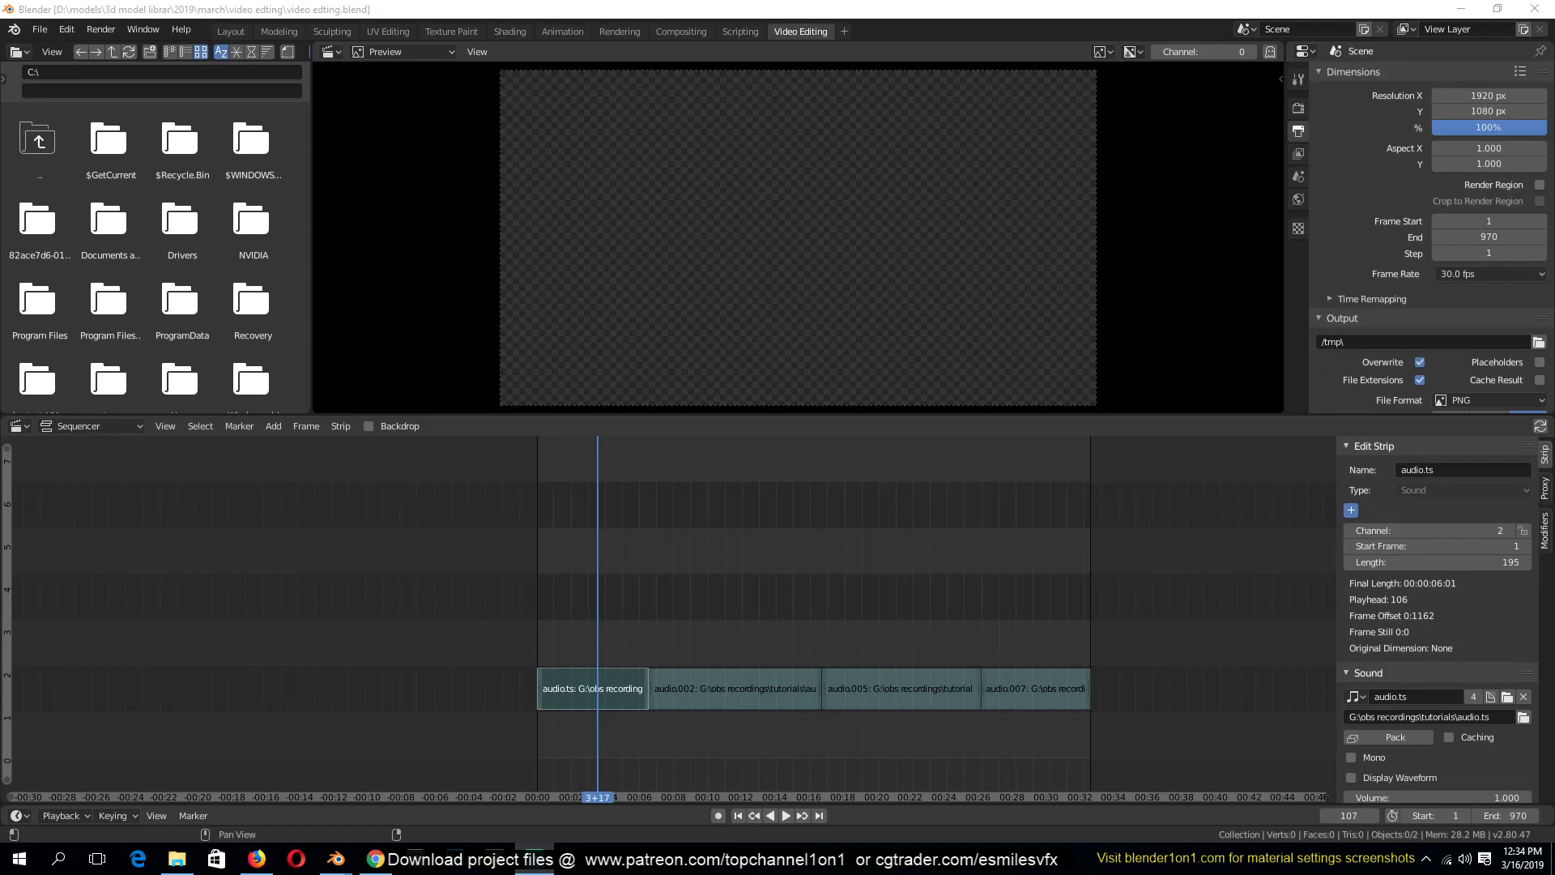
Play the audio sequence from frame 0 to listen to the first strip
scroll(605, 608, "up", 3)
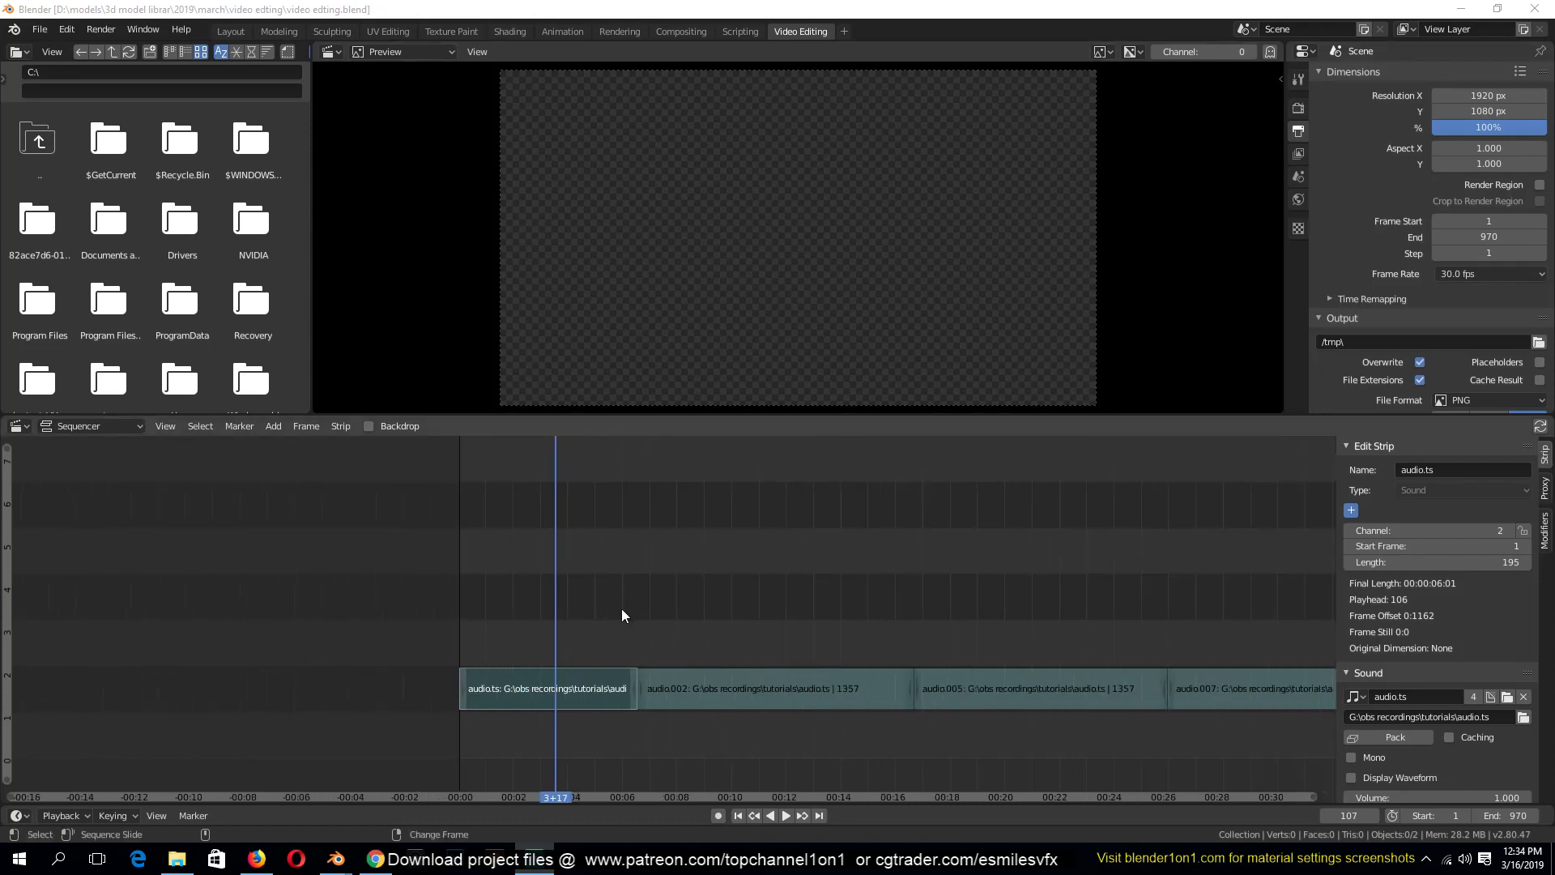
scroll(869, 650, "down", 2)
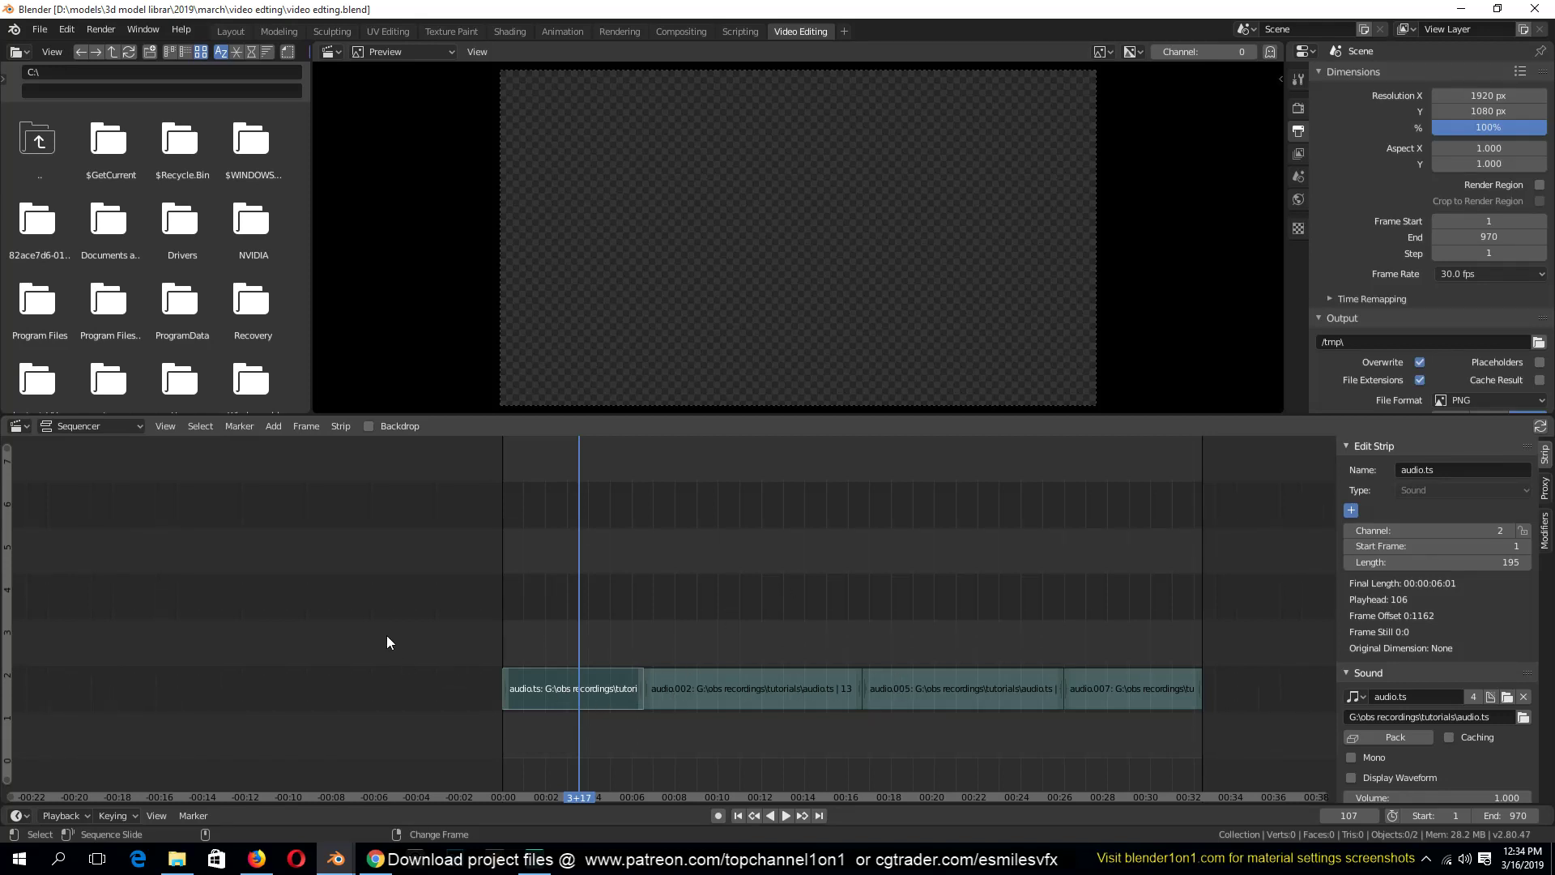
right_click(496, 576)
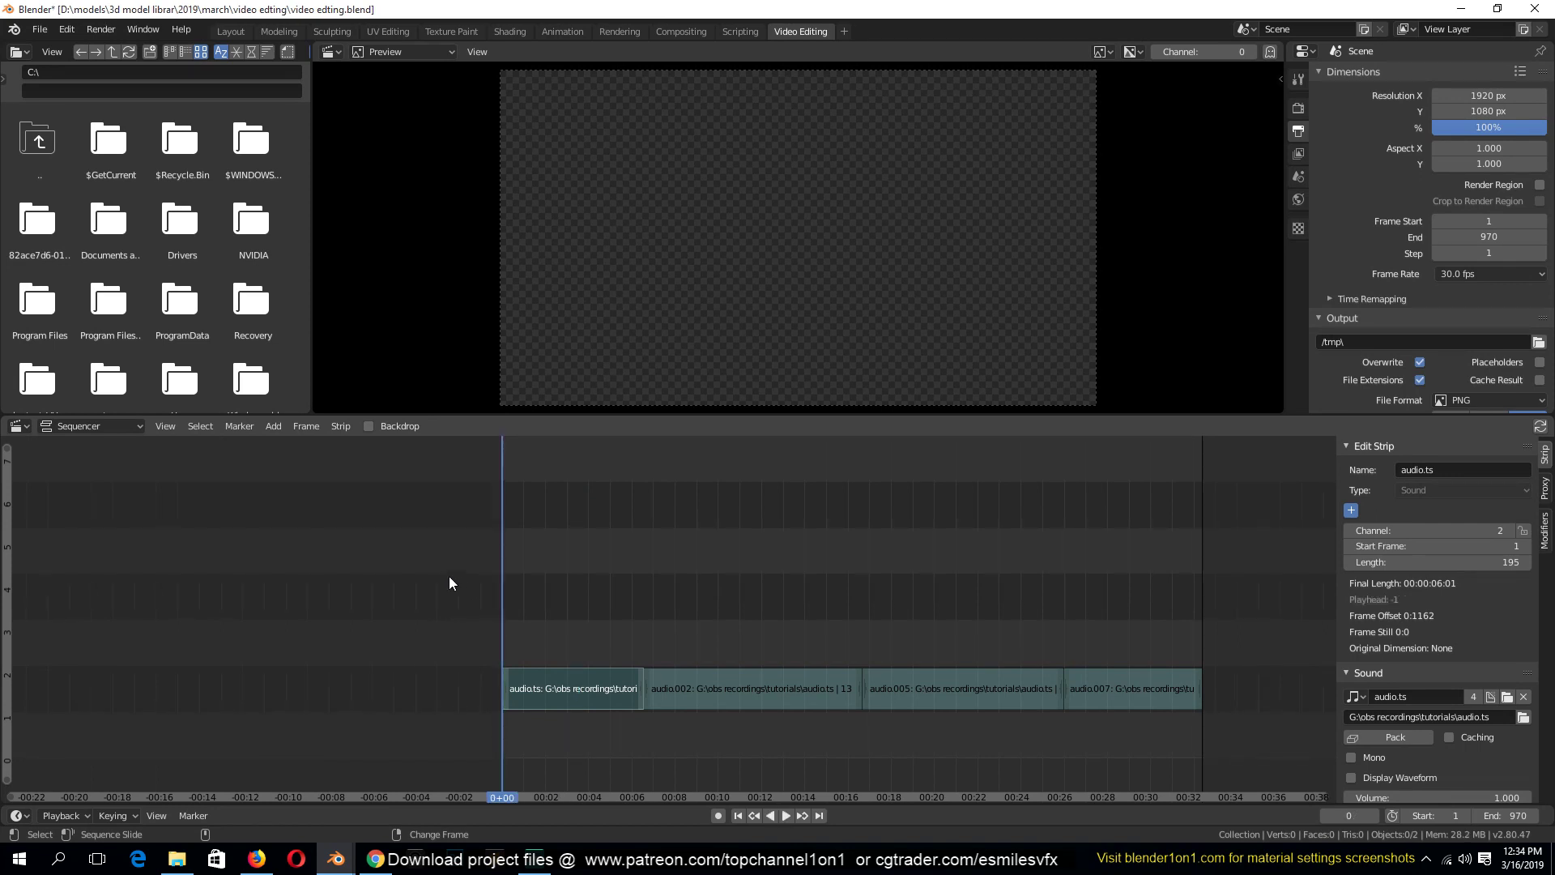
key("space")
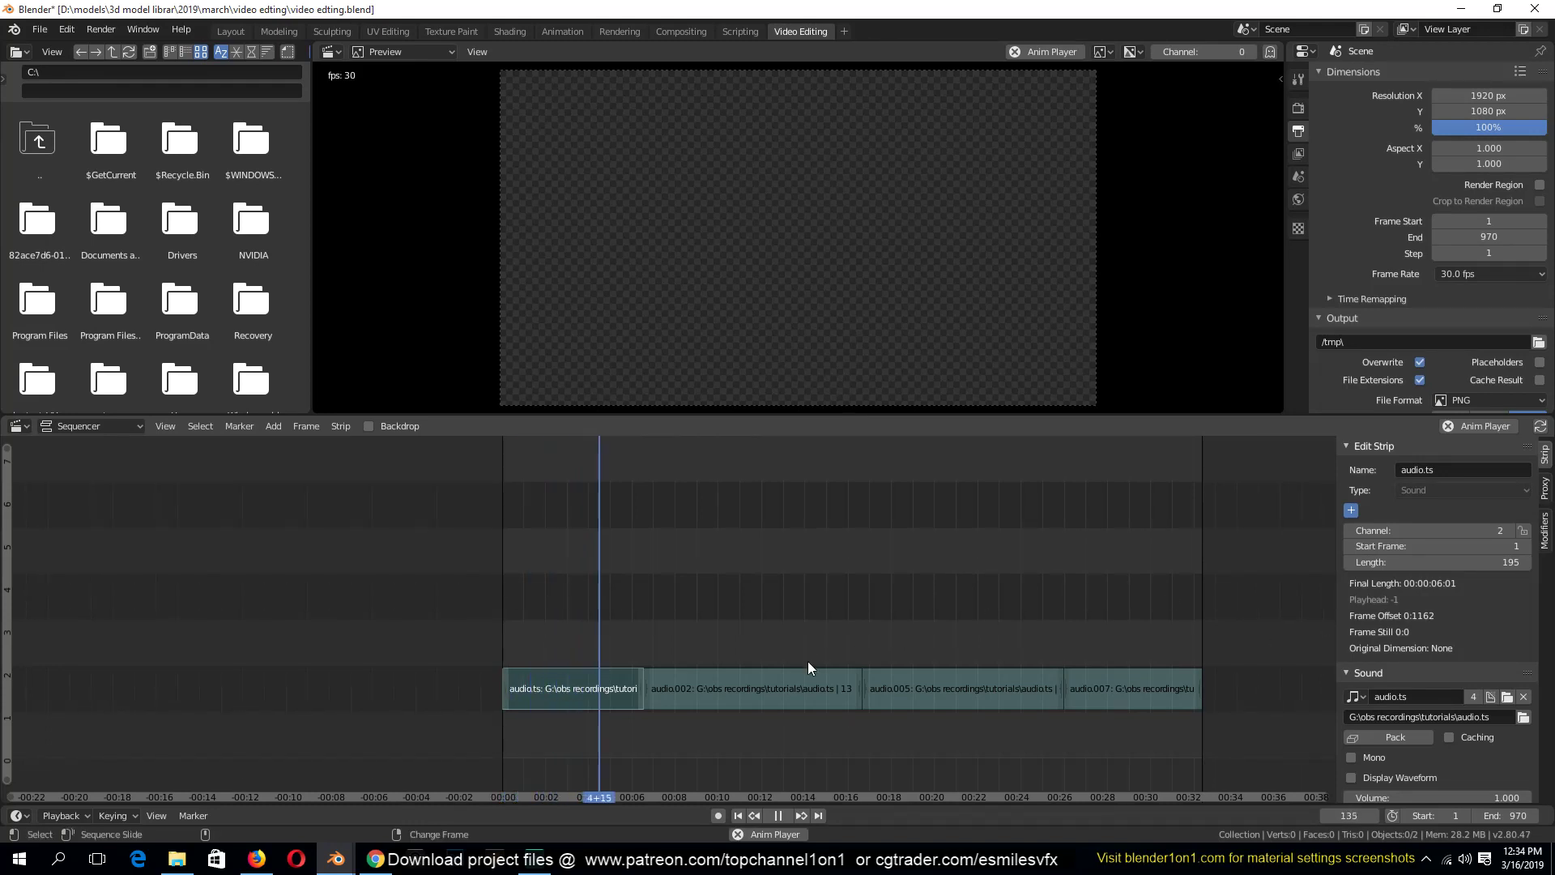
key("space")
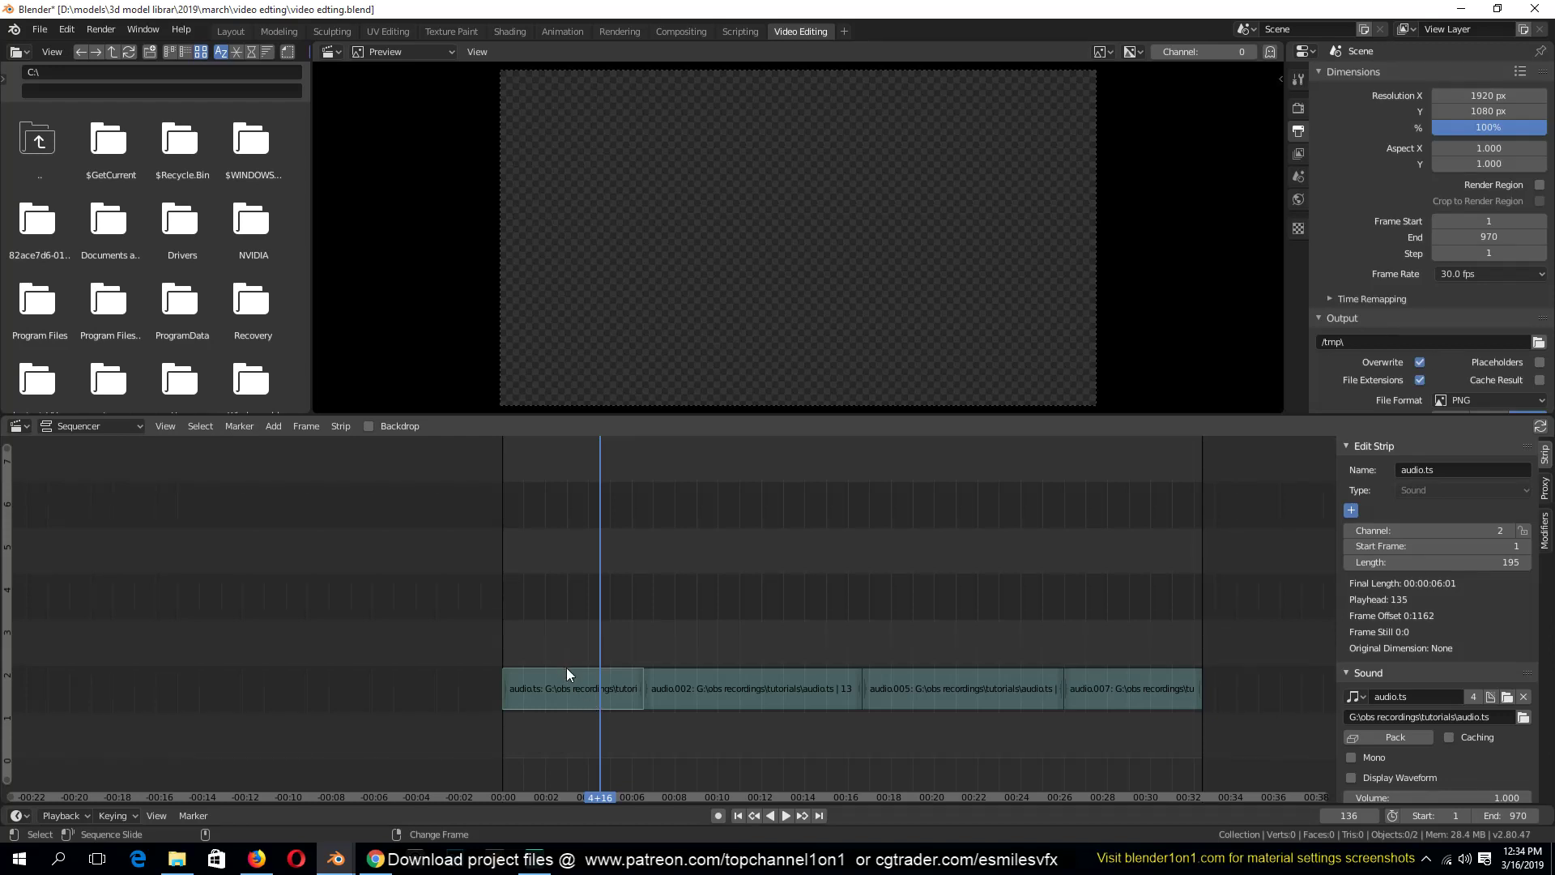
Unmute the first two audio strips, audio.ts and audio.002, and play them back
left_click(567, 671)
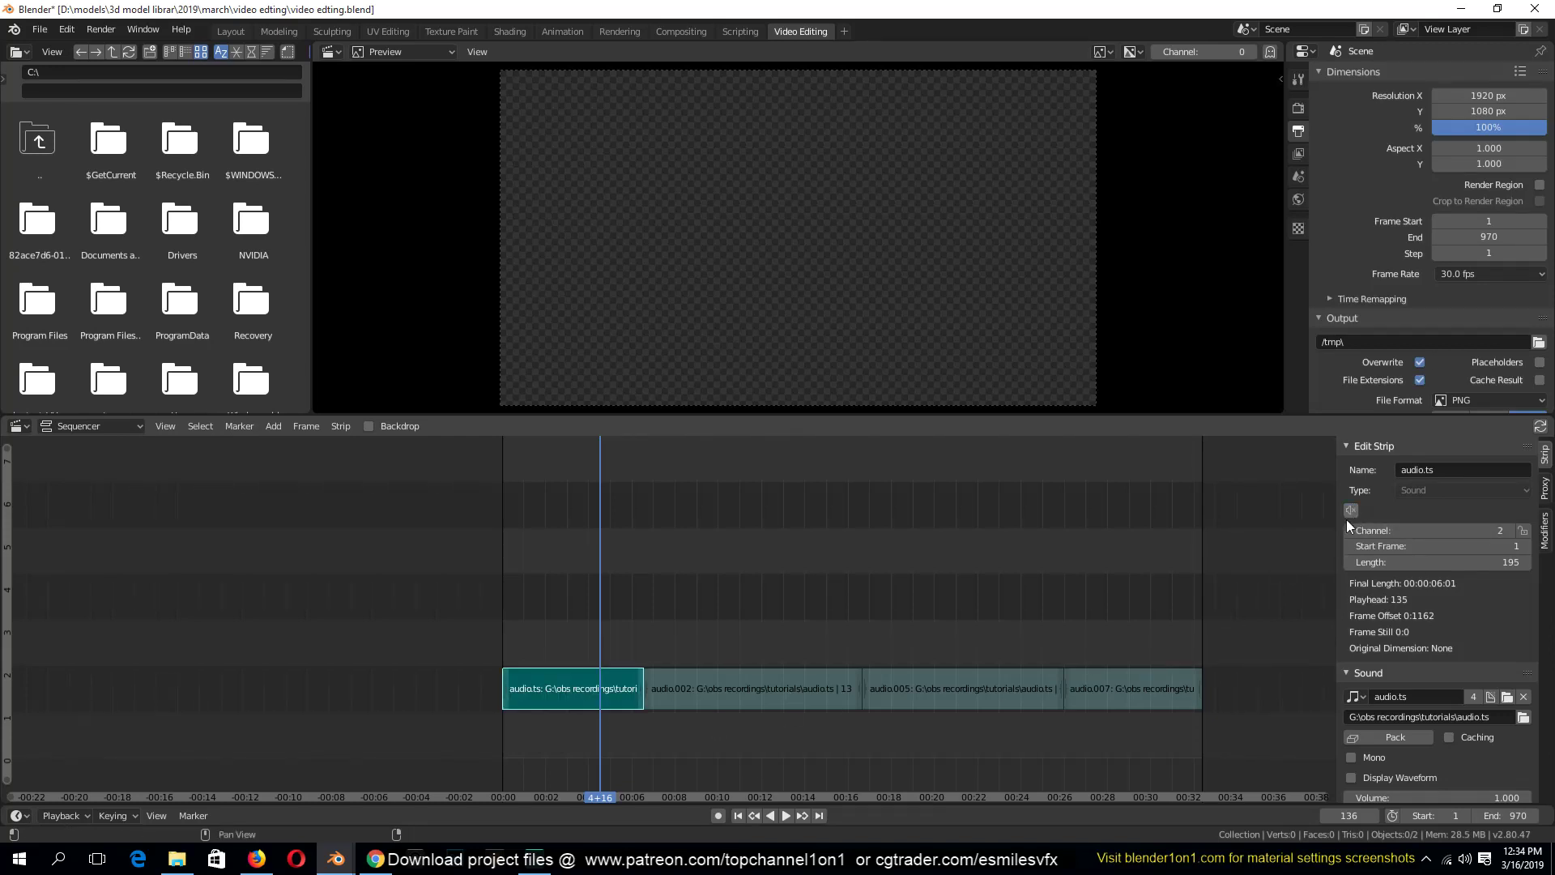
left_click(703, 697)
left_click(919, 695)
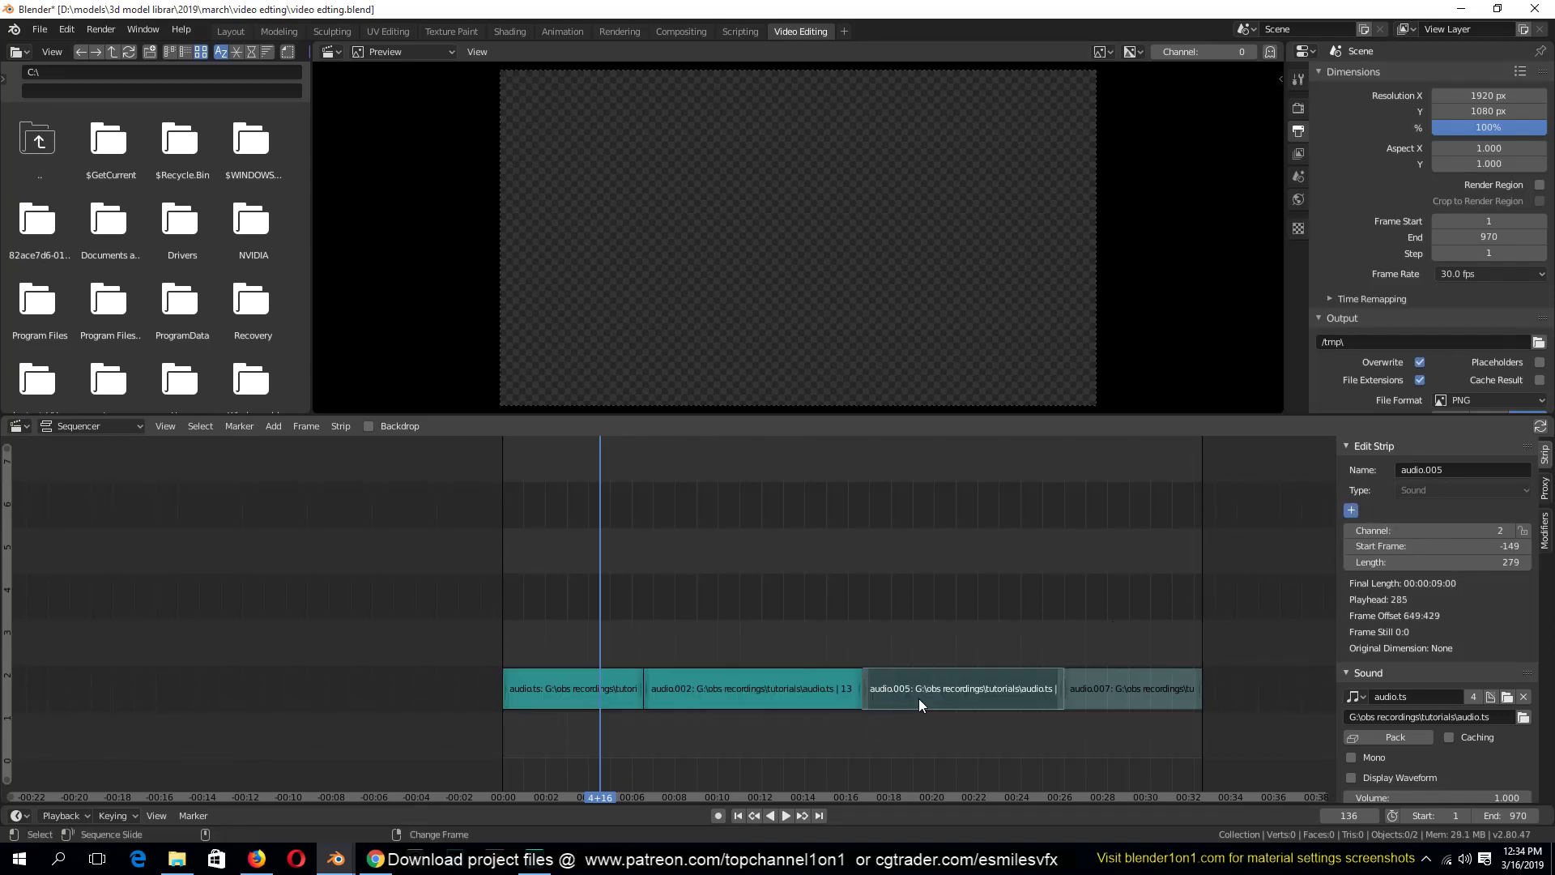
key("space")
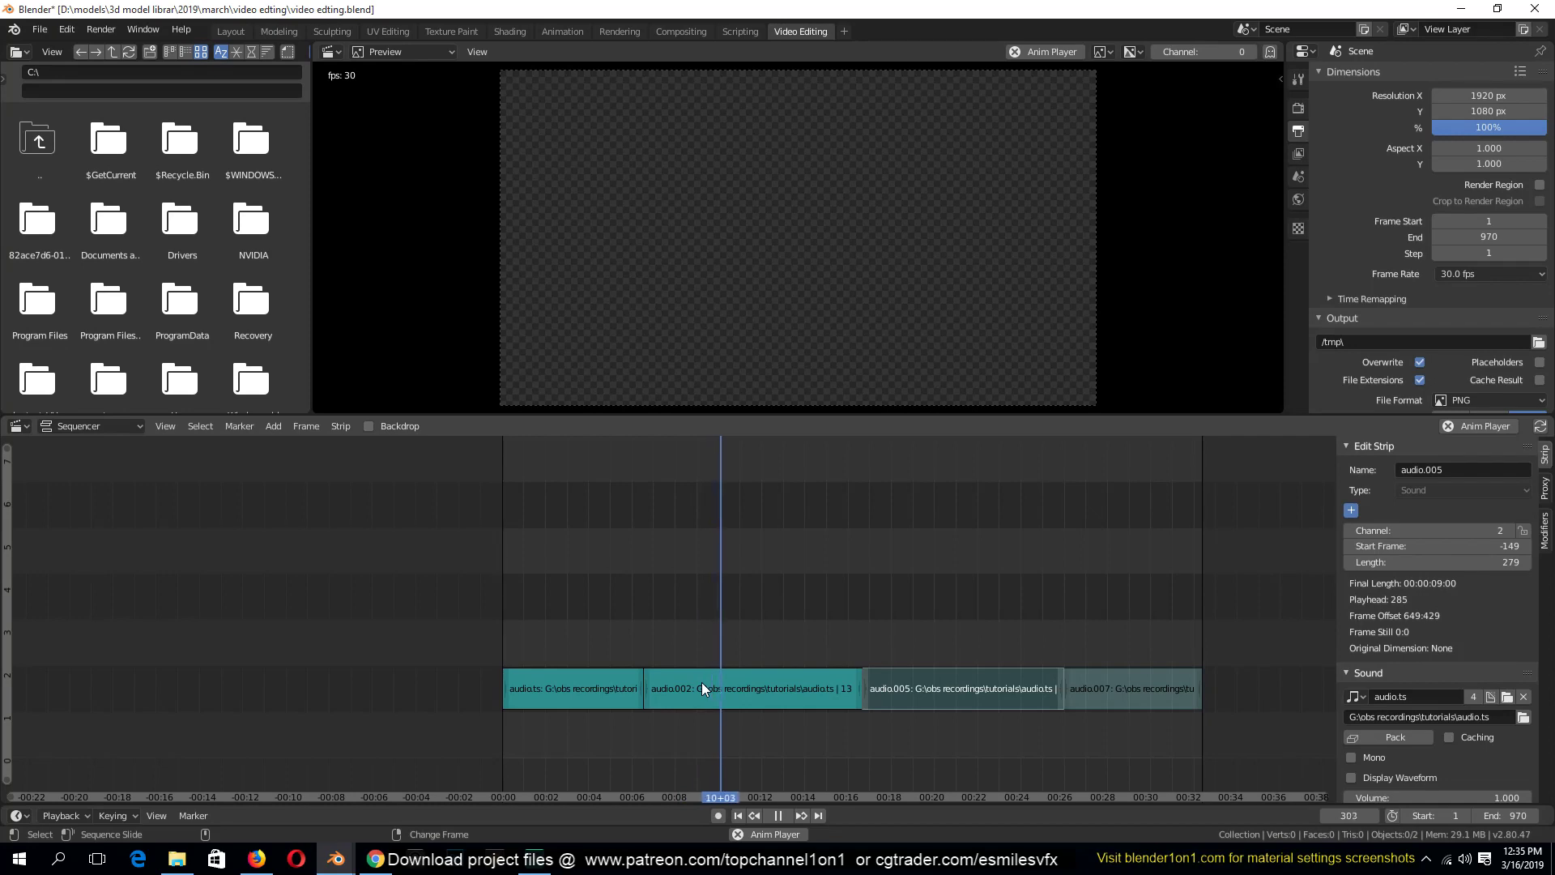
key("space")
Find the start of the unwanted section by listening and cut the audio.002 strip at frame 220
scroll(621, 688, "up", 4)
scroll(620, 688, "up", 2)
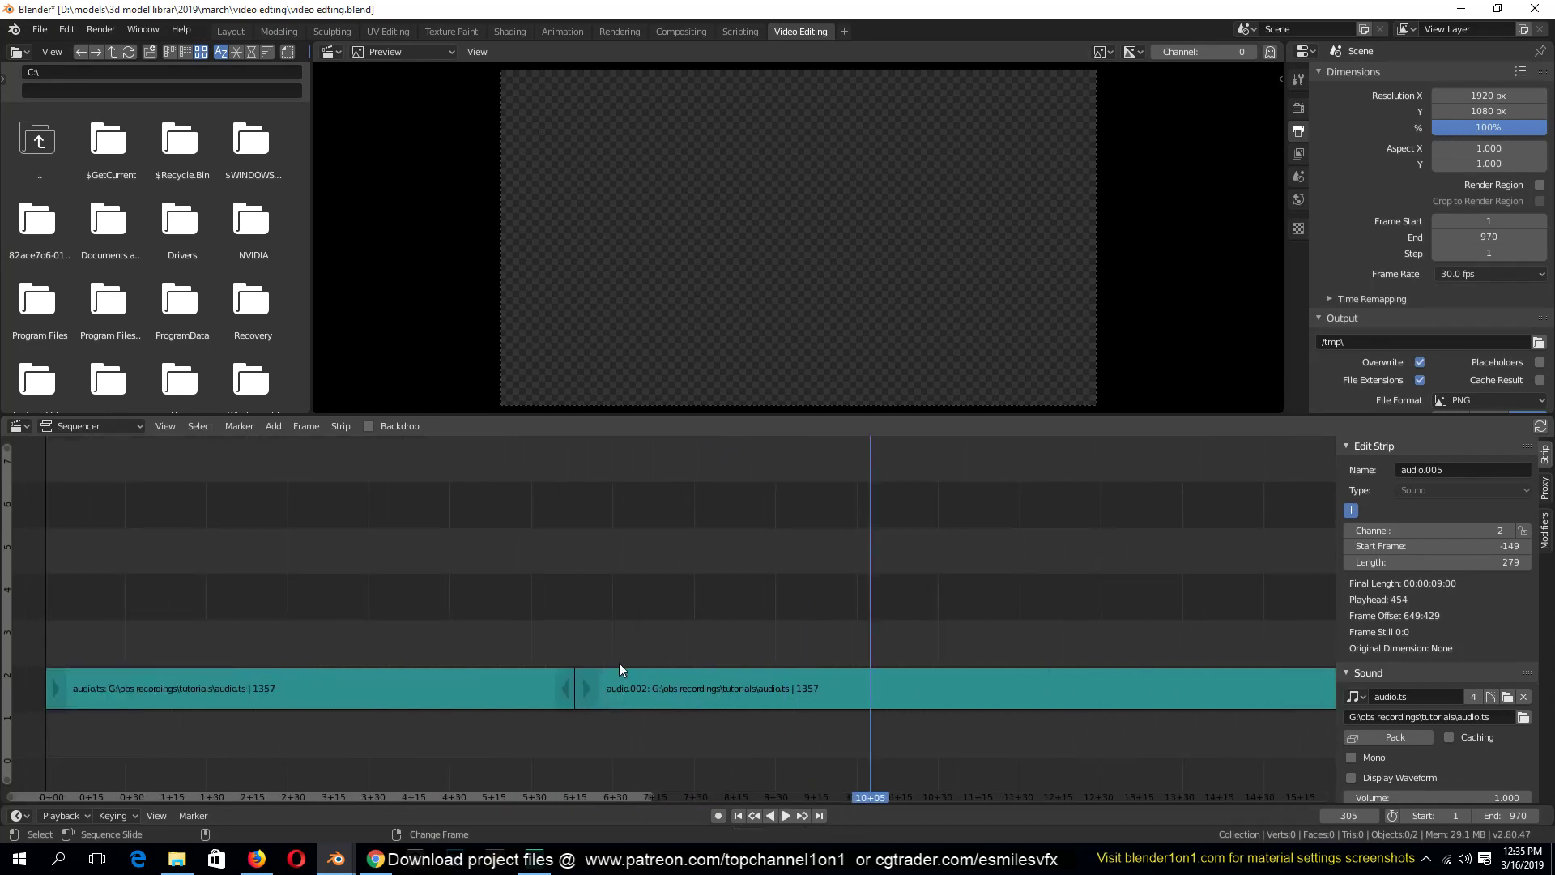
right_click(619, 663)
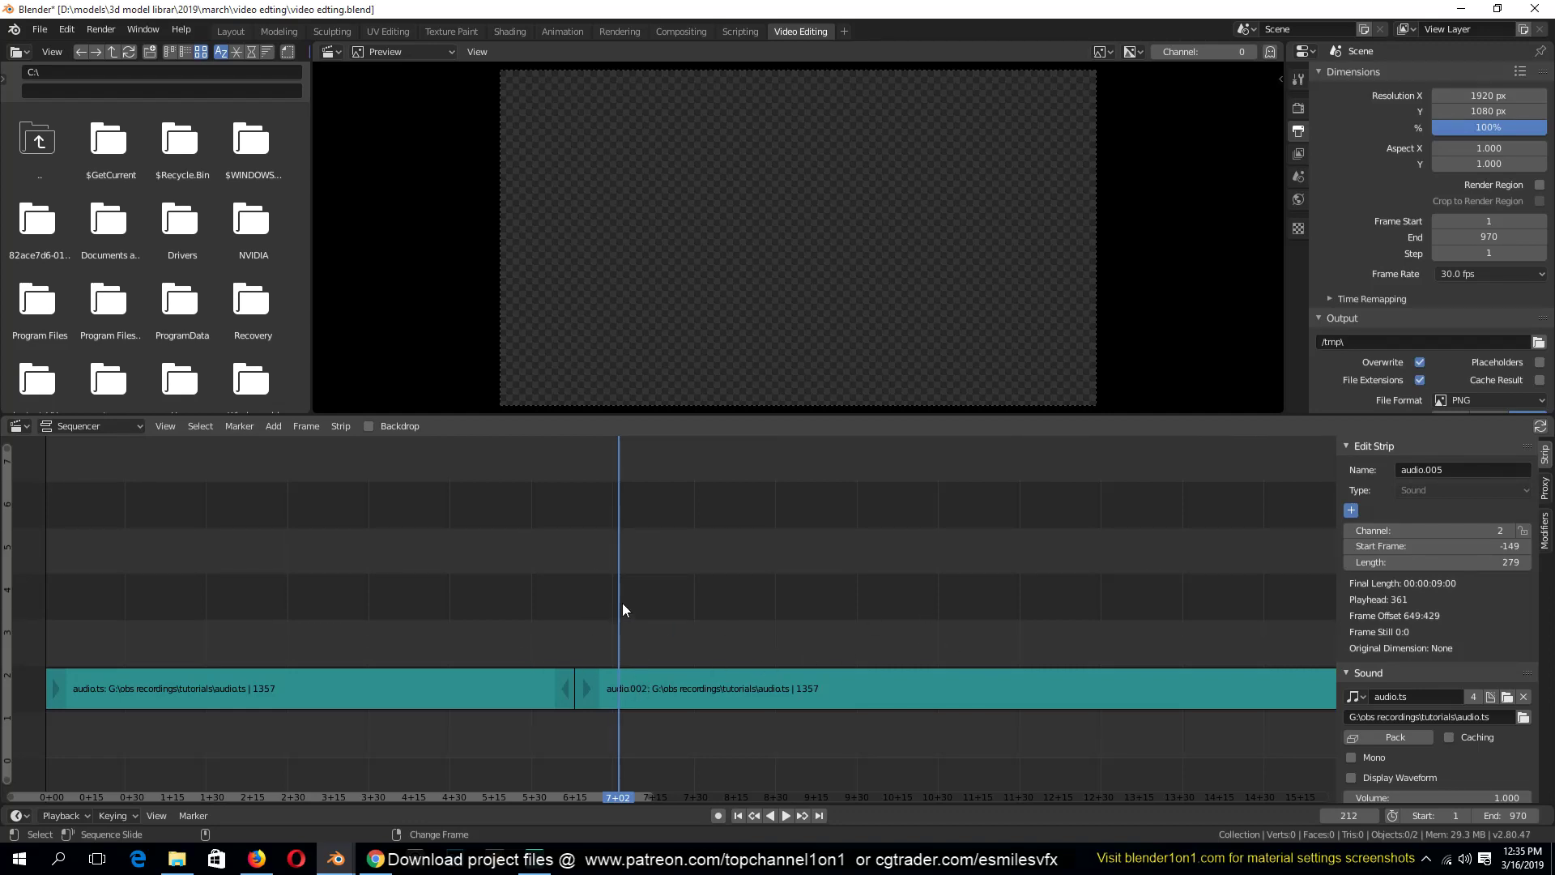
key("space")
key("Escape")
key("space")
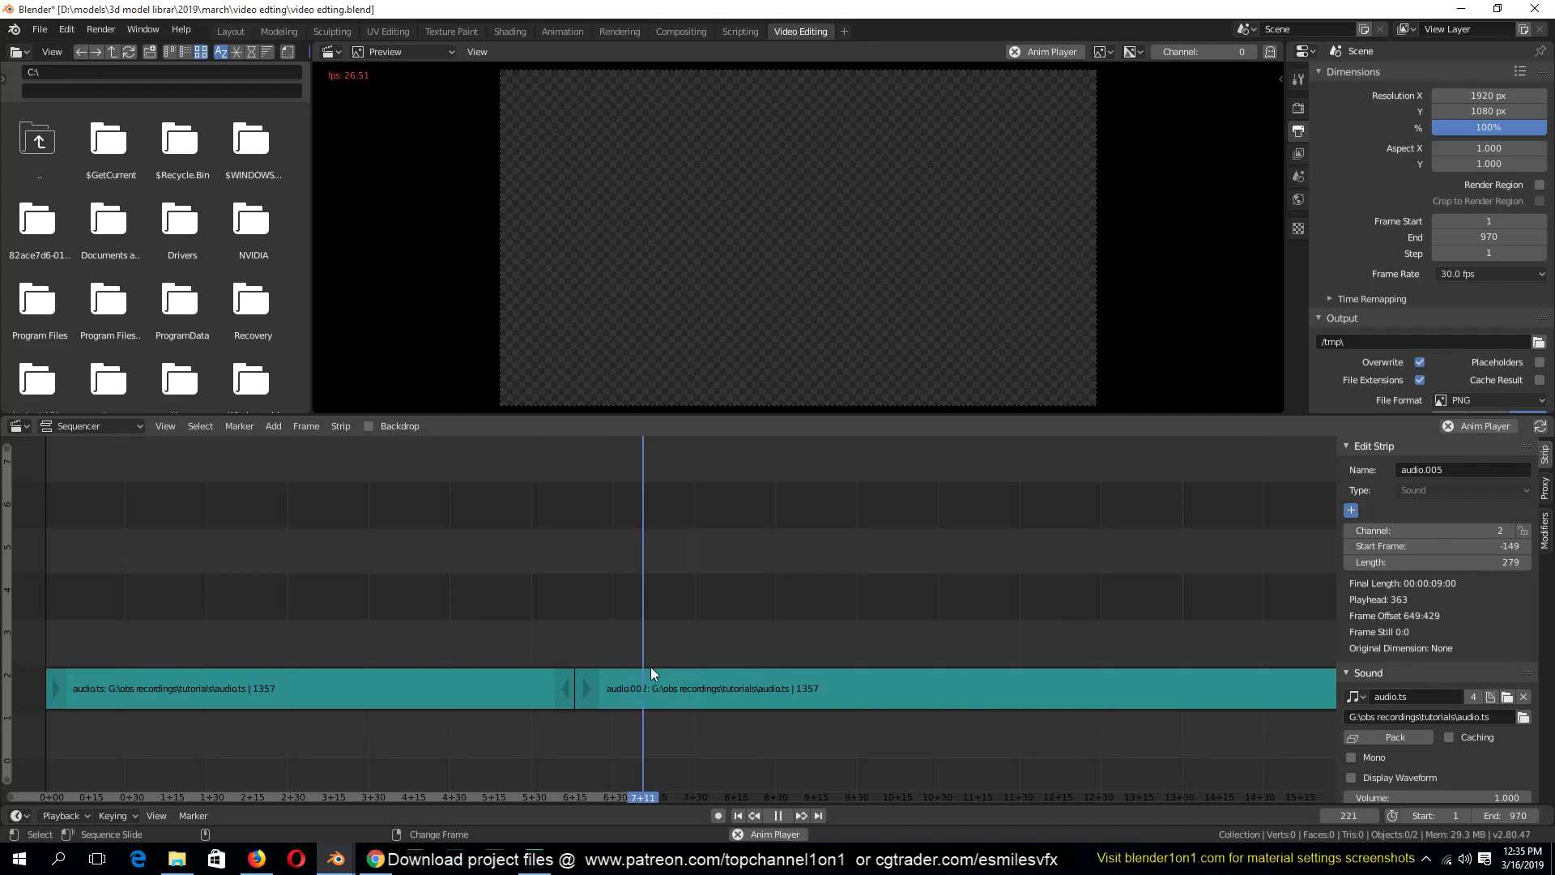
right_click_drag(616, 642, 641, 674)
key("space")
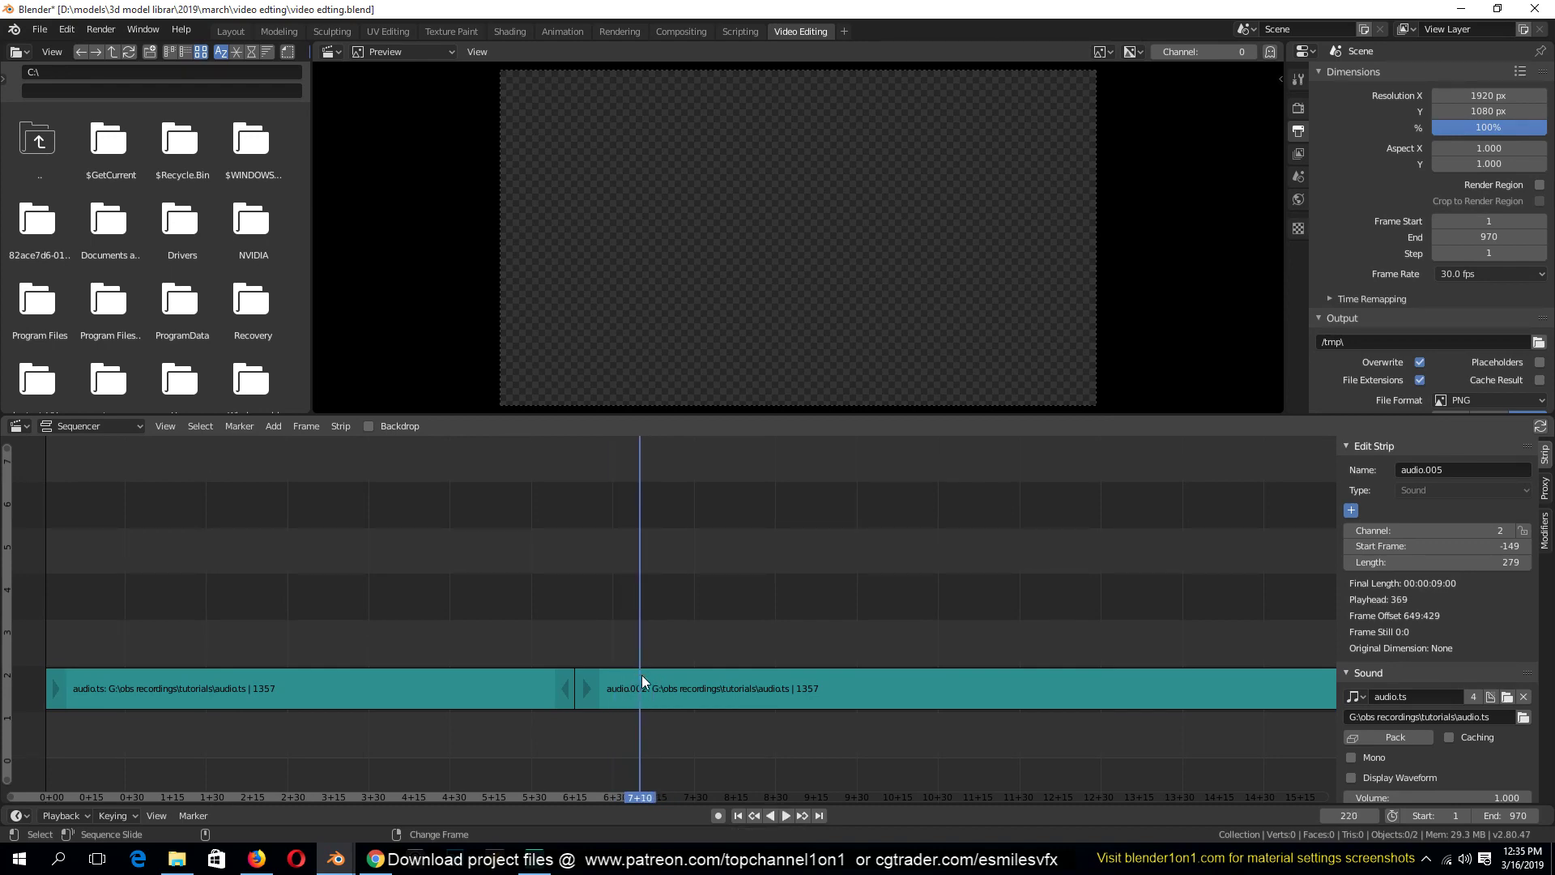
left_click(646, 695)
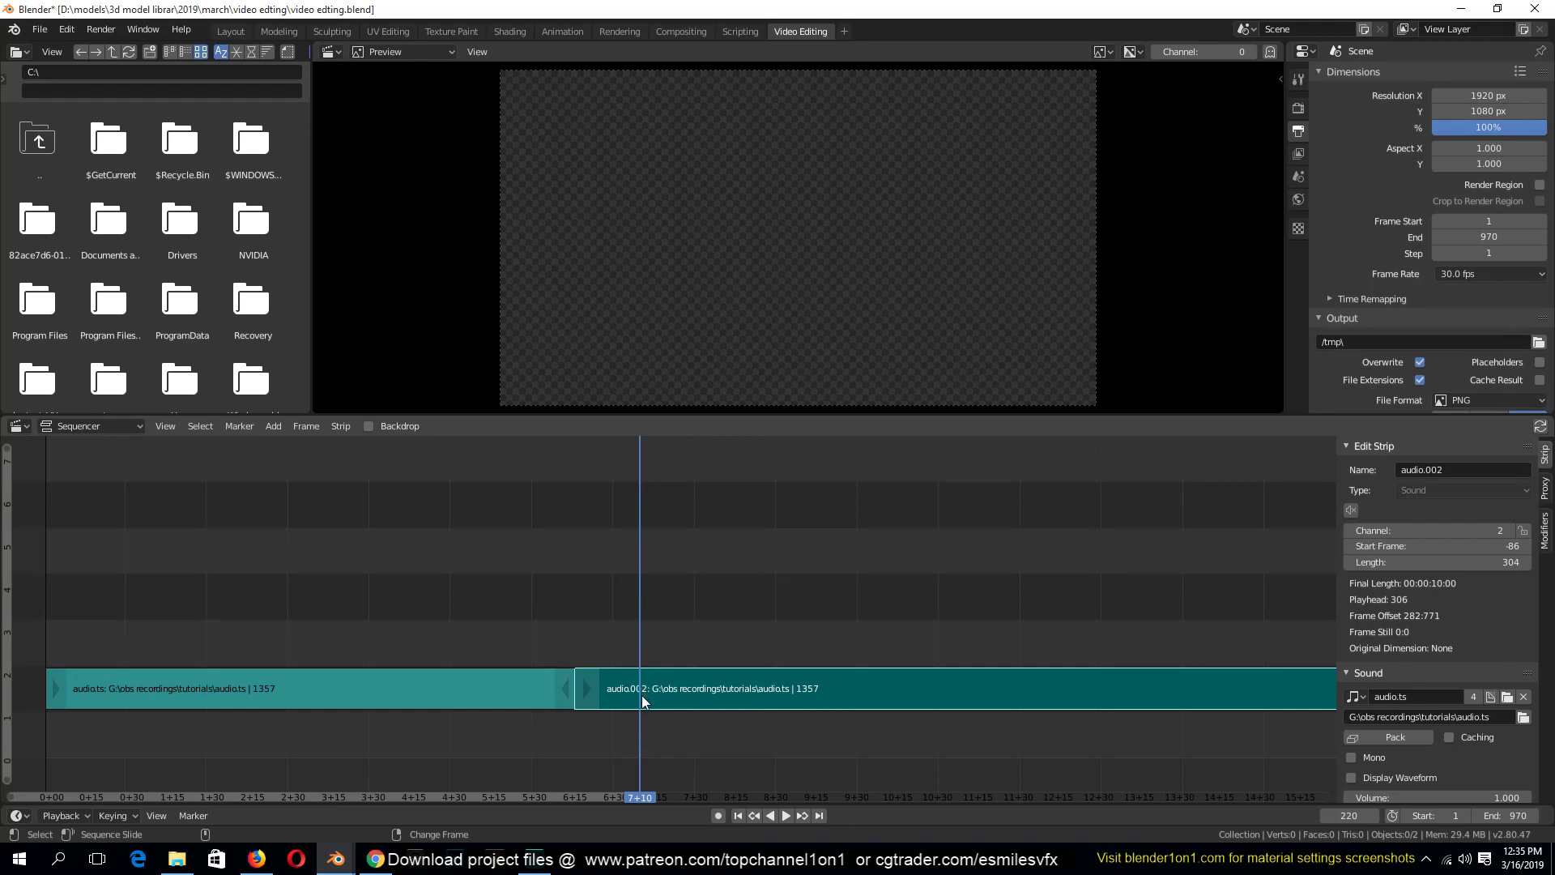
key("k")
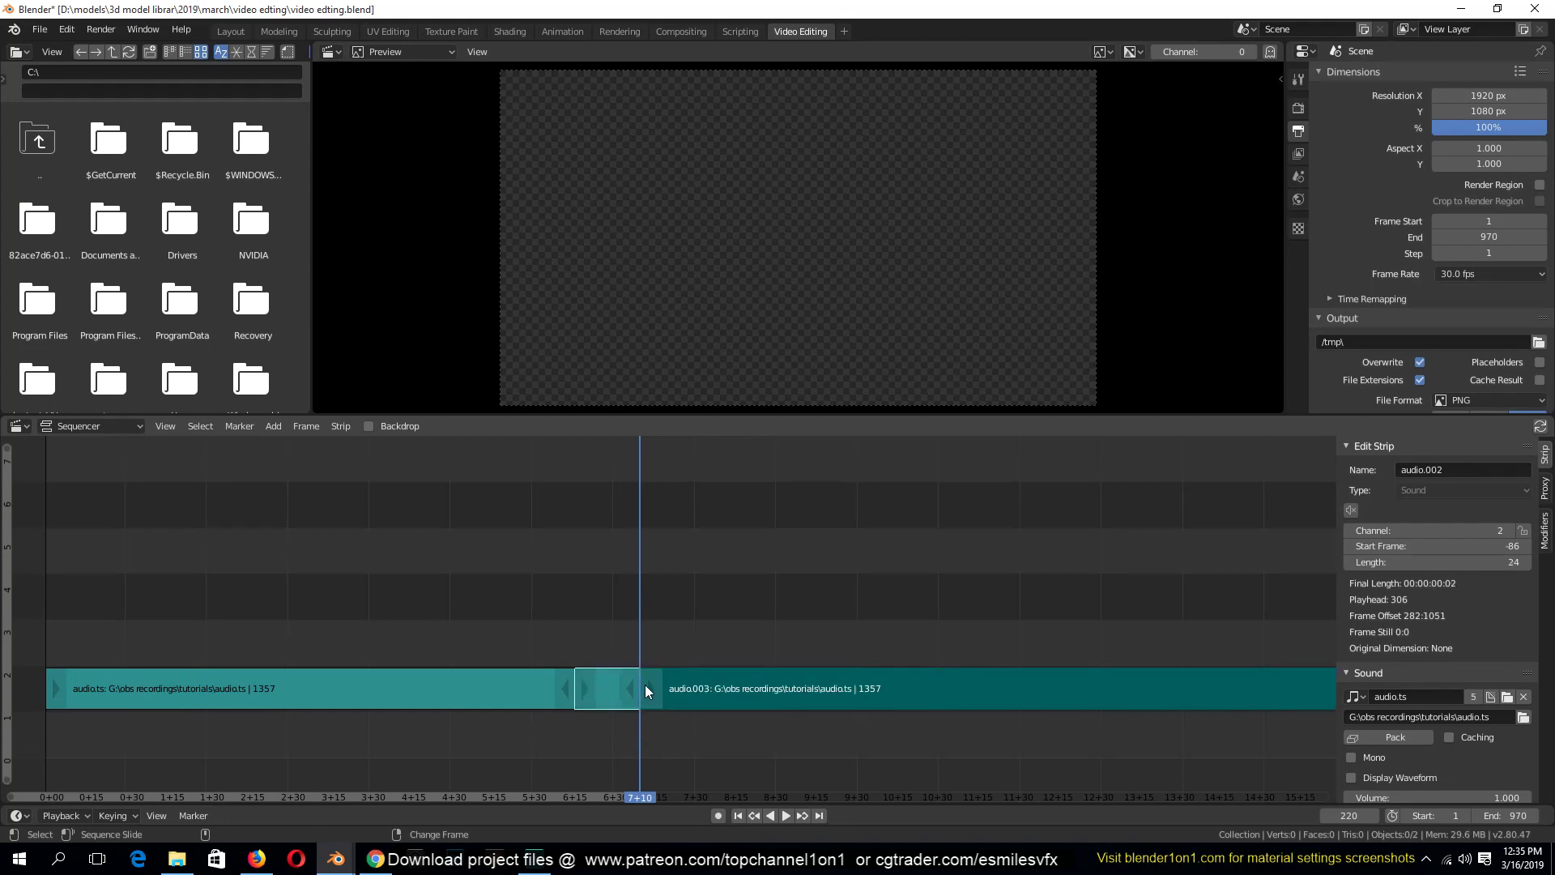
Play on past the first cut and cut the strip again at frame 242
key("space")
key("space")
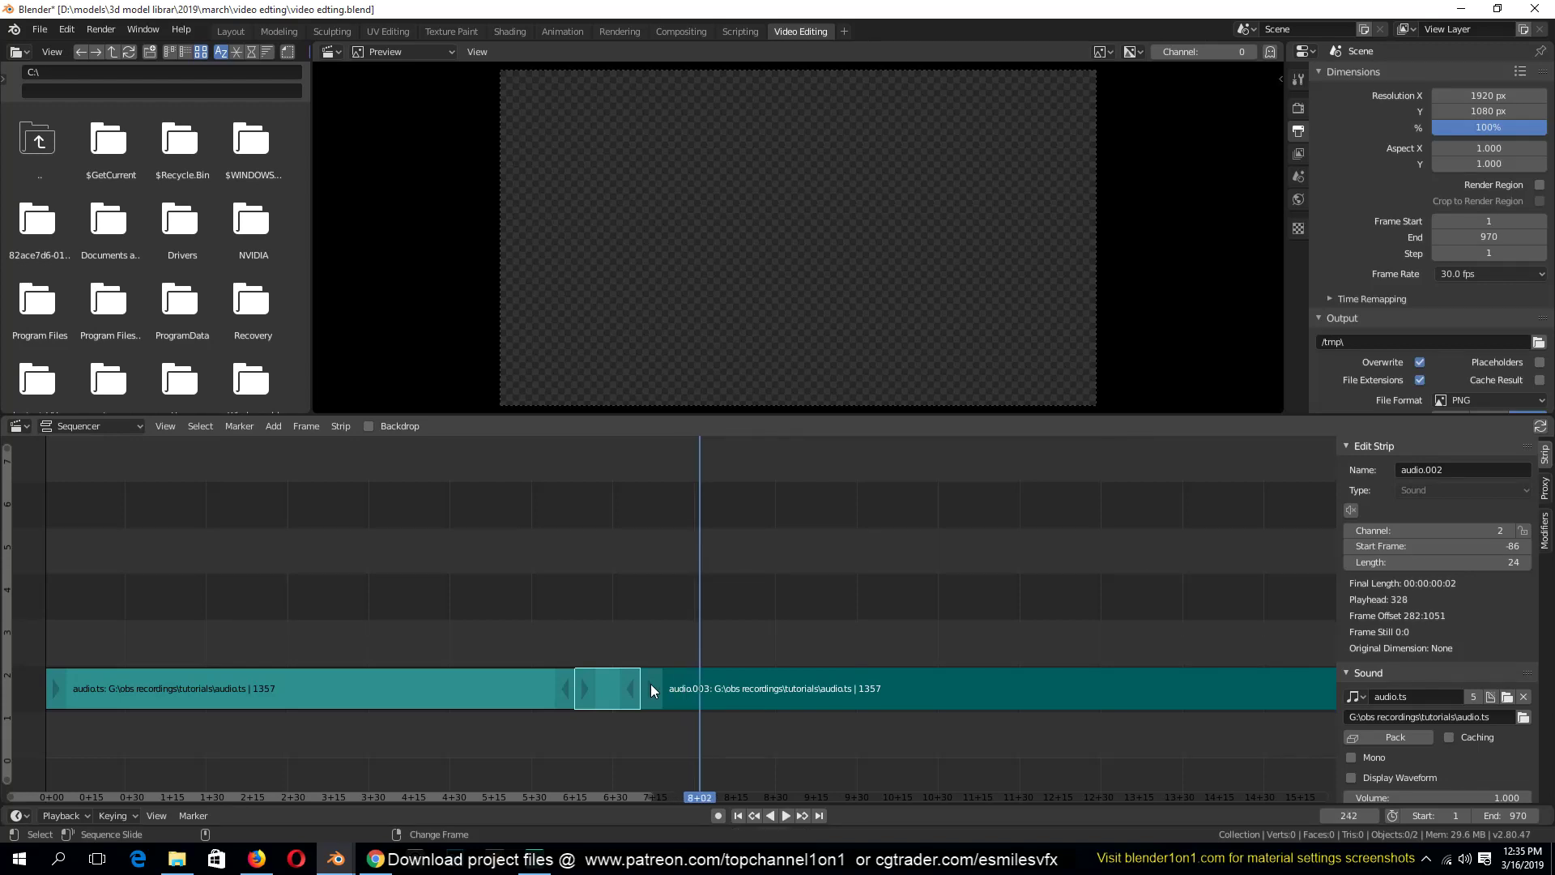
key("k")
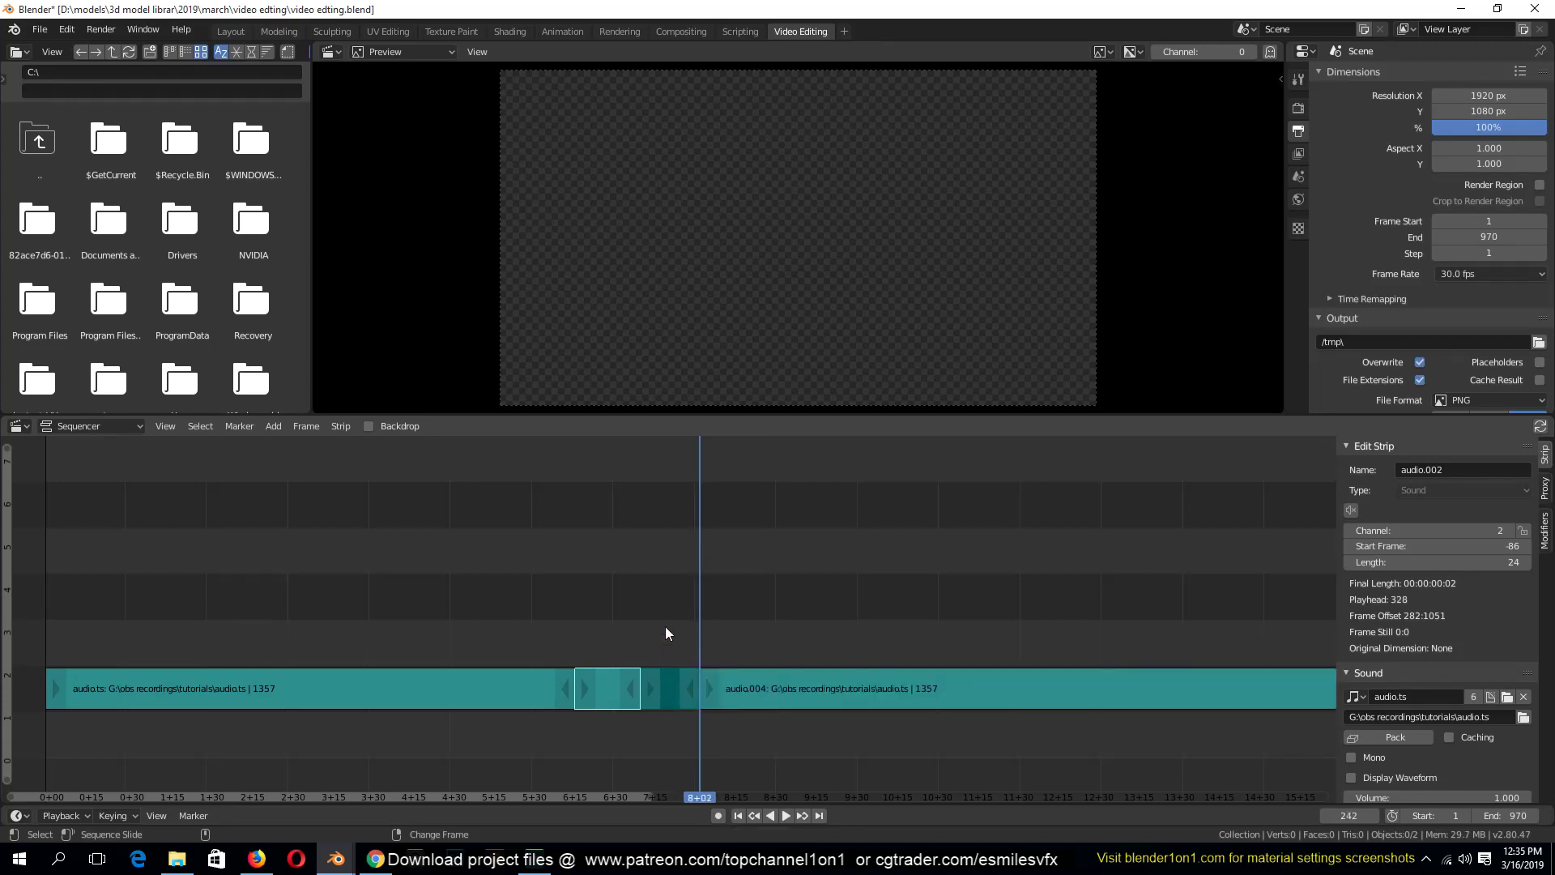
Delete the short audio segment between the cuts at frames 220 and 242
left_click(670, 681)
key("x")
left_click(668, 677)
Select audio.004, audio.005 and audio.007 and slide them back against the end of audio.002 to close the gap
scroll(673, 672, "down", 2)
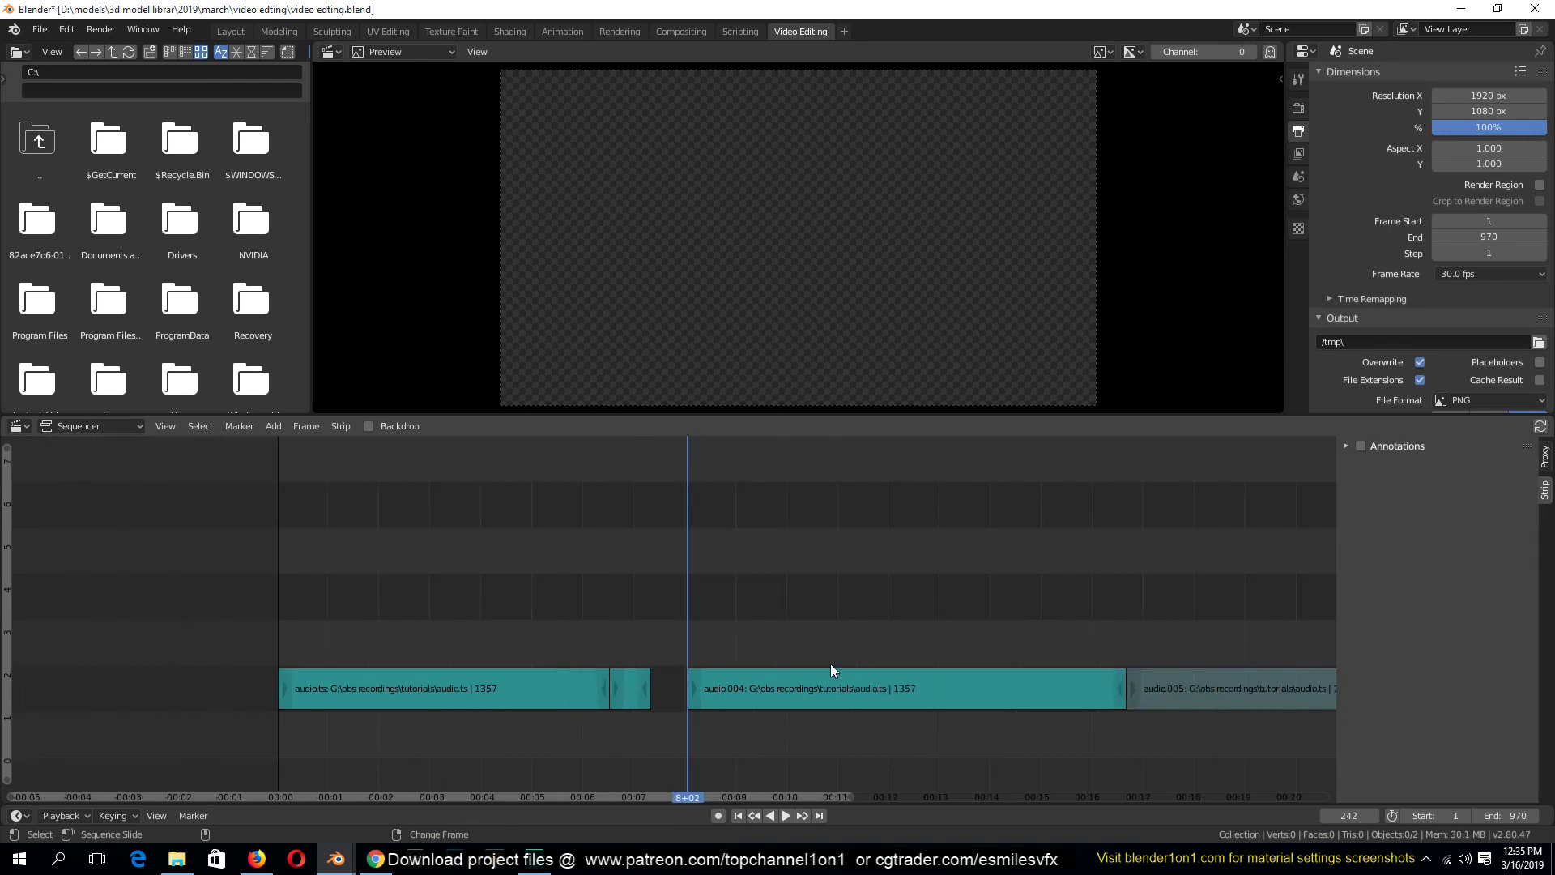
scroll(826, 673, "down", 4)
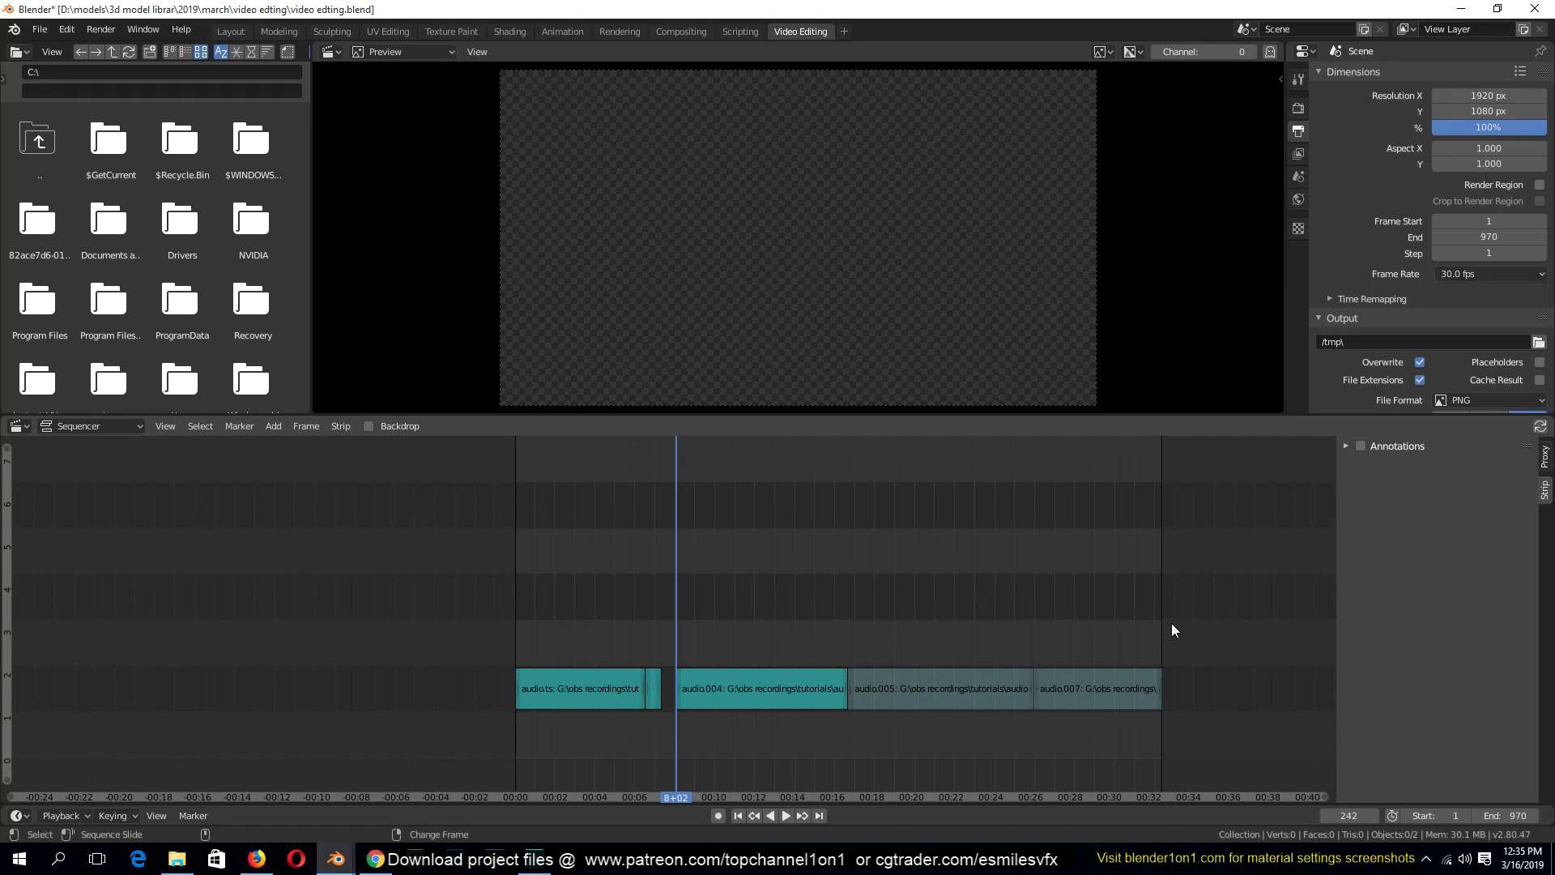
left_click_drag(1168, 619, 718, 718)
scroll(619, 711, "up", 1)
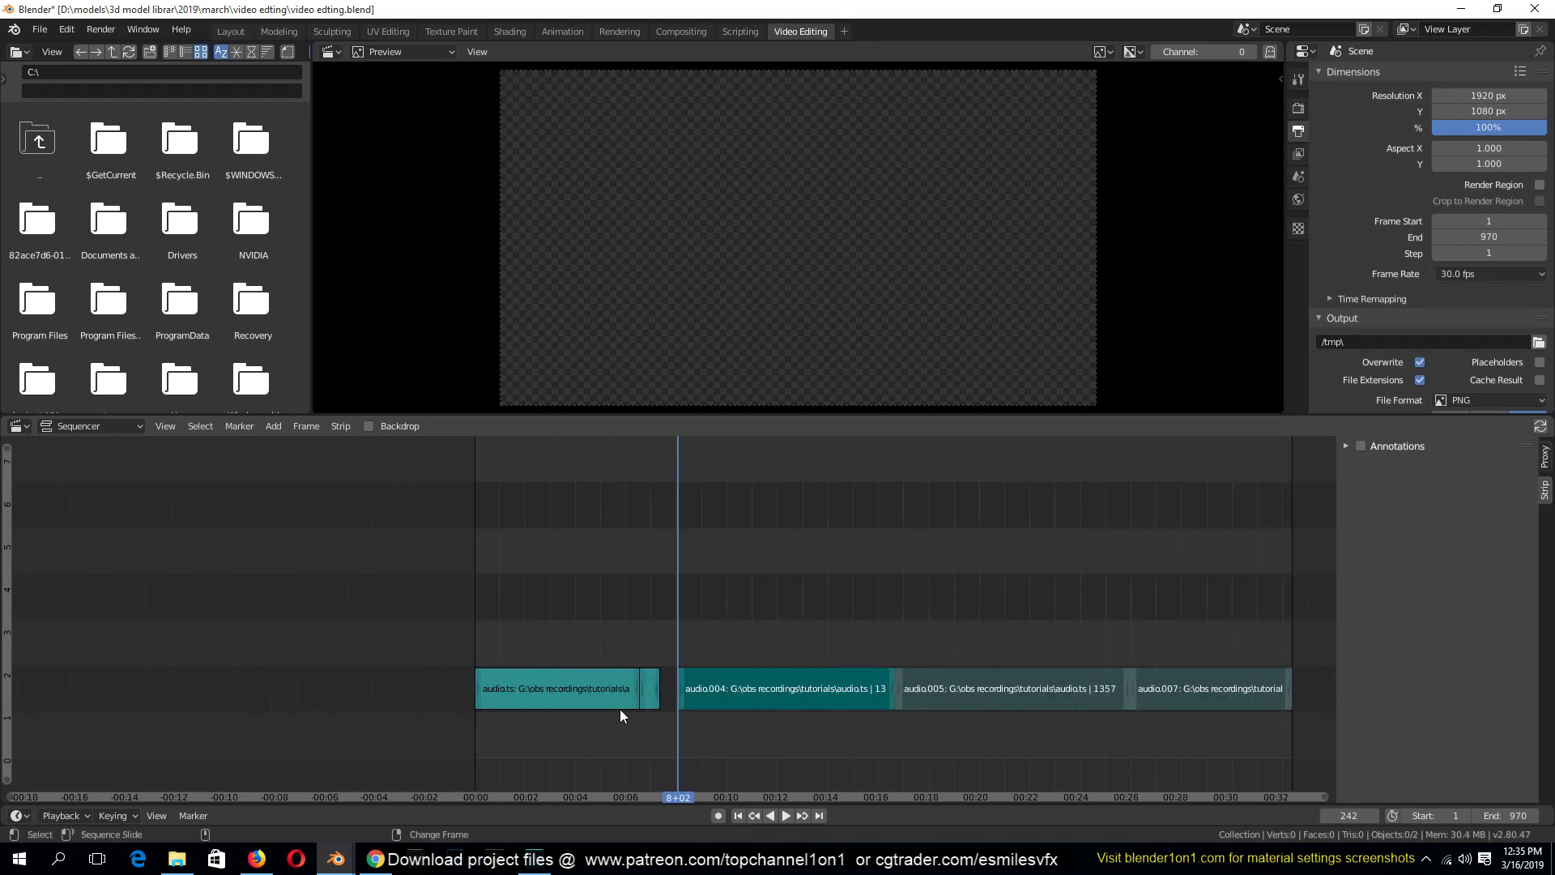
scroll(620, 708, "up", 5)
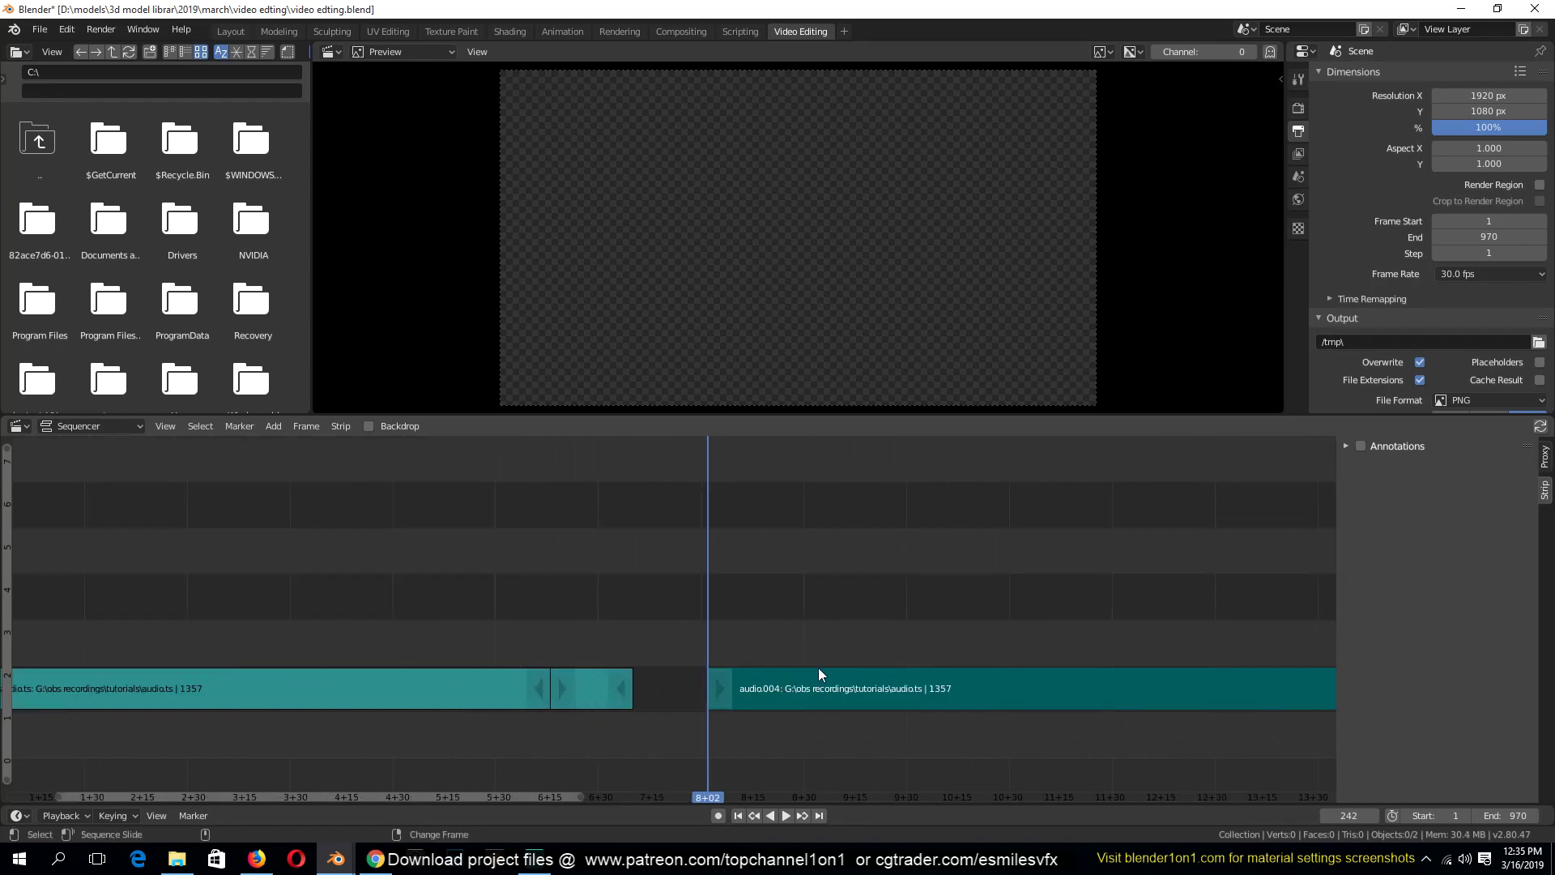
left_click_drag(818, 669, 742, 679)
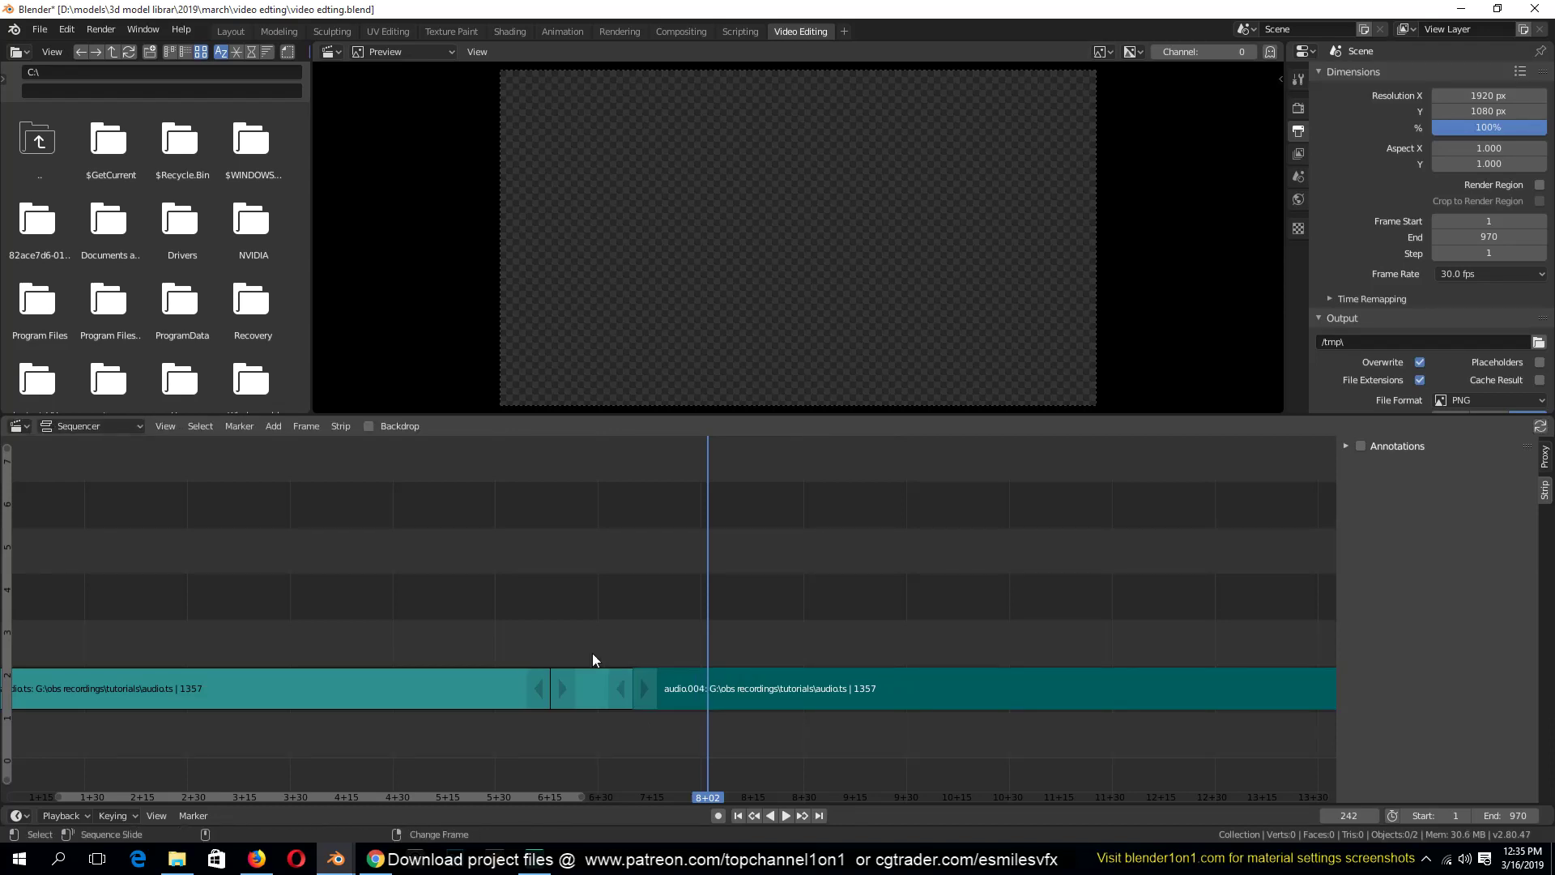
Deselect the strips and play the audio across the closed gap to check the join
left_click(557, 646)
right_click(606, 599)
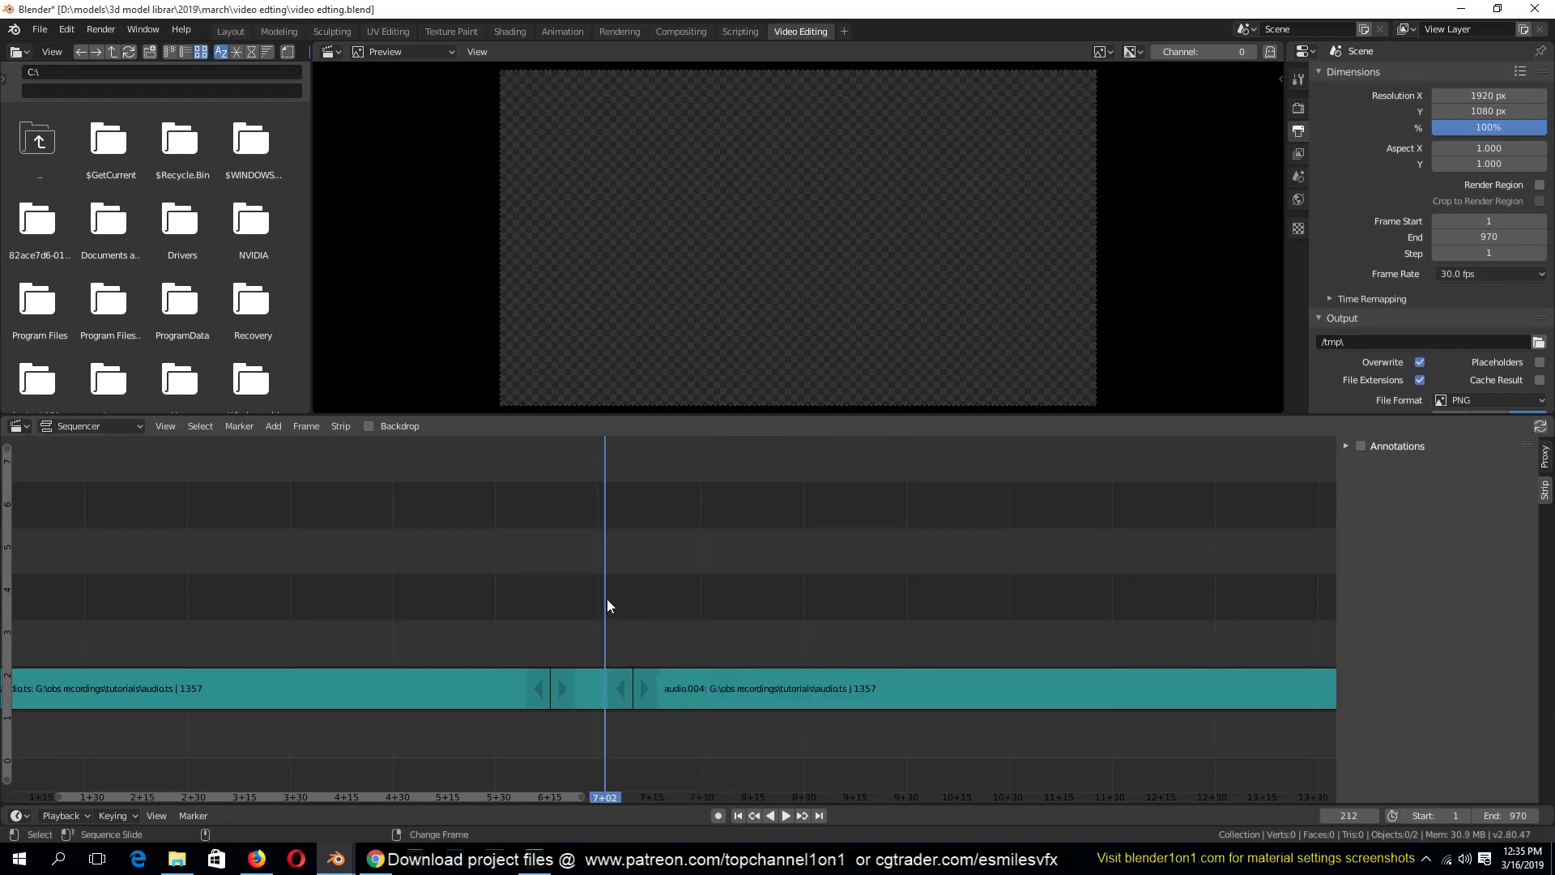
key("space")
key("space")
right_click(530, 619)
key("space")
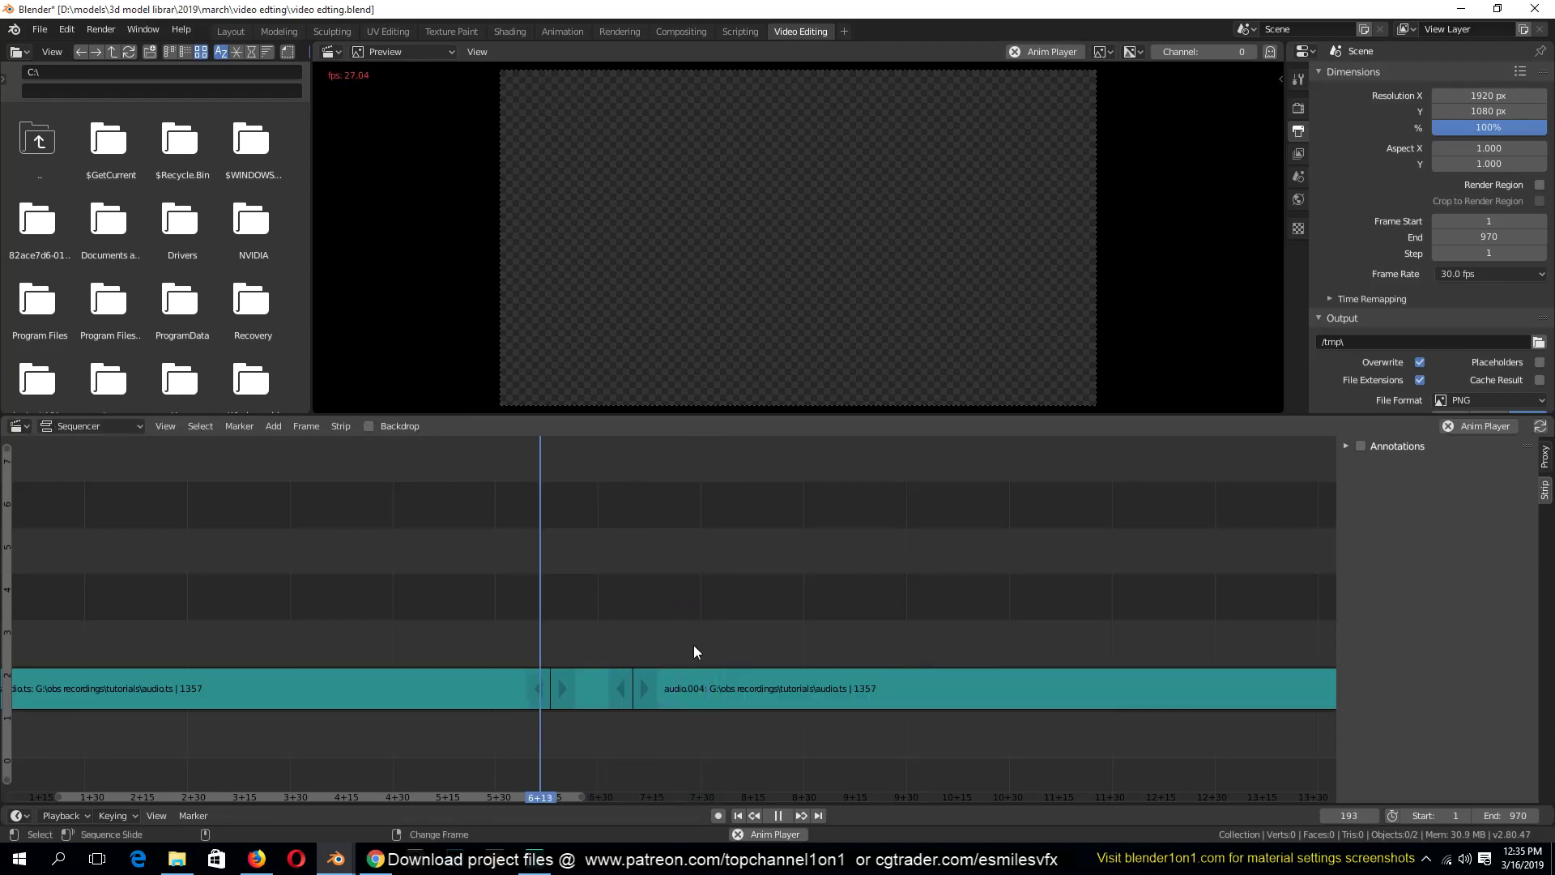
key("space")
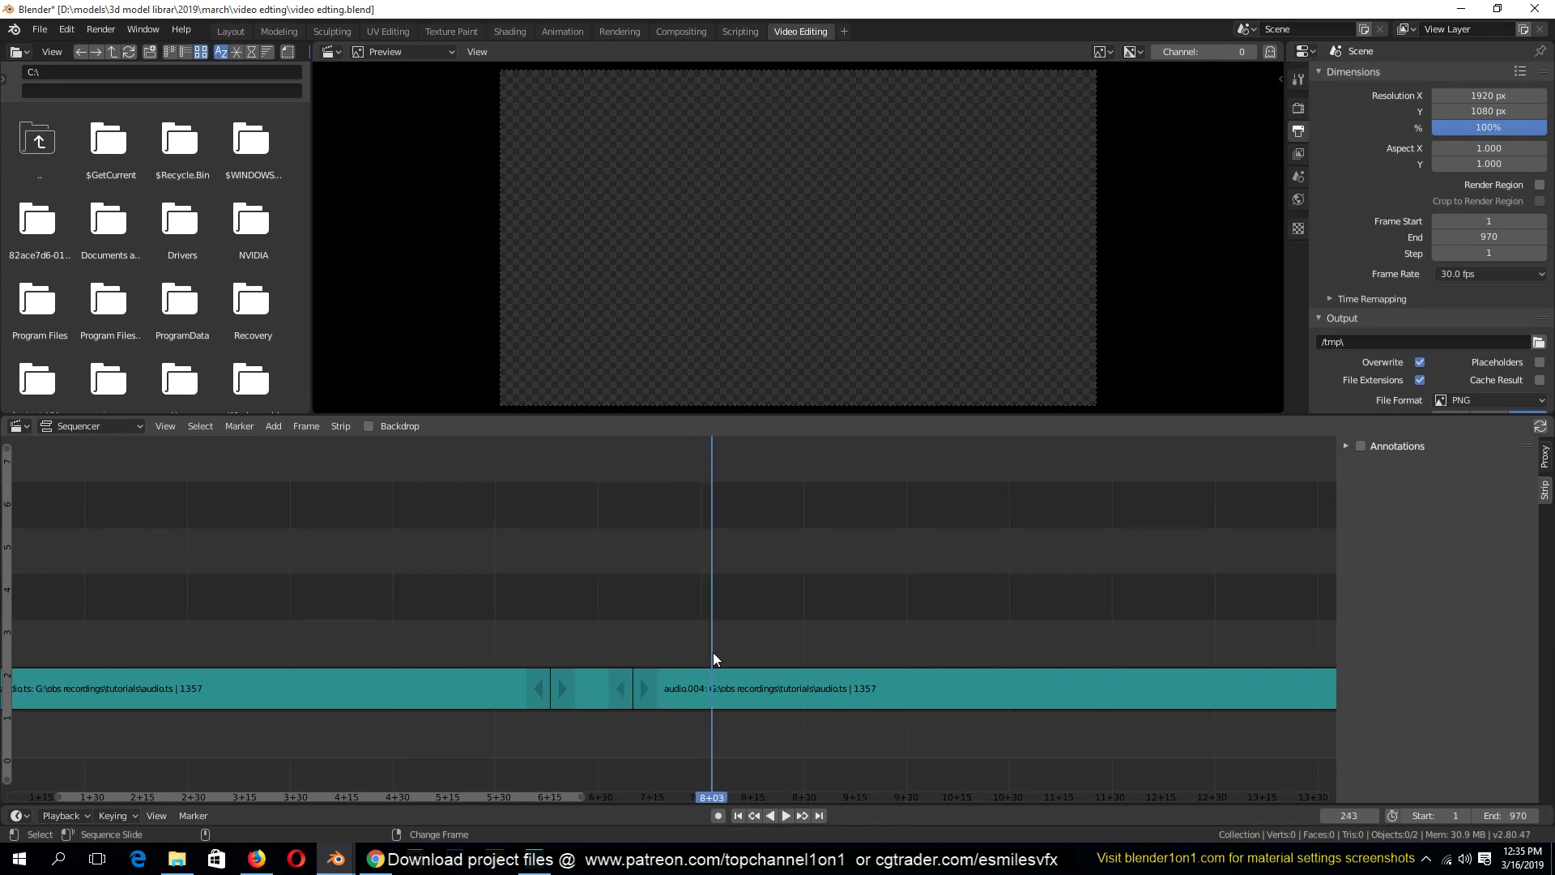
Undo the strip move and the deletion of the short segment between the two cuts
scroll(717, 657, "down", 2)
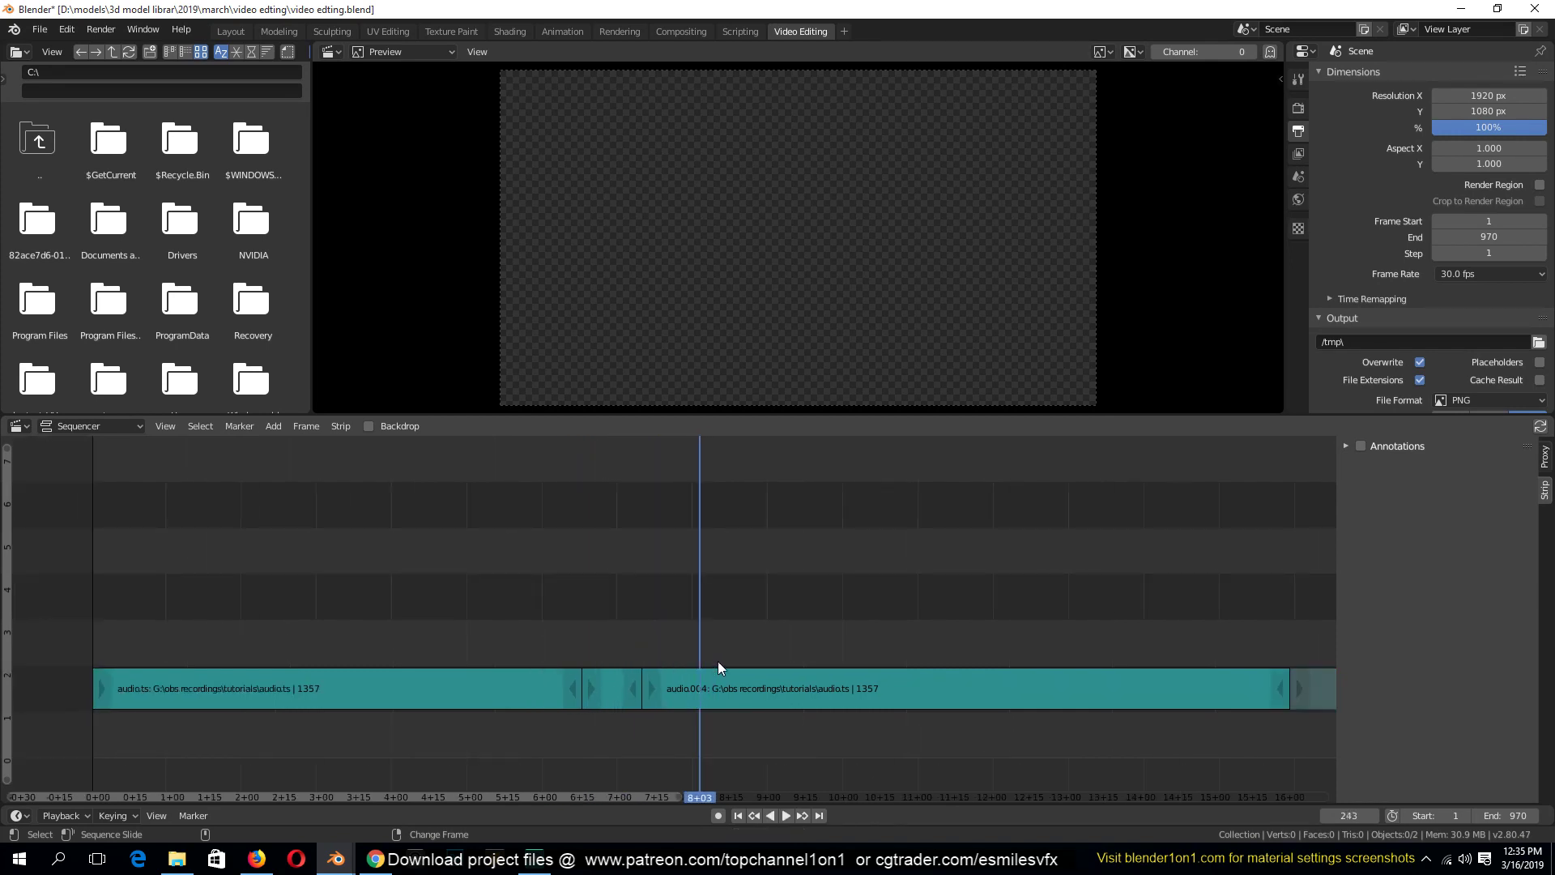
scroll(730, 652, "down", 3)
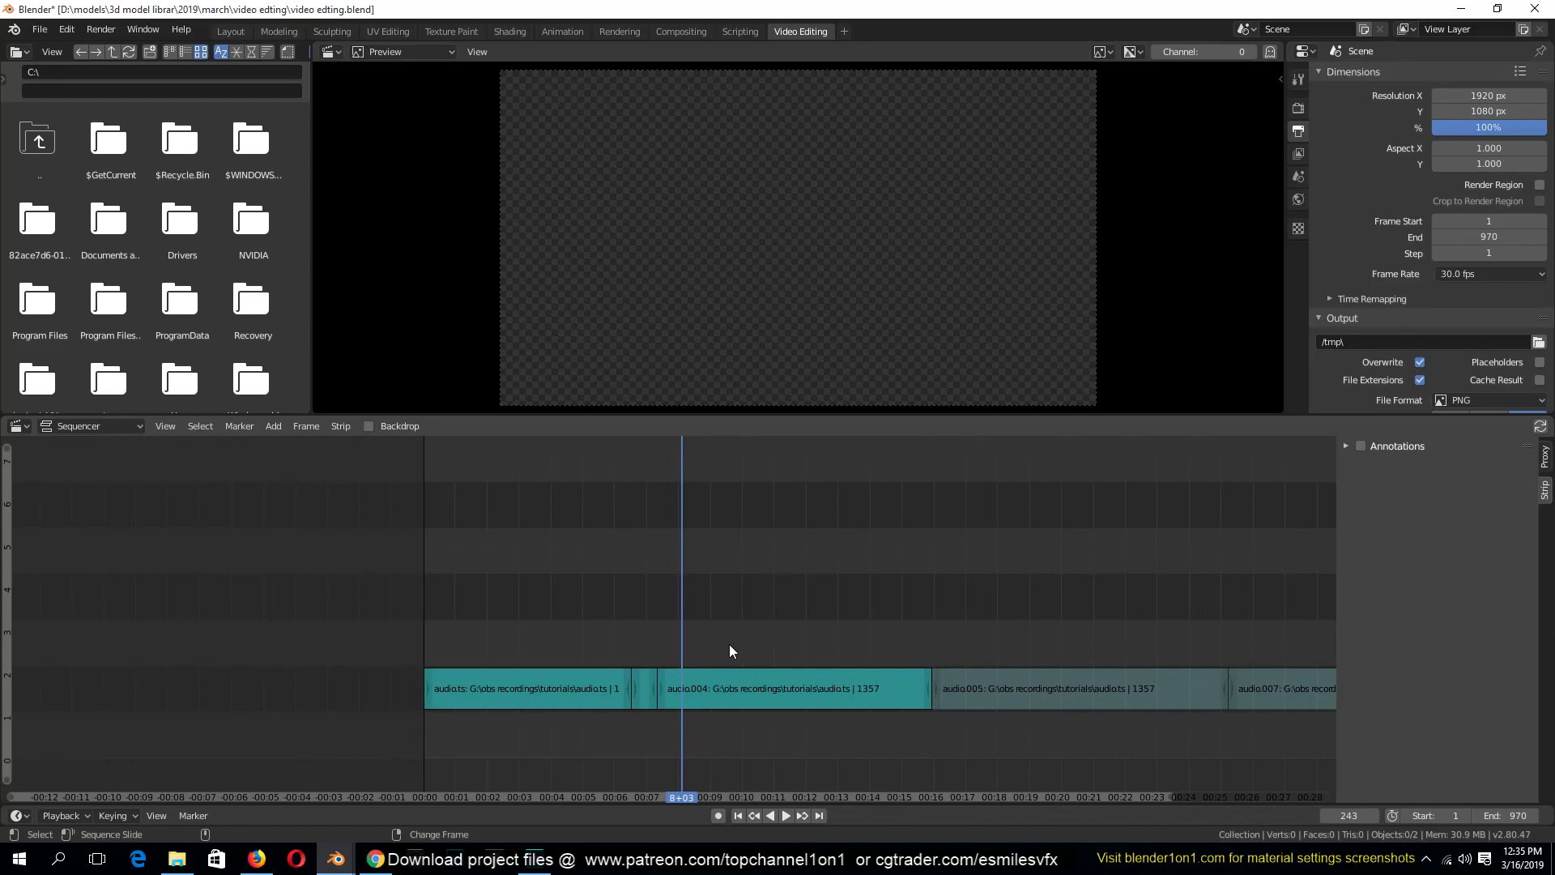
scroll(729, 652, "up", 3)
key("Home")
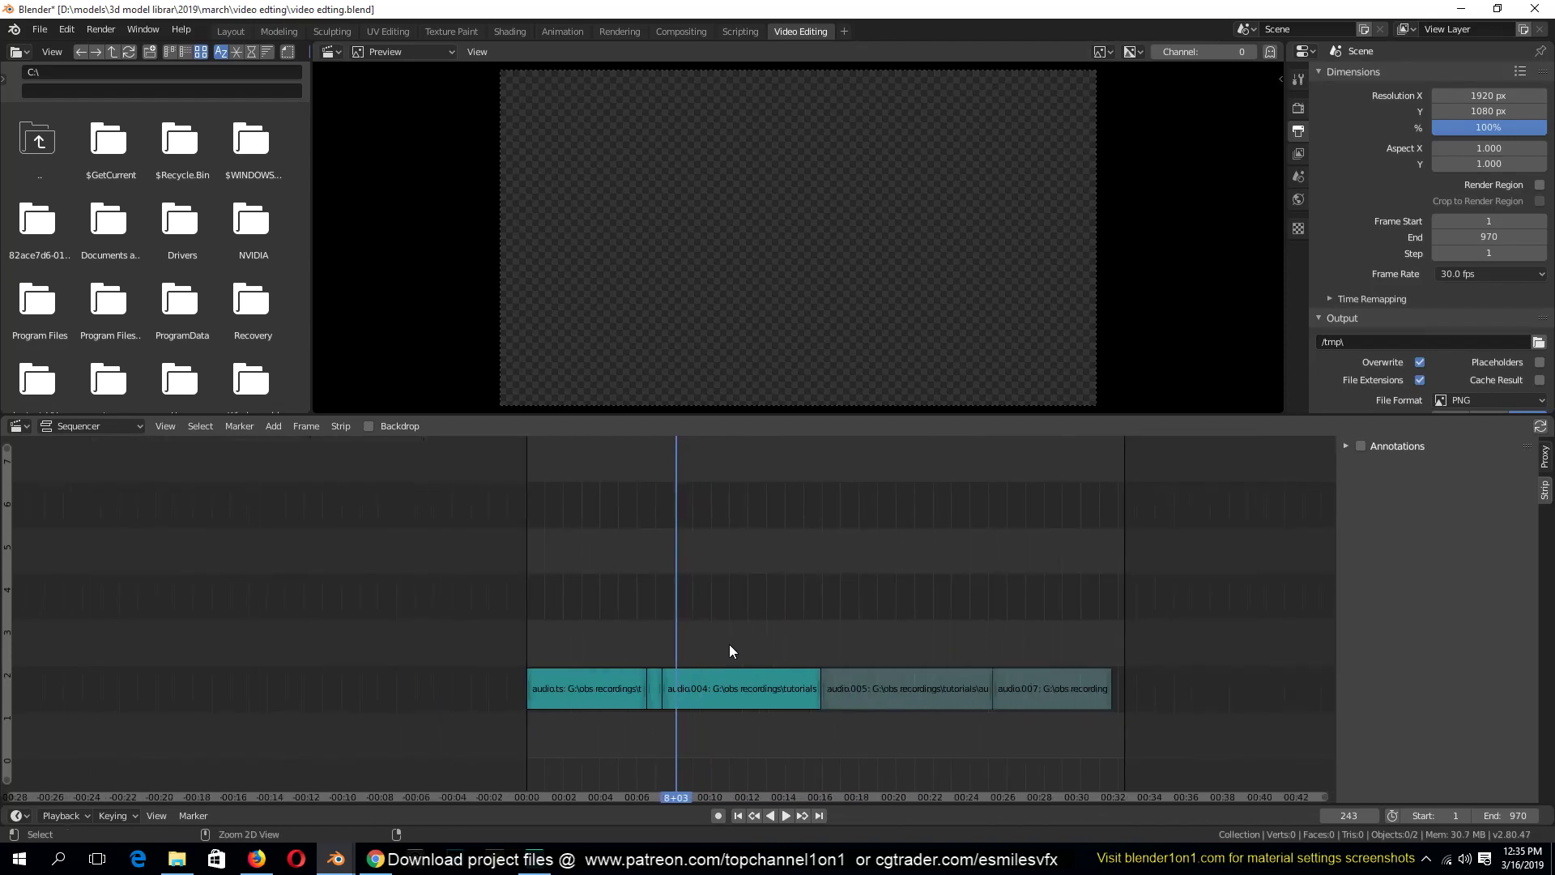
scroll(729, 651, "down", 1, "ctrl")
key("ctrl+z")
key("ctrl+z")
key("ctrl+z")
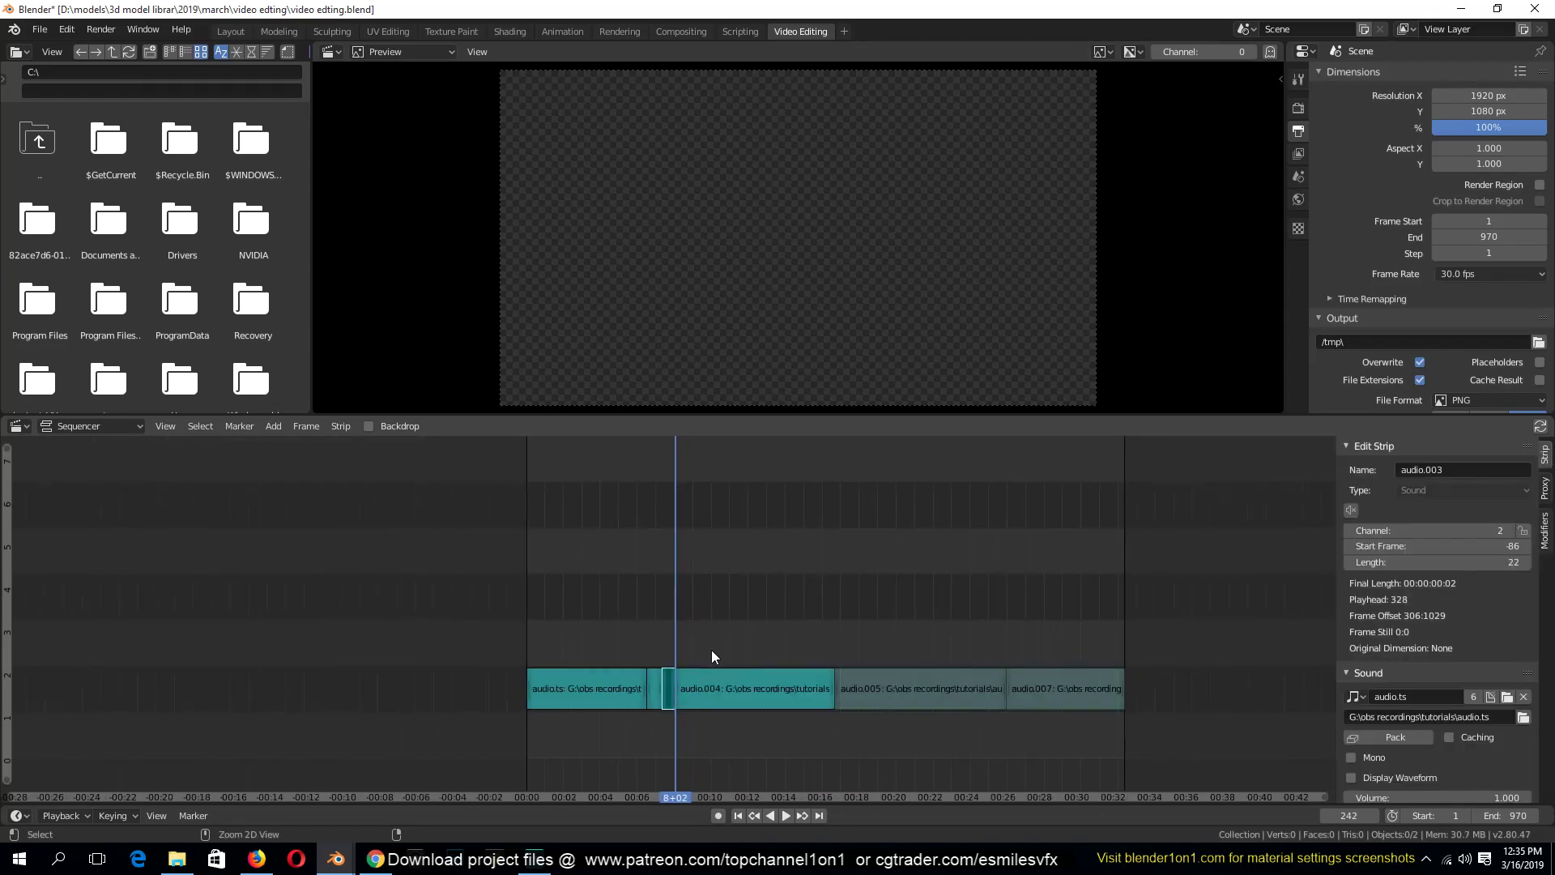
Trim the end of the short audio.003 strip back to frame 231 with its end handle and play the result
key("space")
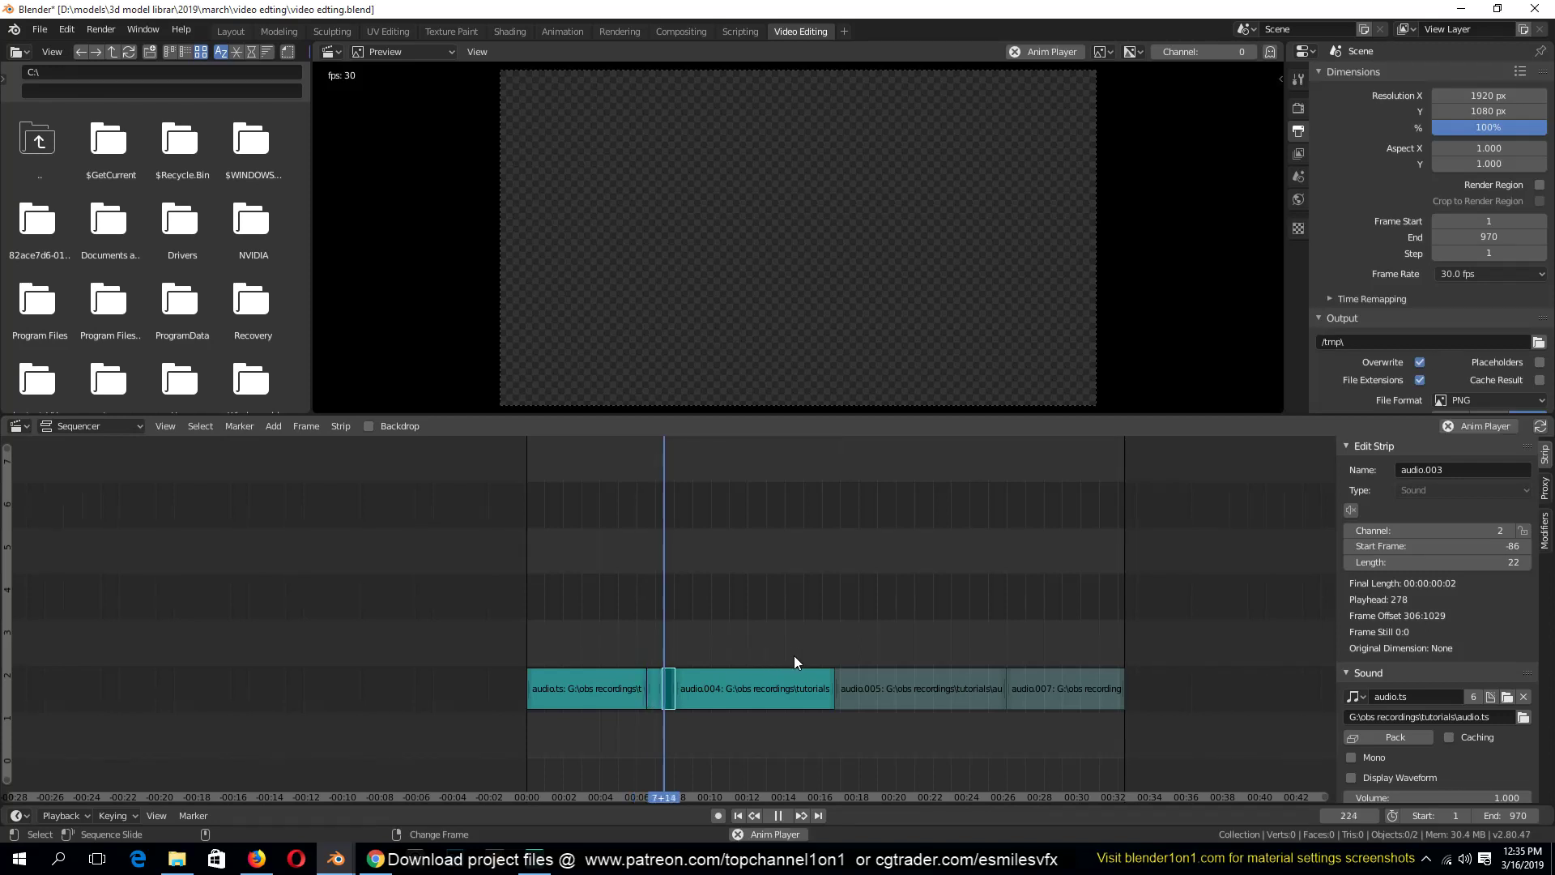
key("space")
scroll(794, 649, "up", 5)
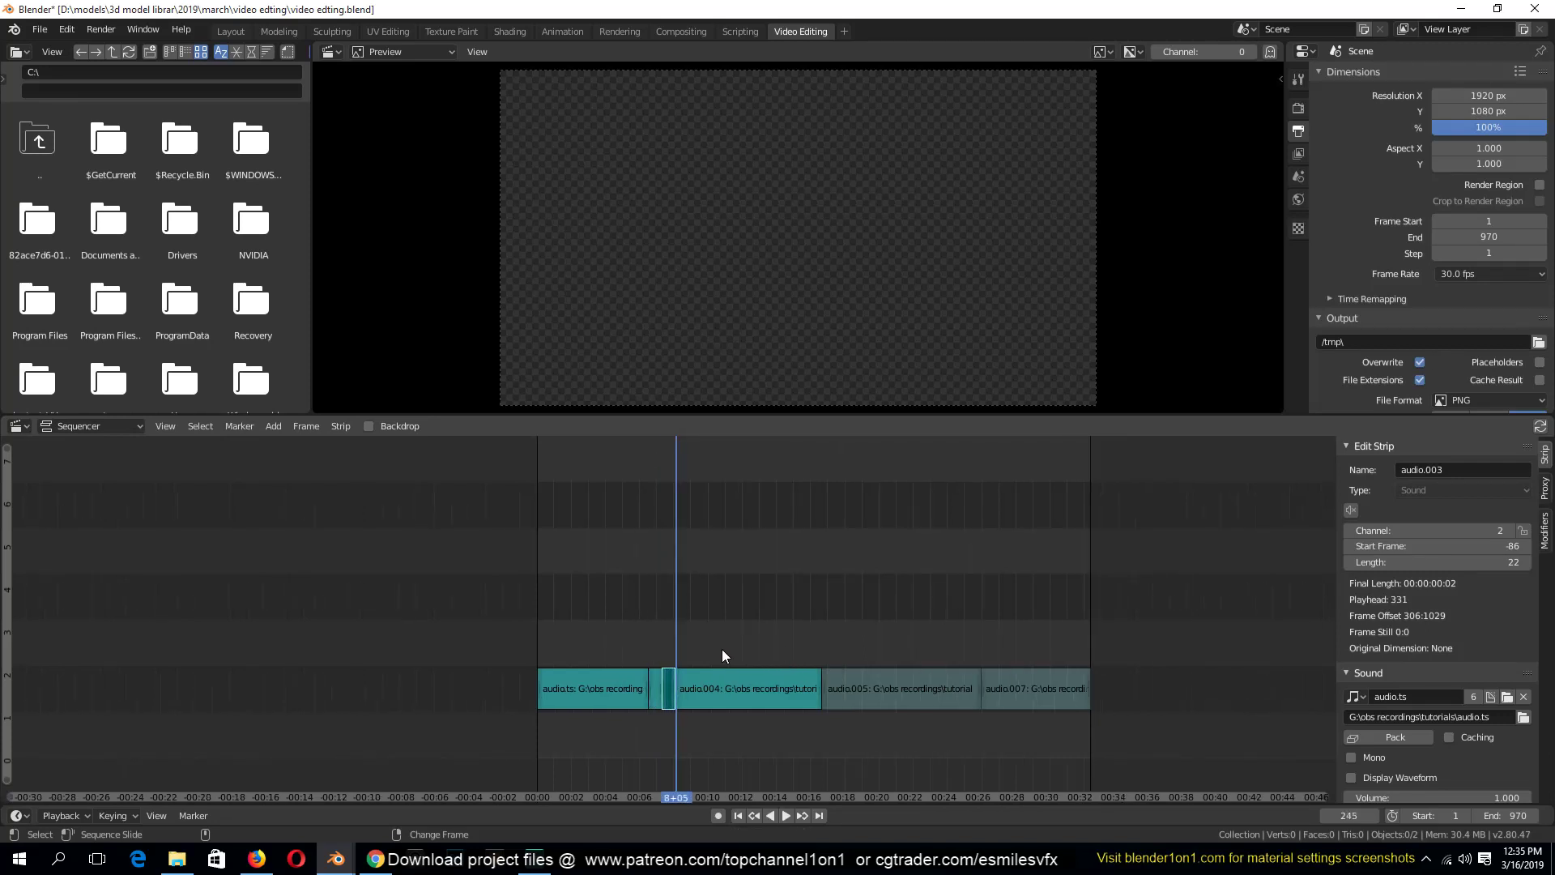
scroll(719, 643, "up", 3)
mouse_move(673, 636)
right_mouse_down()
mouse_move(601, 628)
mouse_move(674, 660)
right_mouse_up()
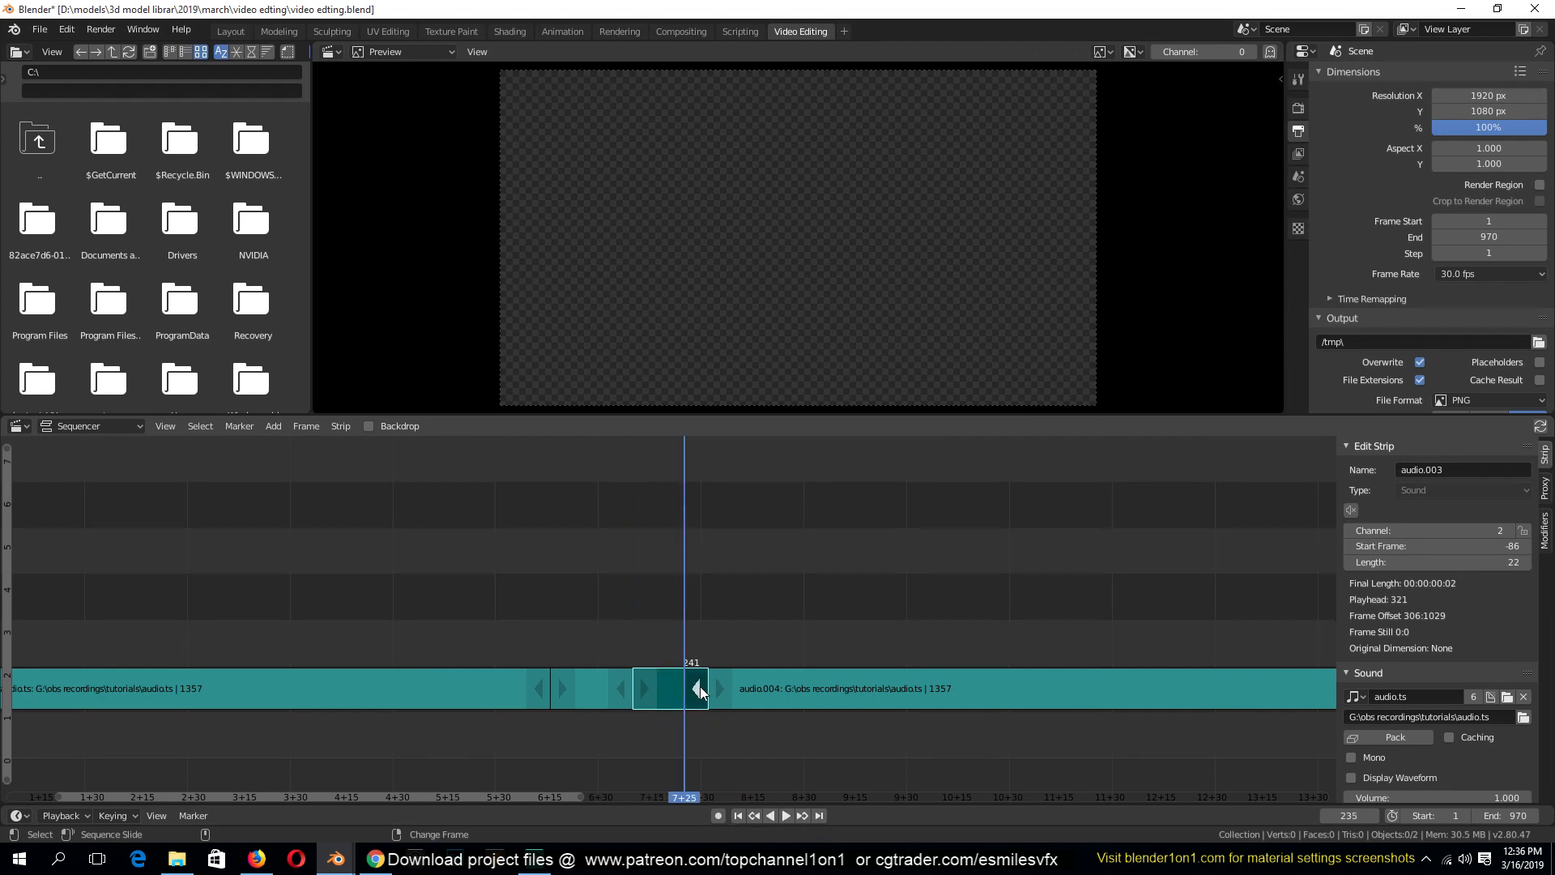
scroll(687, 693, "up", 4)
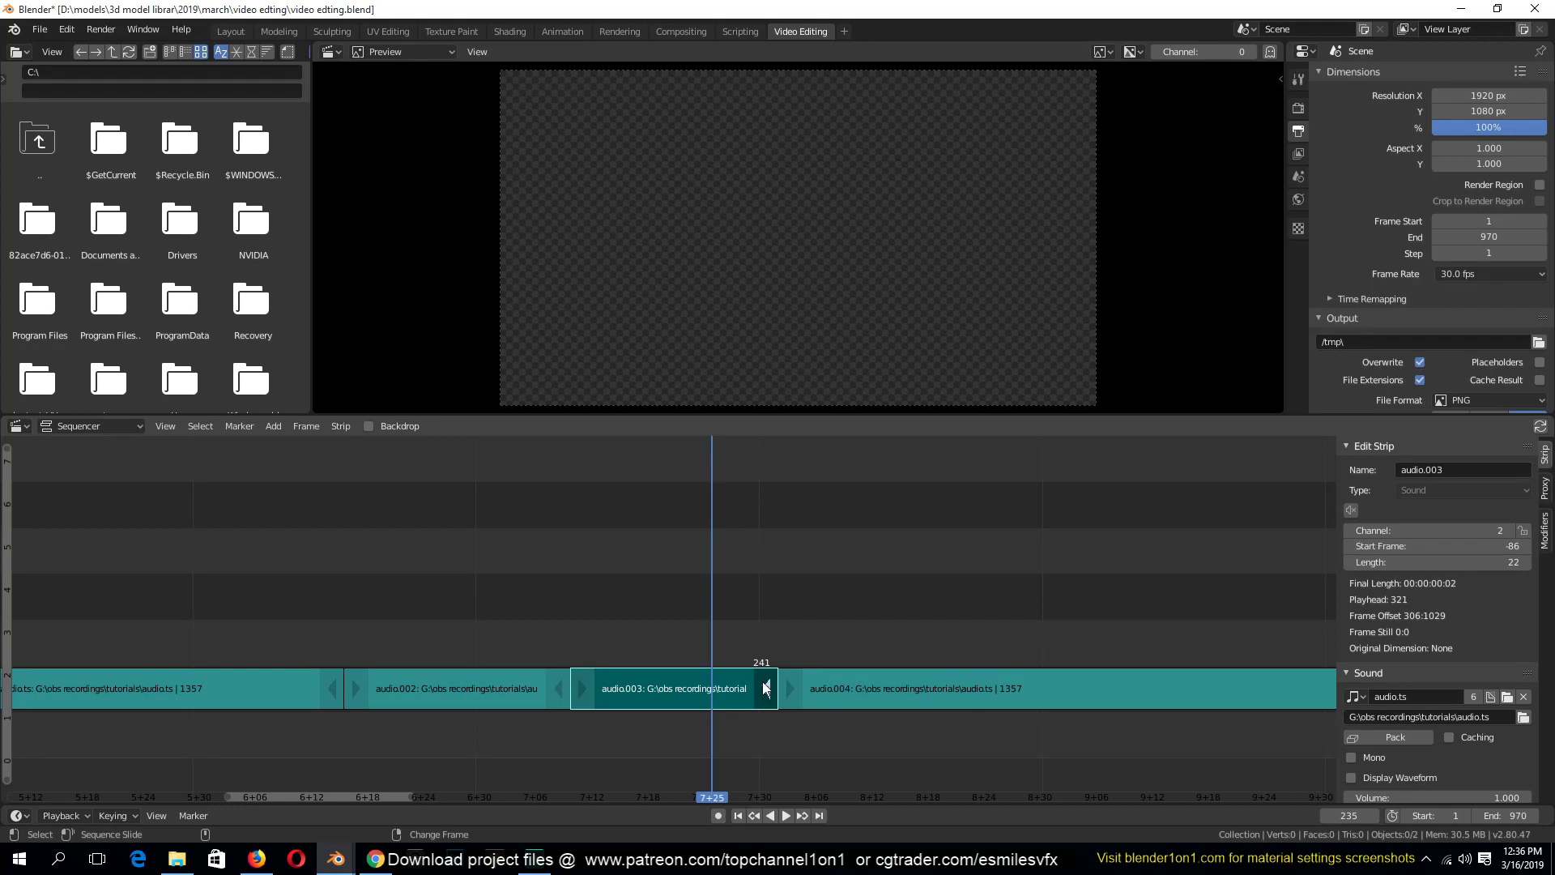
key("g")
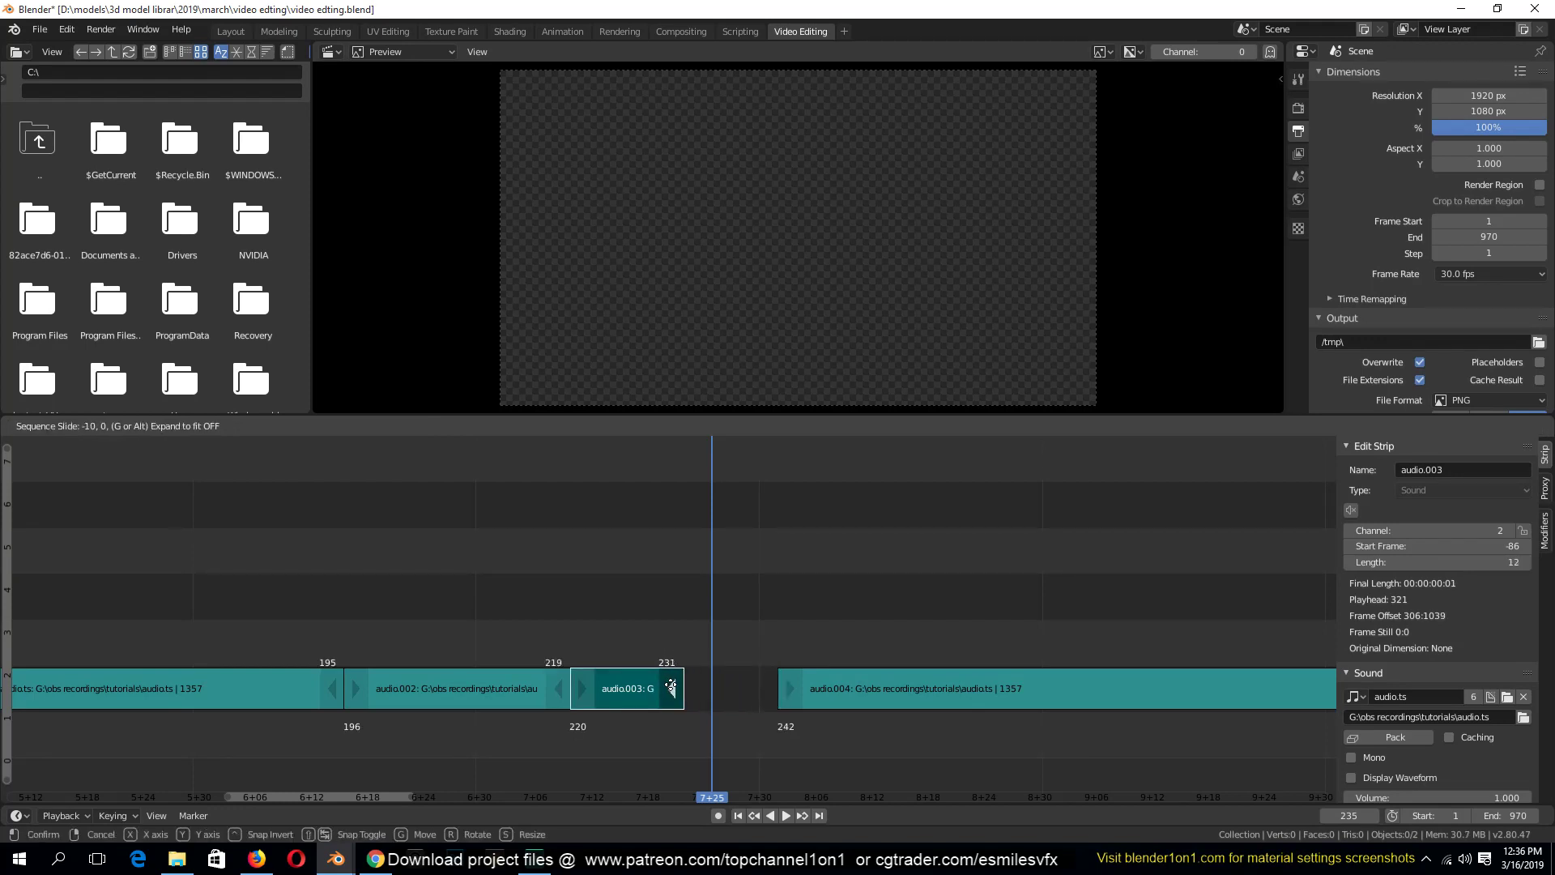
left_click(673, 685)
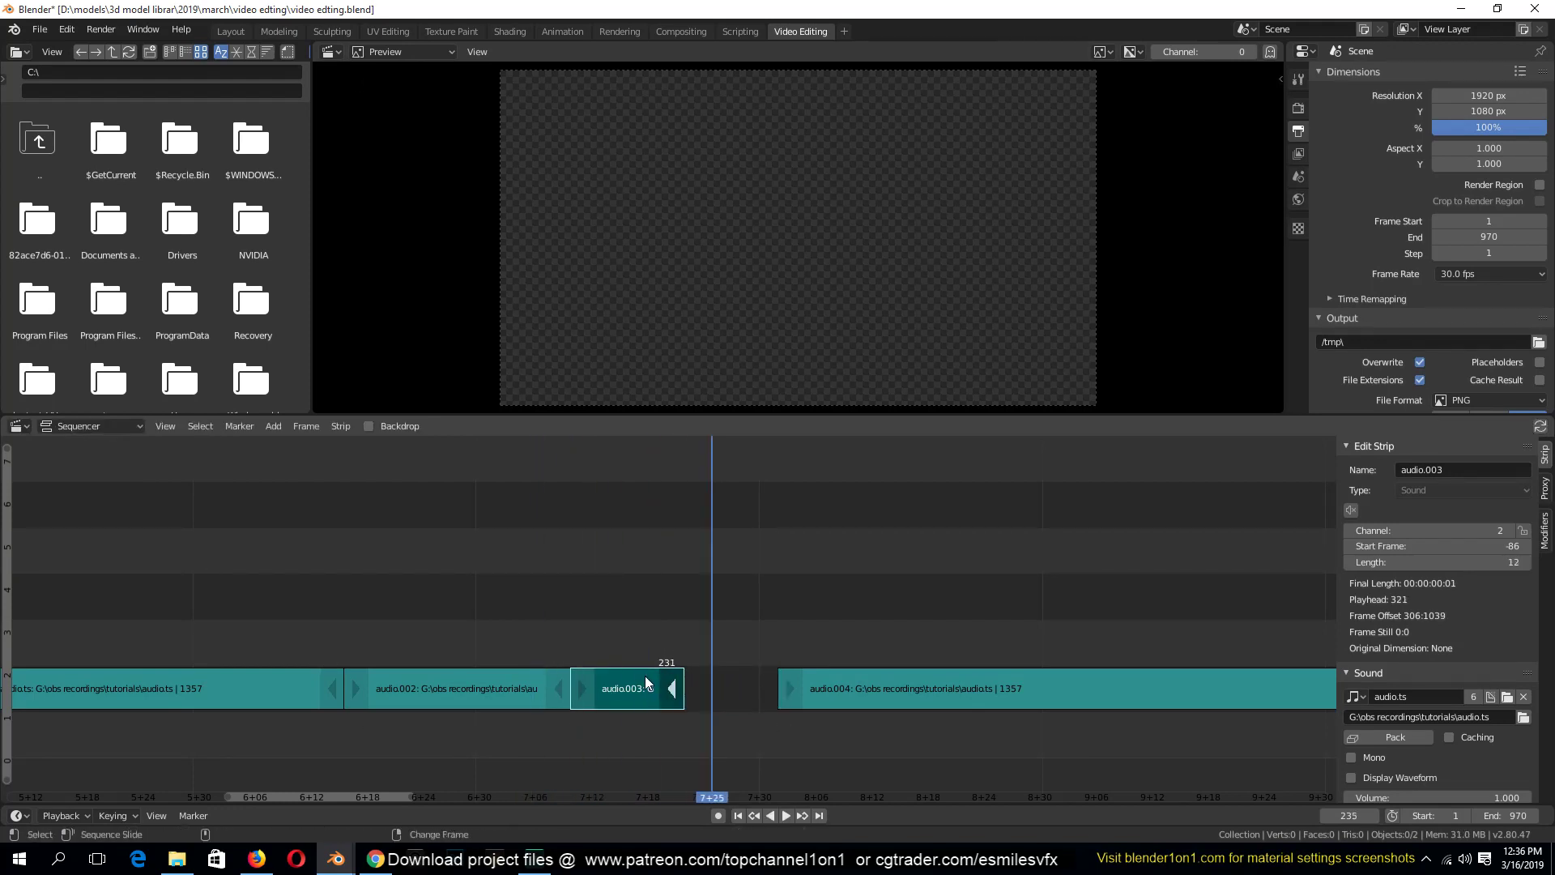
key("space")
key("space")
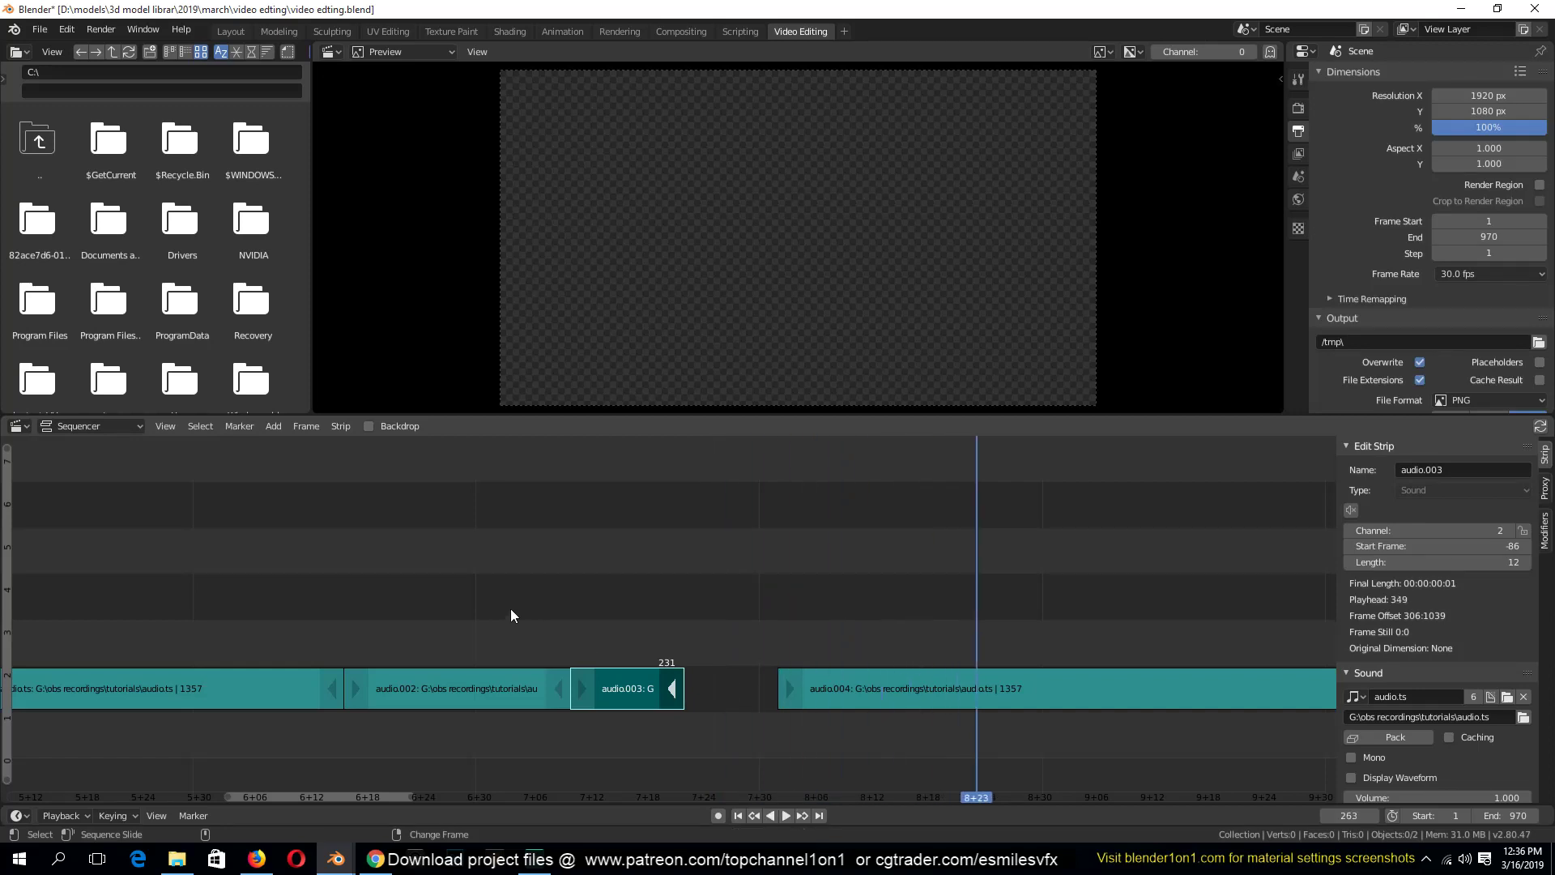
Trim the end of the short audio.003 strip back to frame 227 and play the audio around it
right_click(510, 610)
key("space")
key("space")
left_click_drag(674, 687, 635, 686)
right_click(449, 640)
key("space")
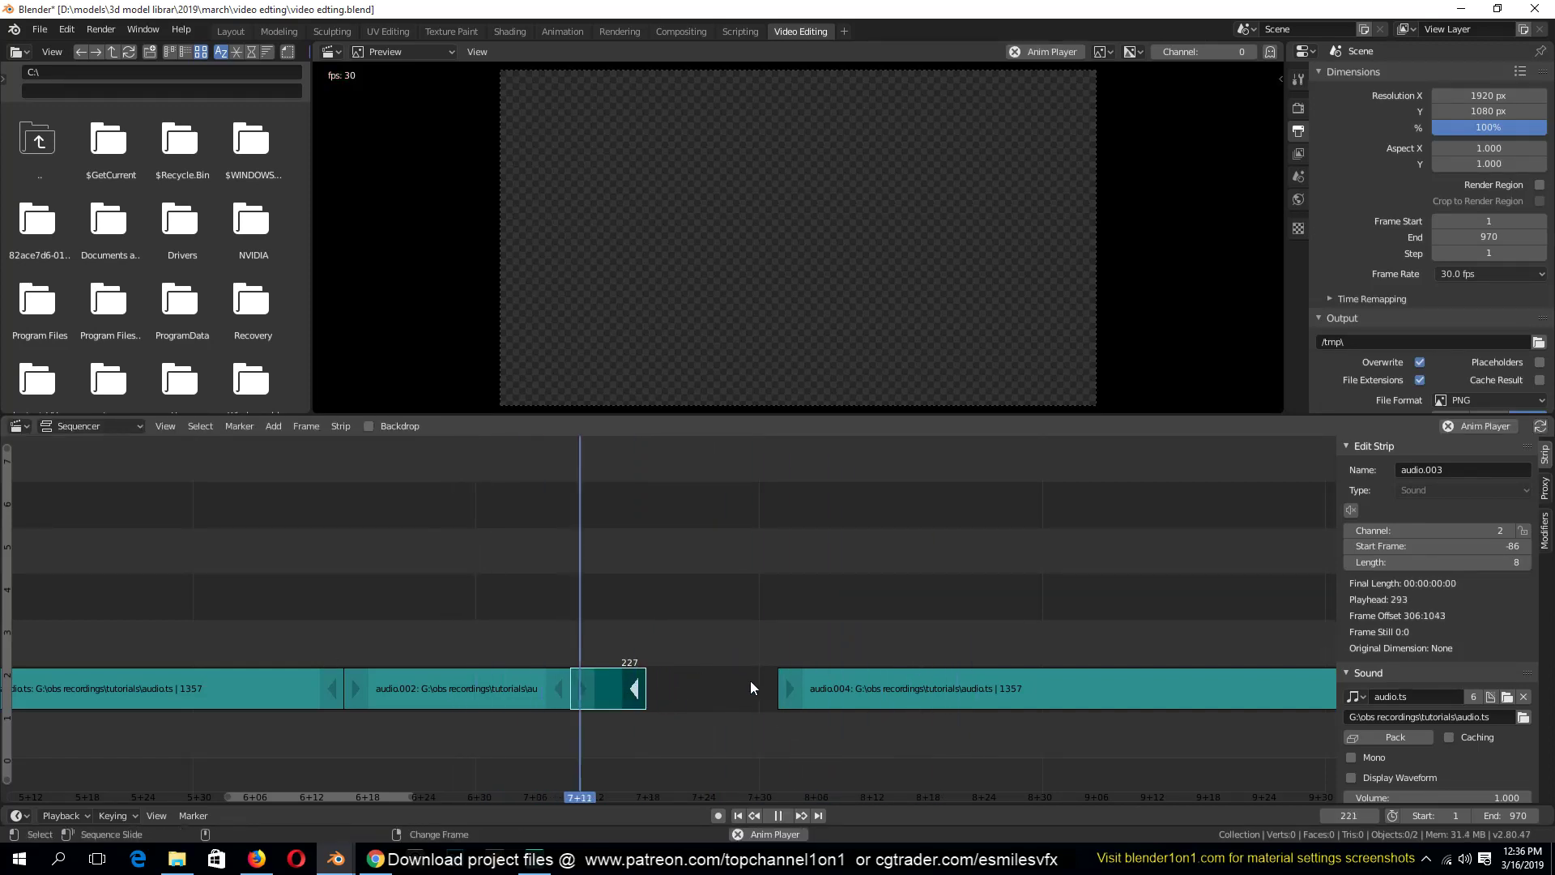
key("space")
Trim the start of the audio.004 strip to frame 243 and play the audio across the gap
left_click(783, 688)
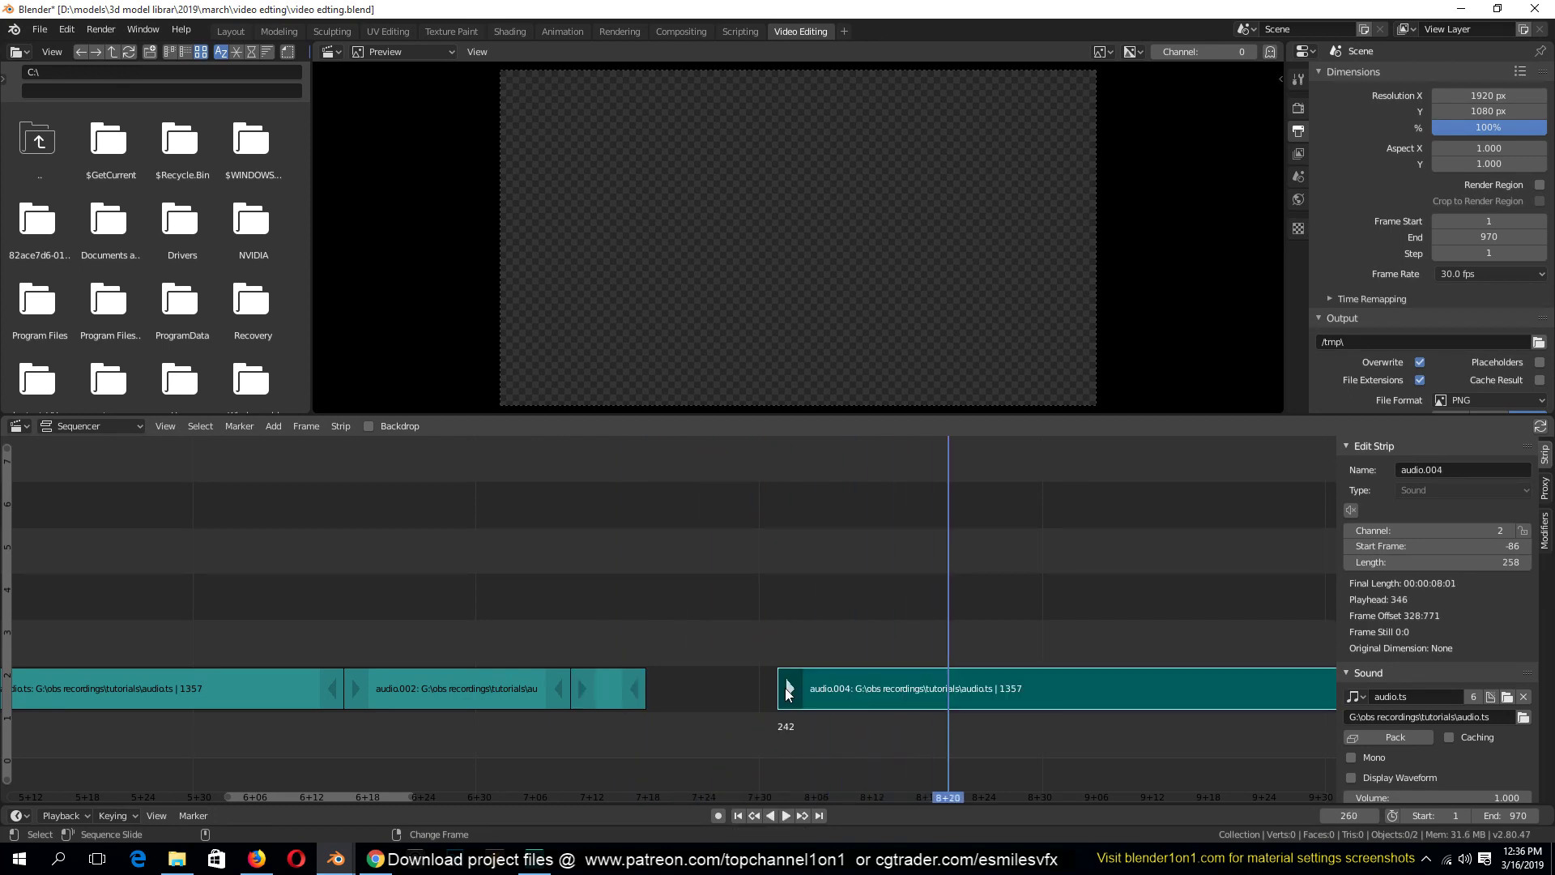
left_click_drag(783, 687, 803, 690)
right_click(508, 622)
key("space")
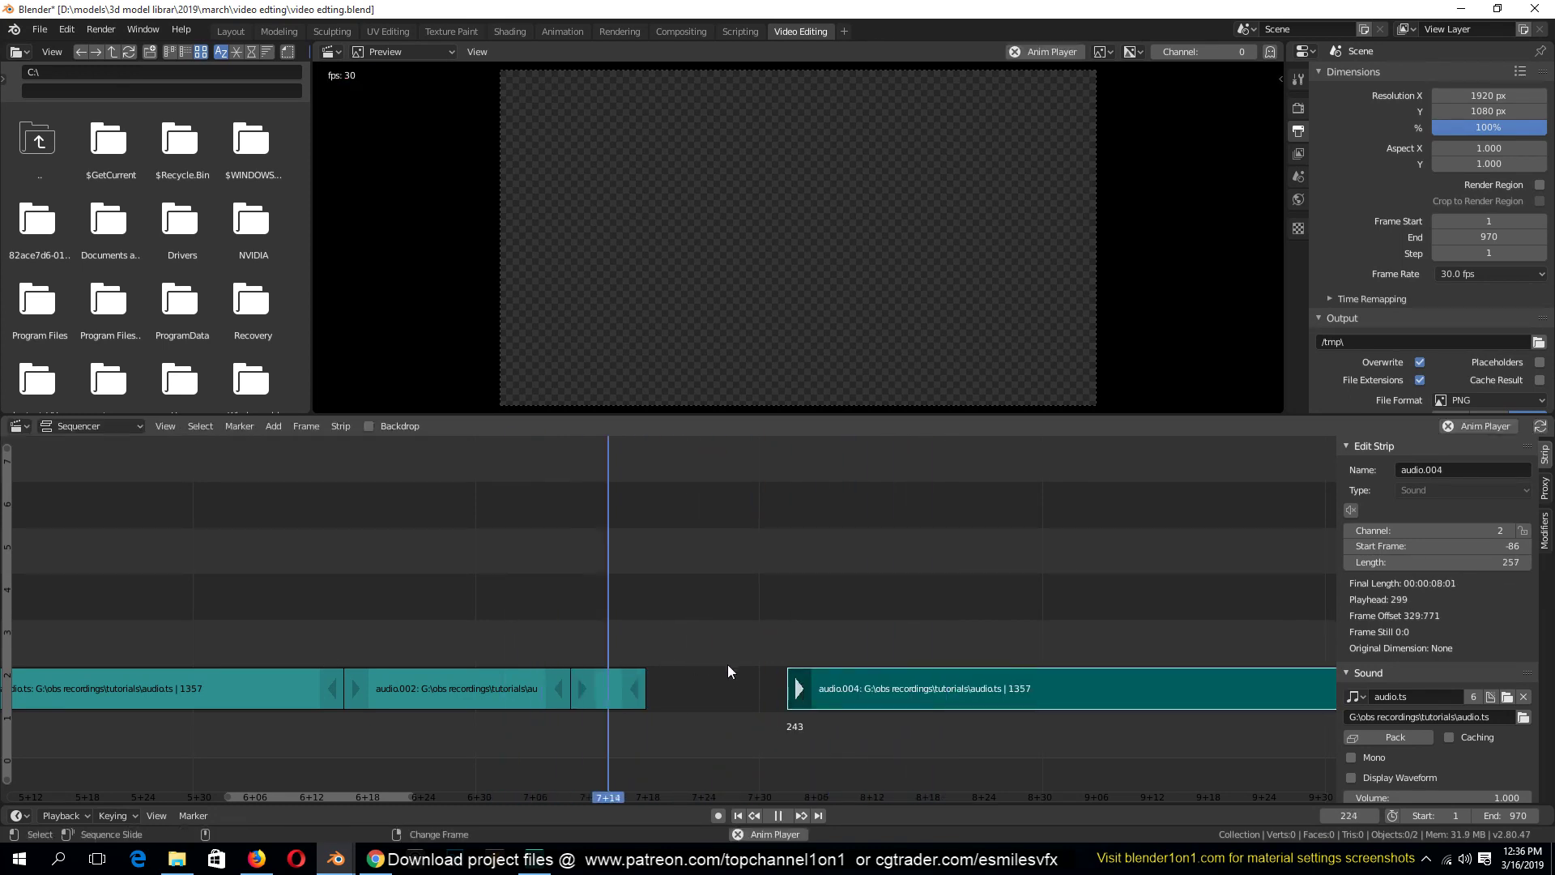
key("space")
scroll(730, 672, "down", 3)
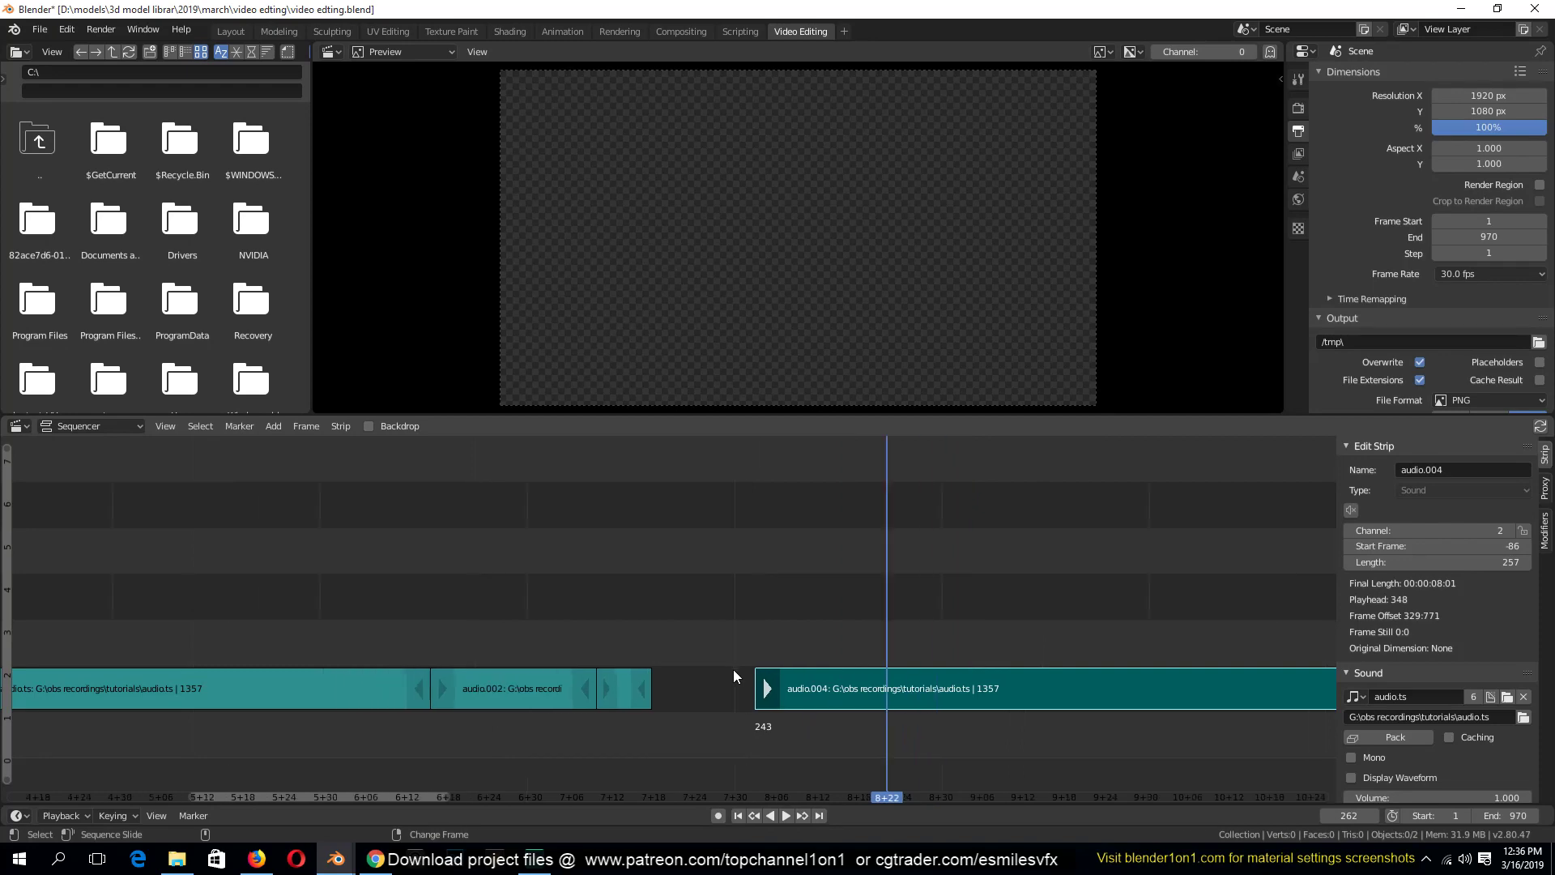
Slide audio.004, audio.005 and audio.007 together against the end of the trimmed audio.003 strip and play across the join
right_click(718, 683)
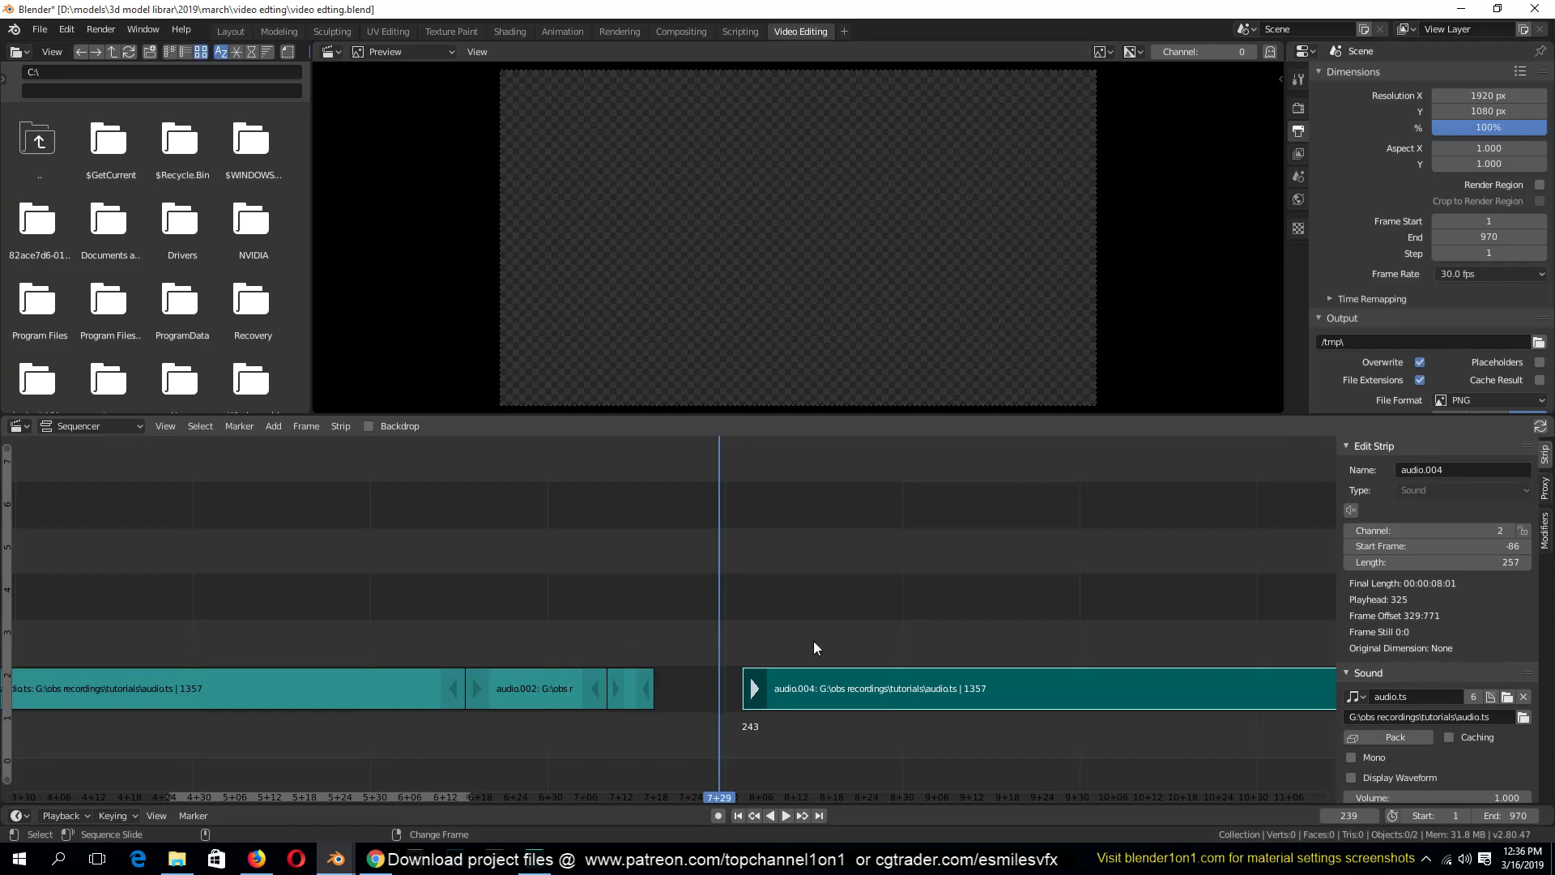
left_click(840, 608)
scroll(843, 609, "down", 4)
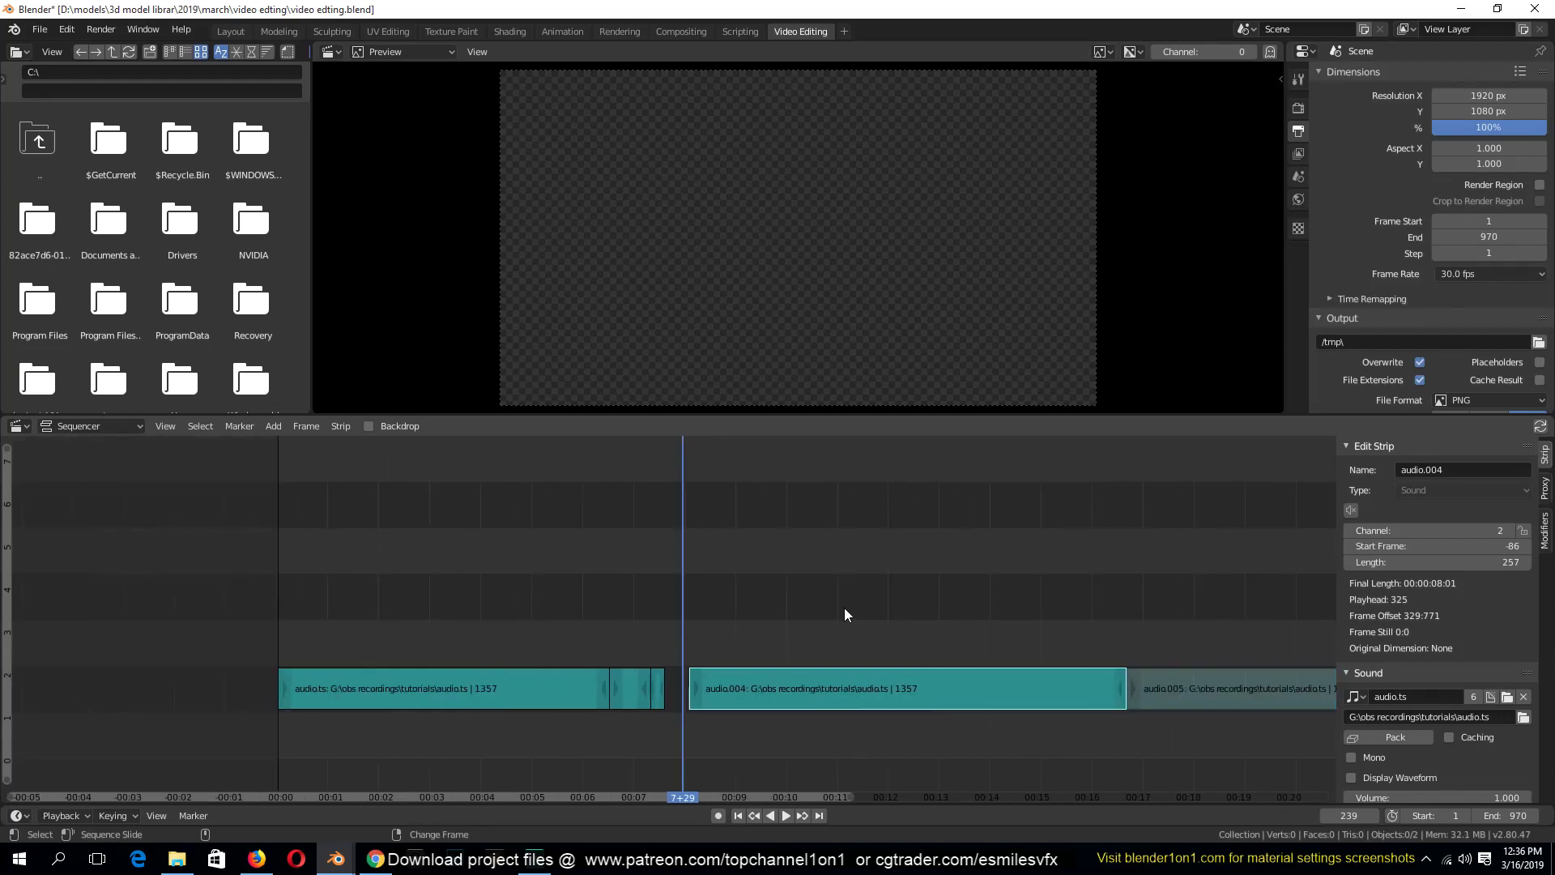
scroll(844, 607, "down", 3)
left_click_drag(1086, 593, 684, 700)
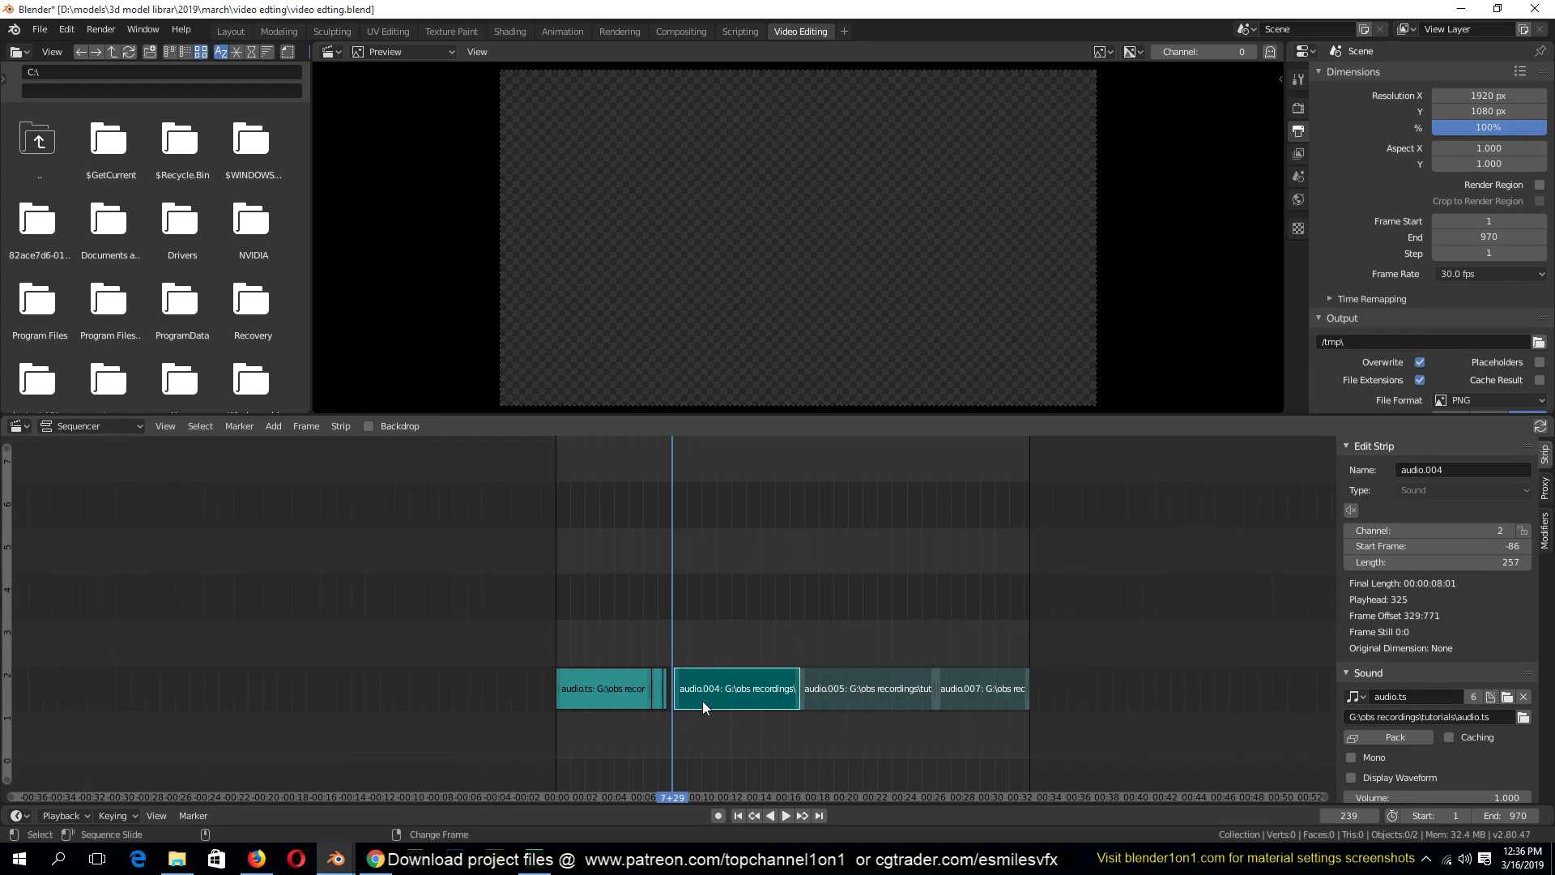
scroll(683, 648, "up", 10)
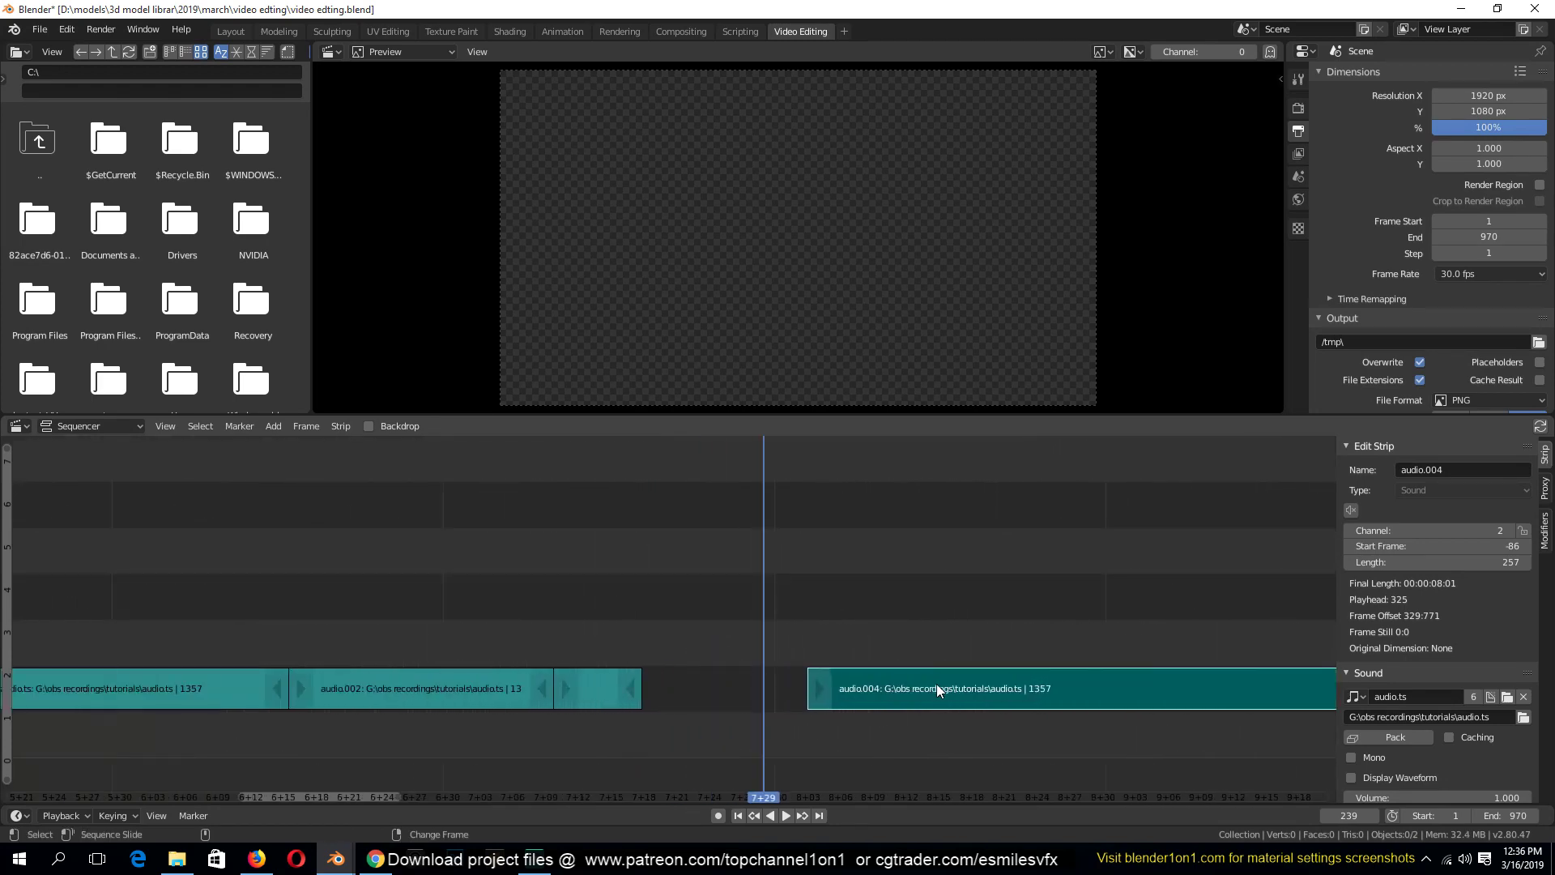
left_click_drag(936, 683, 503, 657)
right_click(365, 655)
key("space")
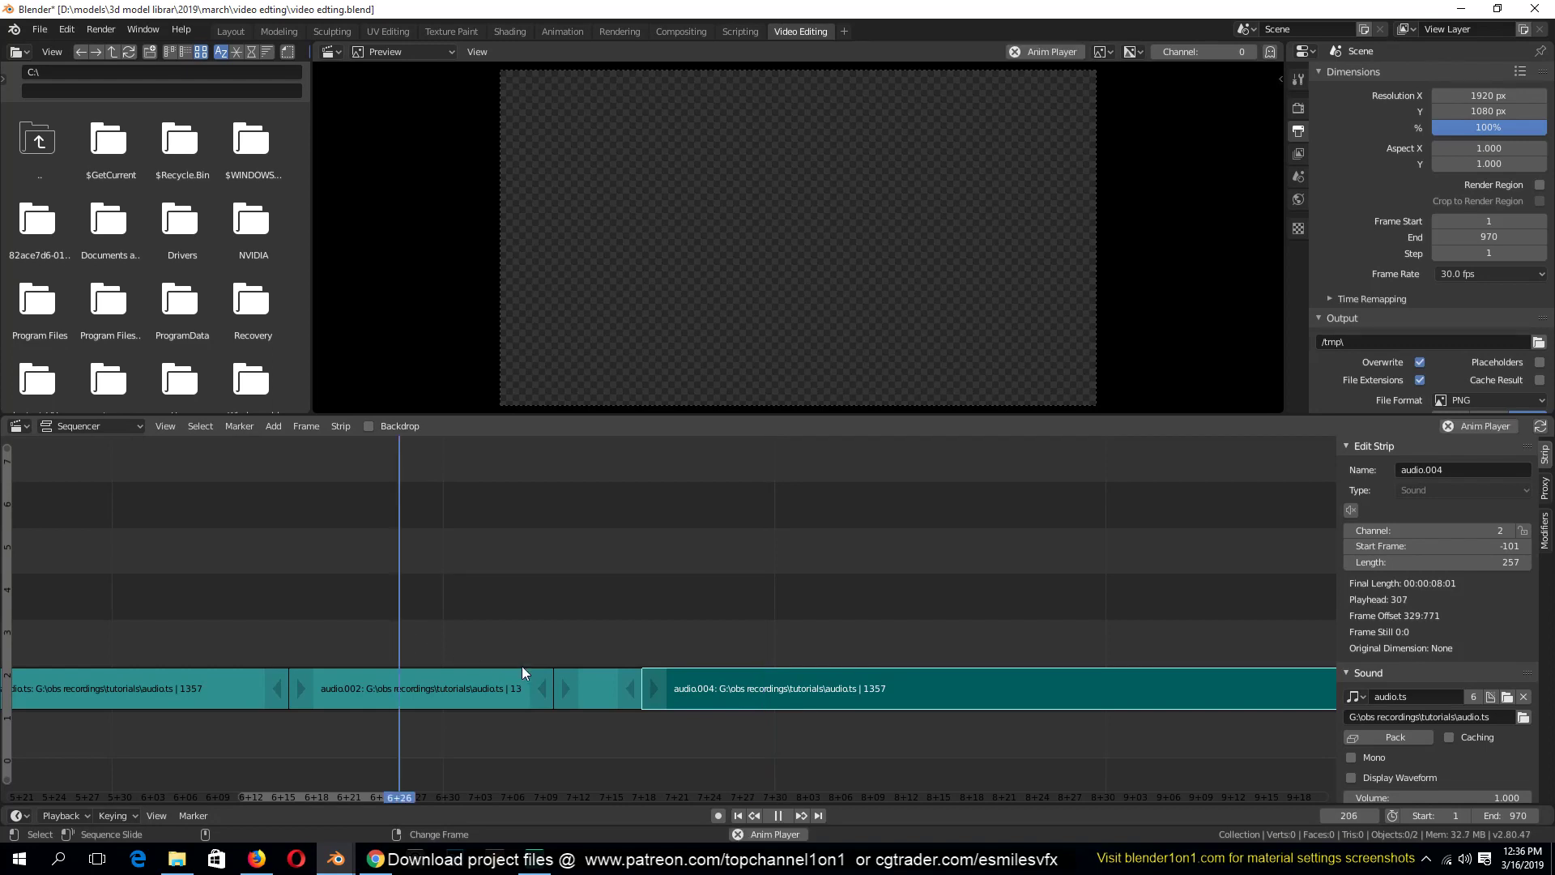
key("space")
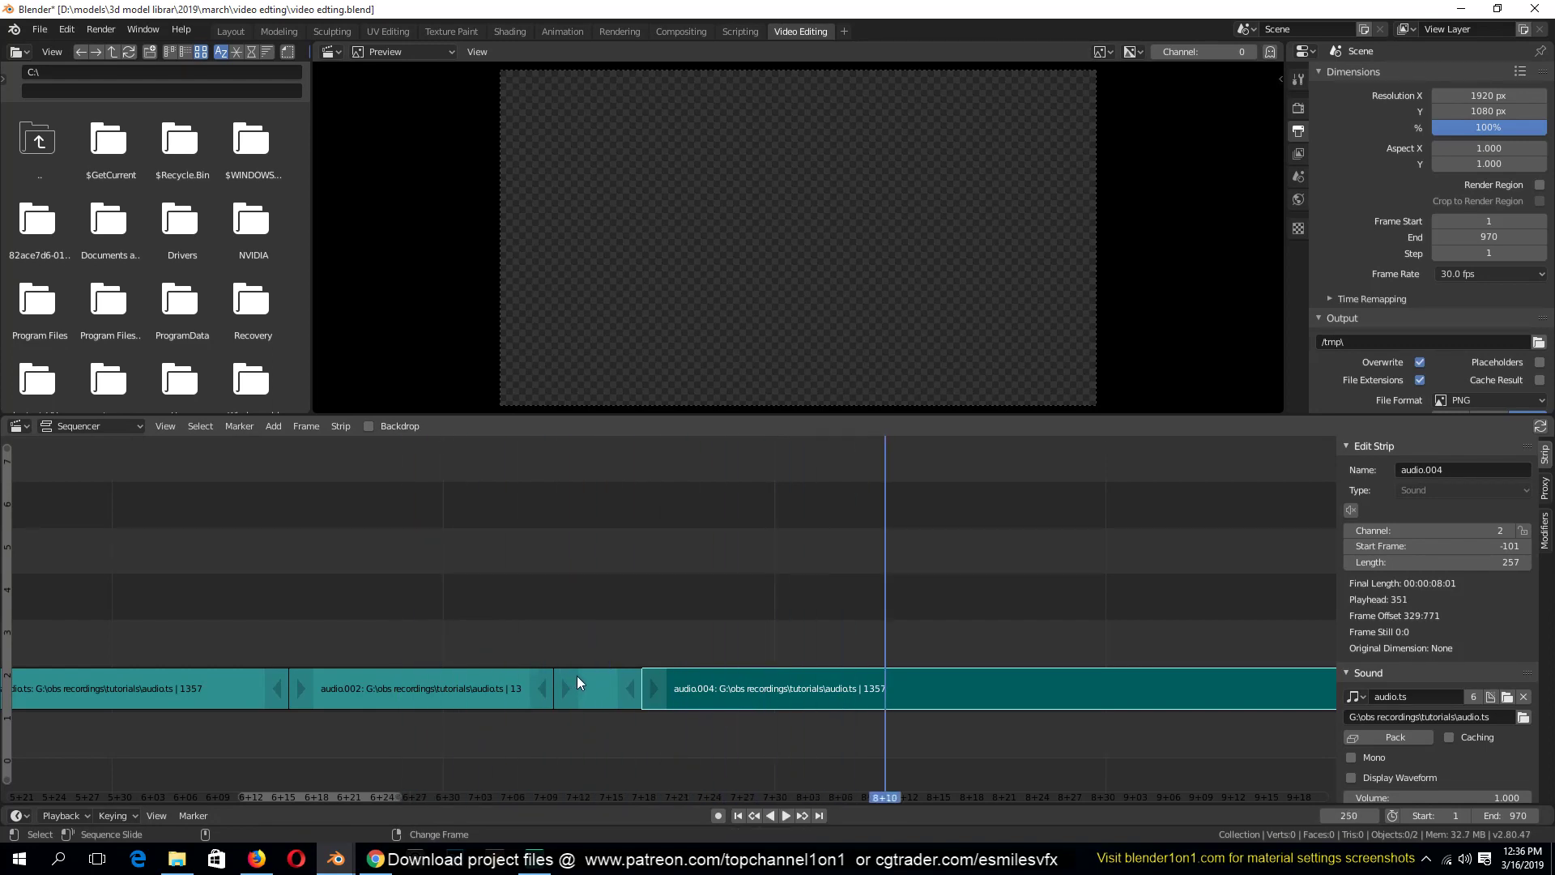
Select the muted audio.005 and audio.007 strips and unmute them
scroll(786, 628, "down", 10)
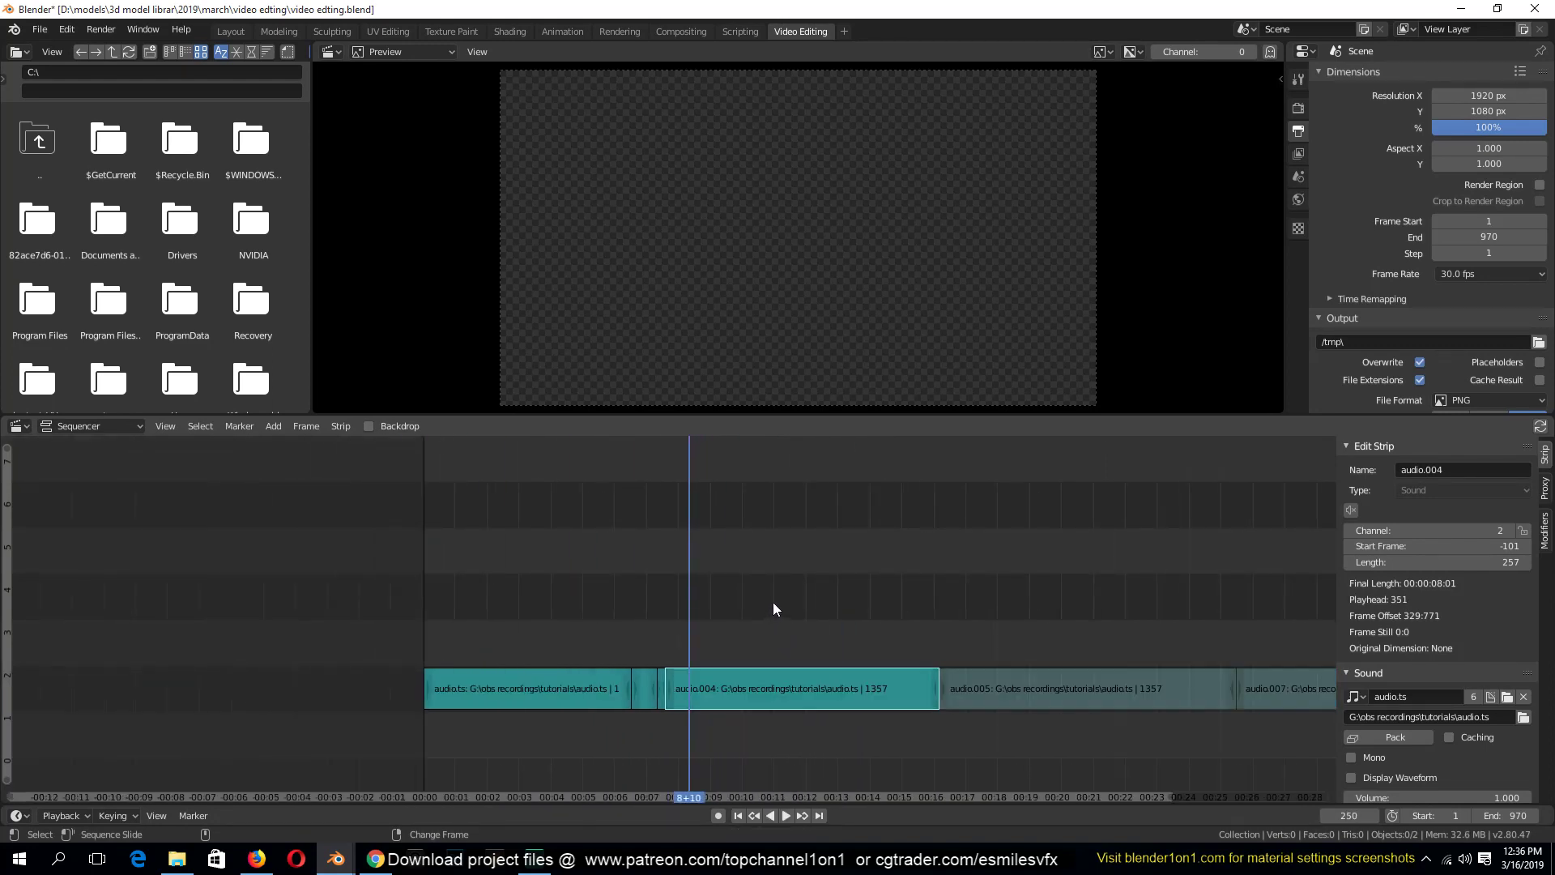
scroll(774, 608, "down", 6)
scroll(834, 624, "up", 3)
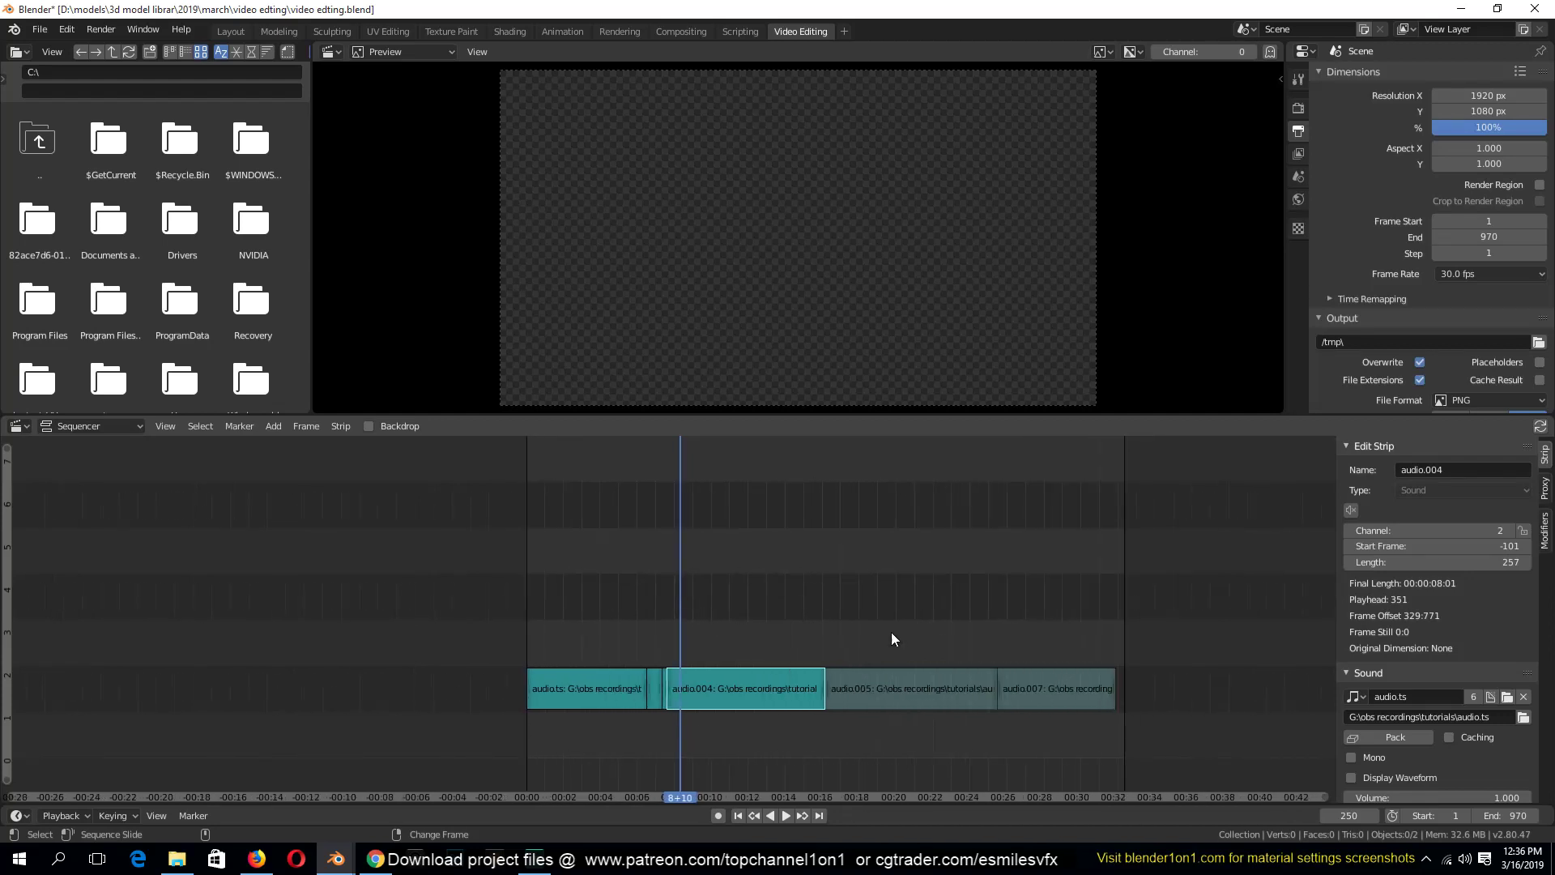
left_click_drag(892, 620, 1028, 741)
left_click(1042, 701)
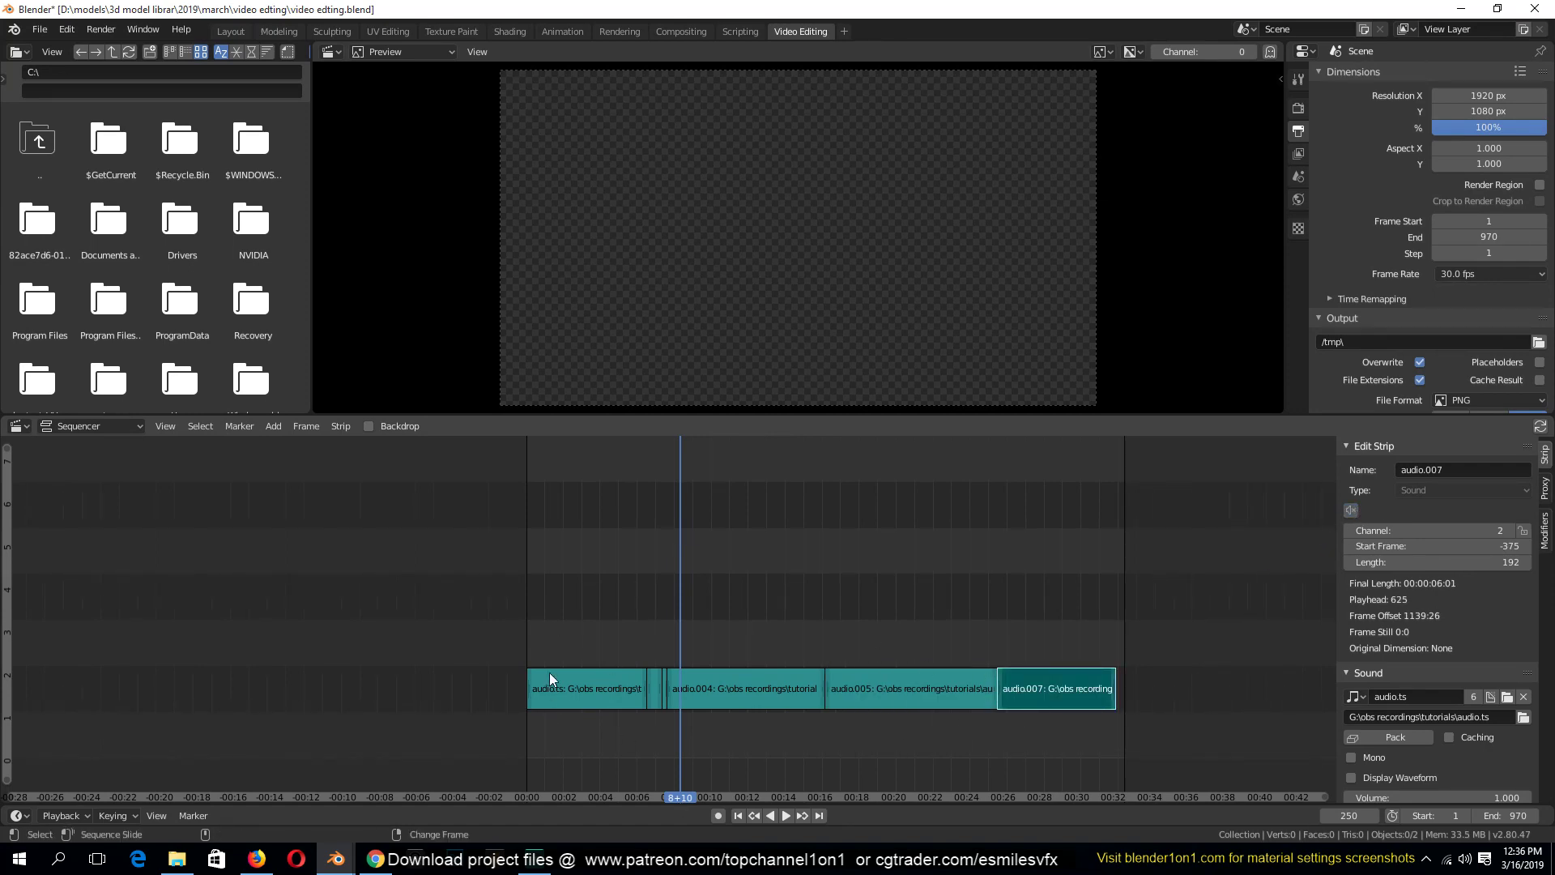
left_click(176, 859)
left_click(1498, 9)
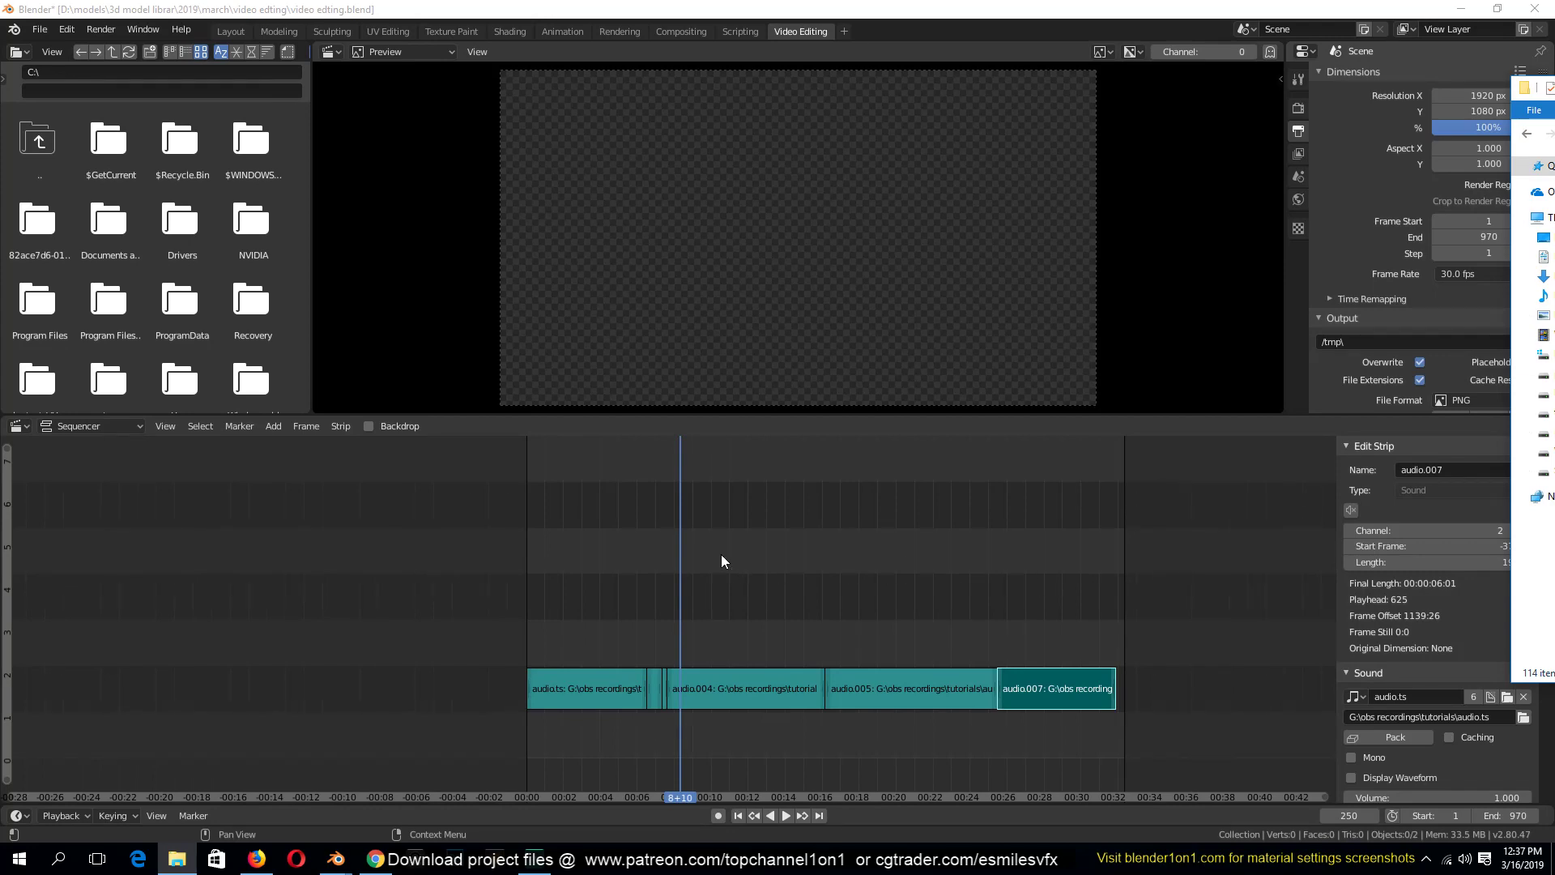
left_click(843, 629)
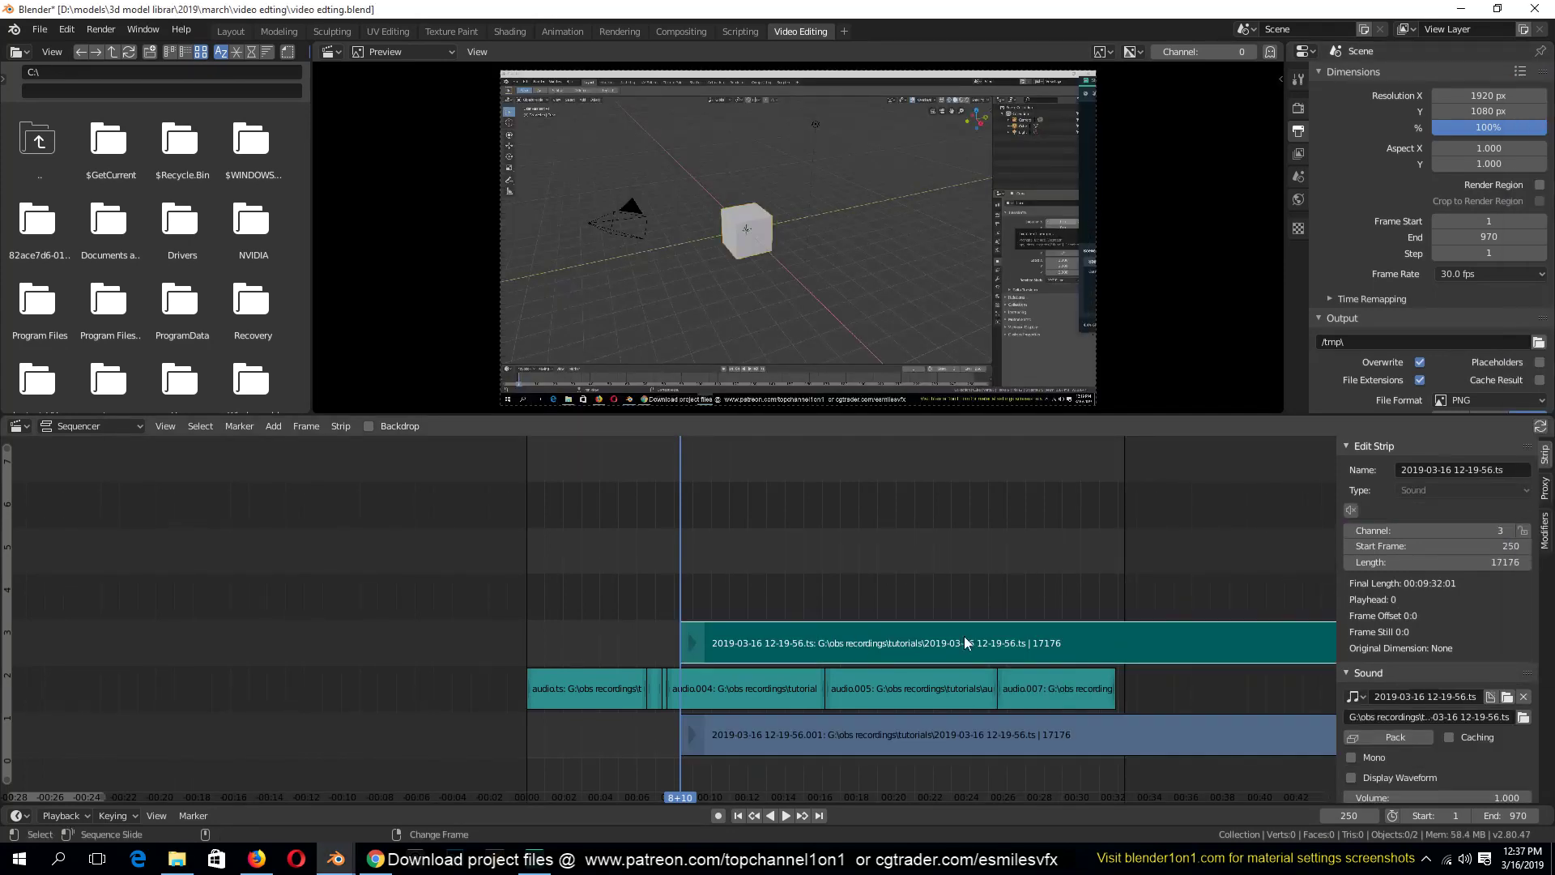
Inspect the recording's movie and sound strips, and bring the Streamlabs OBS window into view to check its audio mixer
left_click(1058, 741)
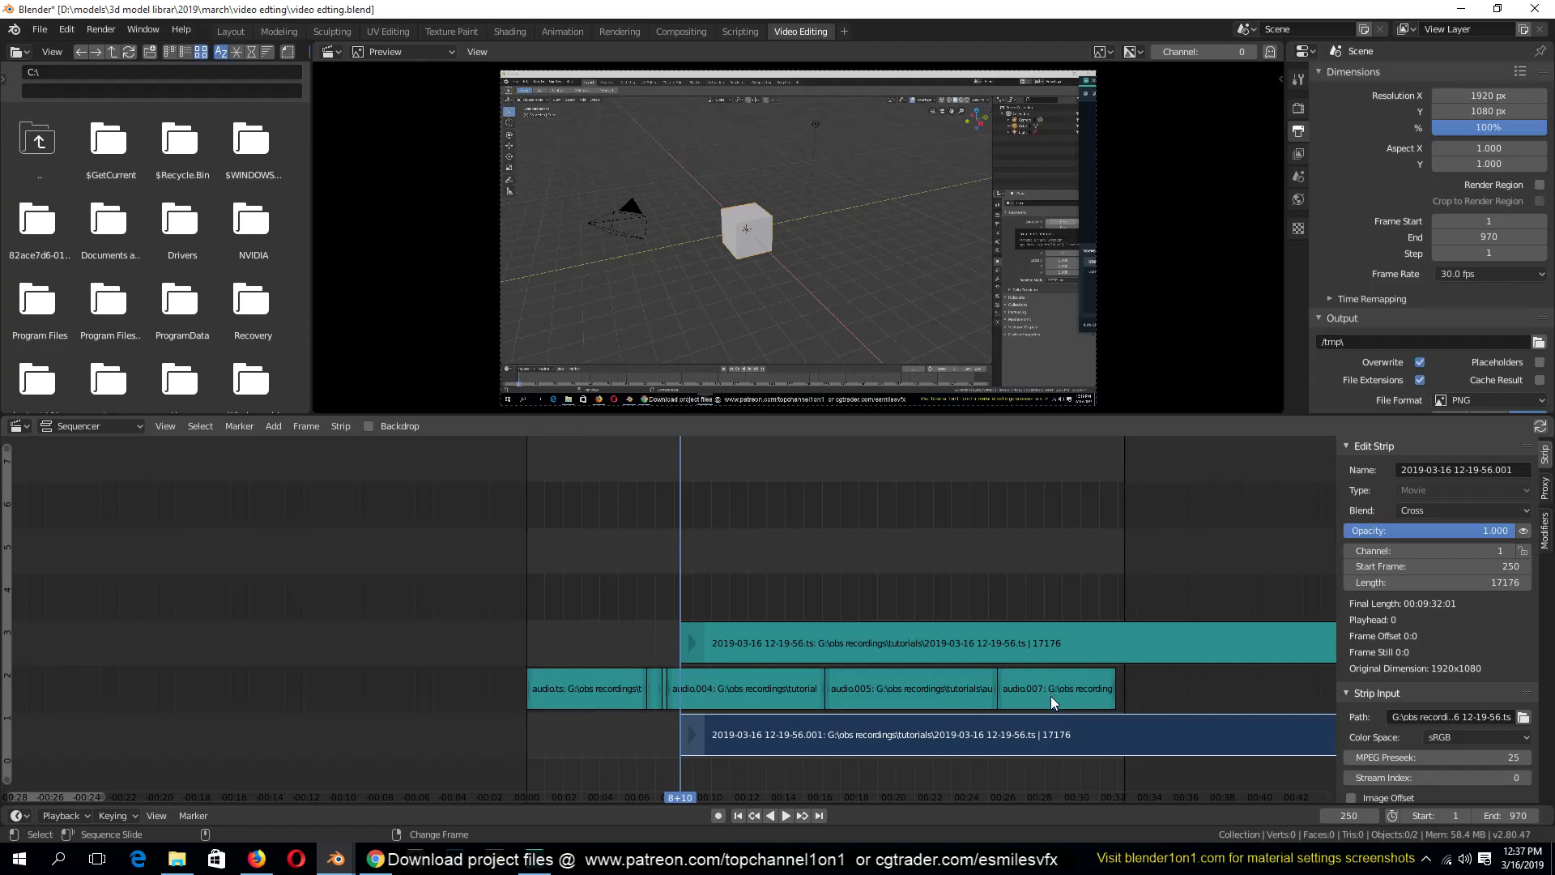
left_click(922, 649)
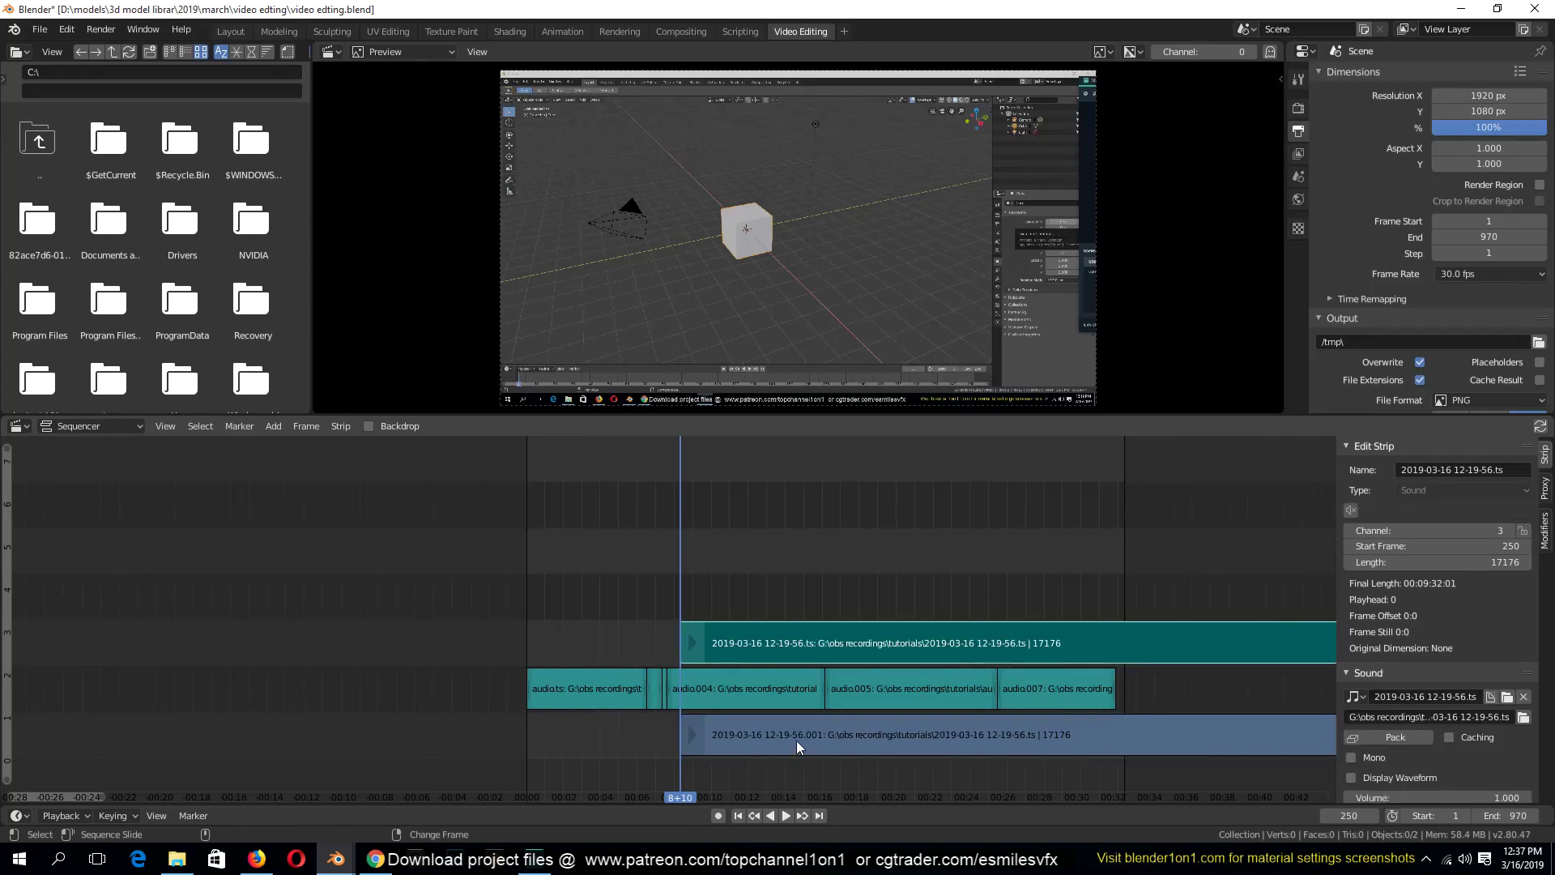
left_click(871, 732)
left_click(865, 654)
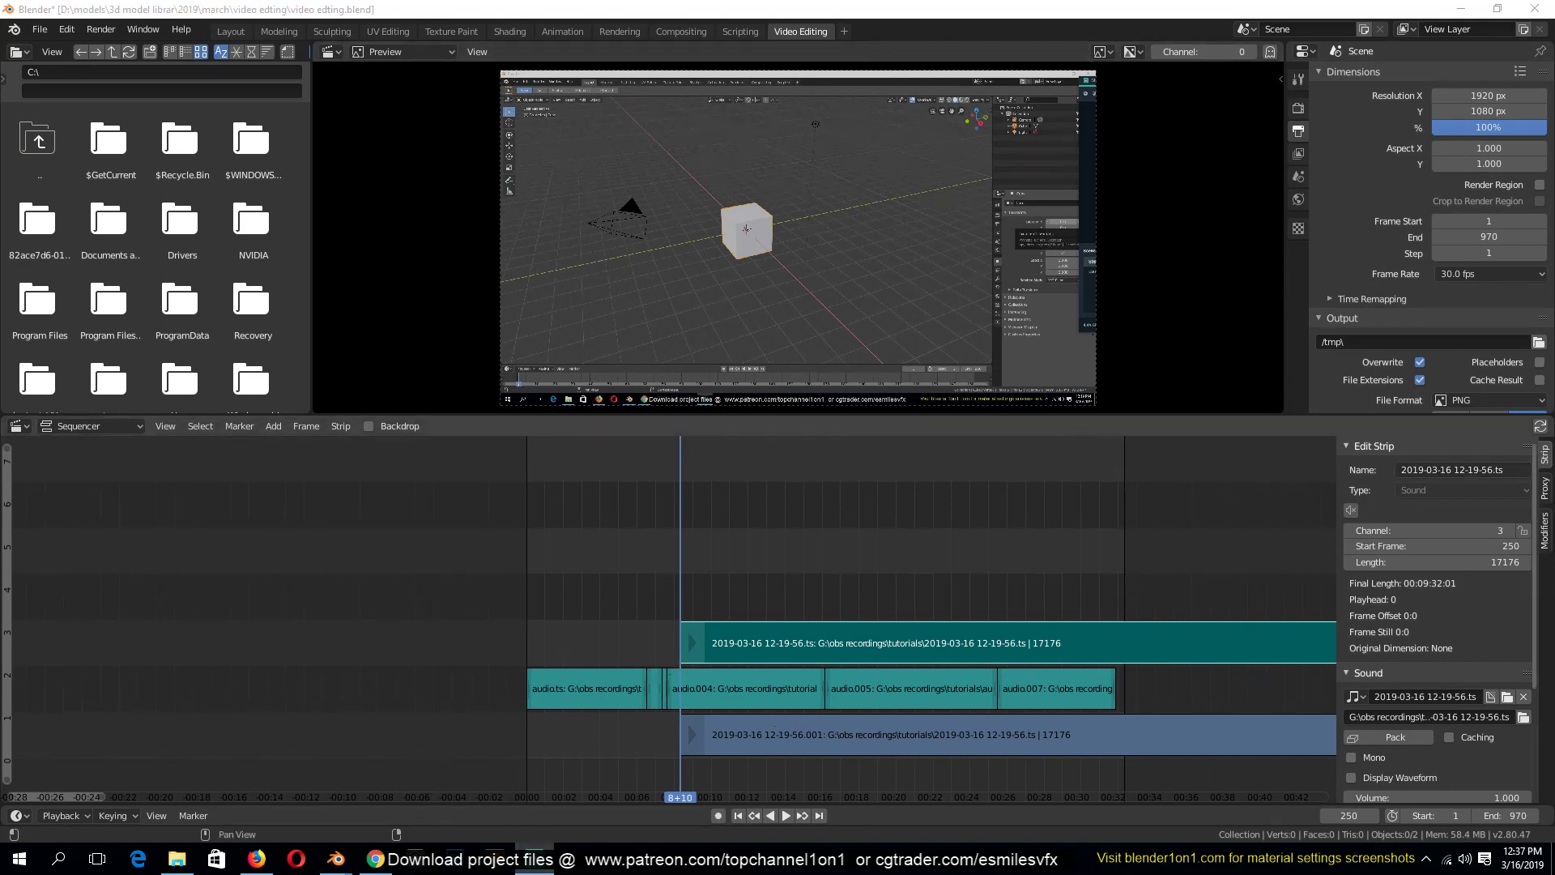
left_click_drag(1554, 219, 873, 167)
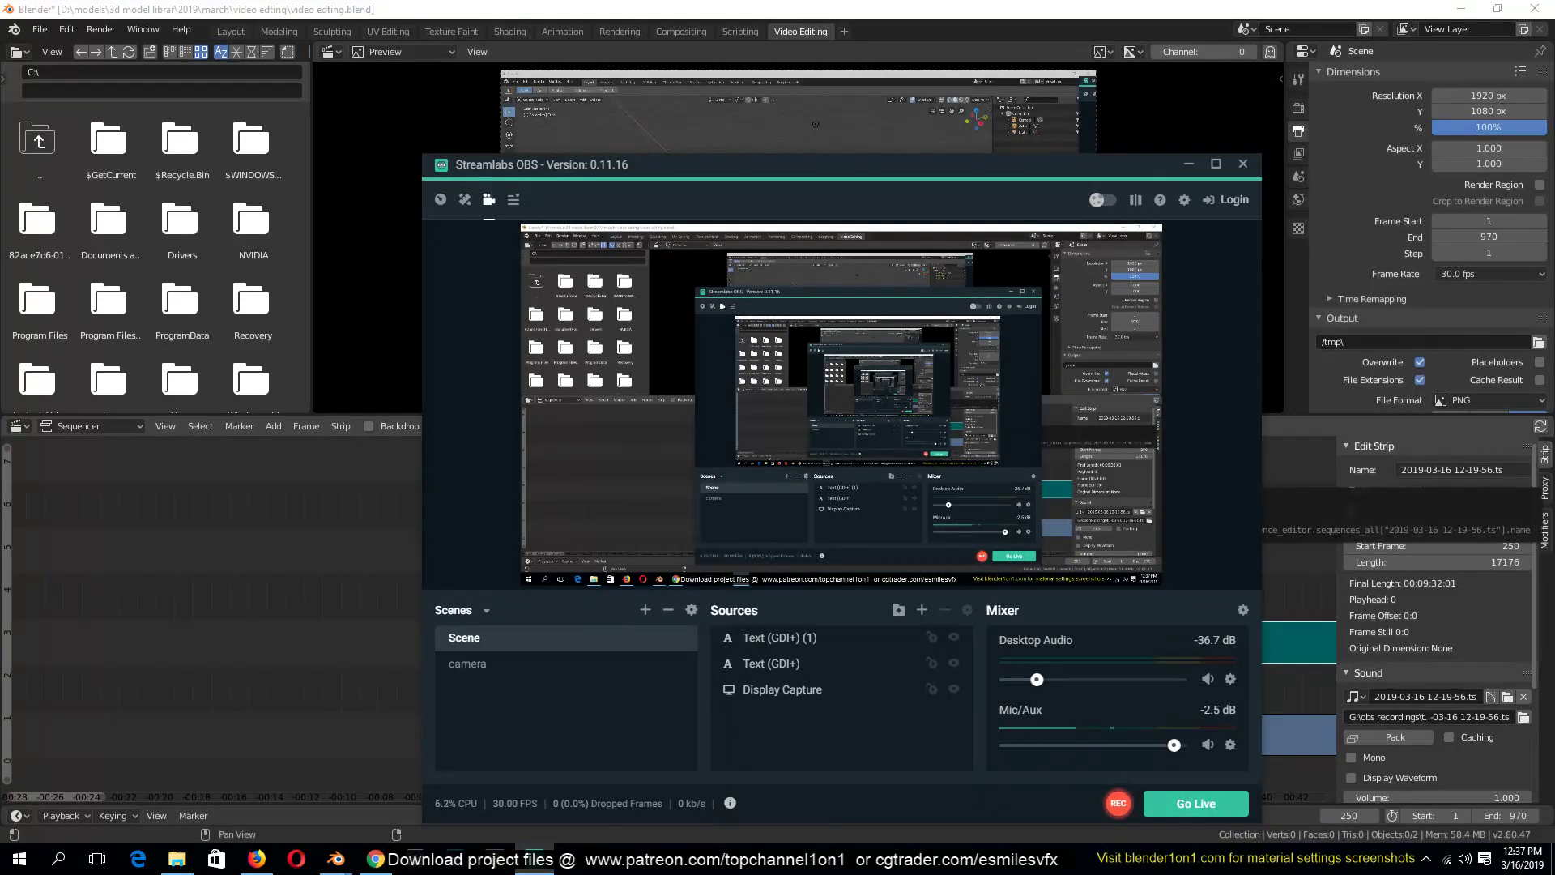
left_click_drag(1154, 192, 1554, 190)
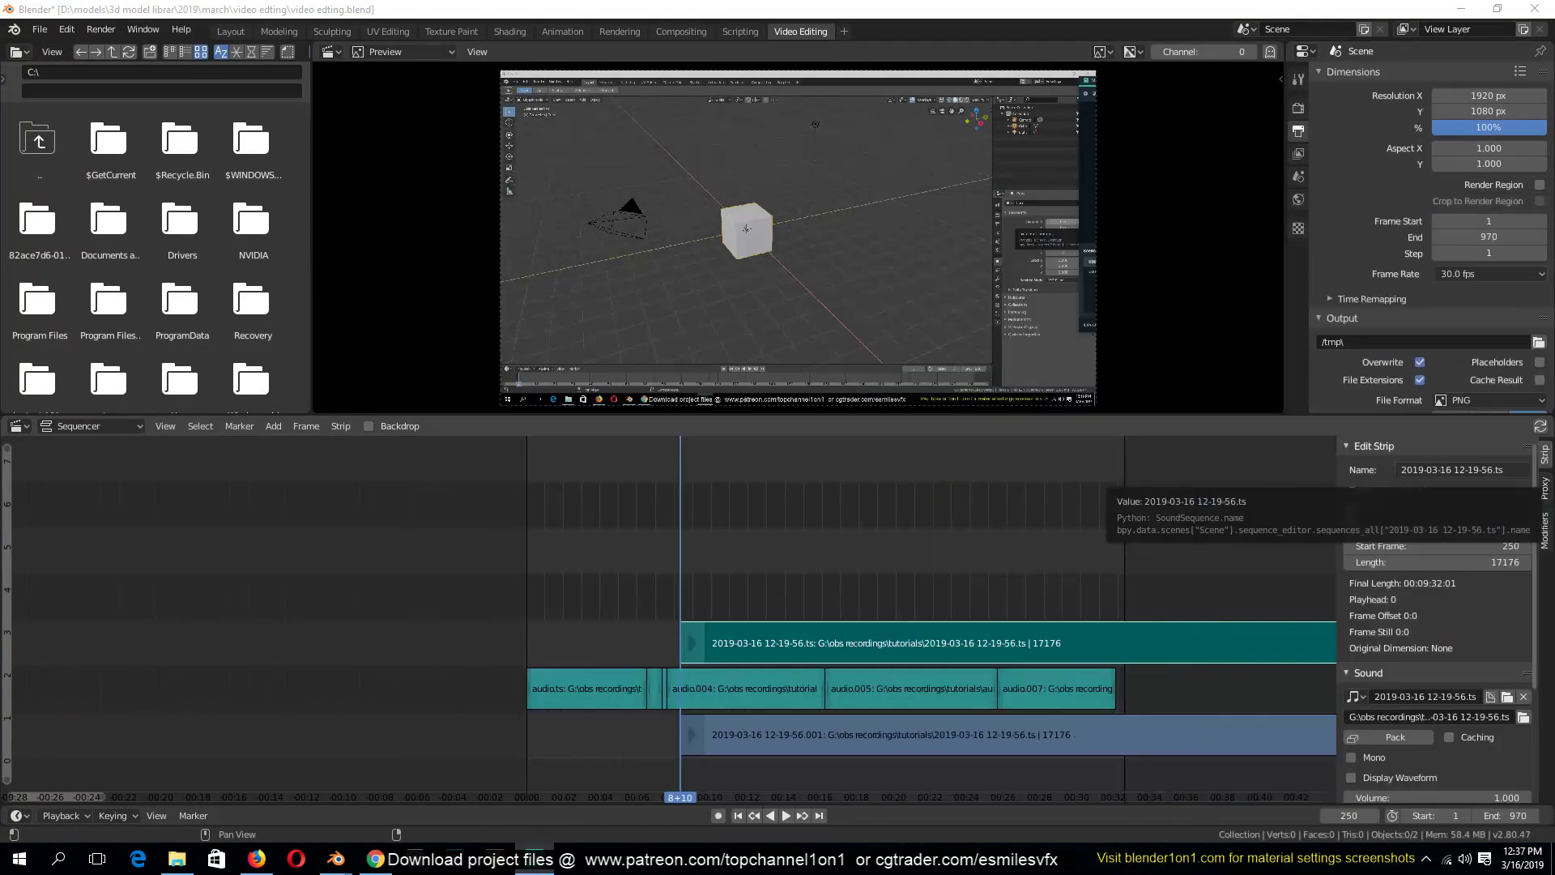
Delete the recording's movie strip and move its sound strip to start at frame 25
left_click(1047, 736)
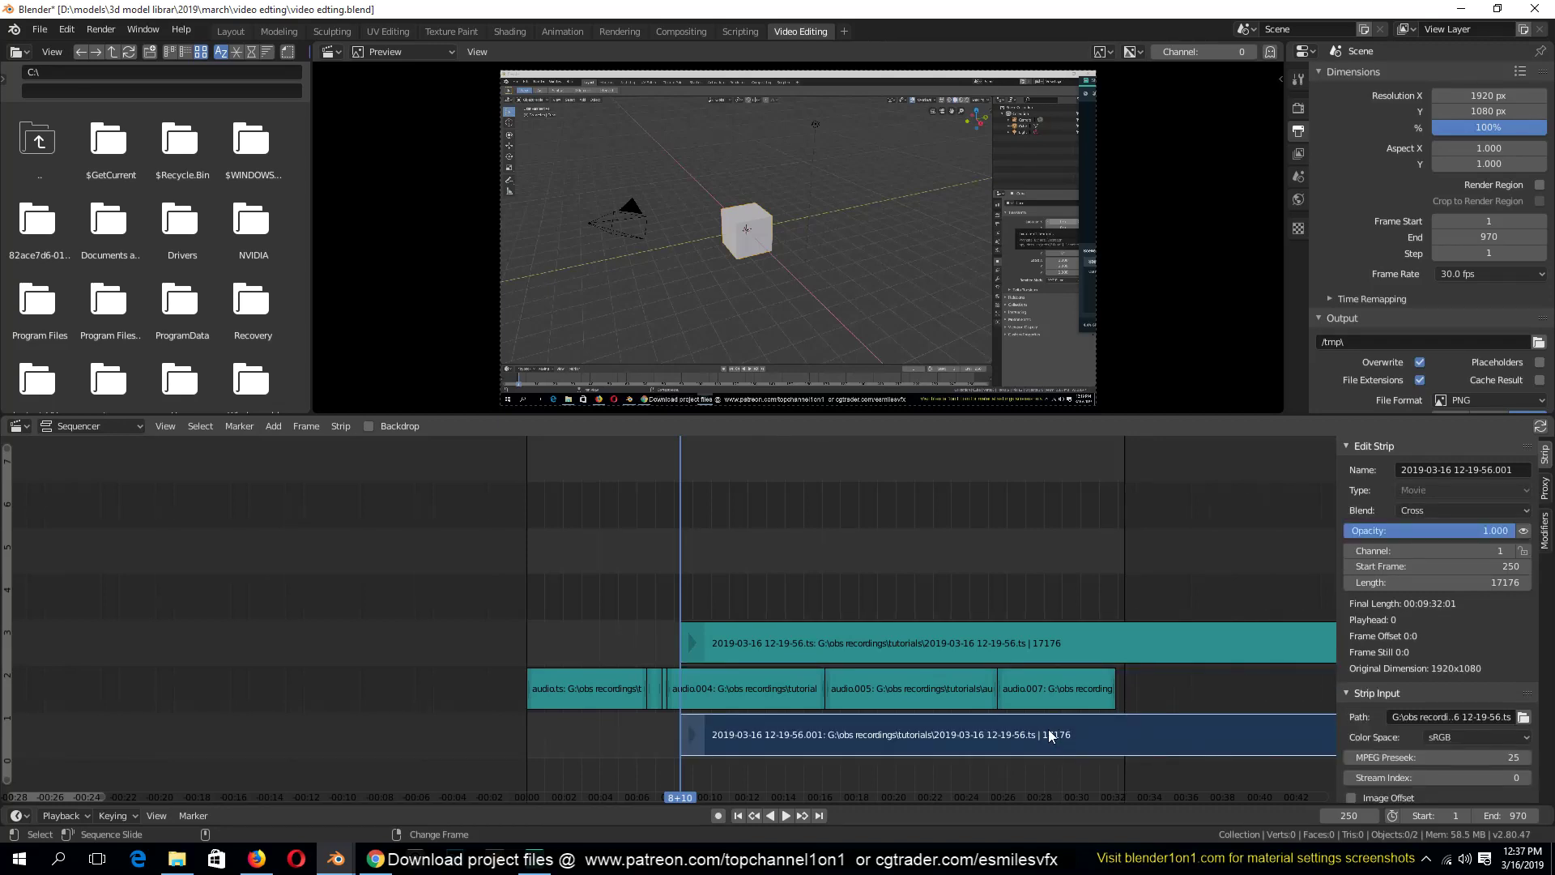
key("x")
left_click(1053, 732)
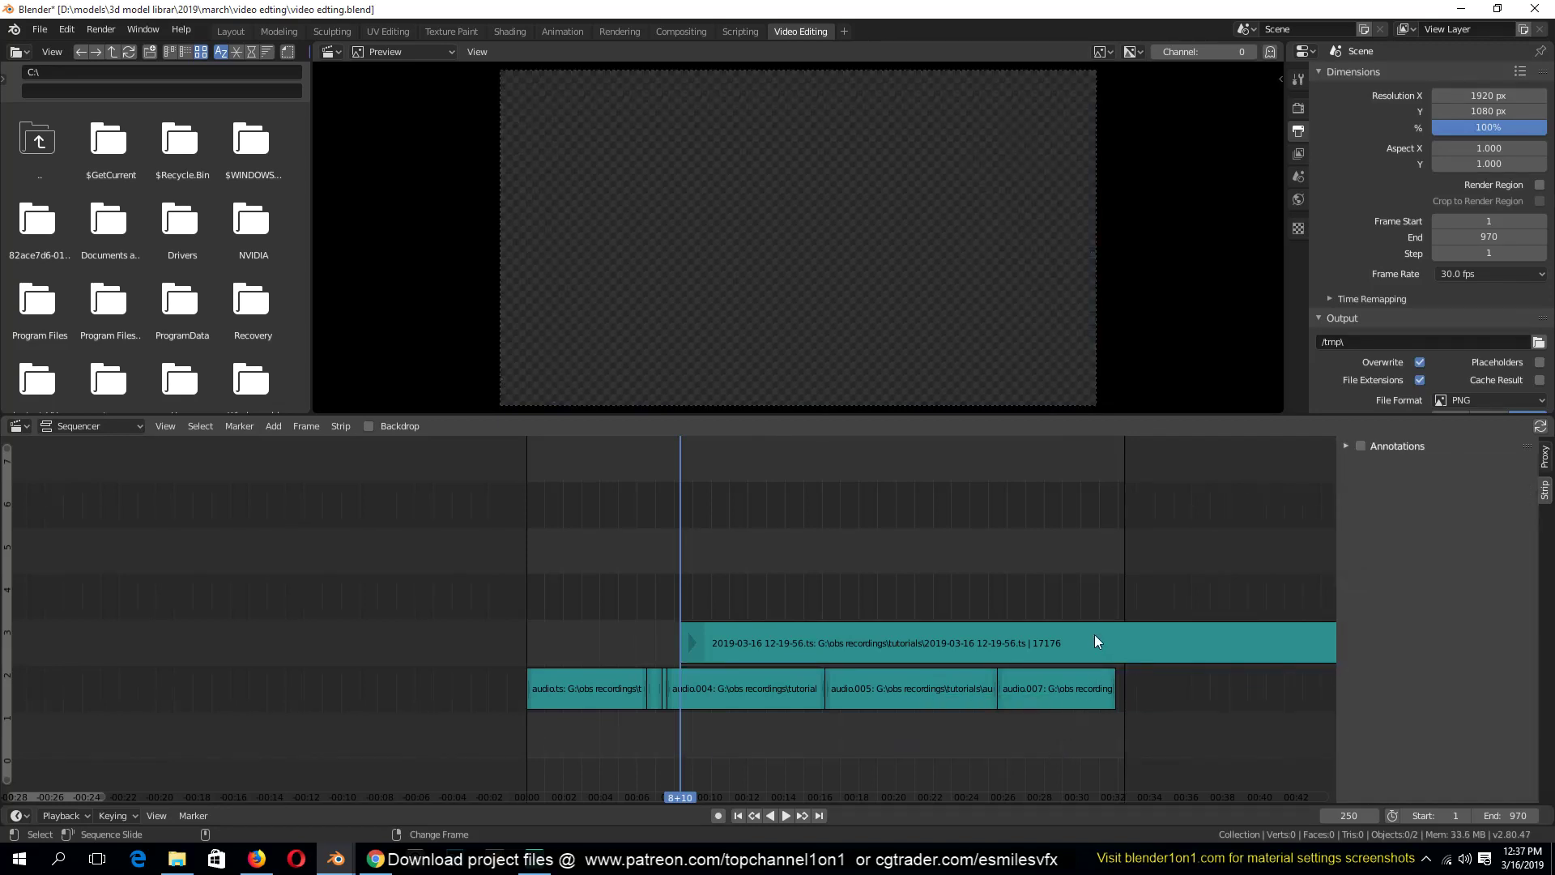
left_click(862, 658)
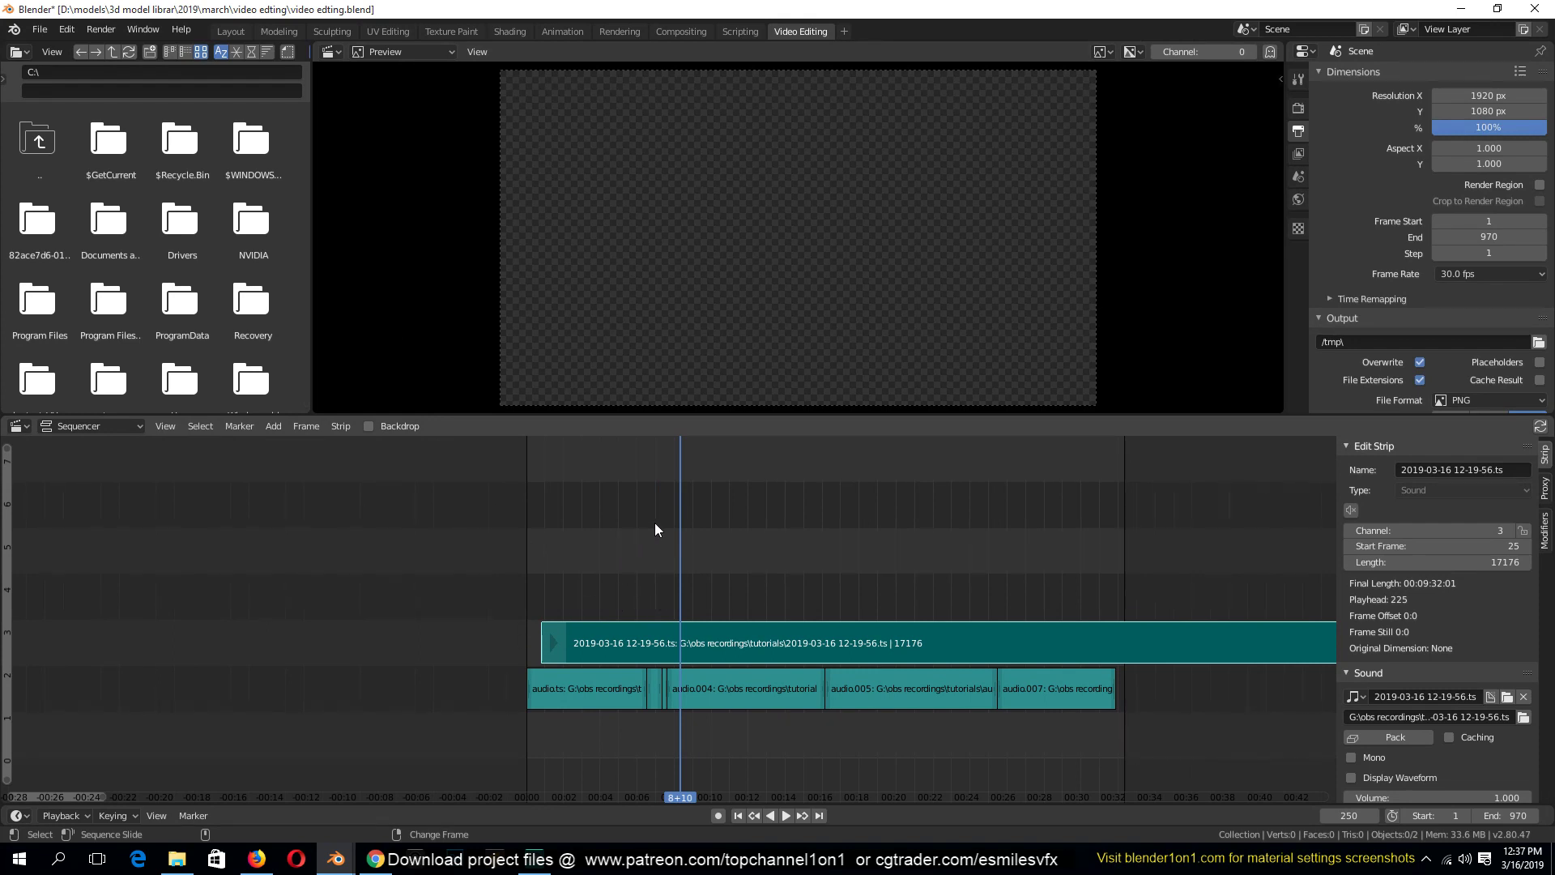
Make soft cuts in the recording's sound strip at frames 250 and 561
left_click(339, 427)
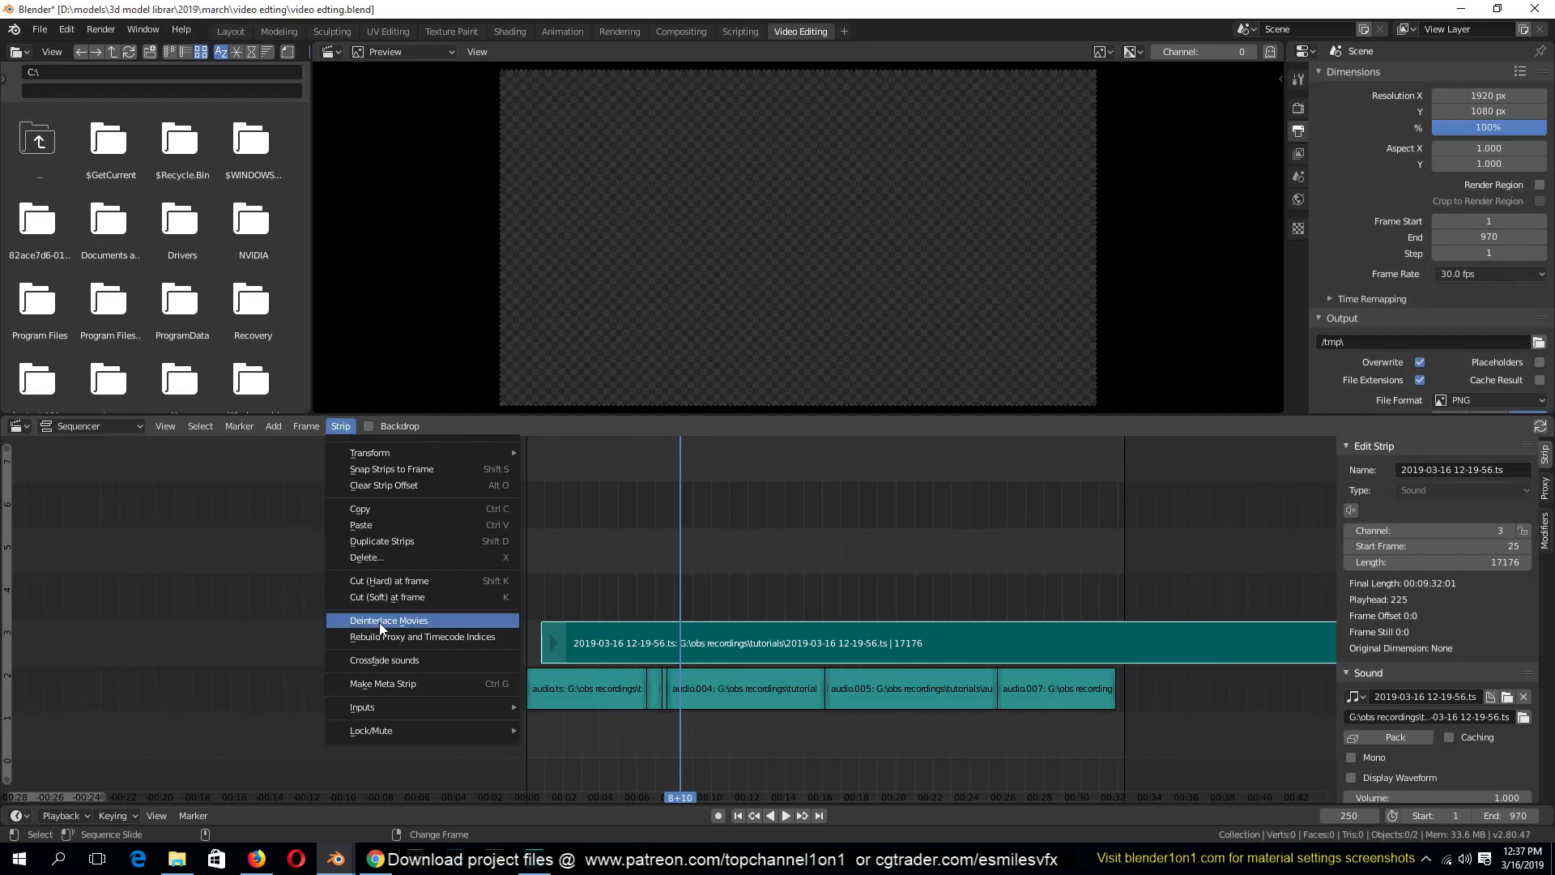
left_click(388, 597)
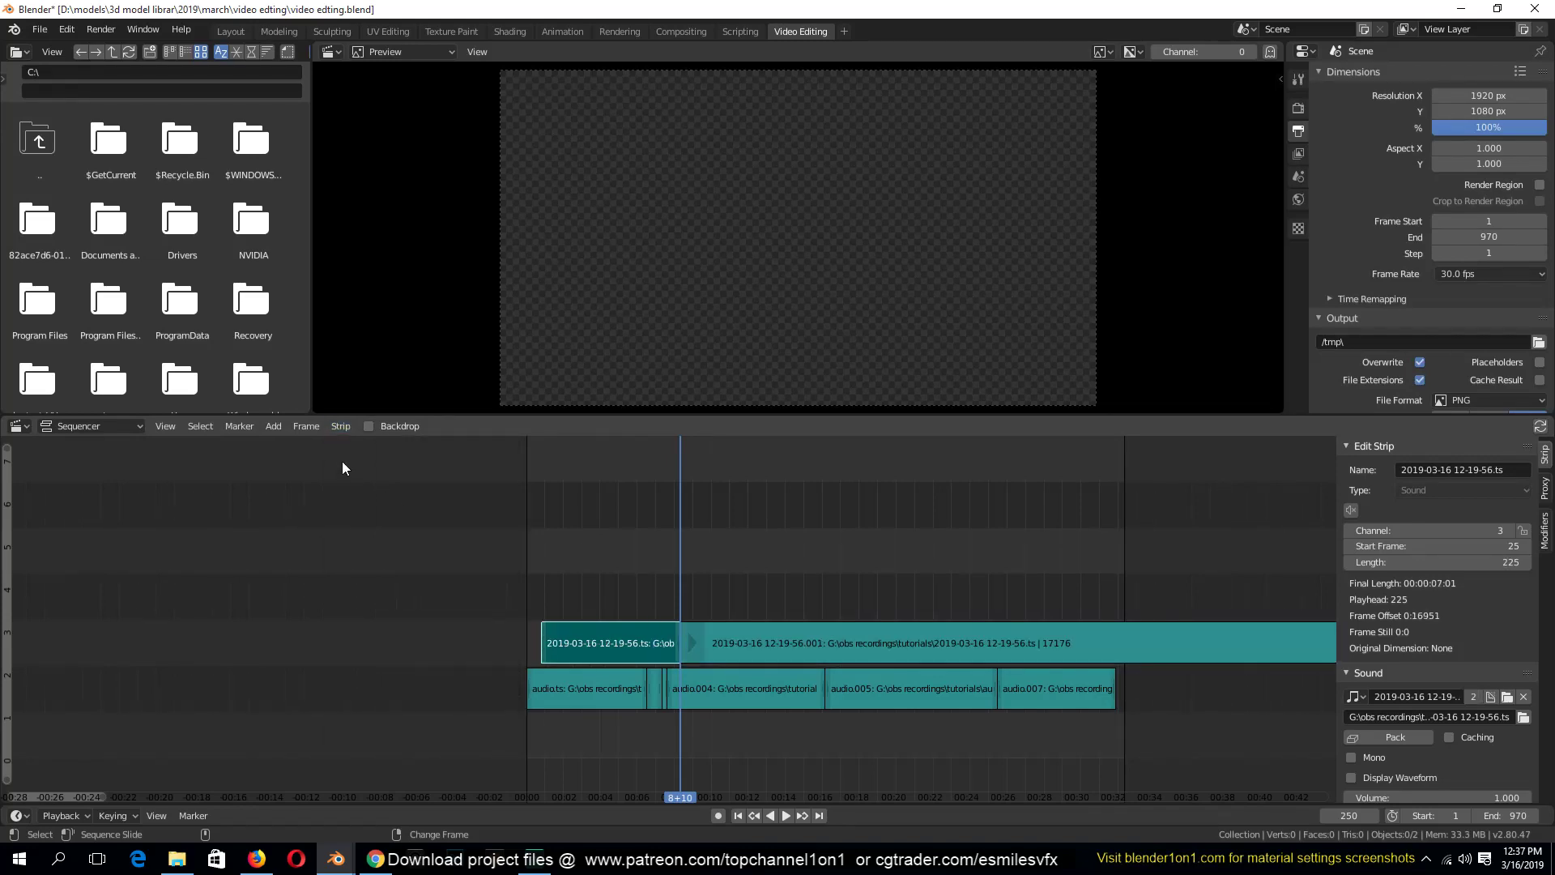
left_click(332, 426)
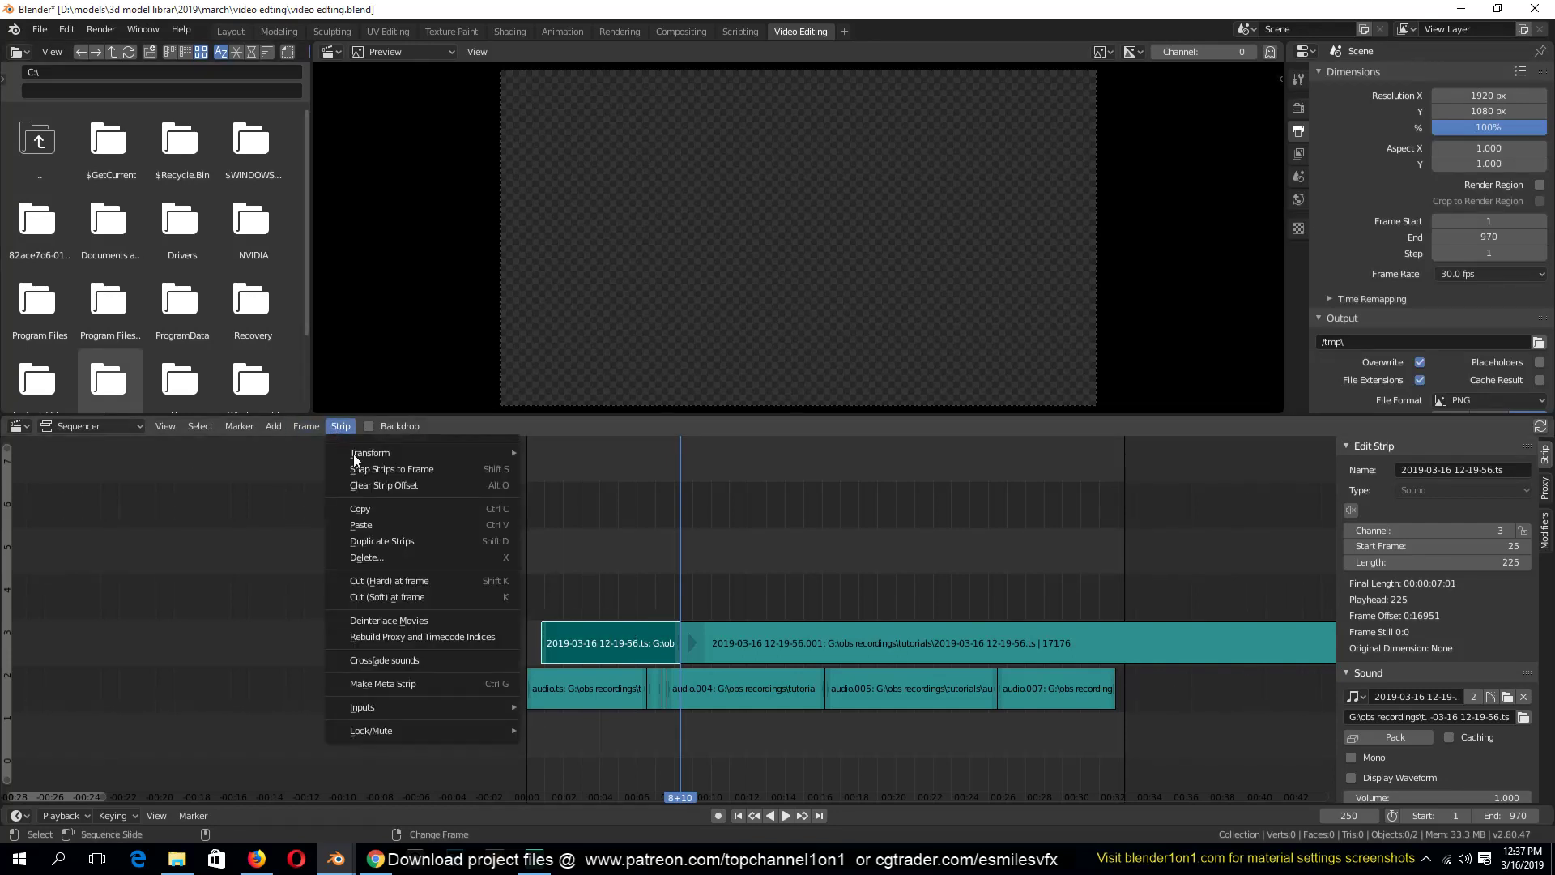
left_click(460, 596)
right_click(870, 576)
left_click(872, 643)
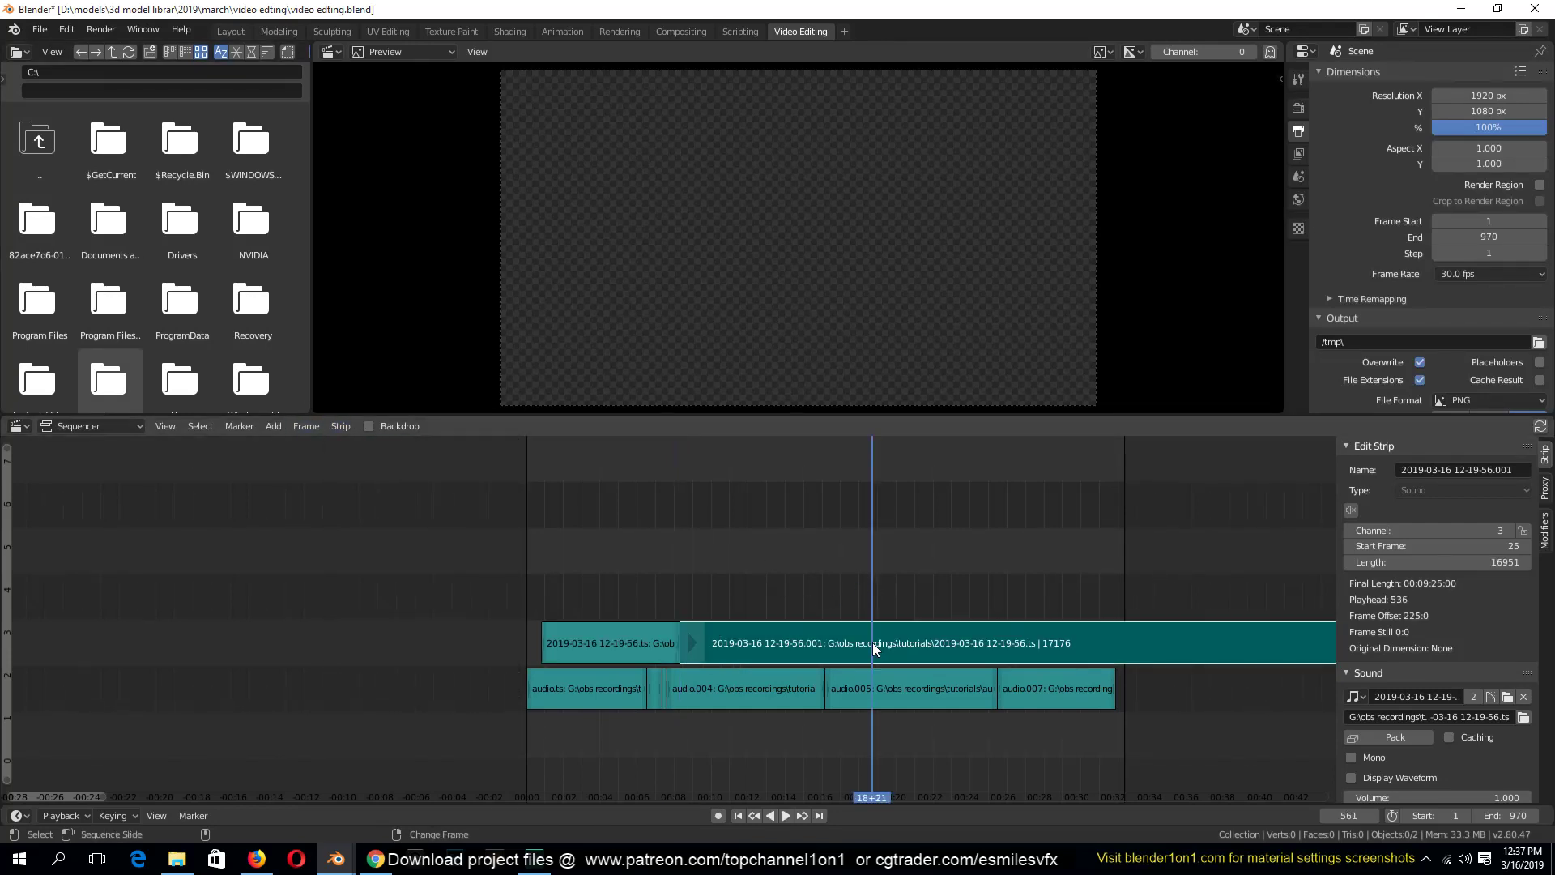
key("k")
Delete the segment between the two cuts and slide the remaining section back against the first one
left_click(759, 653)
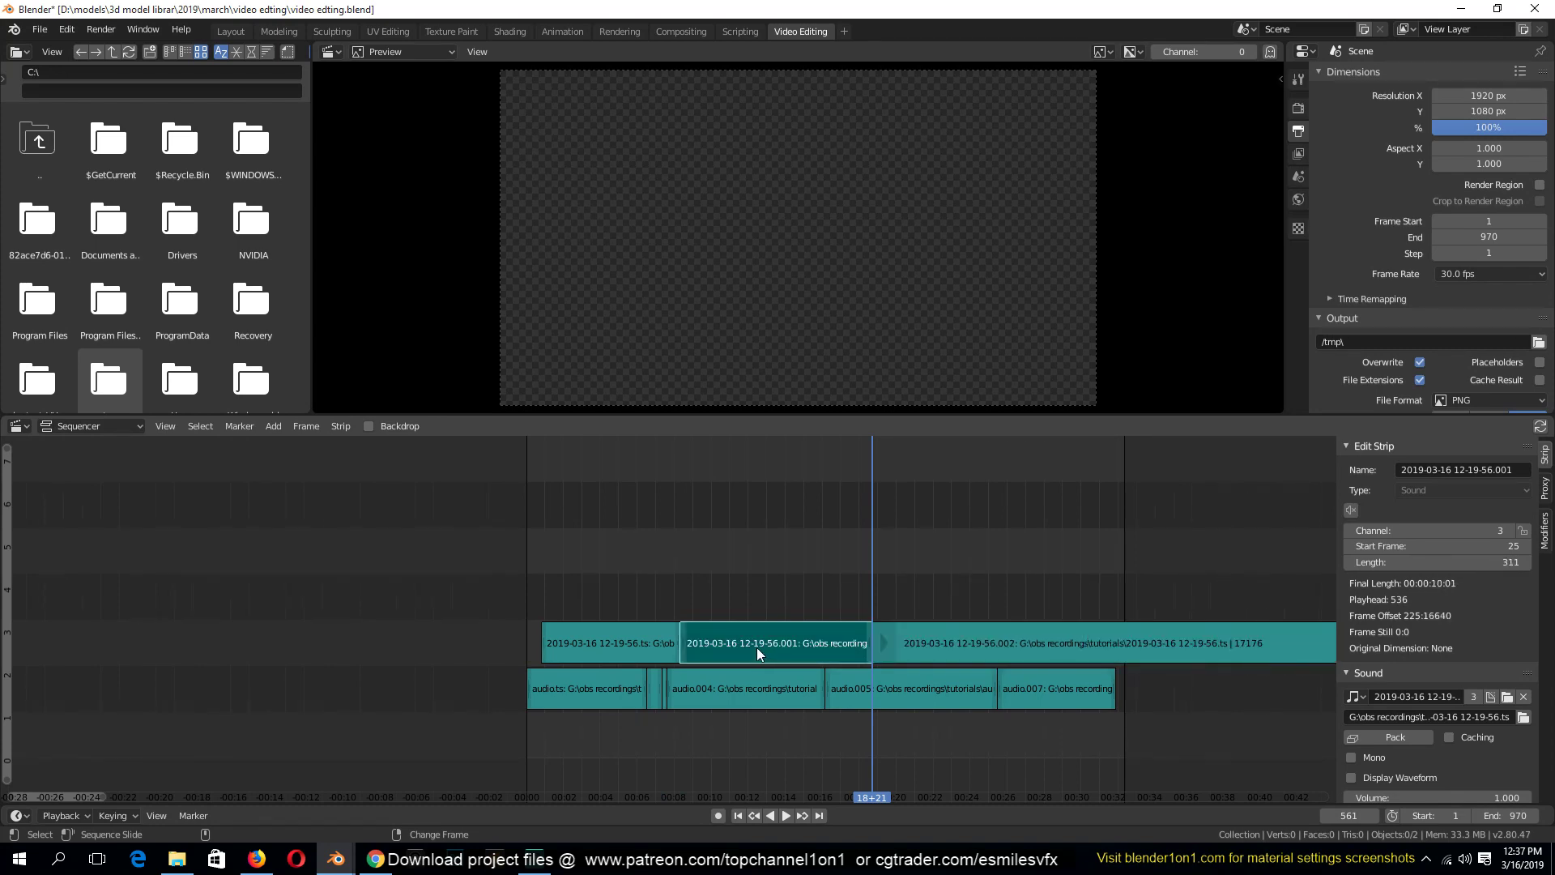
key("x")
left_click(744, 651)
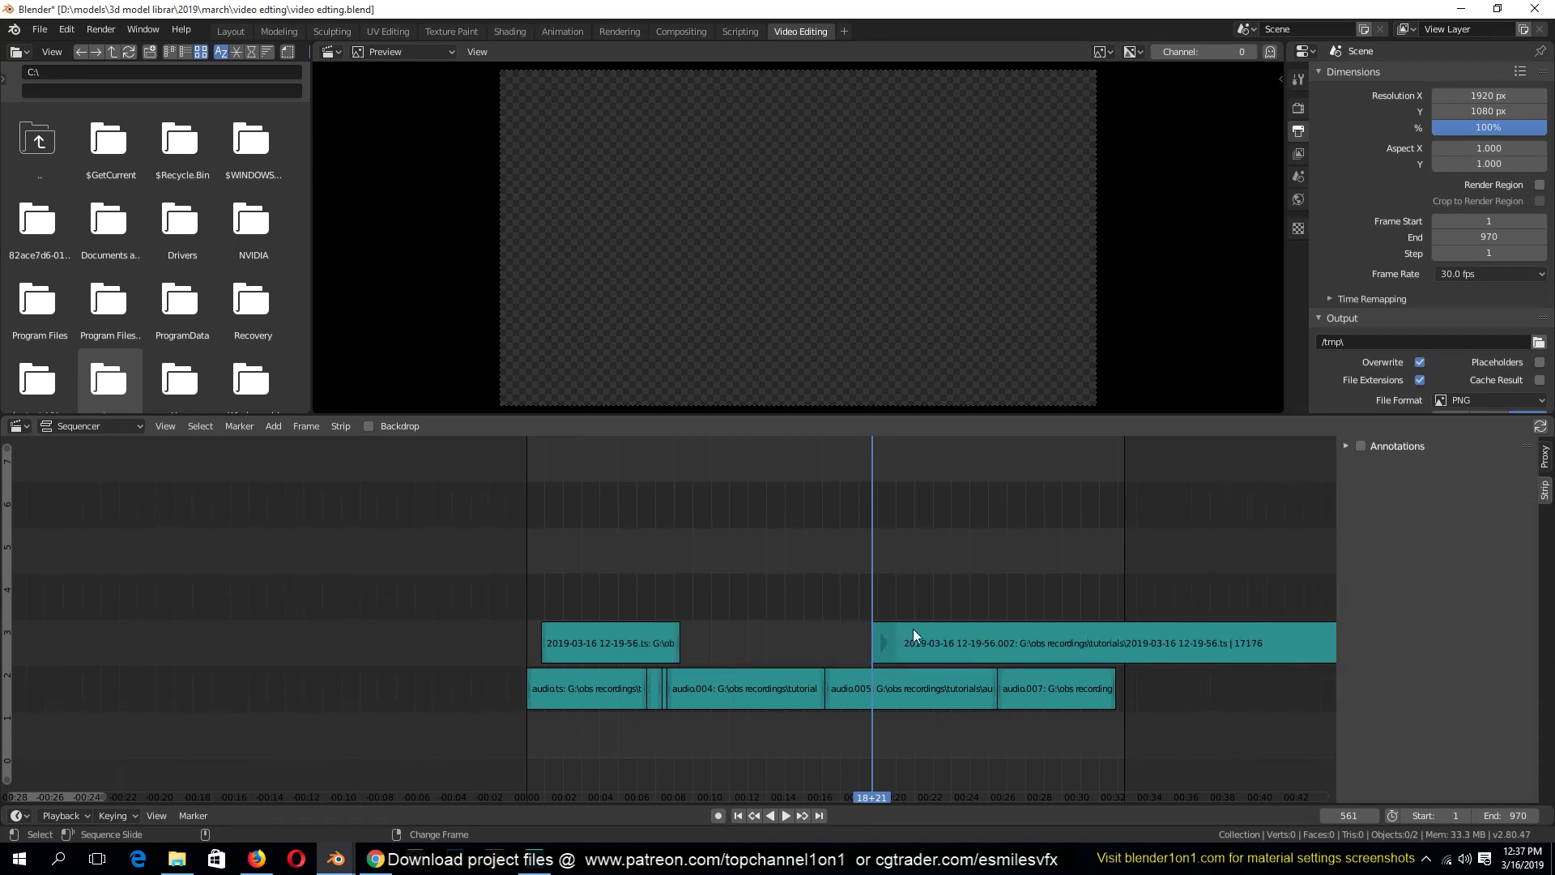
left_click(949, 630)
key("g")
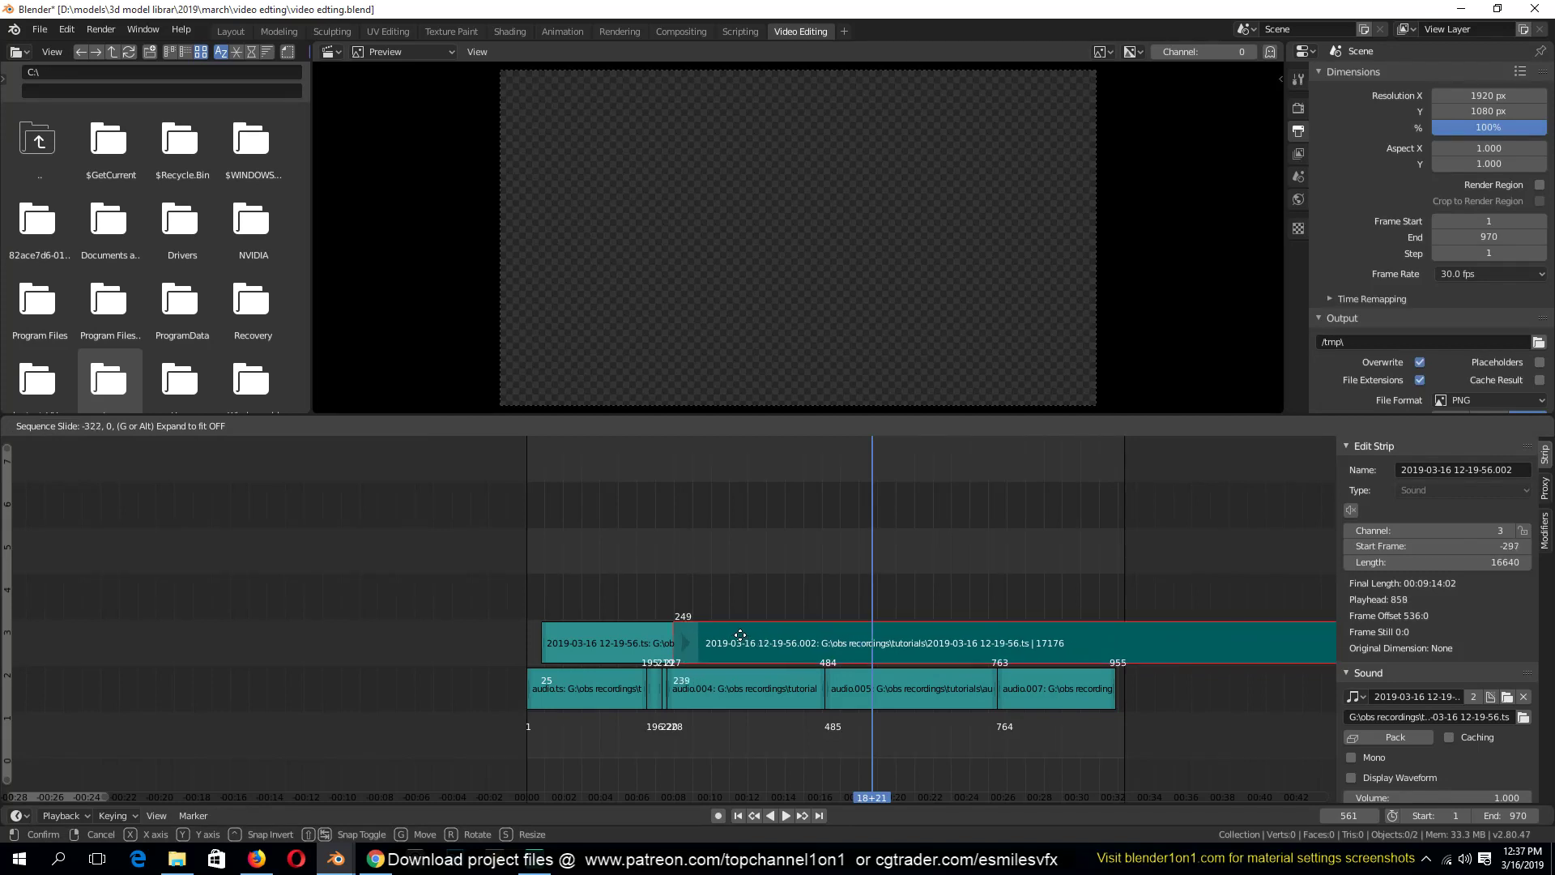
left_click(739, 636)
Select both remaining sections of the recording's sound strip on channel 3 and delete them
left_click_drag(544, 557, 733, 644)
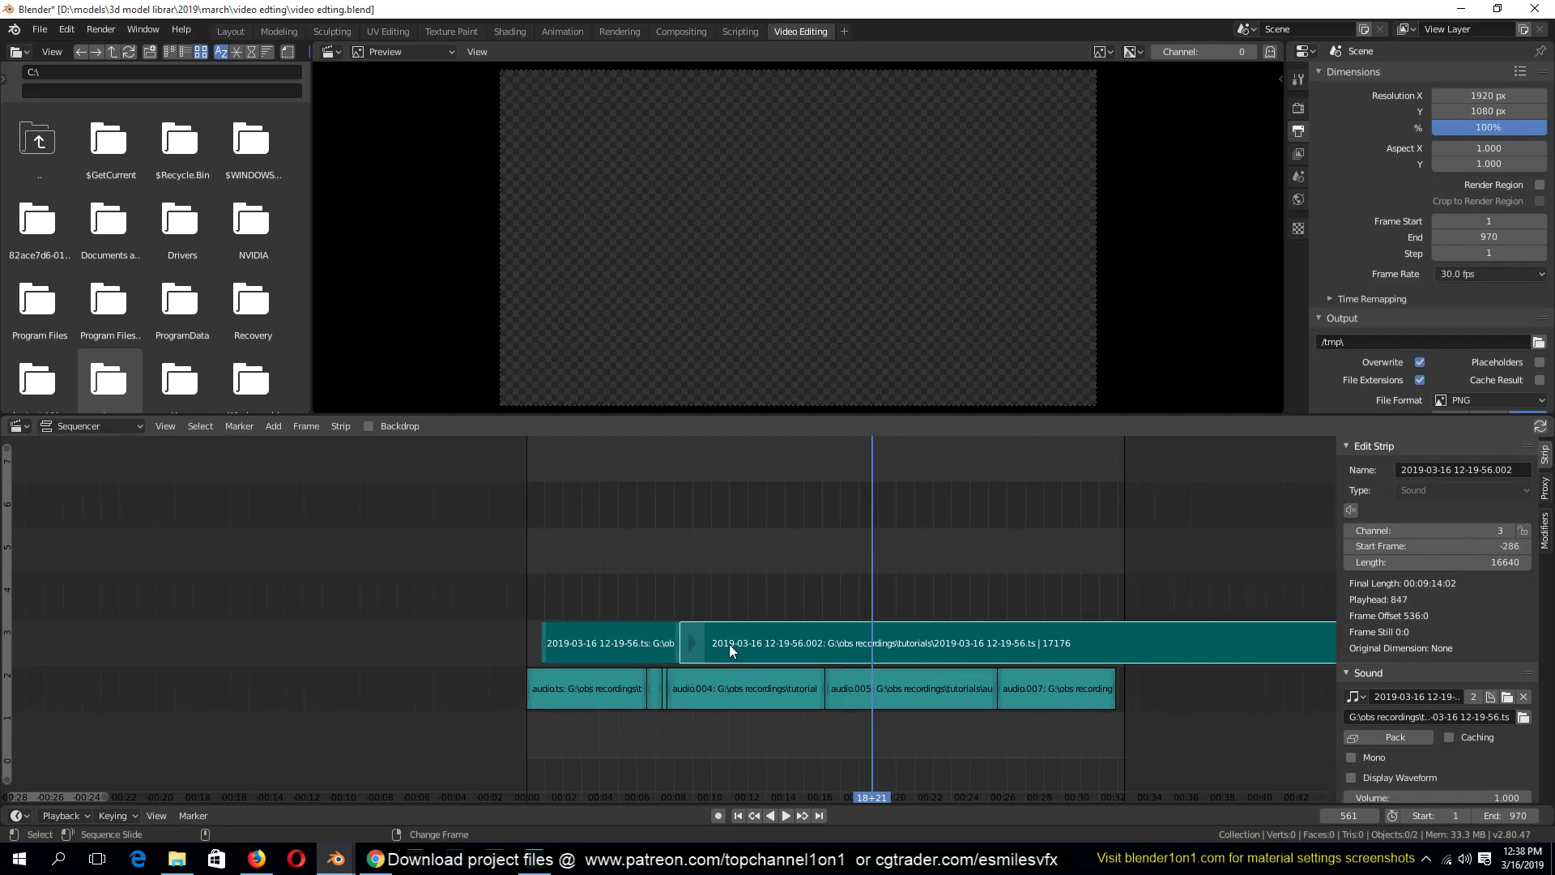
key("x")
left_click(728, 638)
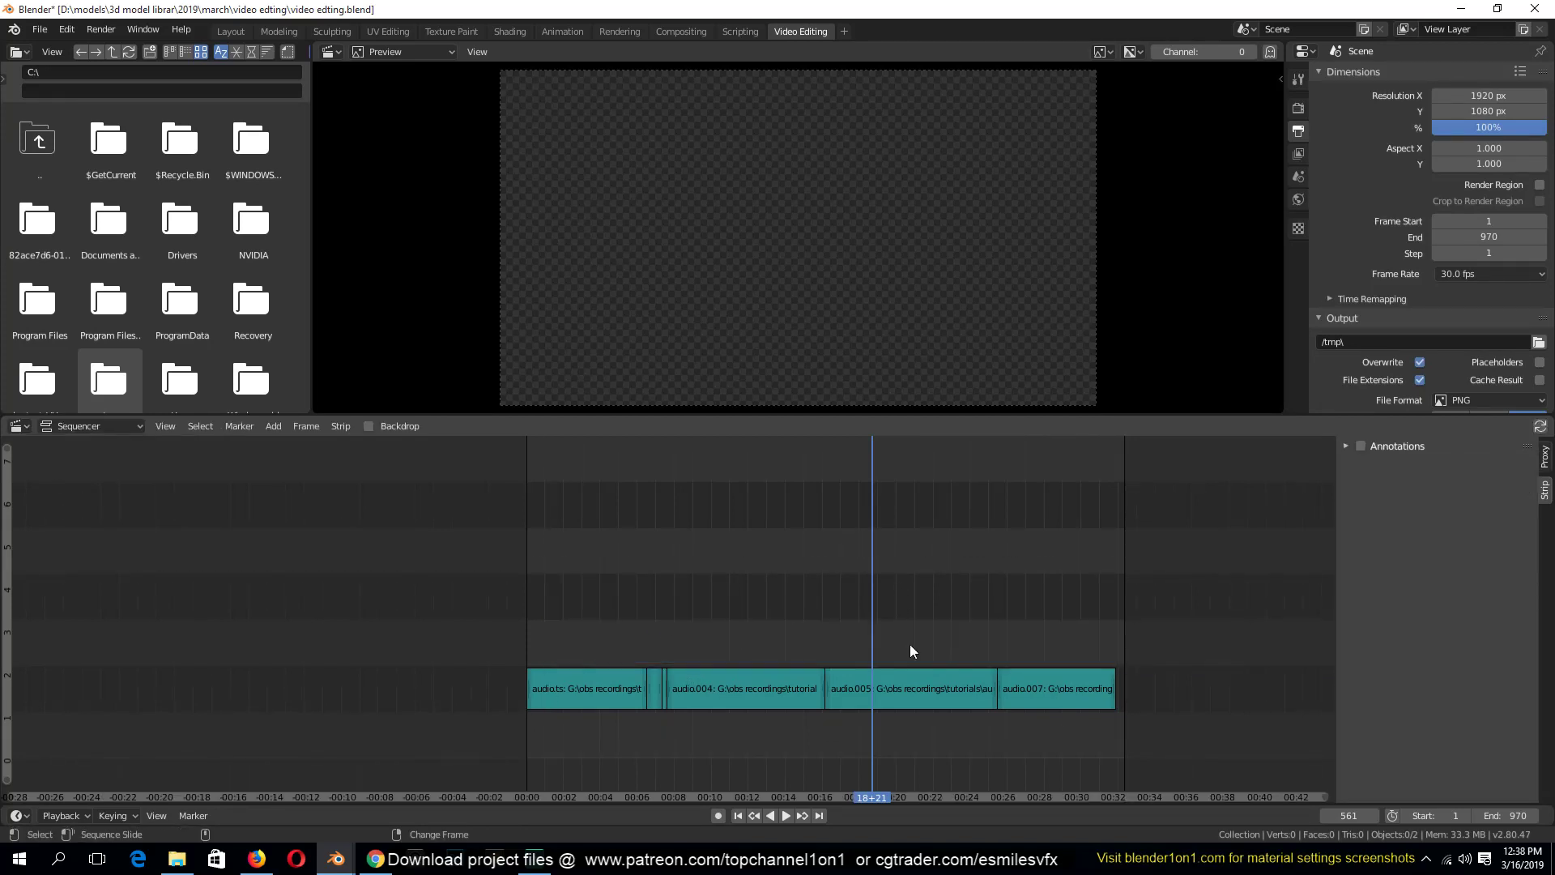
Save the blend file, switch to the Layout workspace and save again
key("ctrl+s")
left_click(231, 31)
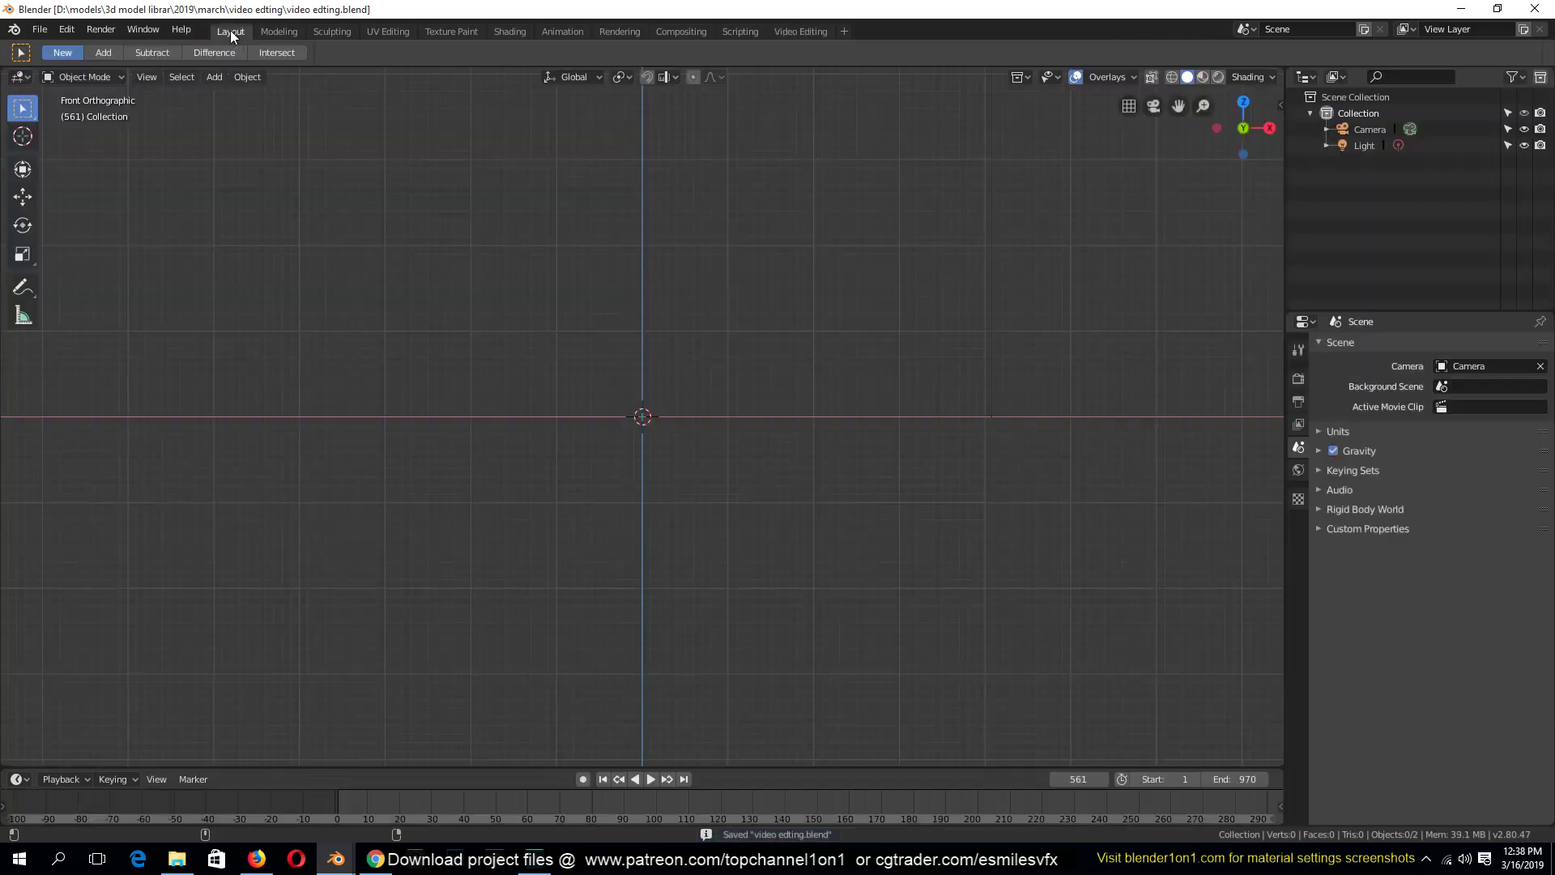
middle_click_drag(672, 349, 786, 412)
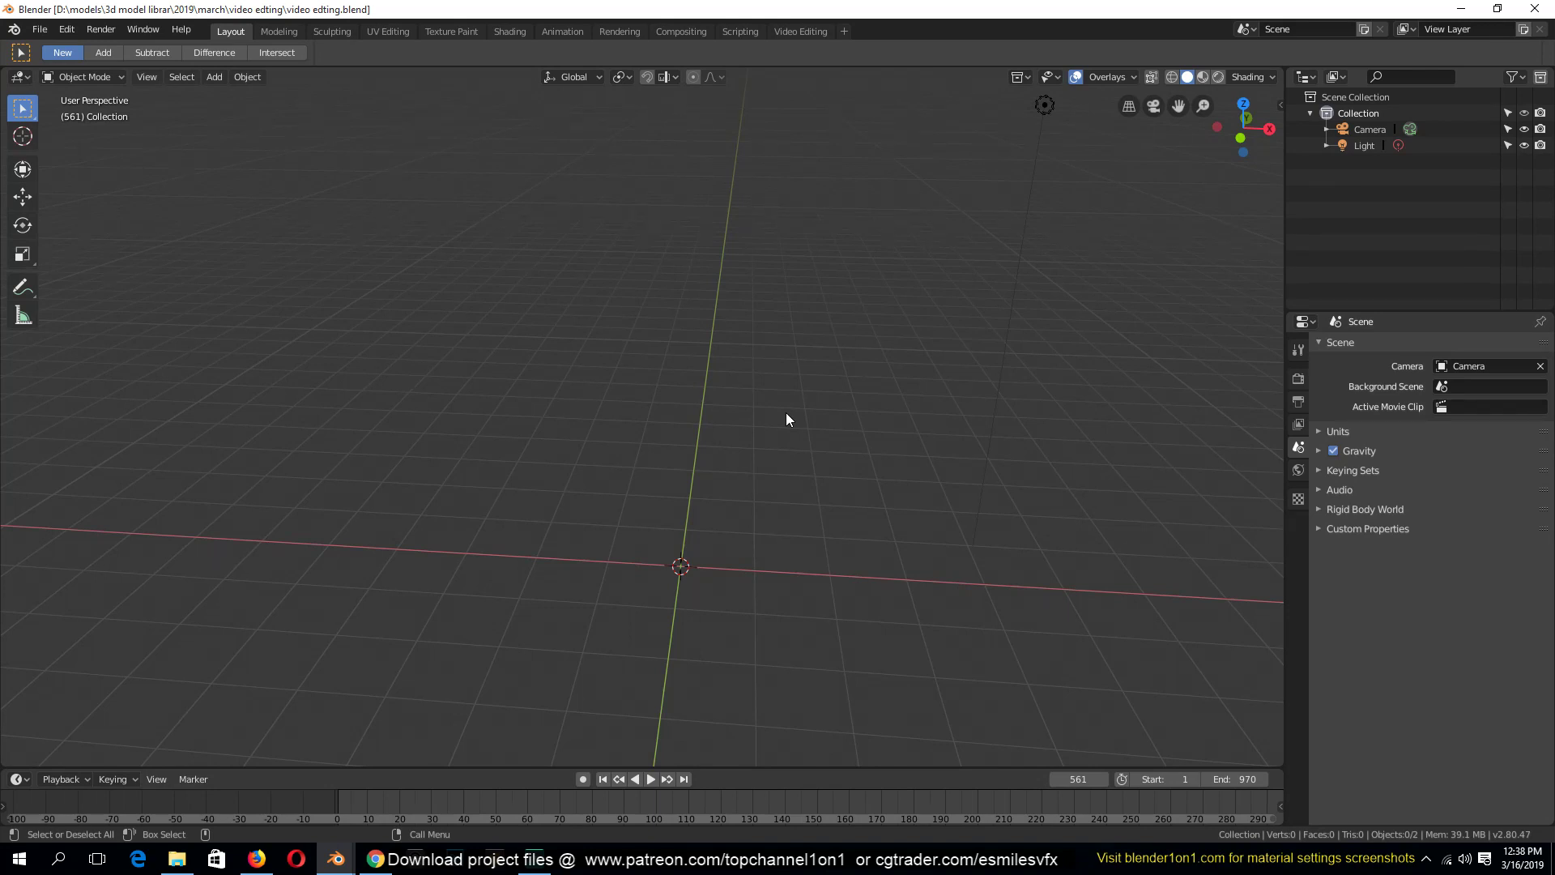
middle_click_drag(753, 401, 760, 337)
key("ctrl+s")
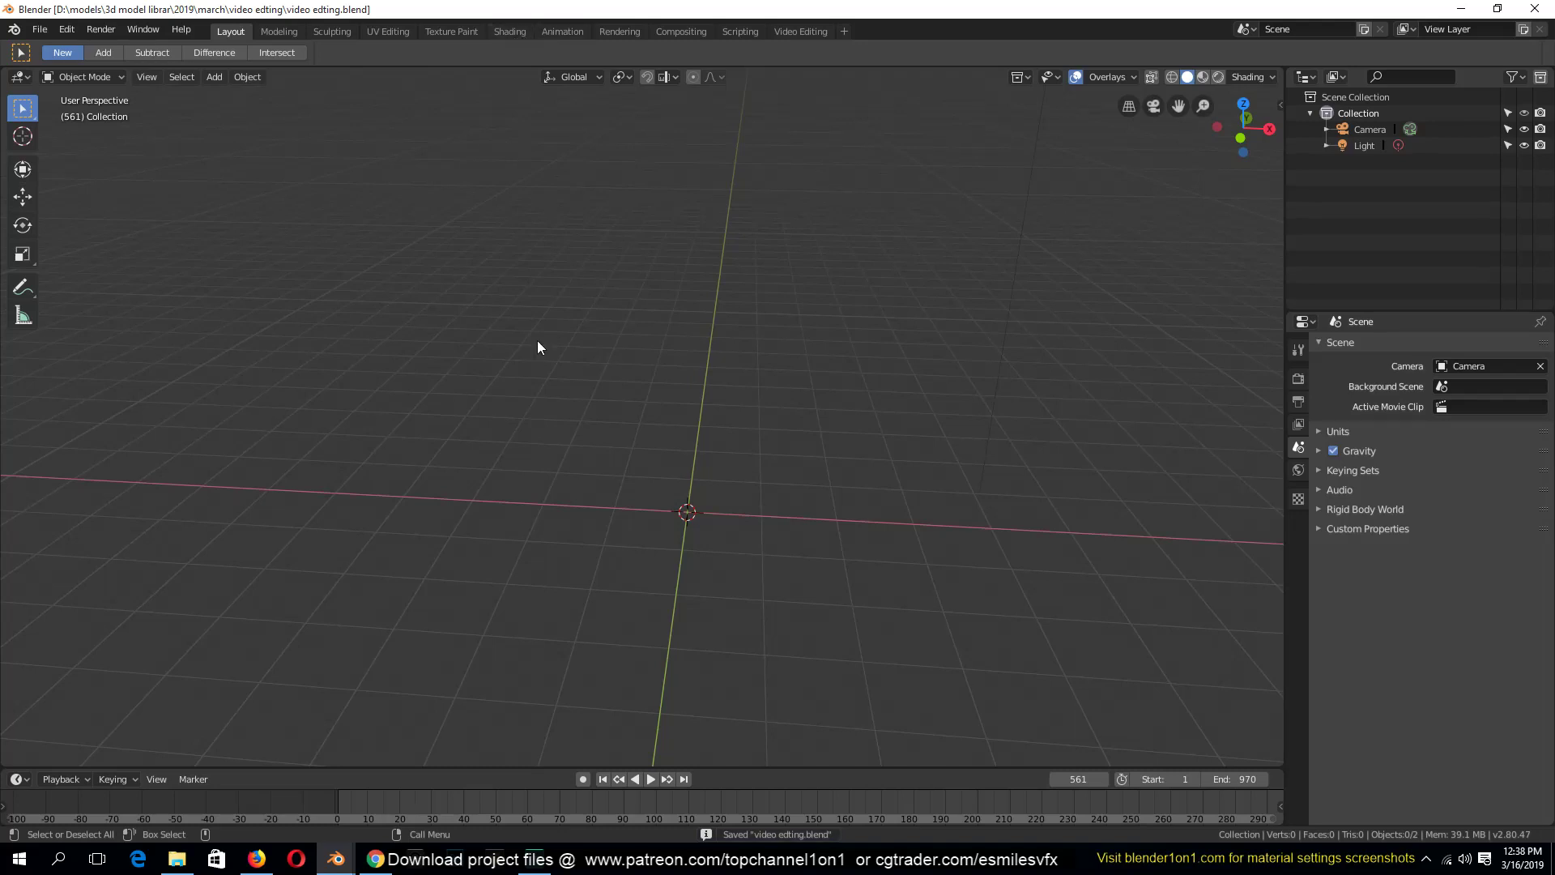
Play the timeline from the first frame in the Layout workspace and stop the playback
key("shift+Left")
key("space")
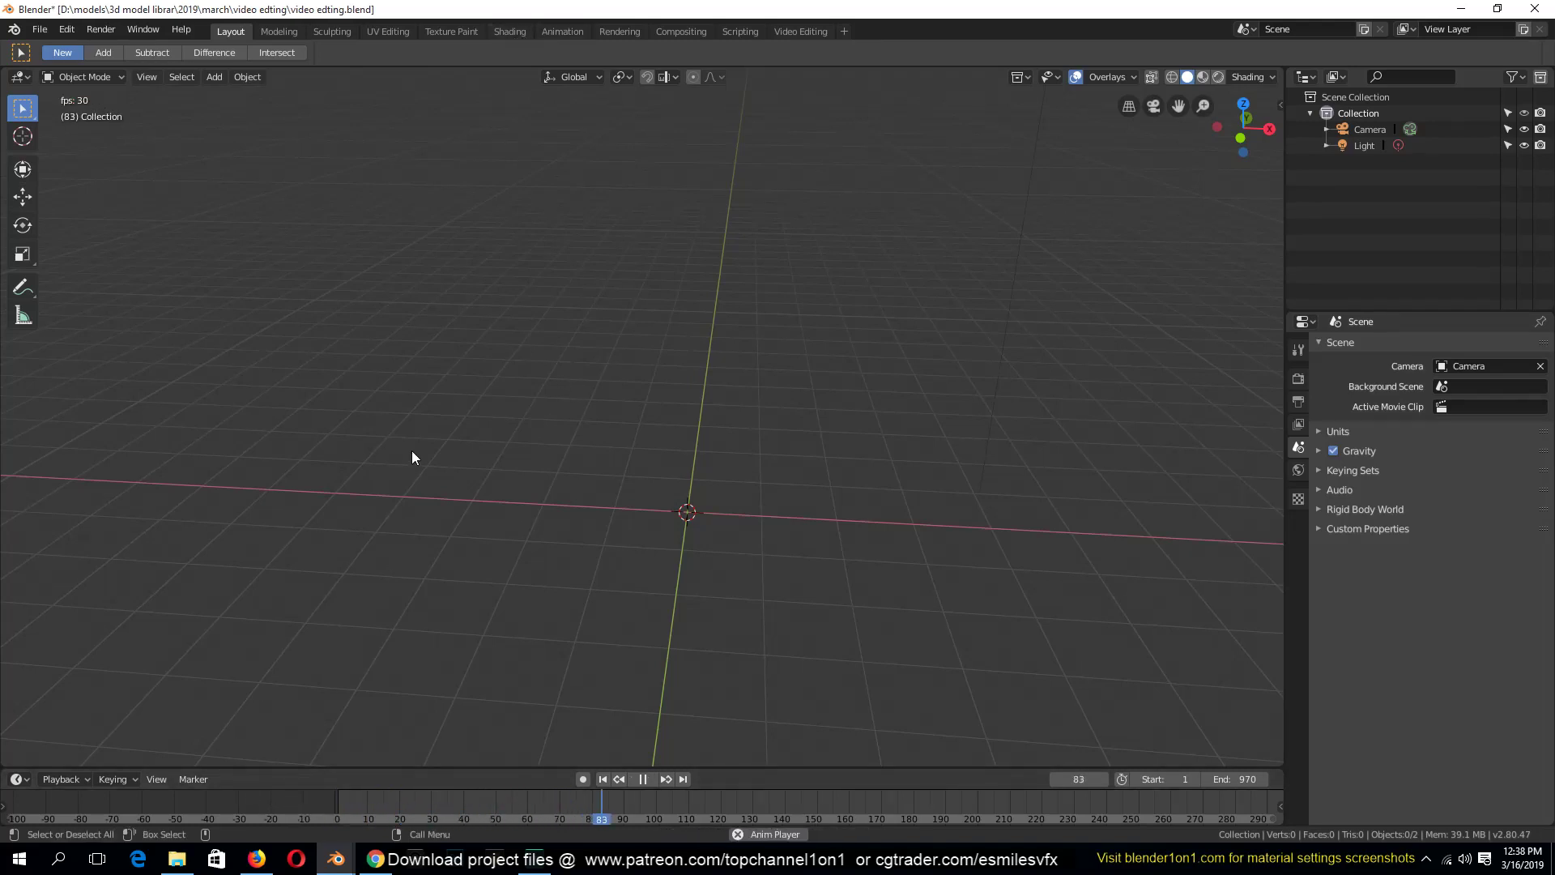
key("space")
middle_click_drag(460, 256, 435, 227, "shift")
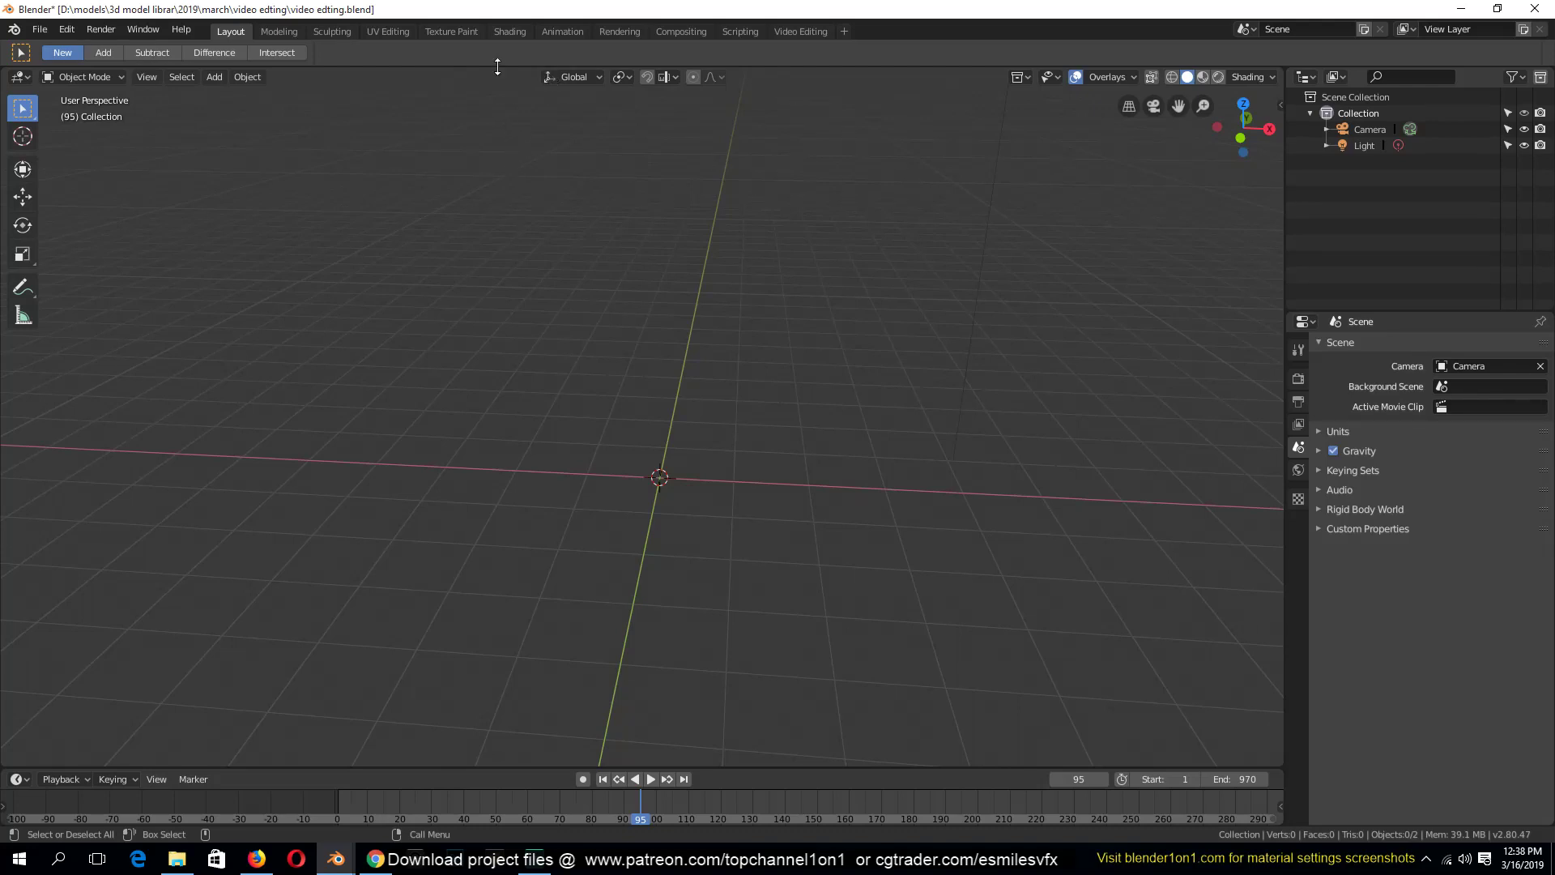
Switch to the Video Editing workspace and mute the sound strips audio.ts, audio.002, audio.003 and audio.004
left_click(510, 32)
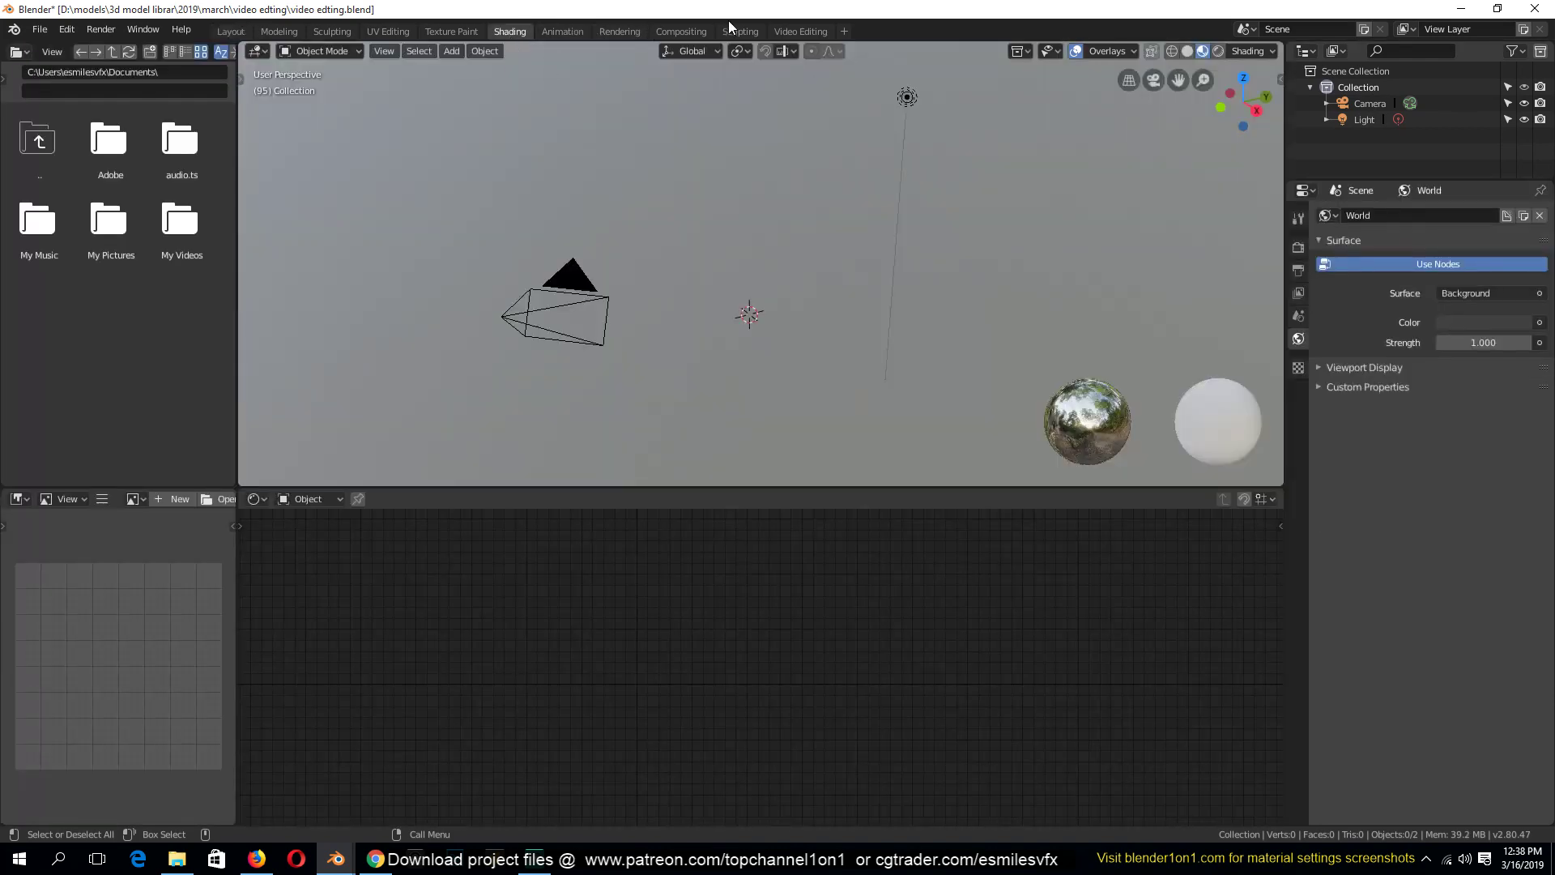
left_click(798, 32)
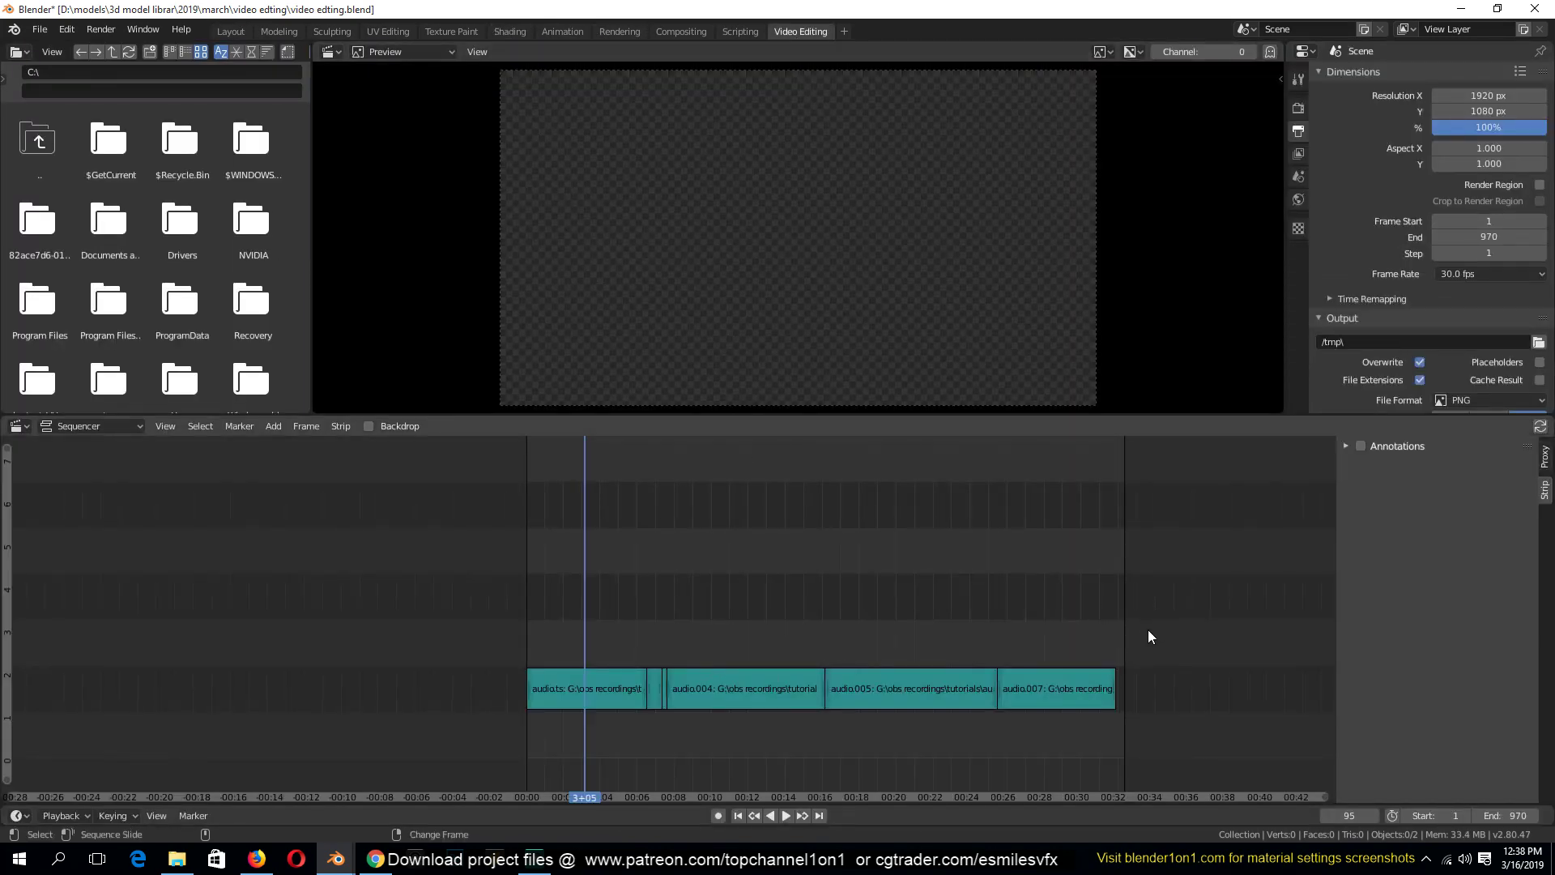
left_click(568, 697)
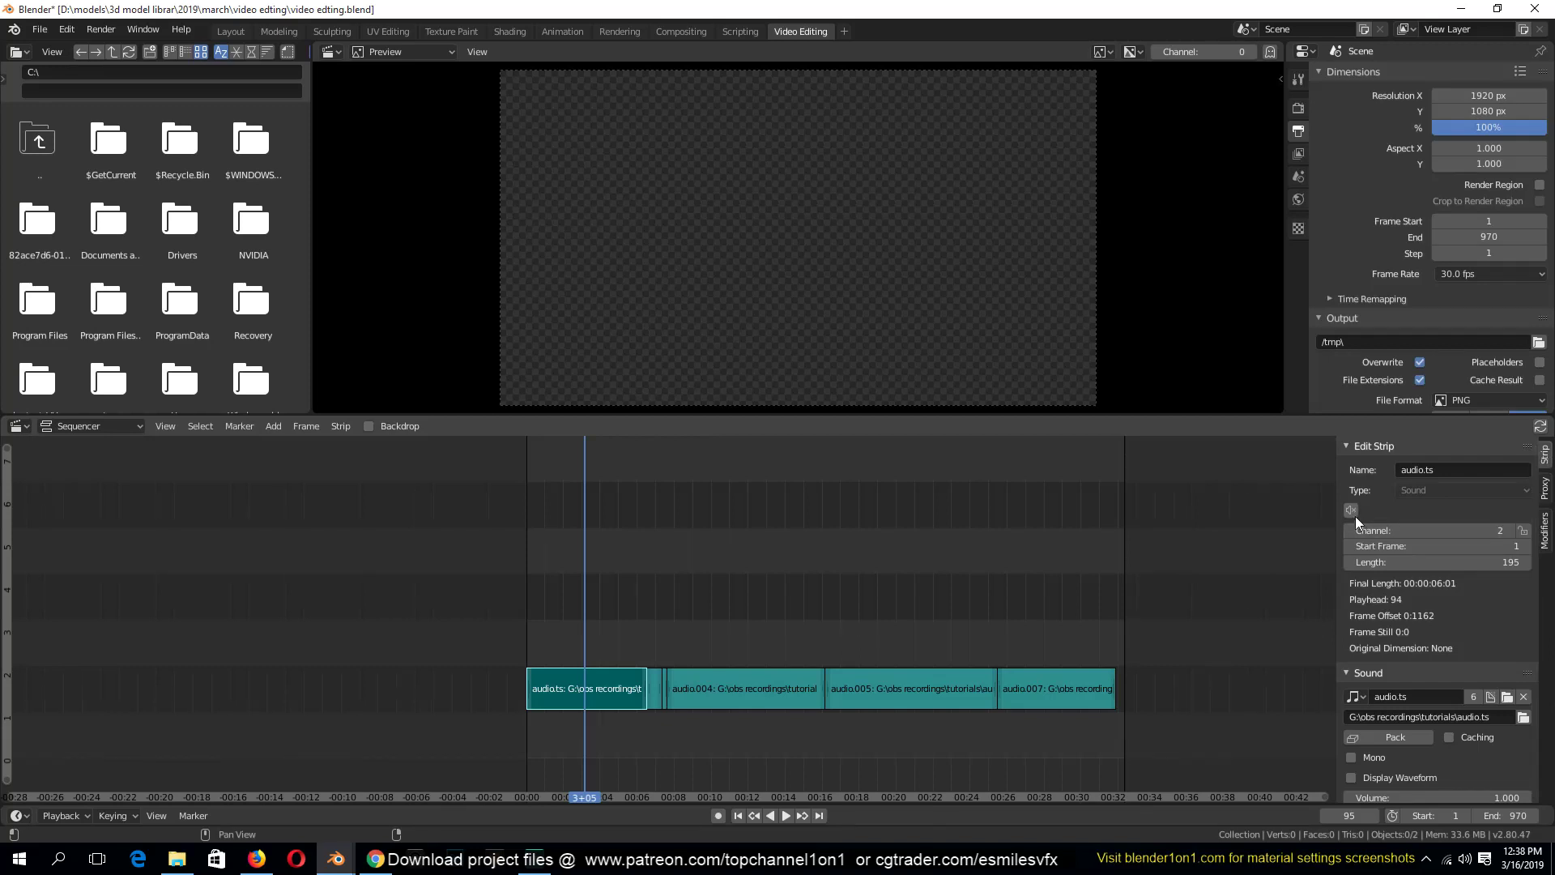
left_click(649, 702)
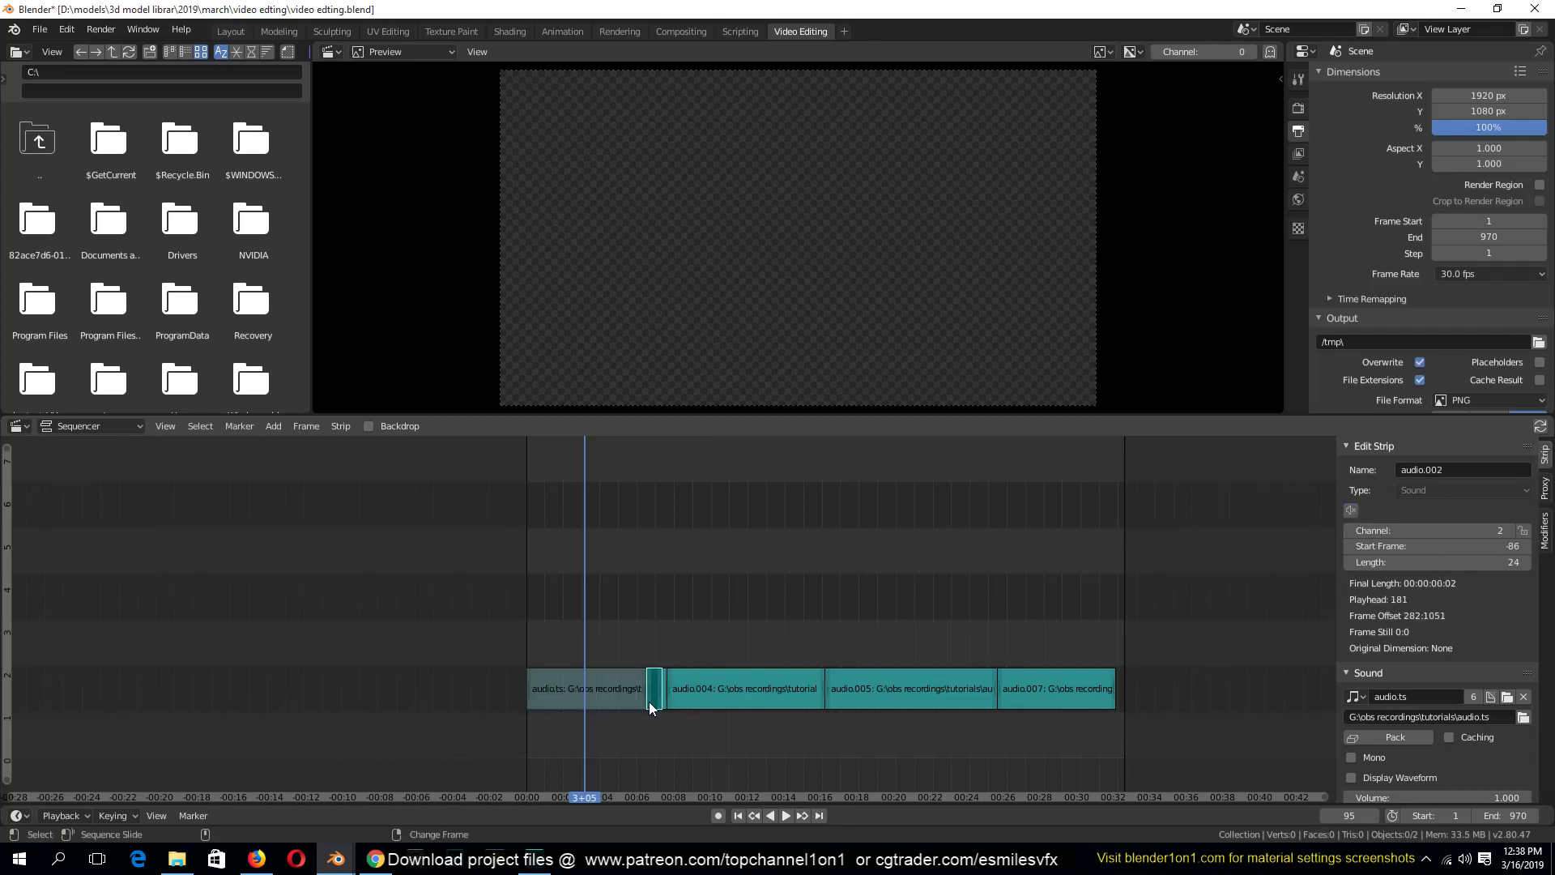
scroll(724, 690, "up", 4)
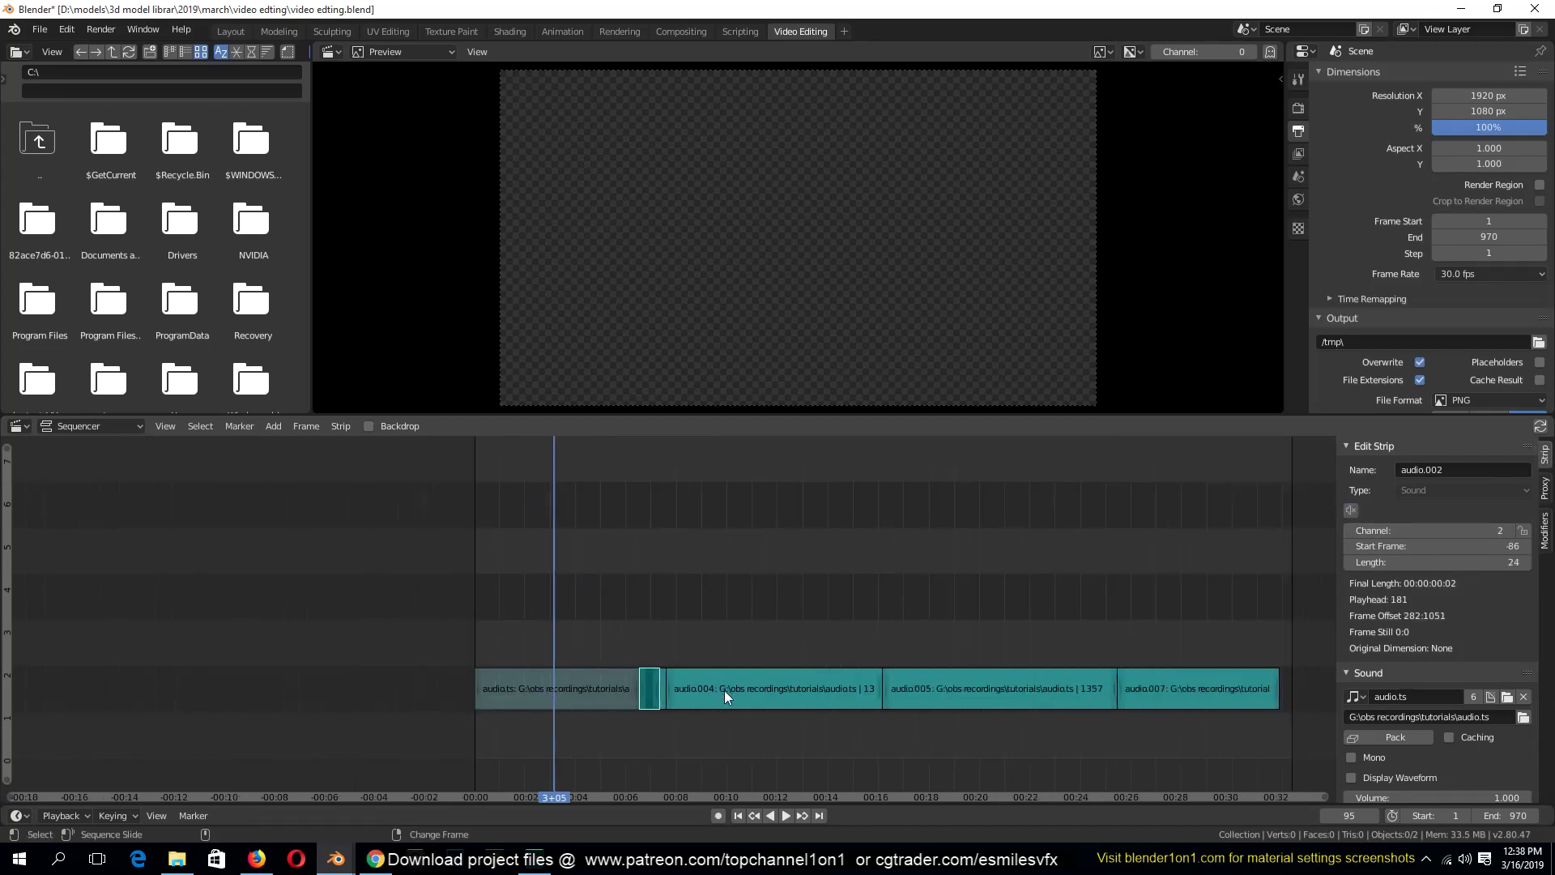
left_click(1351, 509)
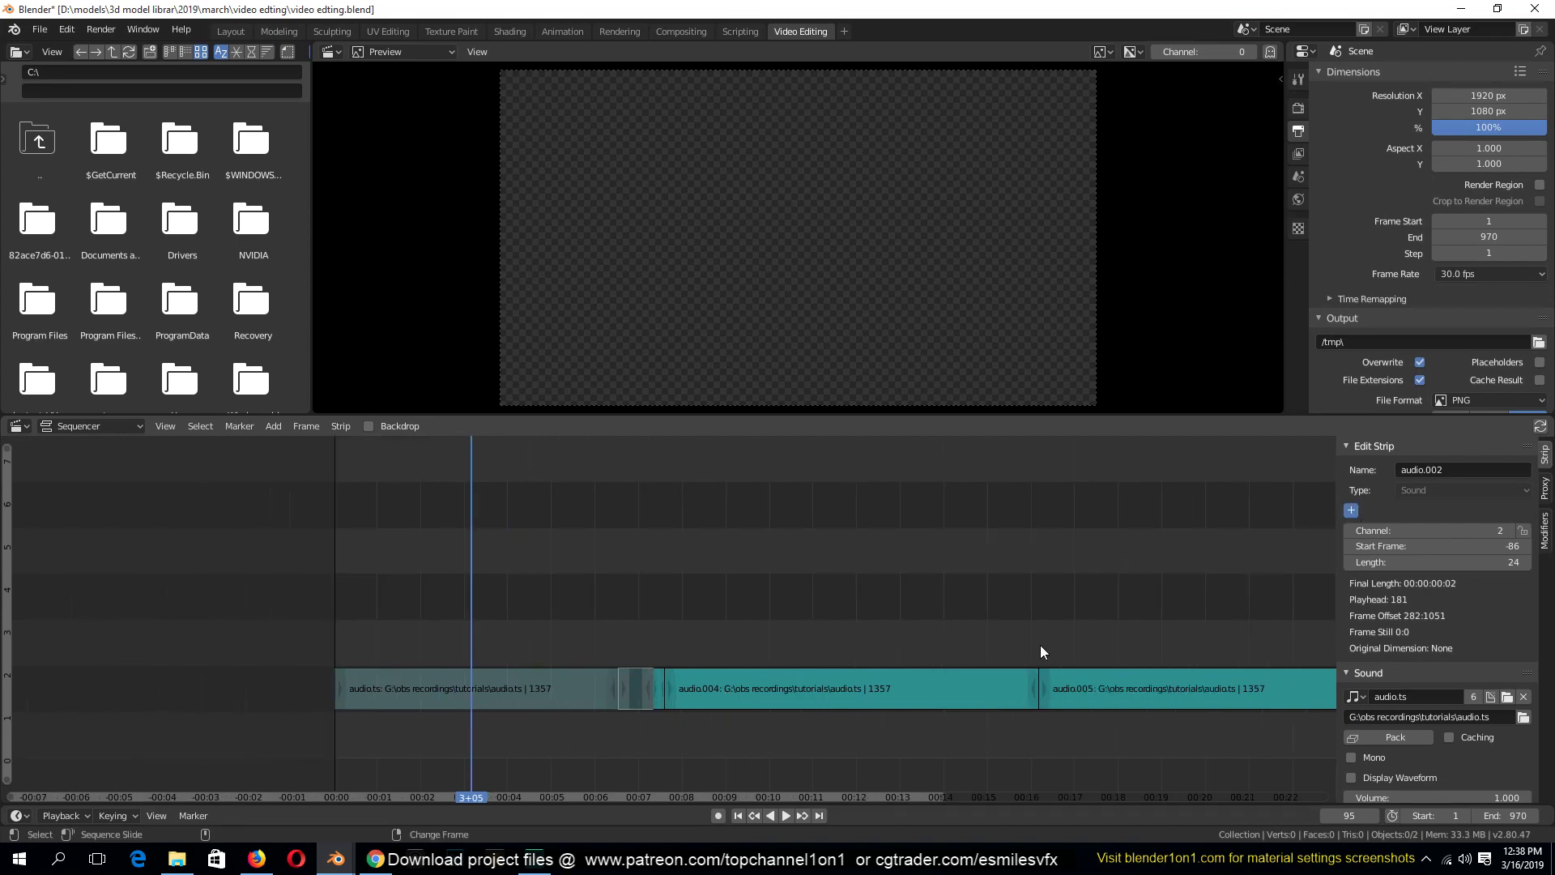
left_click(1352, 509)
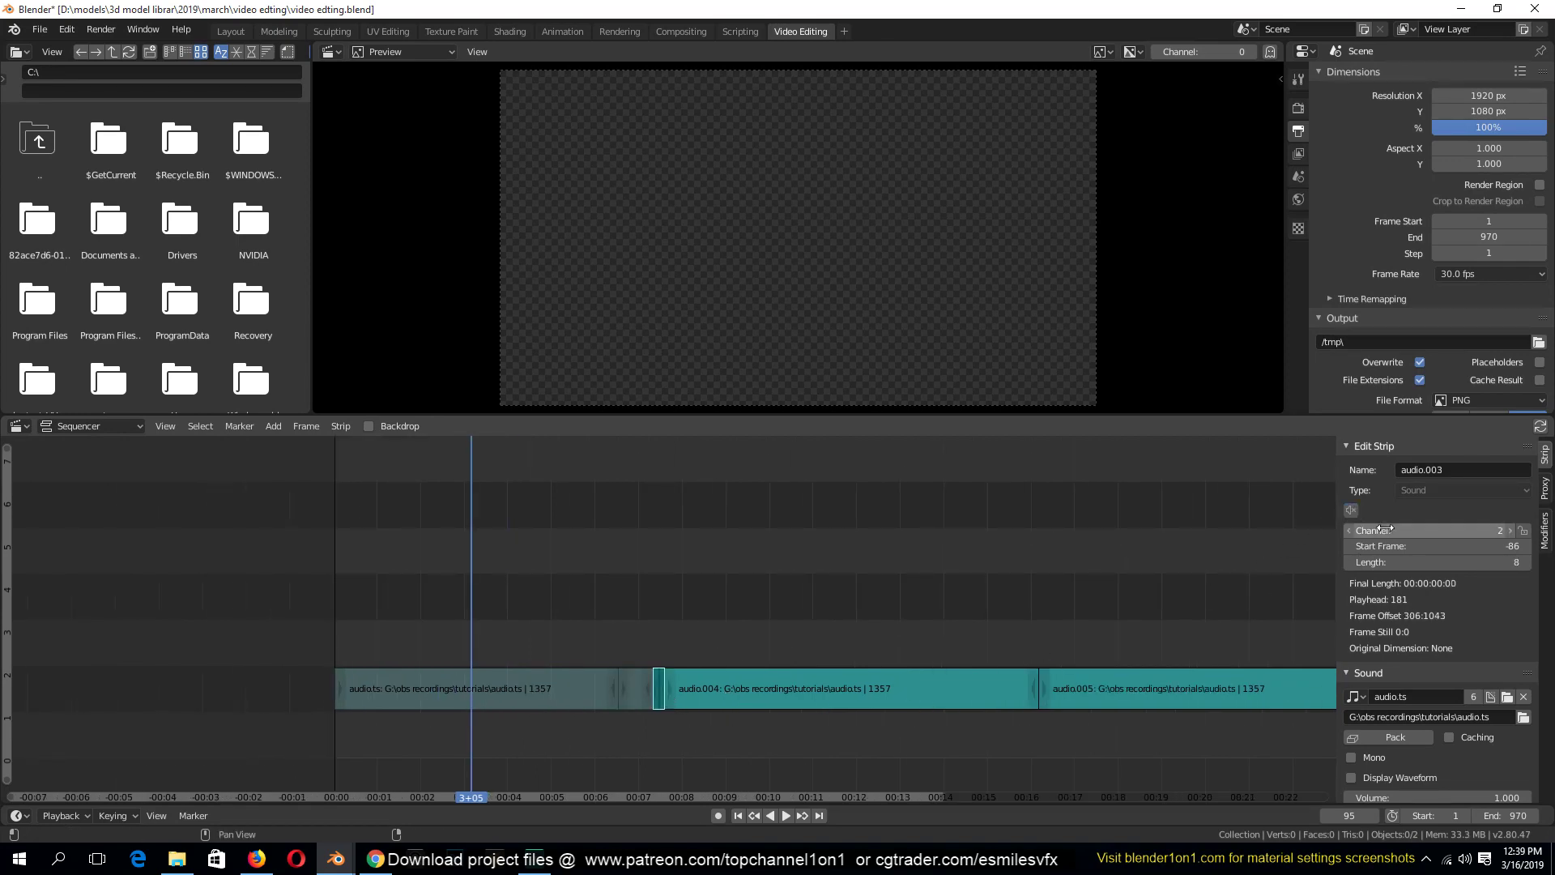
left_click(974, 686)
left_click(1351, 509)
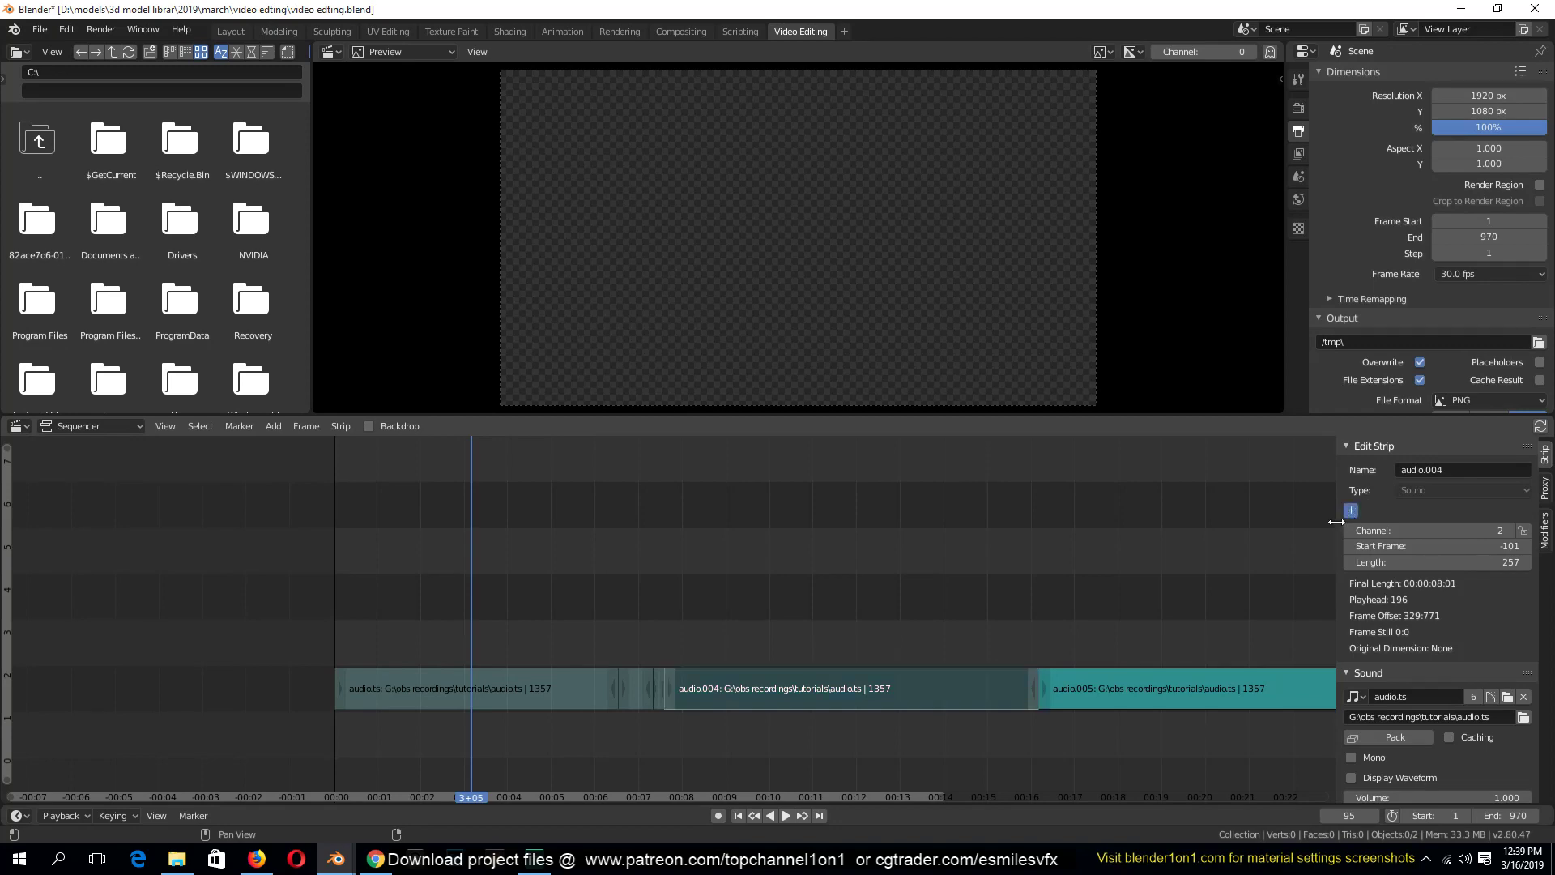
Mute the remaining sound strips audio.005 and audio.007, keeping audio.004 muted as well
scroll(933, 648, "down", 2)
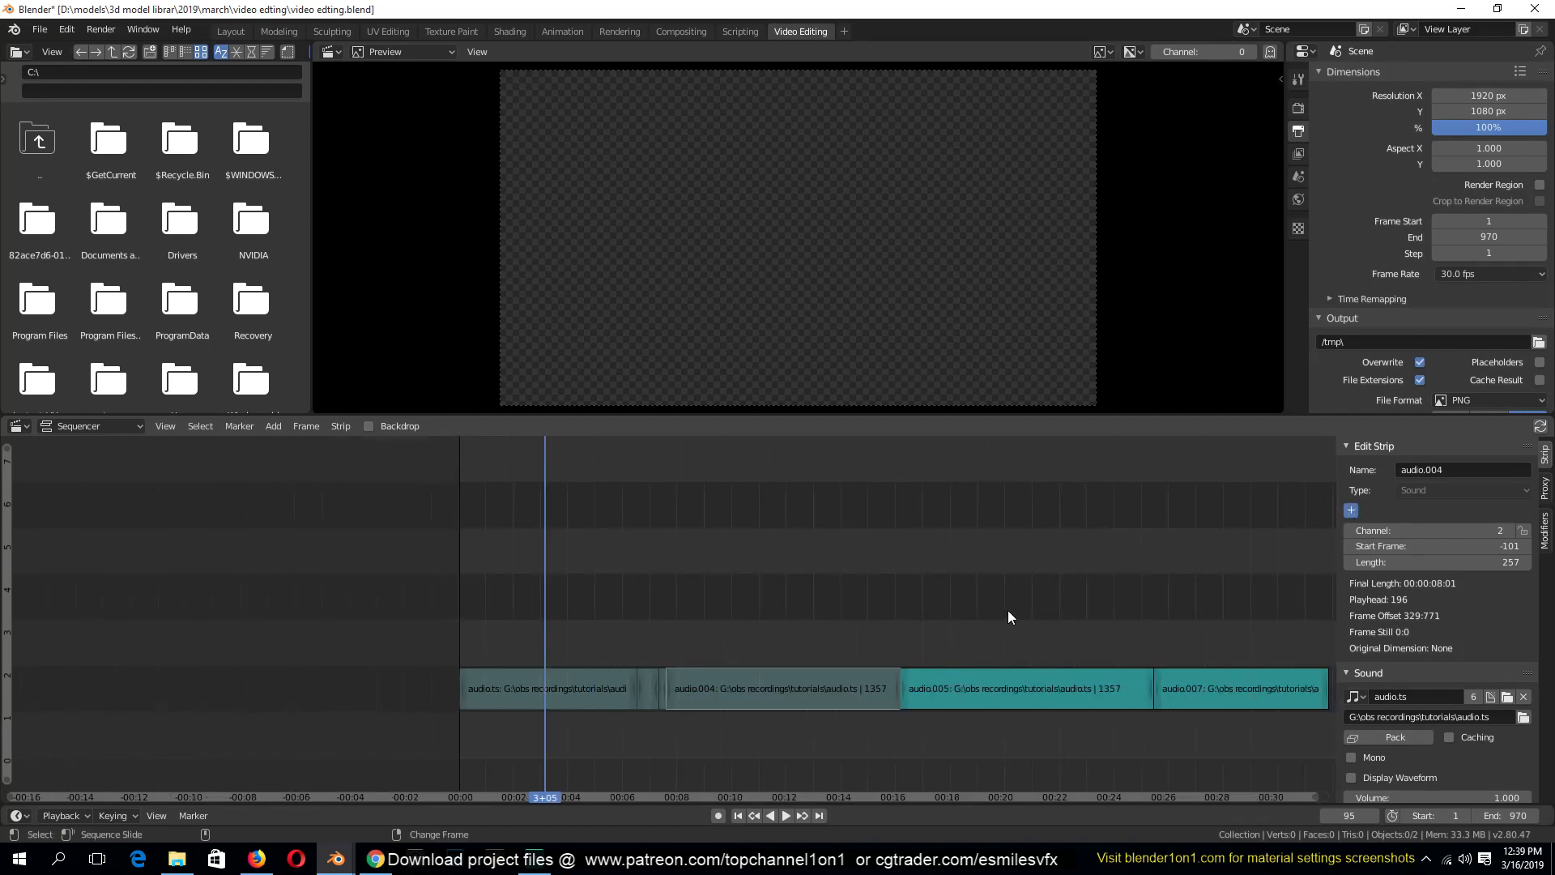
key("b")
left_click_drag(1009, 612, 1202, 670)
left_click(1351, 510)
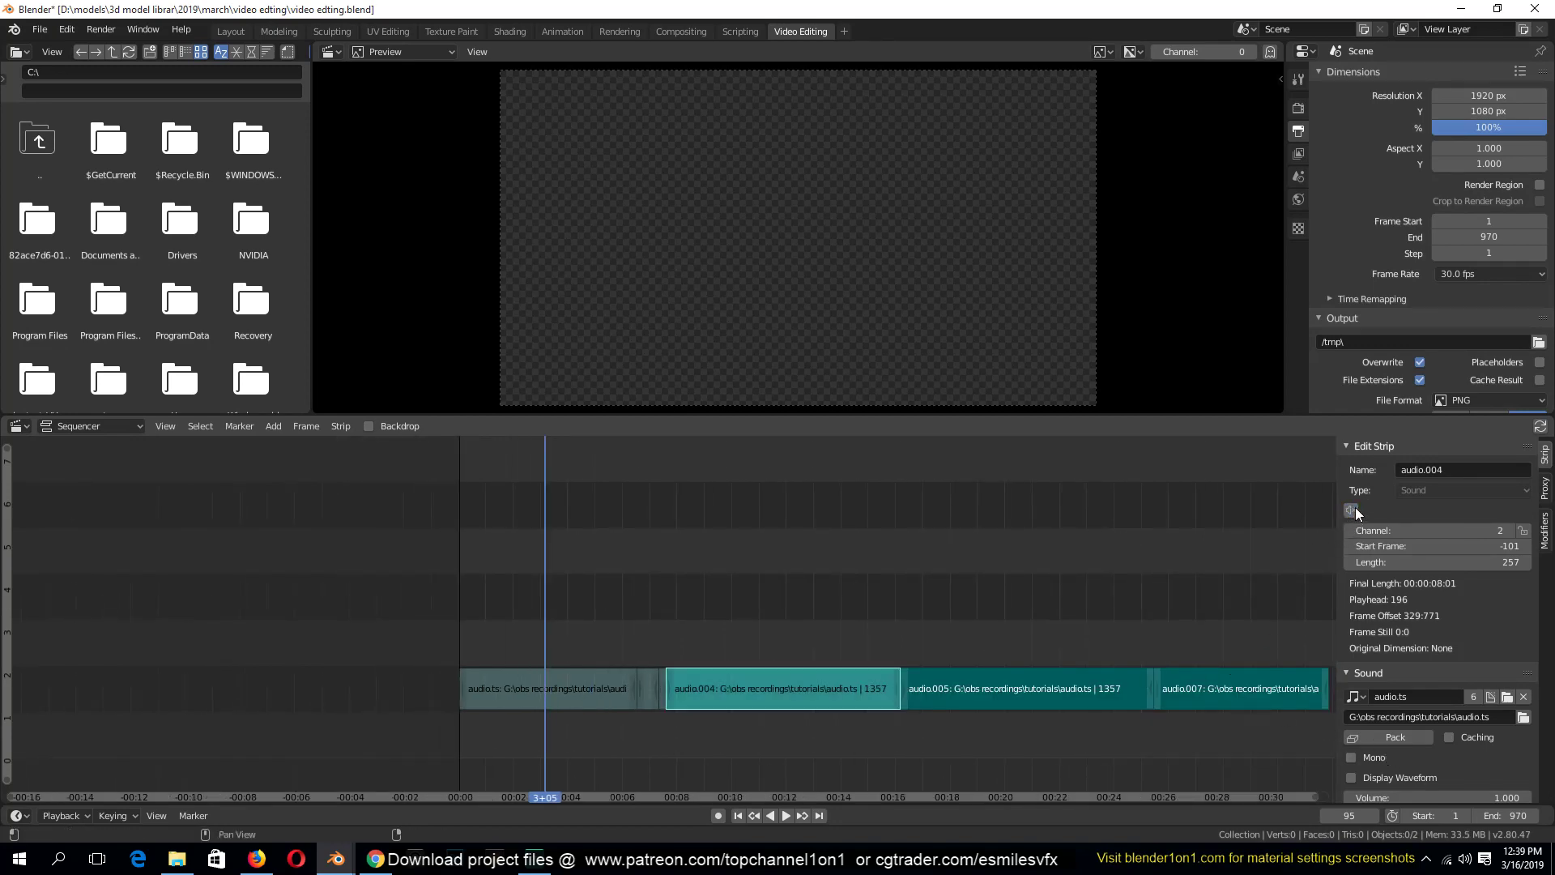
left_click(1352, 510)
left_click(1049, 694)
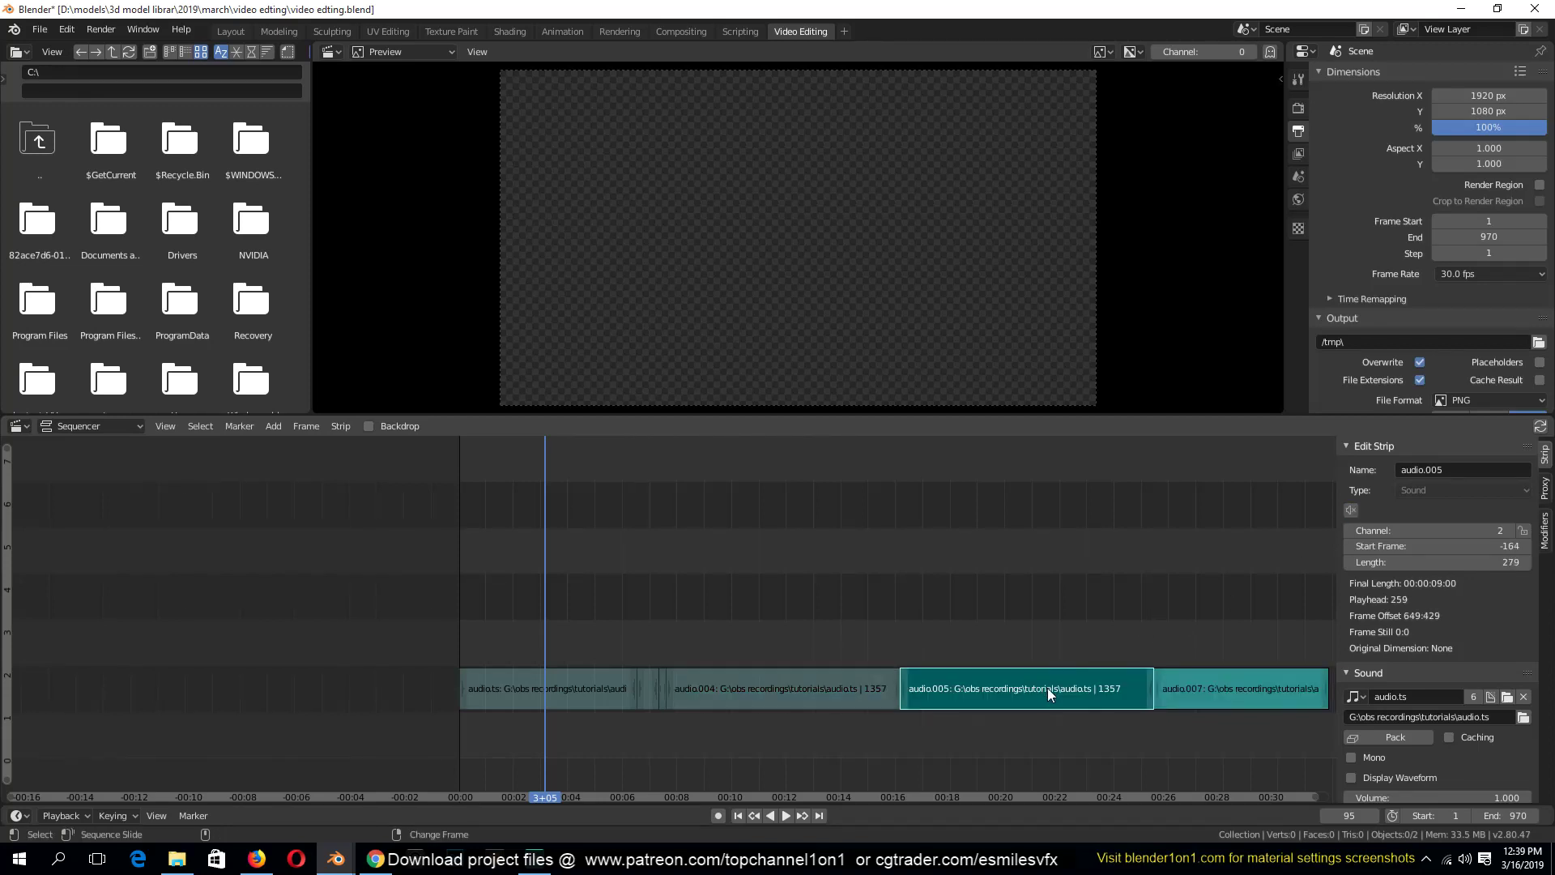
left_click(1178, 685)
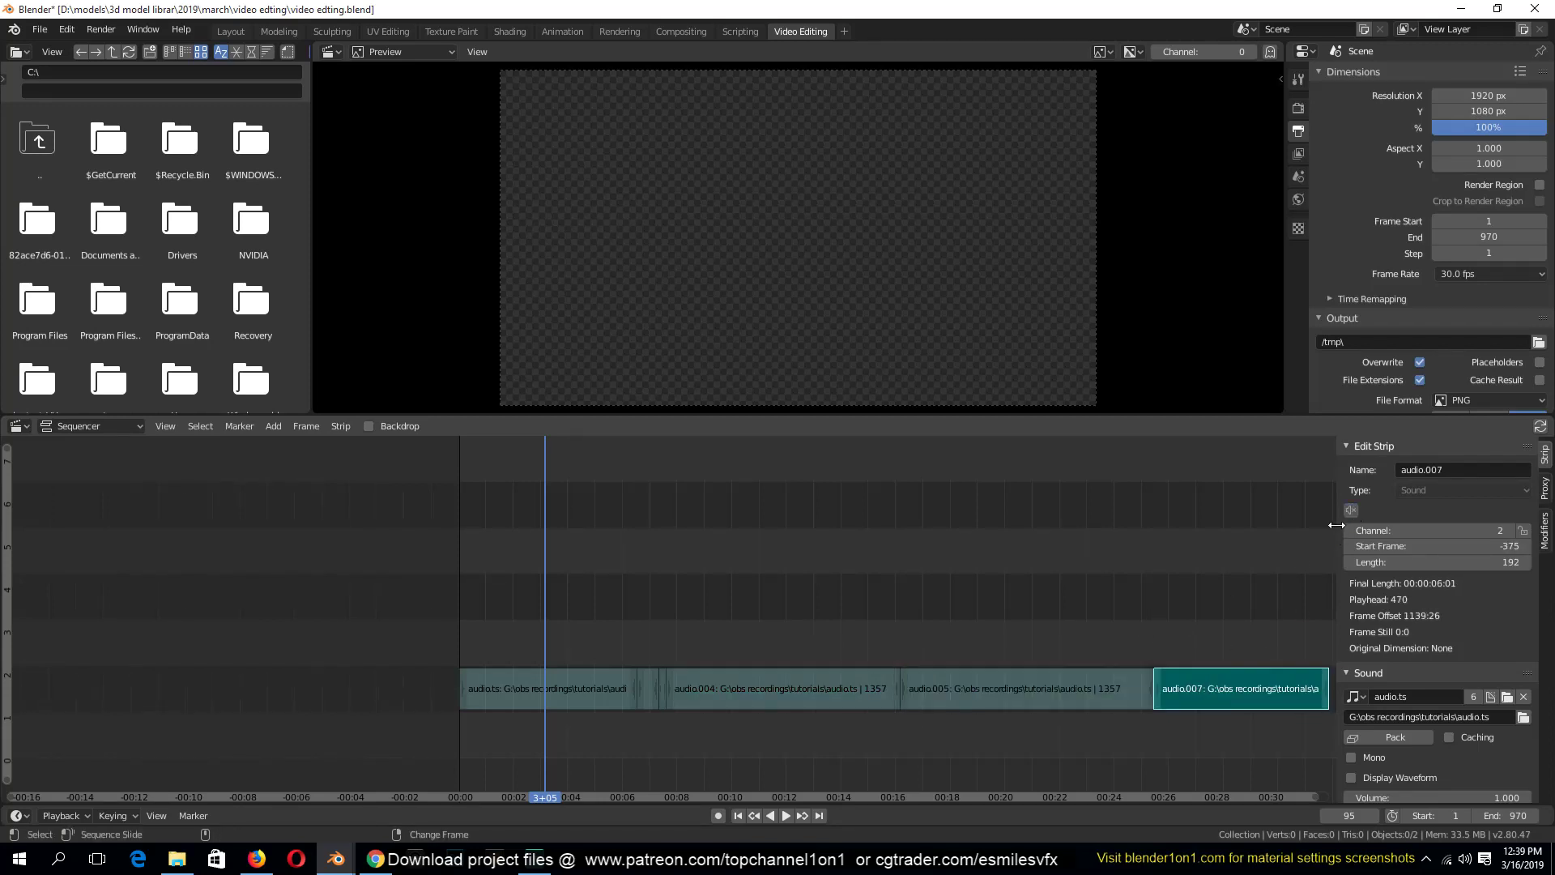
Save the blend file, play the timeline briefly to check the muting, and return to the Layout workspace
key("ctrl+s")
key("space")
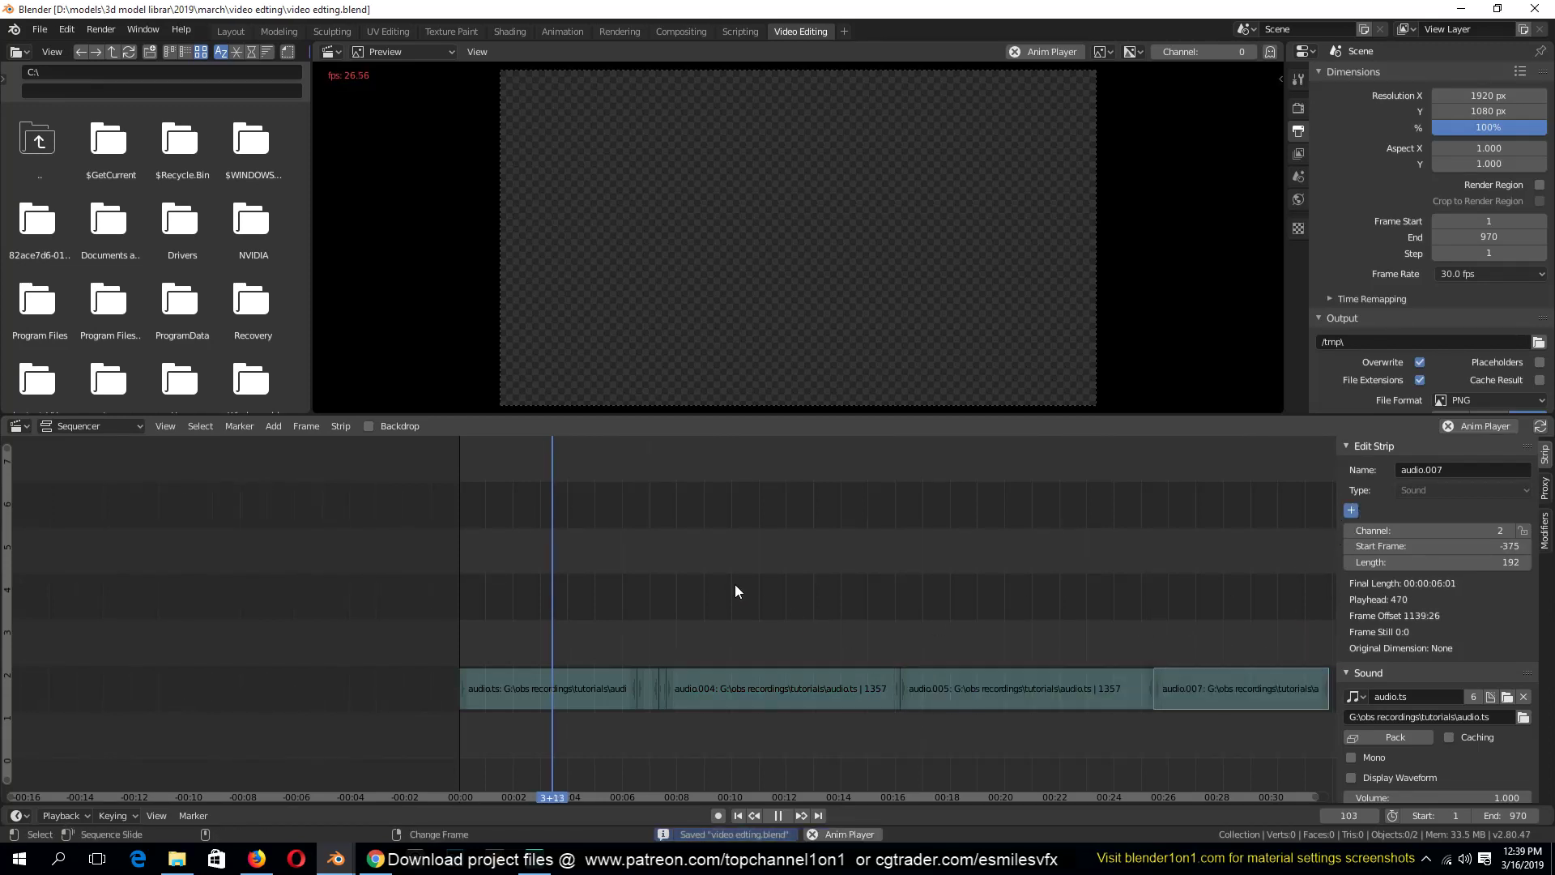
left_click(231, 31)
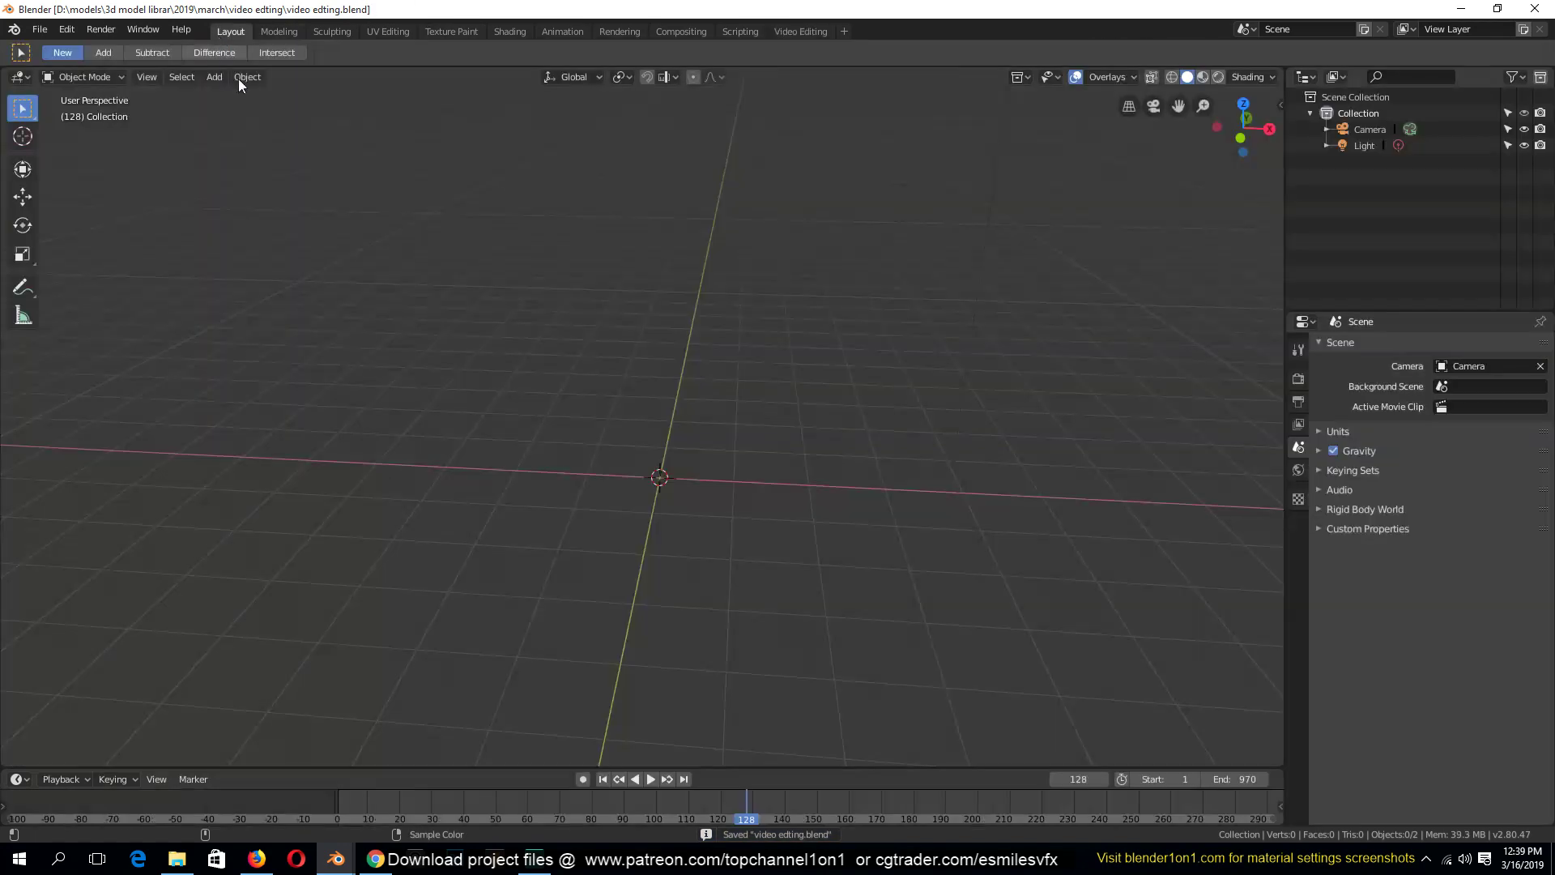
key("space")
middle_click_drag(510, 314, 658, 282)
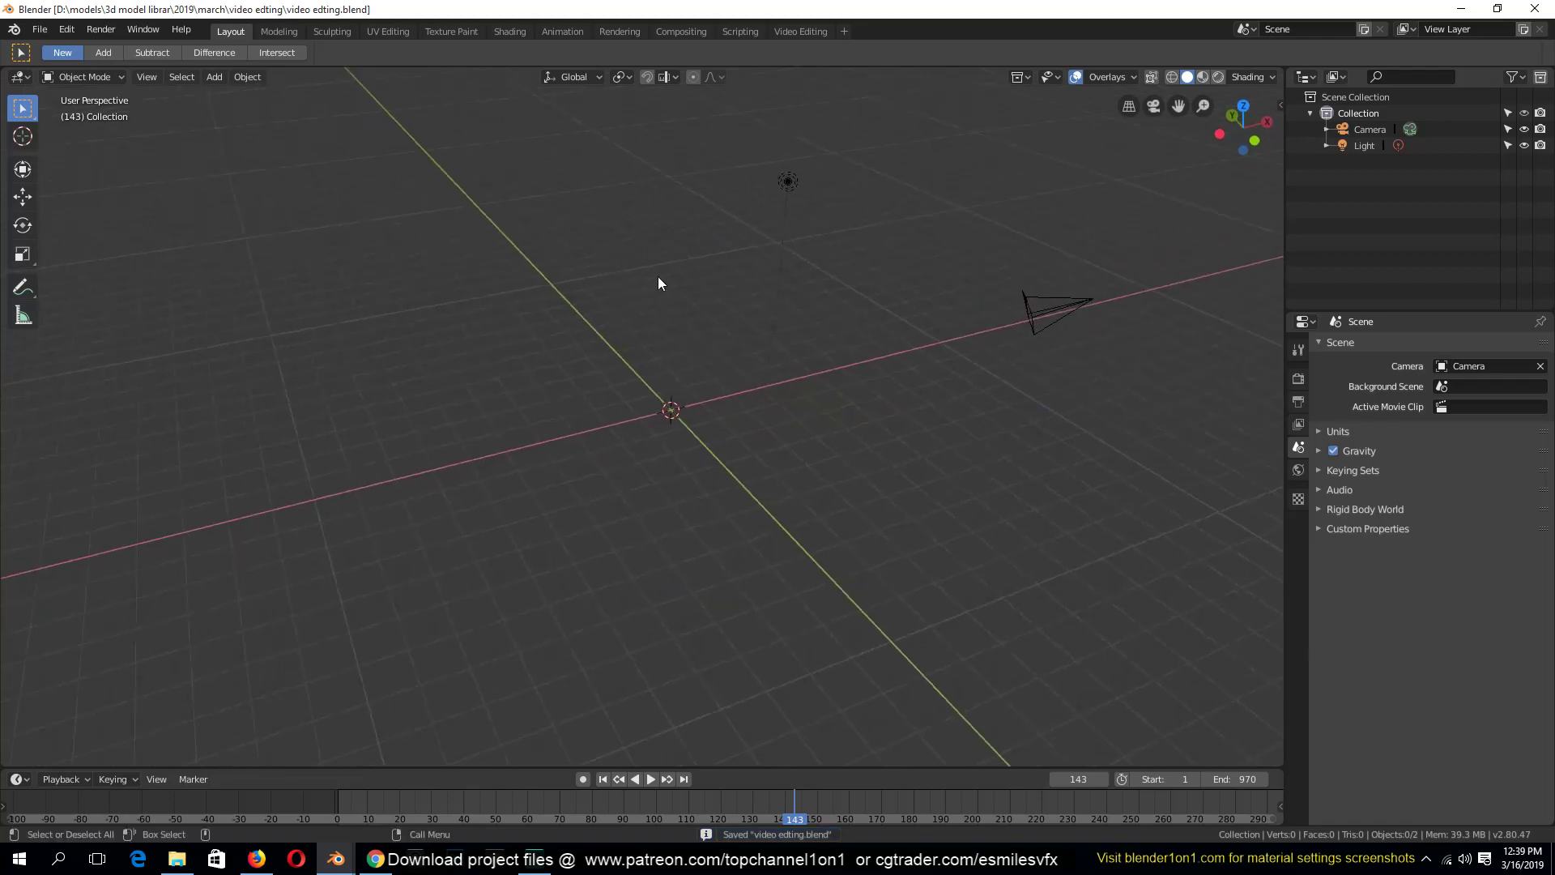
middle_click_drag(510, 264, 450, 254)
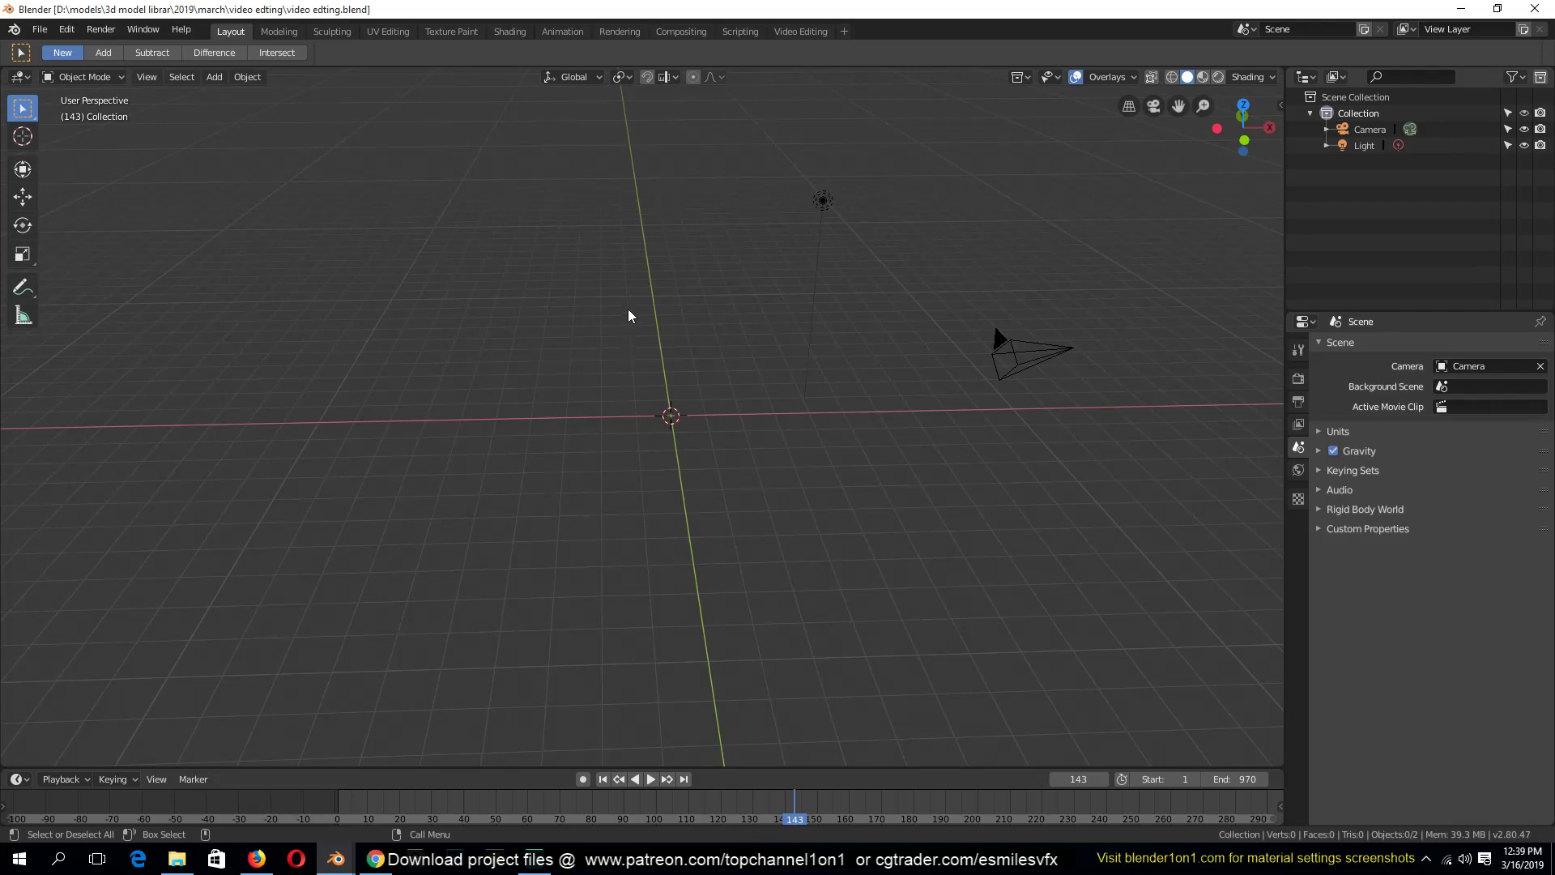
middle_click_drag(646, 308, 680, 344)
middle_click_drag(576, 364, 857, 484)
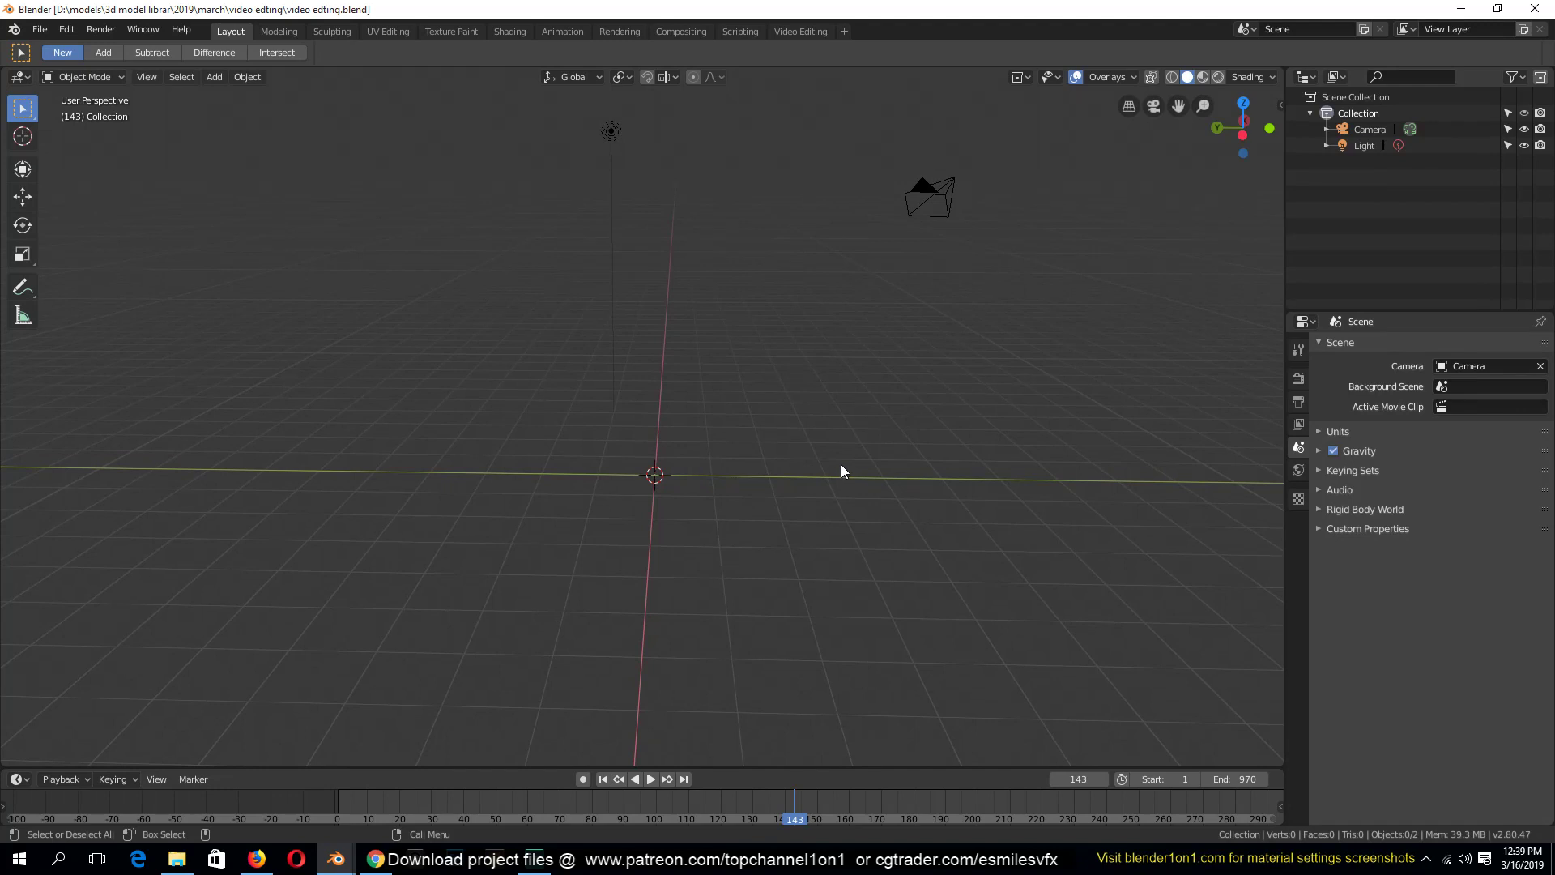
middle_click_drag(851, 458, 735, 452)
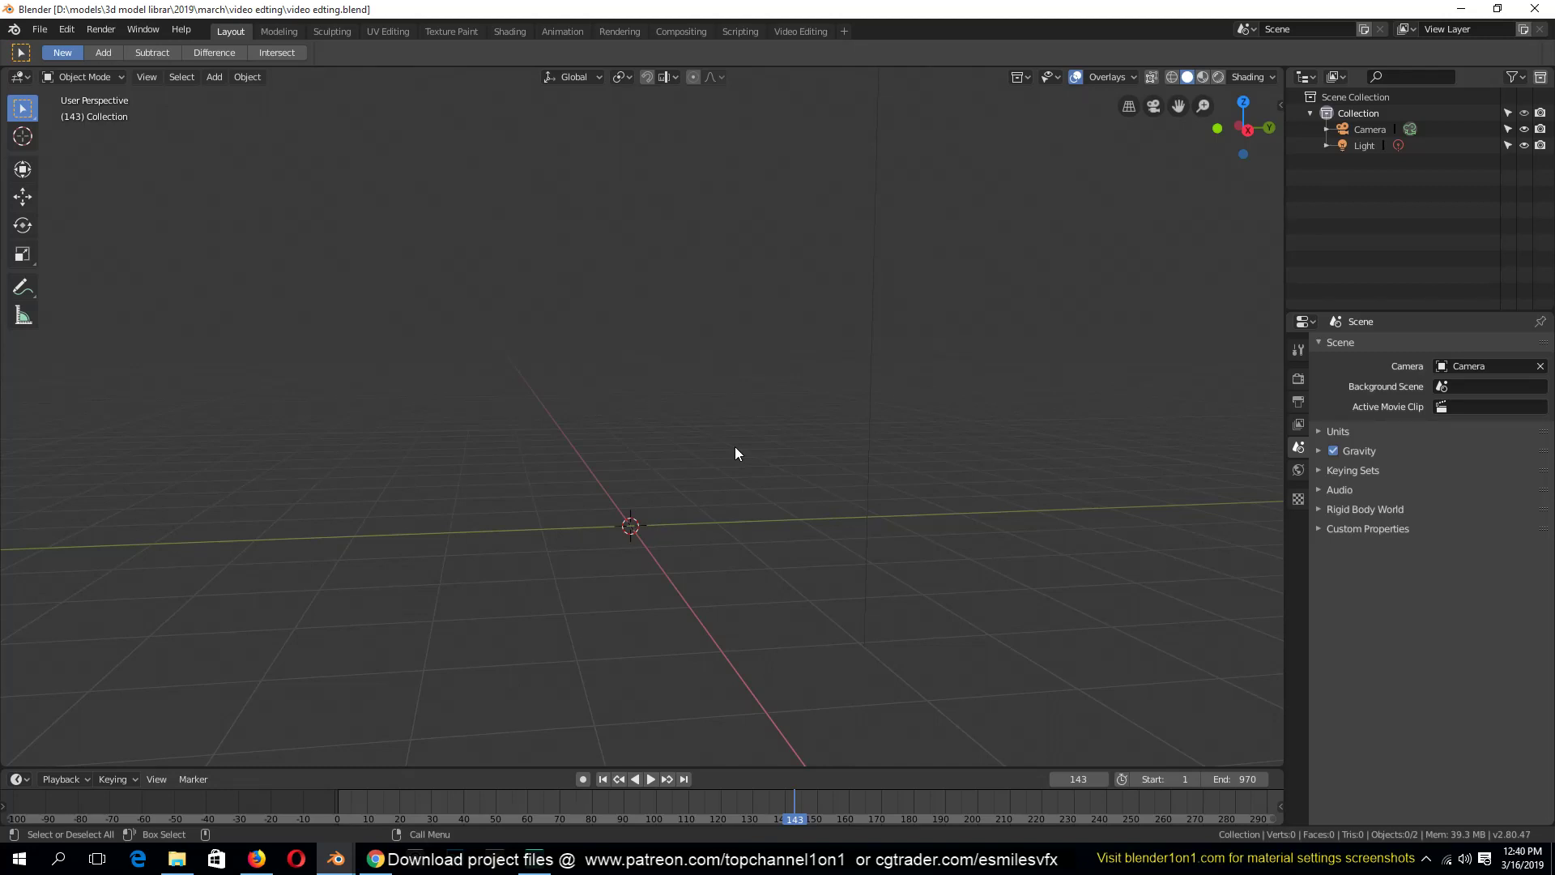
Switch to the Blender window with iphone xr.blend and select the phone model
mouse_move(336, 857)
left_click(397, 791)
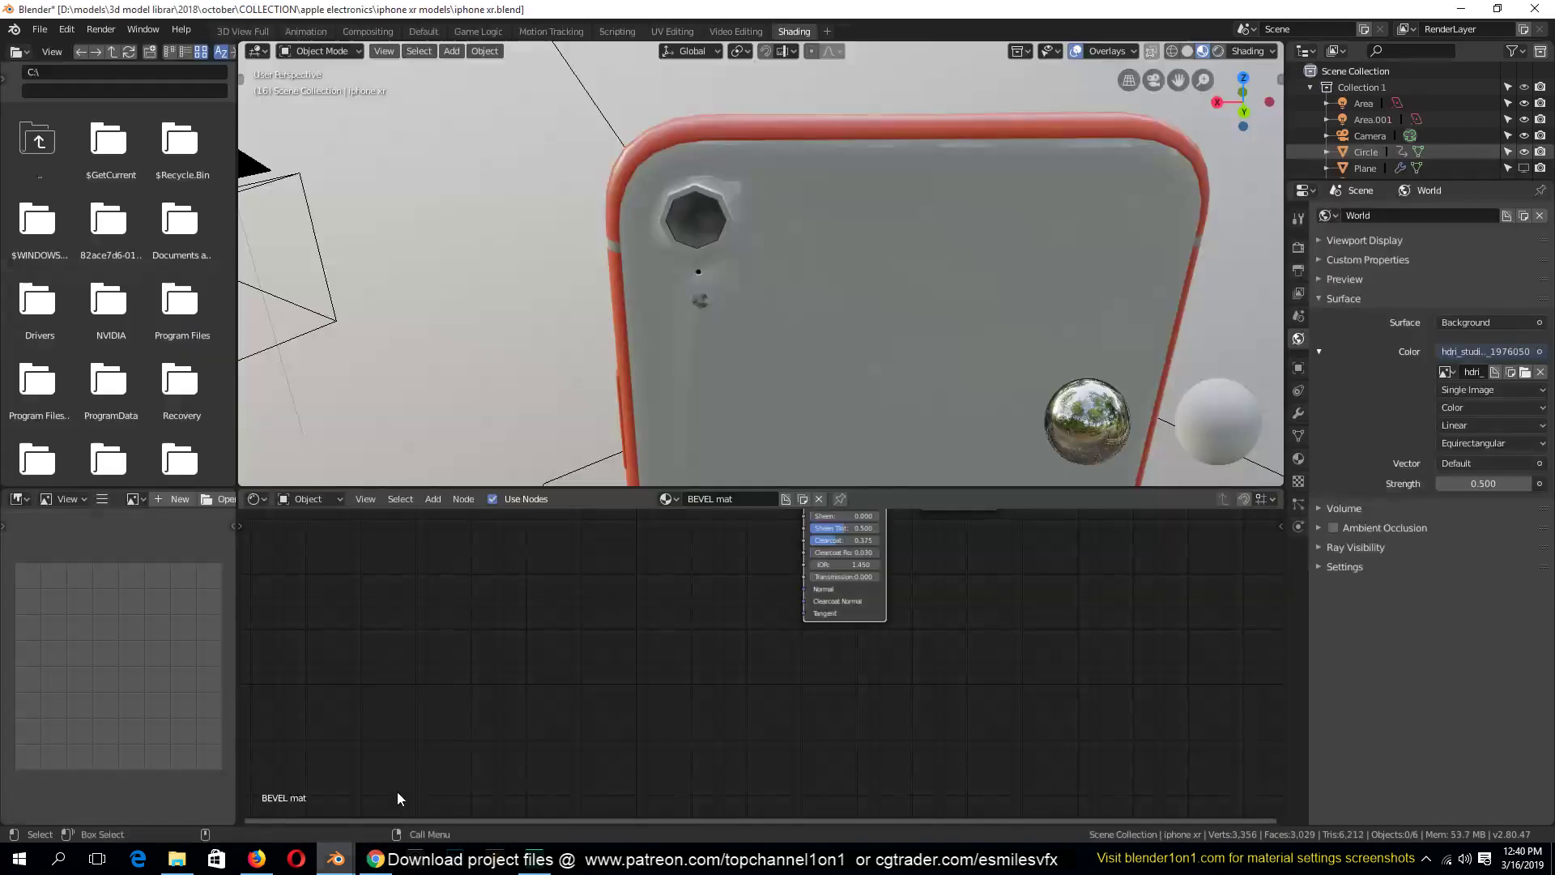
middle_click_drag(605, 410, 960, 284)
scroll(876, 267, "down", 5)
left_click(722, 236)
key("g")
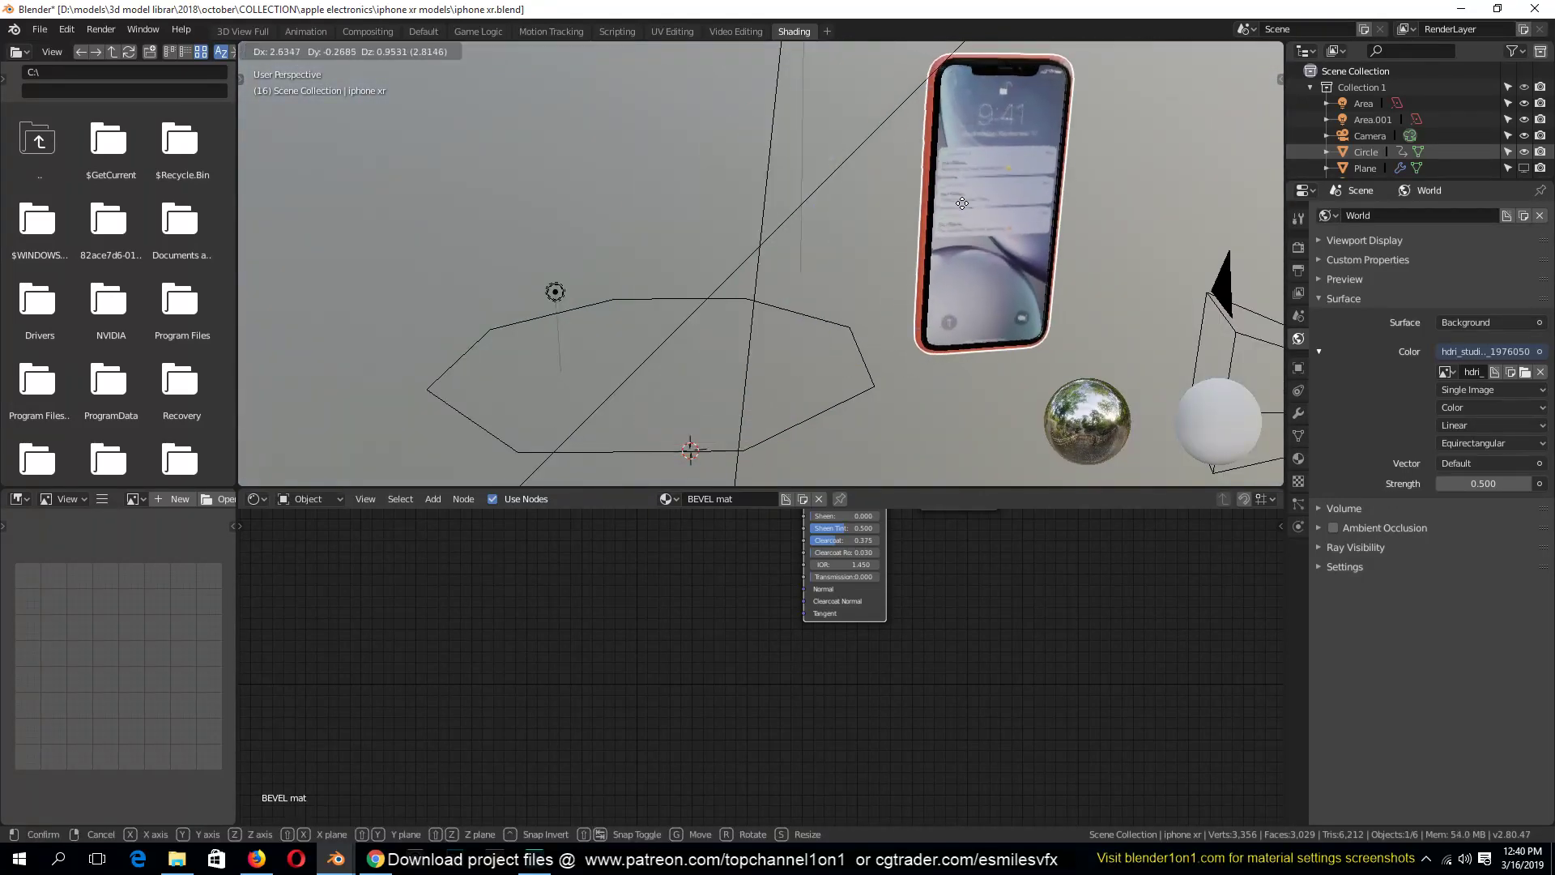
key("Escape")
key("g")
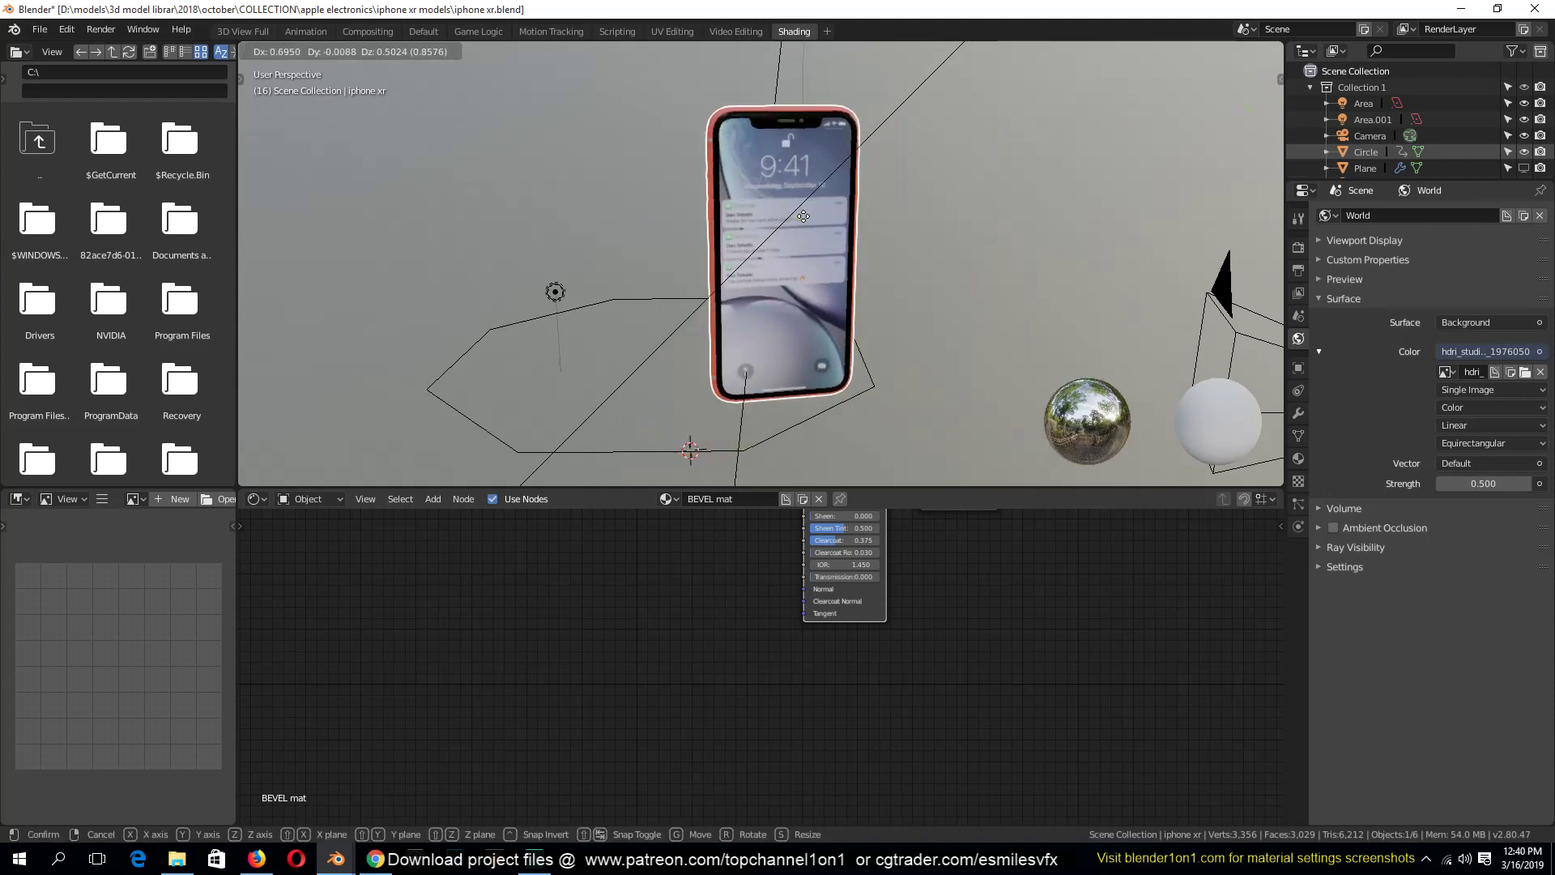
key("Escape")
Copy the phone model, paste it into the video editing file's scene and show it in front view
key("ctrl+c")
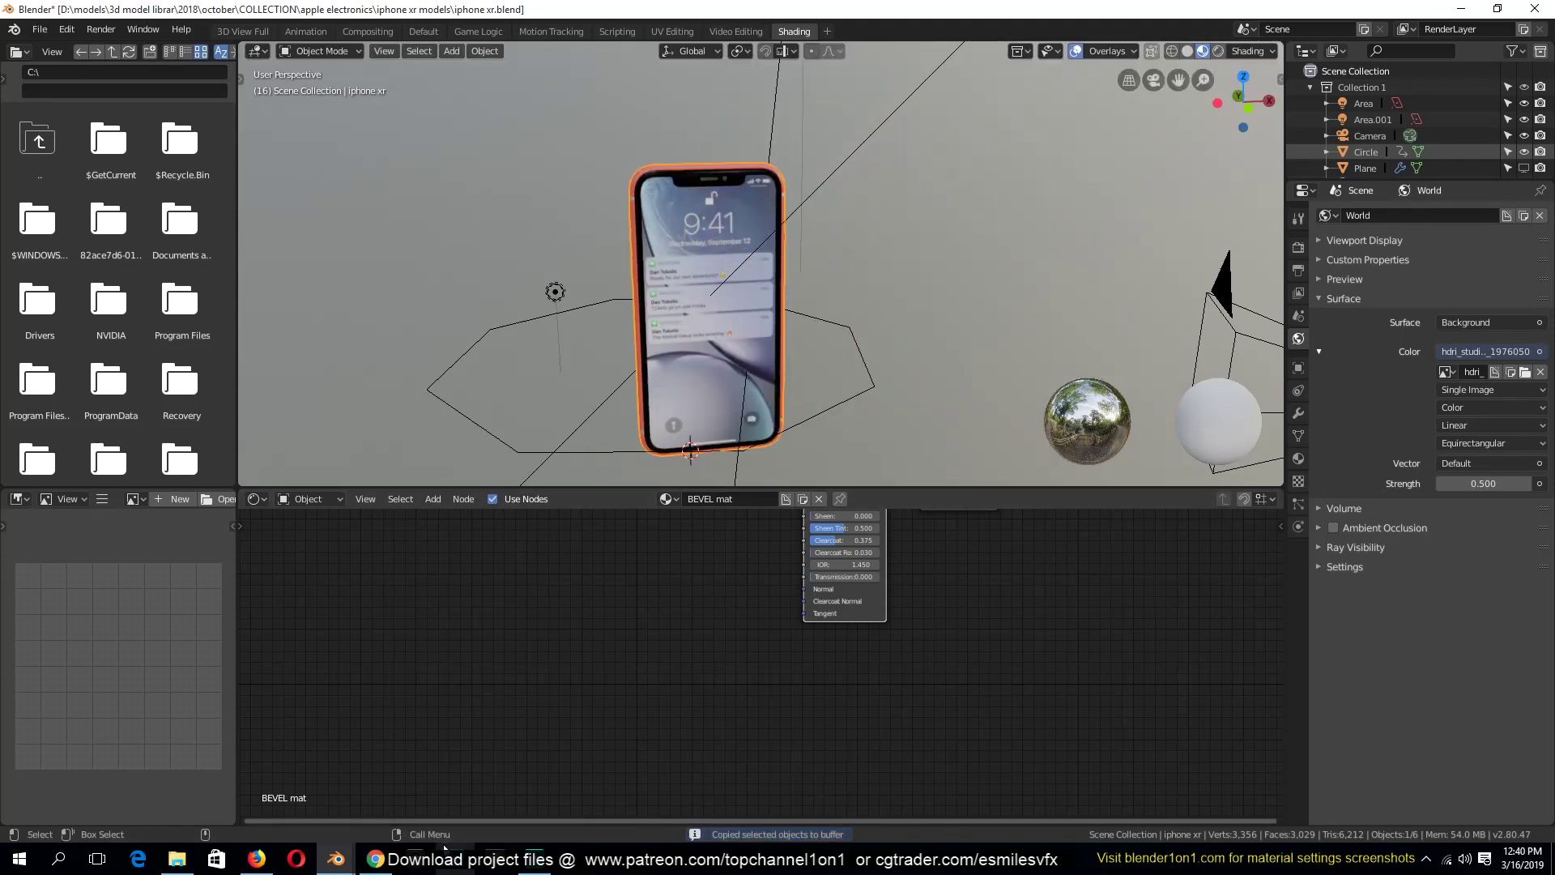
mouse_move(336, 859)
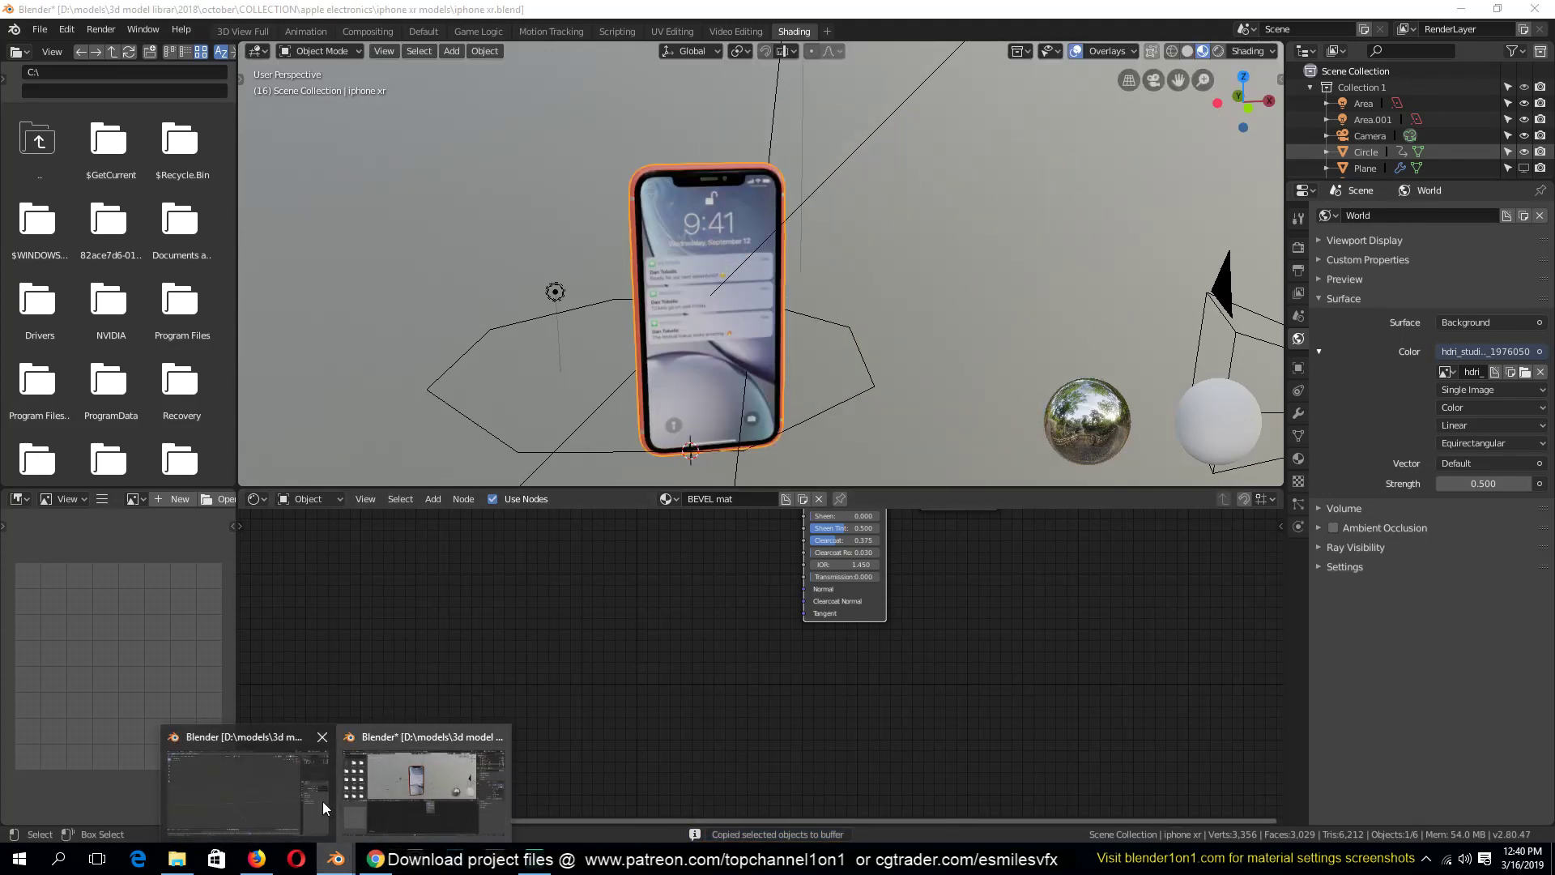
left_click(344, 790)
key("ctrl+v")
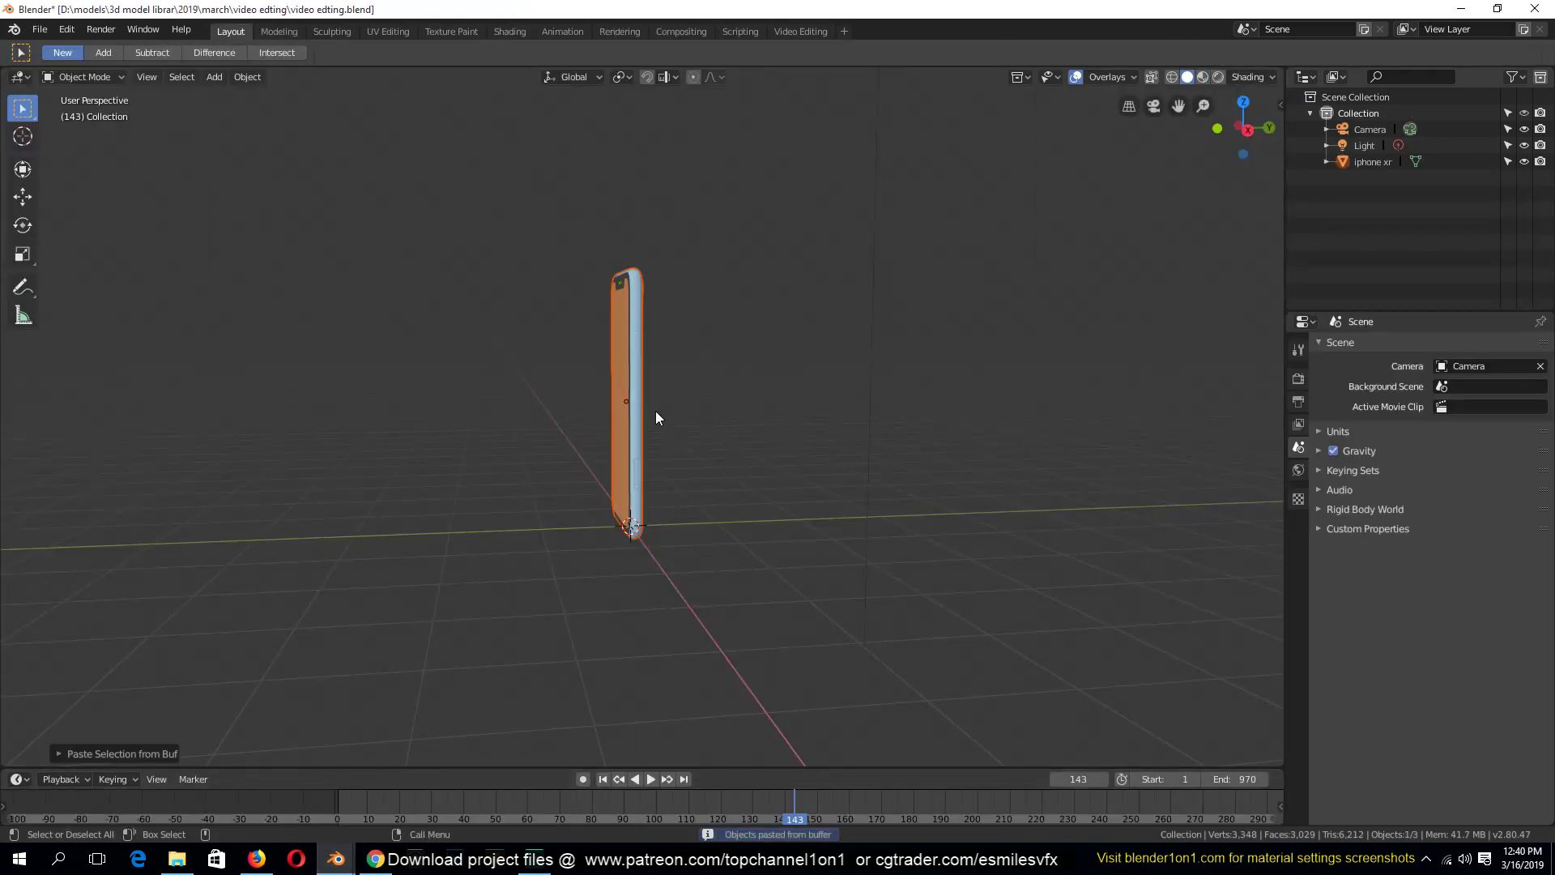
key("KP_1")
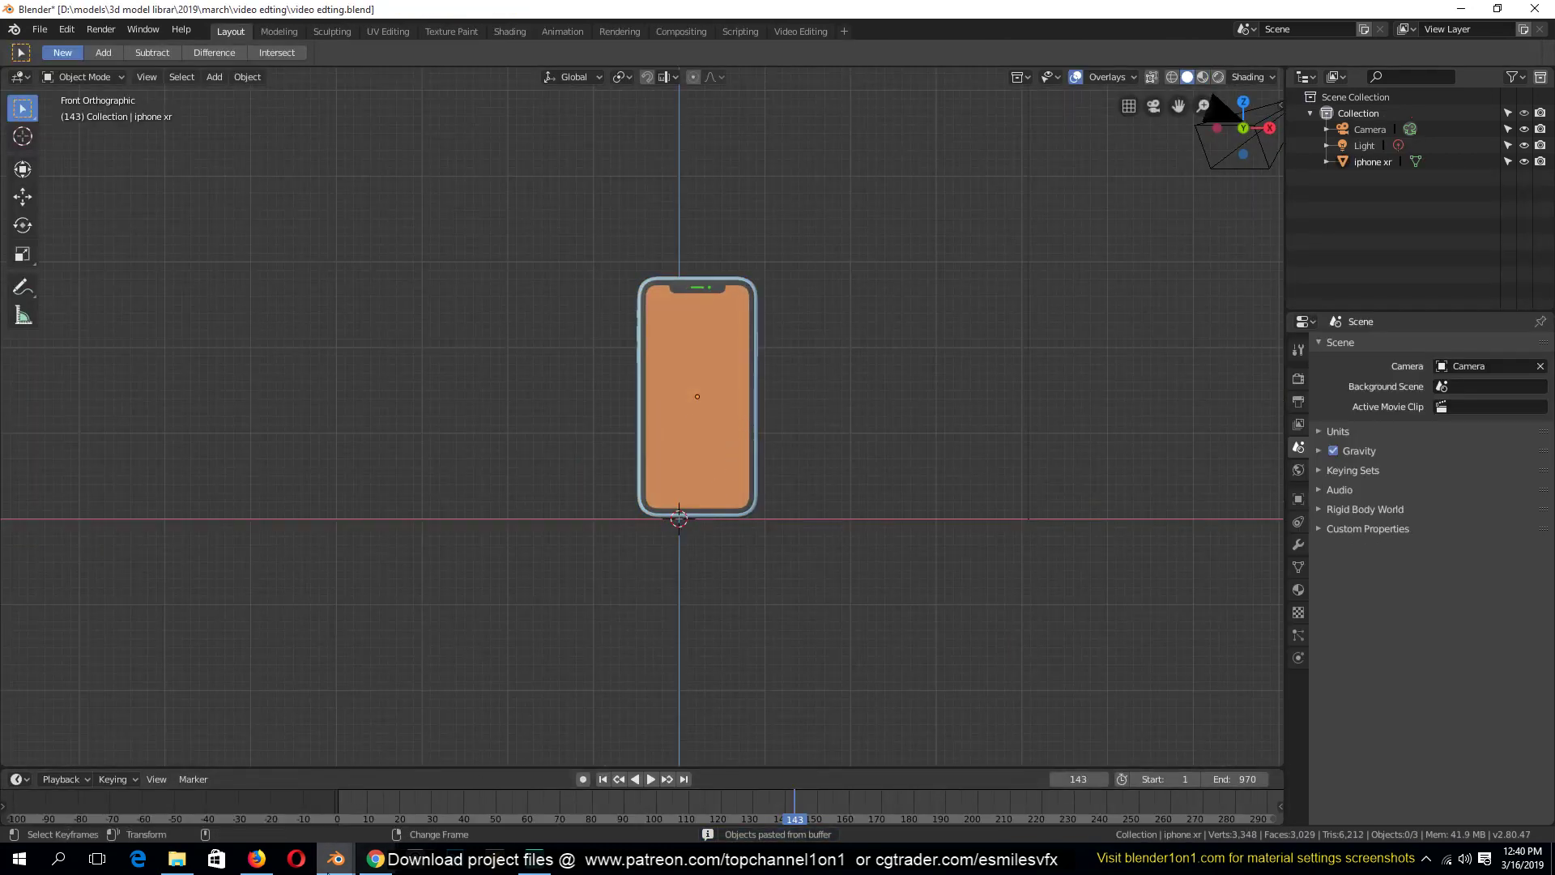
In the other Blender window, open the recent file laptop.blend and show the laptop with its materials in the viewport
mouse_move(337, 858)
left_click(397, 810)
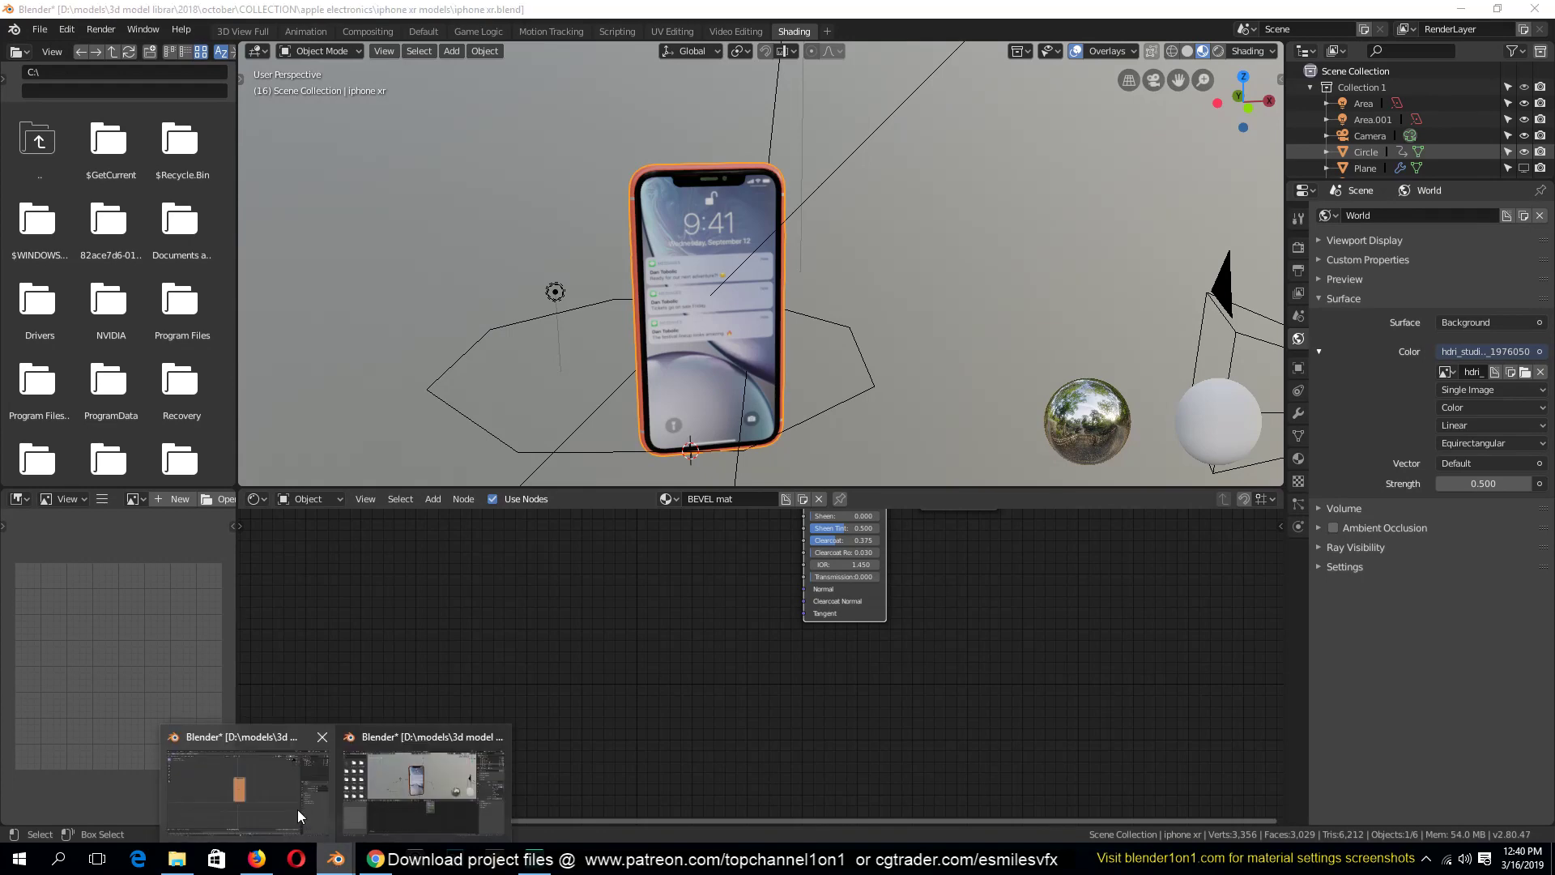
left_click(39, 29)
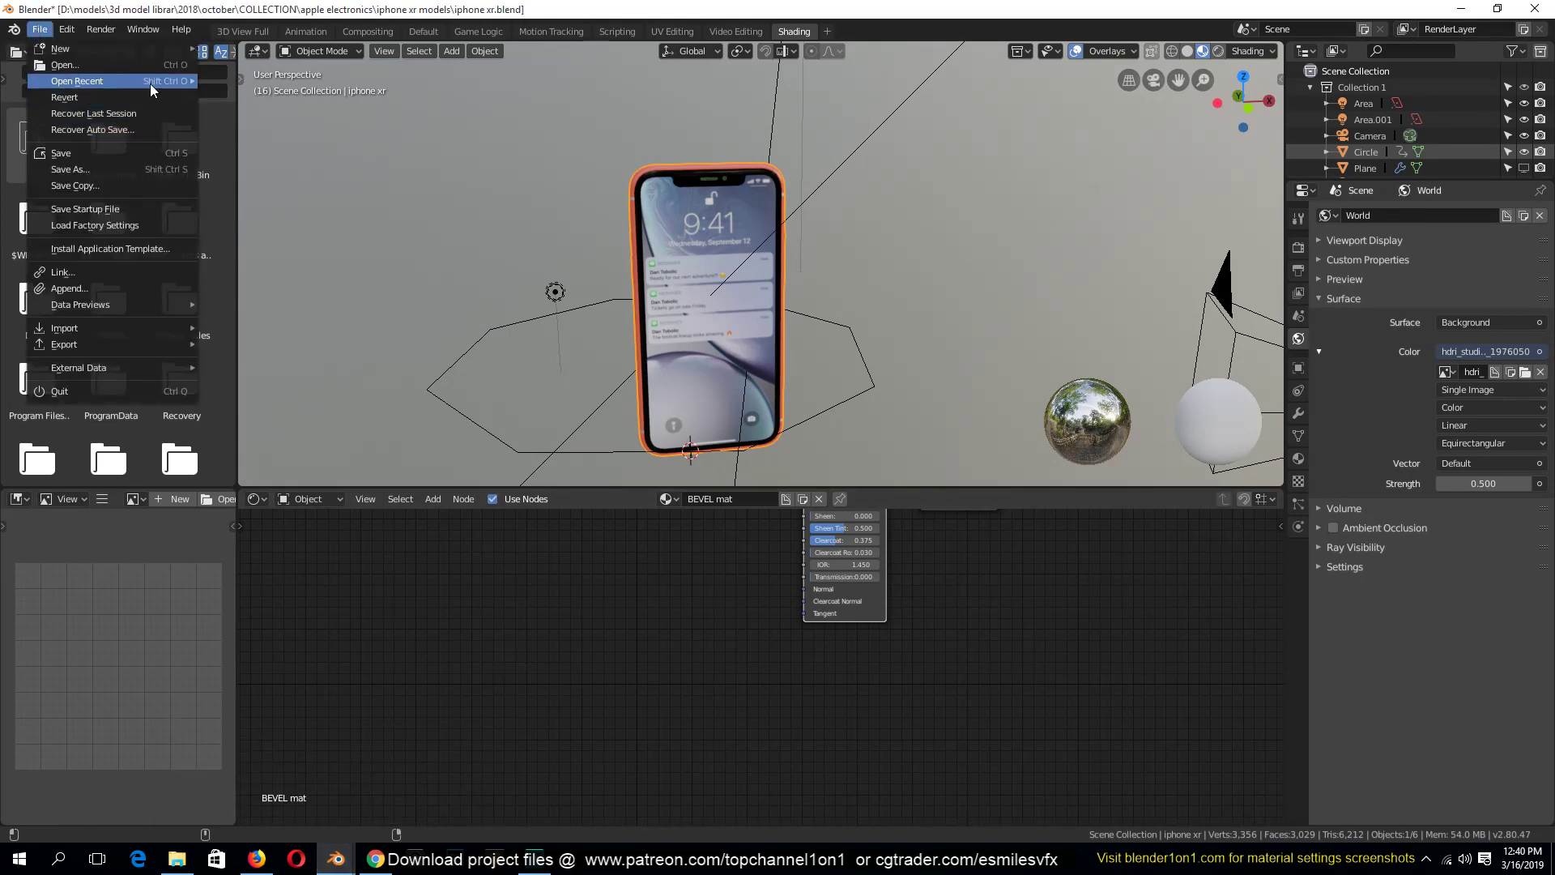
mouse_move(81, 81)
left_click(303, 112)
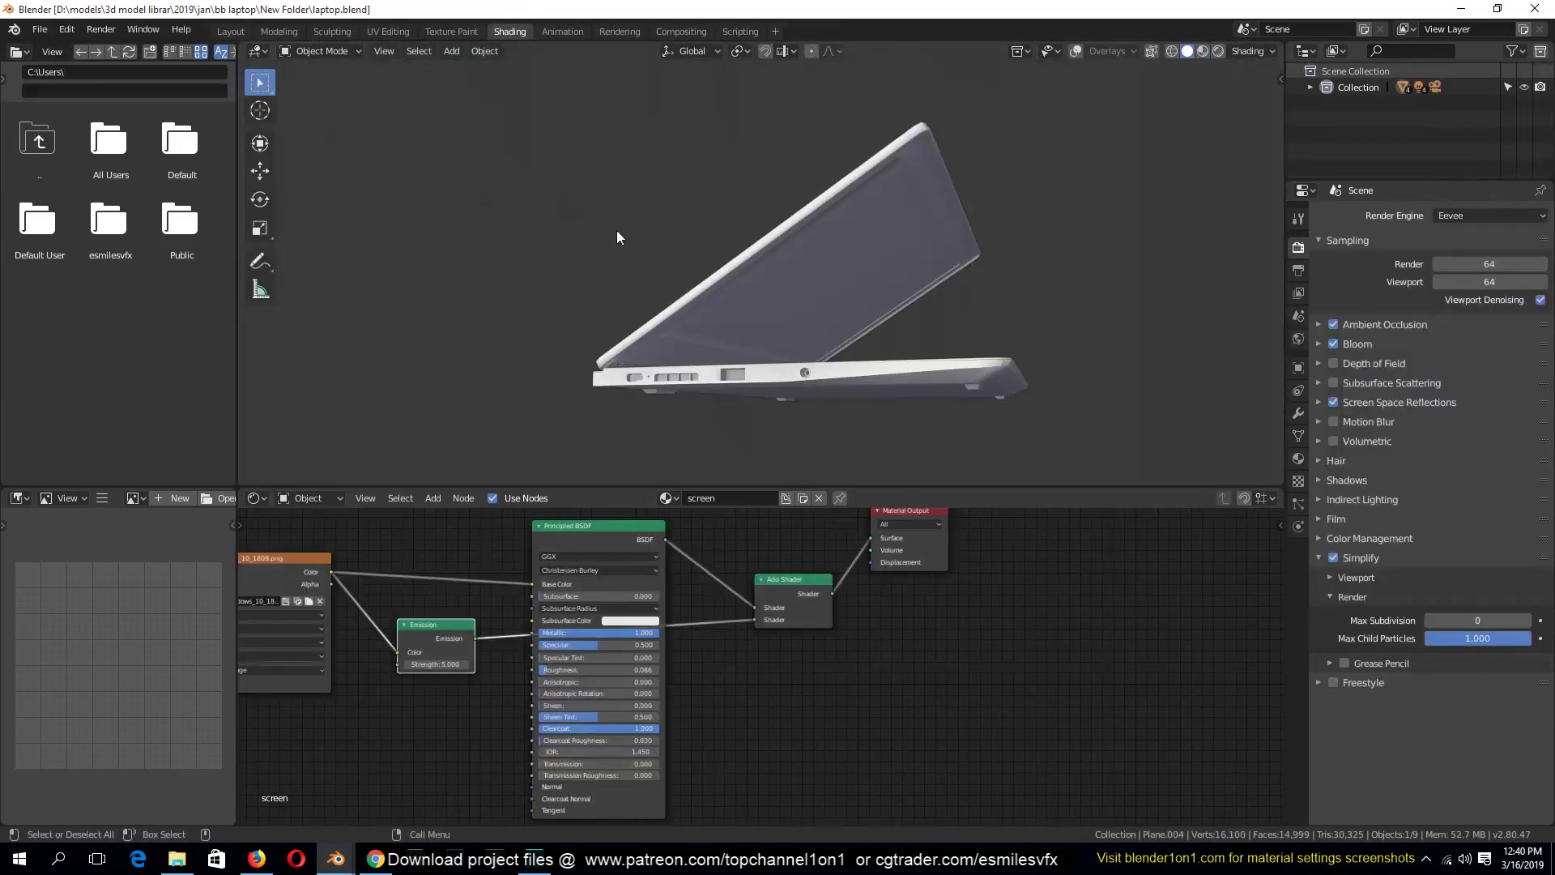
left_click(1203, 51)
middle_click_drag(985, 233, 934, 297)
scroll(935, 293, "down", 2)
left_click(814, 389)
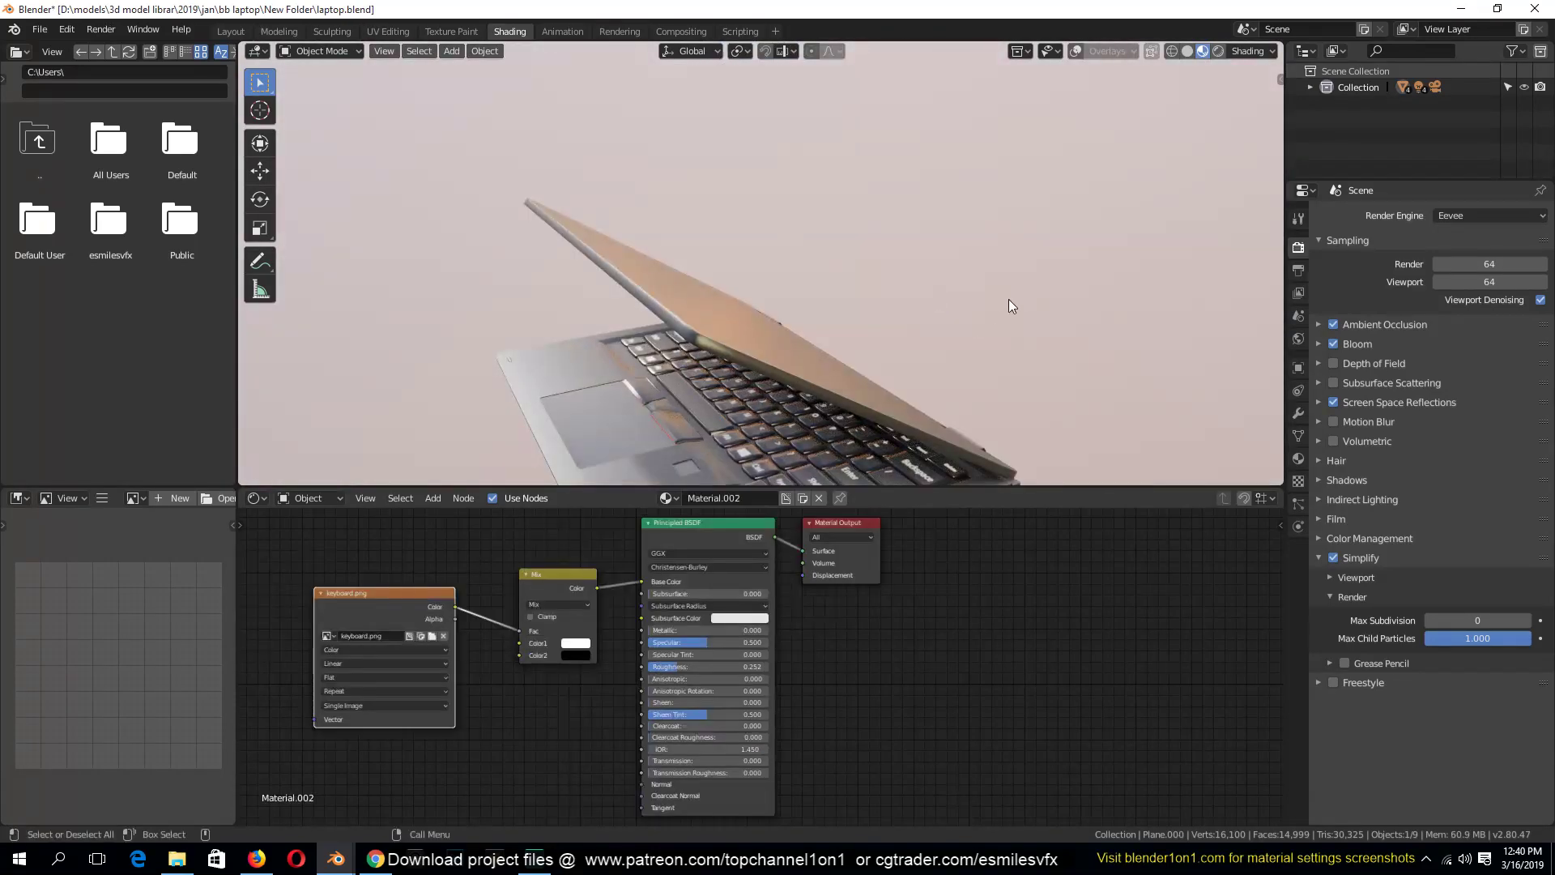
scroll(1033, 293, "down", 2)
key("r")
key("x")
right_click(1017, 337)
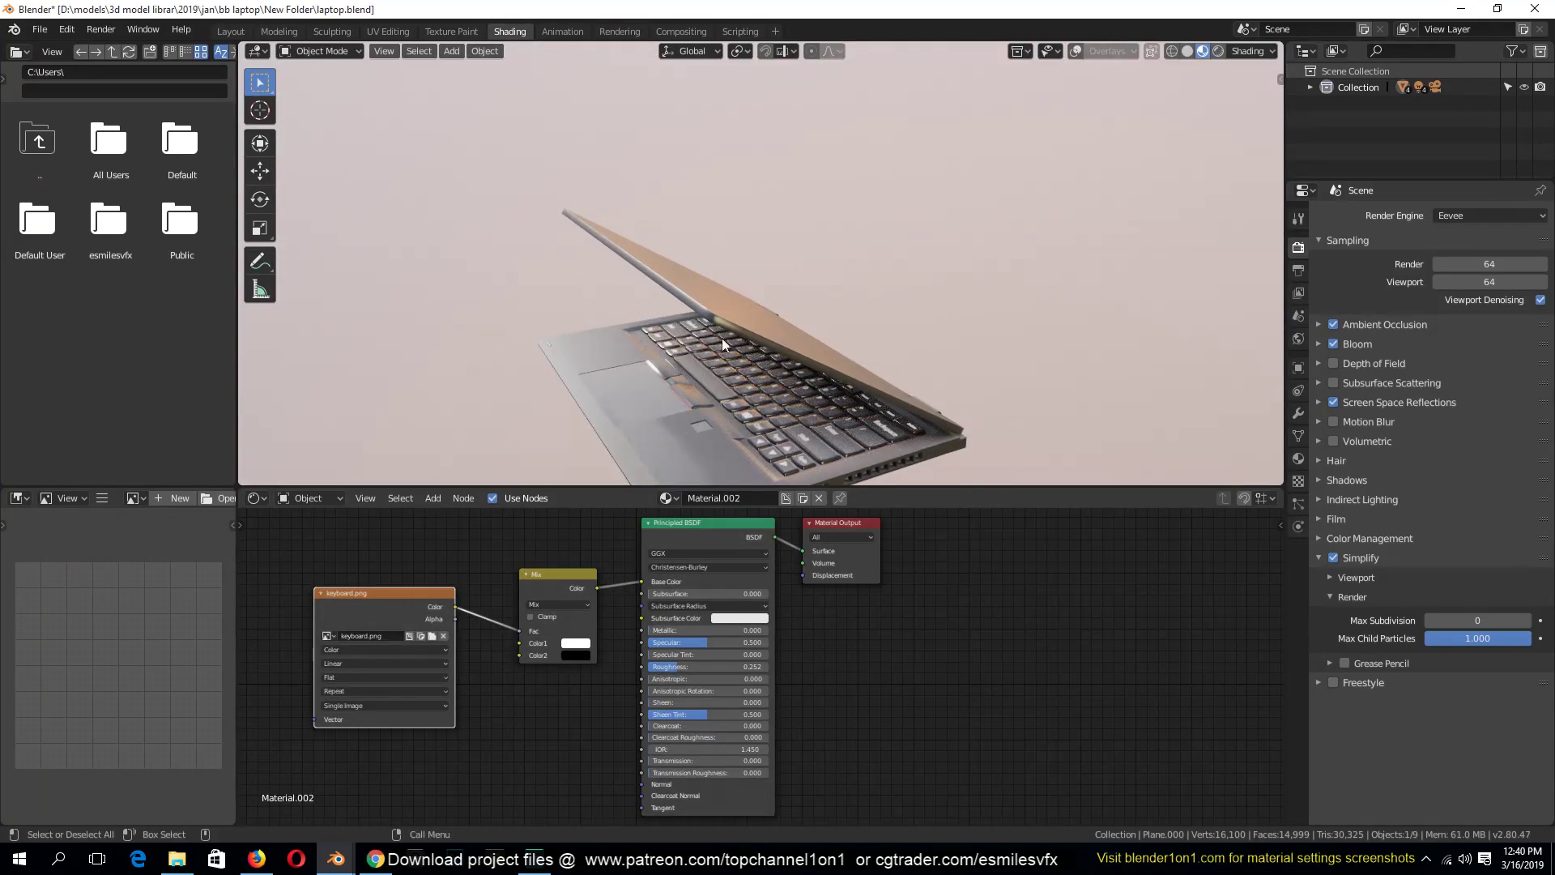
Rotate the laptop's screen open by about 67° around the global X axis
left_click(721, 338)
key("r")
key("x")
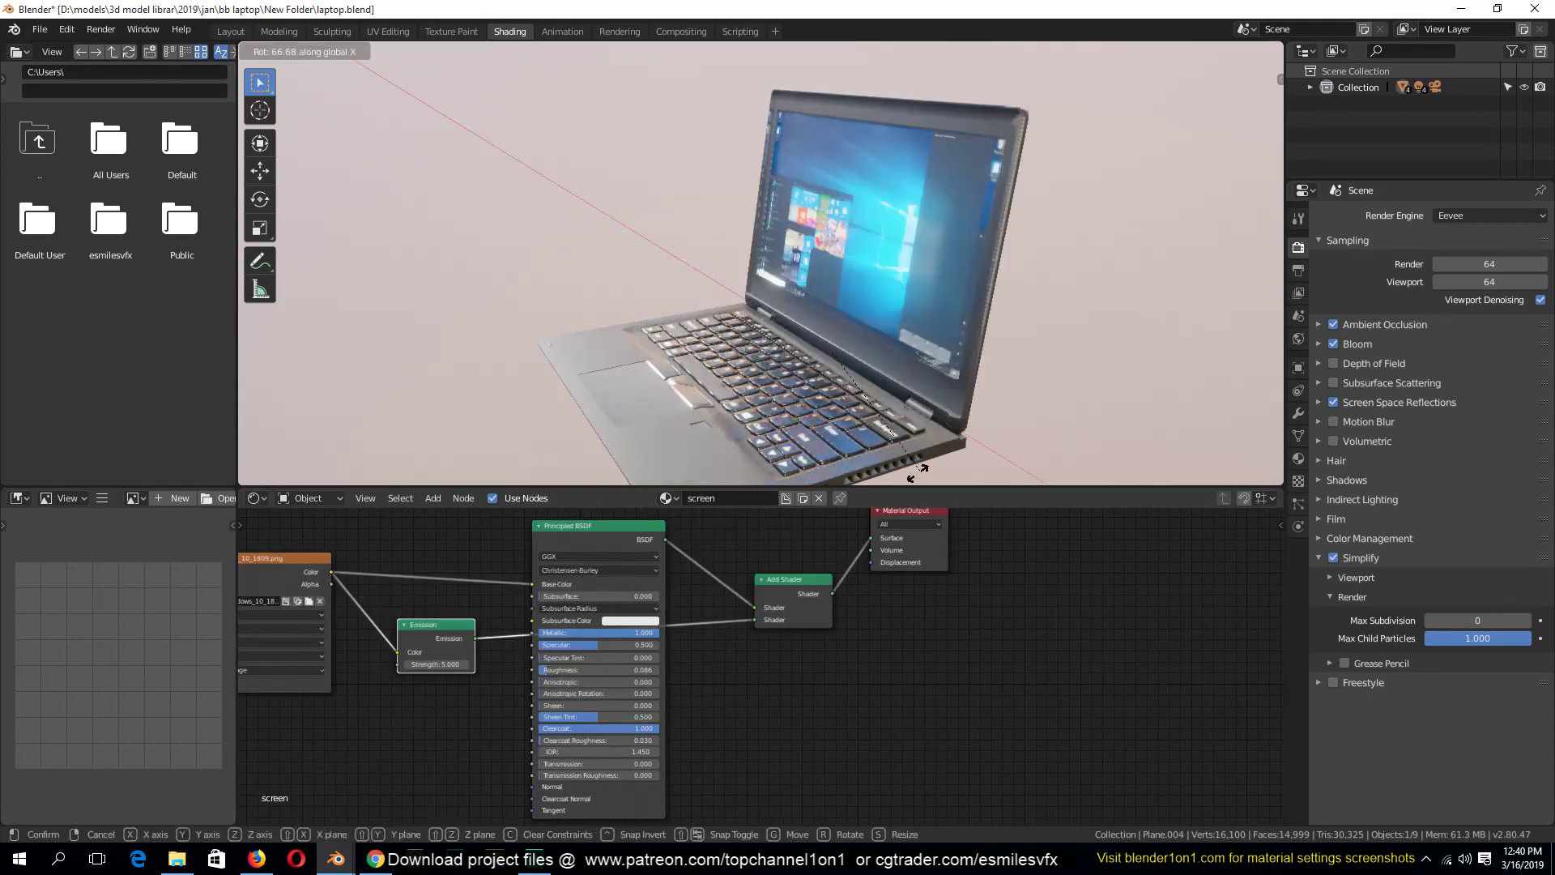
left_click(917, 473)
Turn on the viewport overlays in the laptop scene and deselect everything
middle_click_drag(879, 425, 849, 187)
scroll(849, 188, "down", 4)
scroll(823, 207, "up", 4)
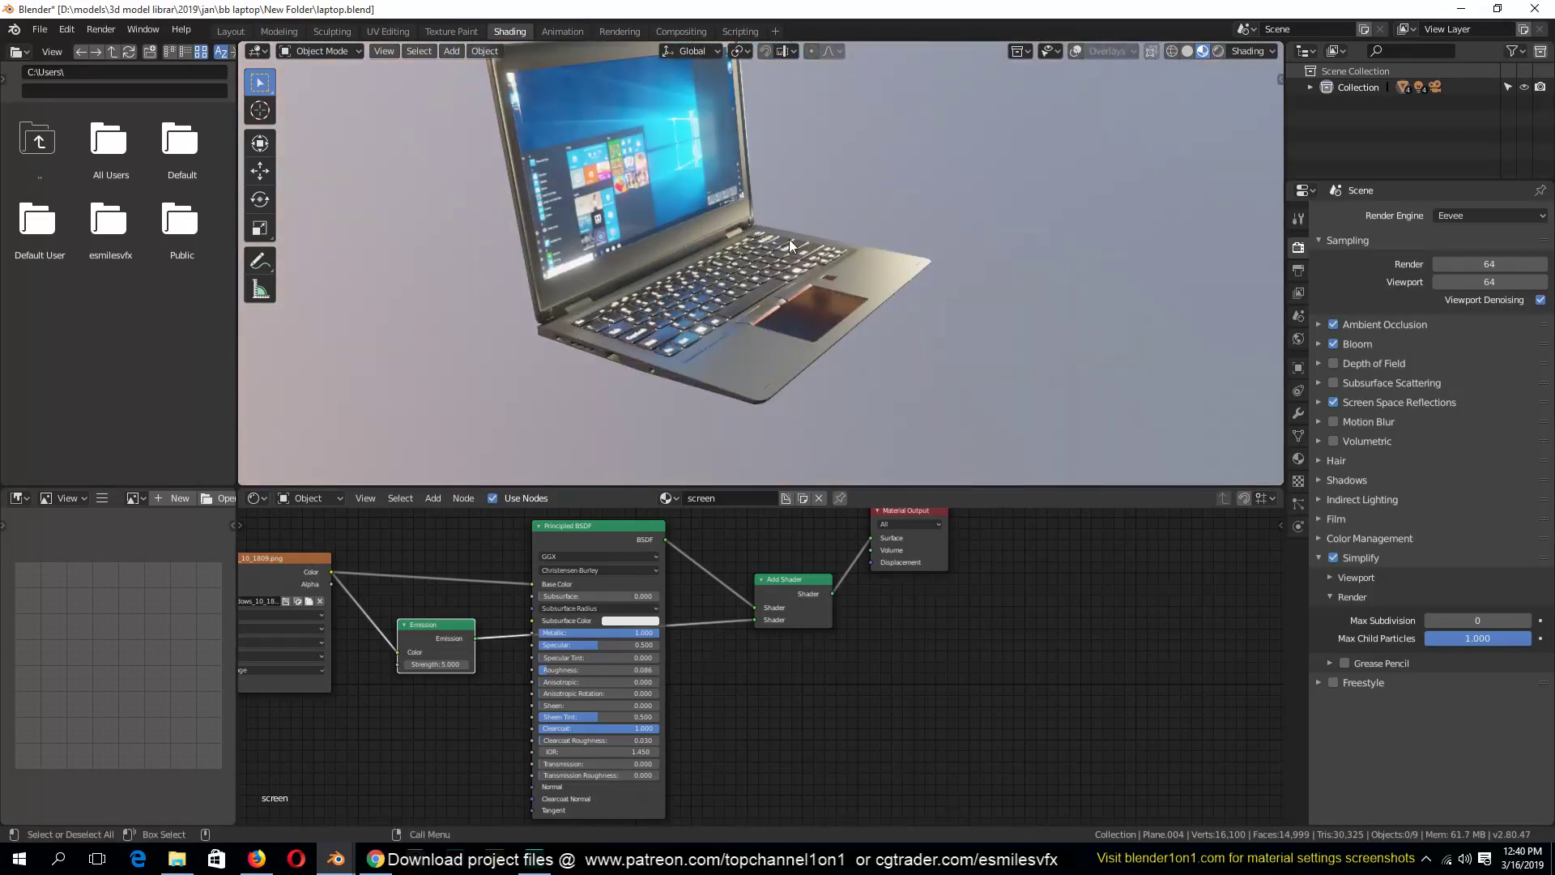
scroll(789, 240, "down", 5)
key("b")
left_click_drag(667, 157, 932, 381)
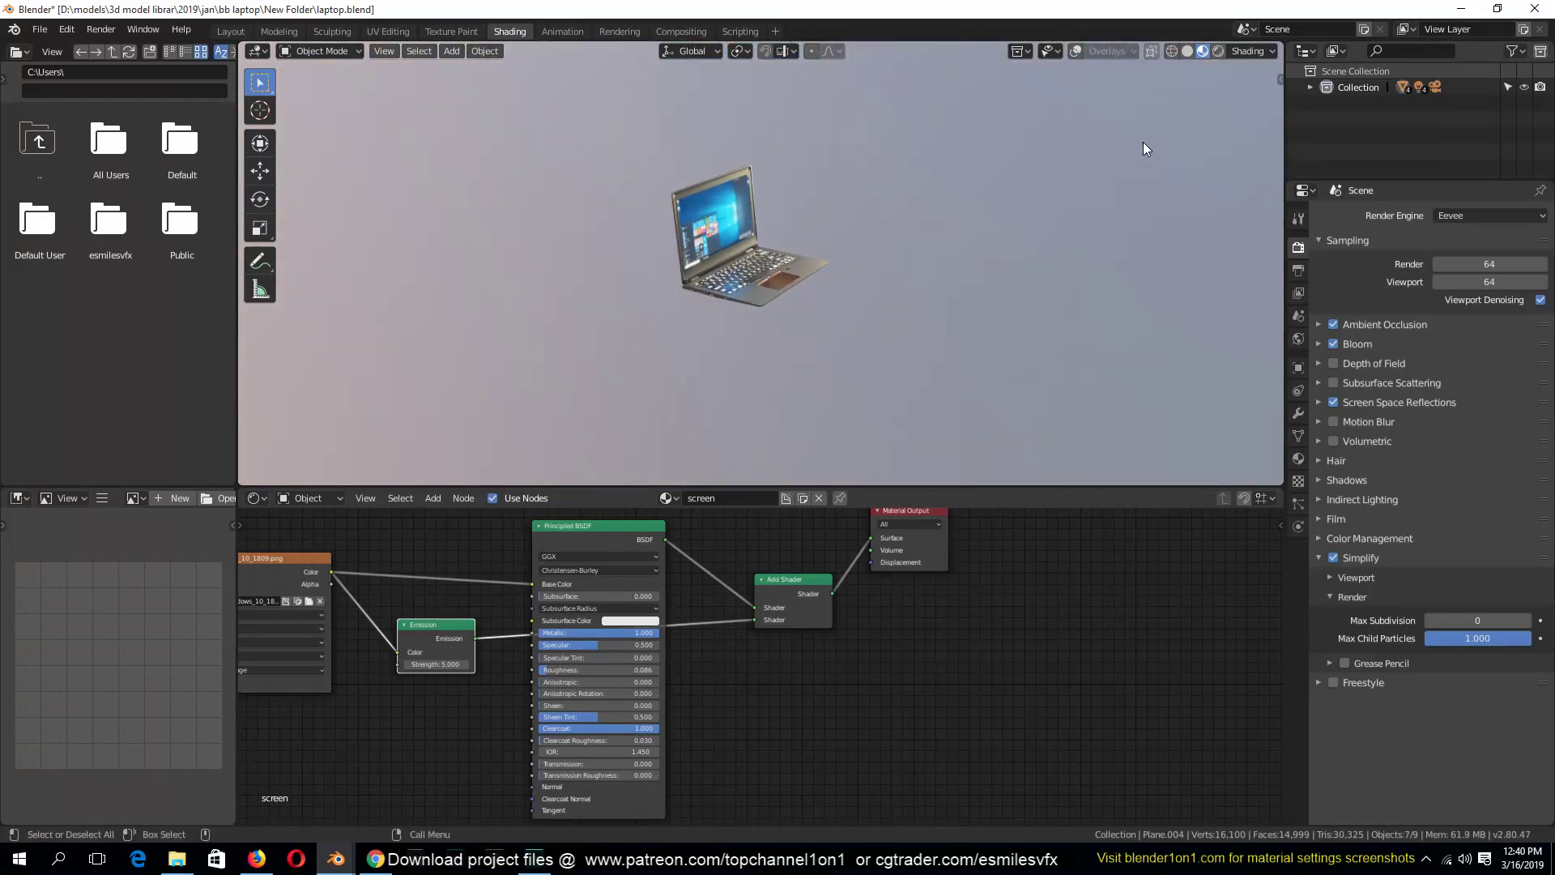
left_click(1103, 51)
key("alt+a")
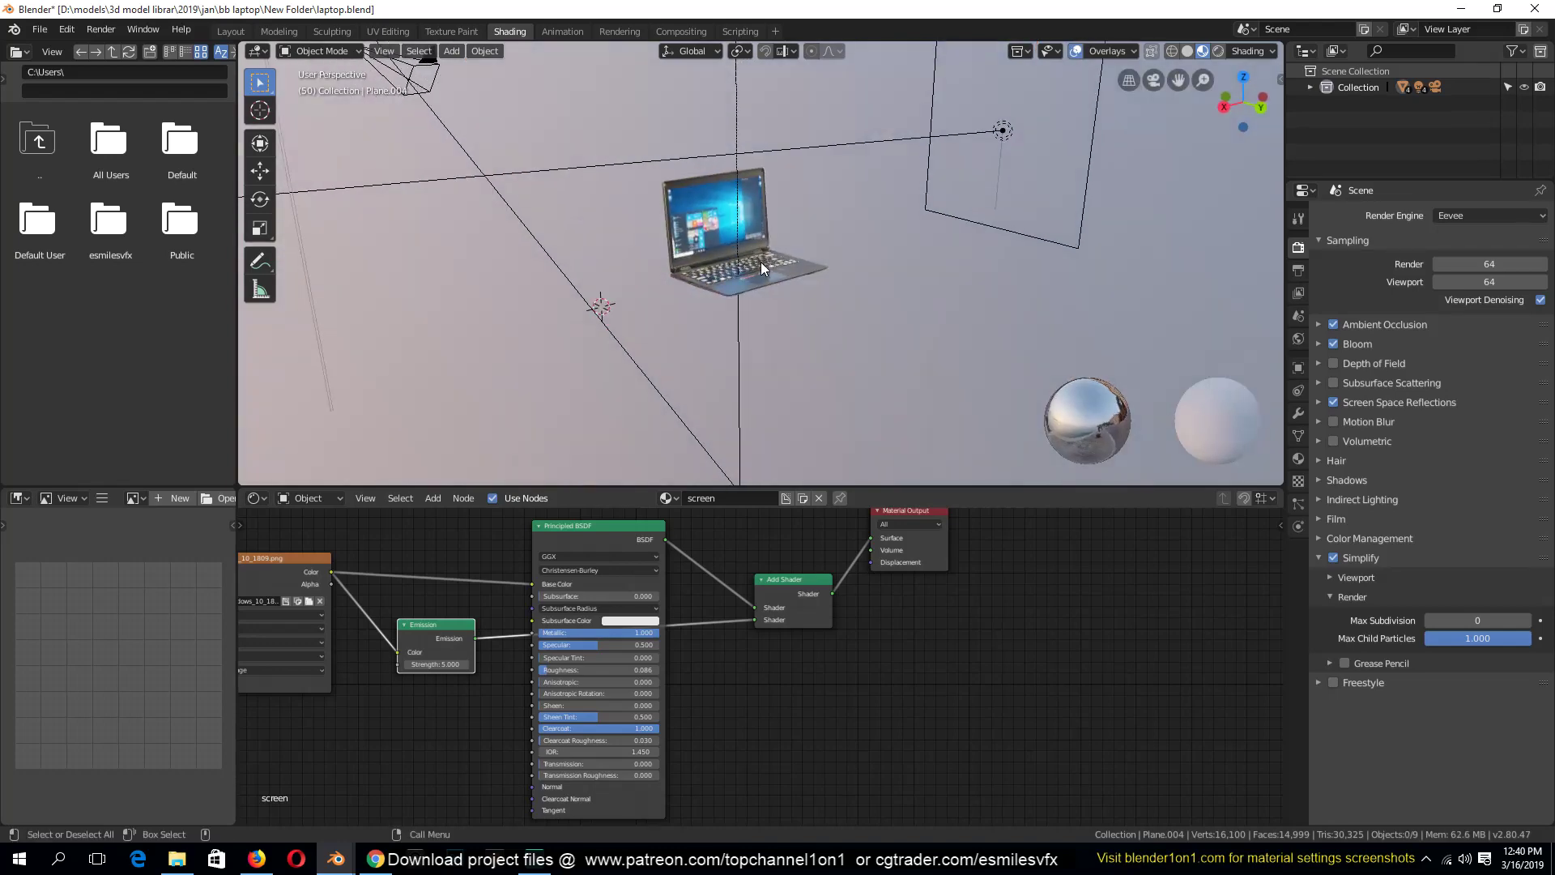
Box-select all parts of the laptop and copy them
middle_click_drag(730, 241, 672, 237)
key("b")
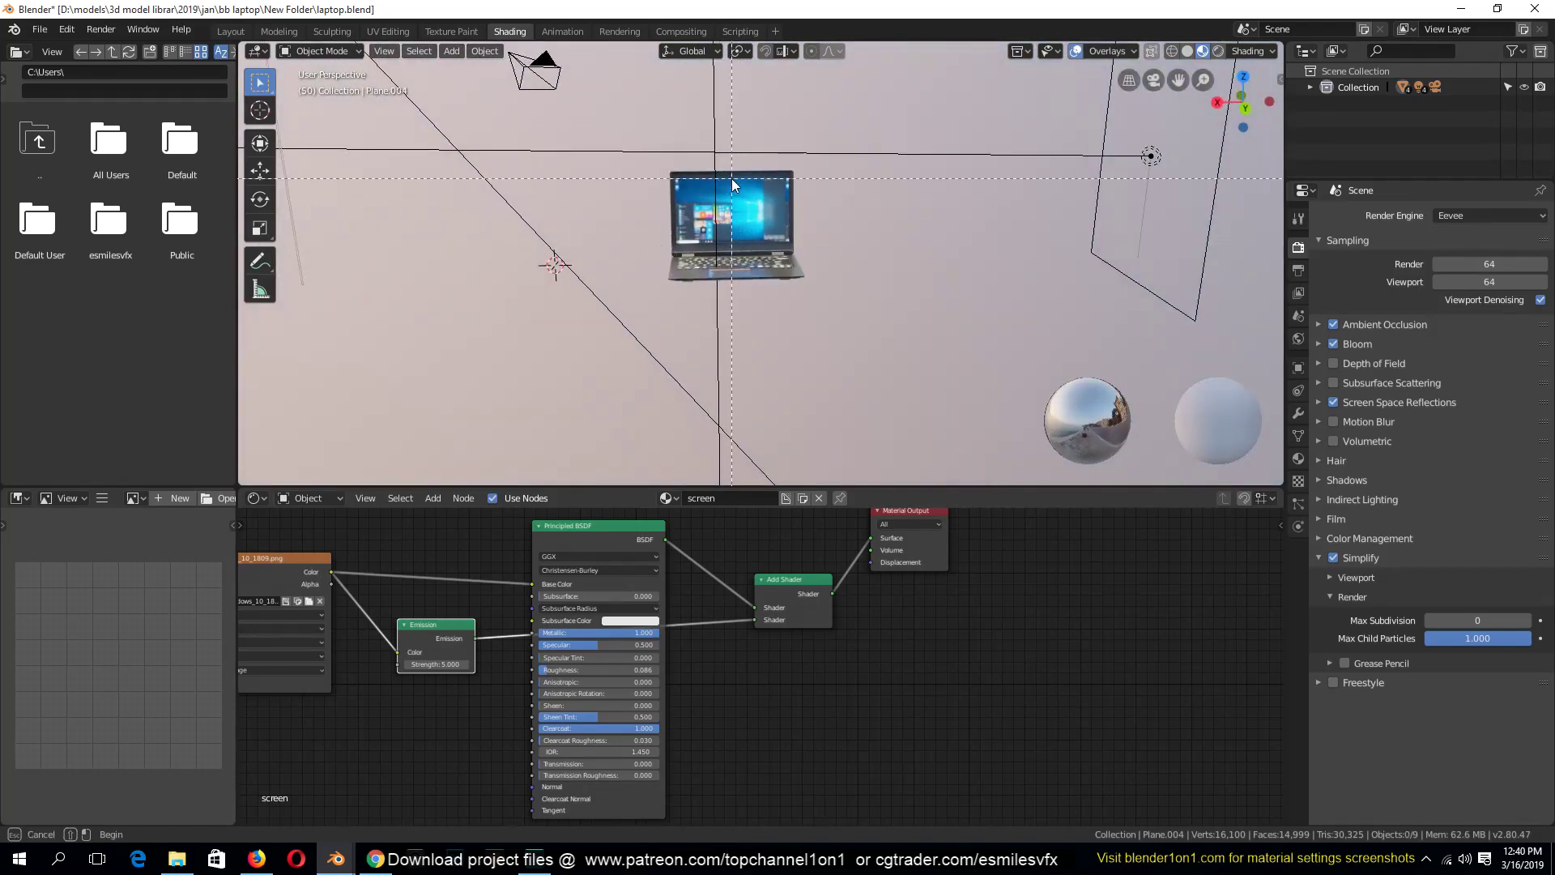
left_click_drag(732, 178, 823, 321)
key("g")
right_click(864, 405)
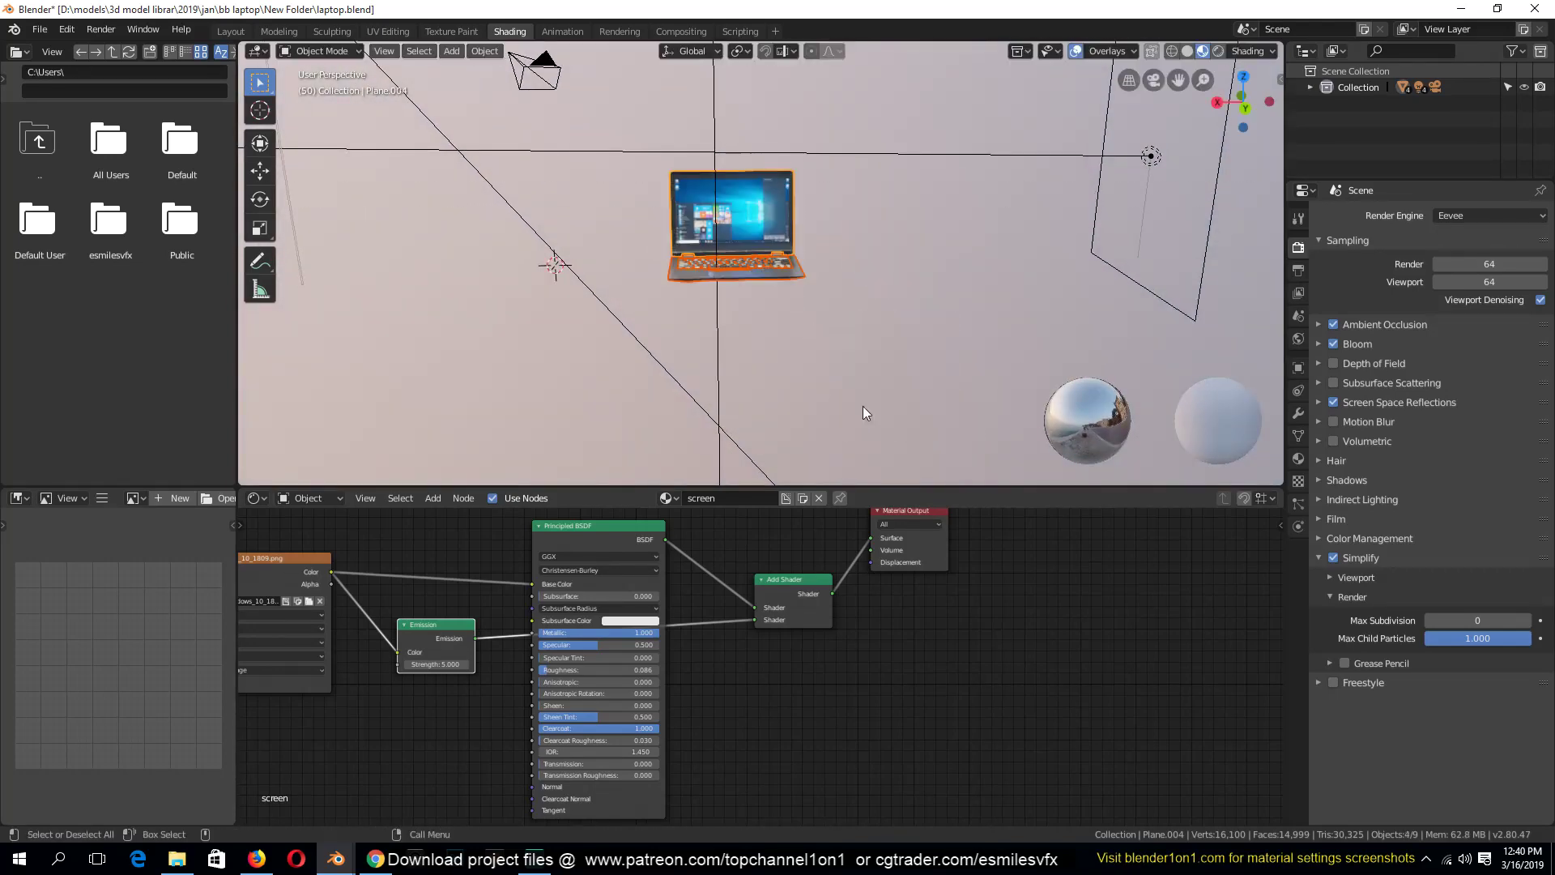
key("ctrl+c")
Switch the laptop viewport to solid shading
key("z")
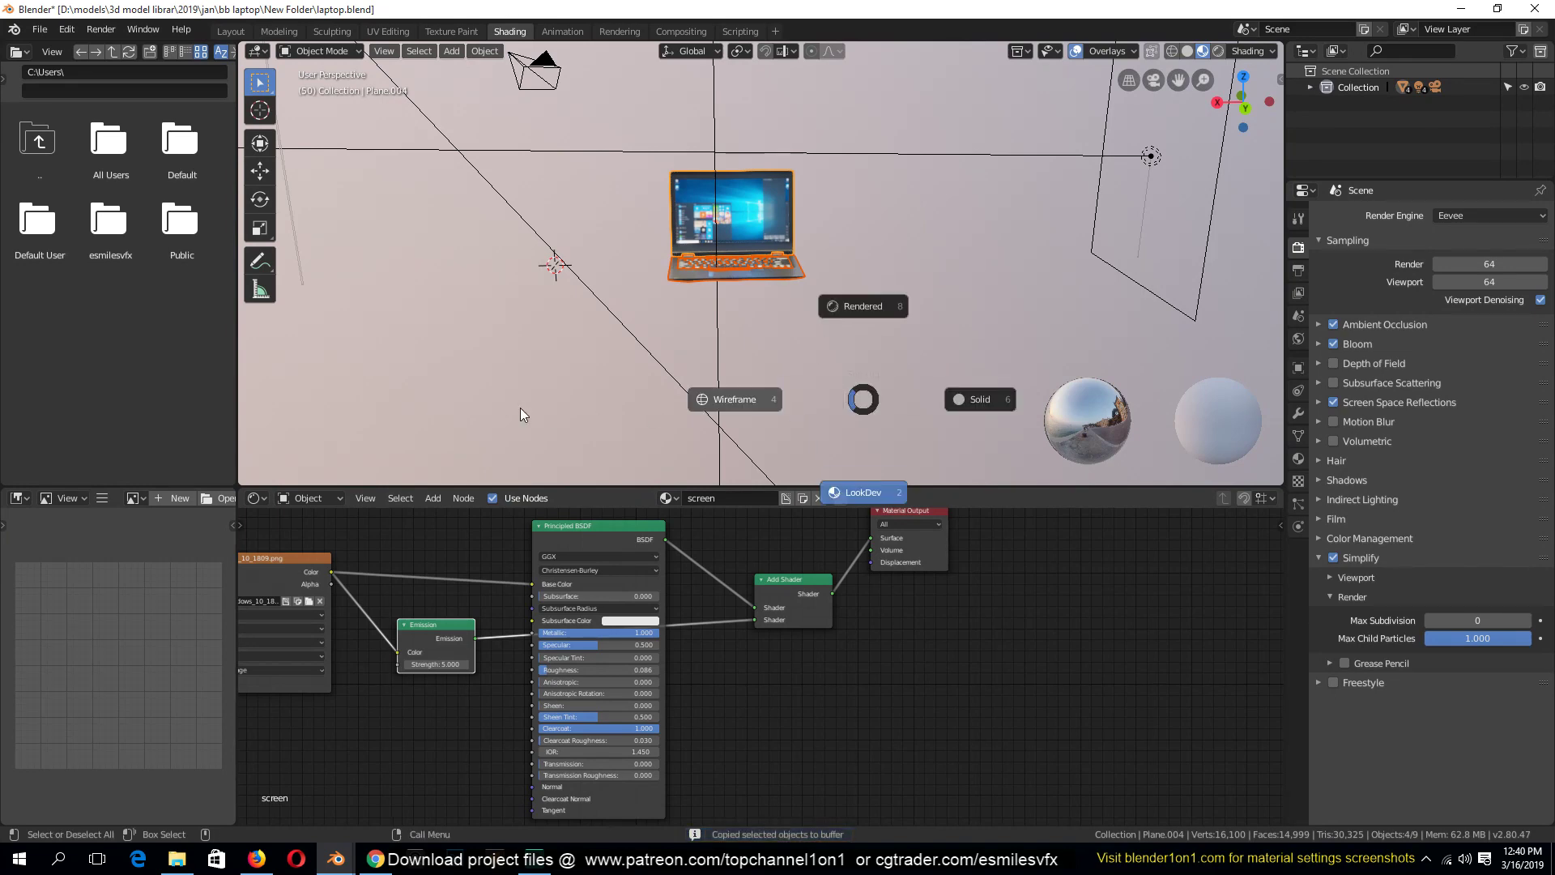
left_click(520, 406)
mouse_move(700, 356)
middle_mouse_down()
mouse_move(835, 428)
mouse_move(713, 361)
middle_mouse_up()
key("z")
left_click(891, 350)
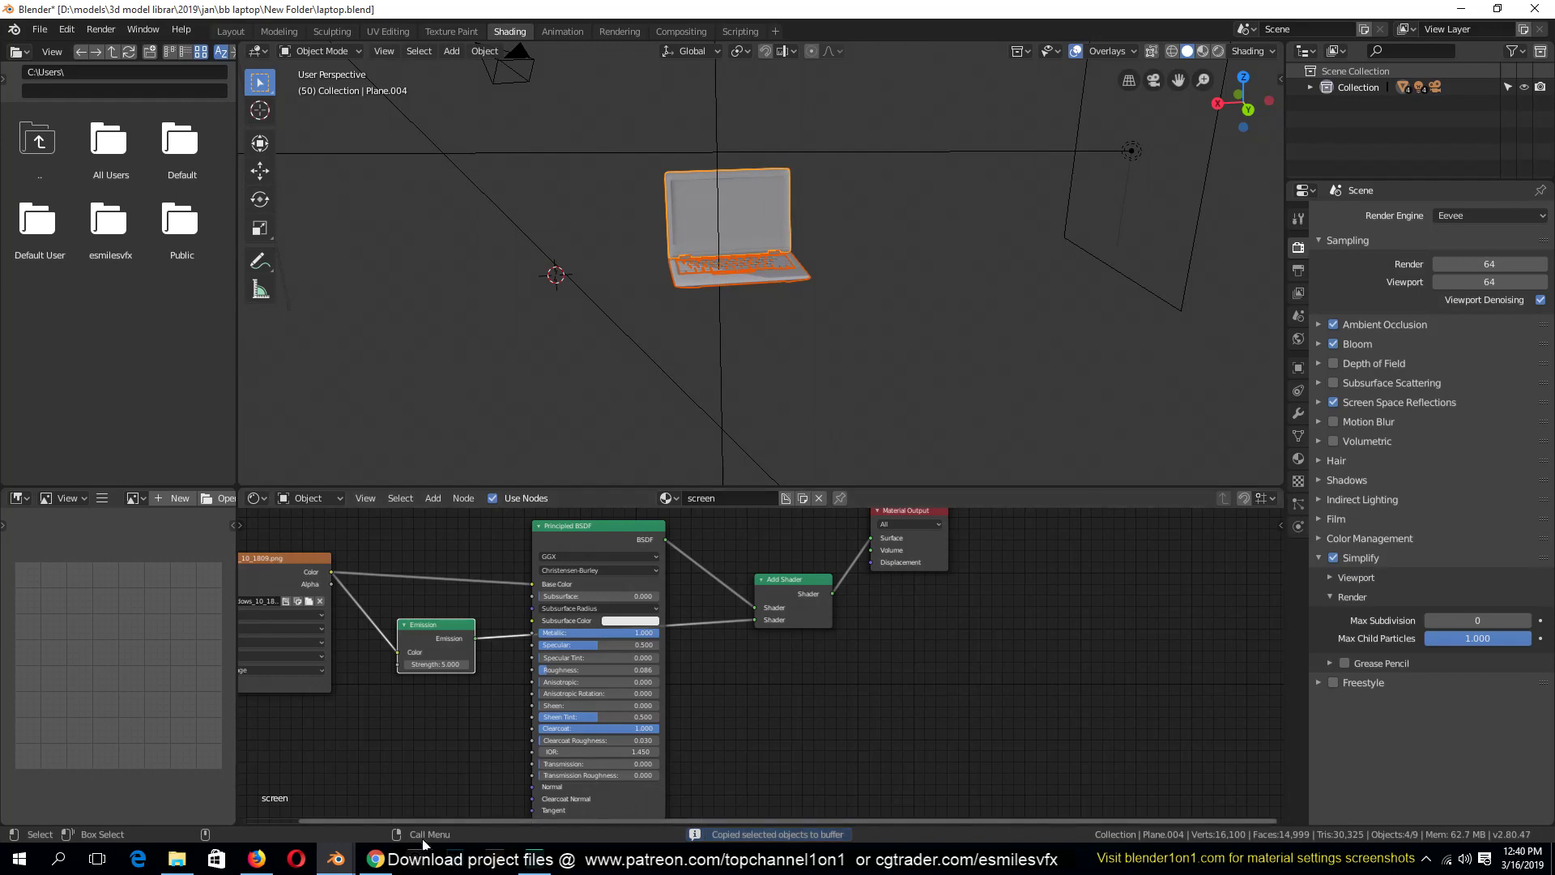
Switch to the Blender window with video edting.blend, paste the laptop into its scene and select the laptop's keyboard base
mouse_move(334, 858)
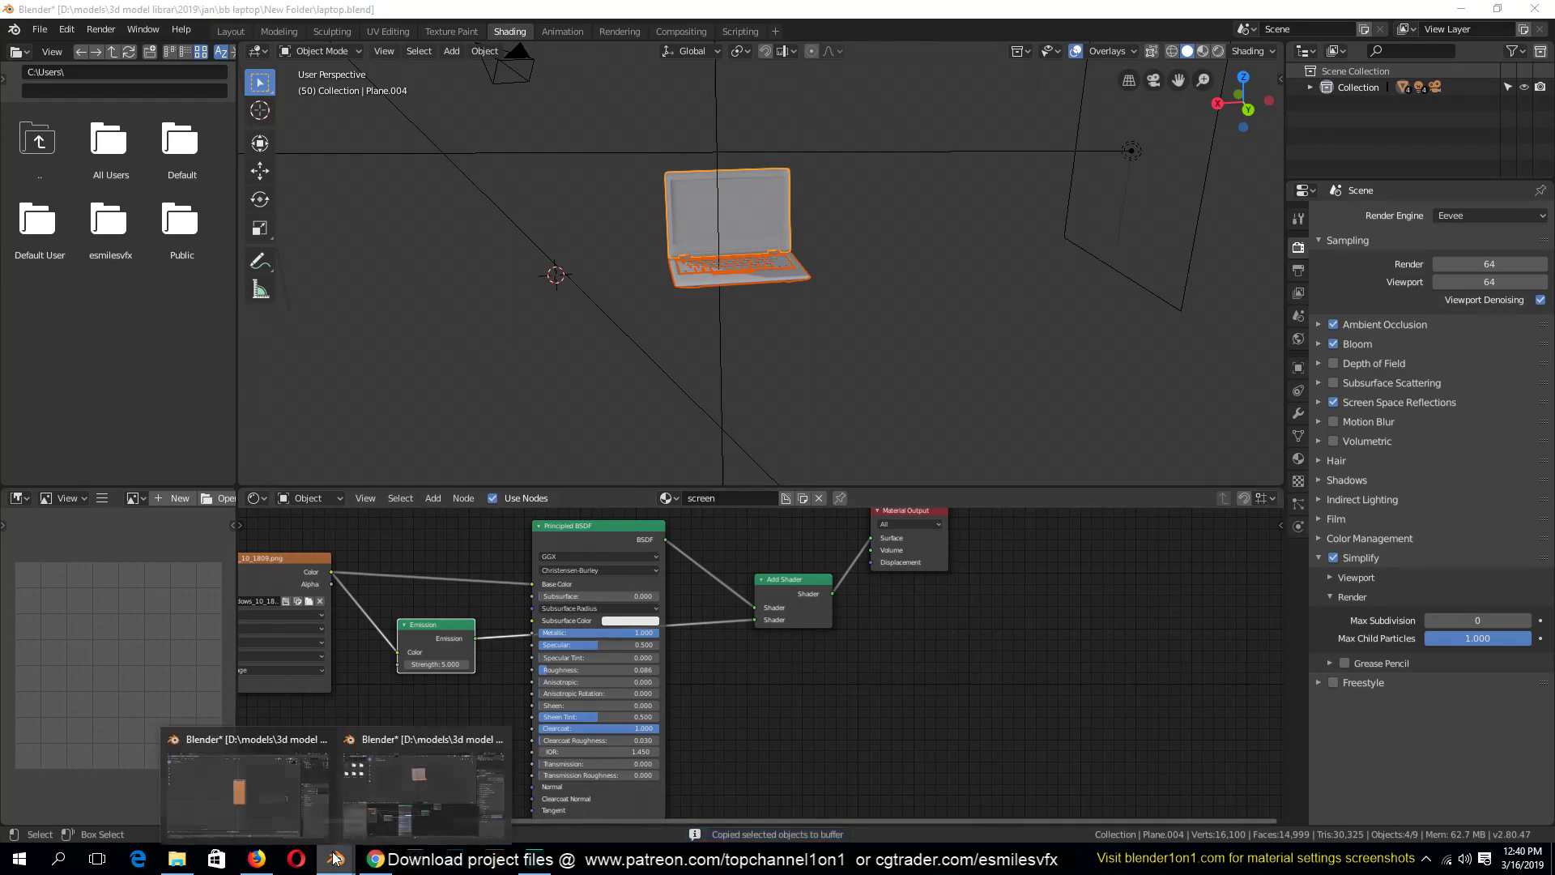
left_click(294, 780)
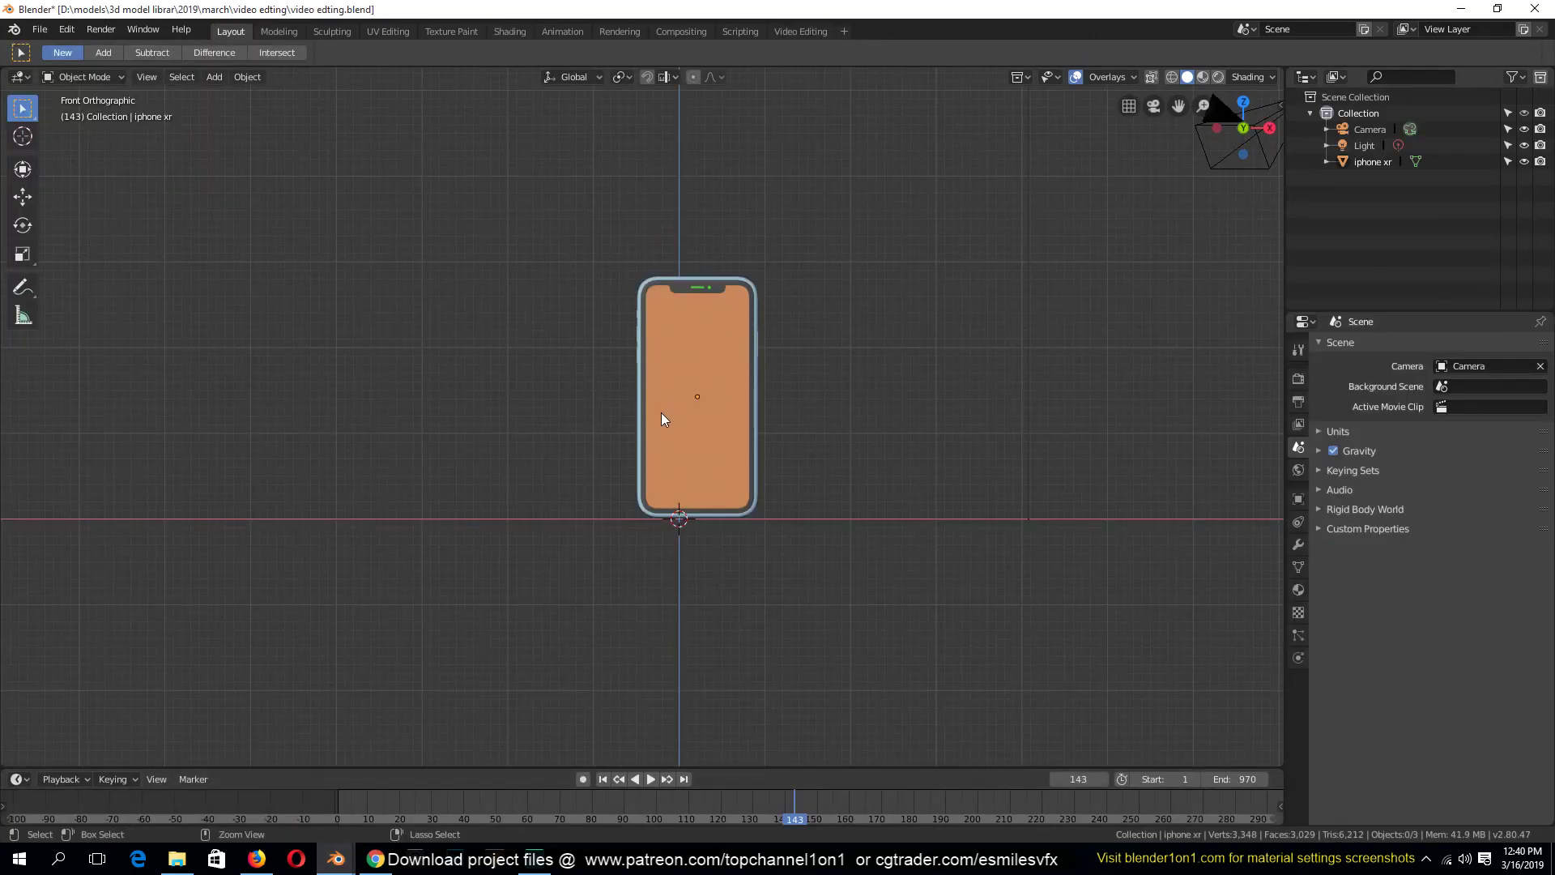
key("ctrl+v")
middle_click_drag(745, 343, 712, 405)
left_click(524, 410)
key("g")
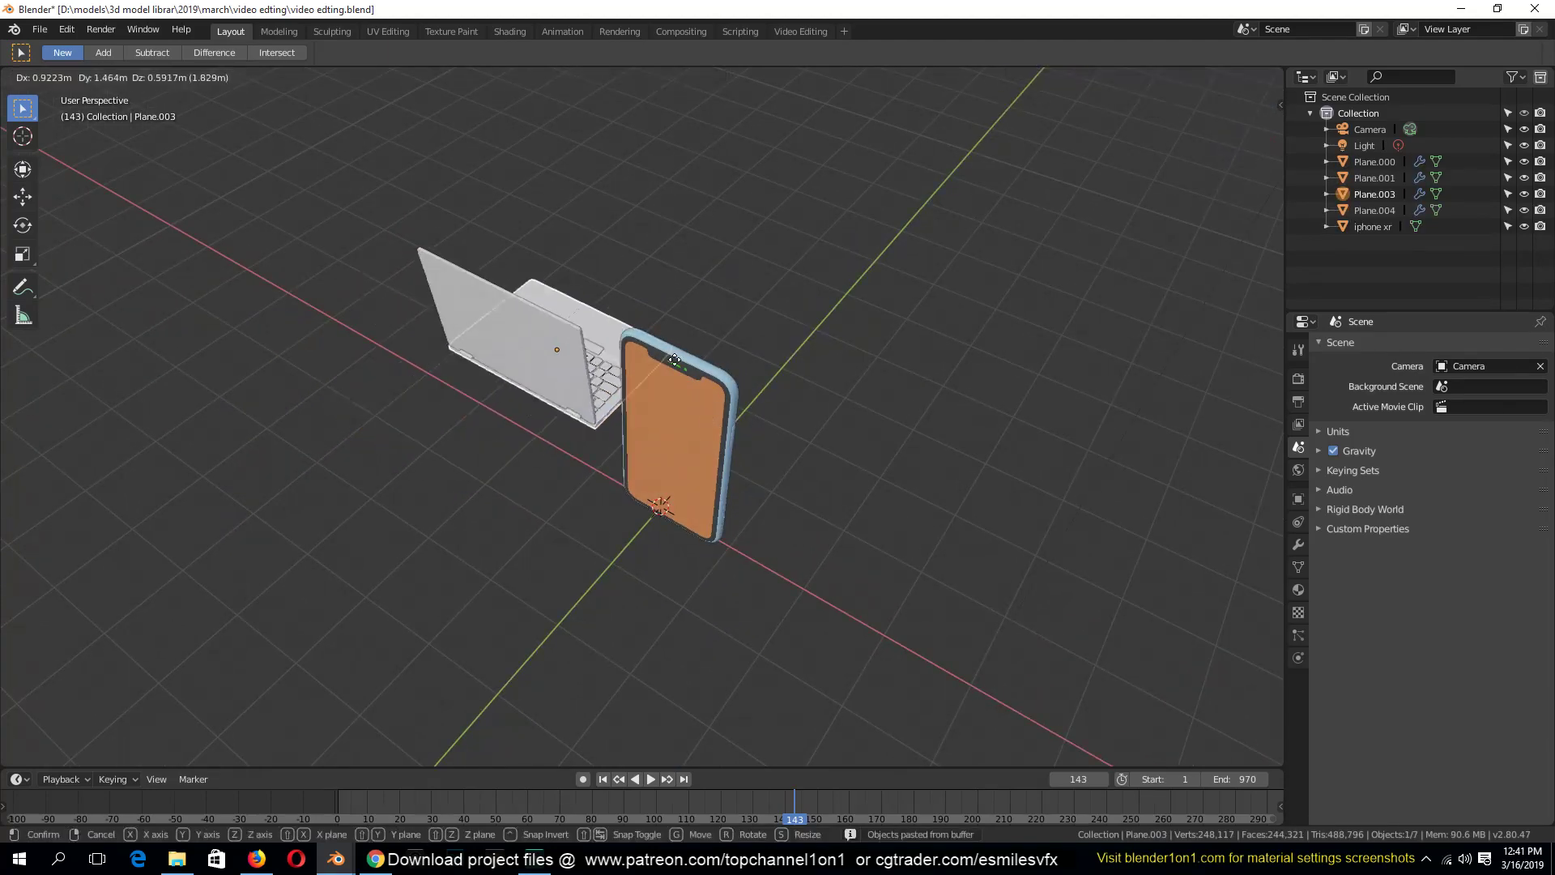
right_click(648, 368)
key("g")
right_click(645, 314)
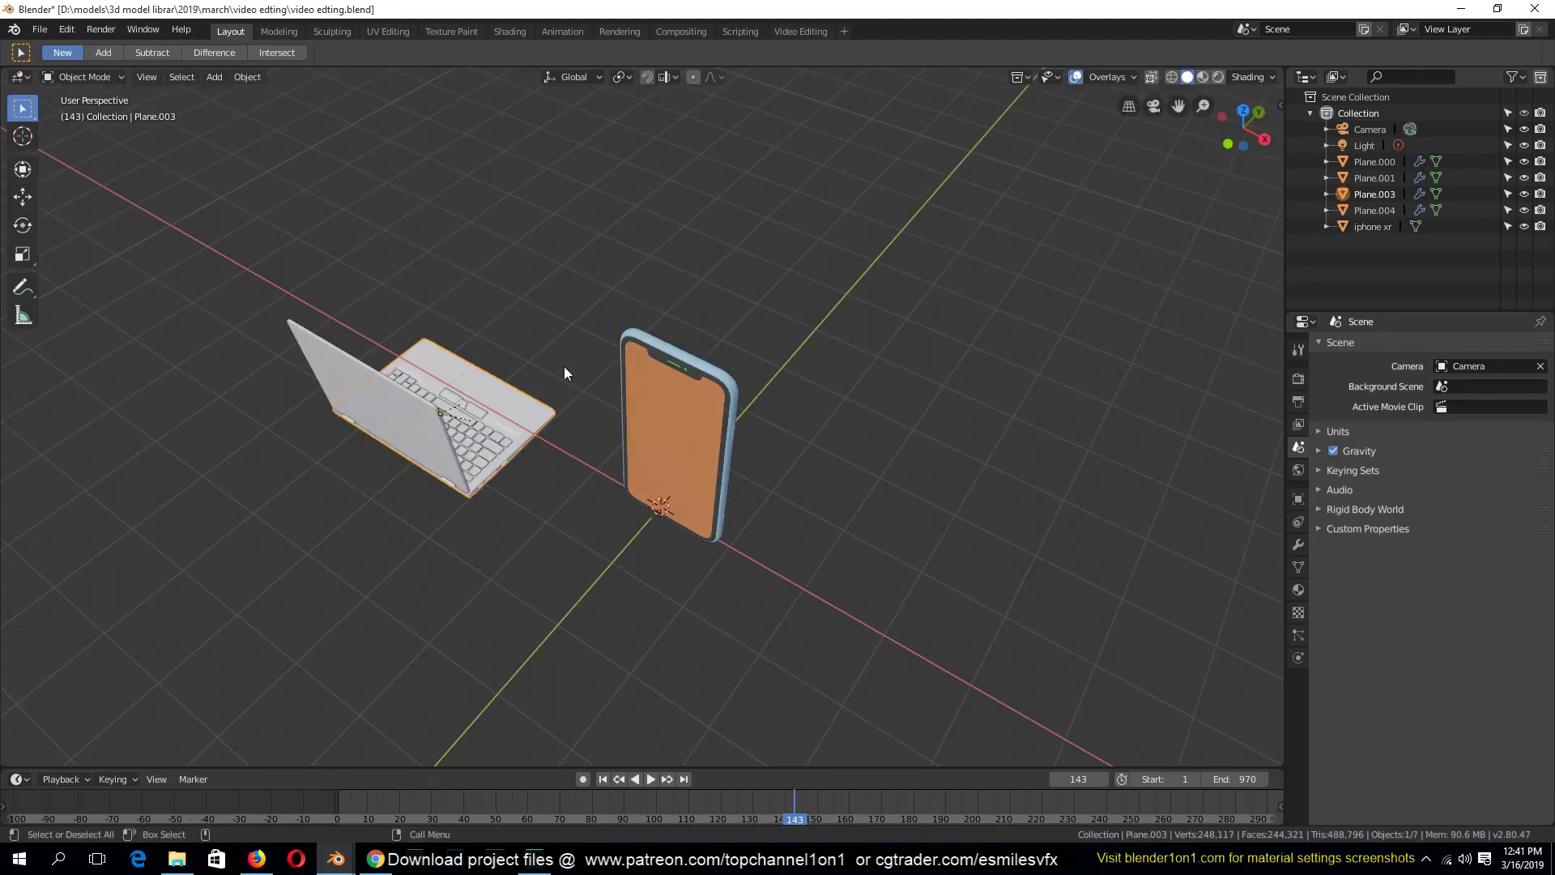
key("g")
right_click(627, 364)
Clear the laptop's location and, in top view, move it clear of the phone toward negative X
key("KP_7")
key("alt+g")
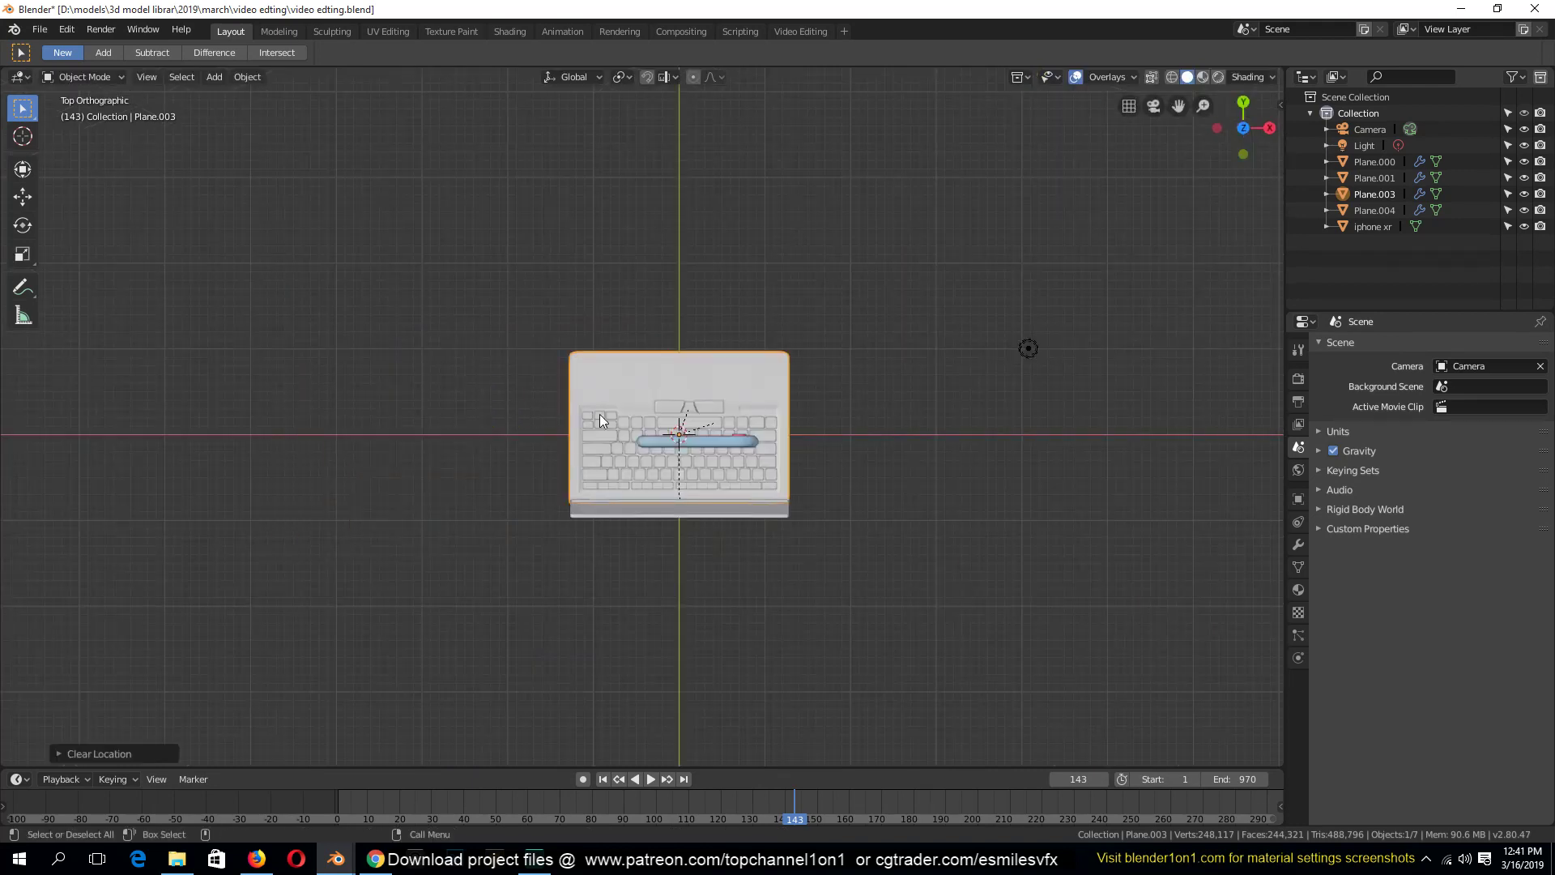
key("g")
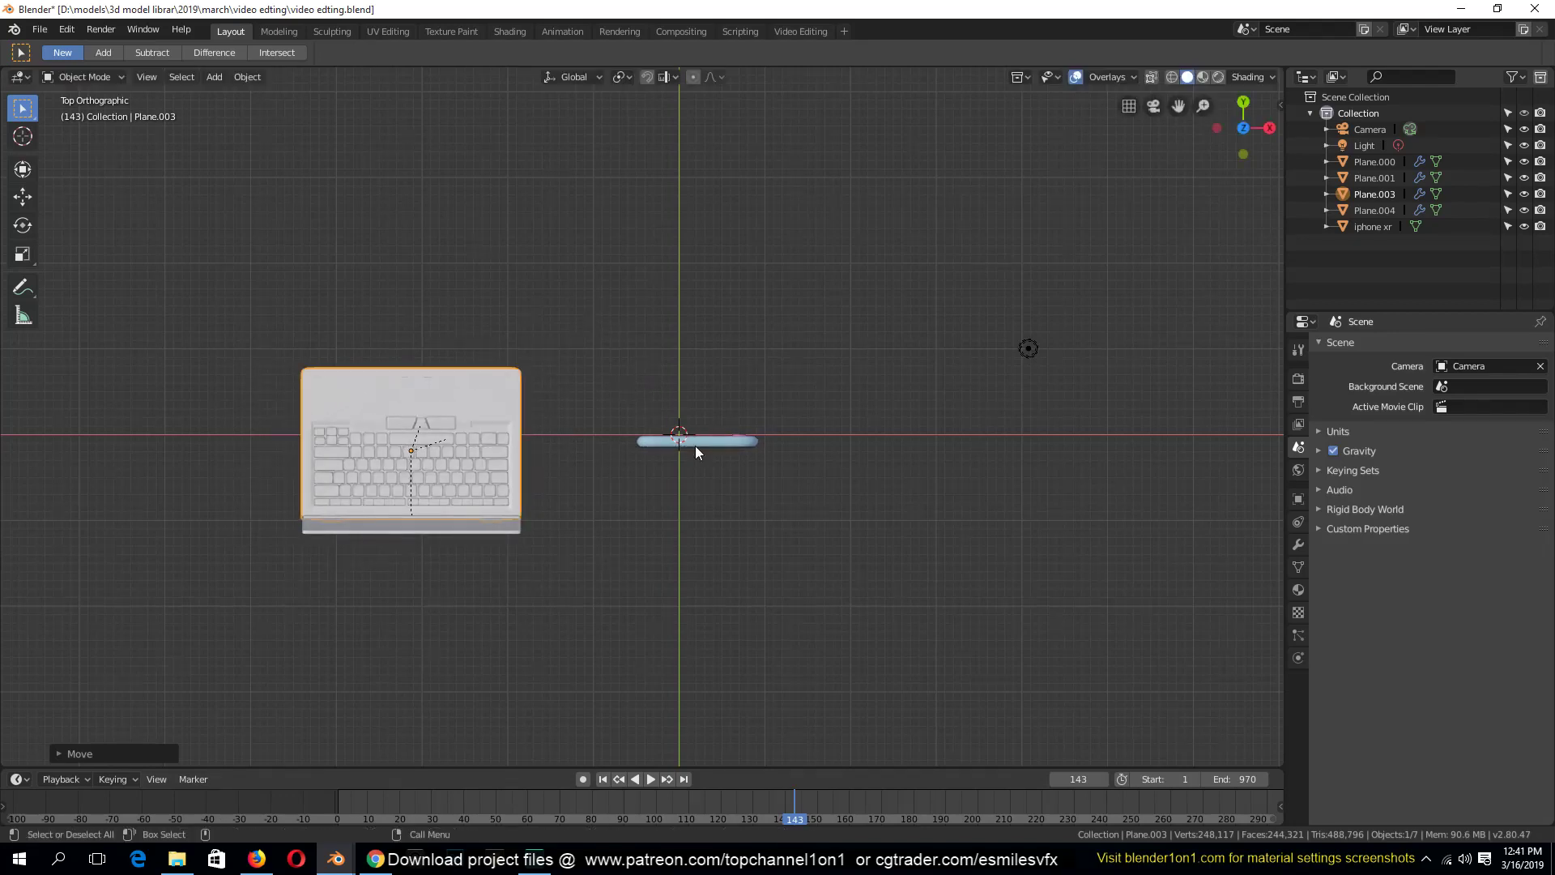
Clear the laptop's rotation and turn it half a turn in right view so the screen points upward
key("alt+r")
key("KP_1")
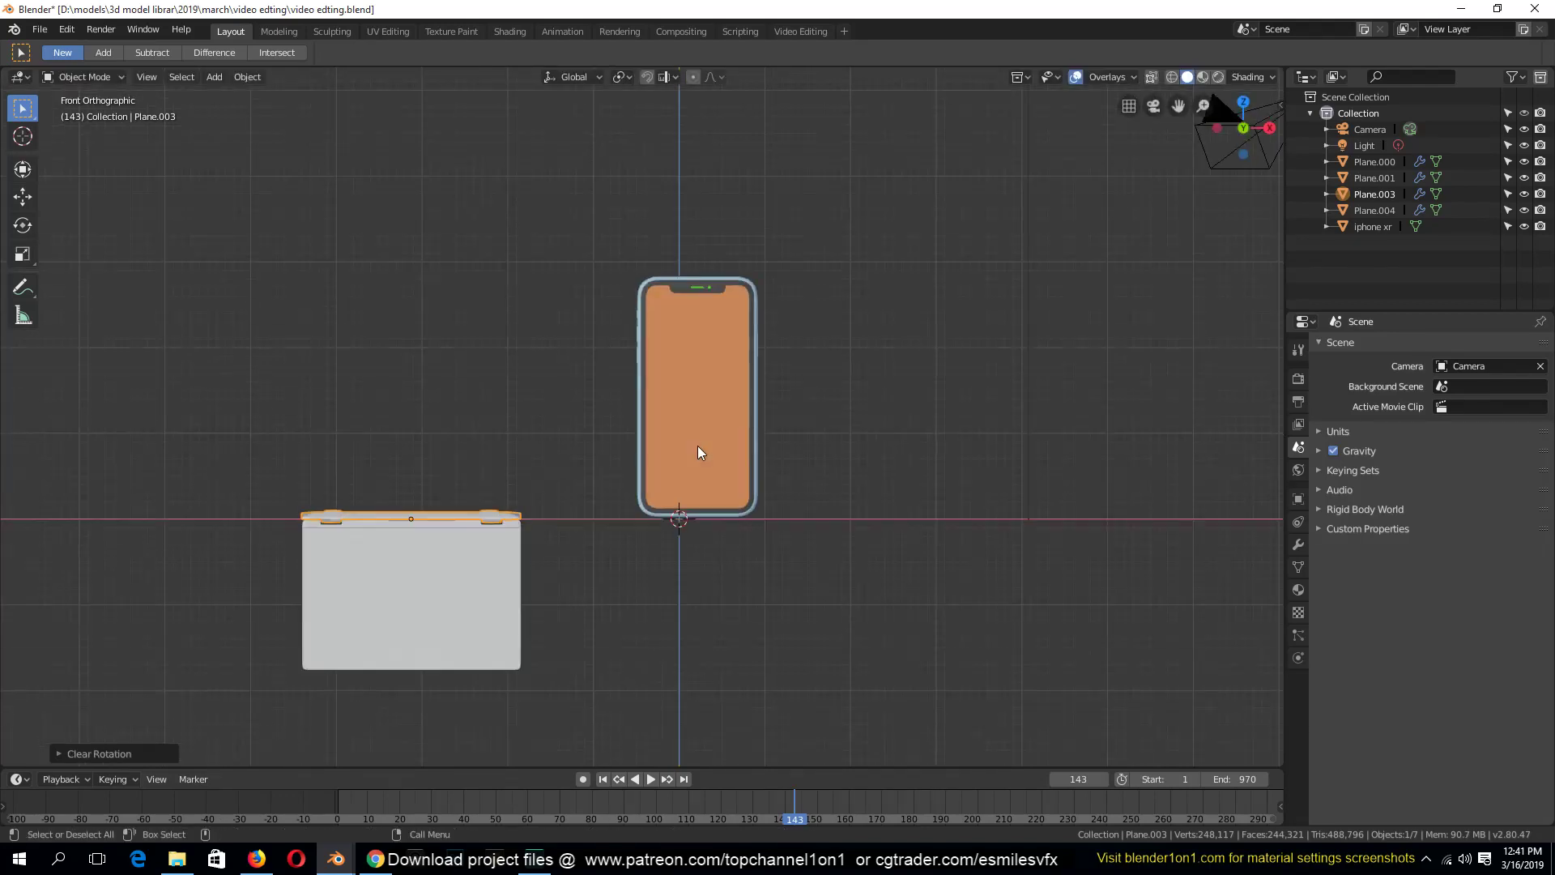
key("KP_3")
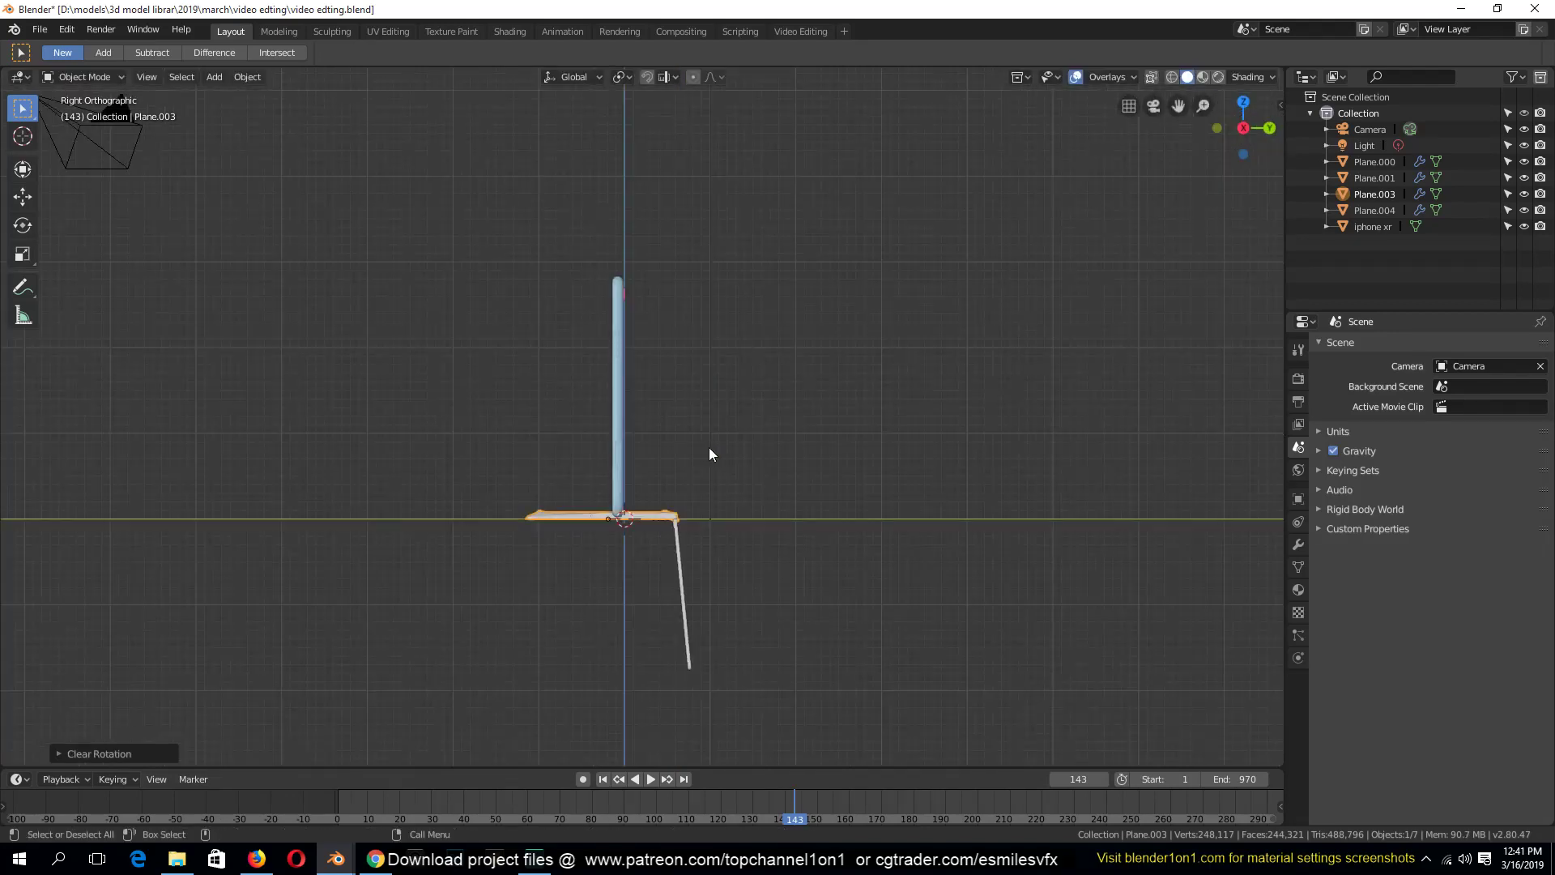
key("r")
left_click(760, 453)
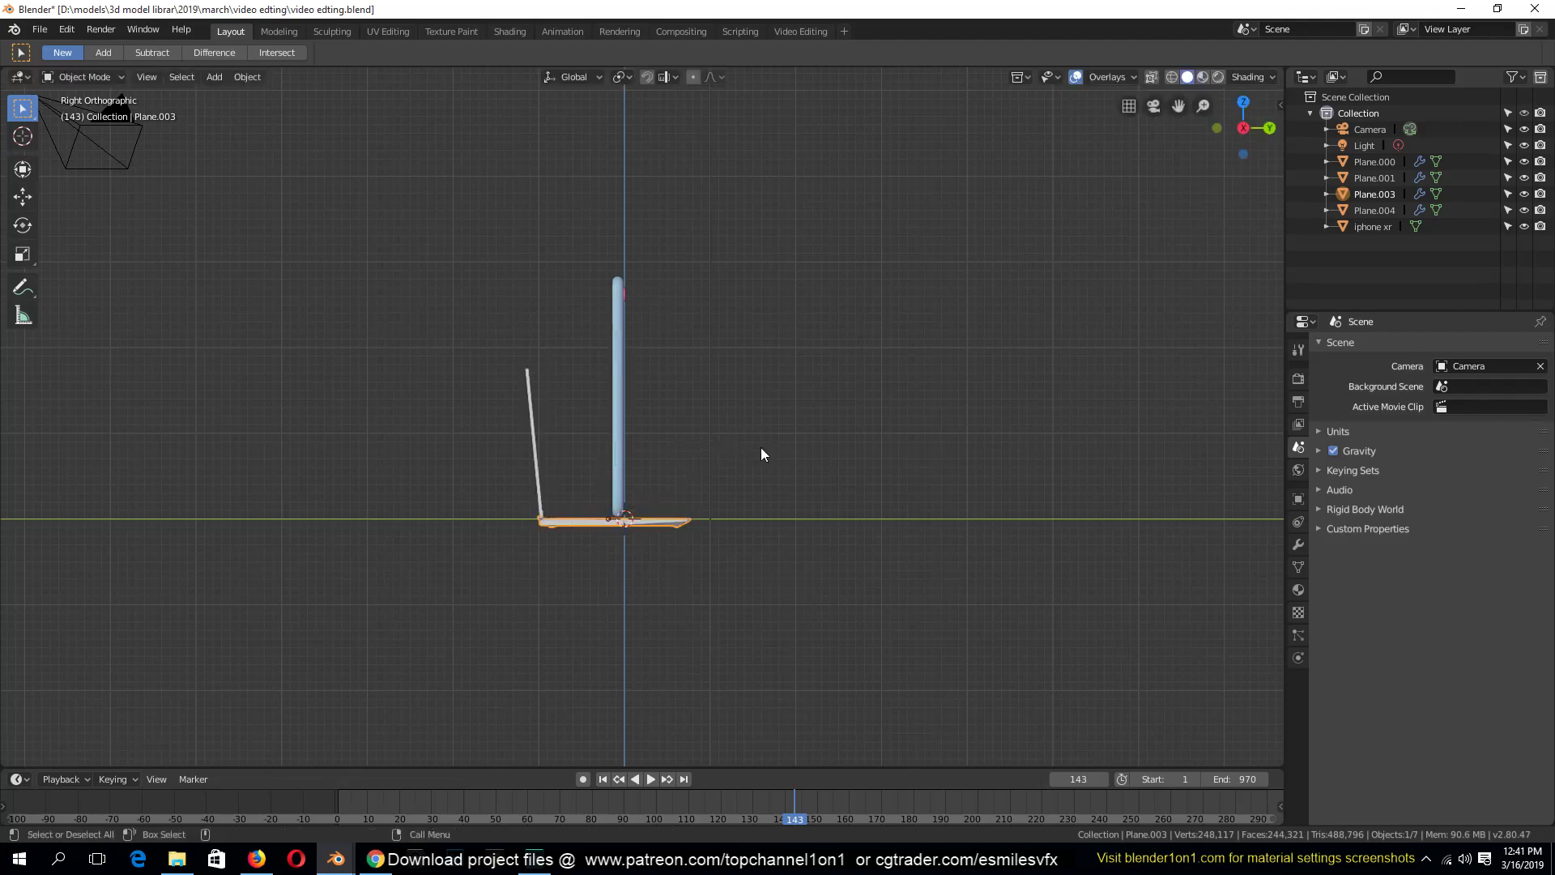
Rotate the laptop 901° about the global Z axis so its display faces the front, and deselect it
type("rz901")
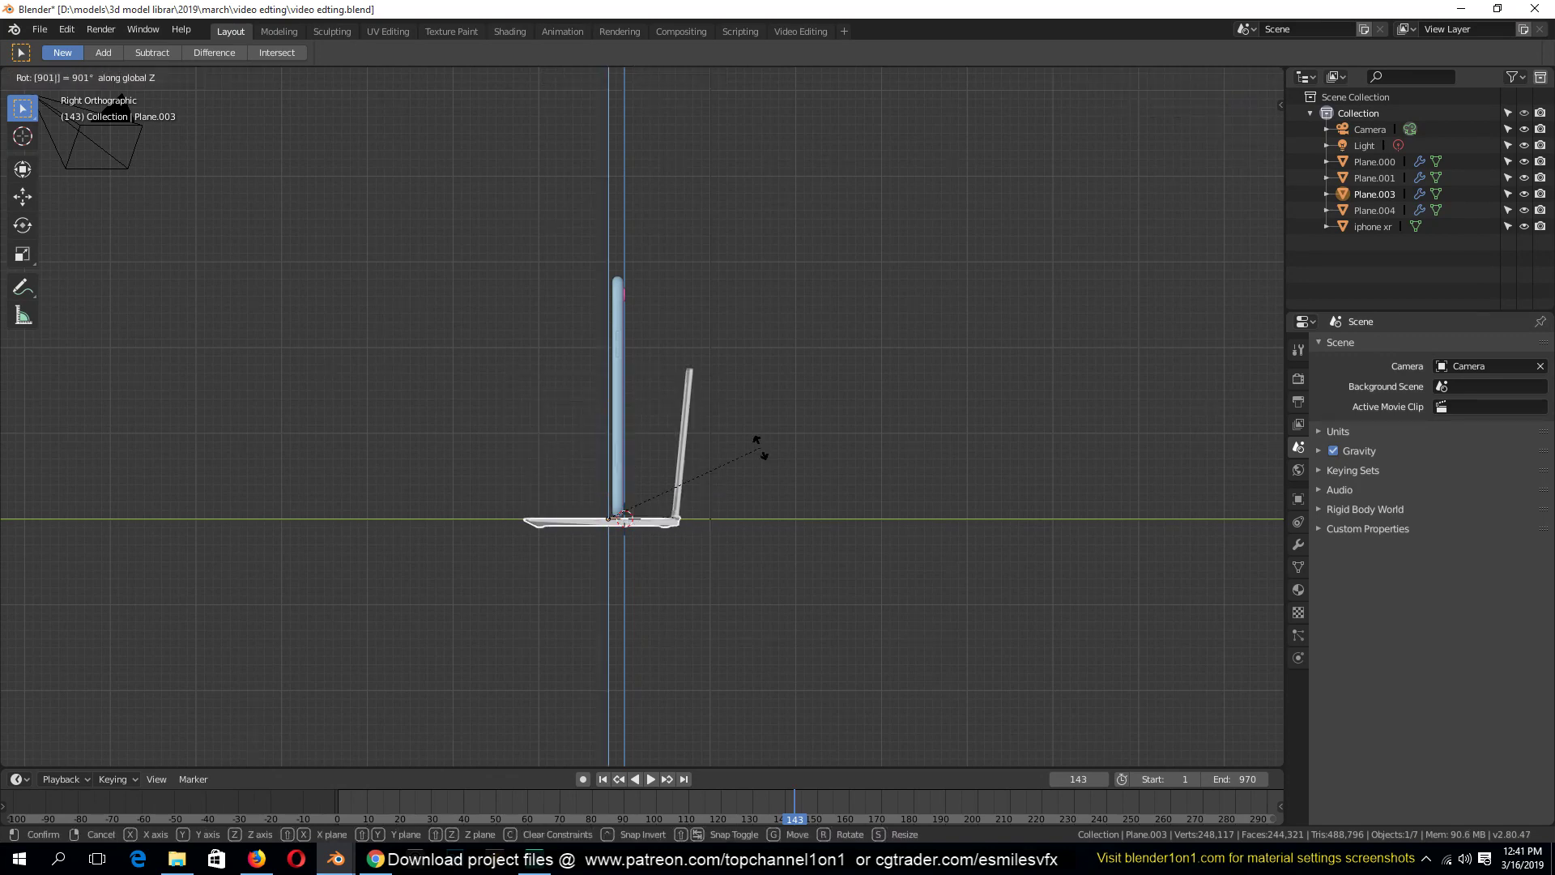
left_click(807, 369)
middle_click_drag(752, 405, 1029, 439)
left_click(565, 424)
middle_click_drag(565, 424, 689, 513, "shift")
scroll(643, 474, "up", 5)
scroll(643, 473, "down", 5)
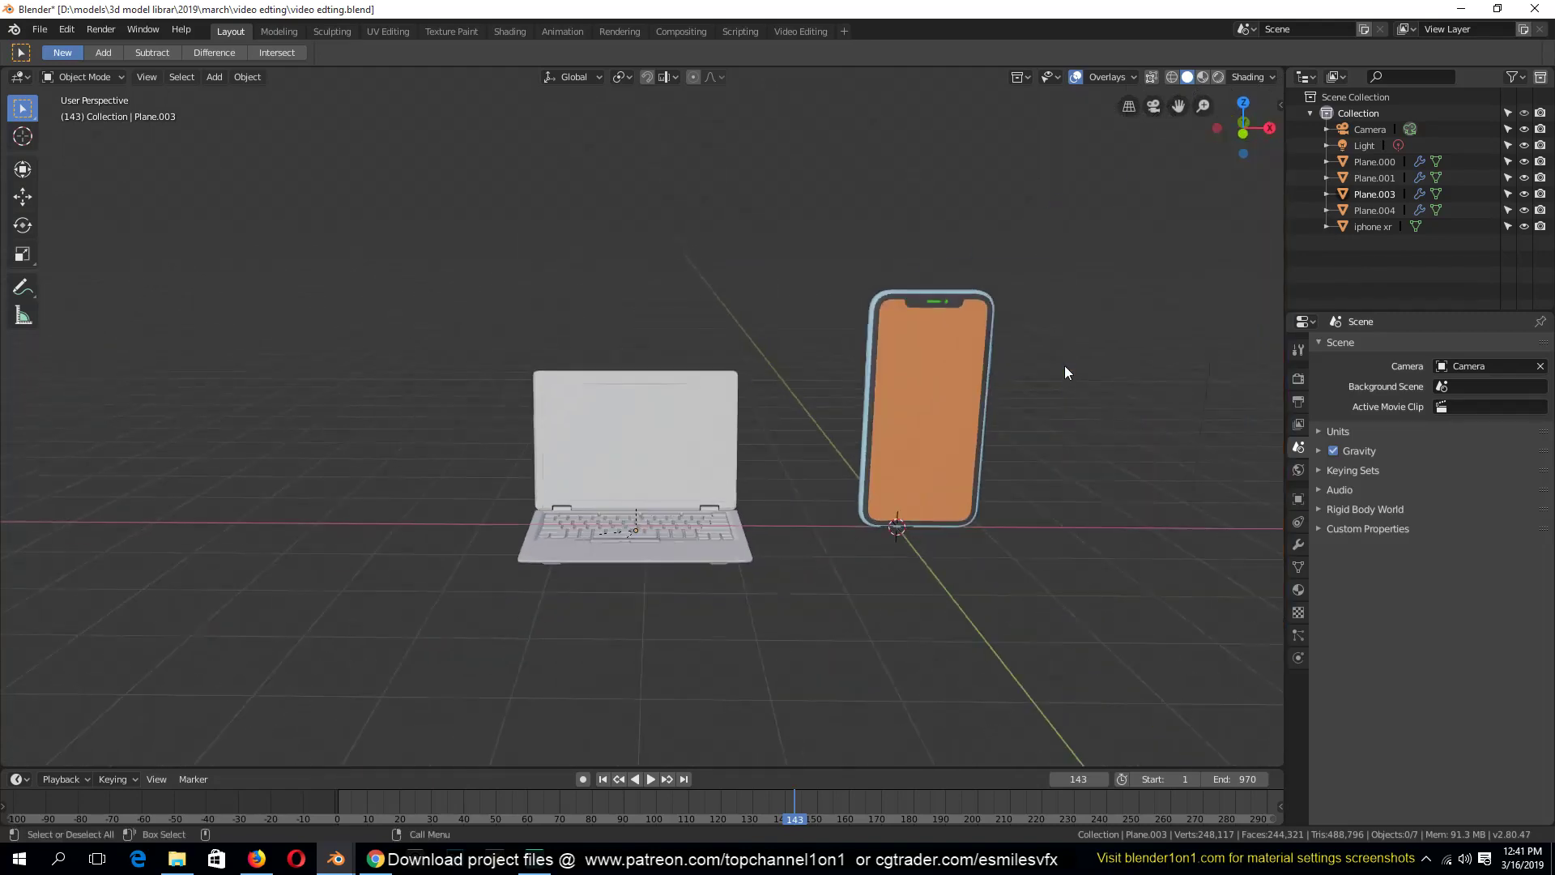
Scale the phone down to about half its size, and hide and unhide it
left_click(958, 382)
key("s")
left_click(1039, 332)
key("h")
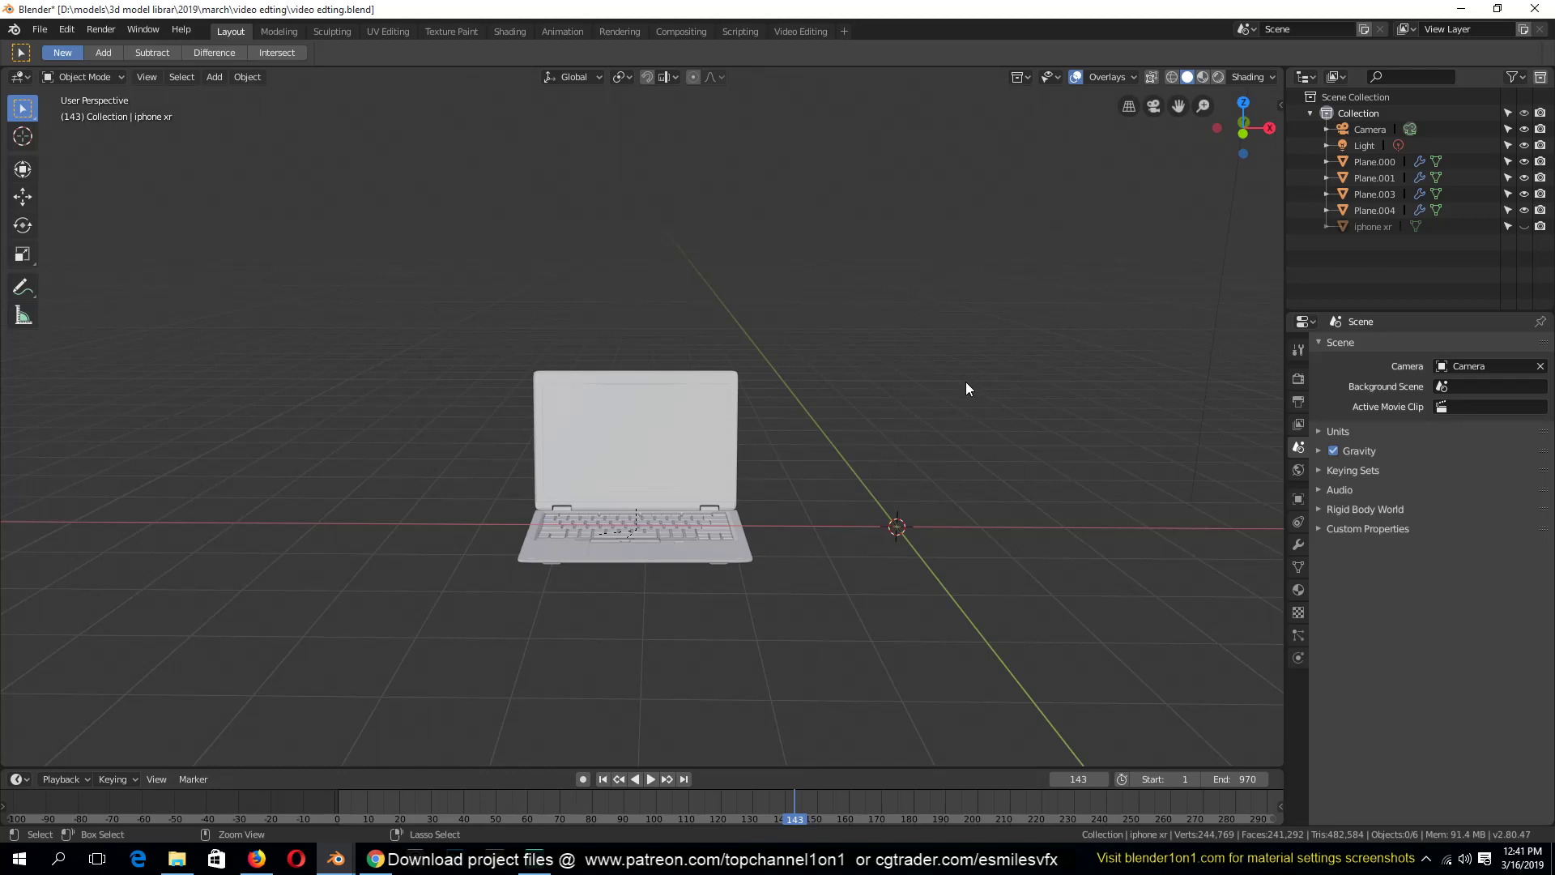
key("alt+h")
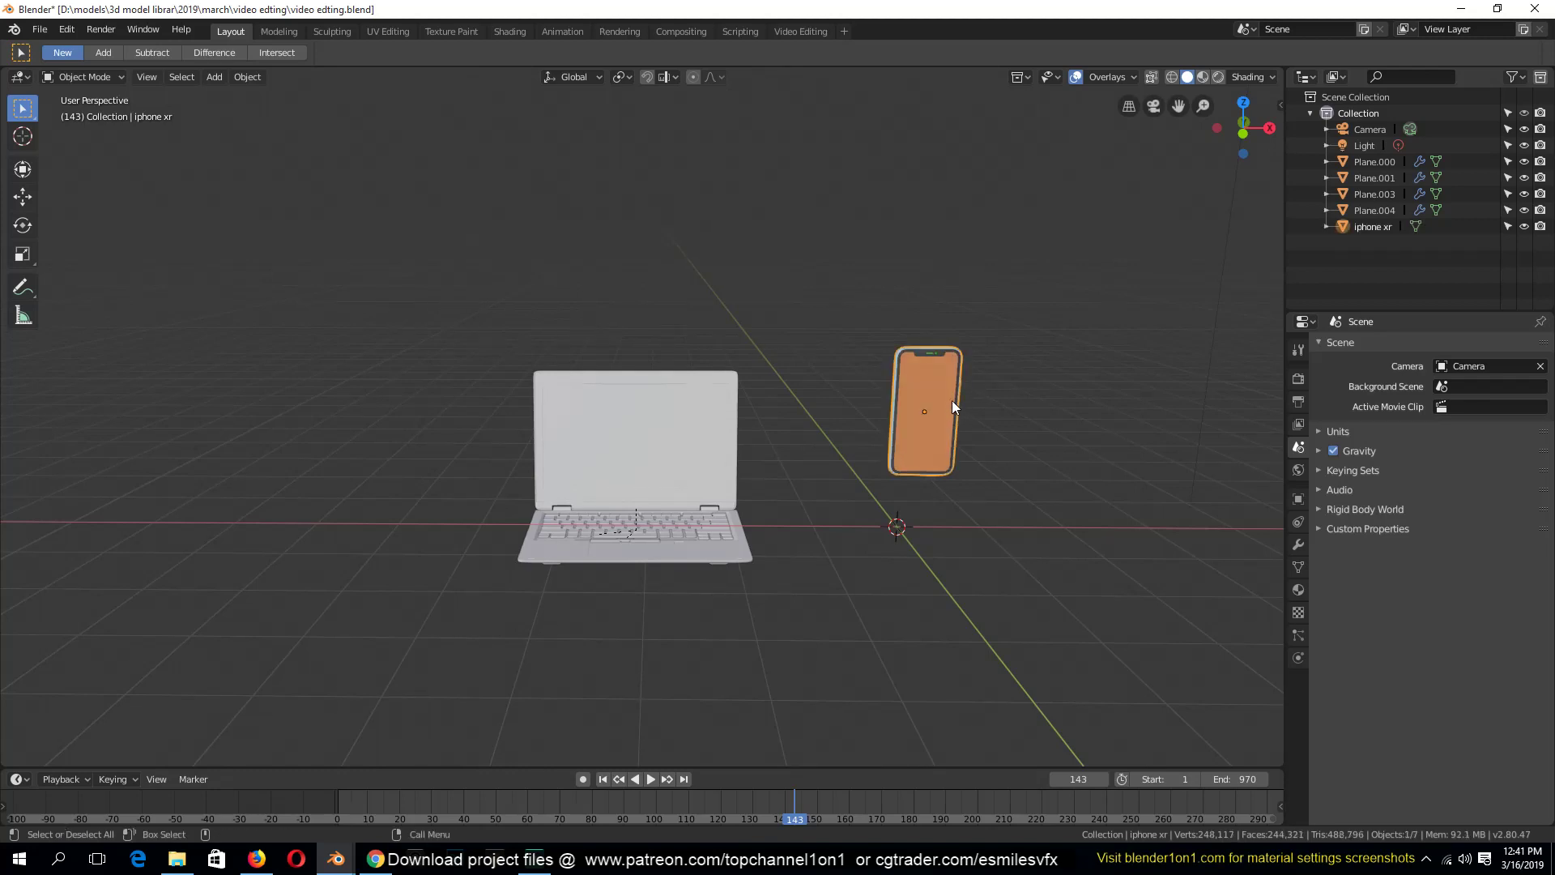
Move the phone in front view to just above the world origin beside the laptop, and save the file
key("KP_1")
key("g")
left_click(936, 416)
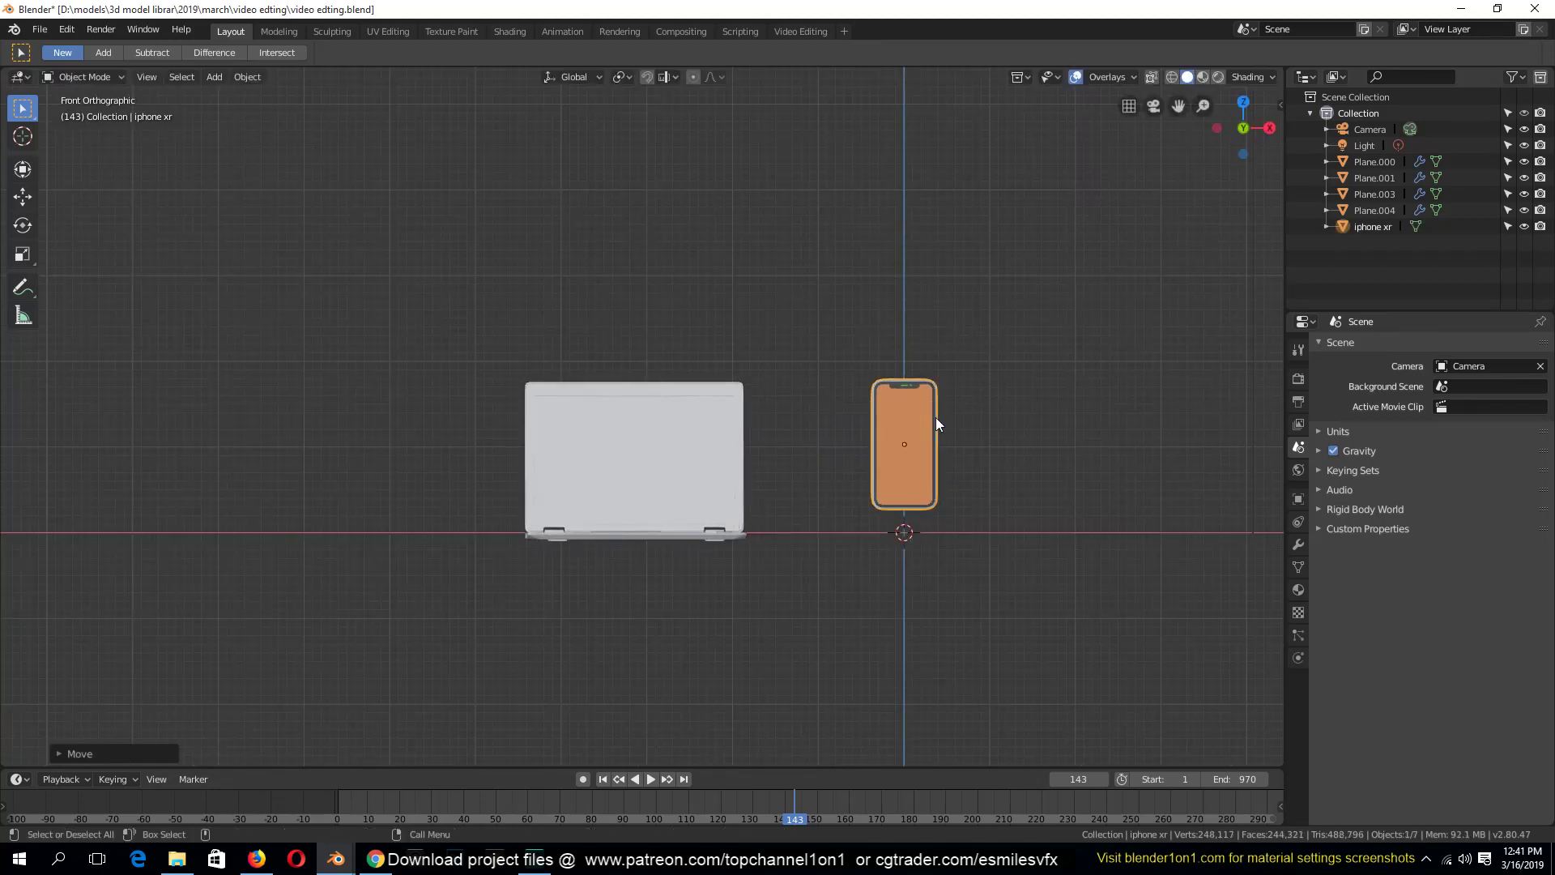
key("ctrl+s")
middle_click_drag(839, 367, 872, 440)
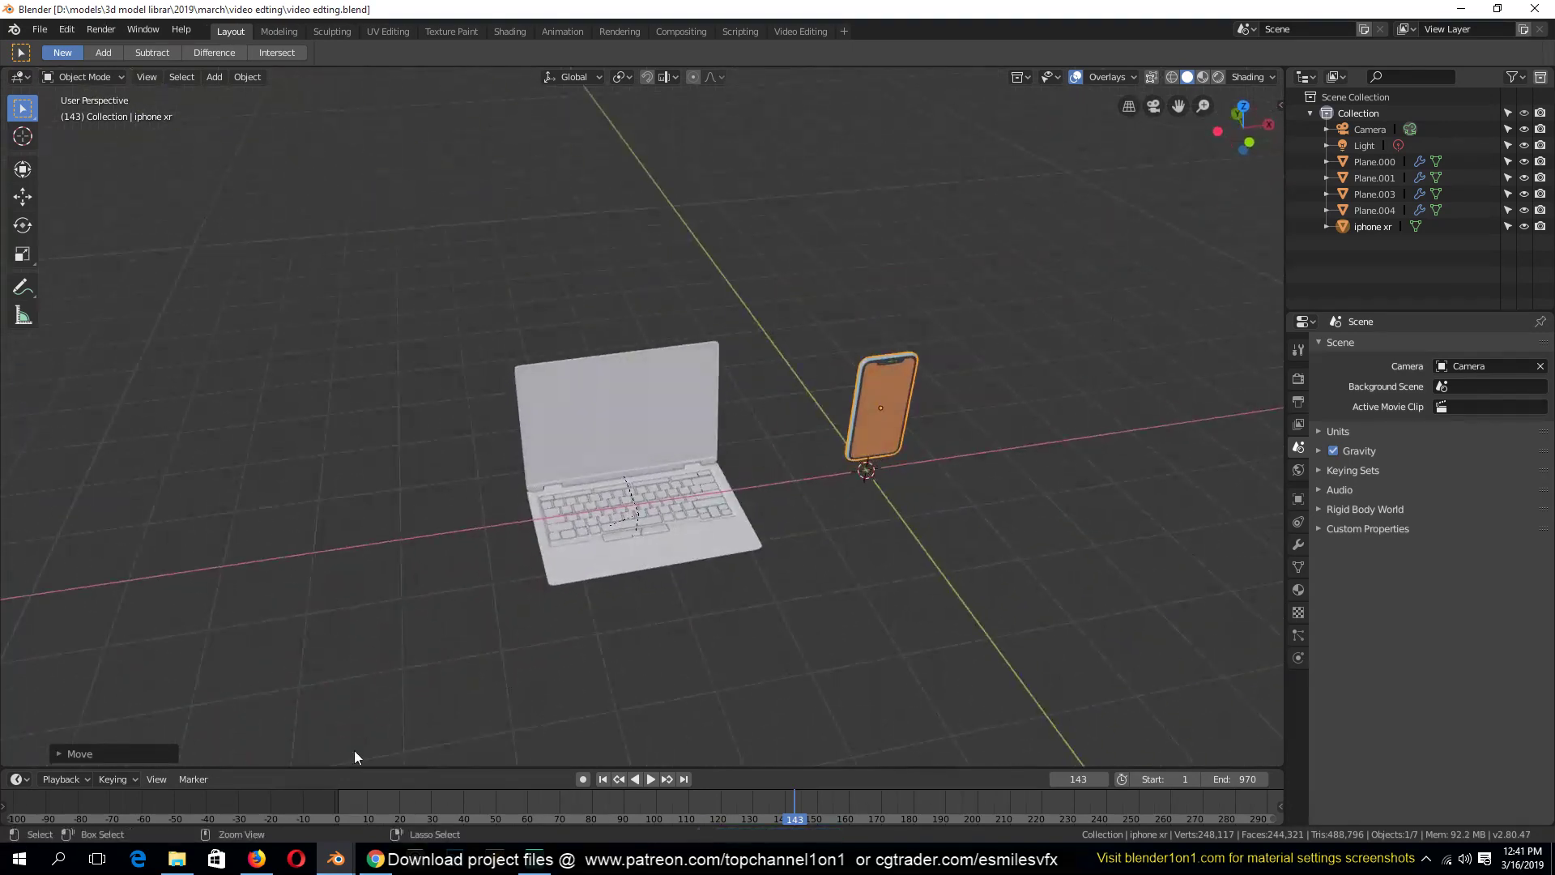
Switch to File Explorer, maximize its window and open the 2019 folder inside 3d model librar
left_click(177, 859)
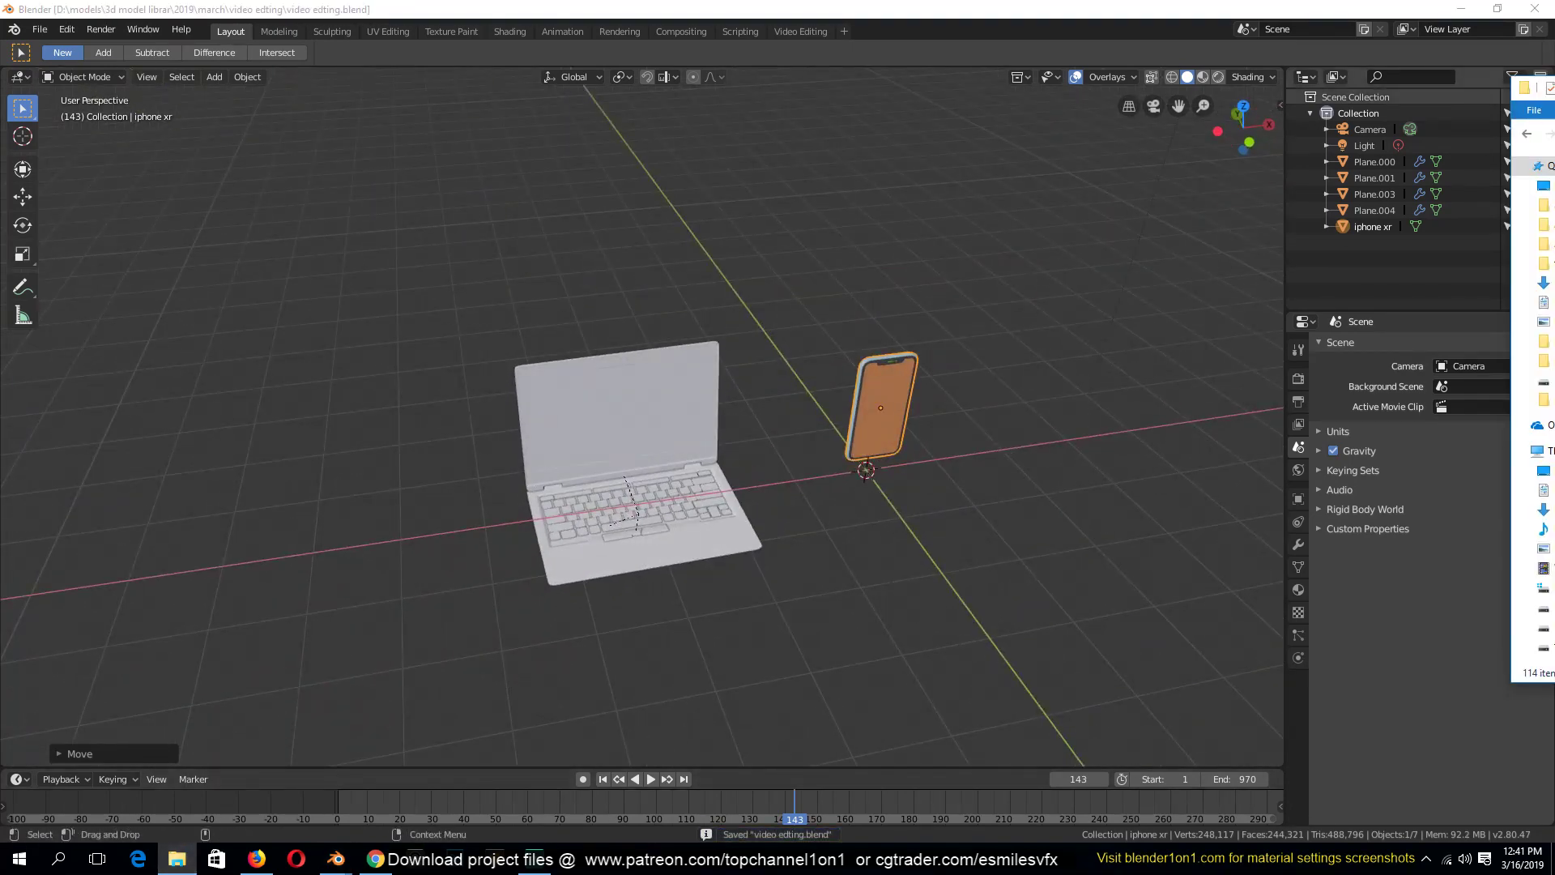
left_click_drag(1554, 100, 508, 136)
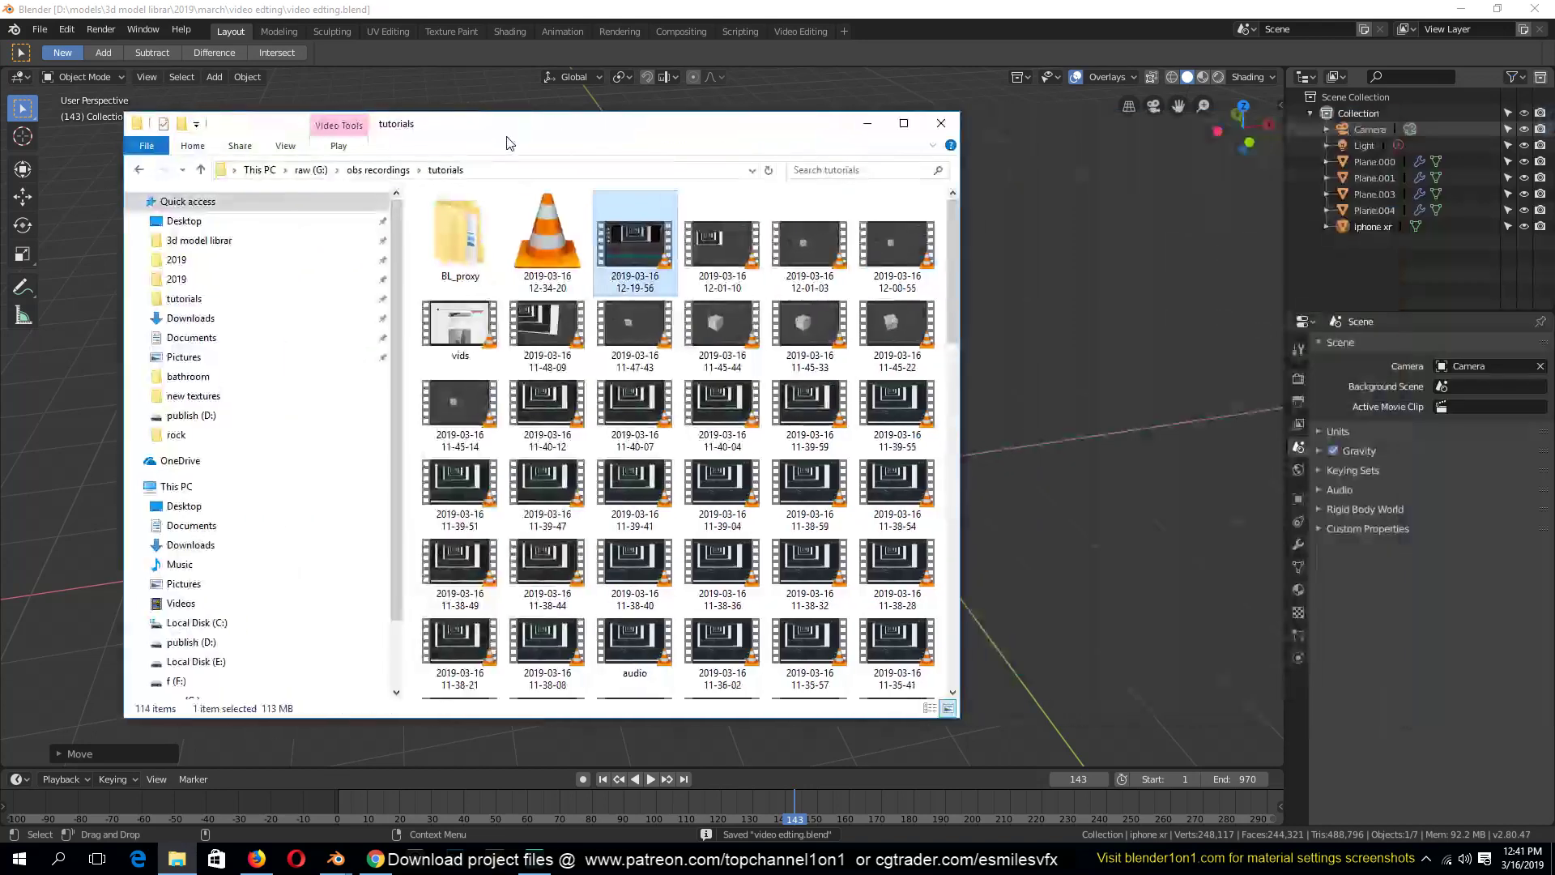
left_click(374, 170)
left_click(905, 123)
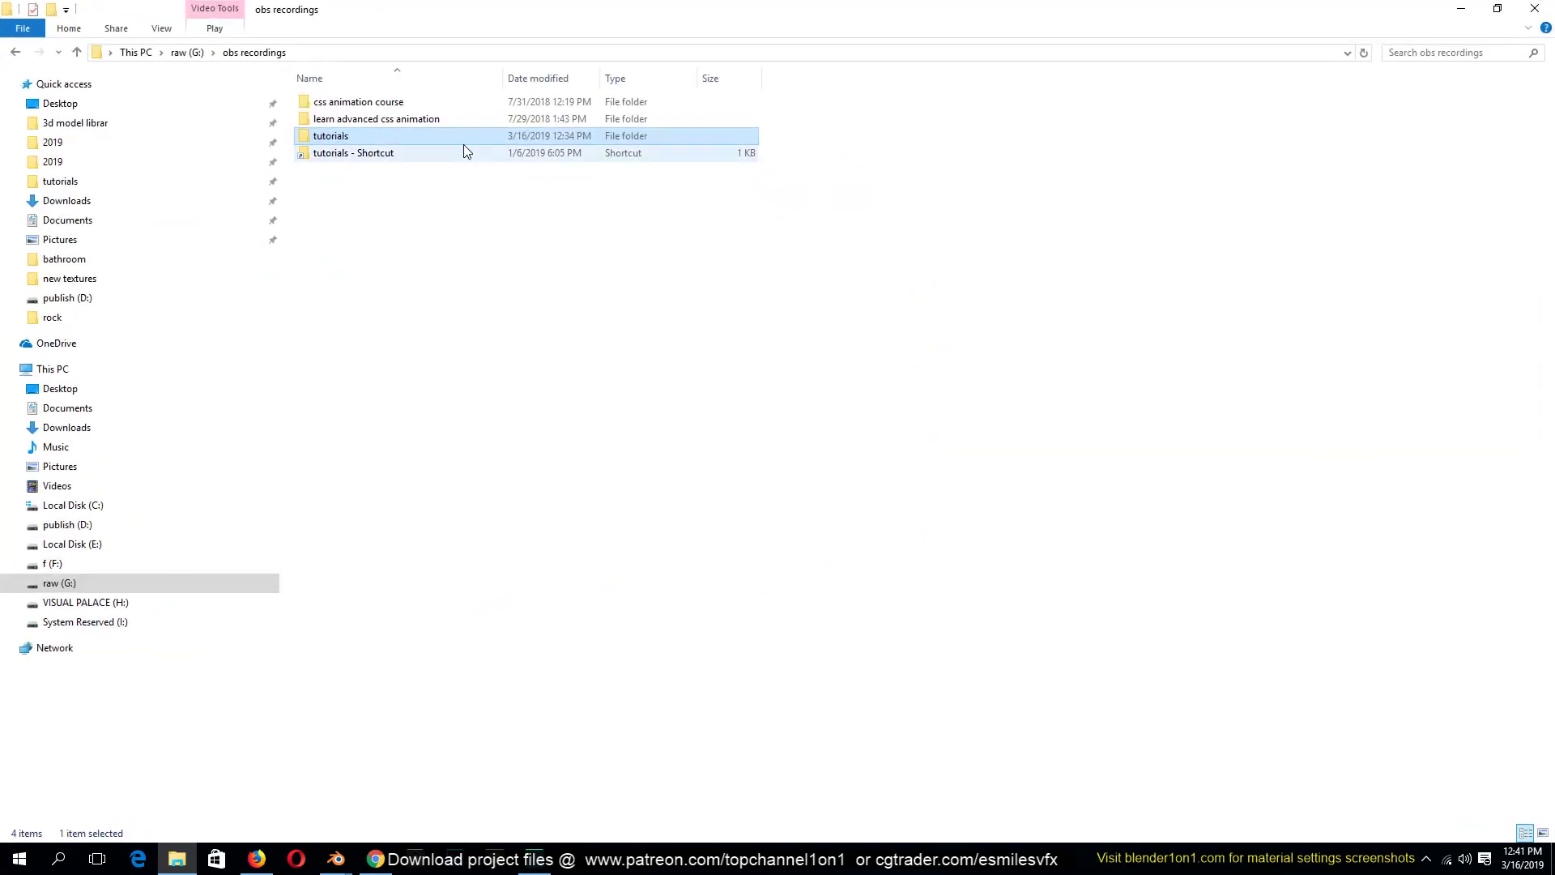
left_click(76, 162)
left_click(76, 146)
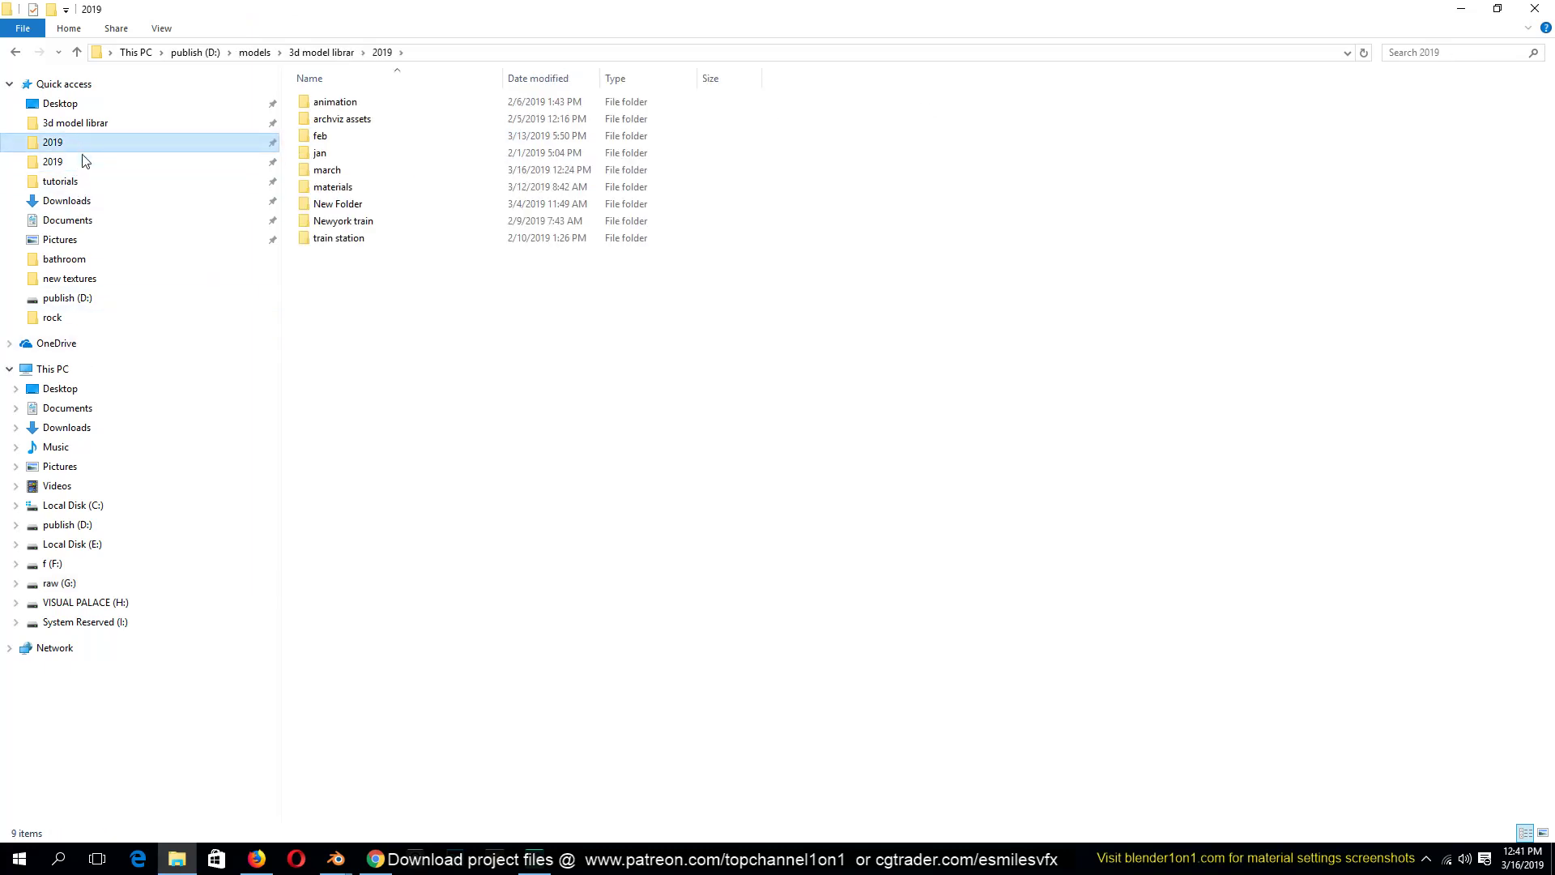
Search the 2019 folder for "computer", show the results as thumbnails and preview the image Apple Macintosh 1984 computer 11
left_click(1465, 53)
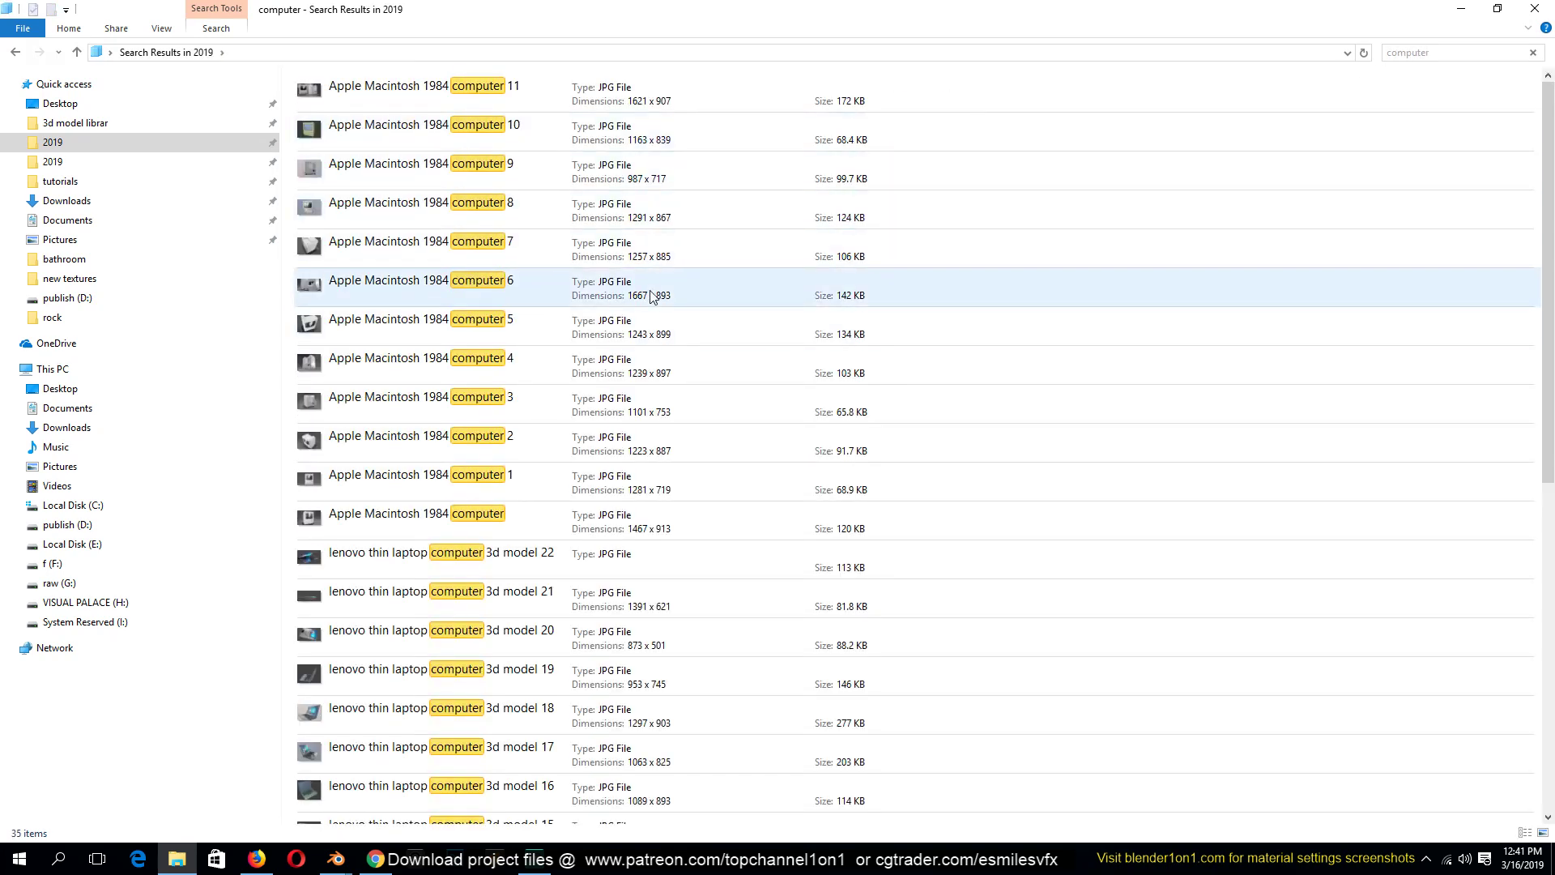
left_click(1543, 833)
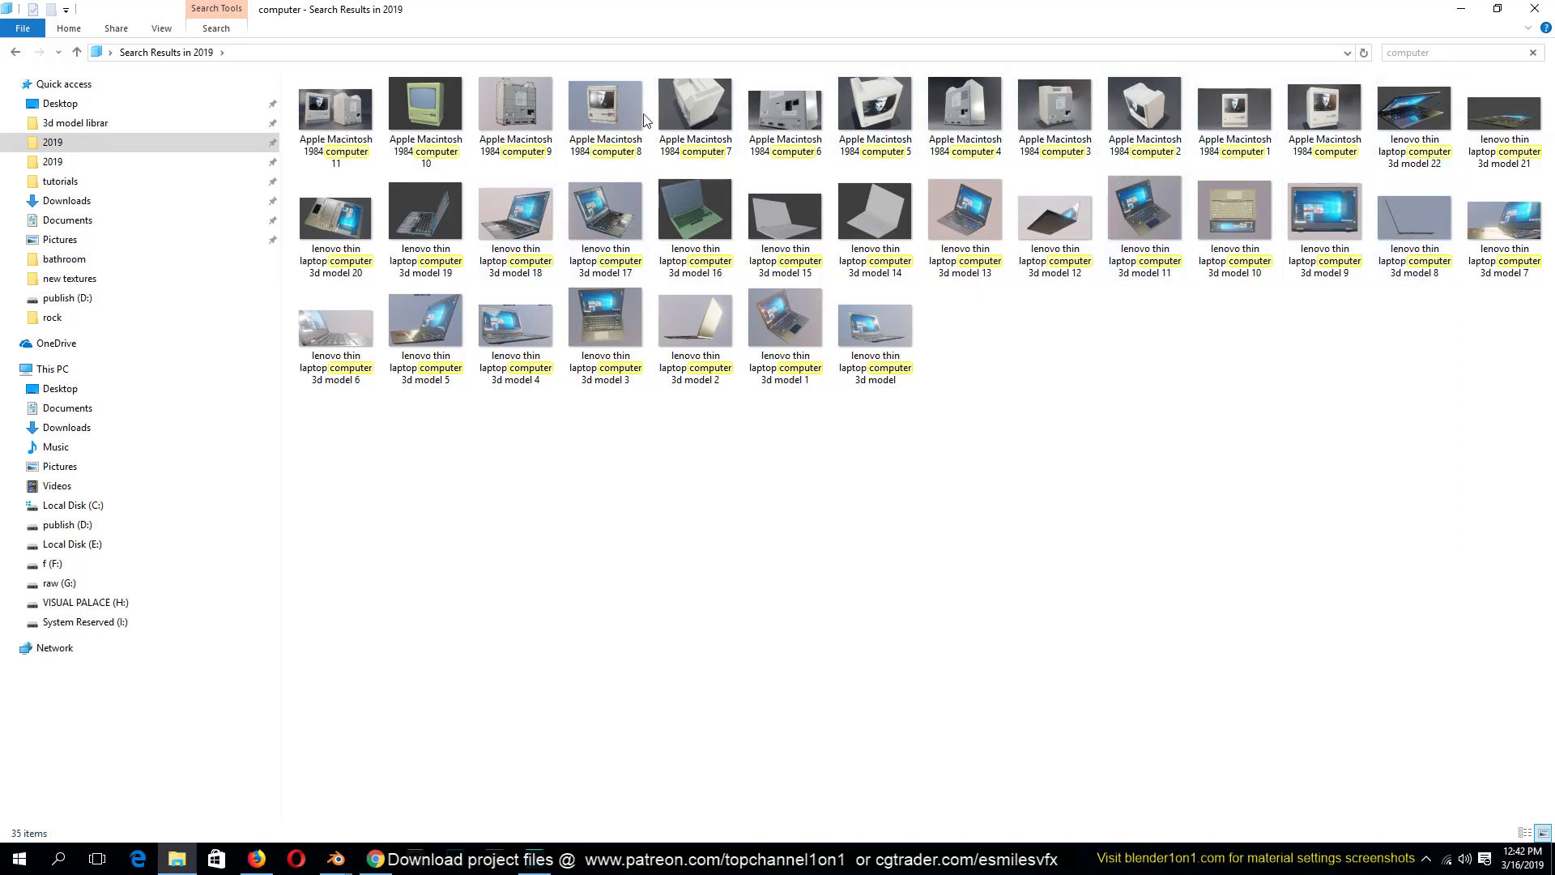
left_click(350, 120)
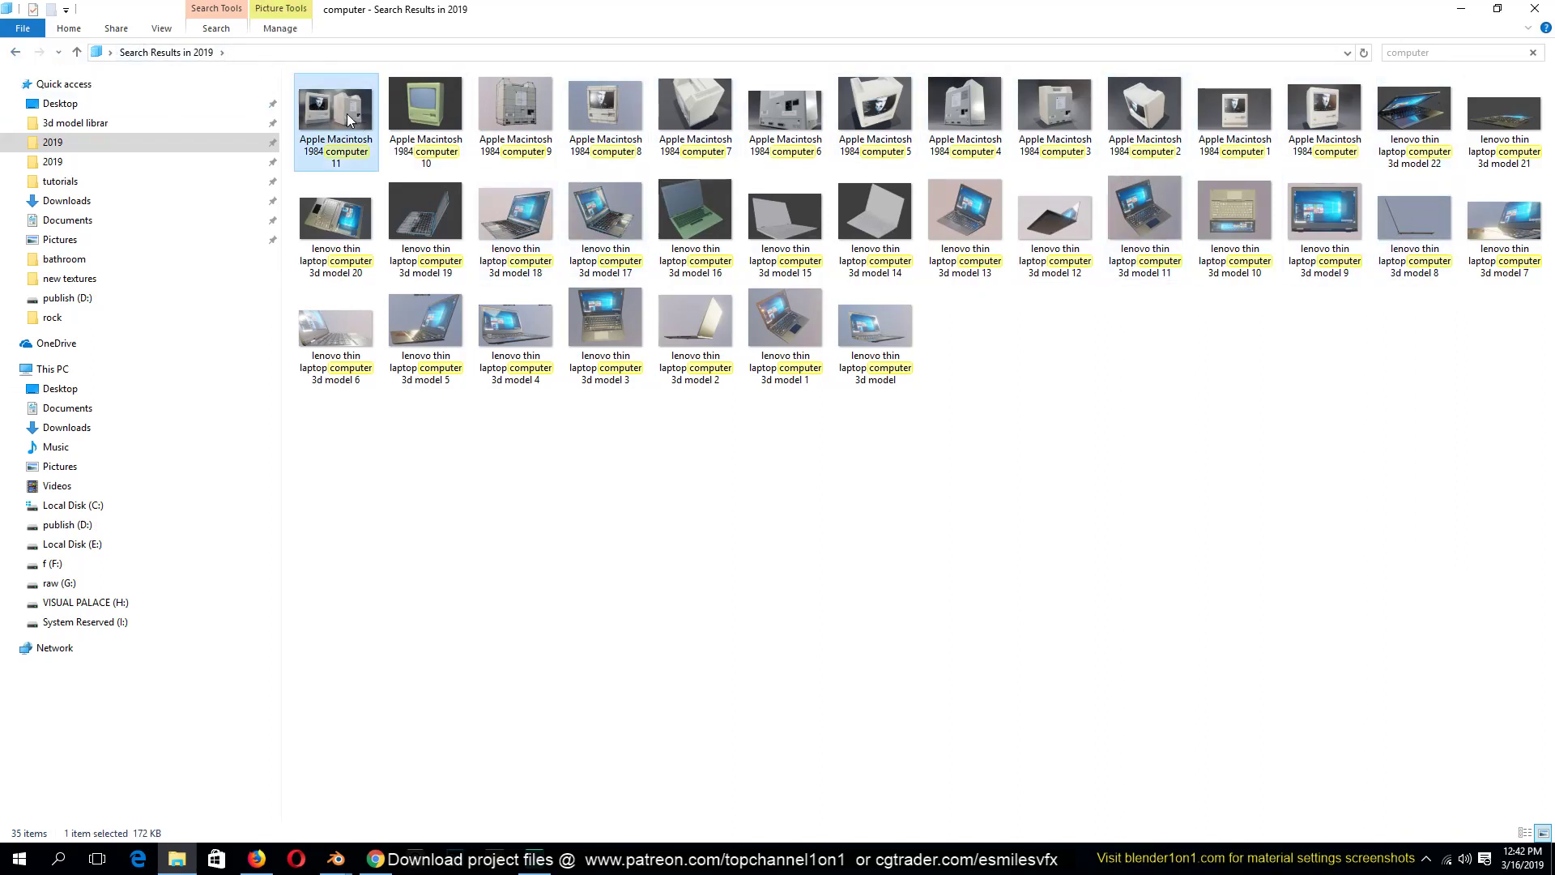
double_click(350, 120)
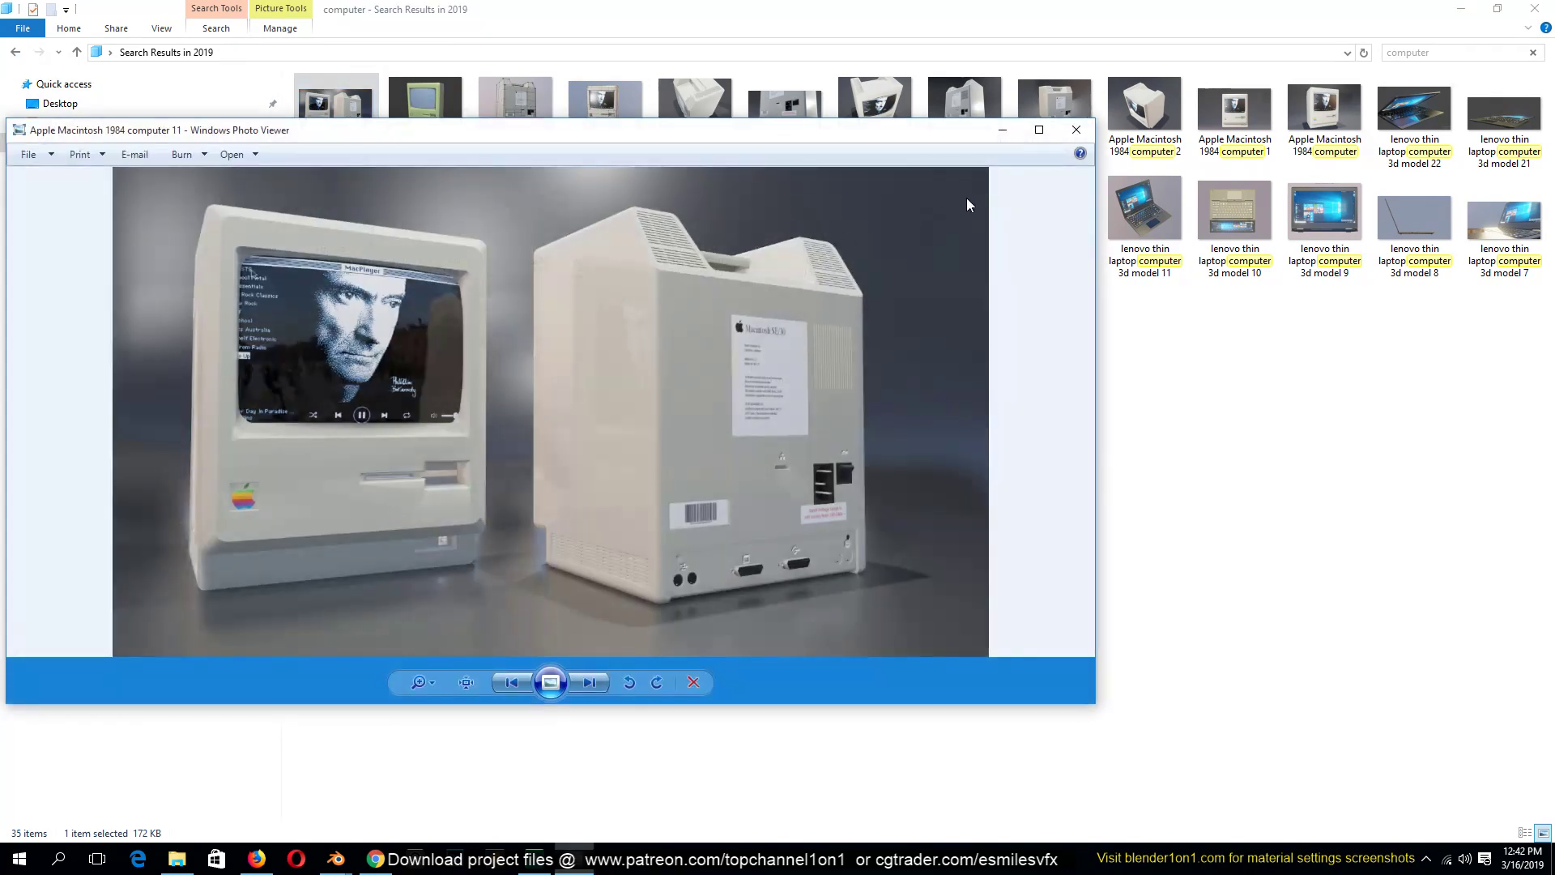
left_click(1075, 129)
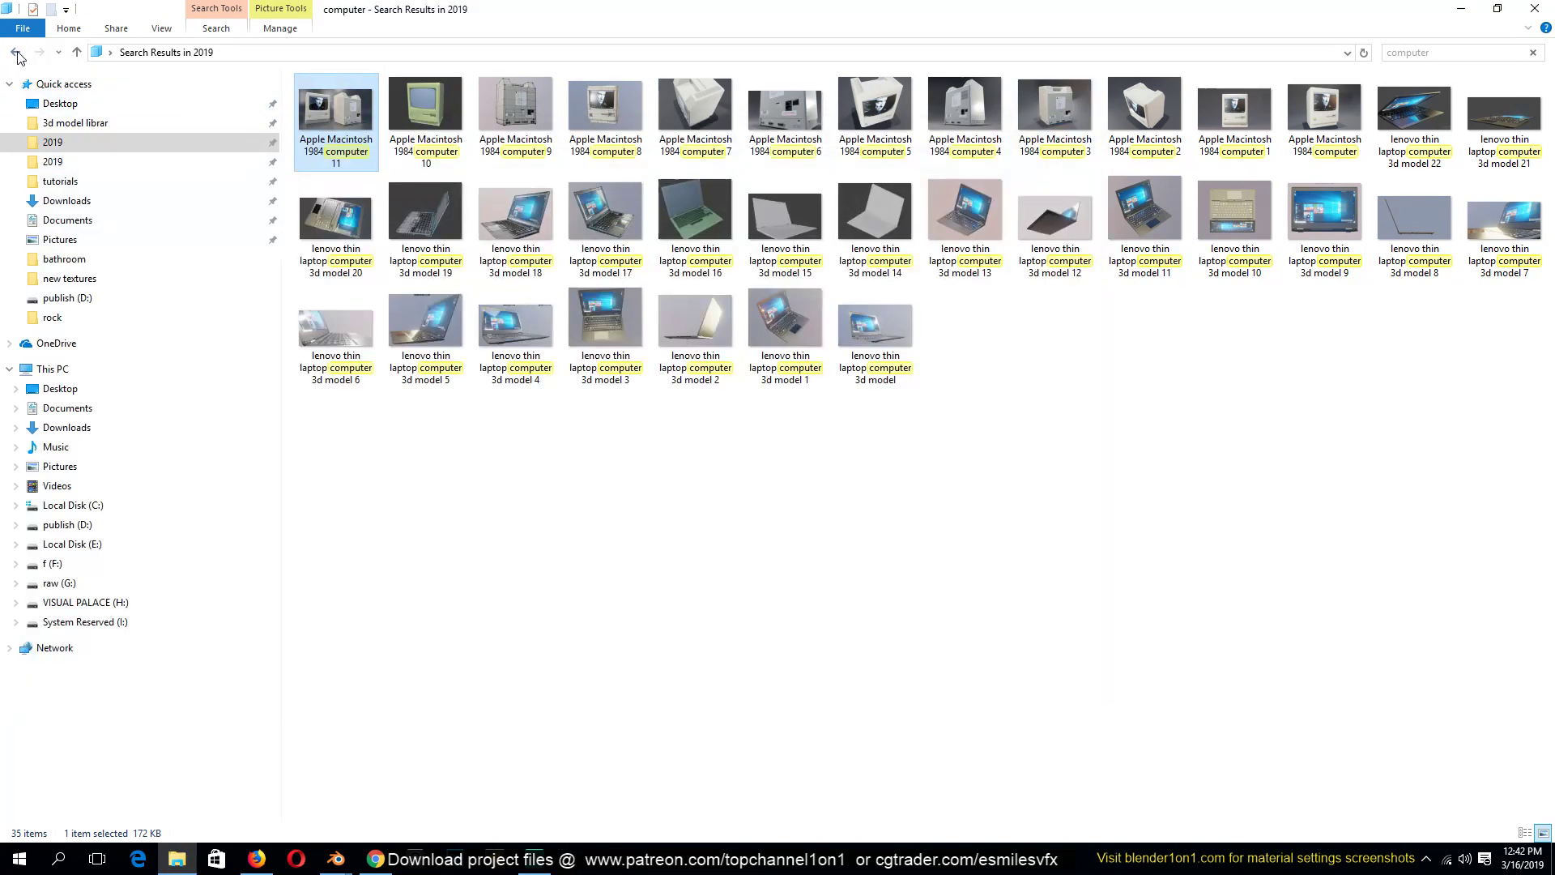
Return to the 3d model librar folder, open its 2018 folder and search it for "computer"
left_click(16, 53)
left_click(329, 53)
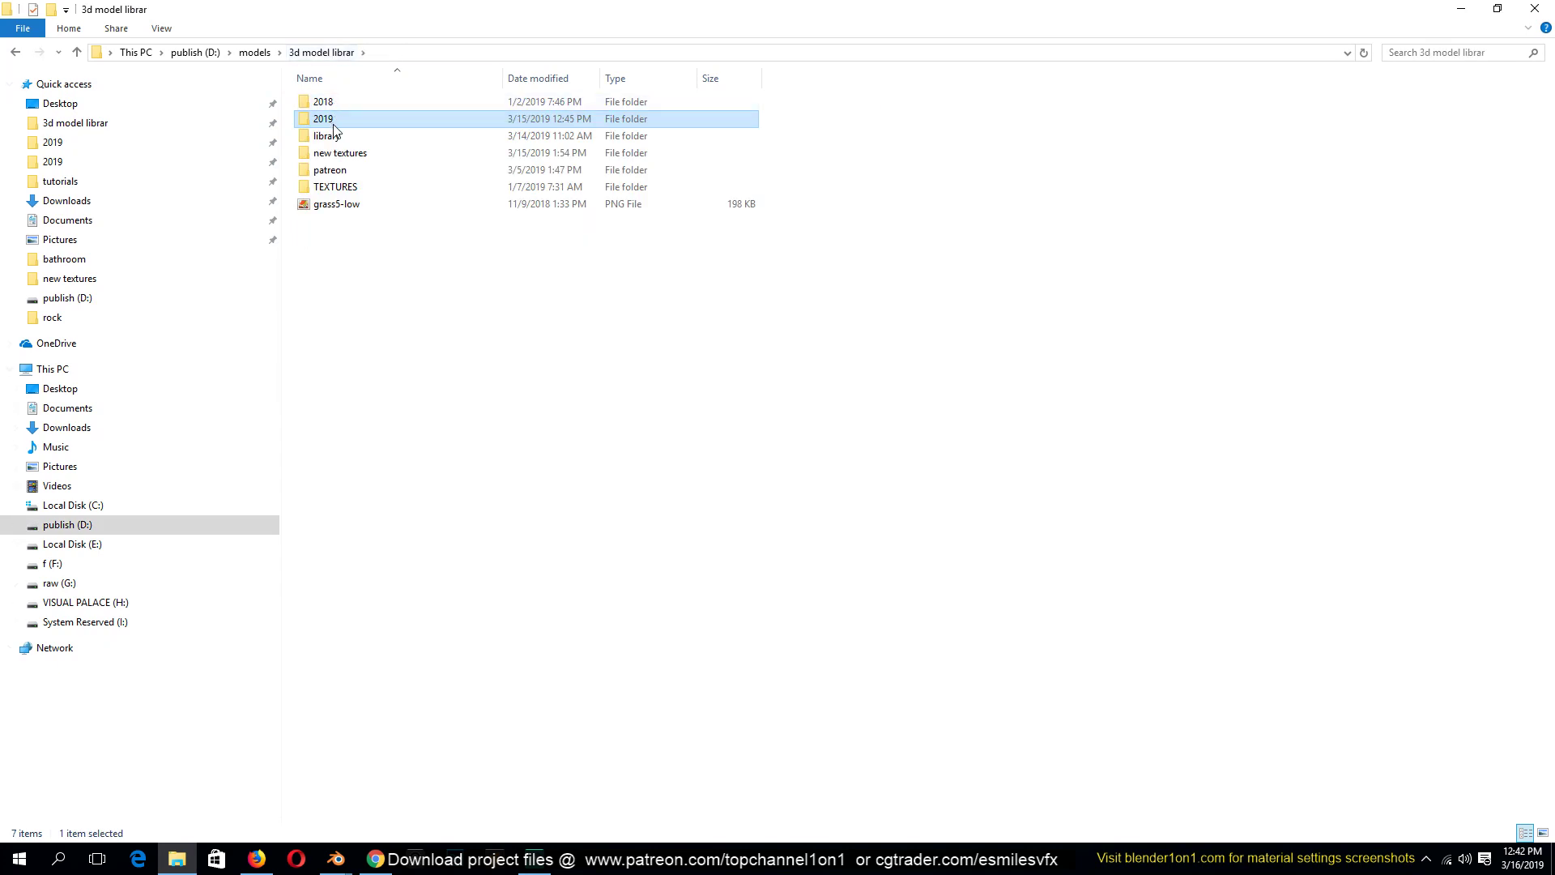
double_click(333, 104)
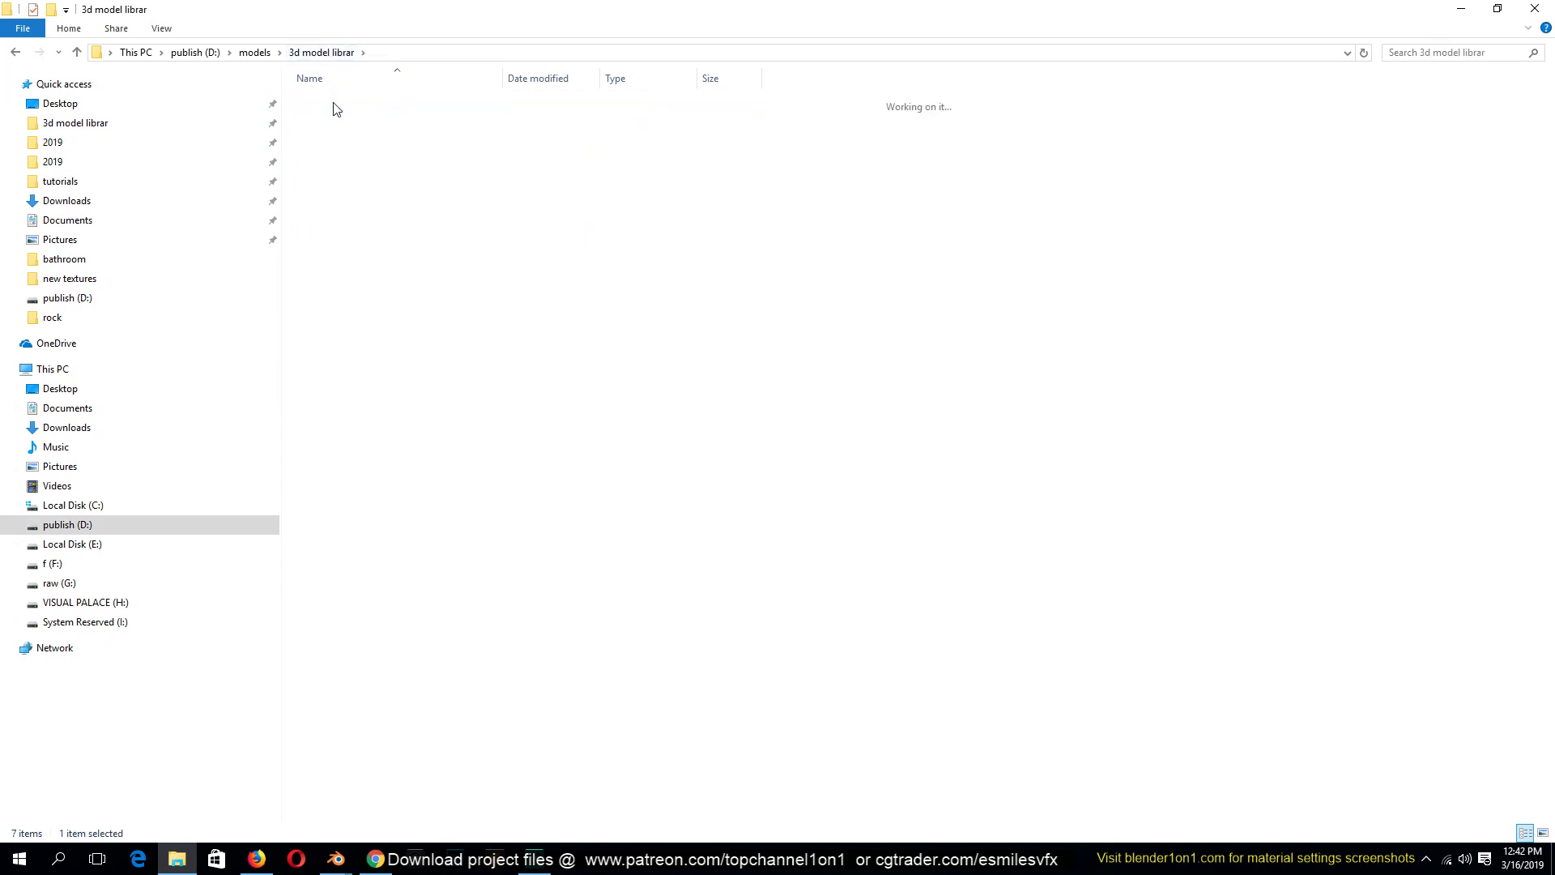
left_click(1421, 53)
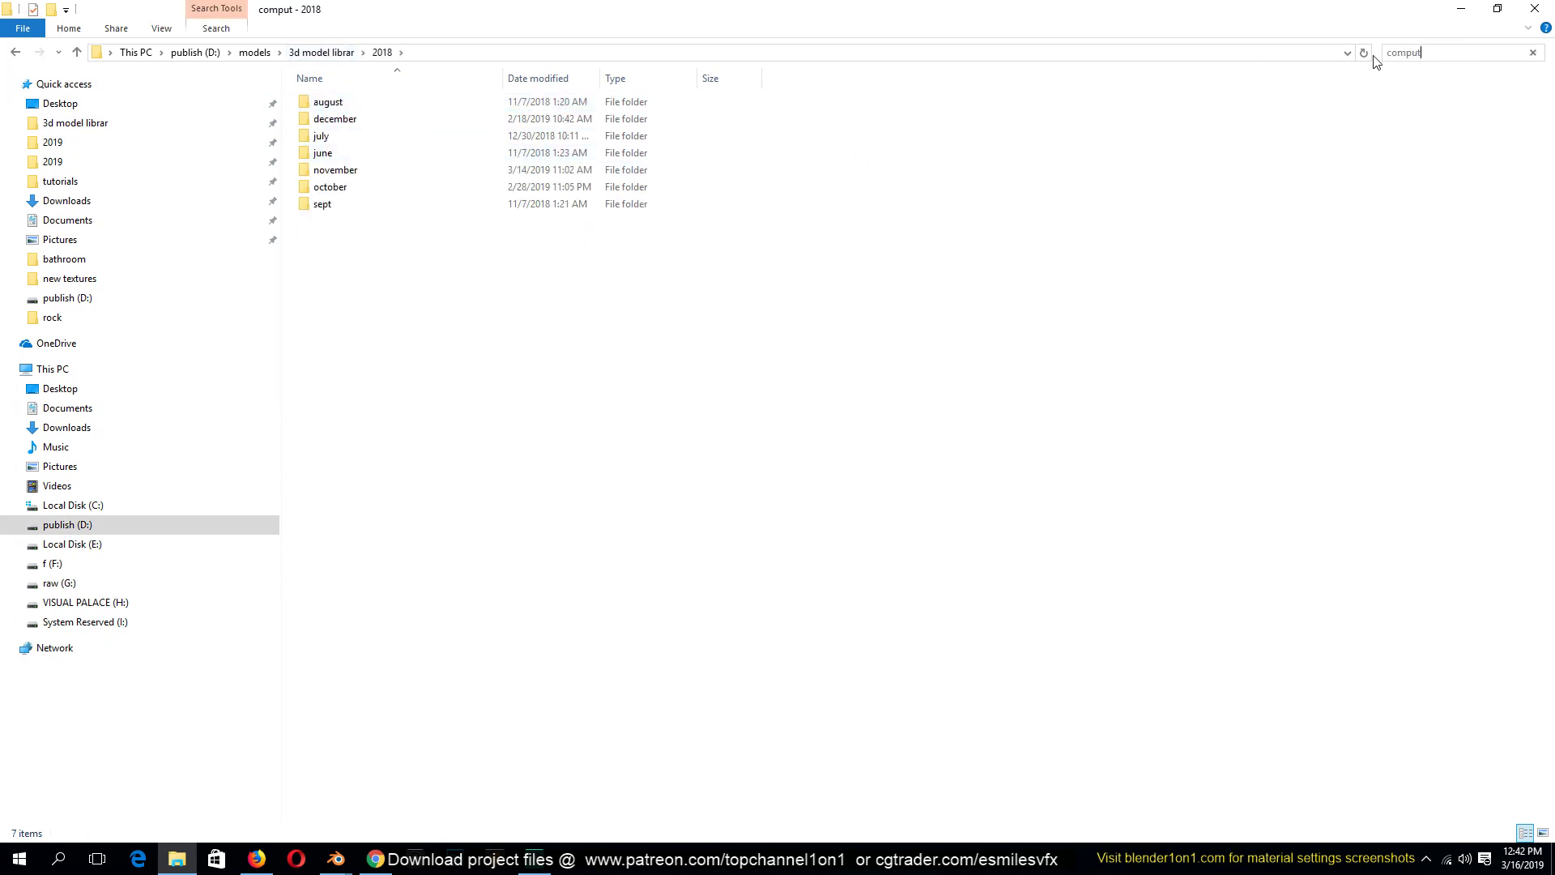
key("Return")
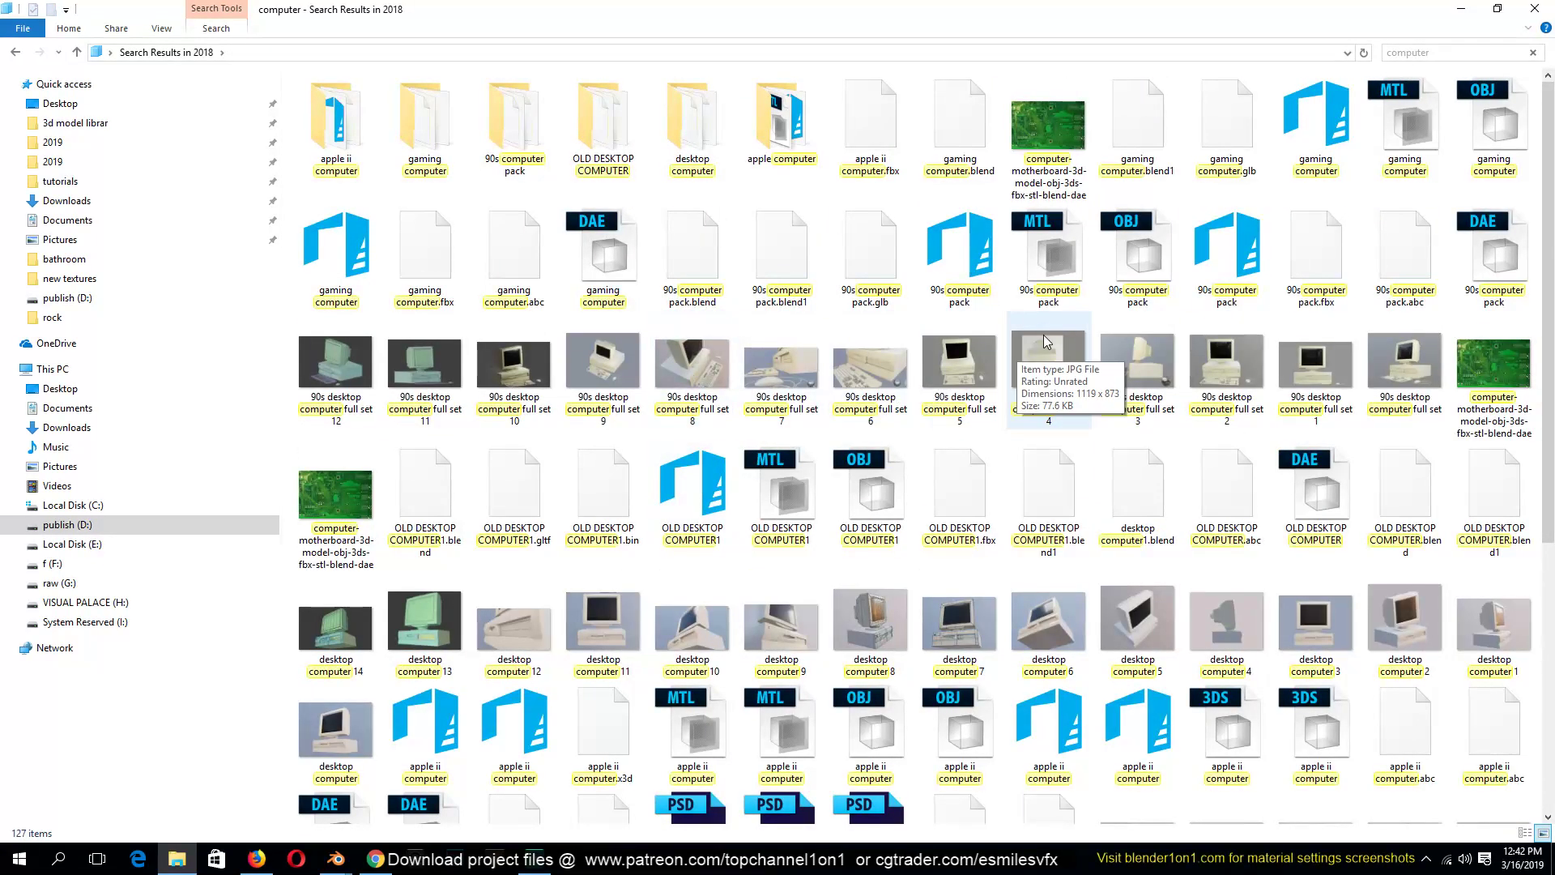
Look through the "computer" search results of the 2018 folder and select the apple ii computer folder
scroll(1051, 340, "down", 3)
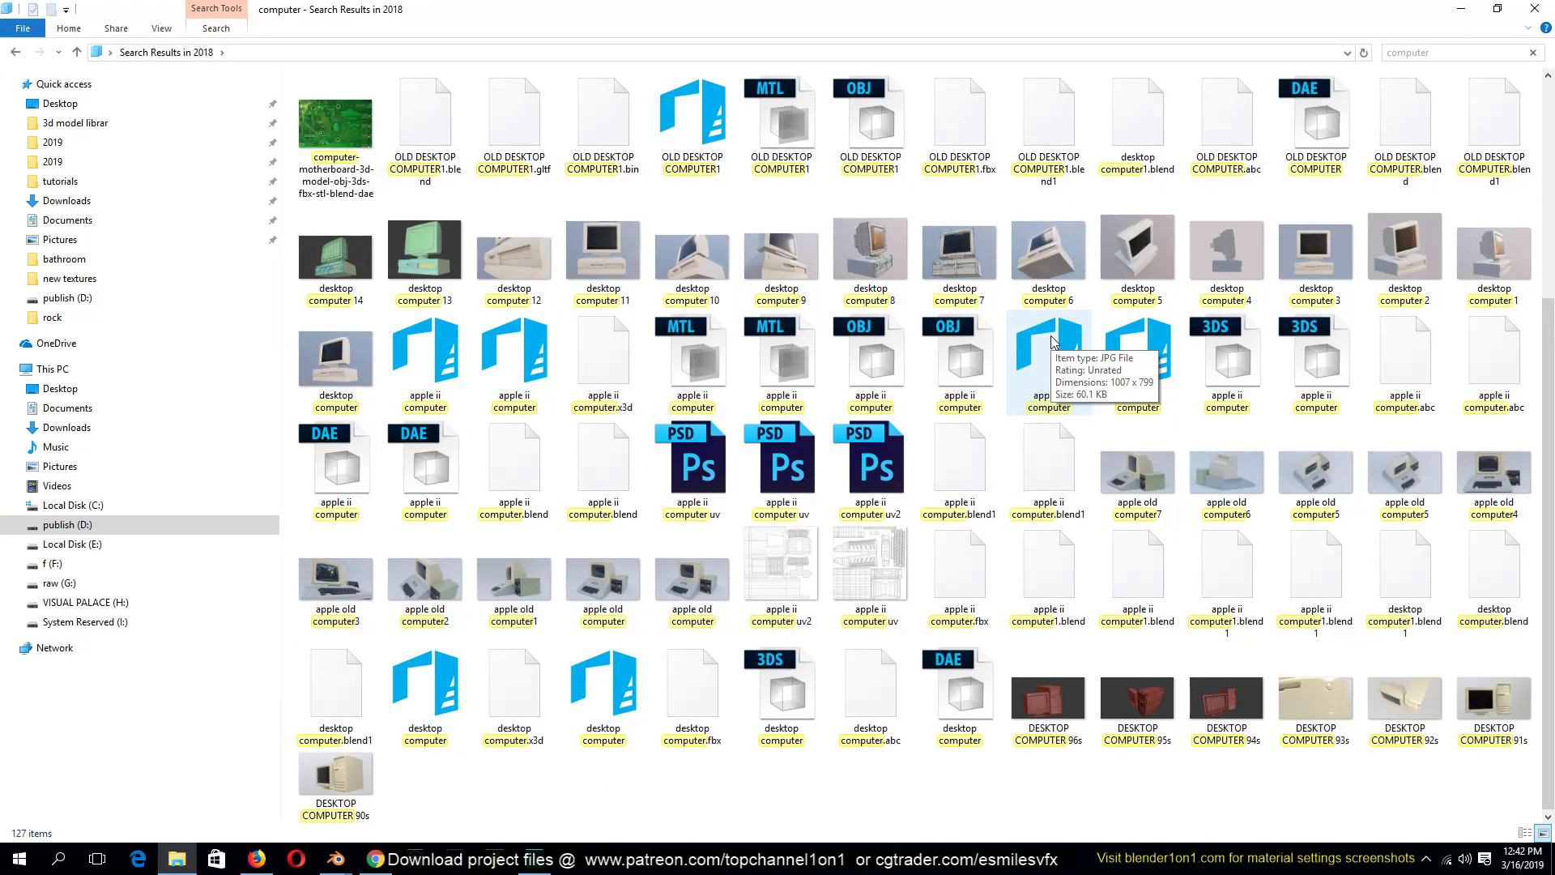
scroll(1053, 340, "up", 3)
left_click(375, 142)
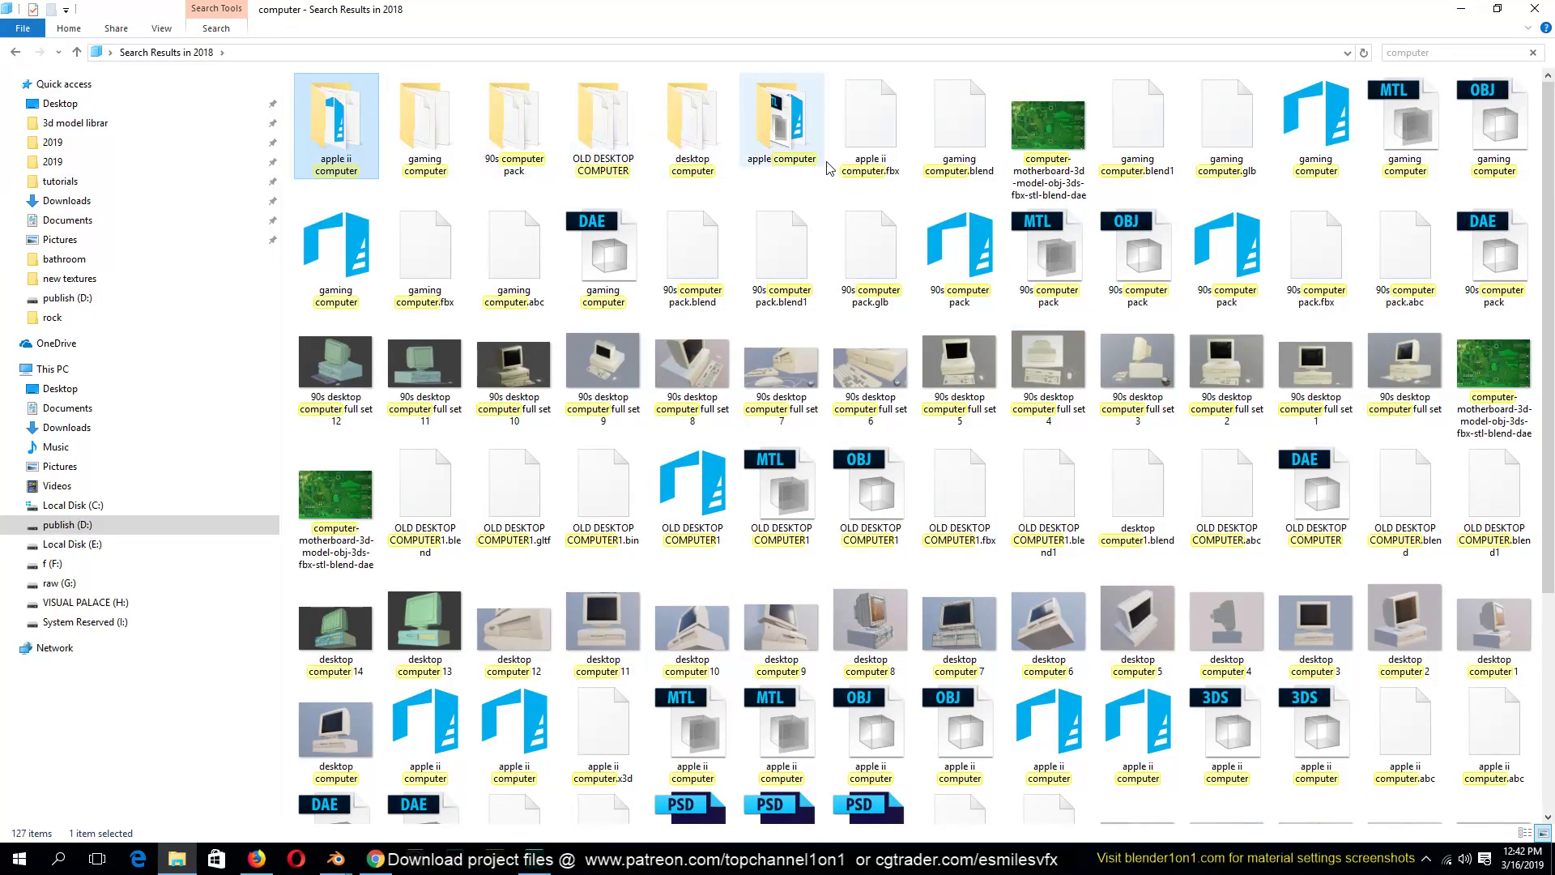
Return to the 2018 folder, search it for "imac" and open the folder location of IMAC.blend
left_click(15, 52)
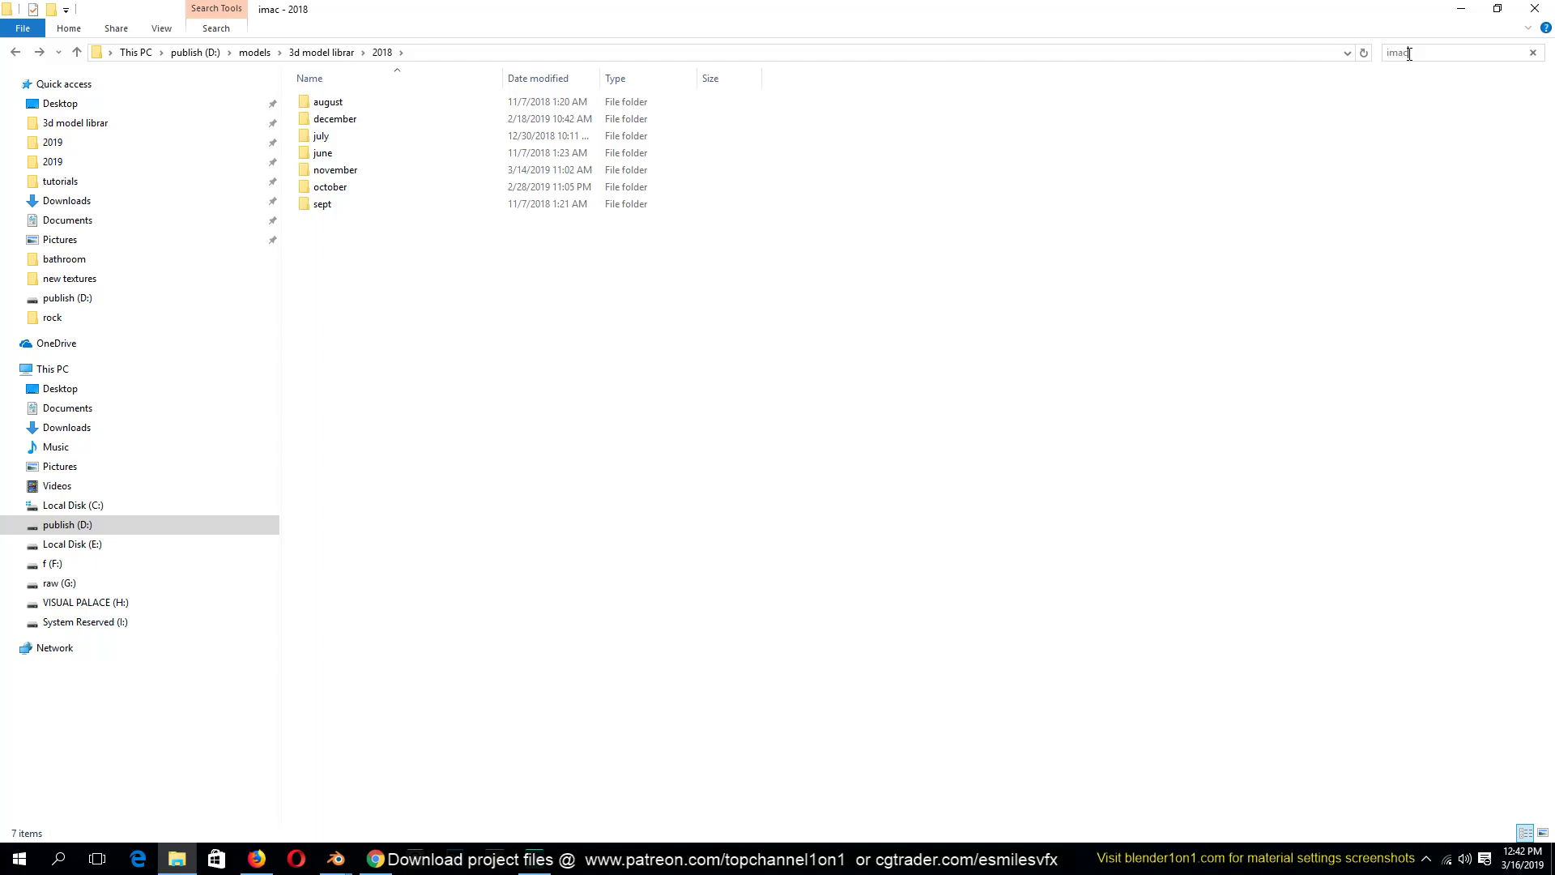
key("Return")
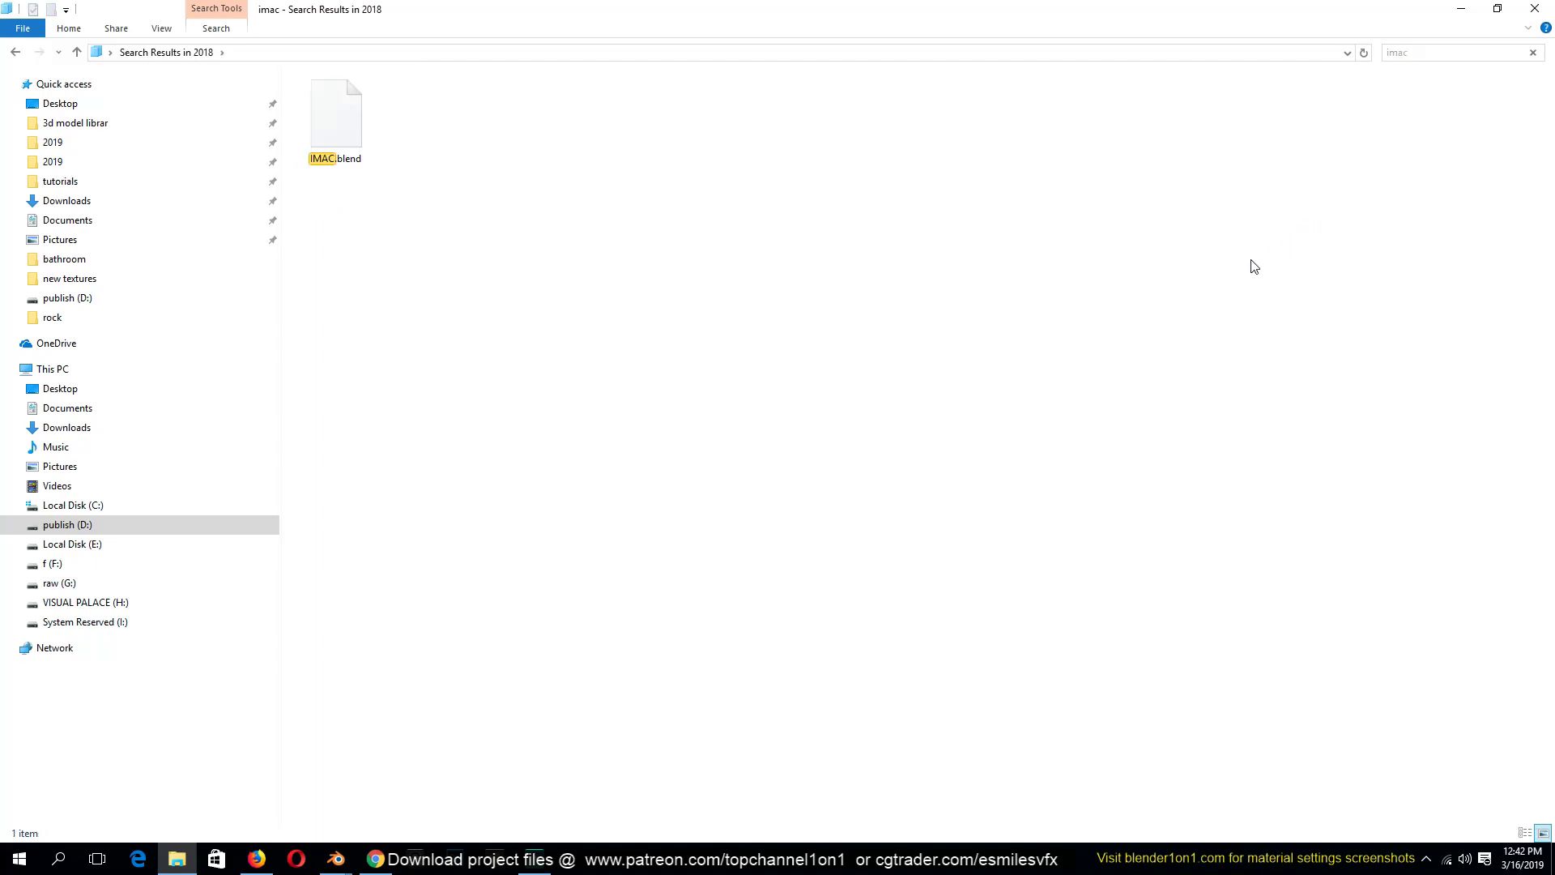
right_click(372, 150)
left_click(448, 403)
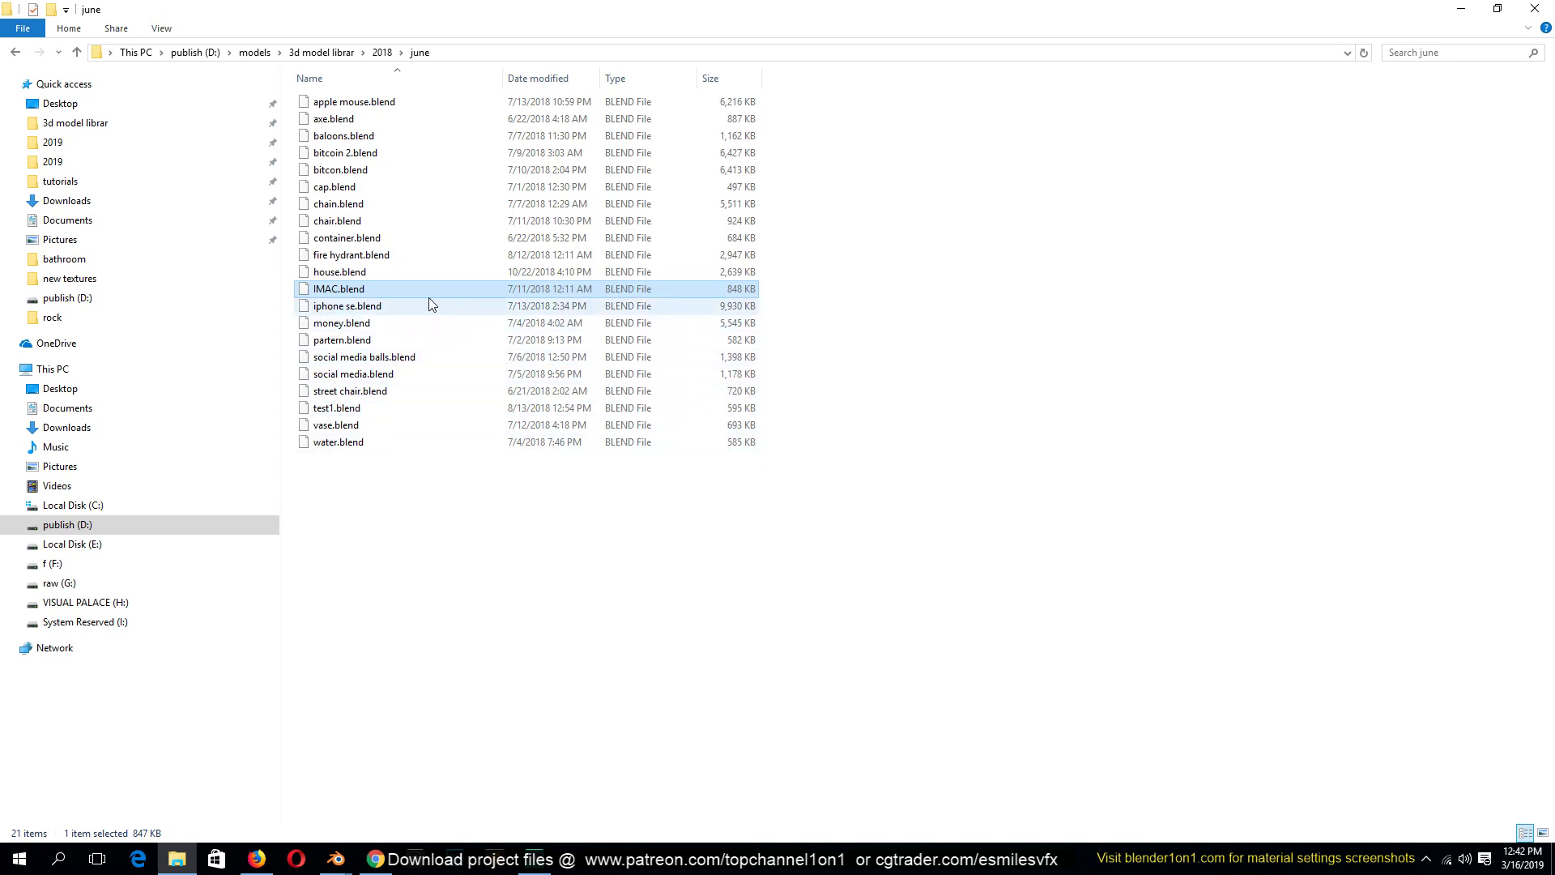
Open IMAC.blend from the june folder in Blender and view the iMac from the front
left_click_drag(424, 293, 818, 371)
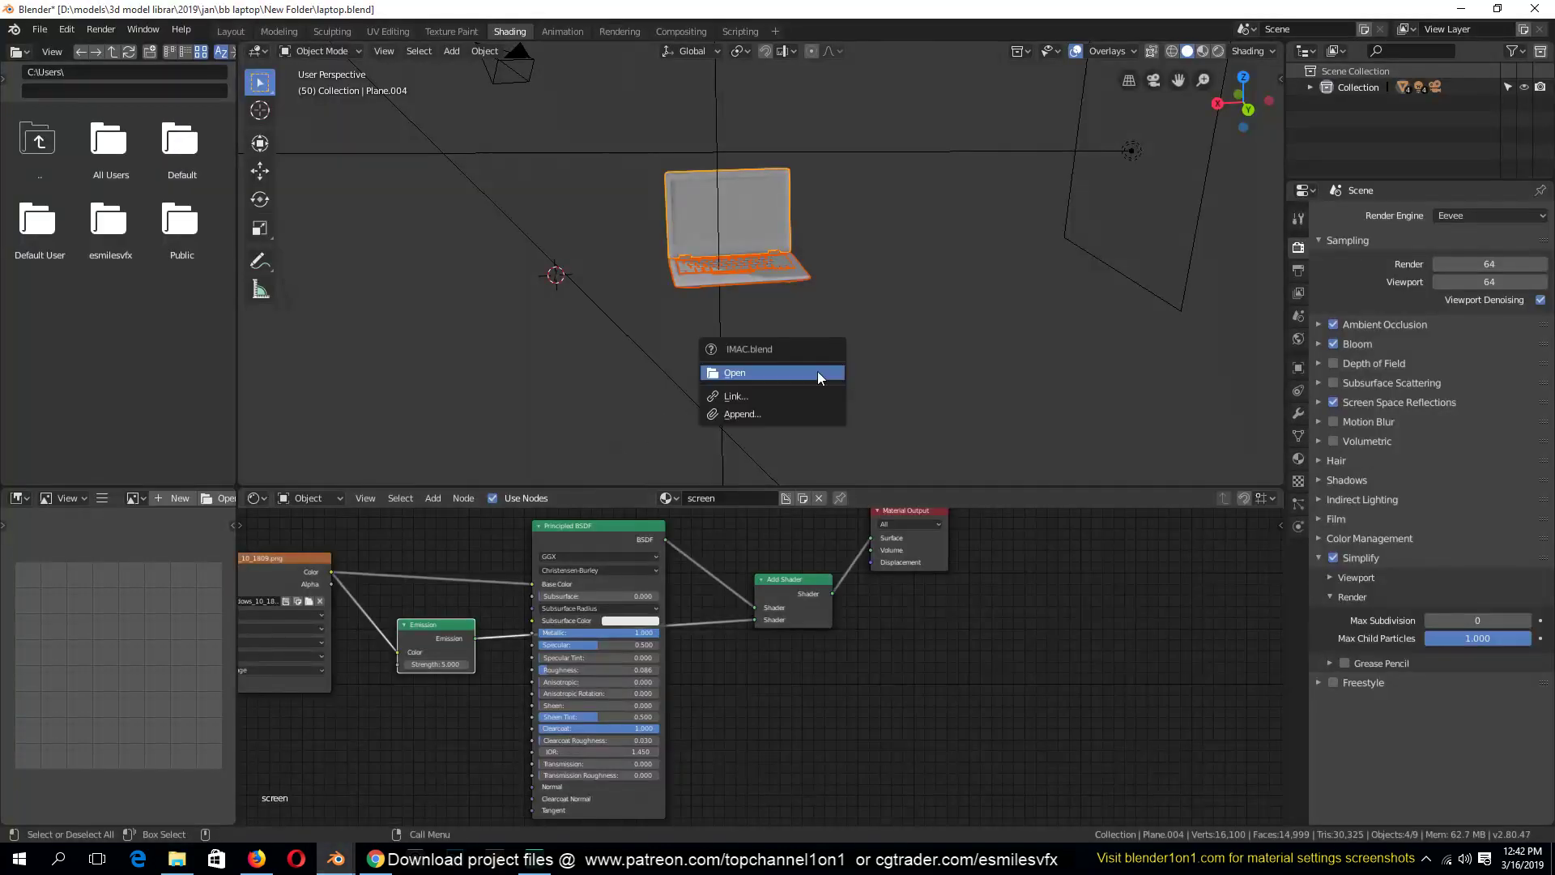
left_click(818, 371)
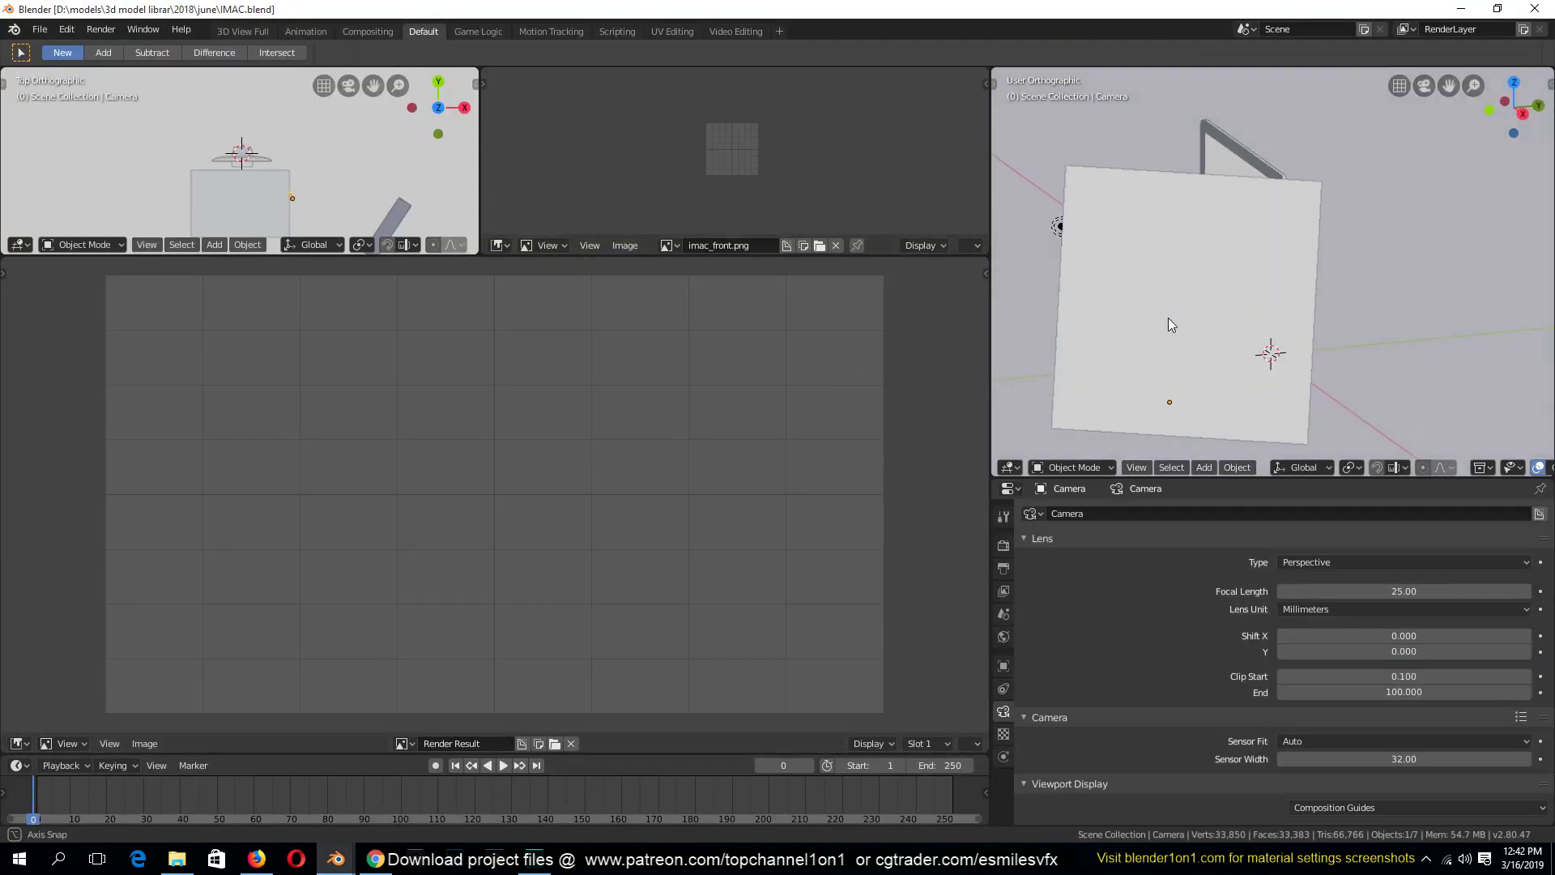
scroll(1151, 319, "down", 2)
middle_click_drag(1168, 317, 1365, 284)
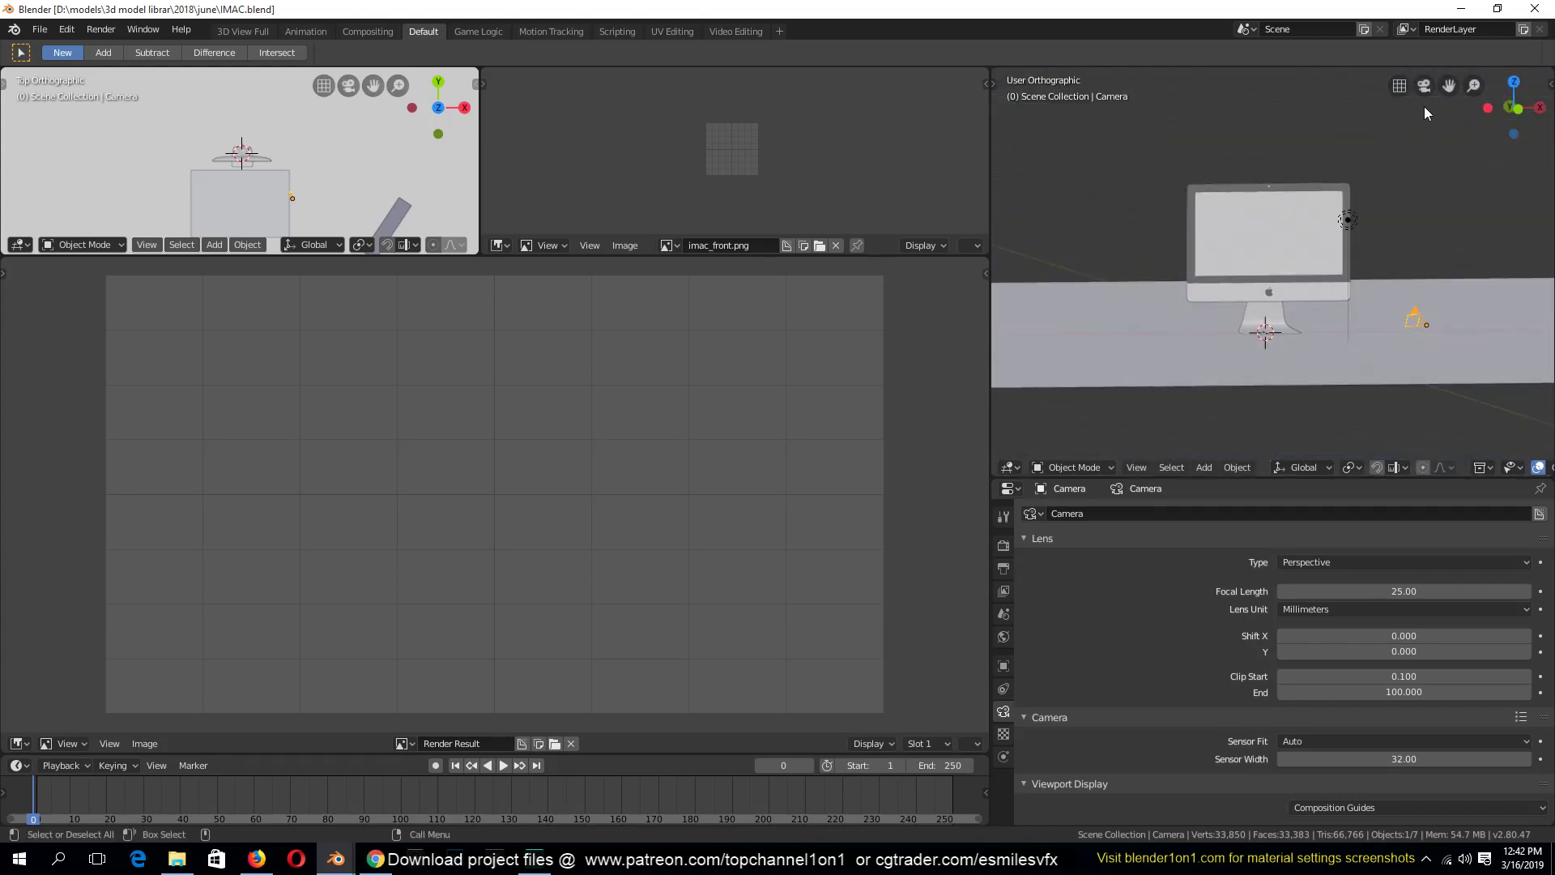
Add a Shading workspace to the IMAC file and view the iMac in it
left_click(778, 31)
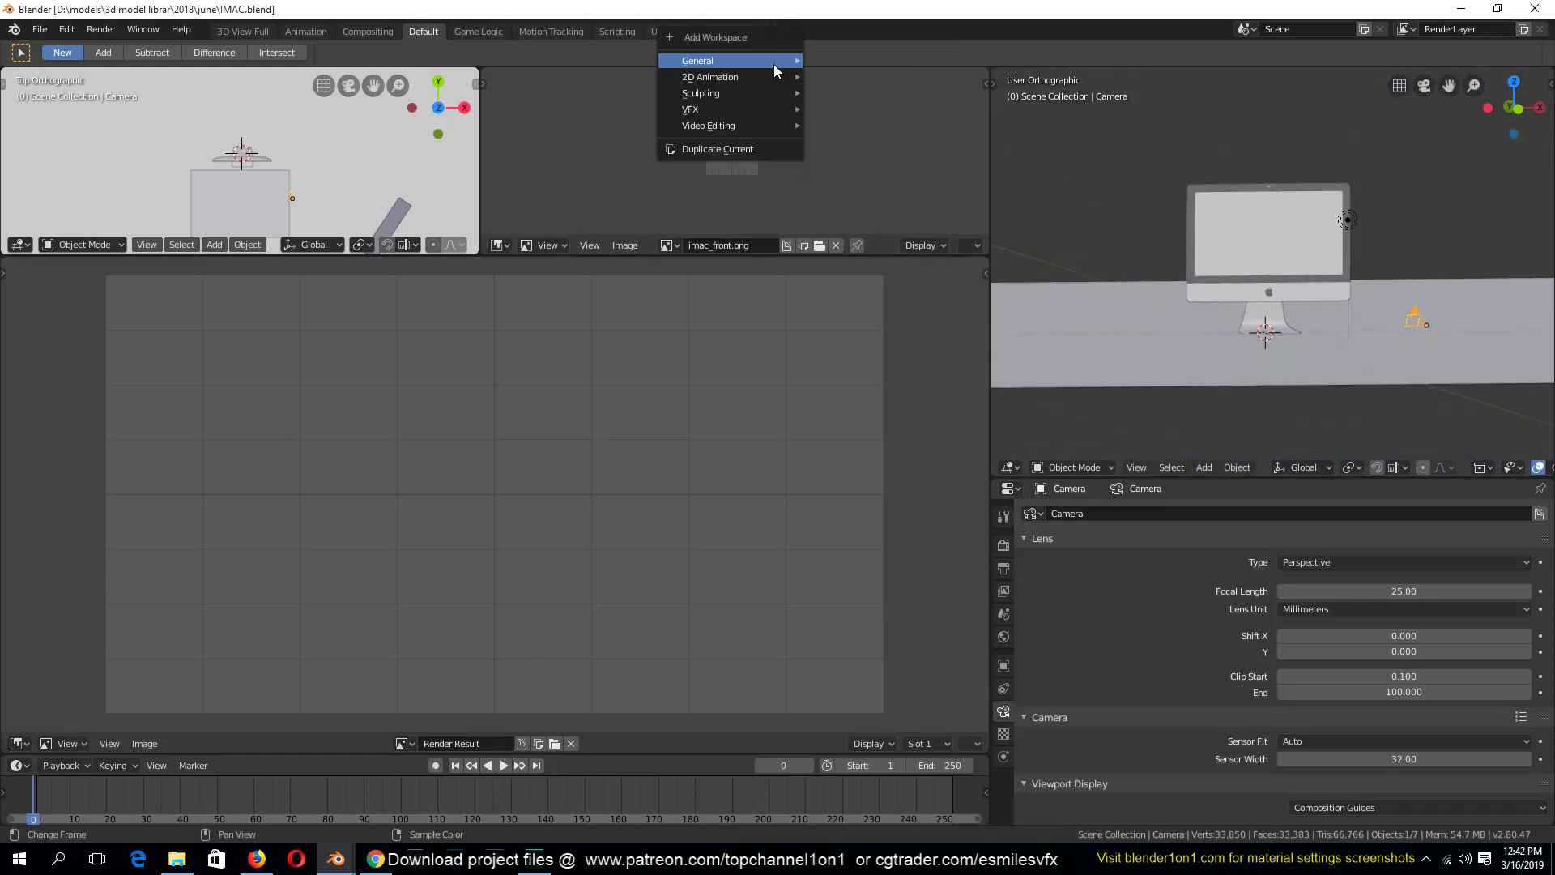
mouse_move(769, 65)
left_click(847, 174)
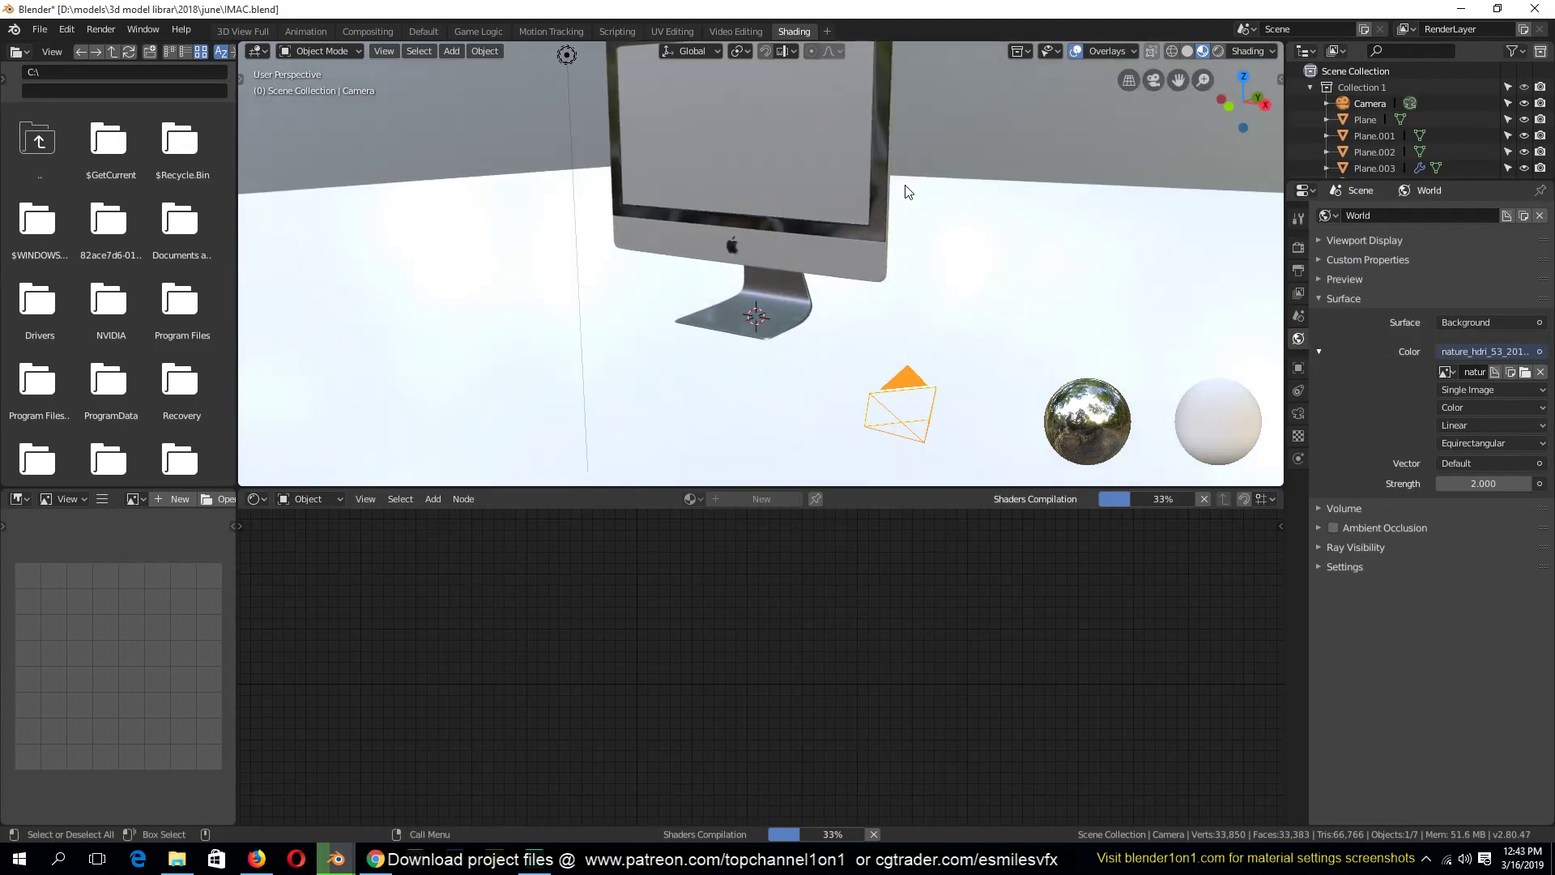
middle_click_drag(906, 192, 901, 251)
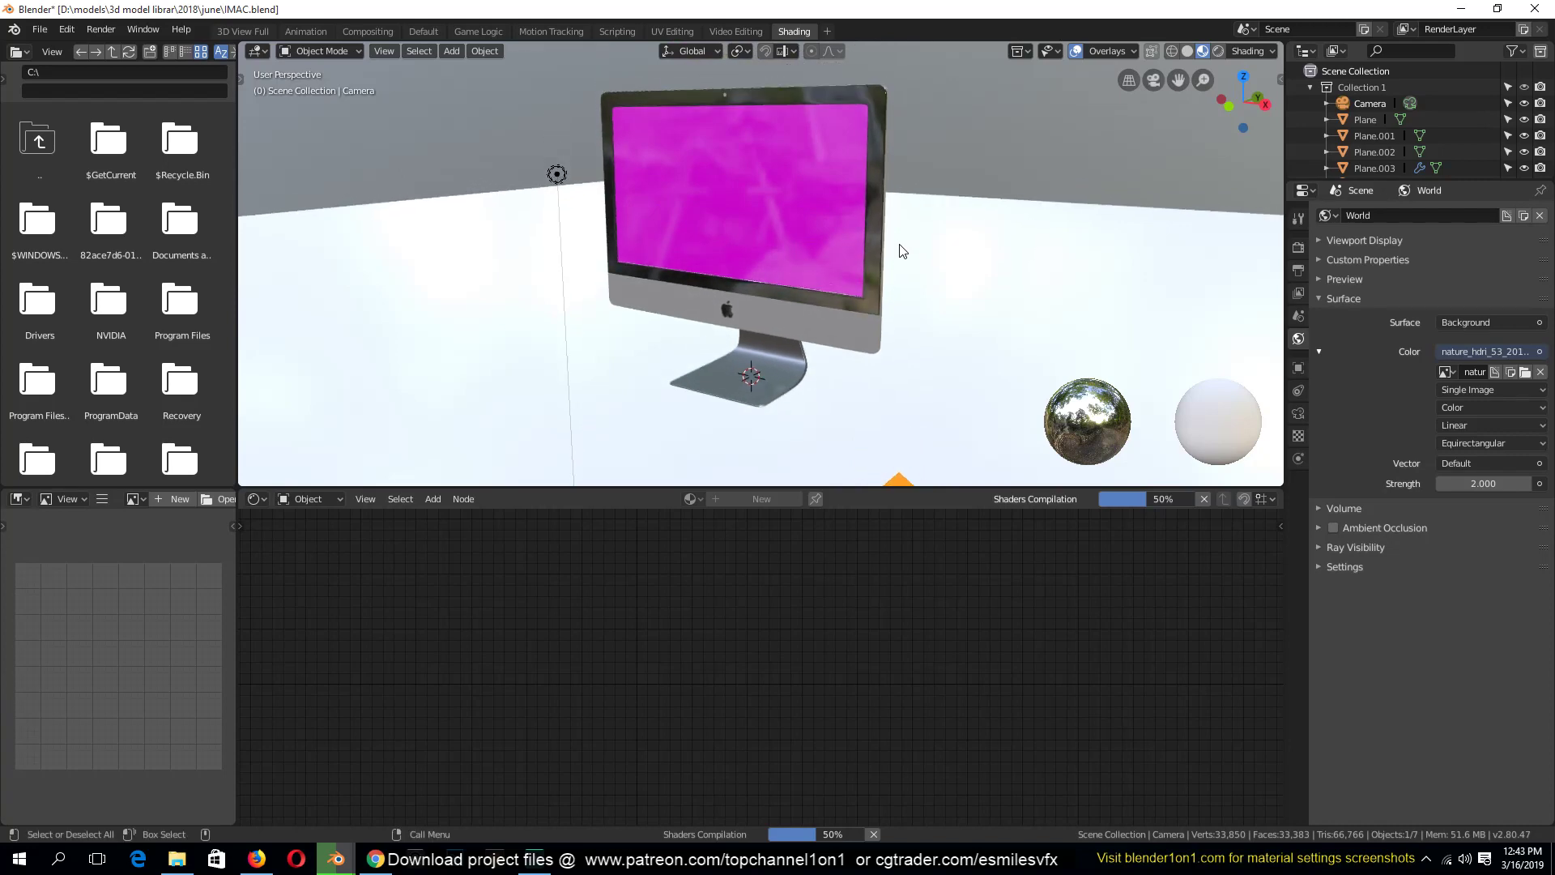
middle_click_drag(774, 211, 794, 403)
Select the iMac's monitor and move the image texture node of its Material away from the Emission node
left_click(703, 183)
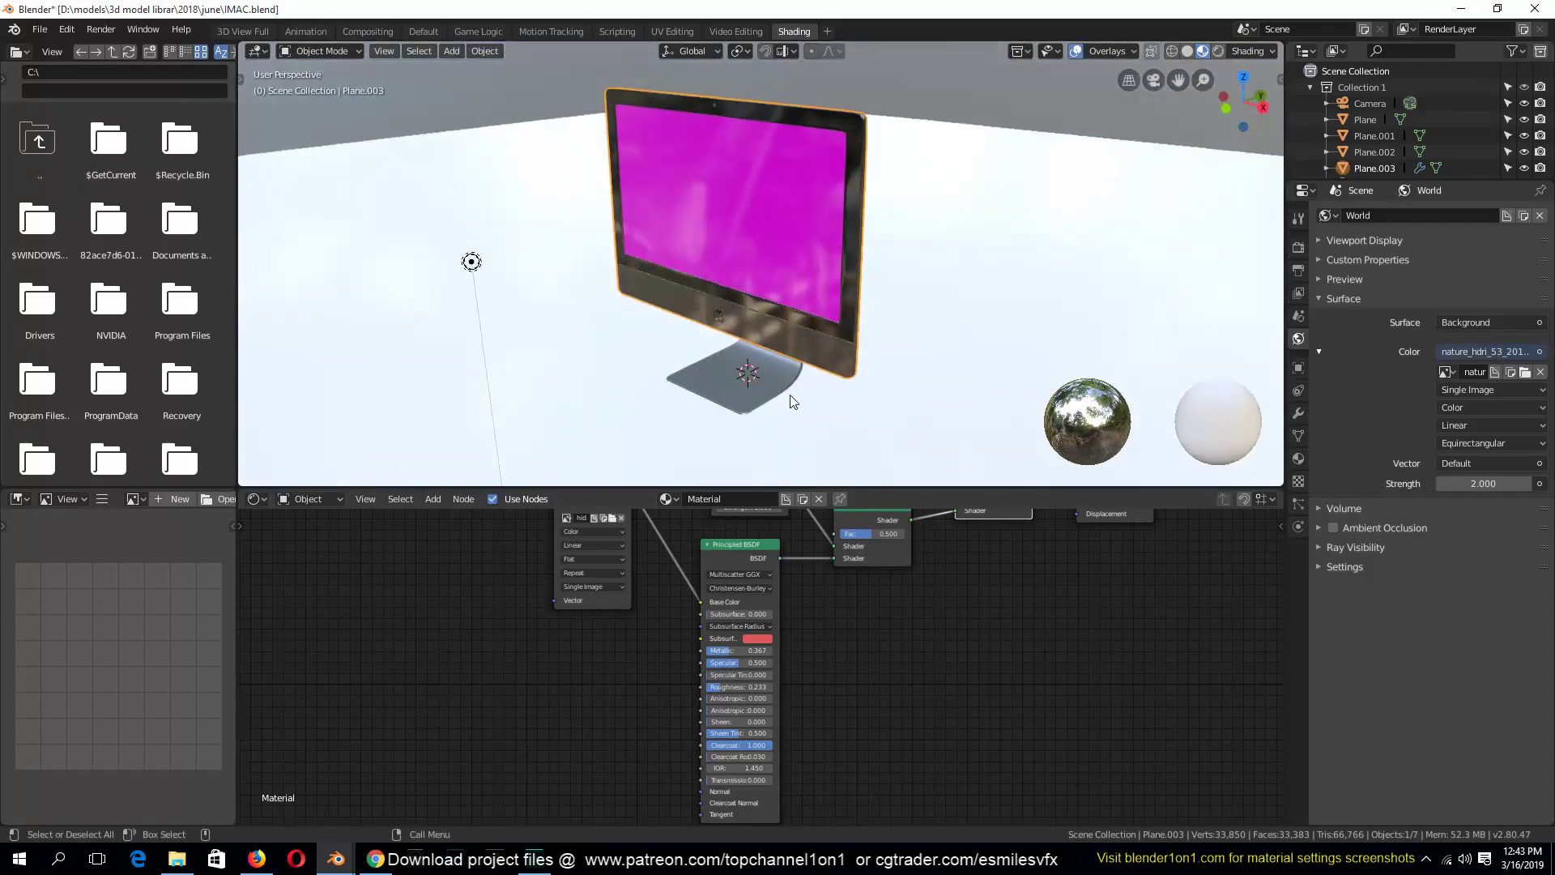
scroll(695, 664, "up", 2)
scroll(693, 660, "up", 2)
middle_click_drag(567, 563, 776, 717)
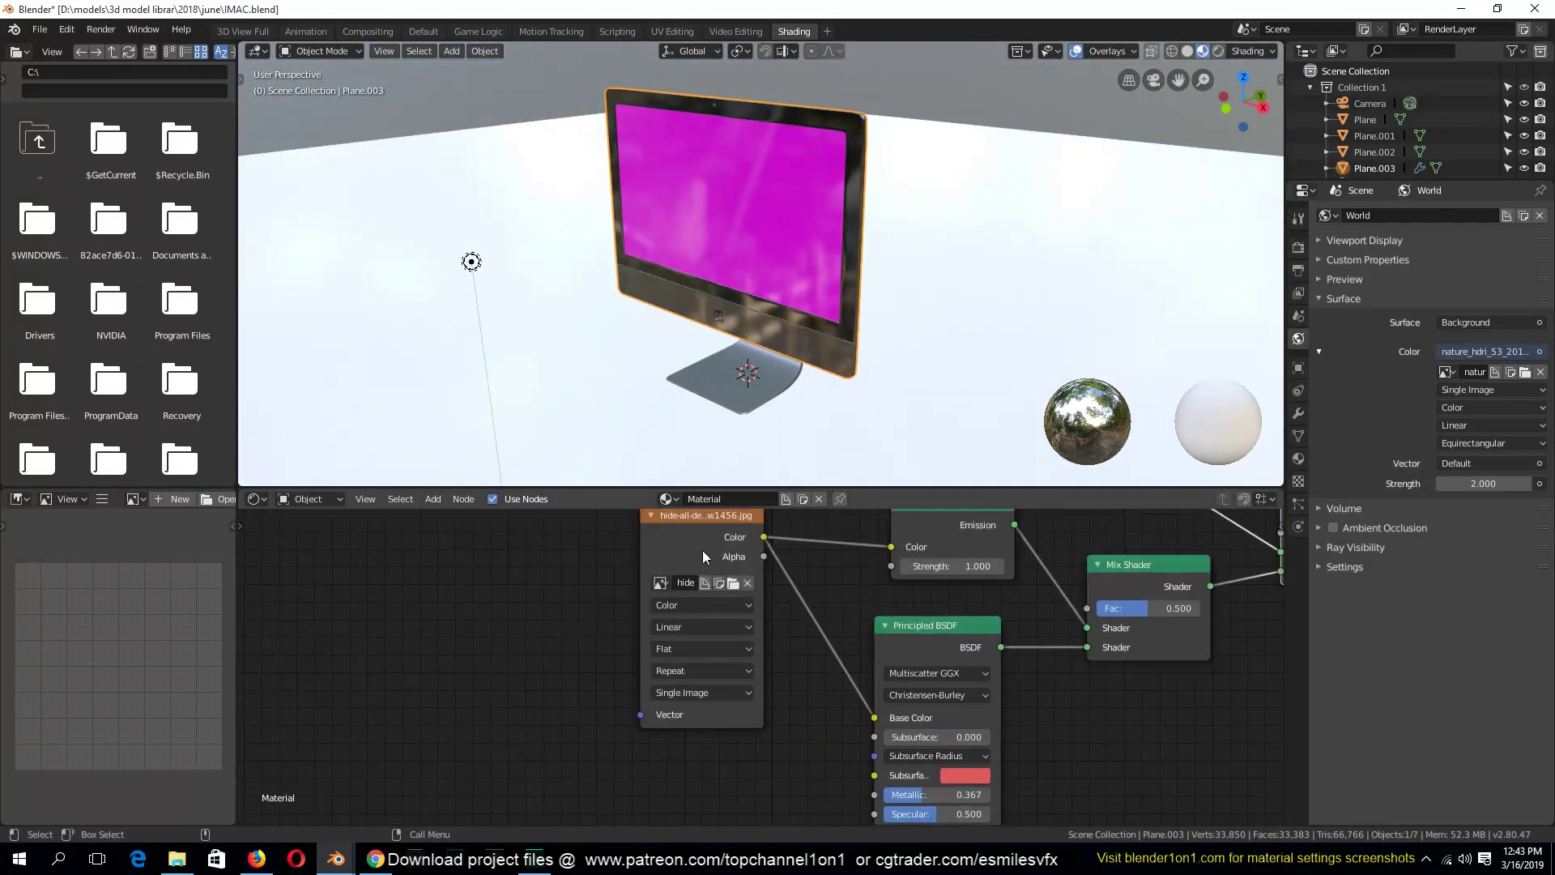
left_click_drag(704, 557, 644, 631)
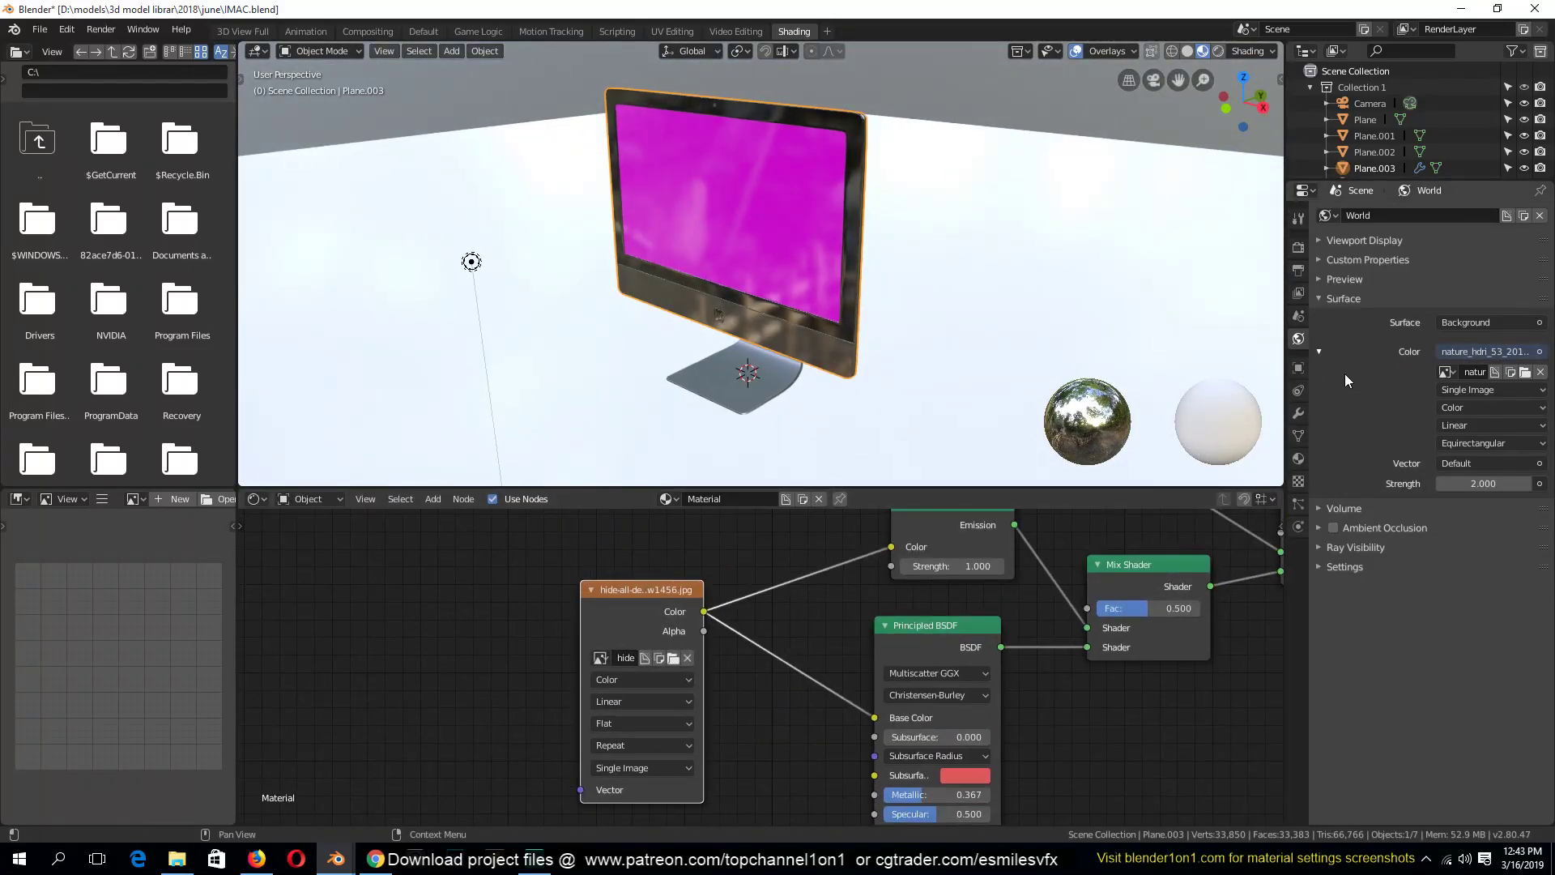
Set the Principled BSDF base color of the monitor's Material.004 to white
left_click(1299, 459)
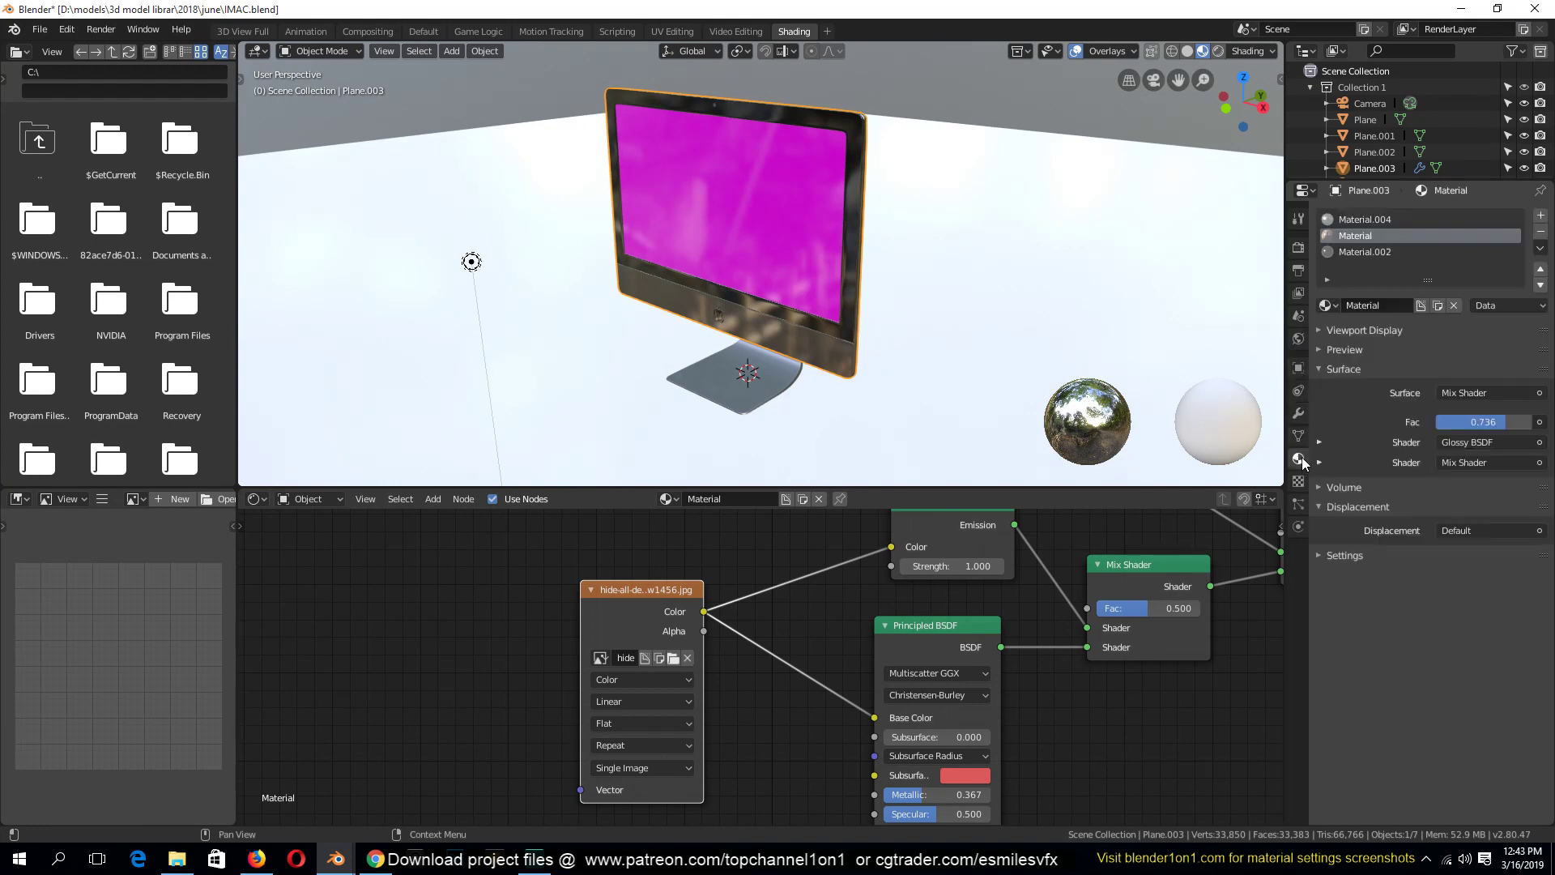
left_click(1377, 222)
left_click(1369, 235)
left_click(1369, 220)
middle_click_drag(996, 656, 1057, 691)
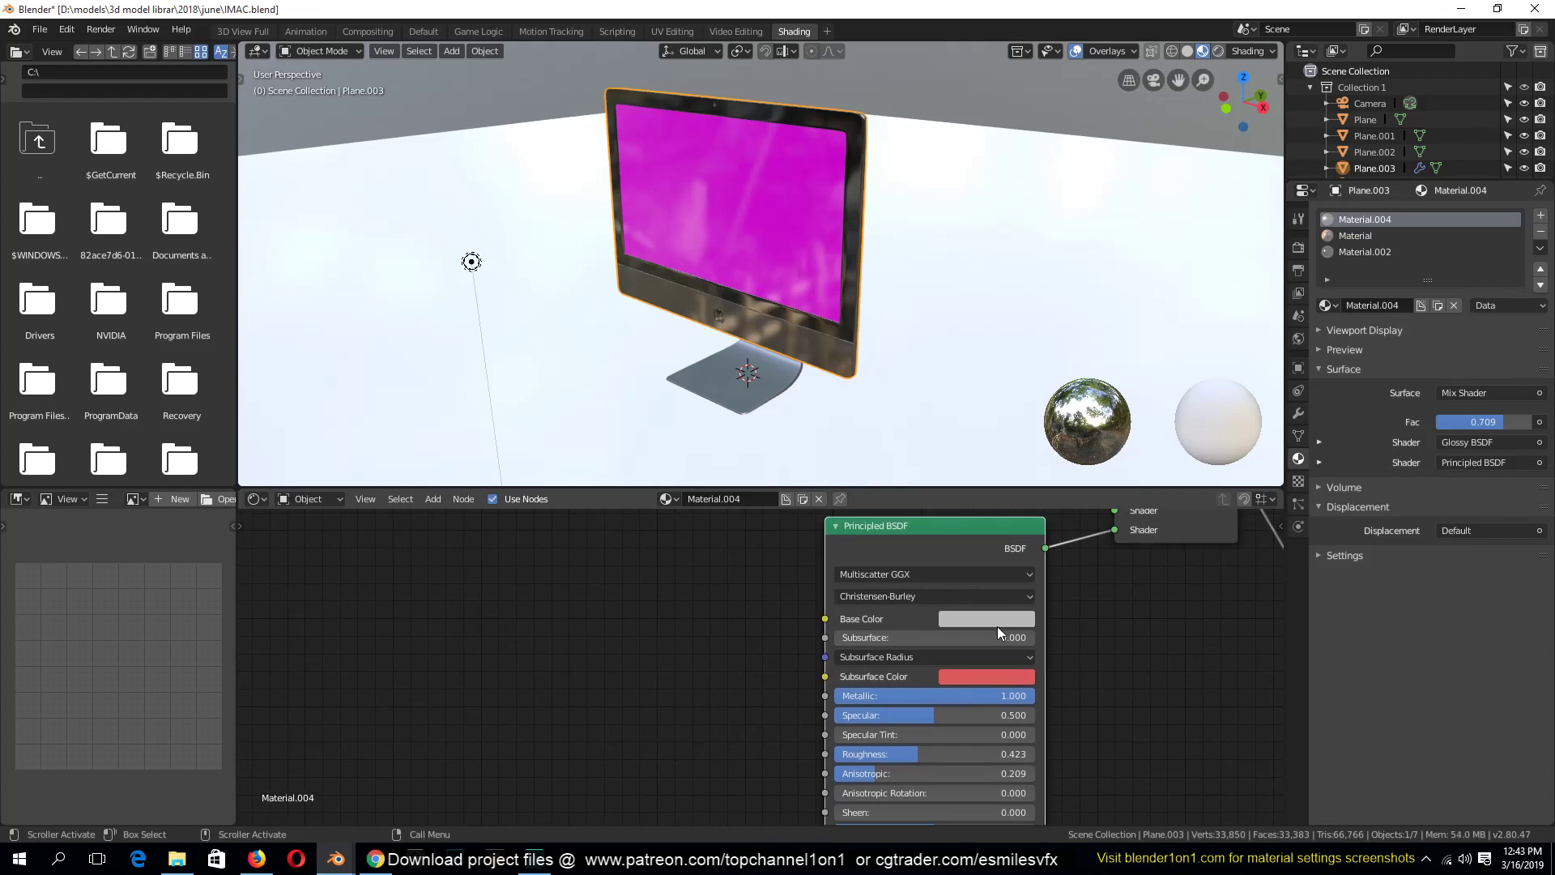
left_click(999, 619)
left_click_drag(1092, 386, 1091, 367)
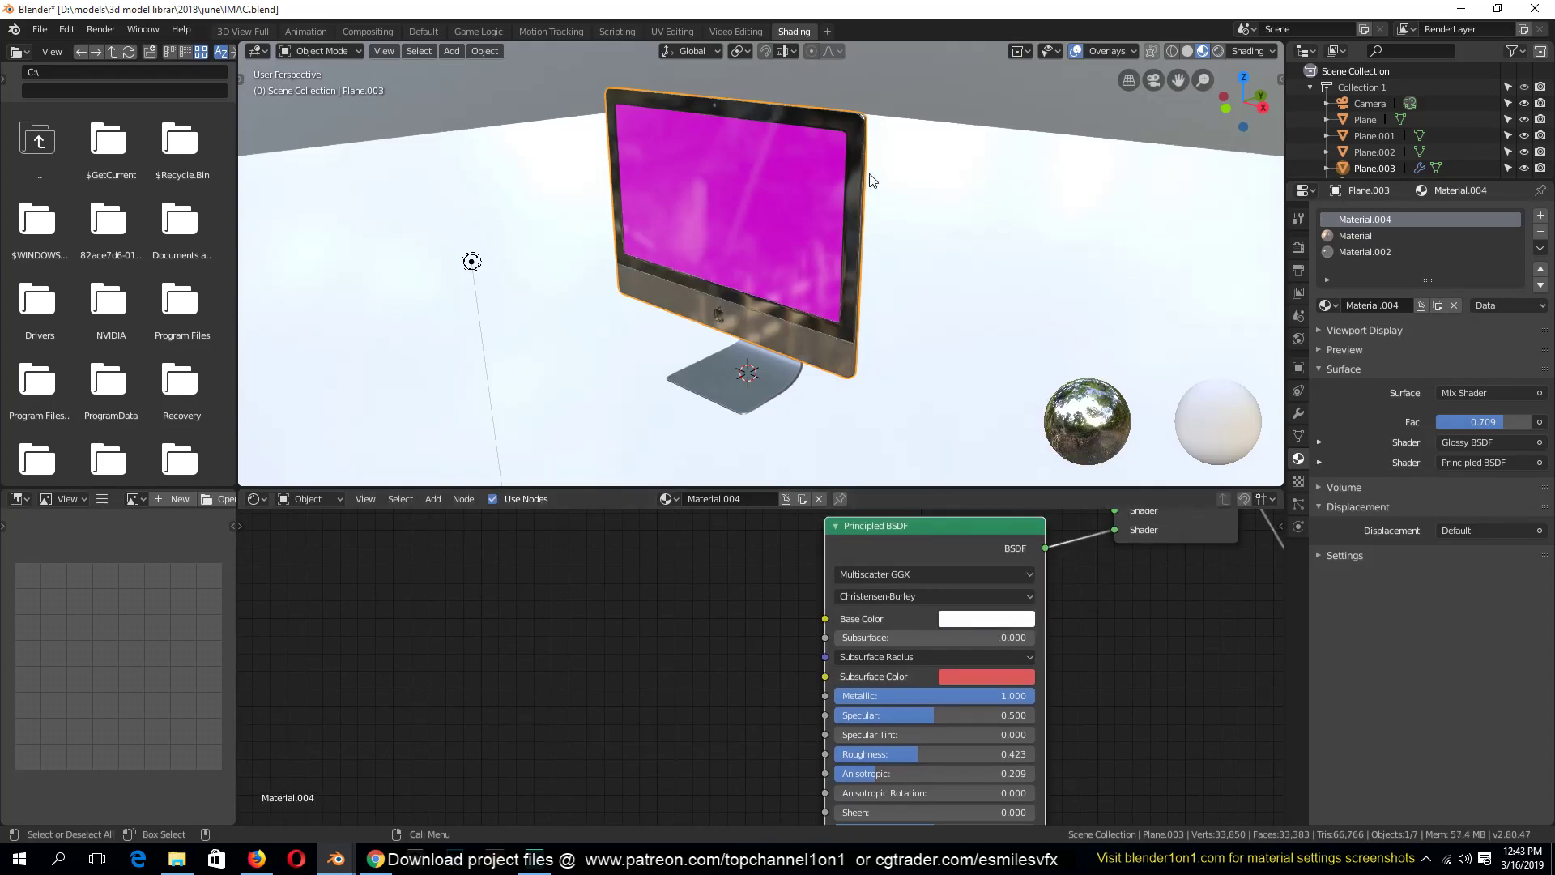
middle_click_drag(867, 180, 872, 429)
scroll(871, 429, "up", 3)
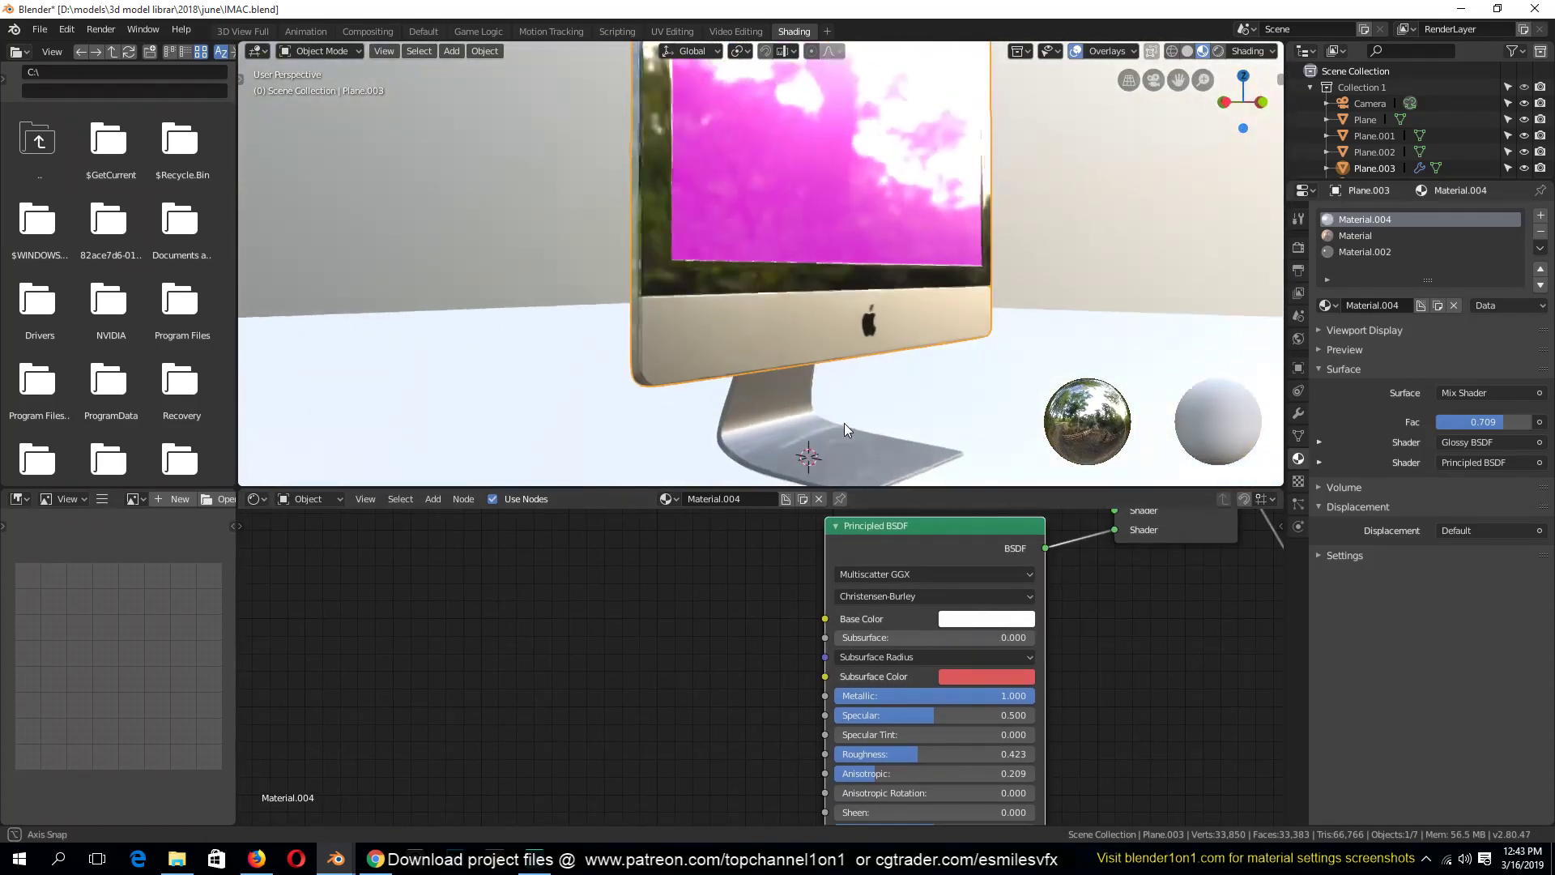
Set Metallic of Material.004 to 0 and deselect everything
left_click(961, 696)
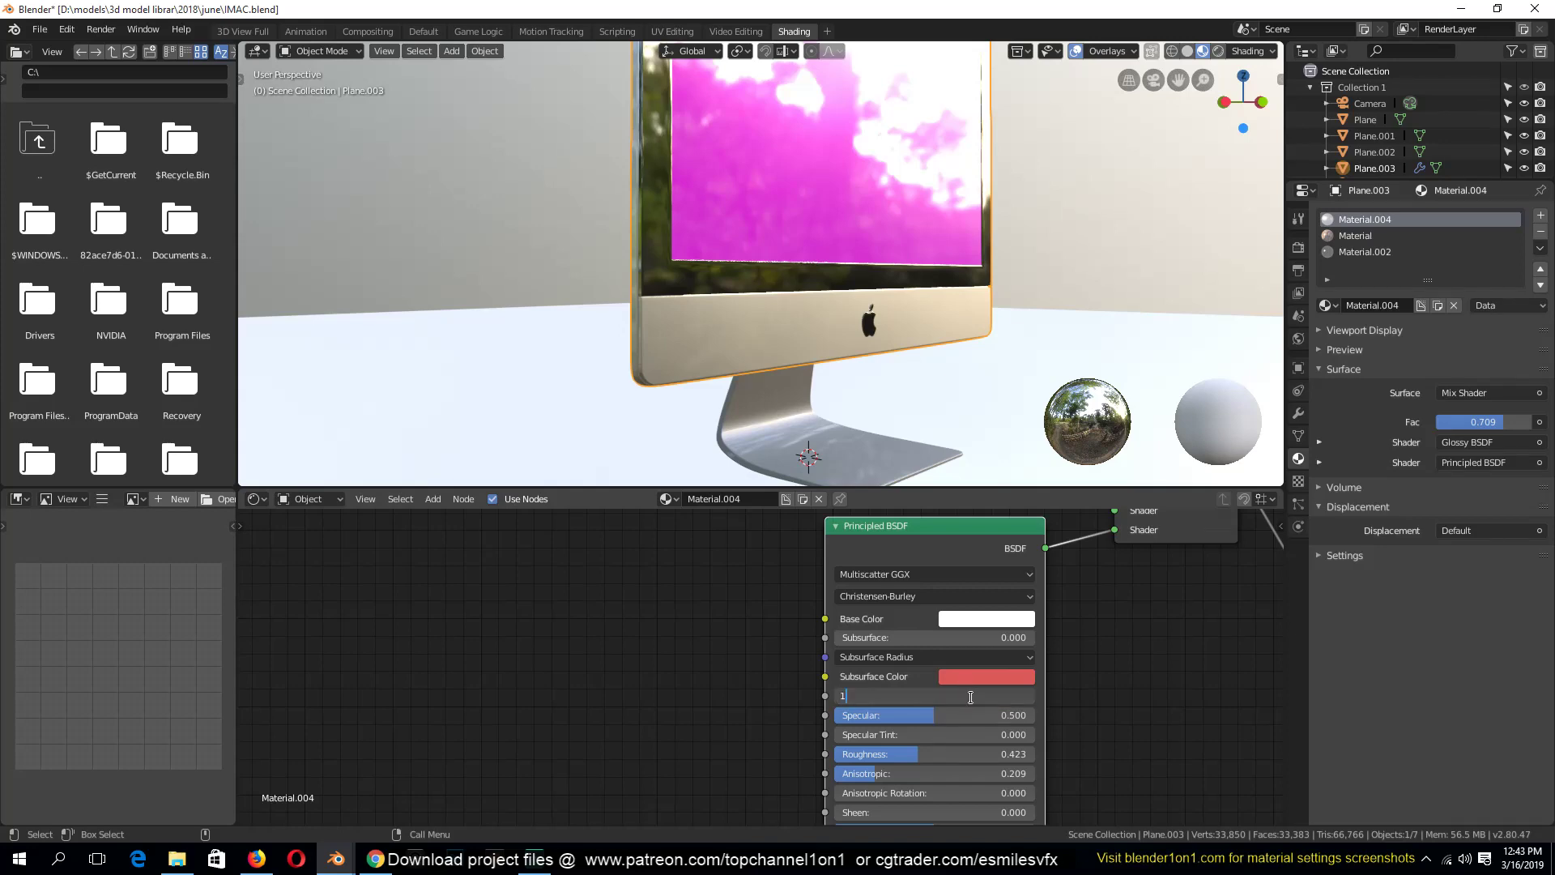
type("0")
key("Return")
middle_click_drag(942, 208, 721, 304)
key("alt+a")
Link the monitor's materials to the iMac's stand and clear the selection
middle_click_drag(771, 404, 741, 333)
left_click(771, 425)
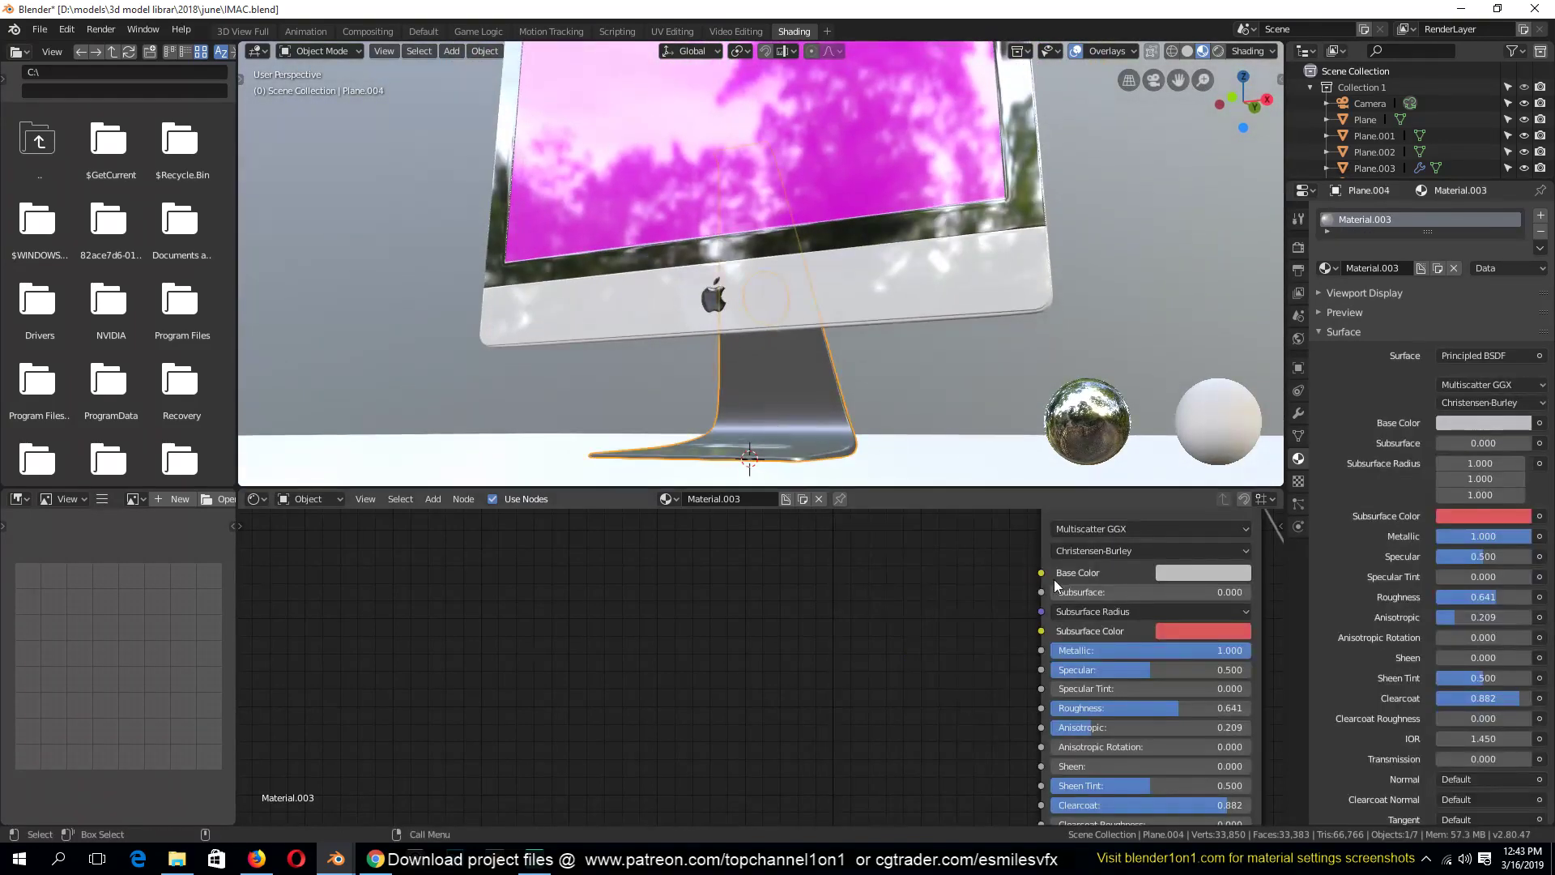
left_click(1009, 262)
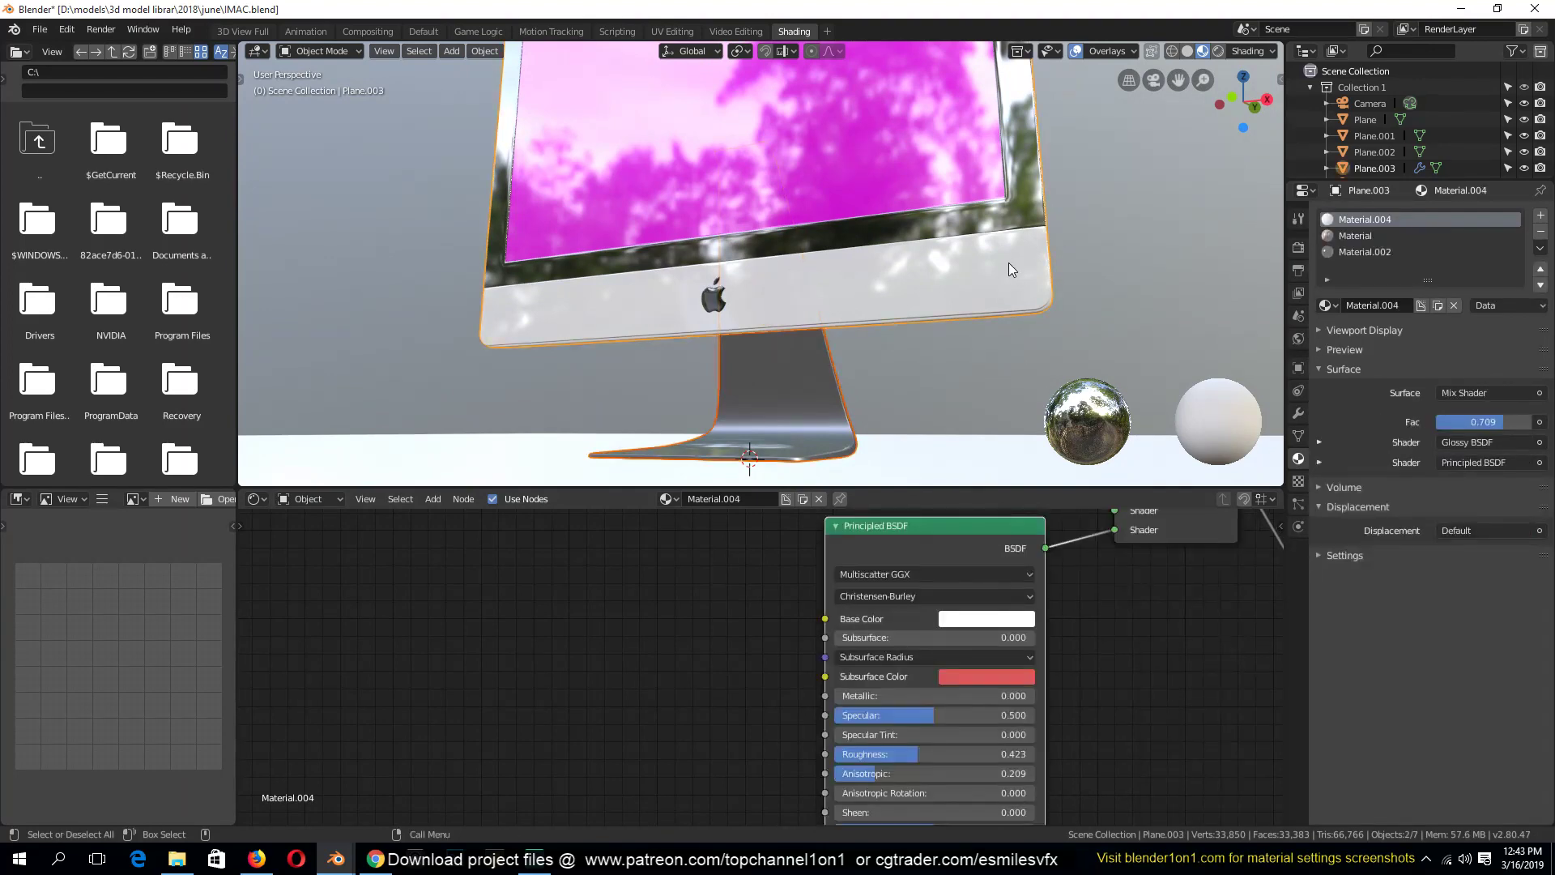
key("ctrl+l")
left_click(994, 298)
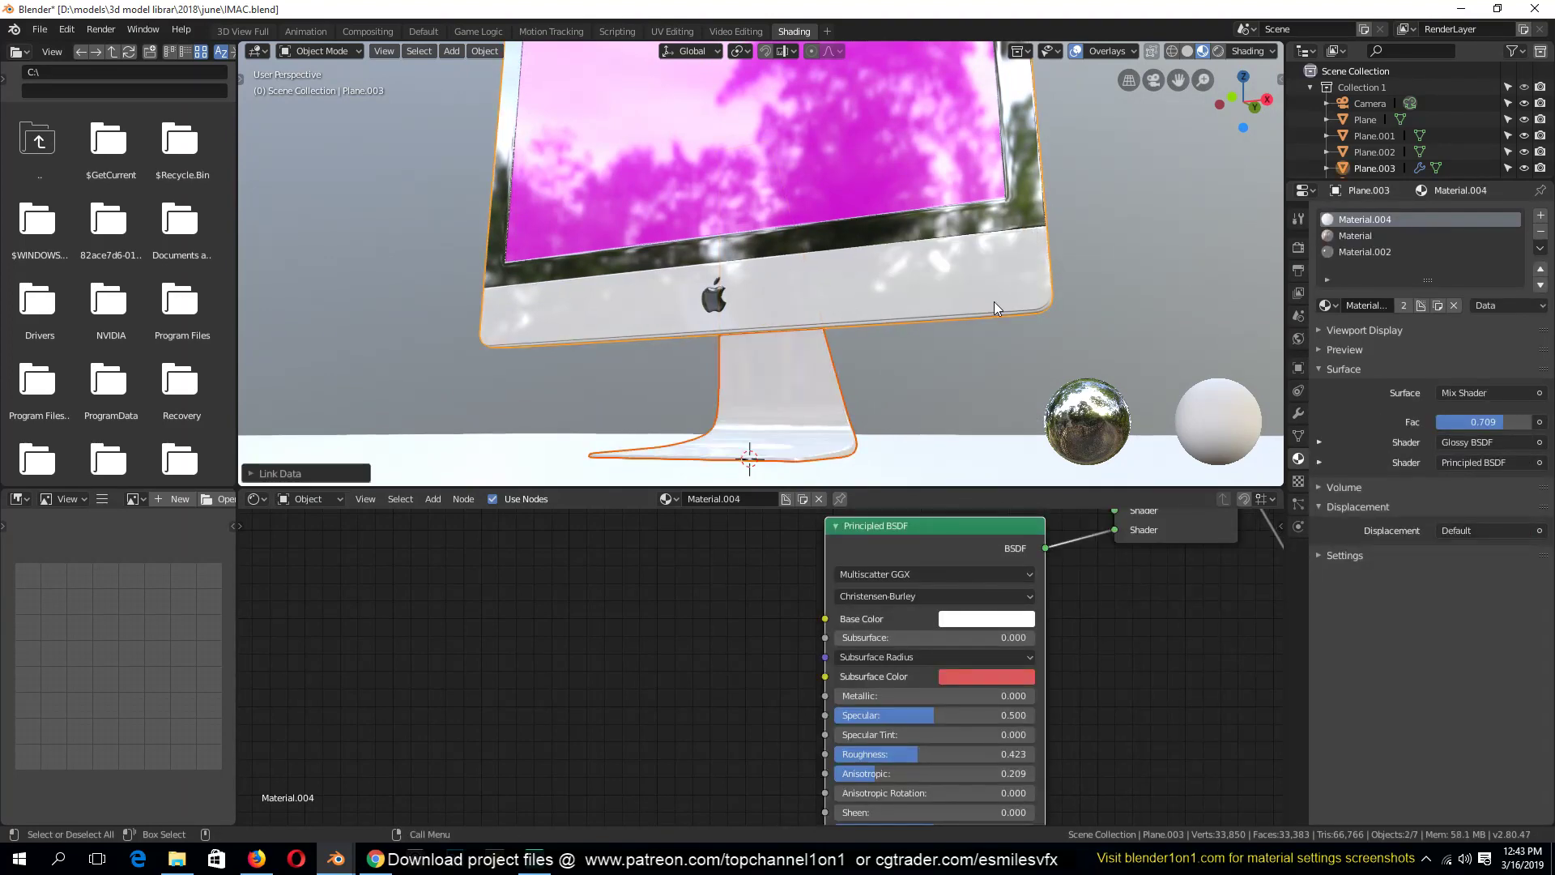
key("alt+a")
Check the whole iMac from the front and save the IMAC.blend file
middle_click_drag(894, 326, 993, 348)
scroll(859, 379, "down", 7)
scroll(814, 388, "up", 5)
middle_click_drag(923, 252, 808, 299, "shift")
scroll(873, 326, "down", 5)
left_click(809, 300)
key("ctrl+s")
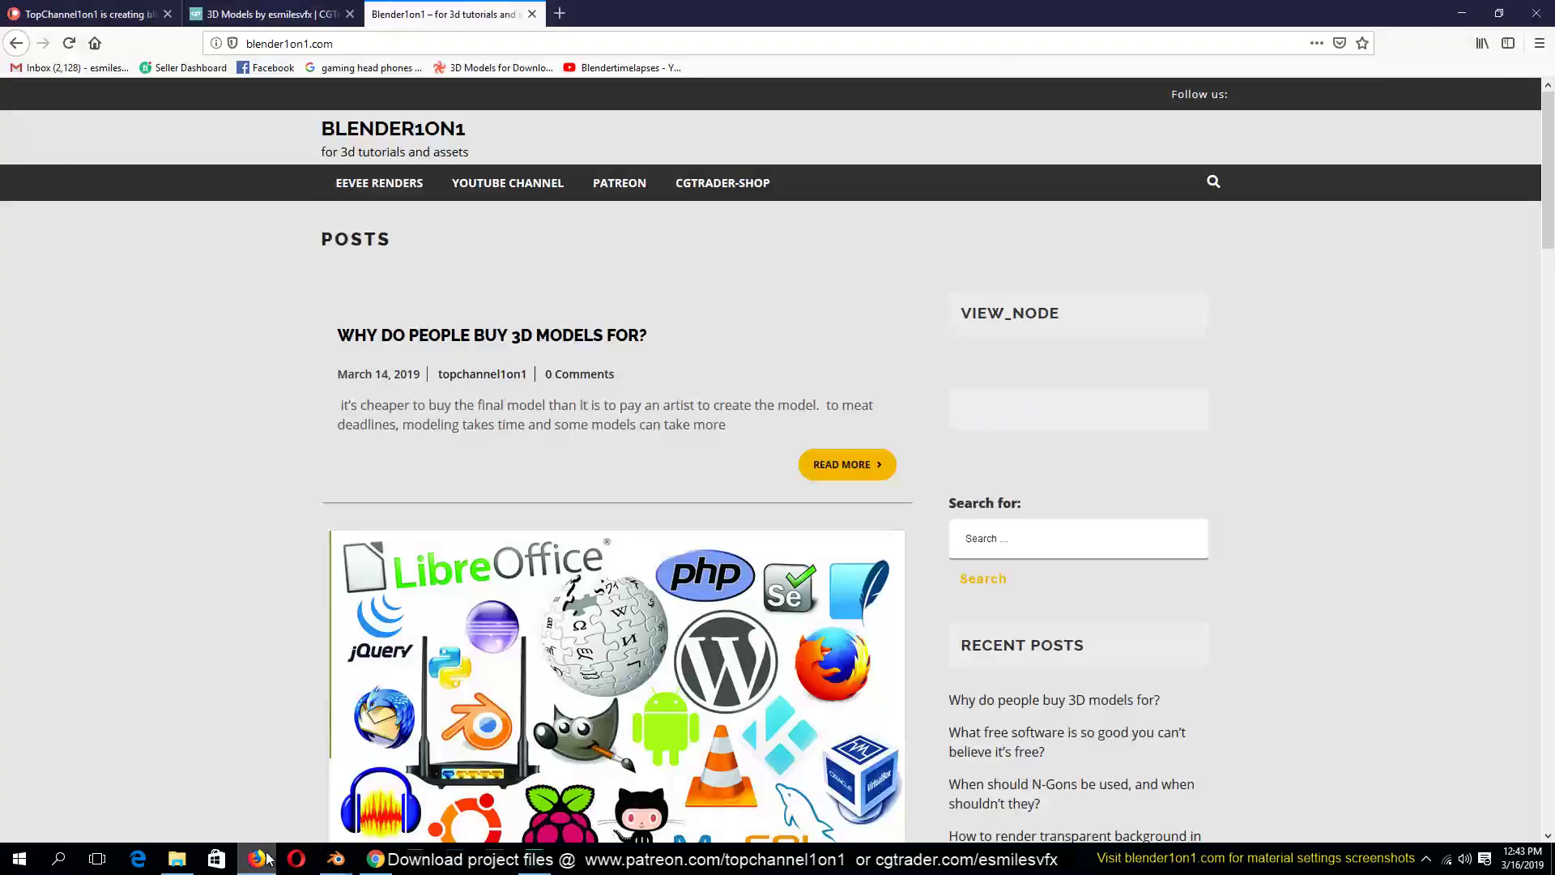
Switch to Firefox and search the web for "ios screen" in a new tab
left_click(257, 858)
left_click(559, 14)
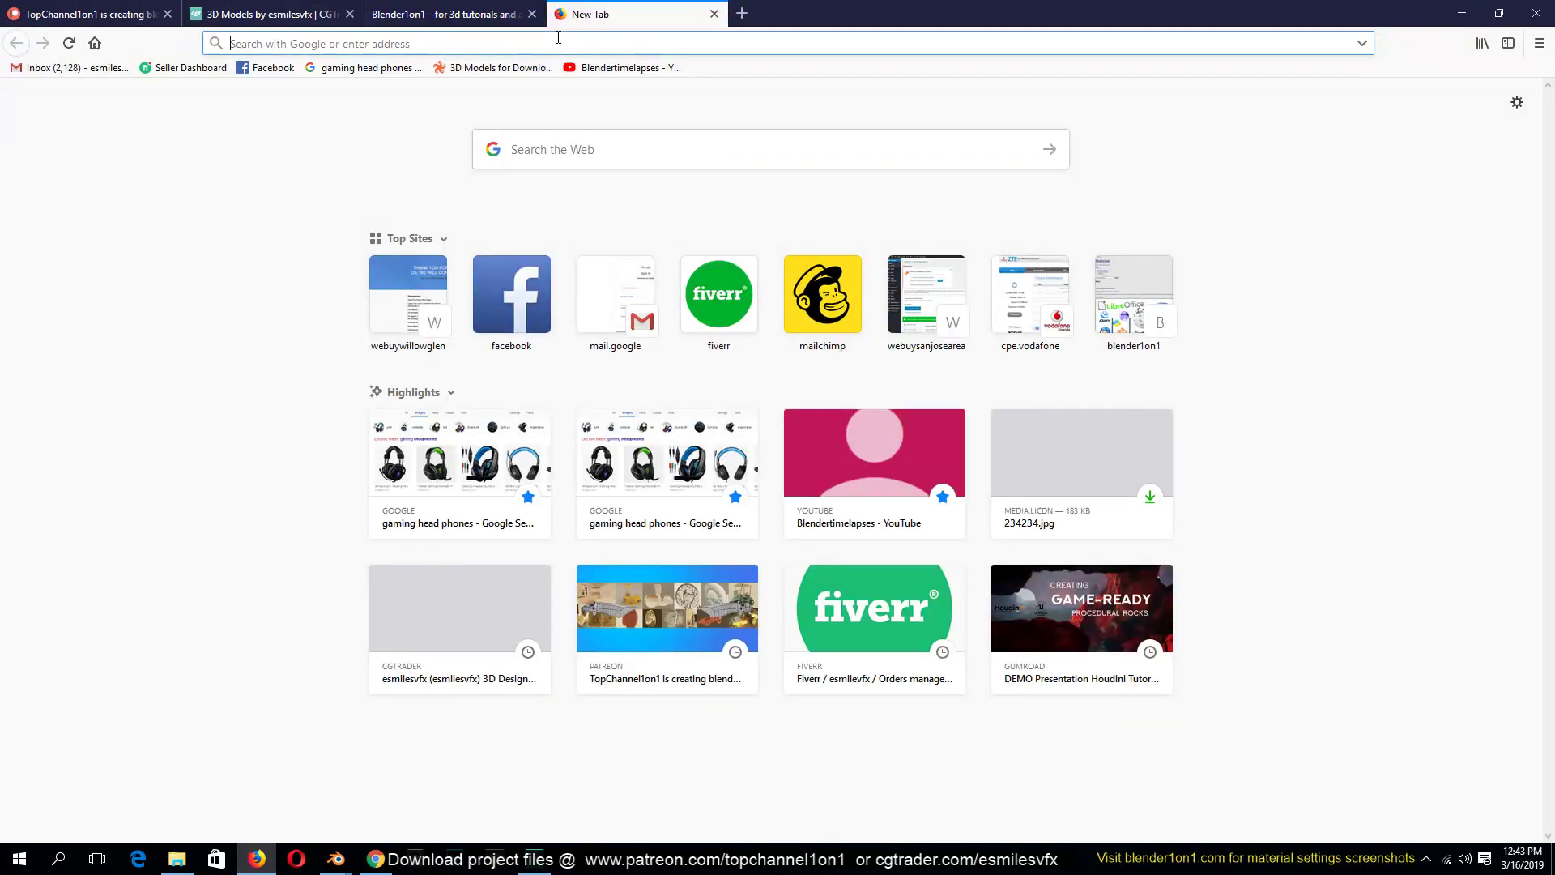
type("ios screen")
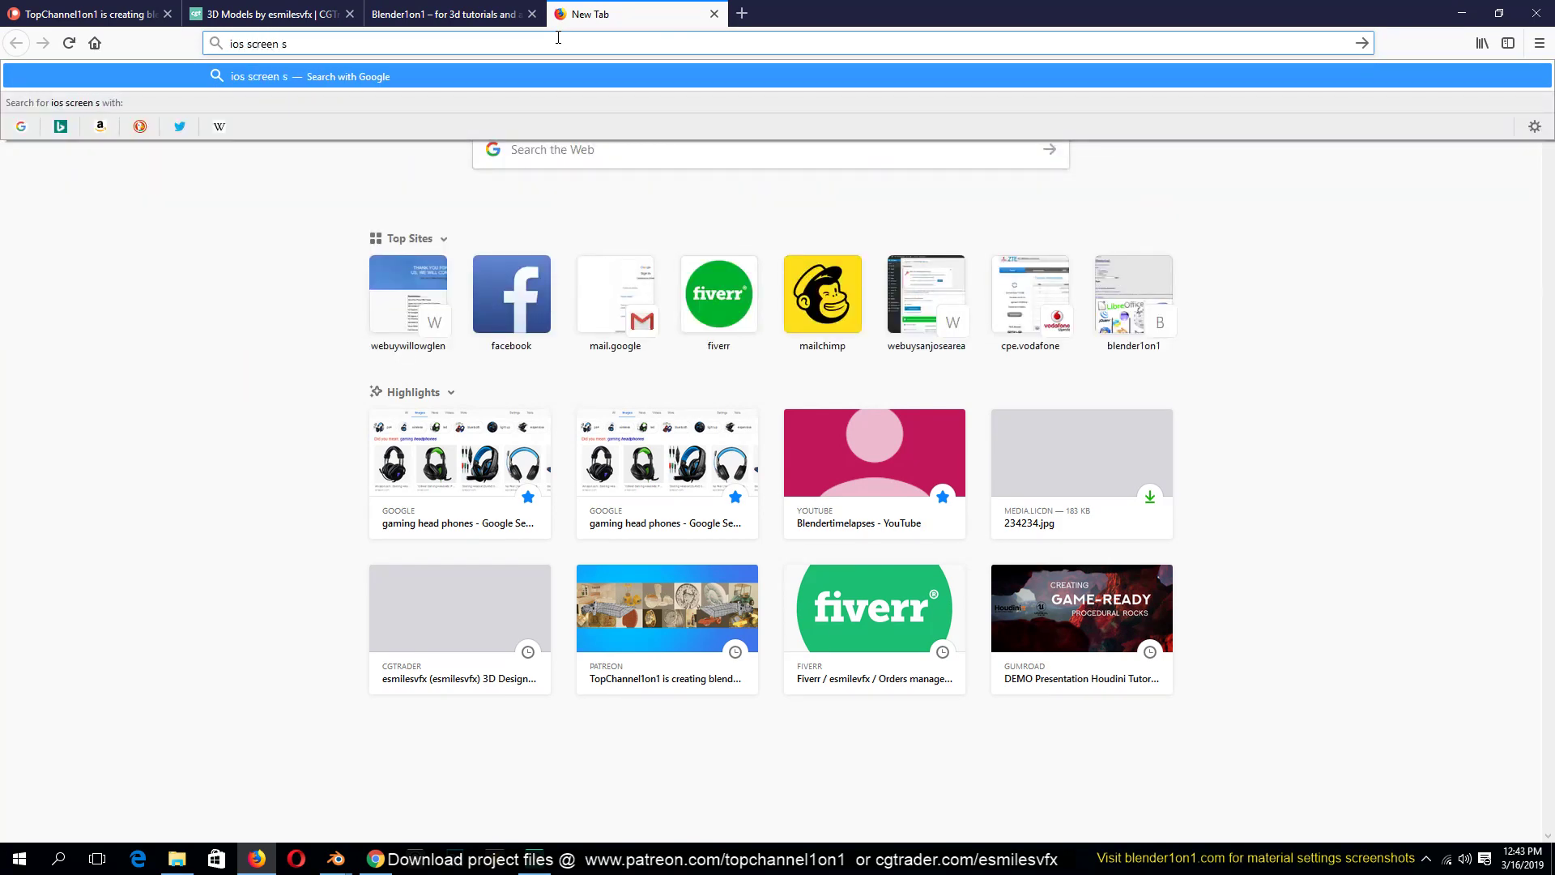
key("Return")
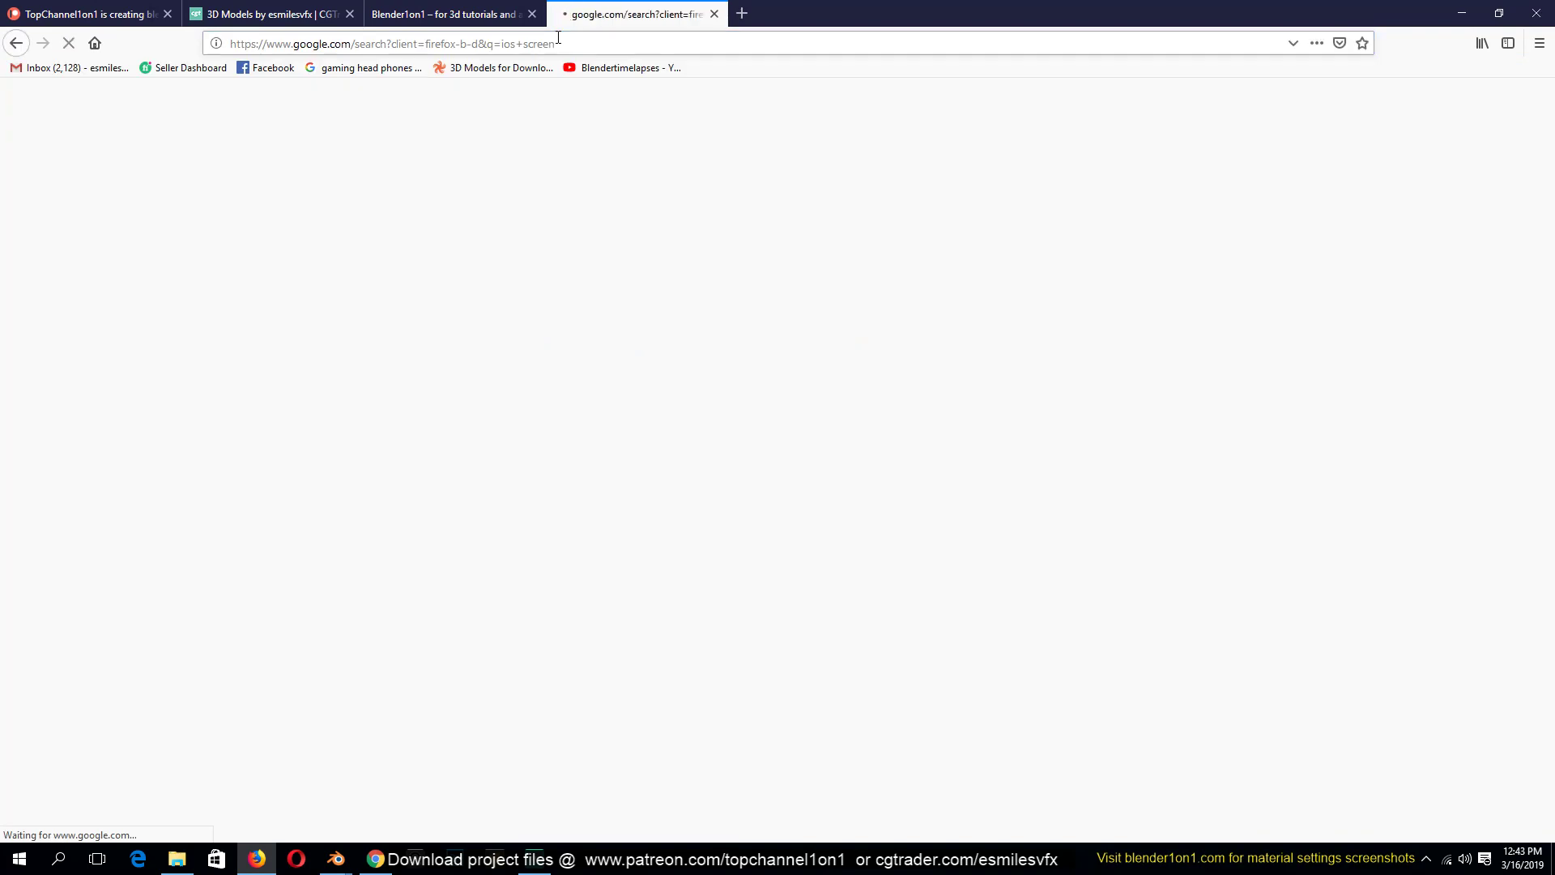
Change the Google search to "ios desktop" and show the image results
left_click(171, 119)
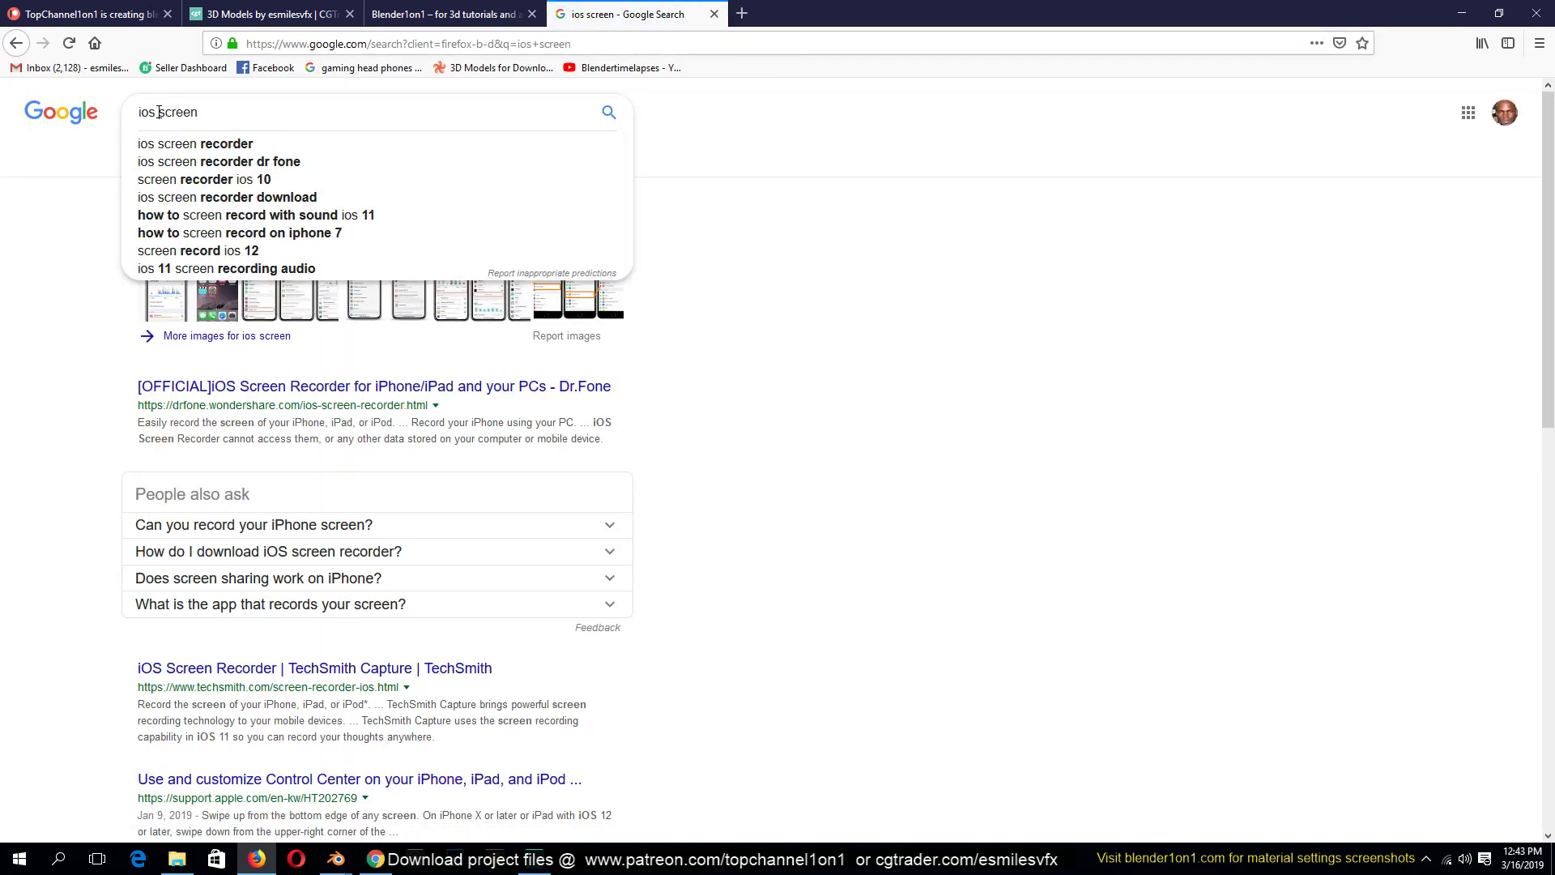
type("desktop")
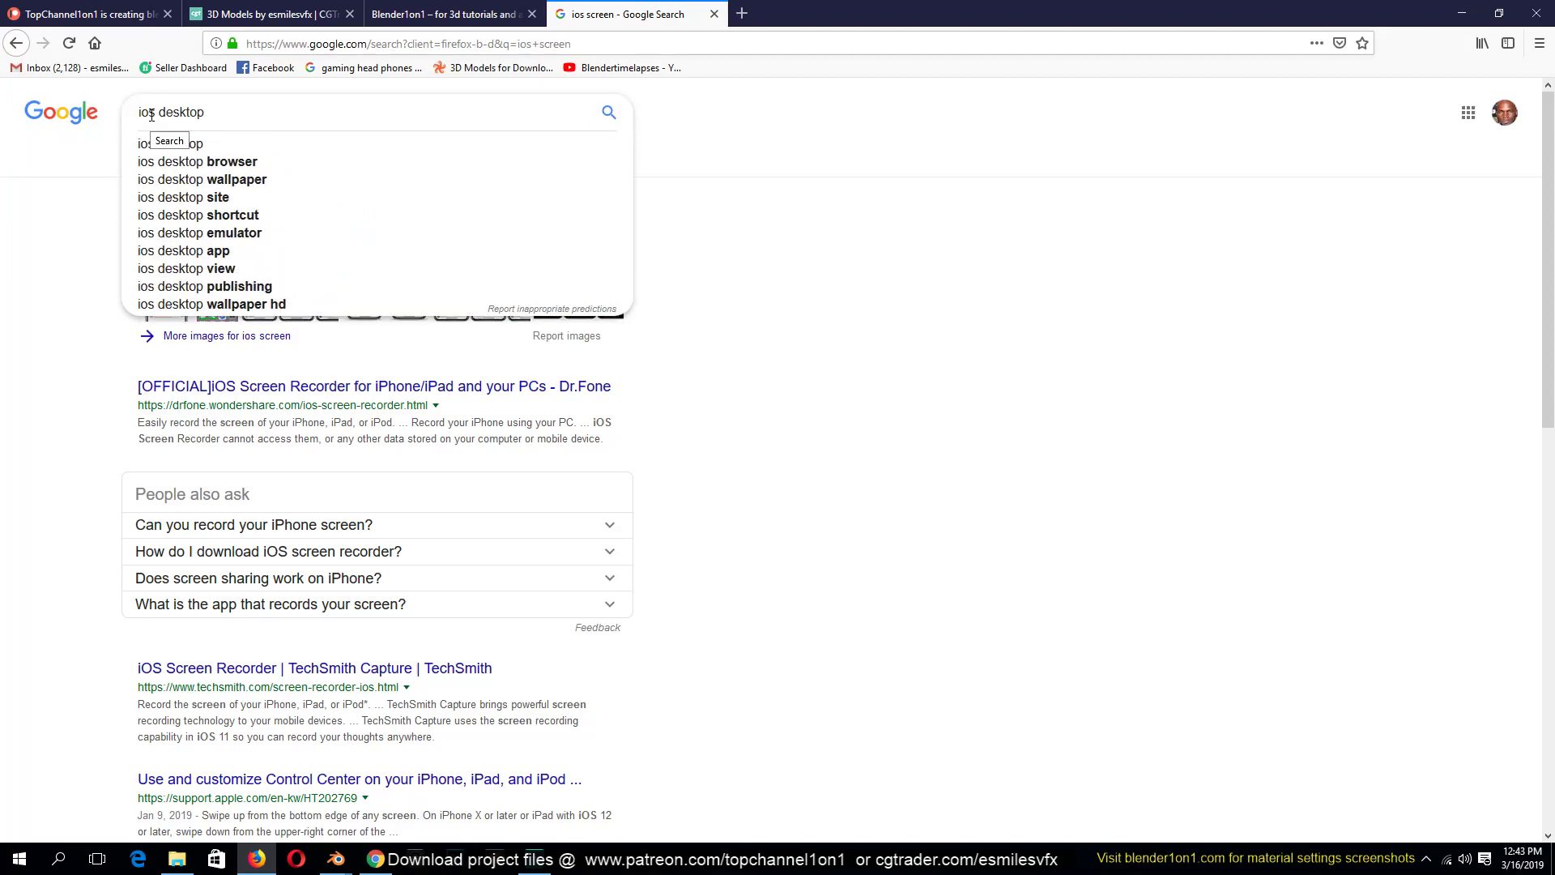
key("Return")
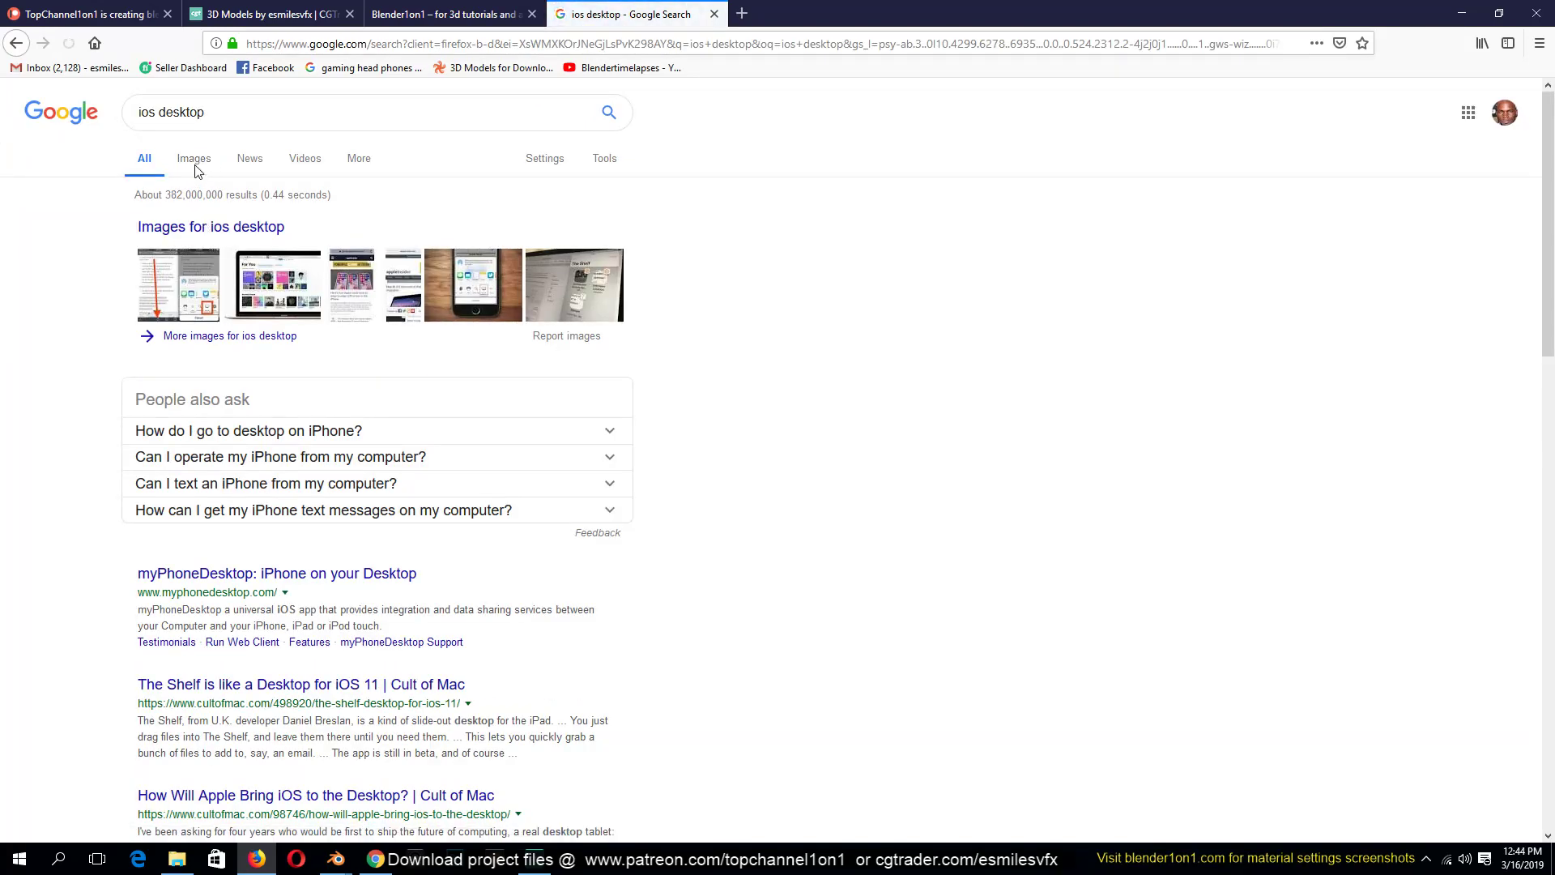
left_click(200, 161)
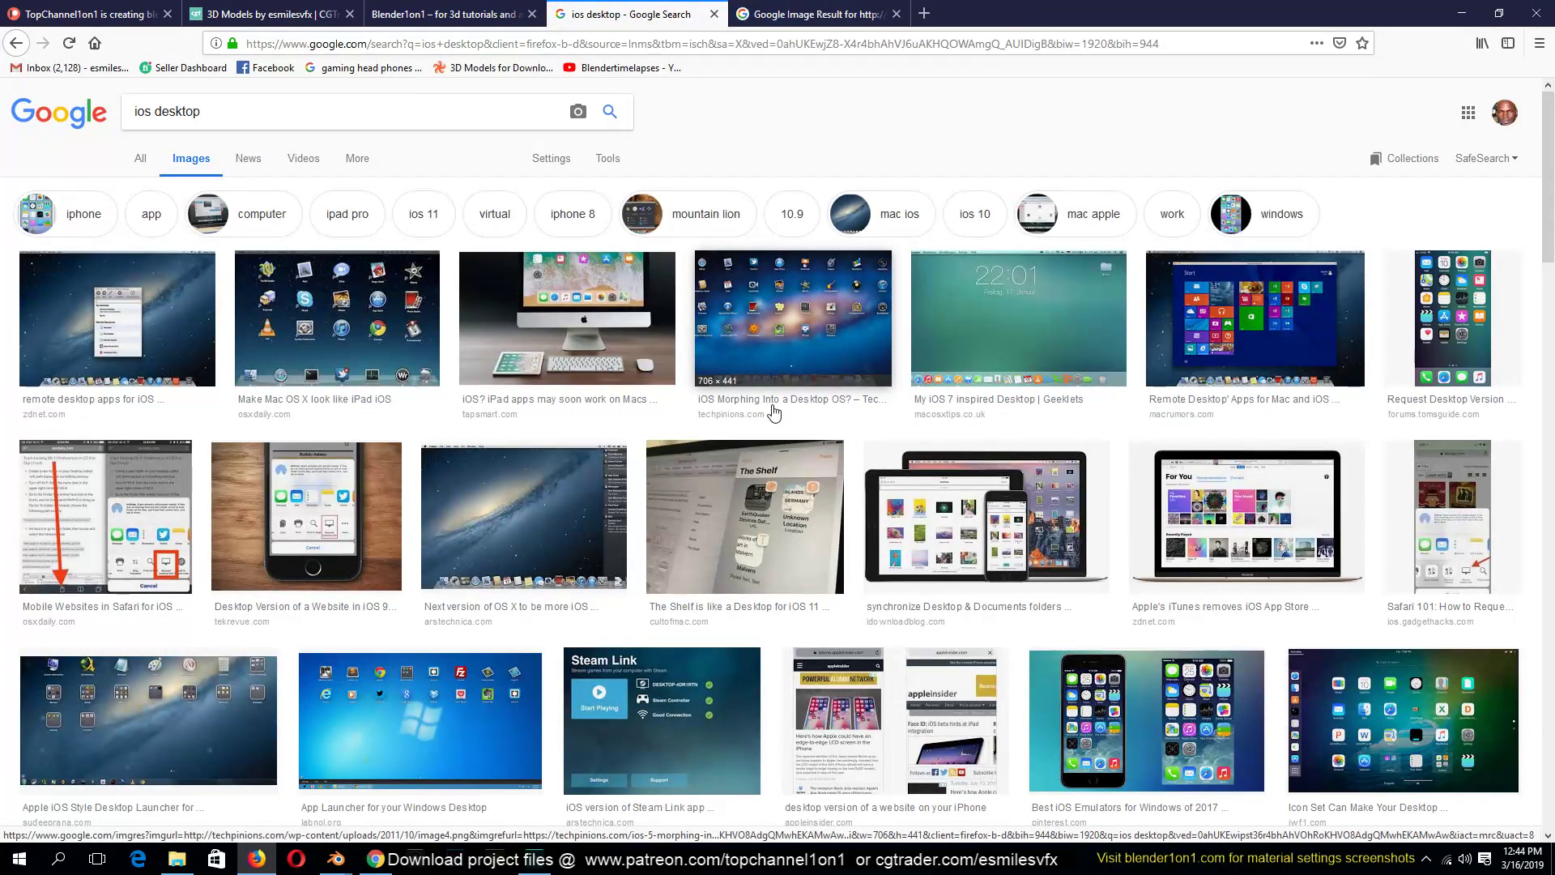
Browse the image results and save the "iOS Morphing Into a Desktop OS?" desktop picture to disk
scroll(409, 381, "down", 3)
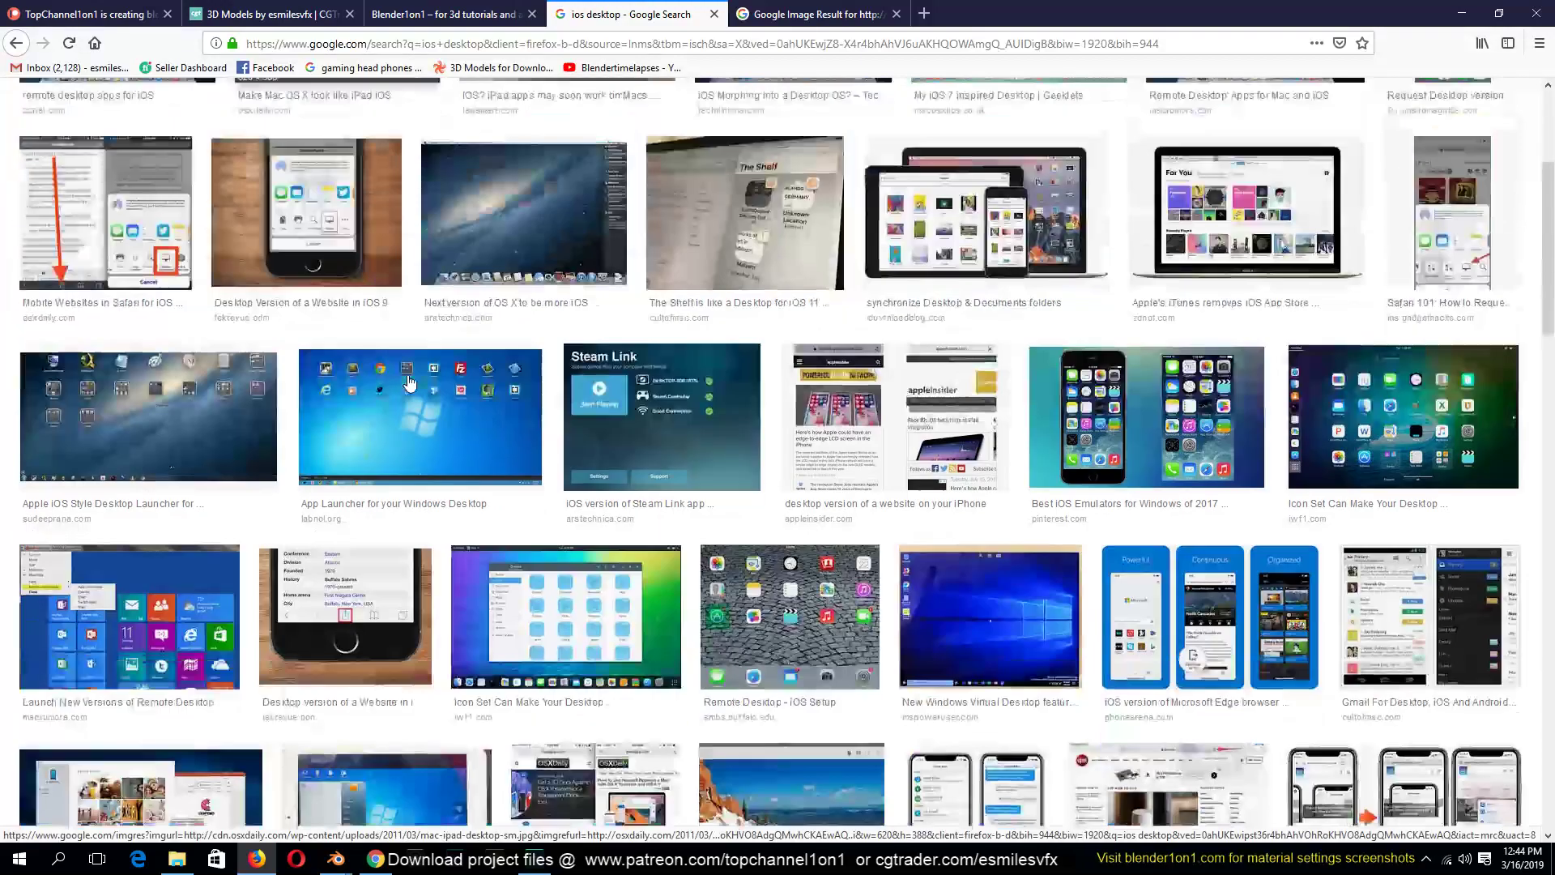
scroll(409, 381, "down", 2)
scroll(410, 381, "up", 2)
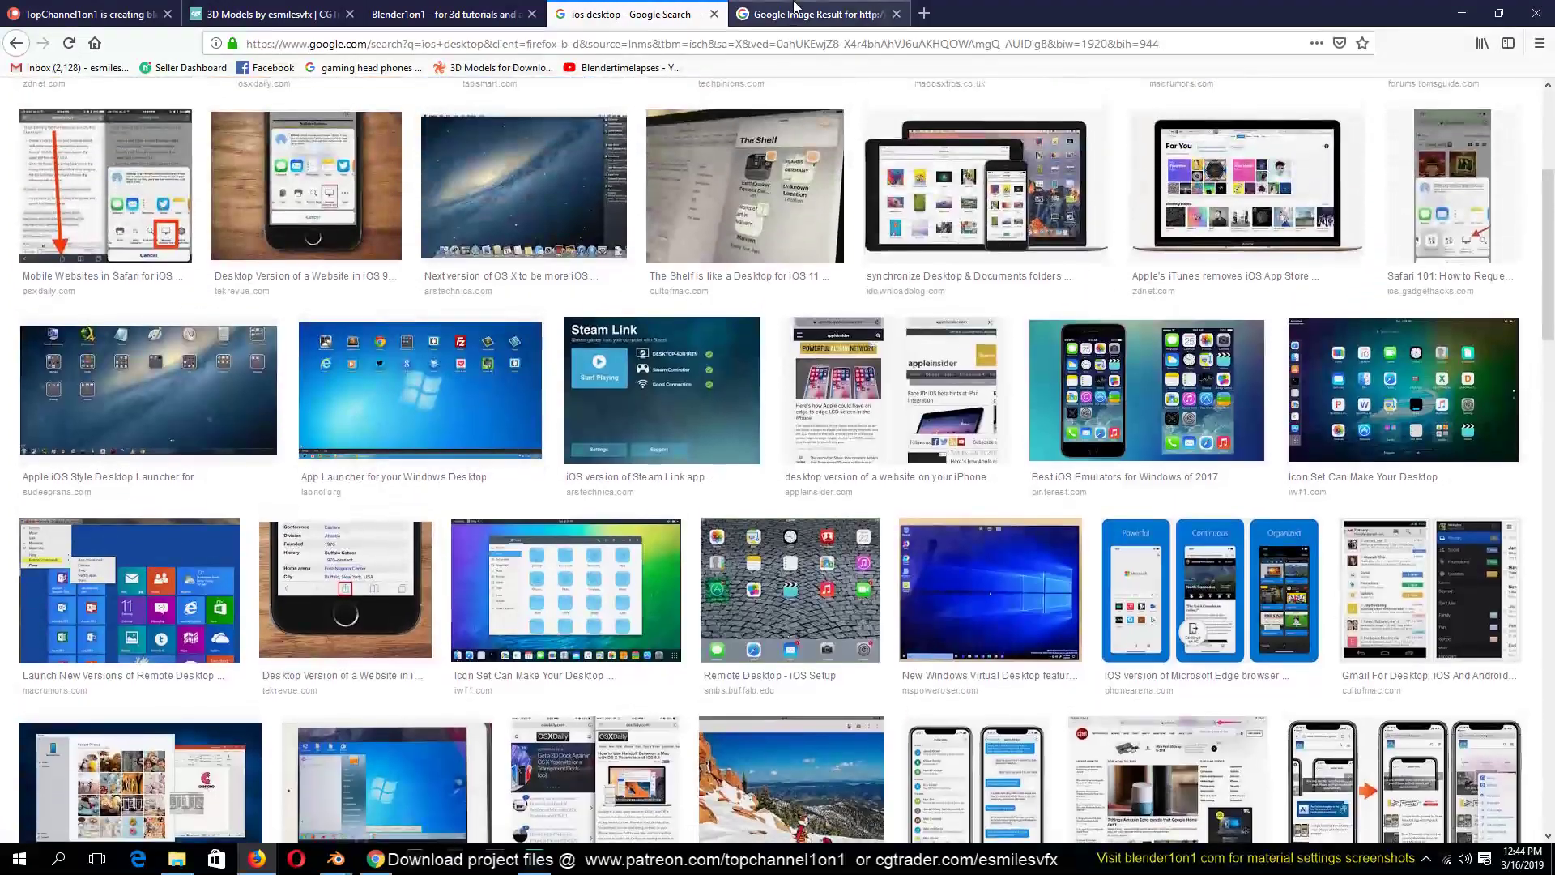
left_click(795, 9)
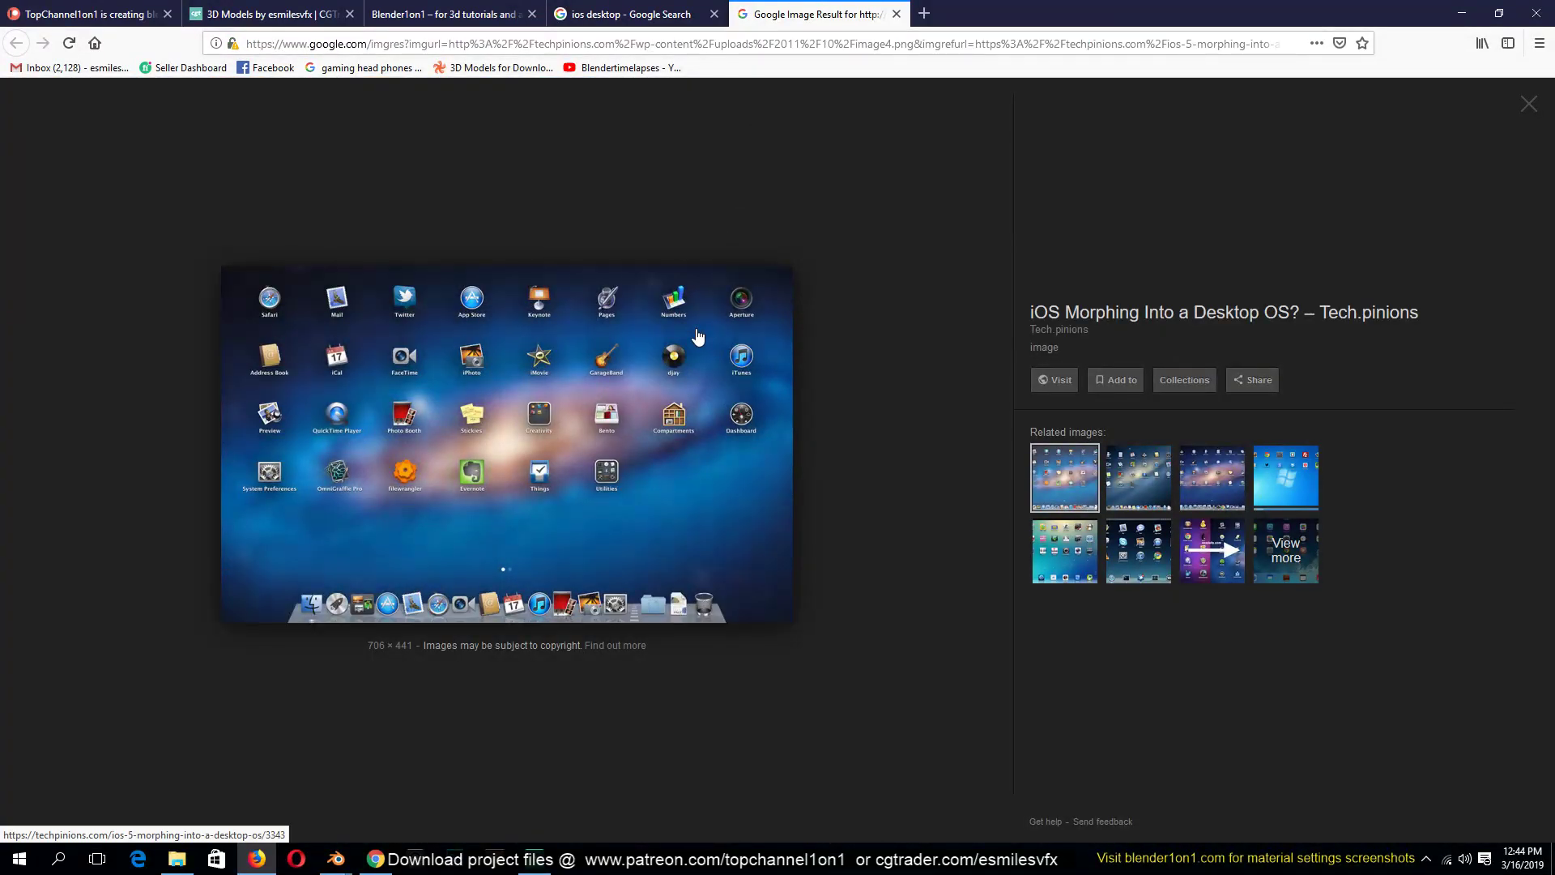
right_click(681, 368)
left_click(778, 571)
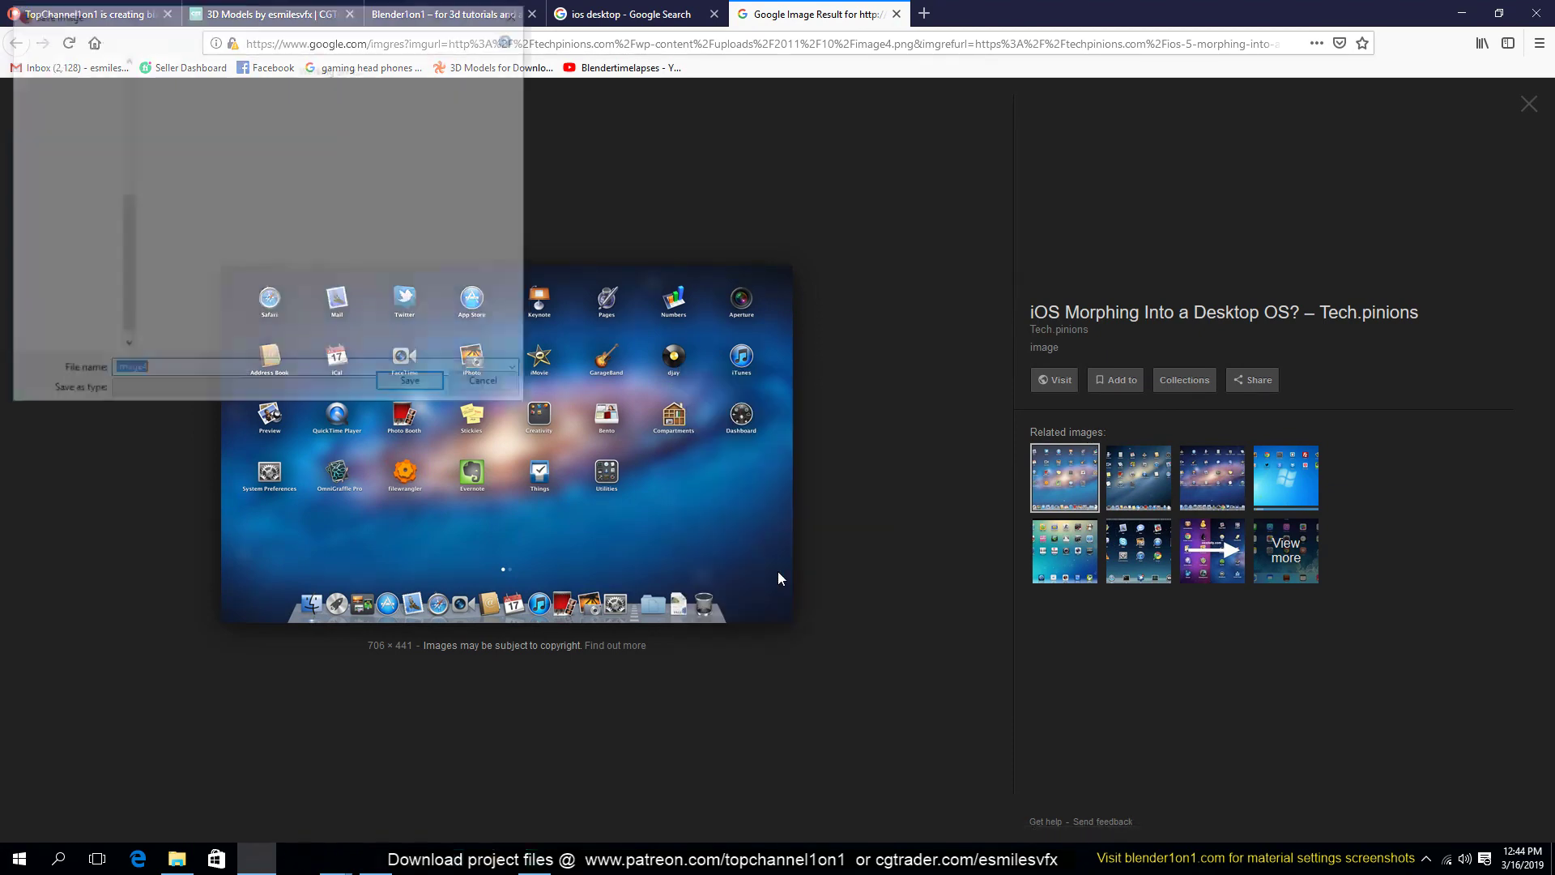
left_click(640, 411)
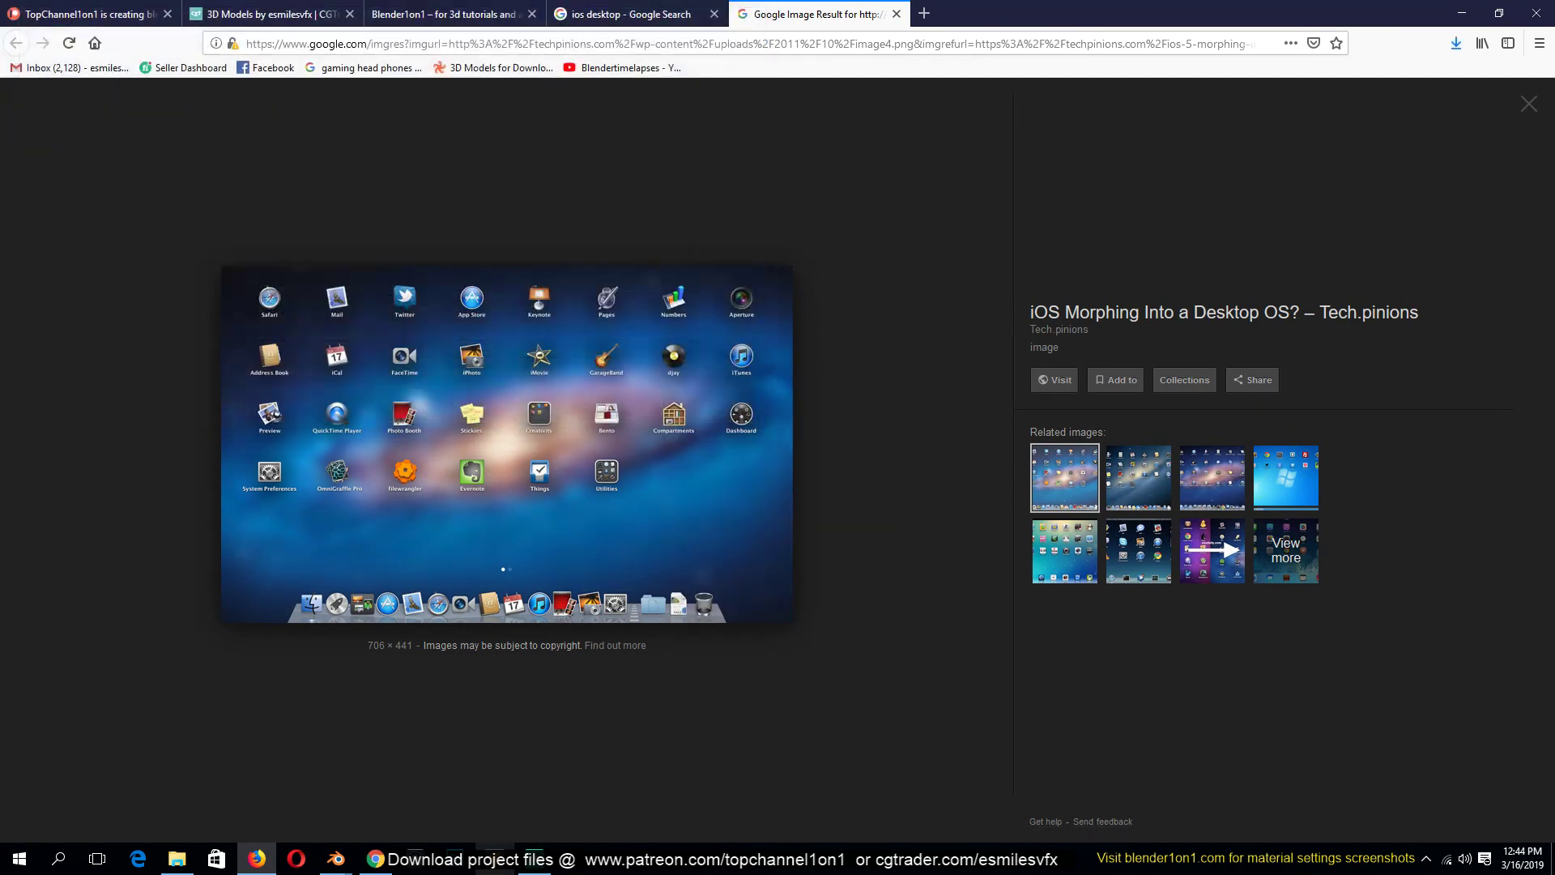
Switch to the IMAC.blend window in Blender and open the image file browser for the screen material's image texture
mouse_move(336, 859)
left_click(378, 797)
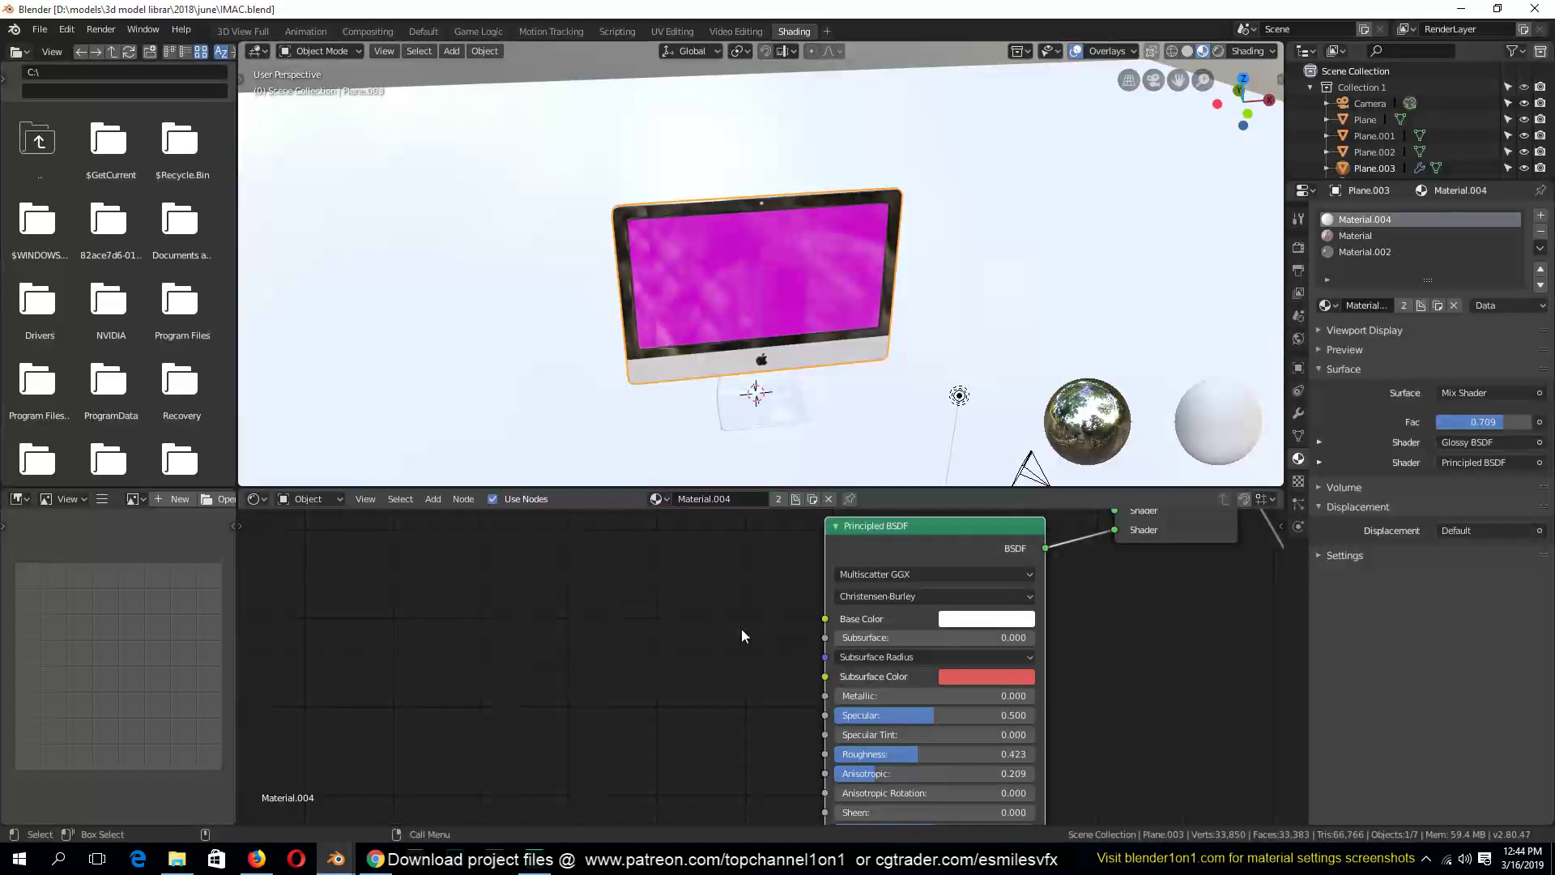
left_click(877, 436)
left_click(792, 279)
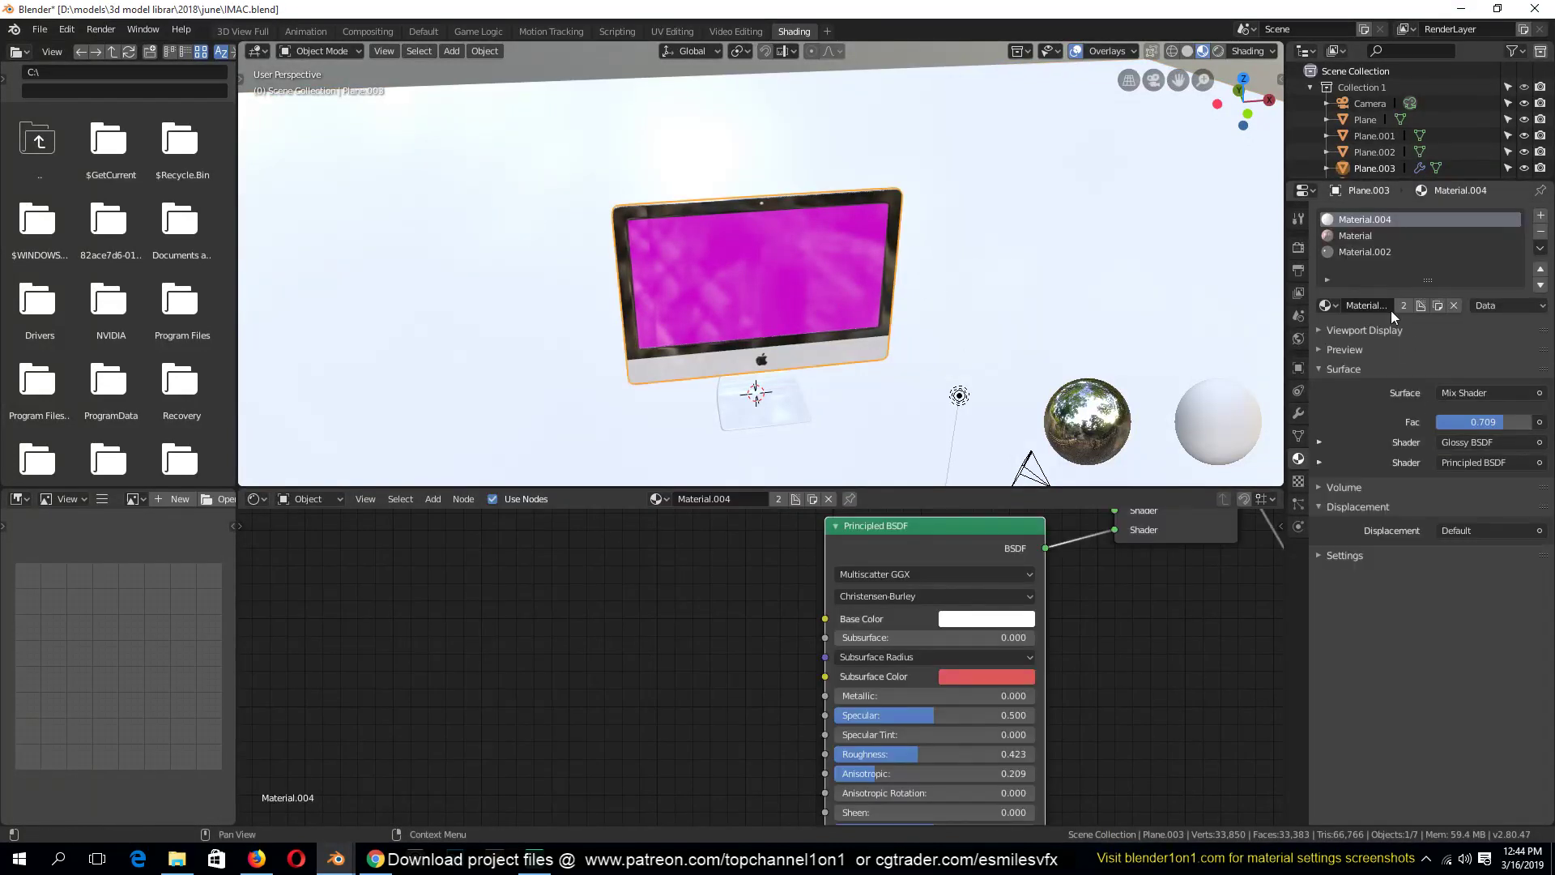
left_click(1365, 236)
left_click(733, 692)
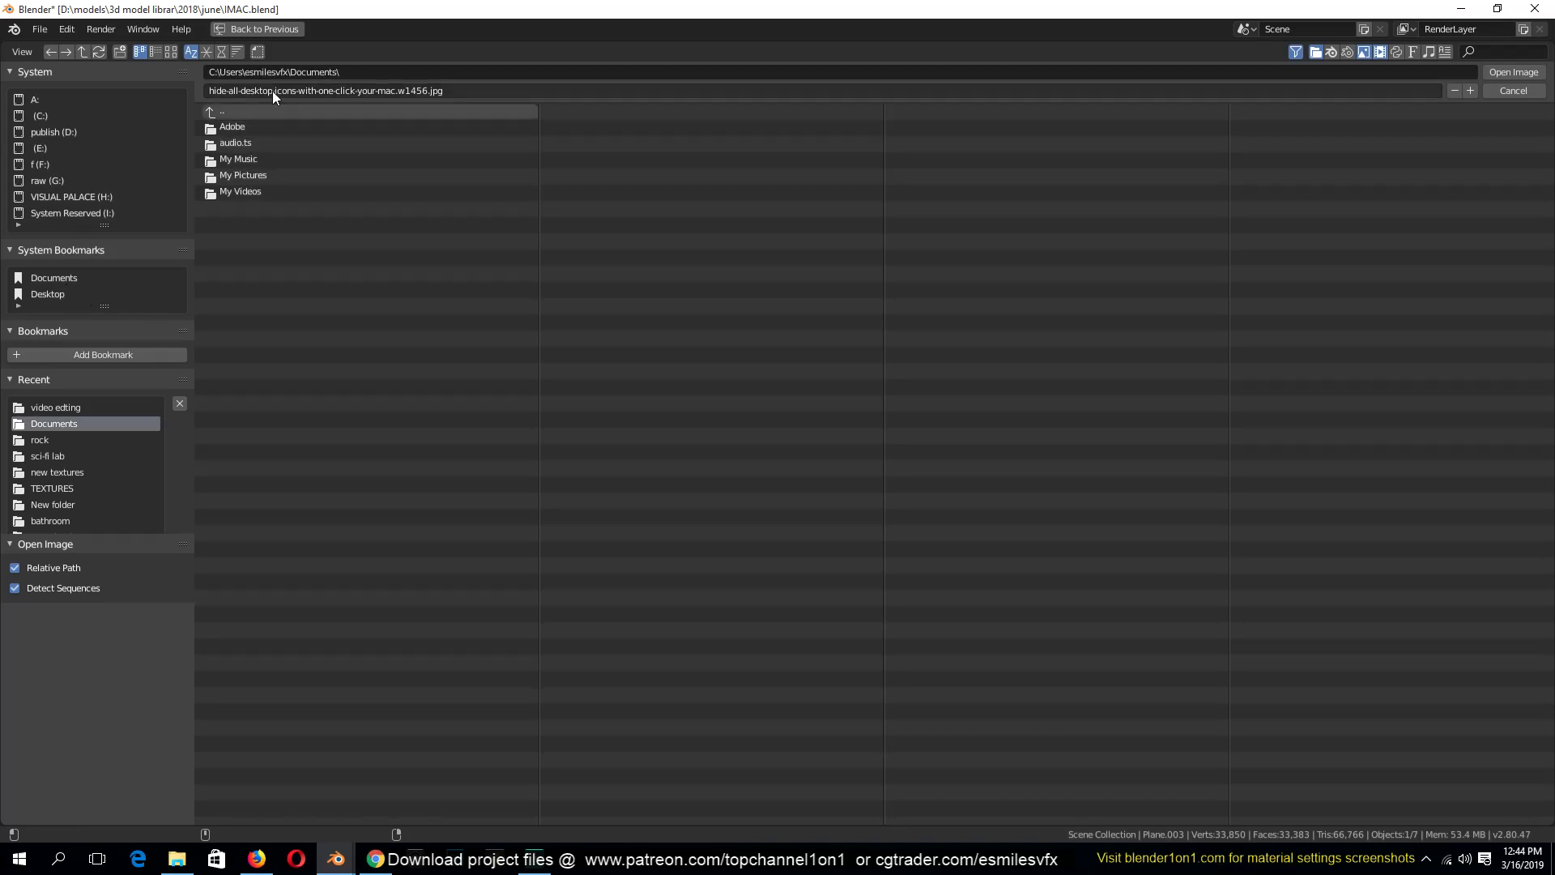
Load image4.png from the Downloads folder as the screen texture, browsing thumbnails sorted by modification time
left_click(251, 115)
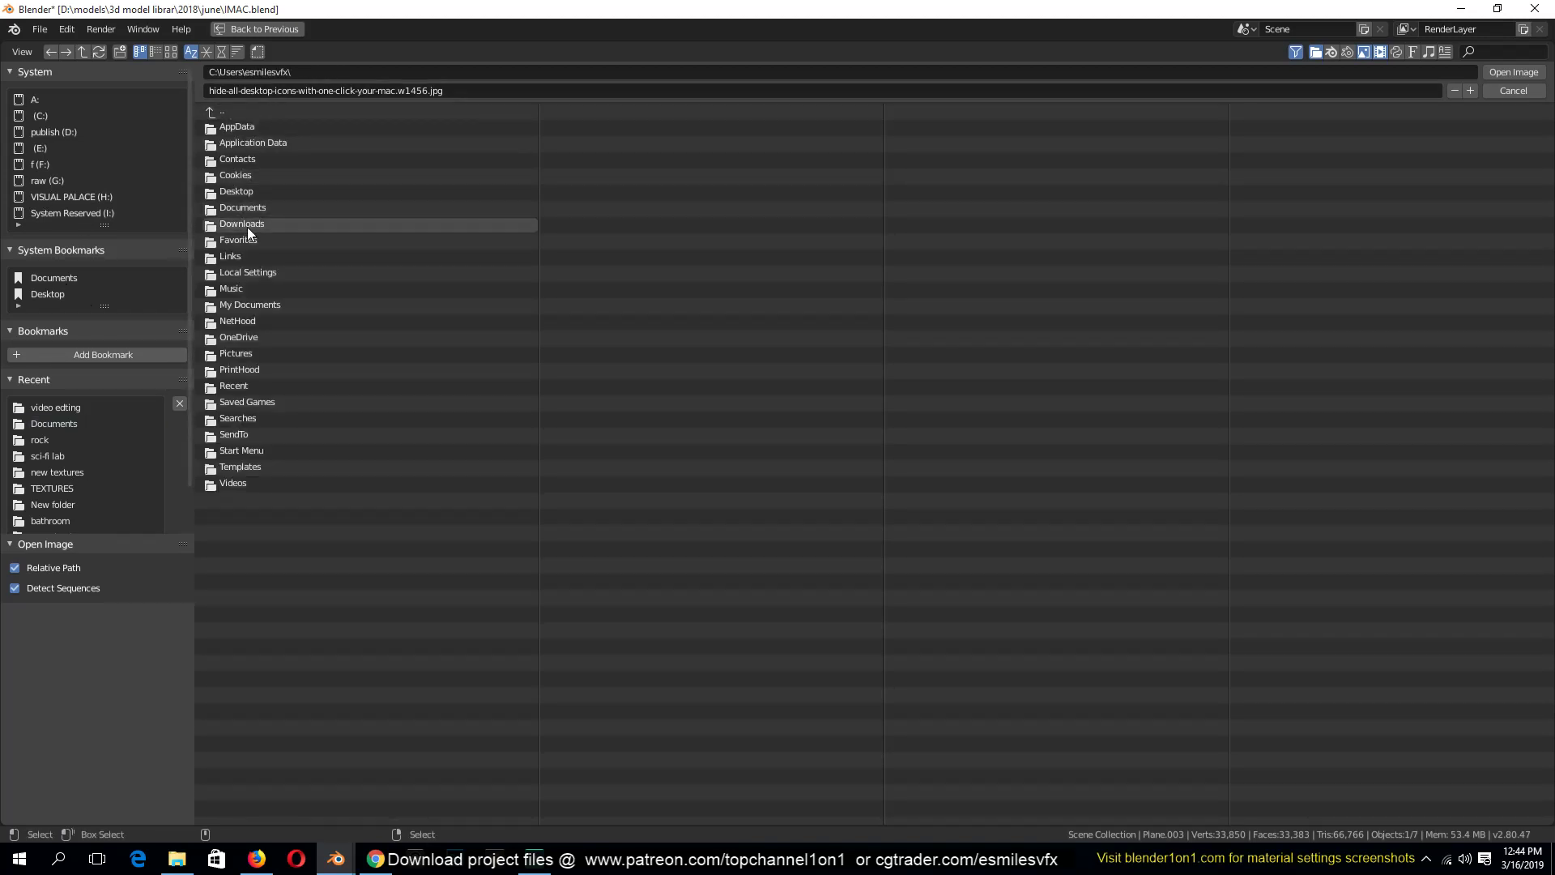
left_click(247, 225)
left_click(171, 51)
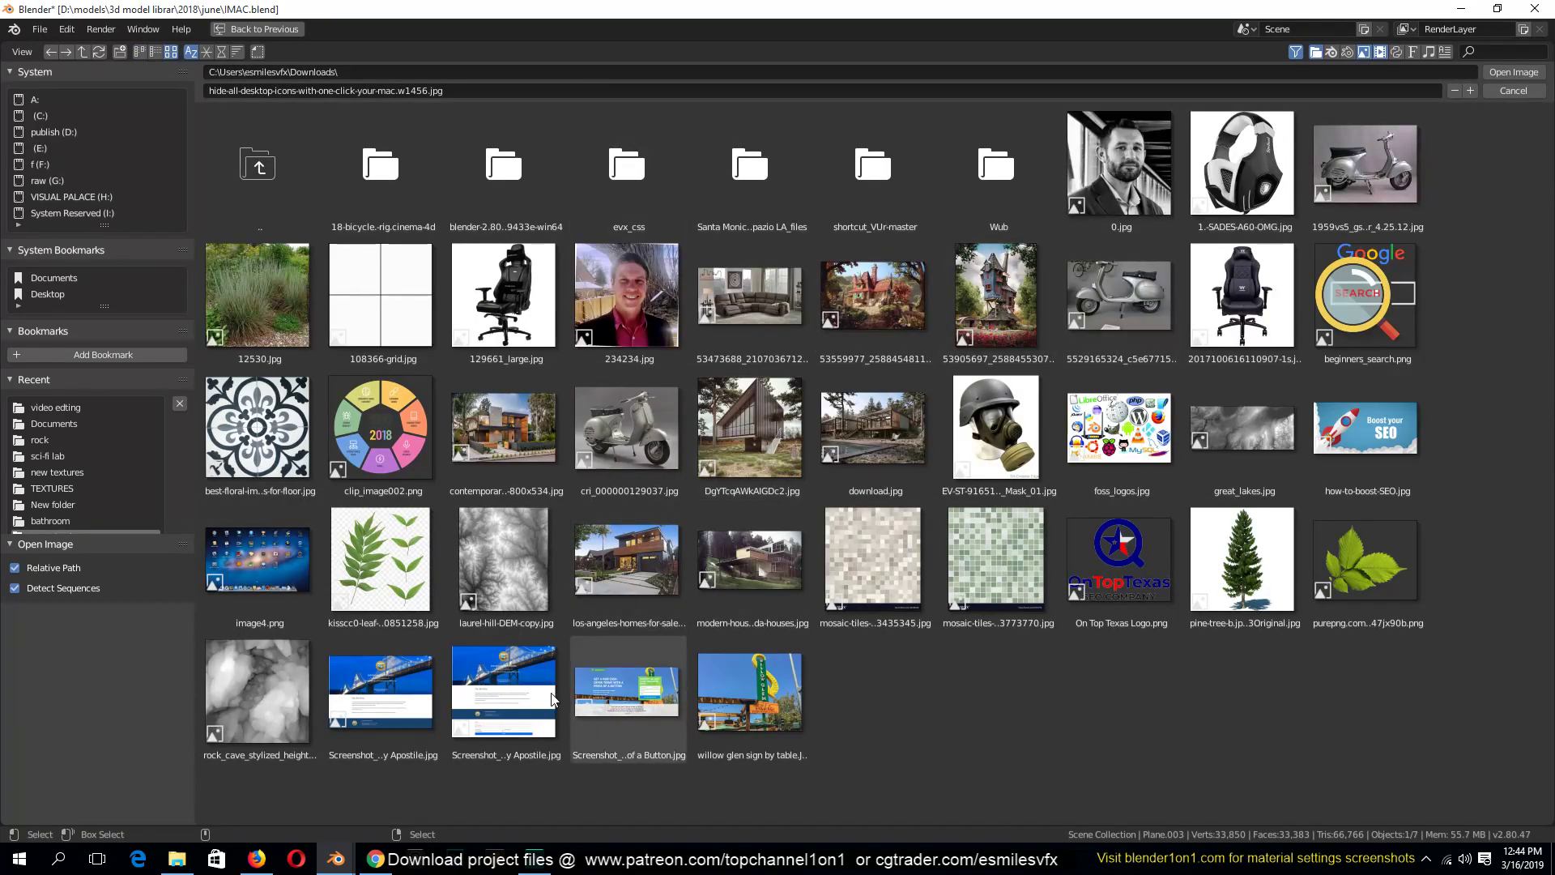
left_click(221, 53)
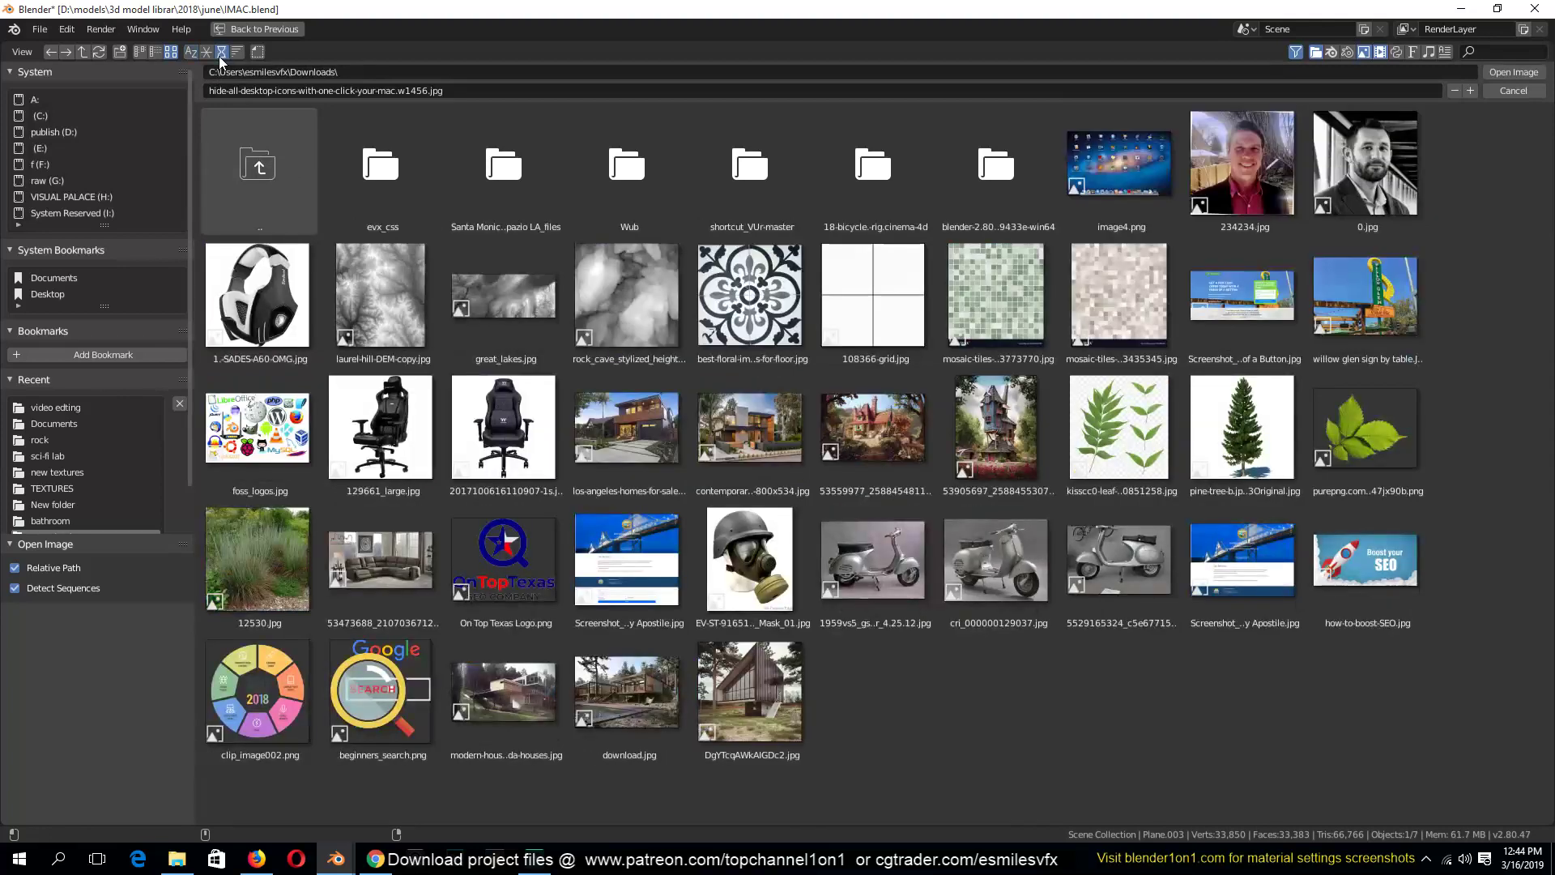
double_click(1063, 178)
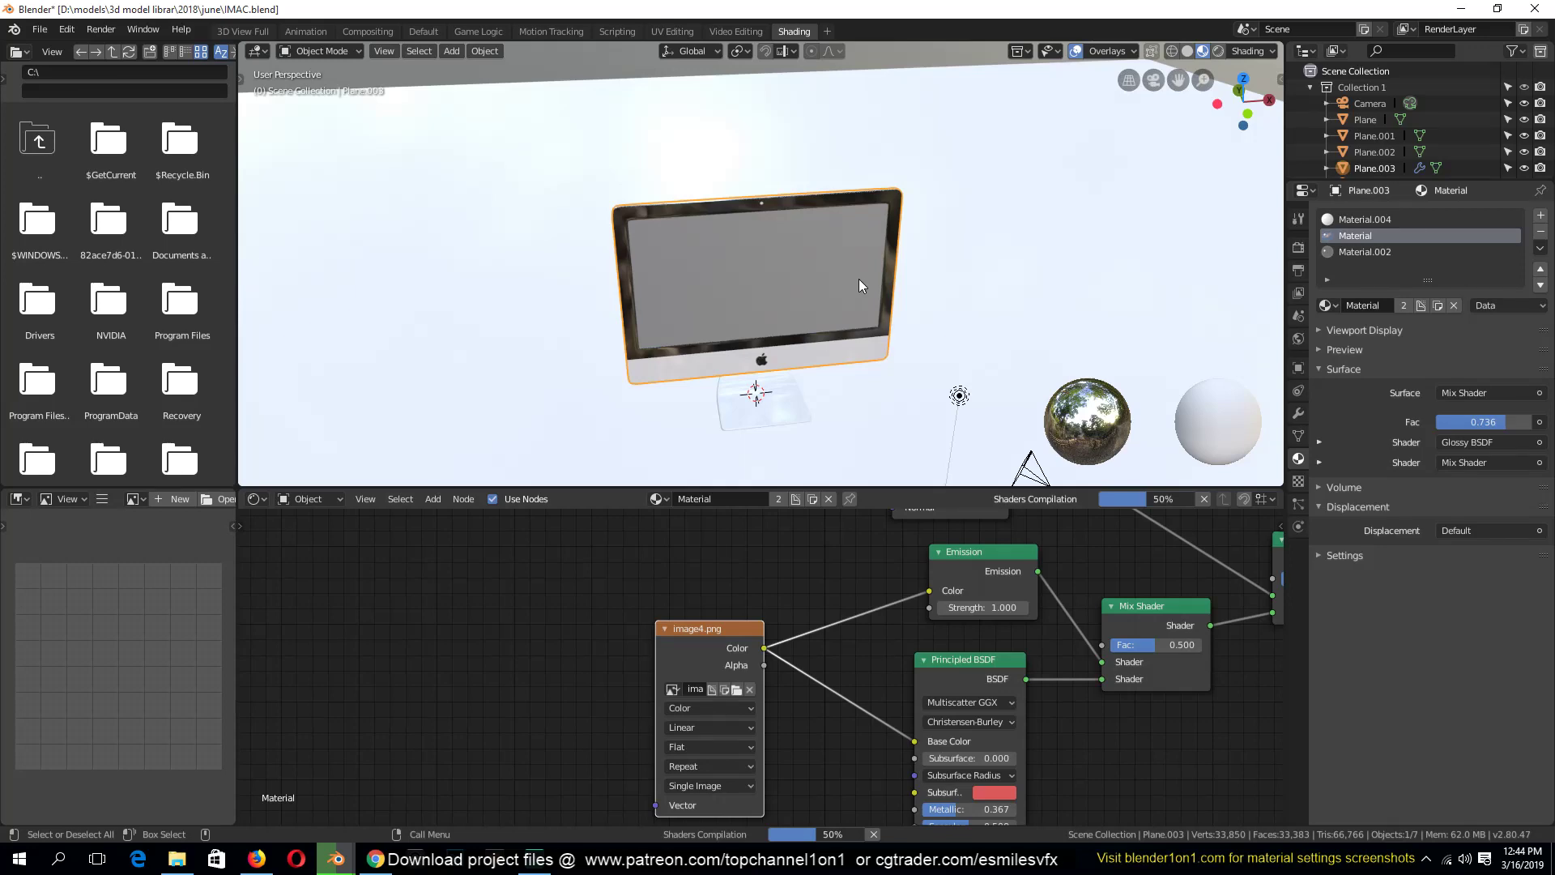
Check the desktop picture on the iMac's display and save the IMAC.blend file
middle_click_drag(859, 279, 786, 225)
key("alt+a")
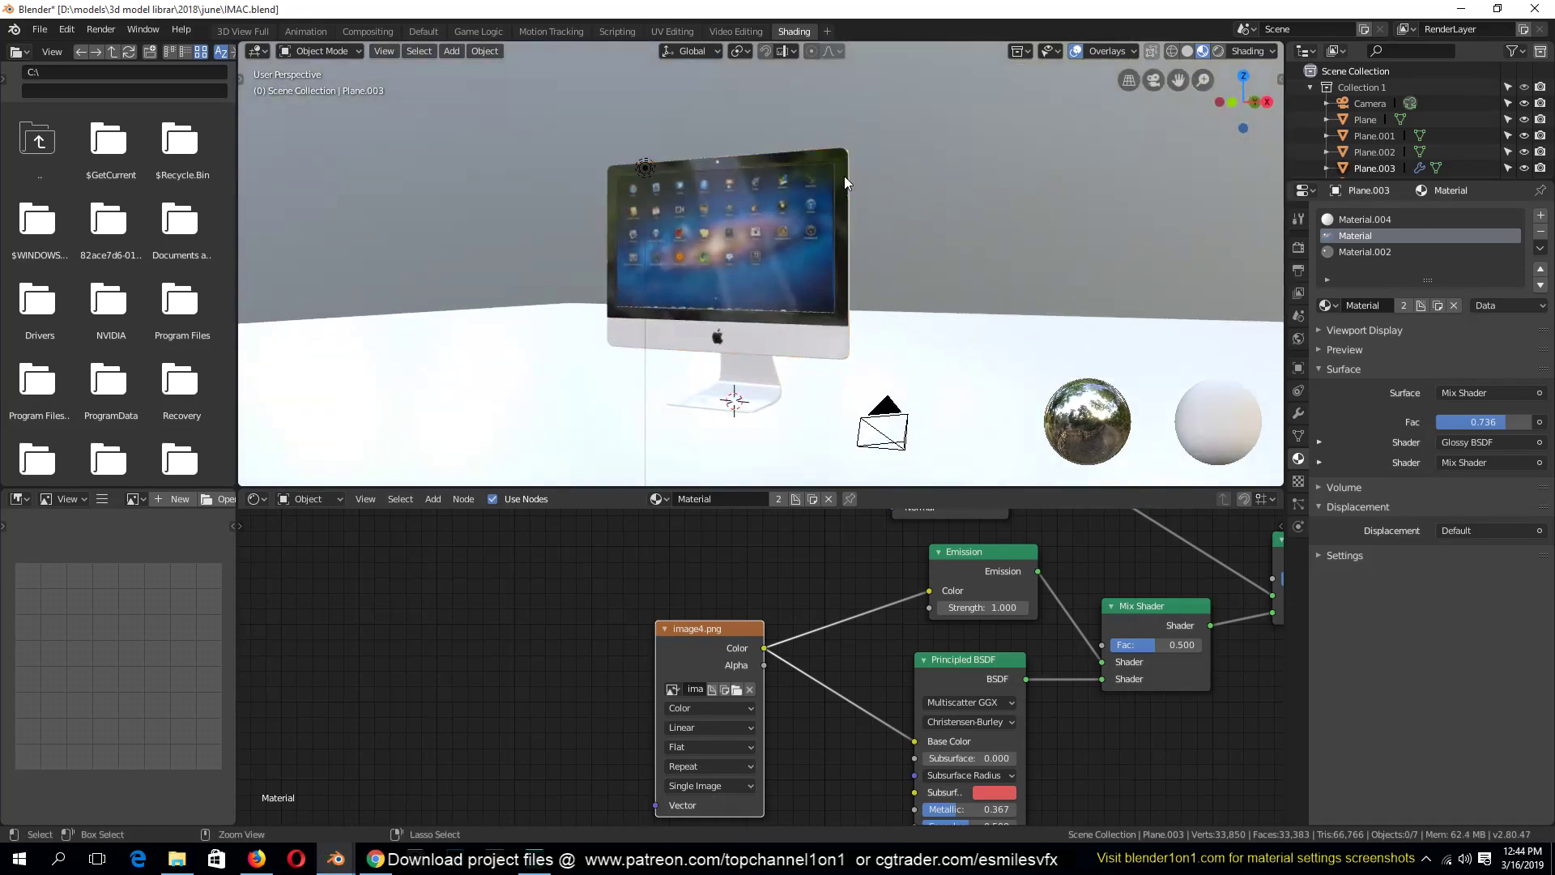
middle_click_drag(844, 177, 898, 207)
key("ctrl+s")
scroll(848, 207, "up", 4)
left_click(897, 207)
scroll(772, 303, "down", 2)
key("Tab")
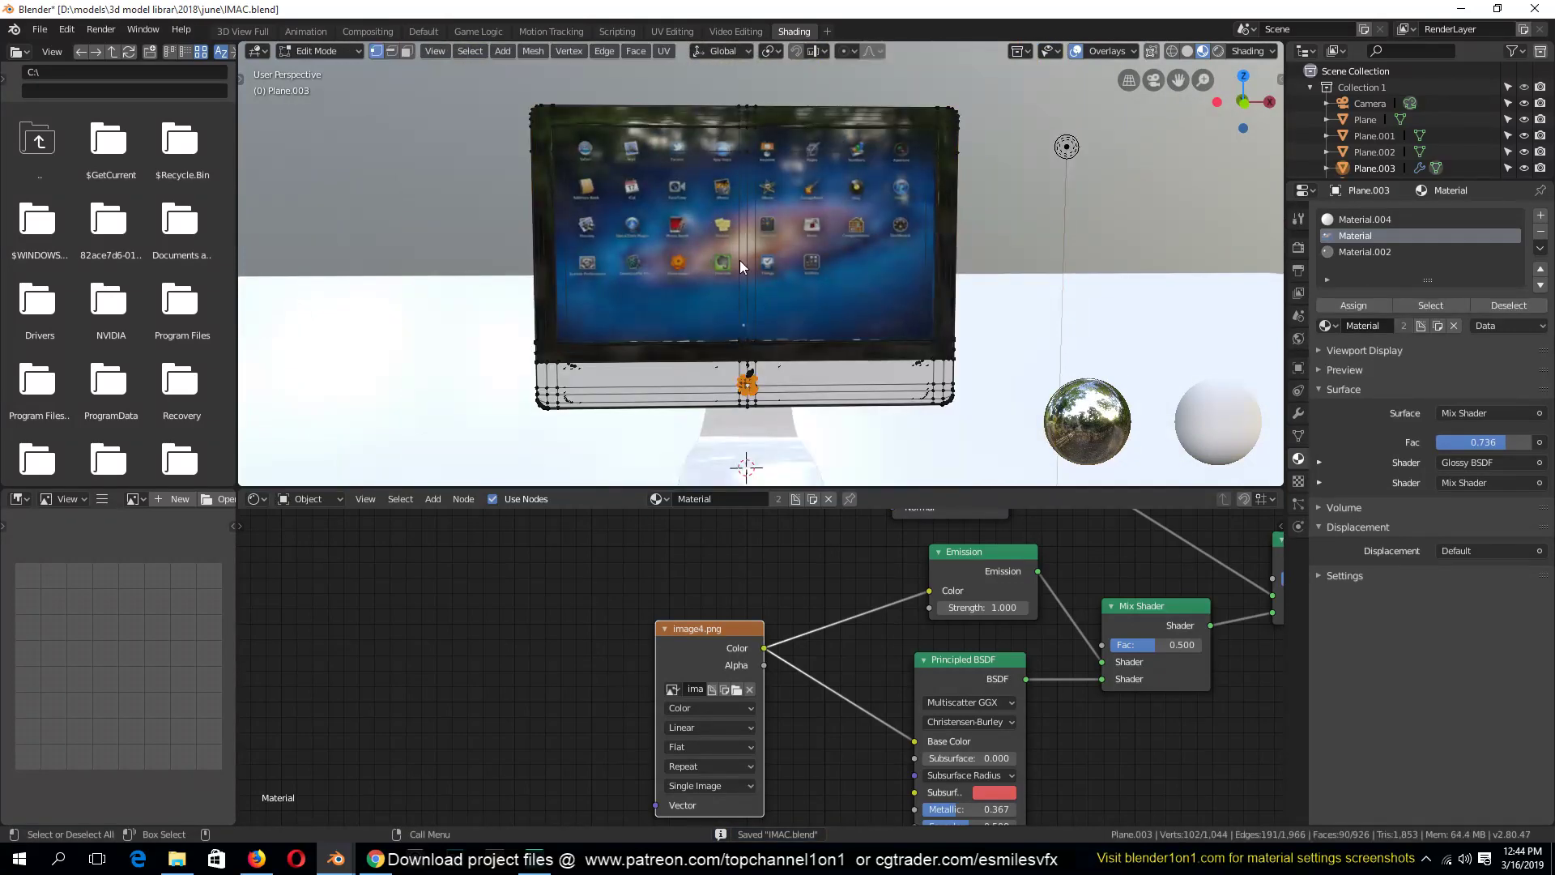
key("Tab")
Apply the stand's Mirror modifier and join the stand with the monitor body into one object
middle_click_drag(742, 260, 605, 366)
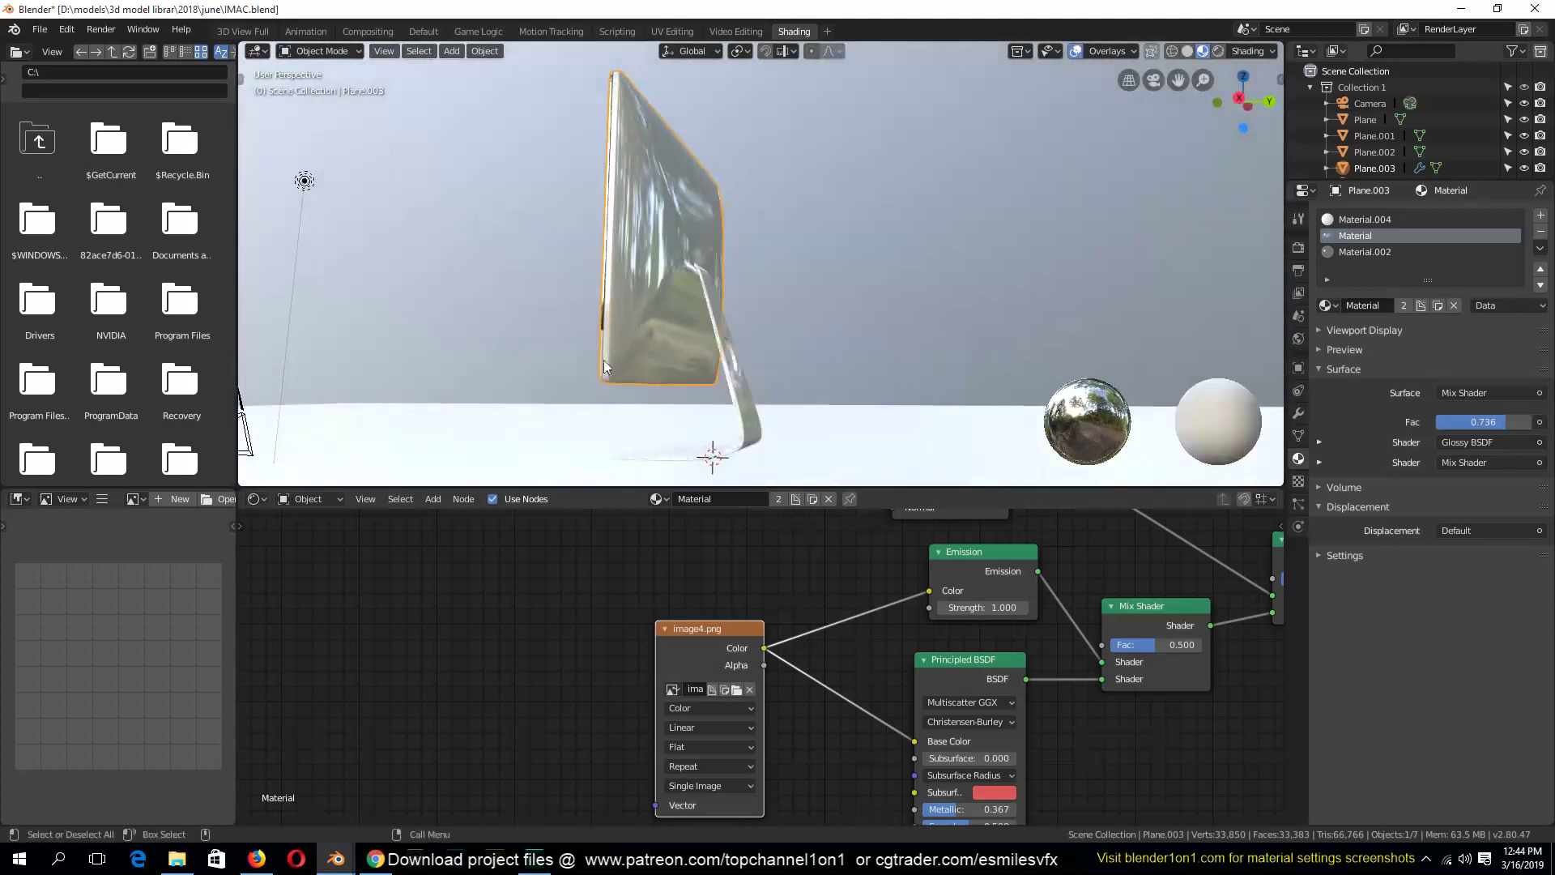
left_click(722, 323)
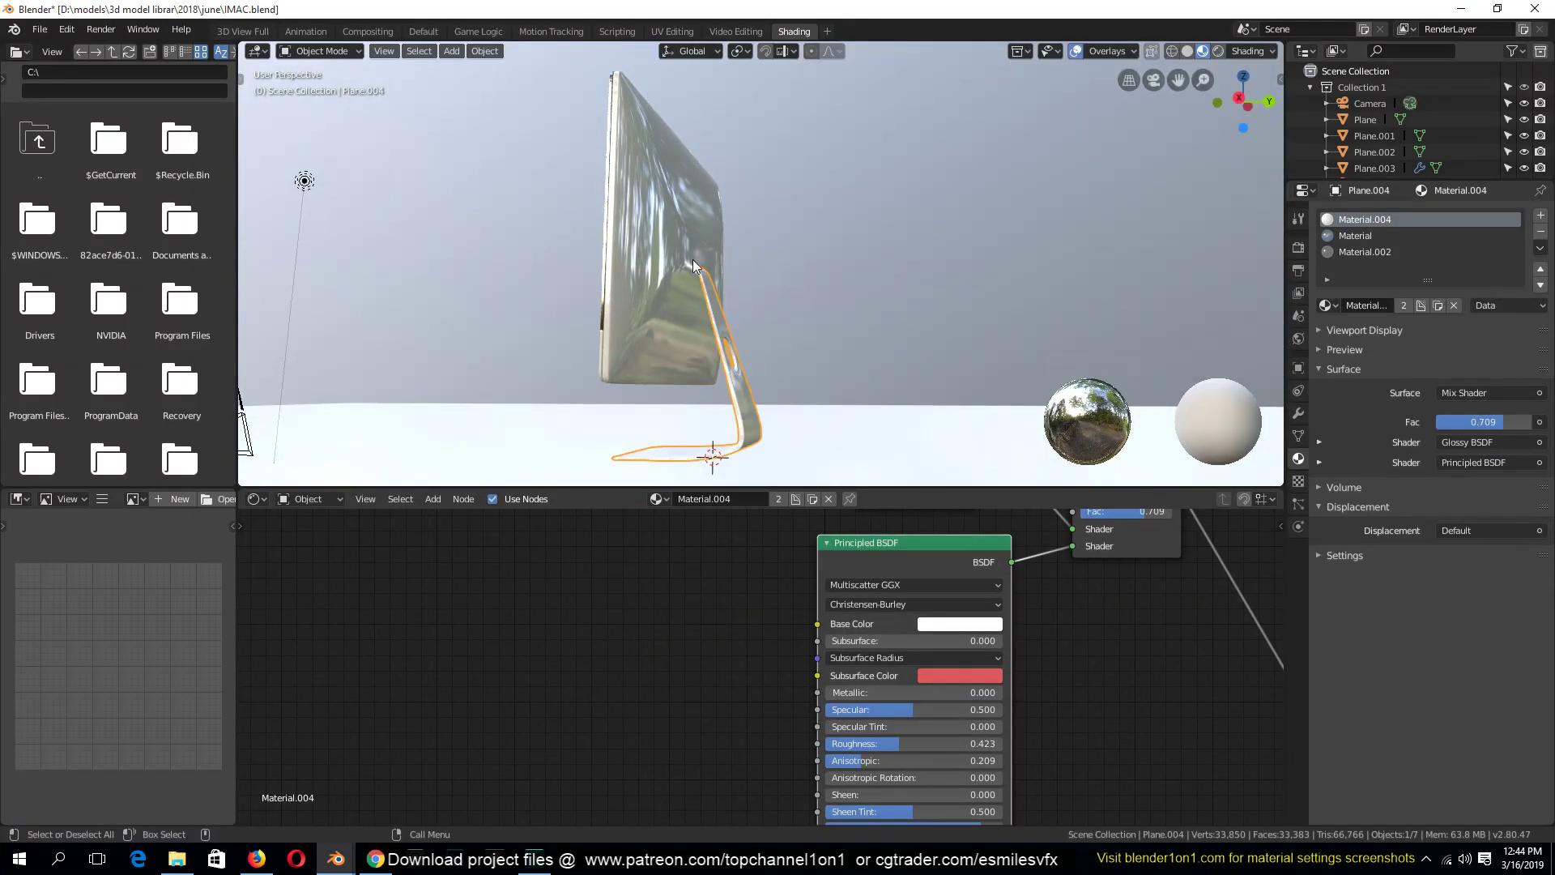
mouse_move(722, 323)
middle_mouse_down()
mouse_move(648, 277)
mouse_move(737, 340)
middle_mouse_up()
left_click(690, 292)
left_click(778, 381)
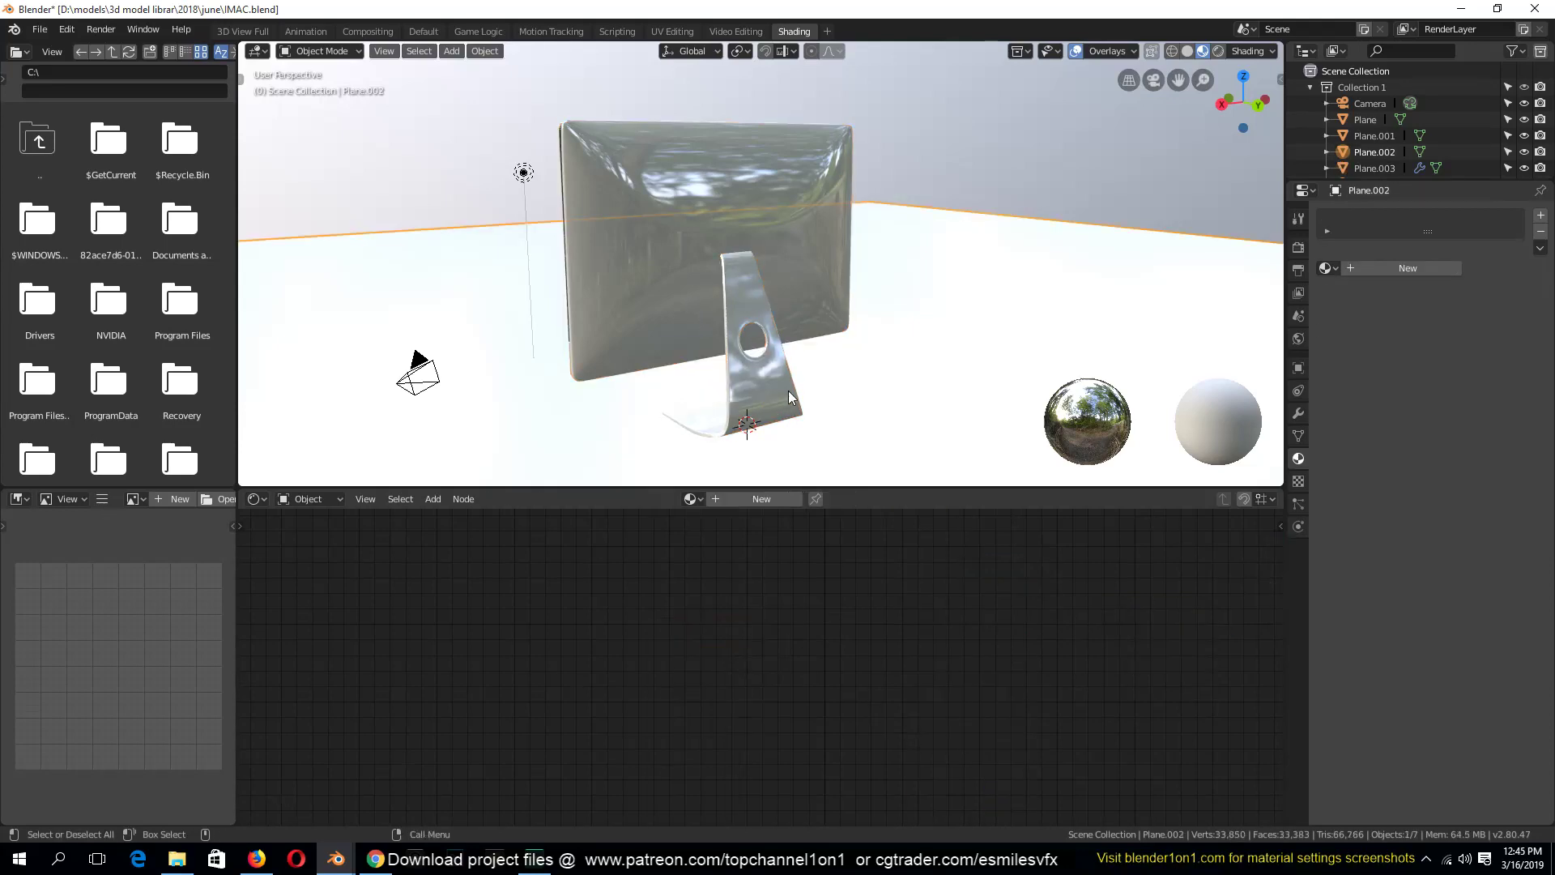
left_click(1299, 414)
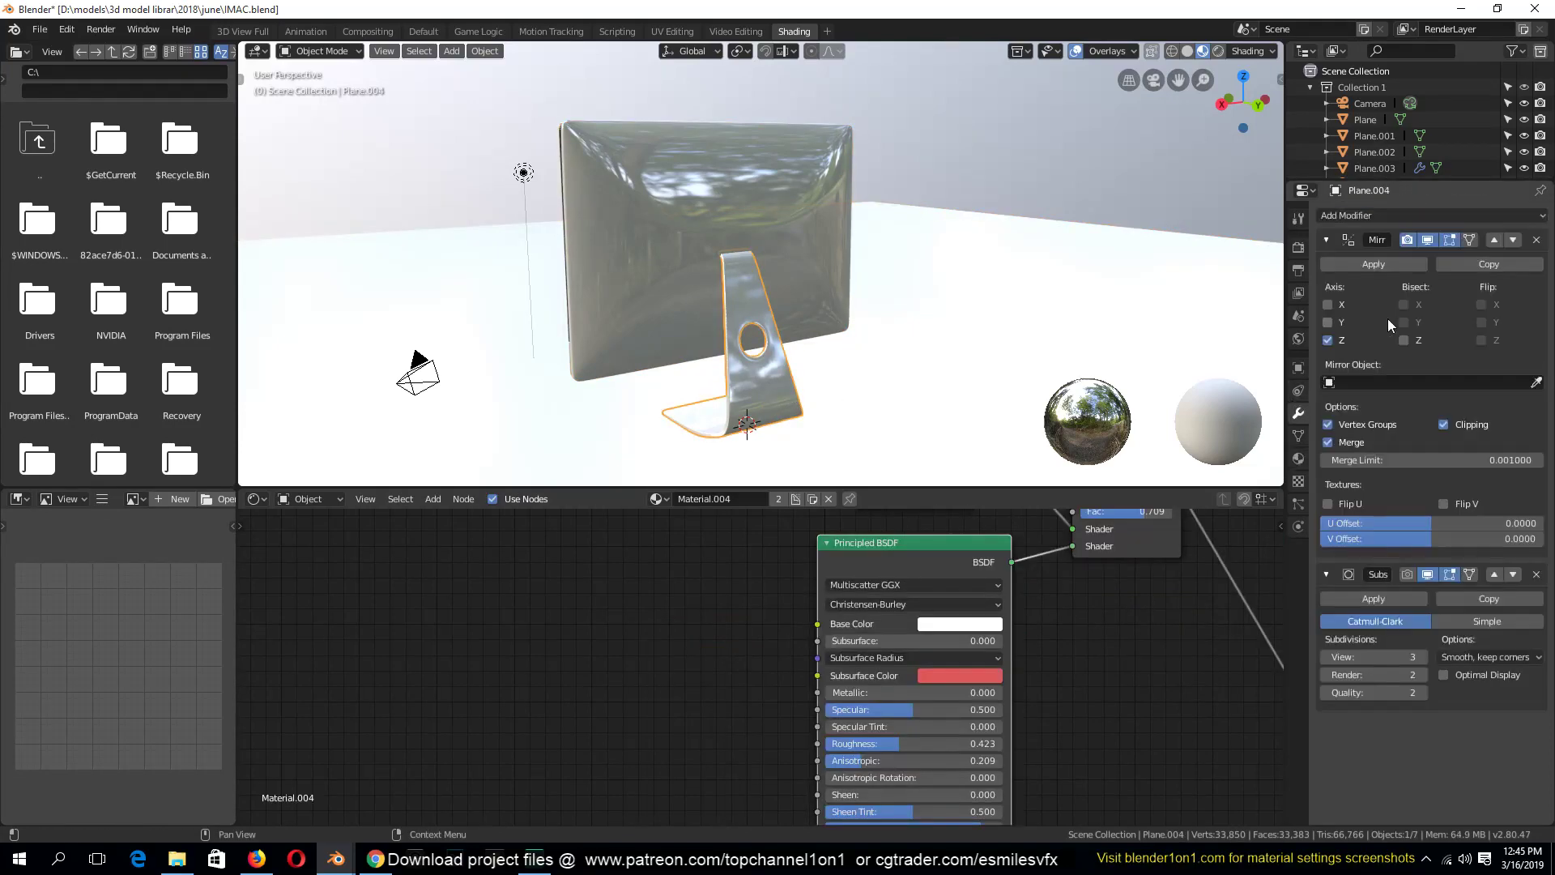
left_click(1398, 269)
left_click(810, 243, "shift")
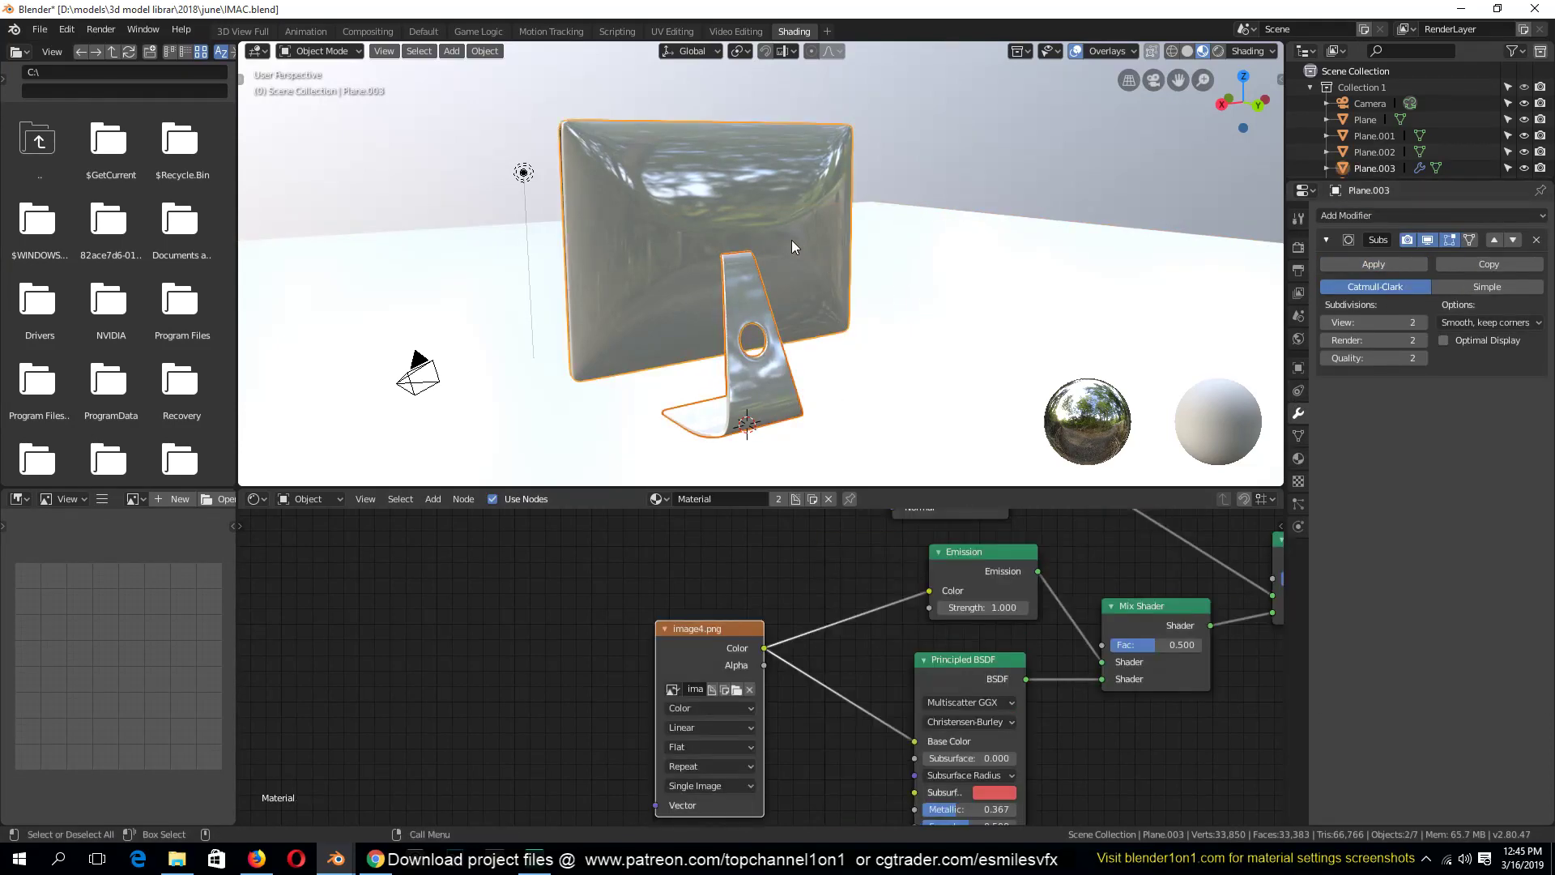
key("ctrl+j")
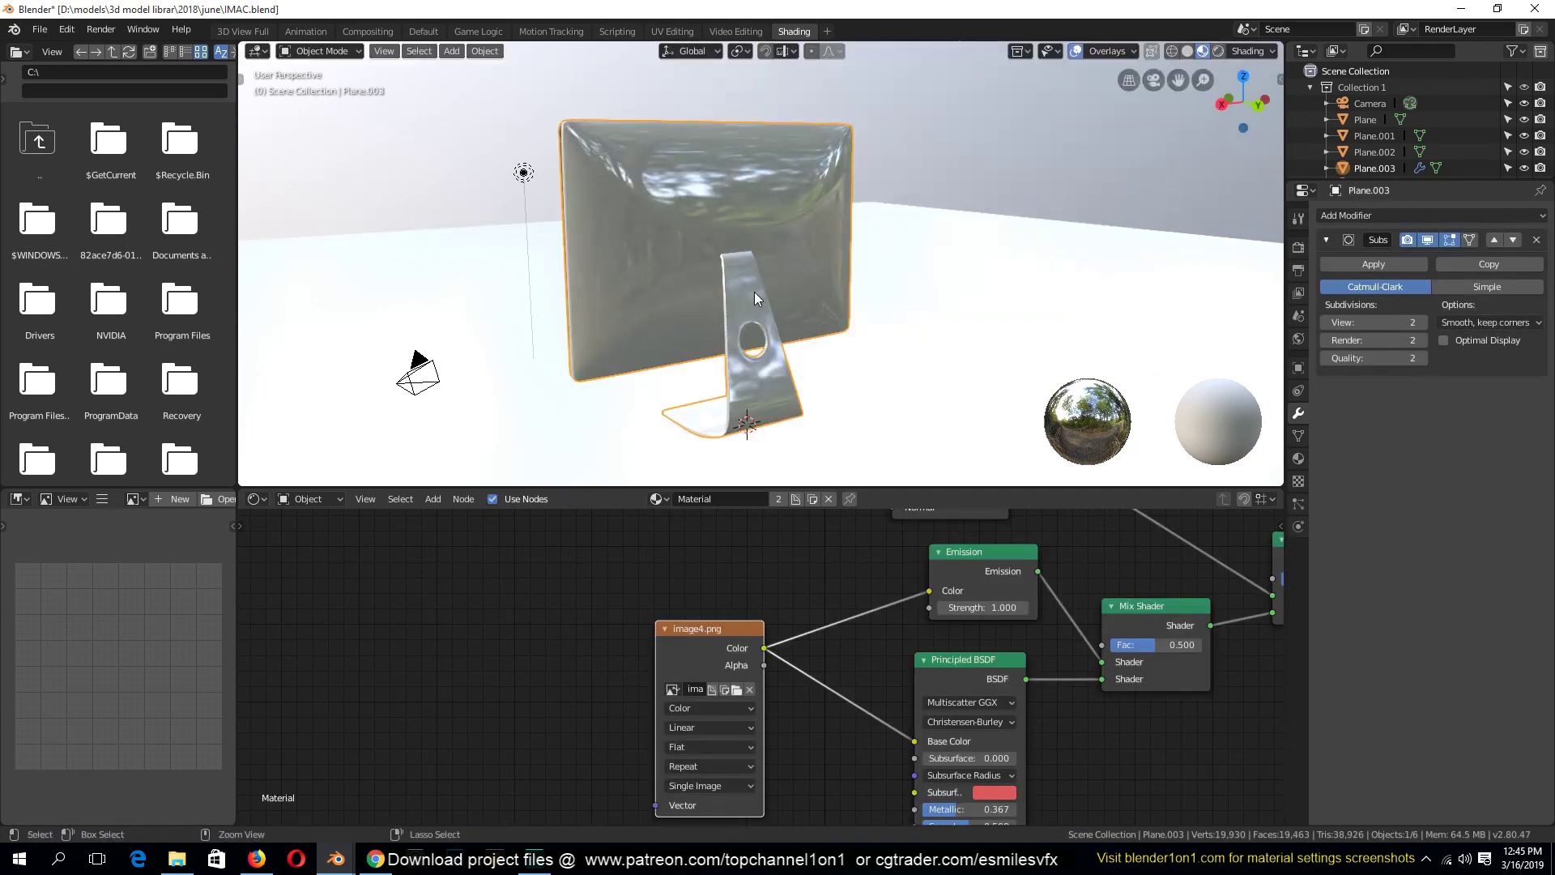
Save IMAC.blend and copy the joined iMac into the video edting.blend scene
key("ctrl+s")
middle_click_drag(755, 292, 848, 271)
key("ctrl+c")
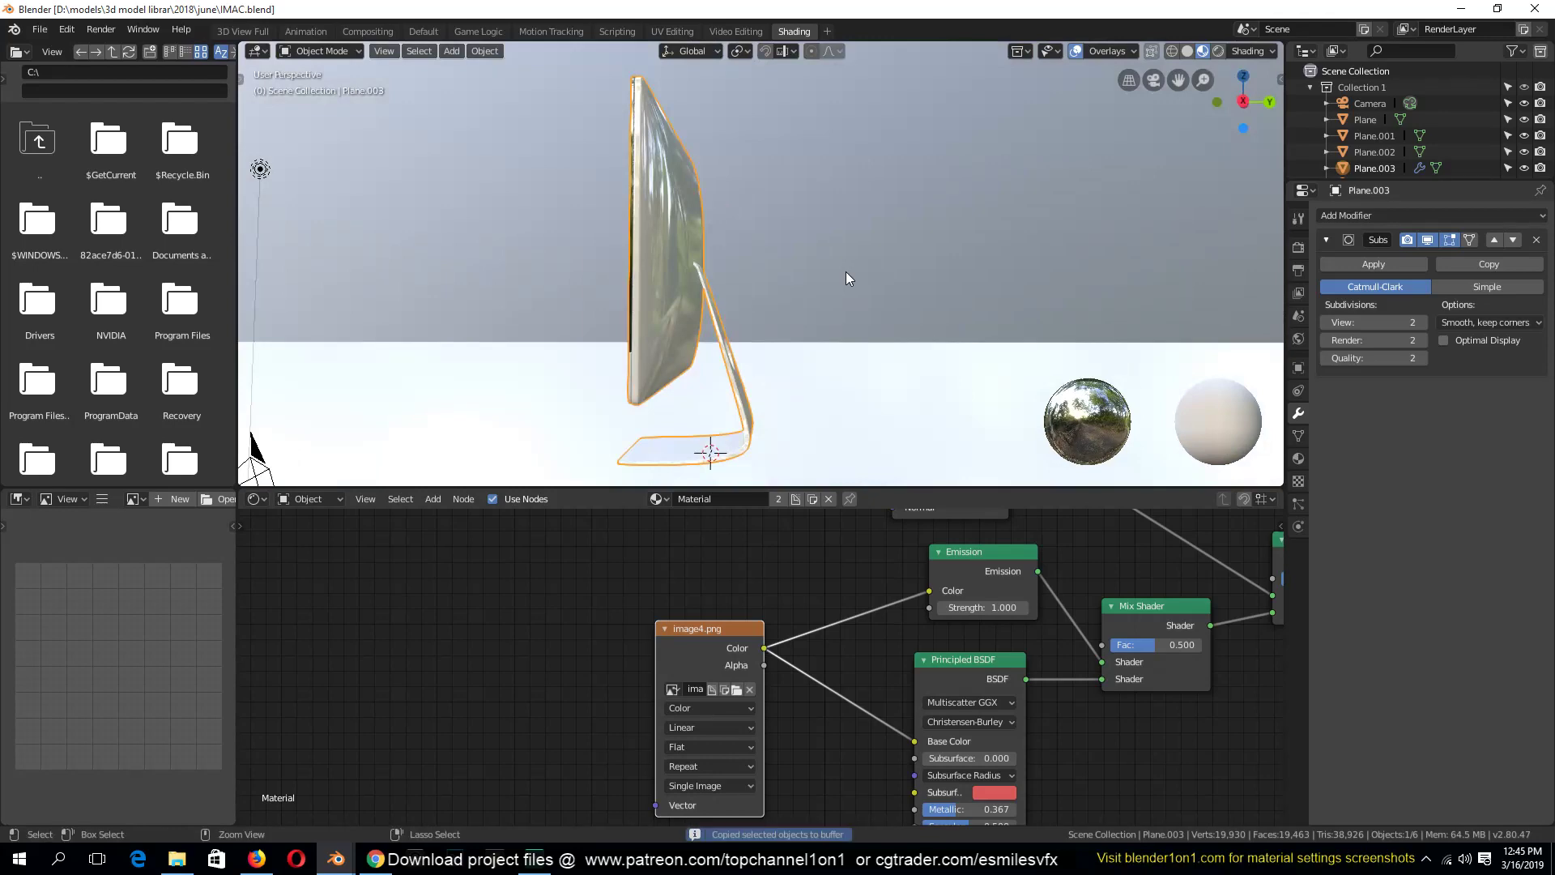
mouse_move(336, 859)
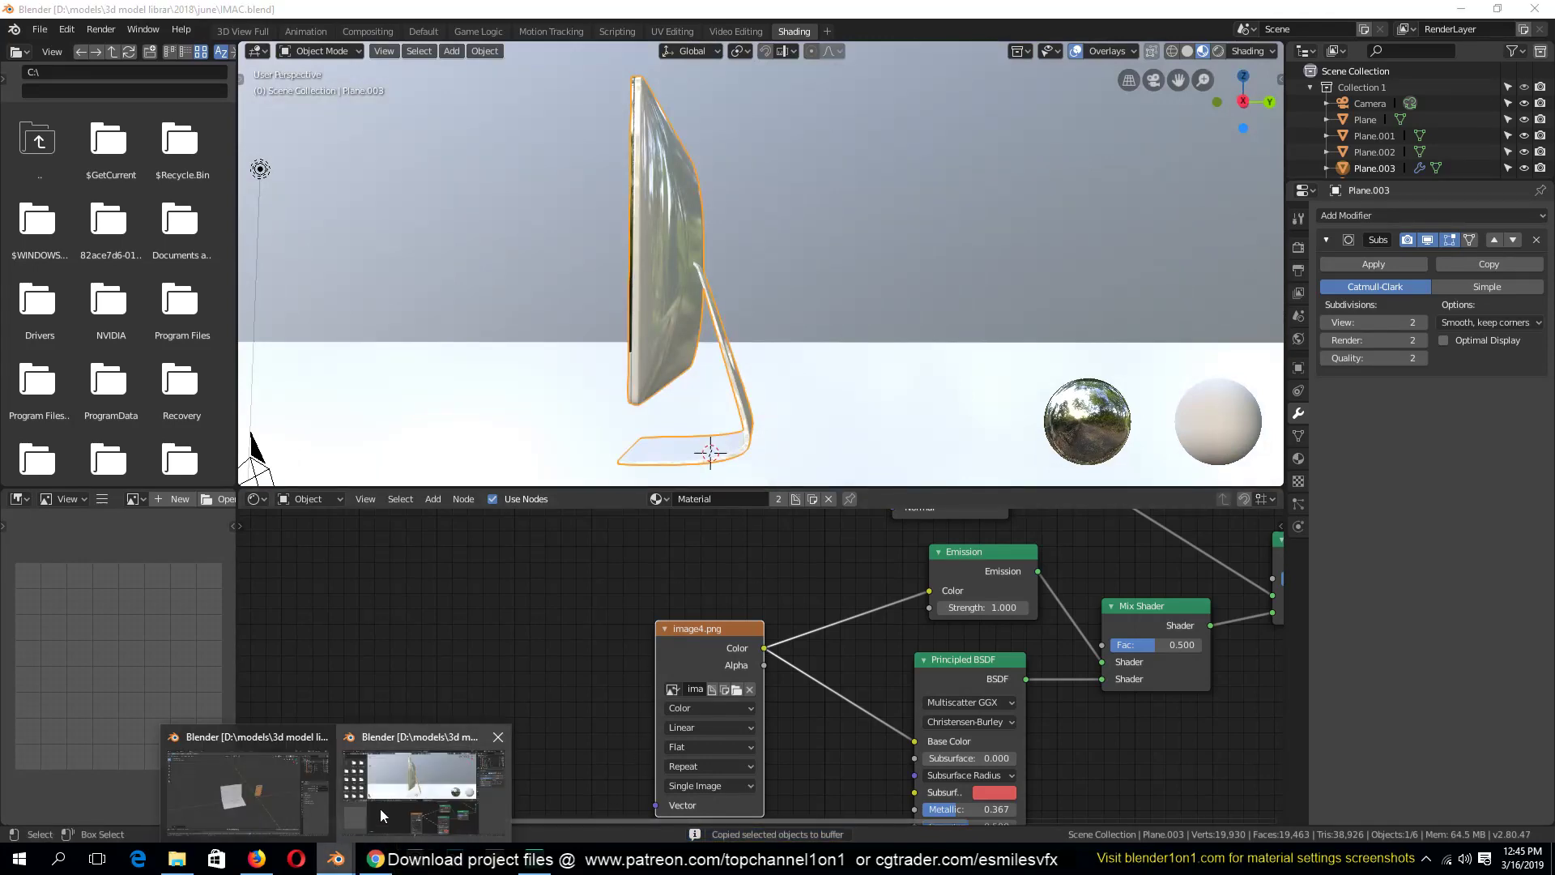
left_click(380, 808)
key("ctrl+v")
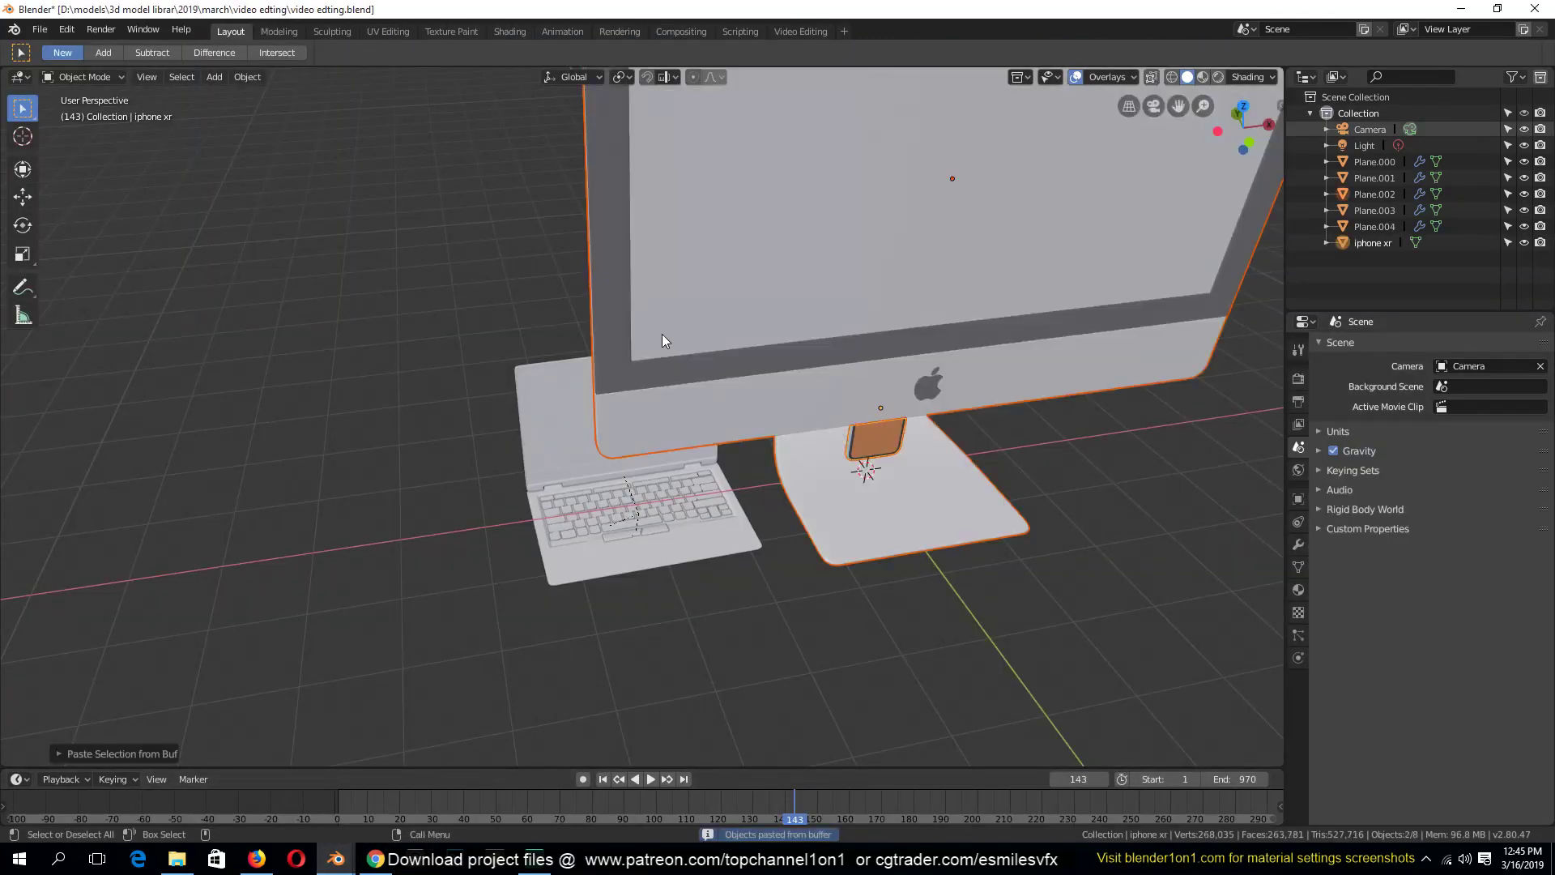
Scale the pasted iMac down in front view and move it beside the phone, on the side opposite the laptop
scroll(779, 394, "down", 4)
key("KP_1")
left_click(891, 253)
key("s")
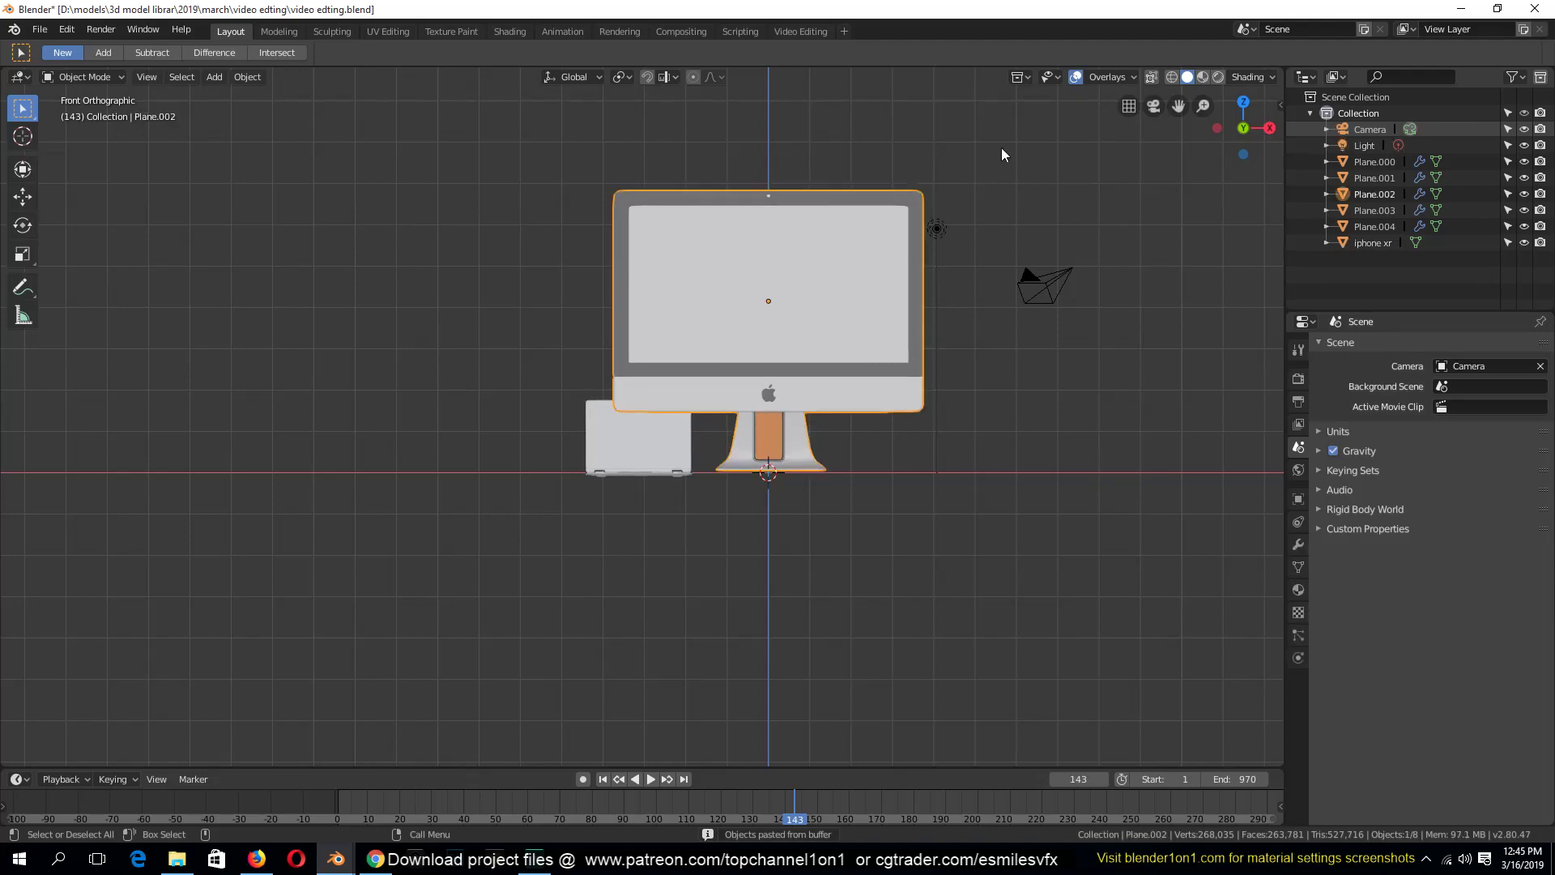
left_click(848, 282)
key("g")
left_click(911, 409)
Enlarge the iMac to about twice its size and move it so its stand rests at ground level beside the phone
key("s")
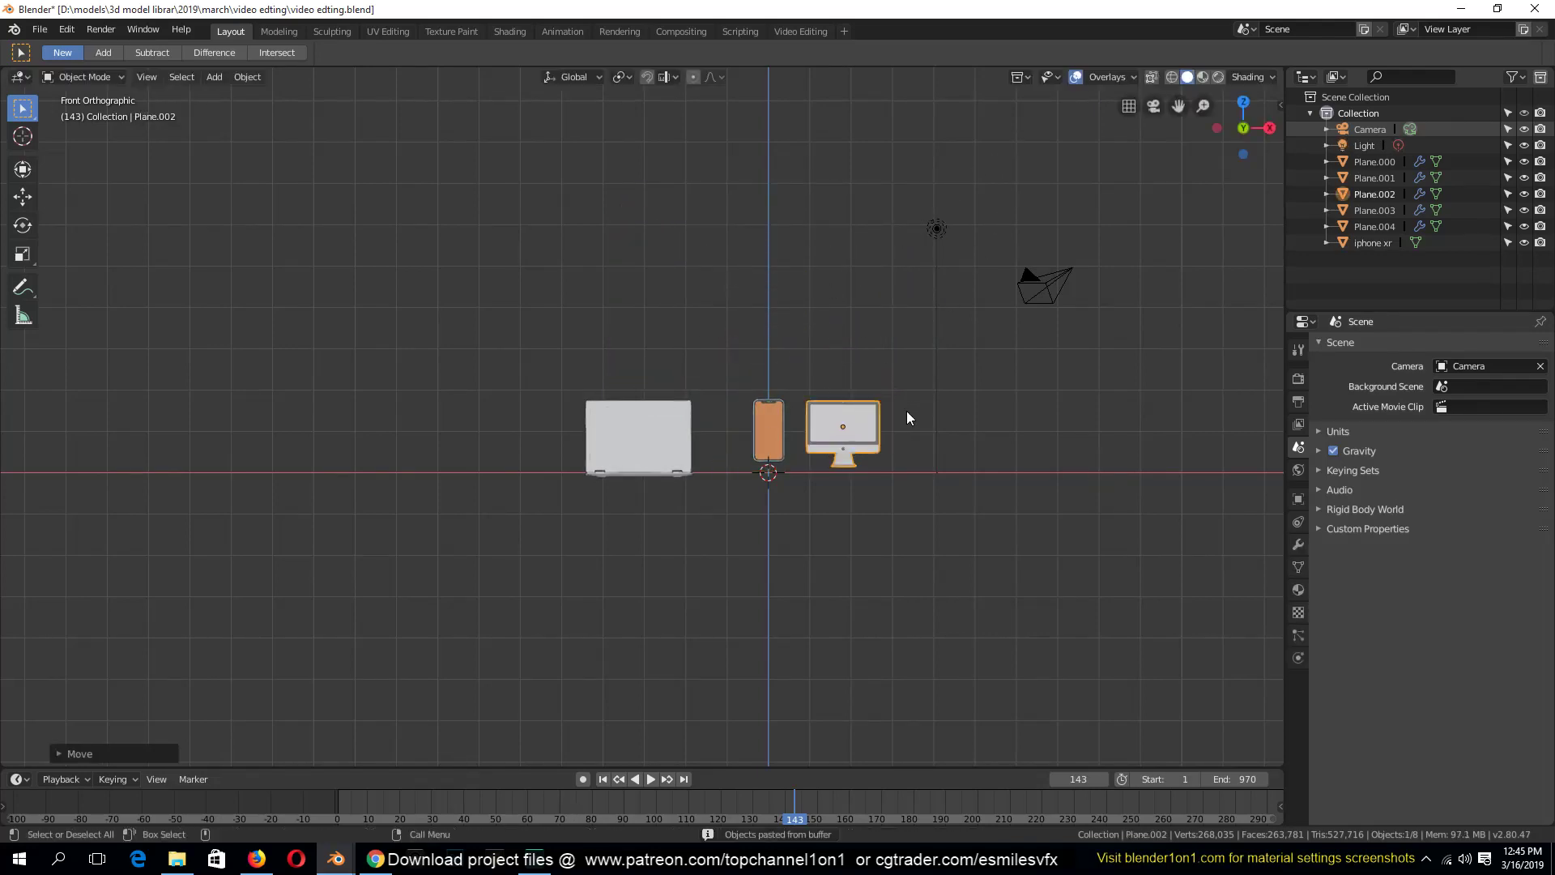
left_click(1046, 373)
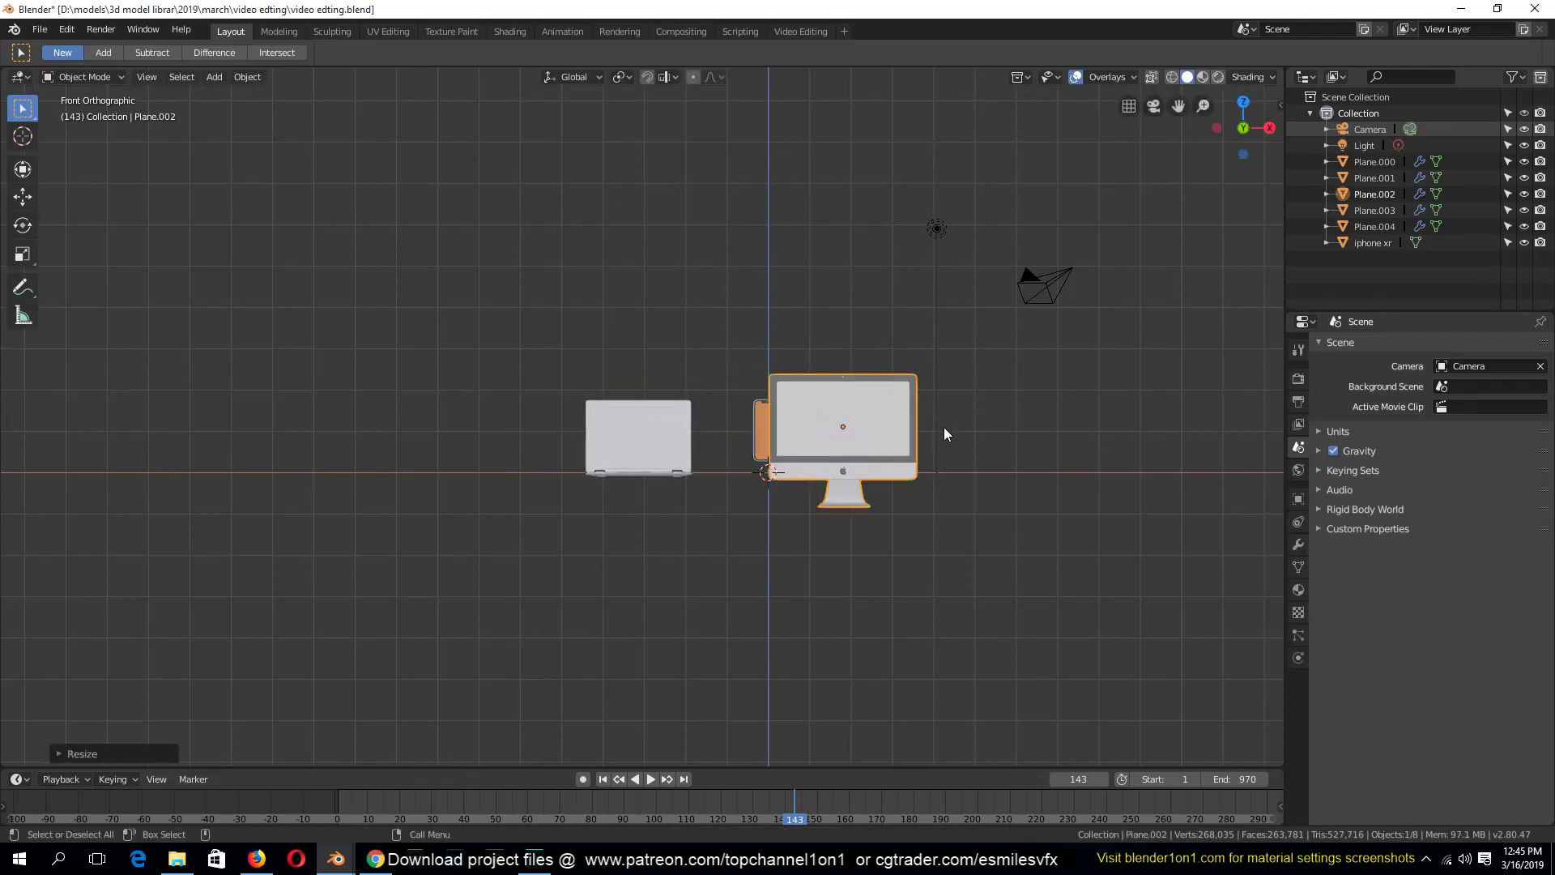
key("g")
left_click(986, 394)
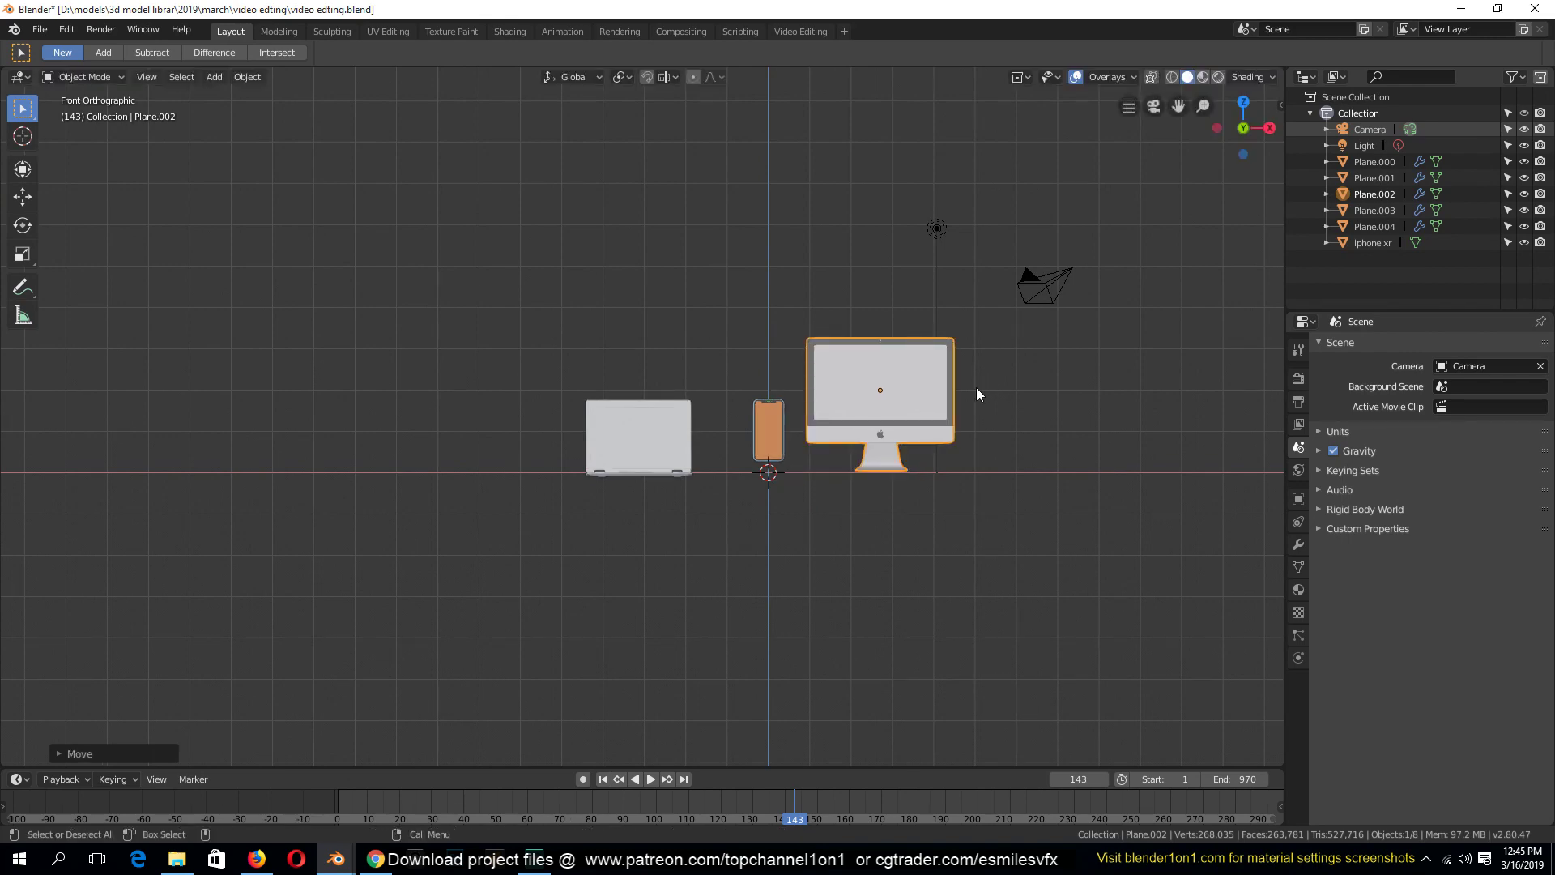
Rotate the laptop clockwise by about 75 degrees in top view
key("alt+a")
middle_click_drag(858, 370, 835, 412)
key("KP_7")
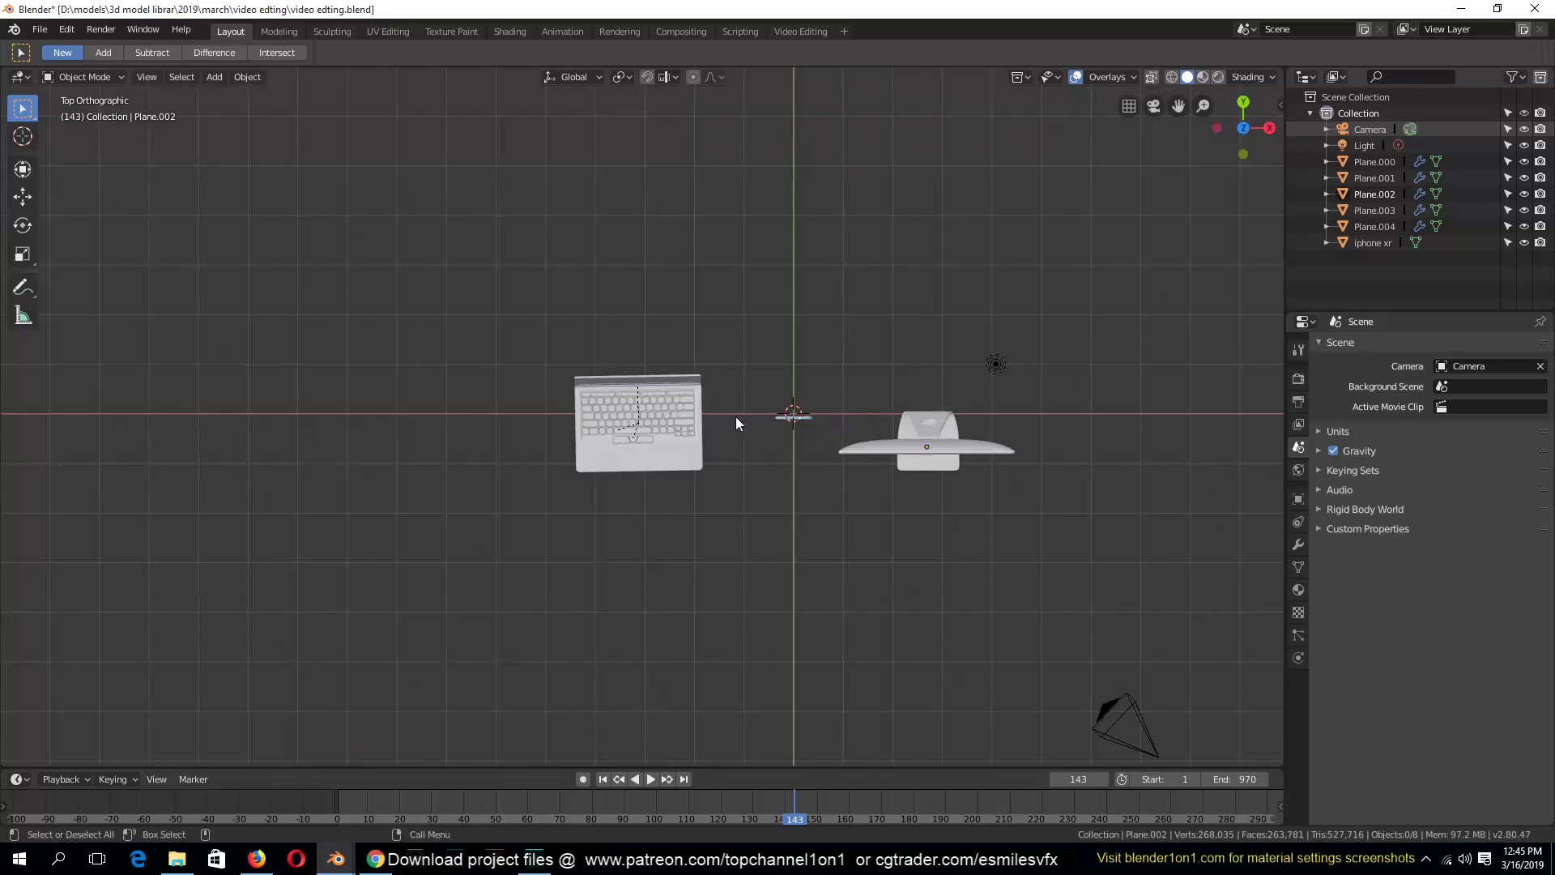
left_click(695, 399)
left_click(698, 451)
key("r")
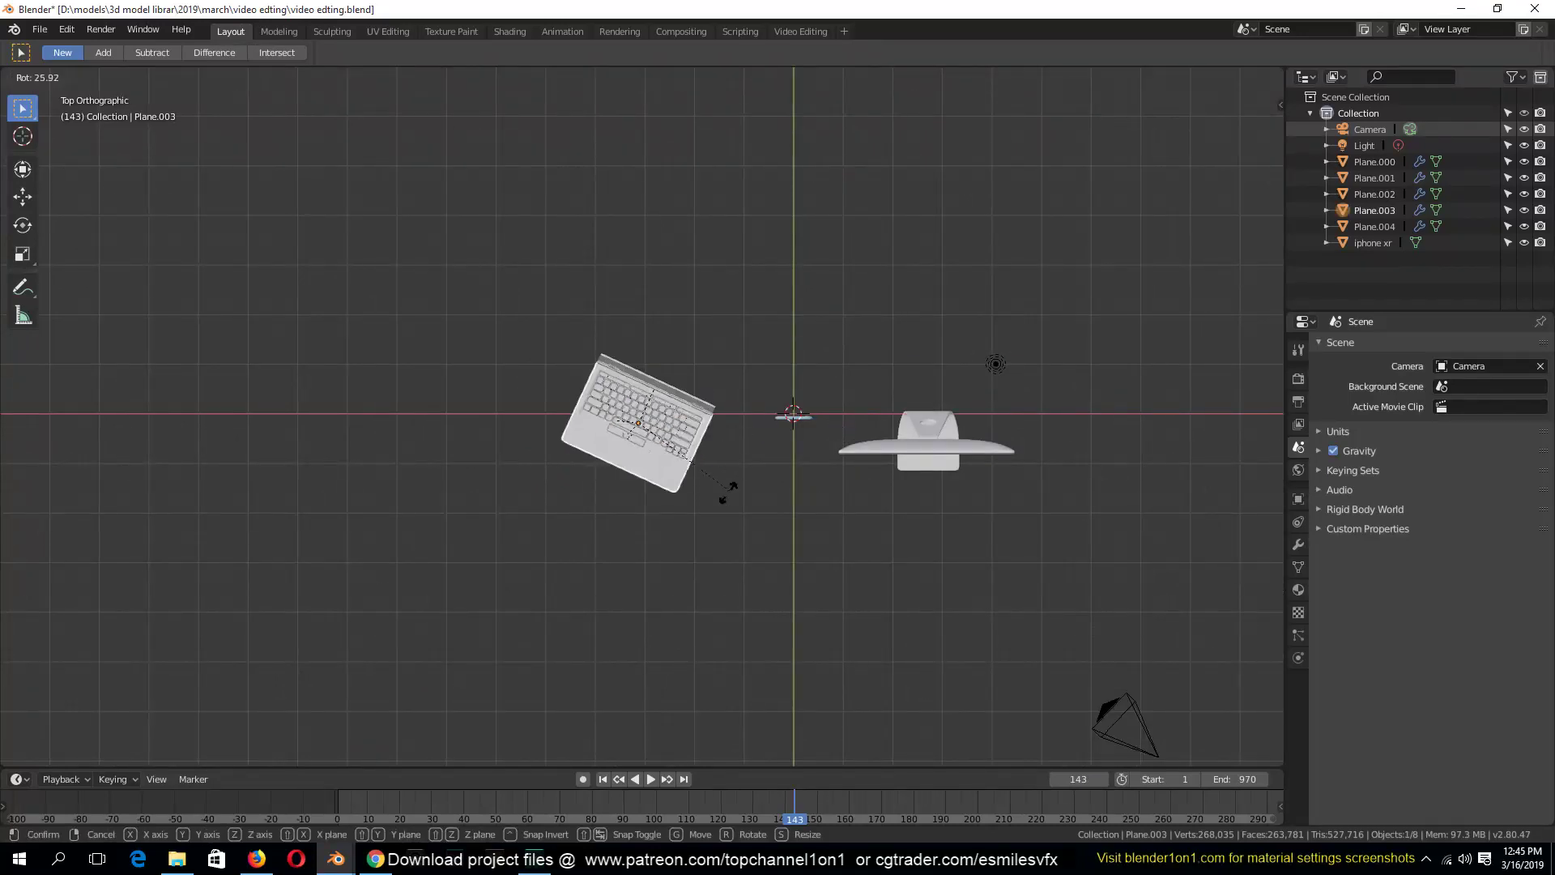
left_click(648, 559)
Move the phone back behind the laptop and iMac in top view and rotate it about the vertical axis
left_click(790, 439)
left_click(807, 432)
key("g")
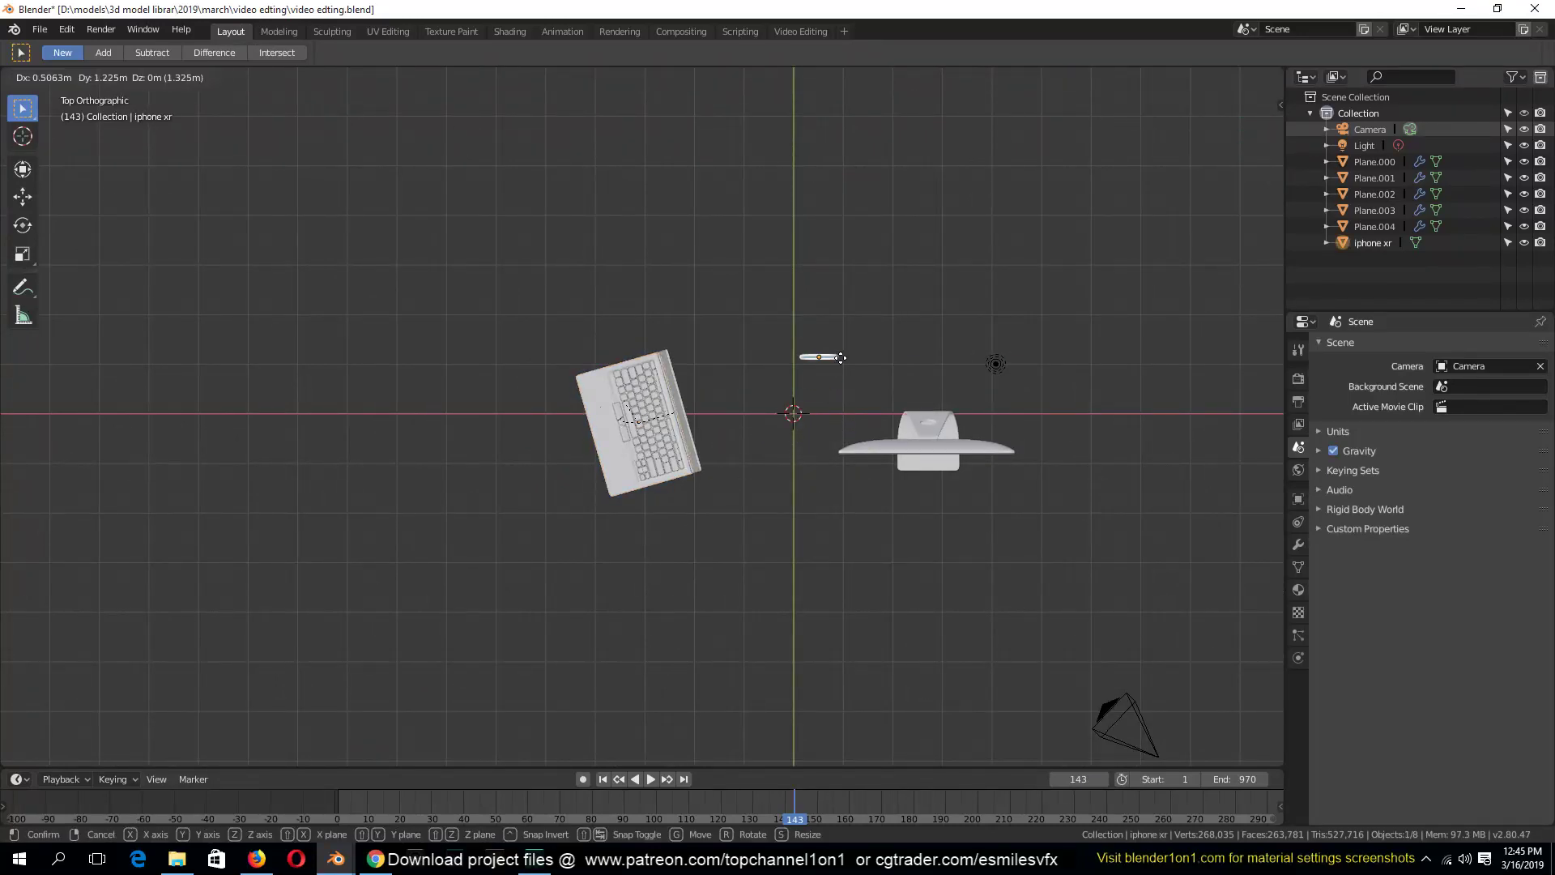
left_click(819, 285)
key("r")
left_click(583, 233)
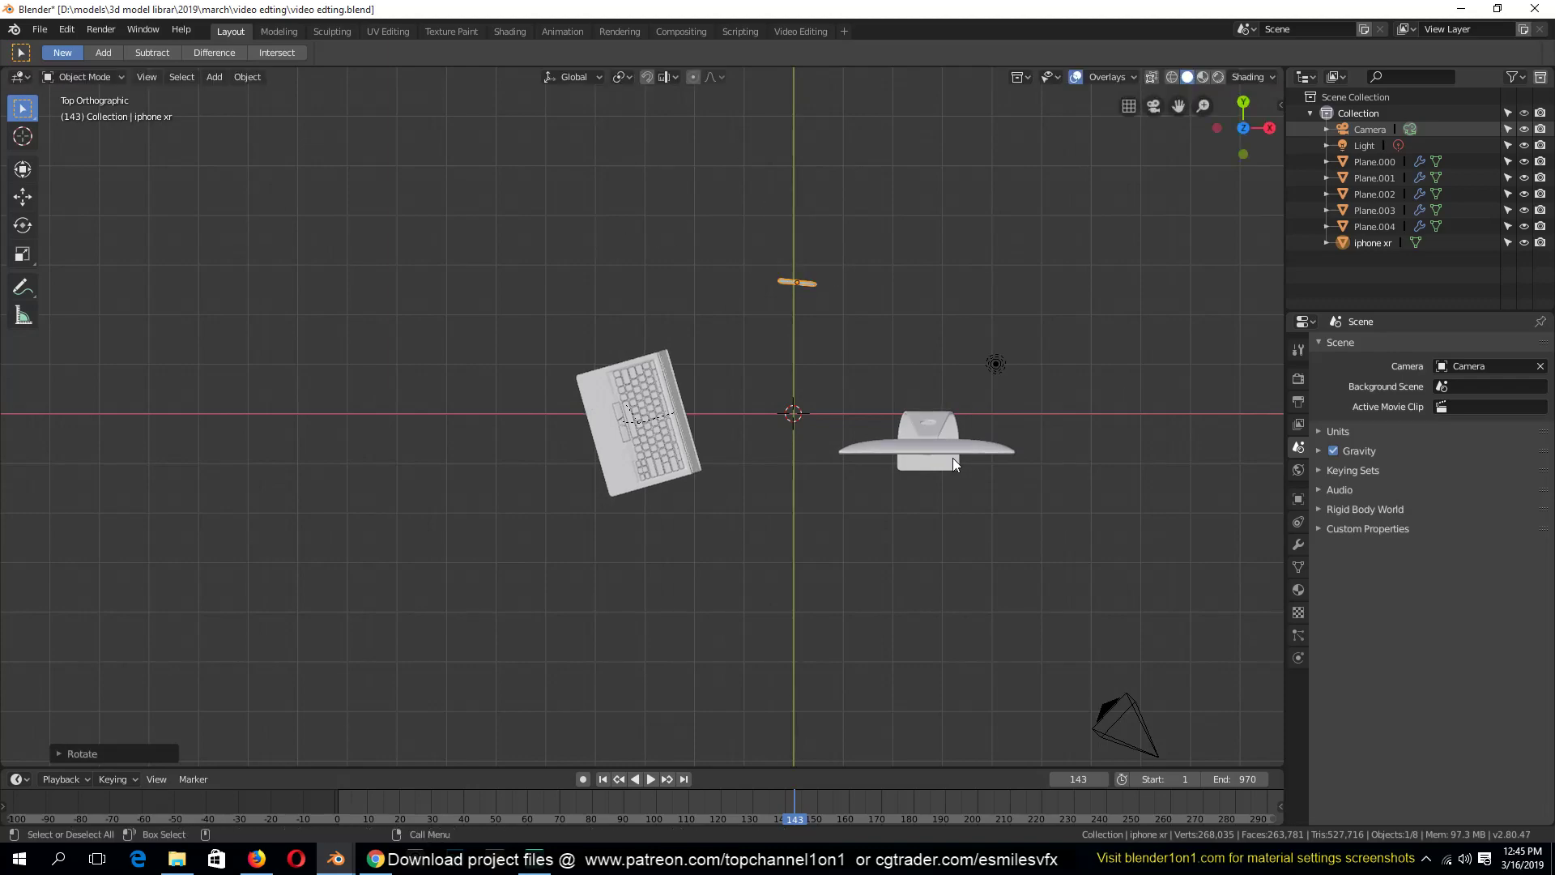
Rotate the iMac about the vertical axis in top view to change the direction it faces
left_click(954, 464)
key("r")
left_click(938, 496)
Examine the arrangement of the laptop, phone and iMac from several angles and distances
middle_click_drag(937, 497, 721, 456)
scroll(922, 306, "up", 3)
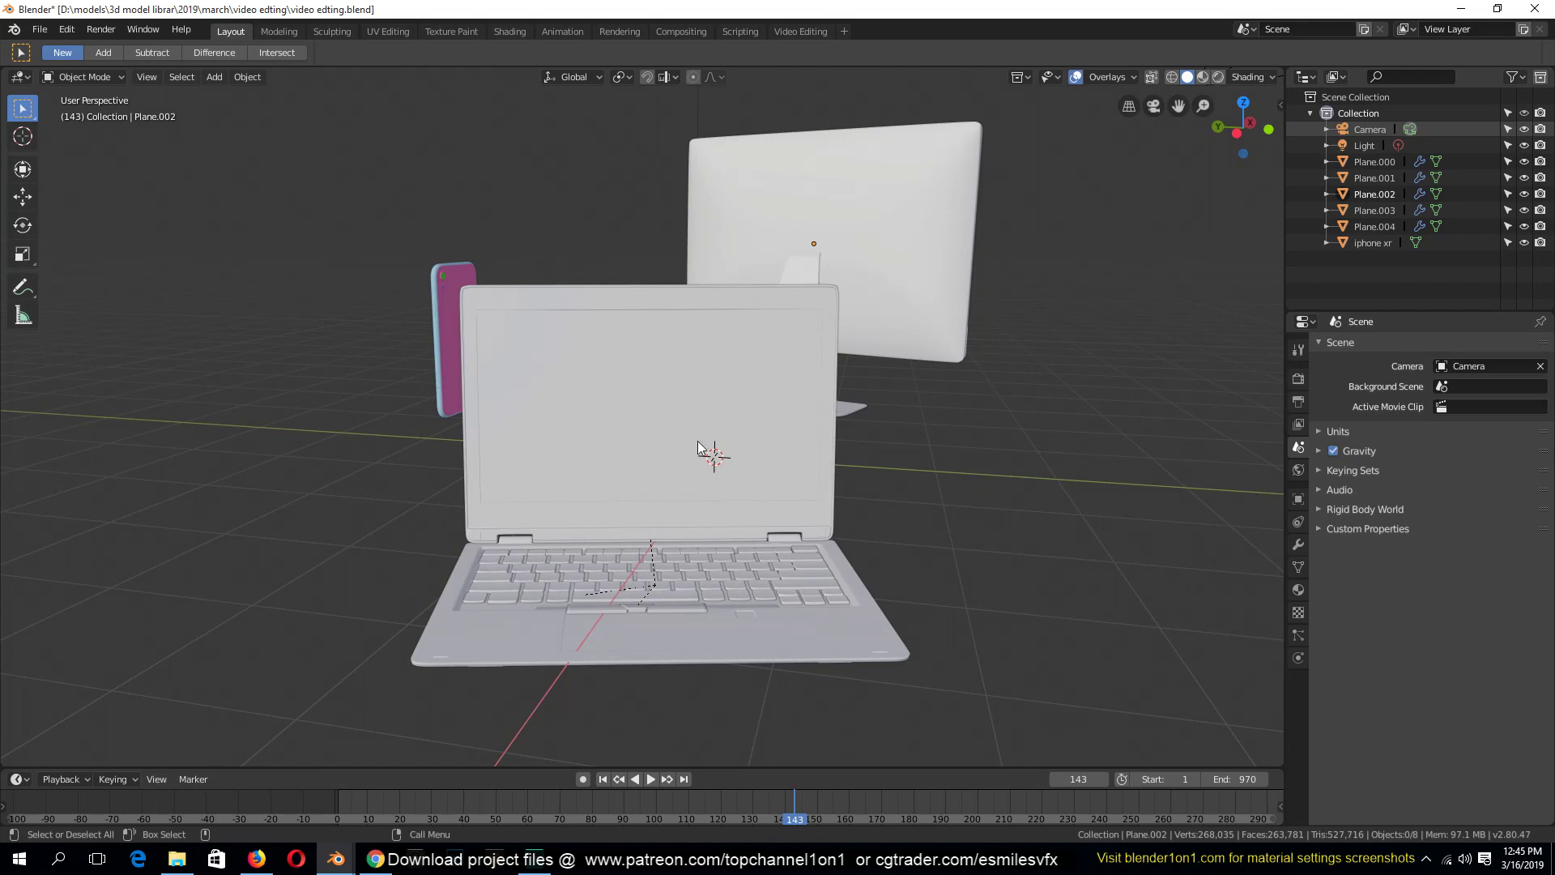
scroll(682, 416, "down", 2)
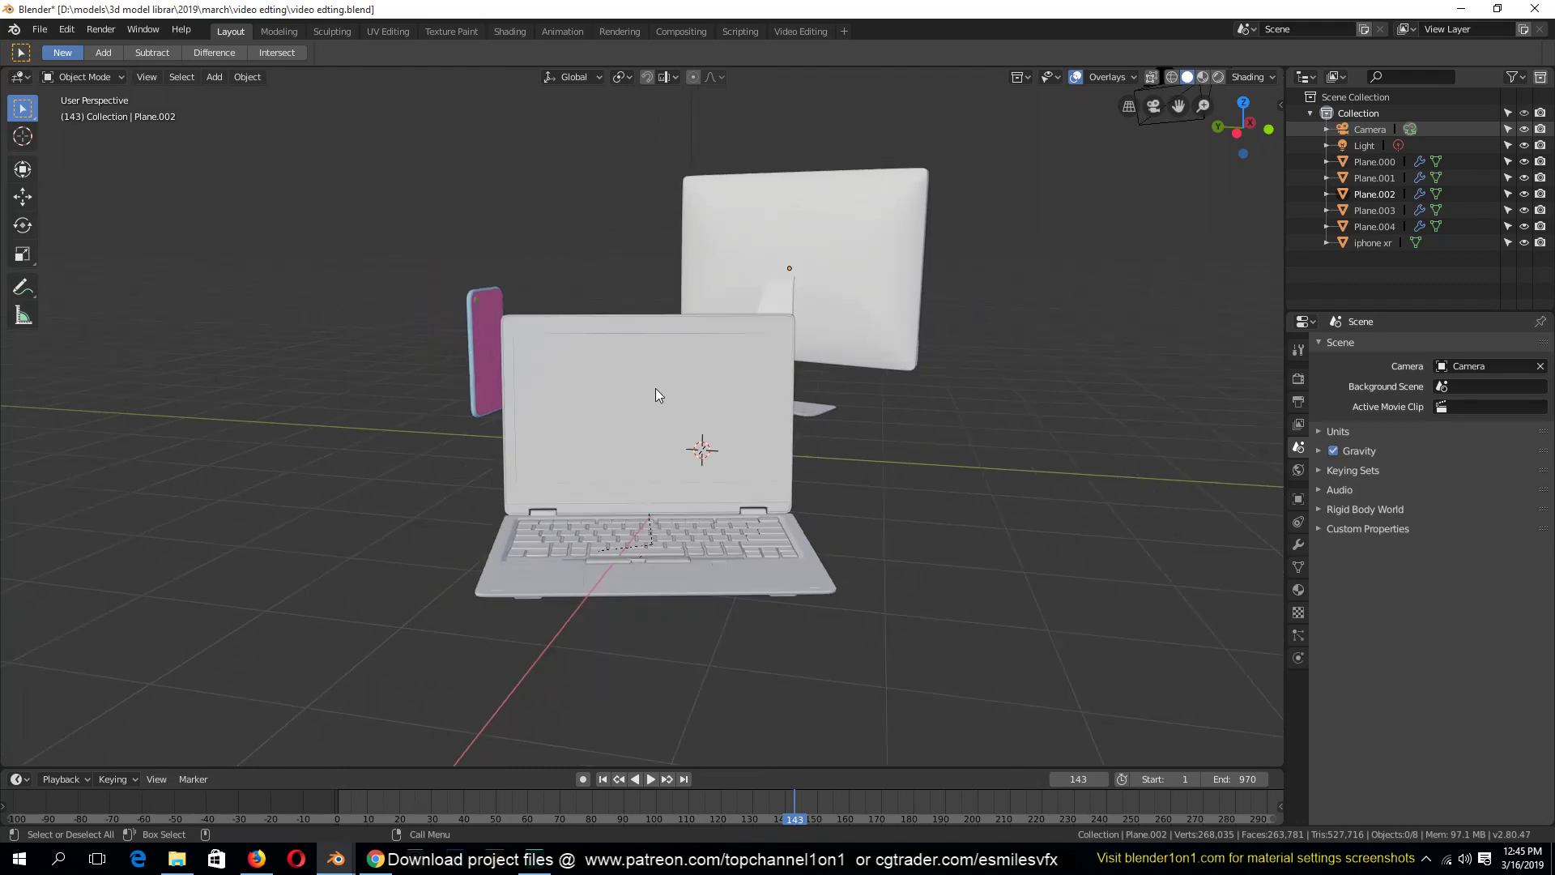
scroll(656, 394, "up", 3)
scroll(833, 312, "down", 4)
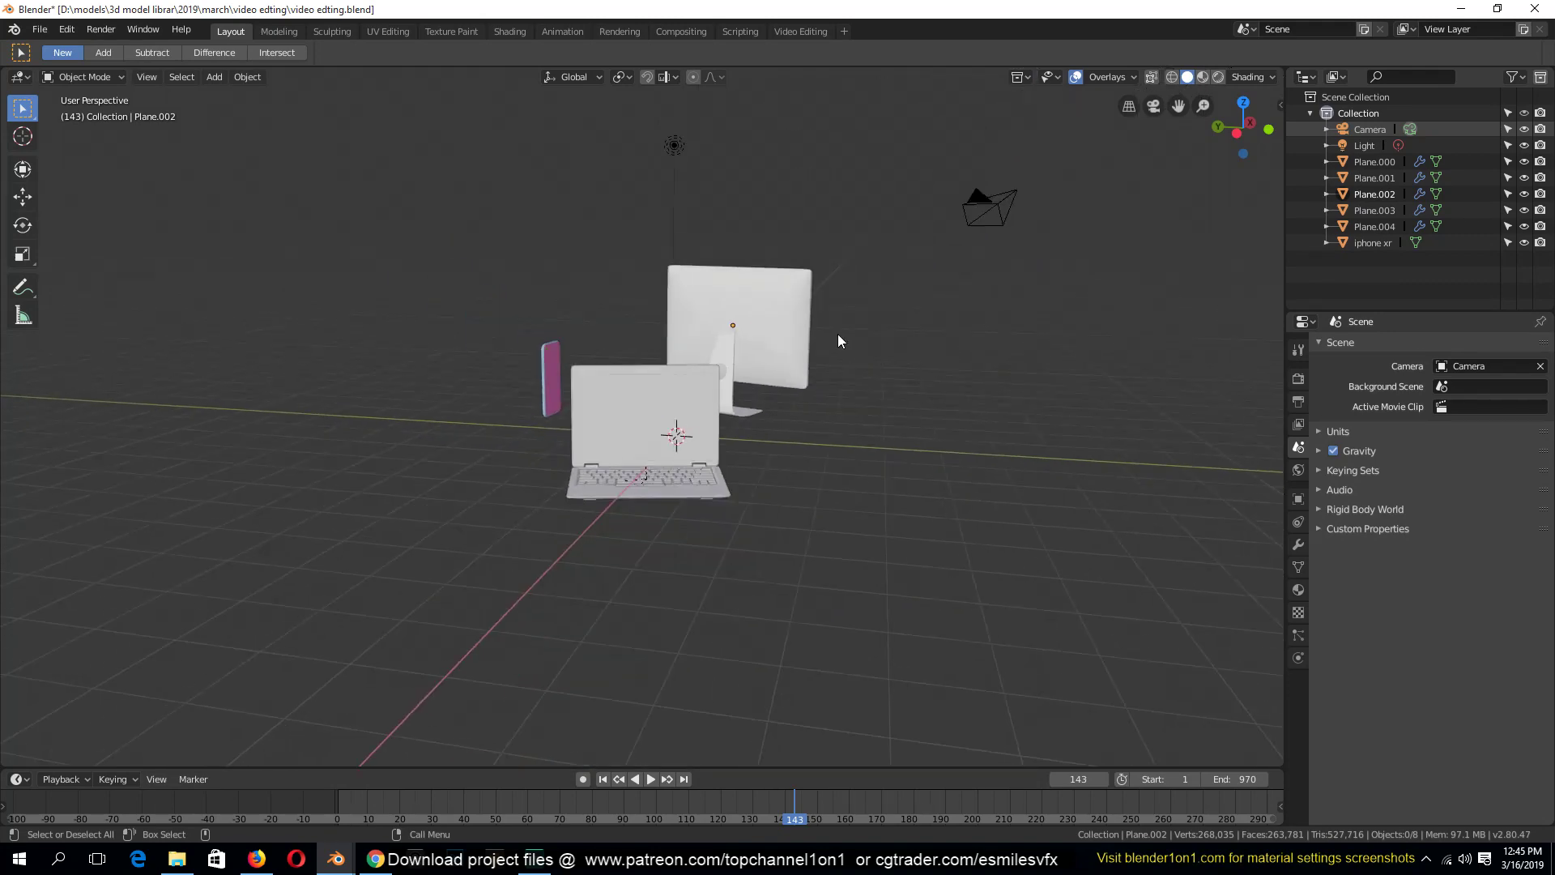
scroll(833, 334, "up", 4)
scroll(838, 337, "down", 2)
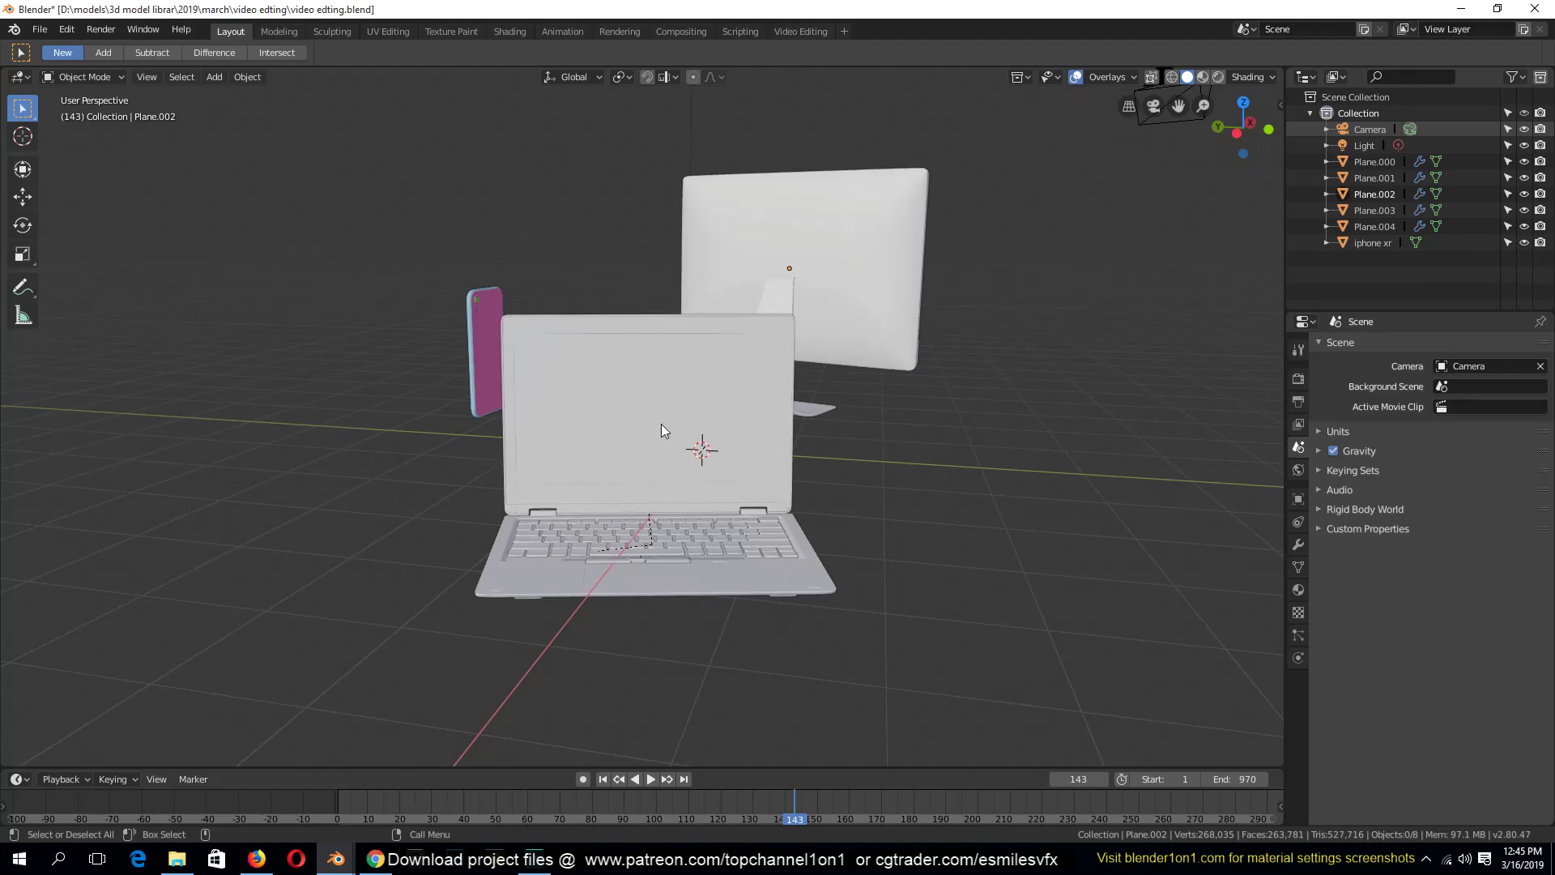
middle_click_drag(729, 376, 932, 277)
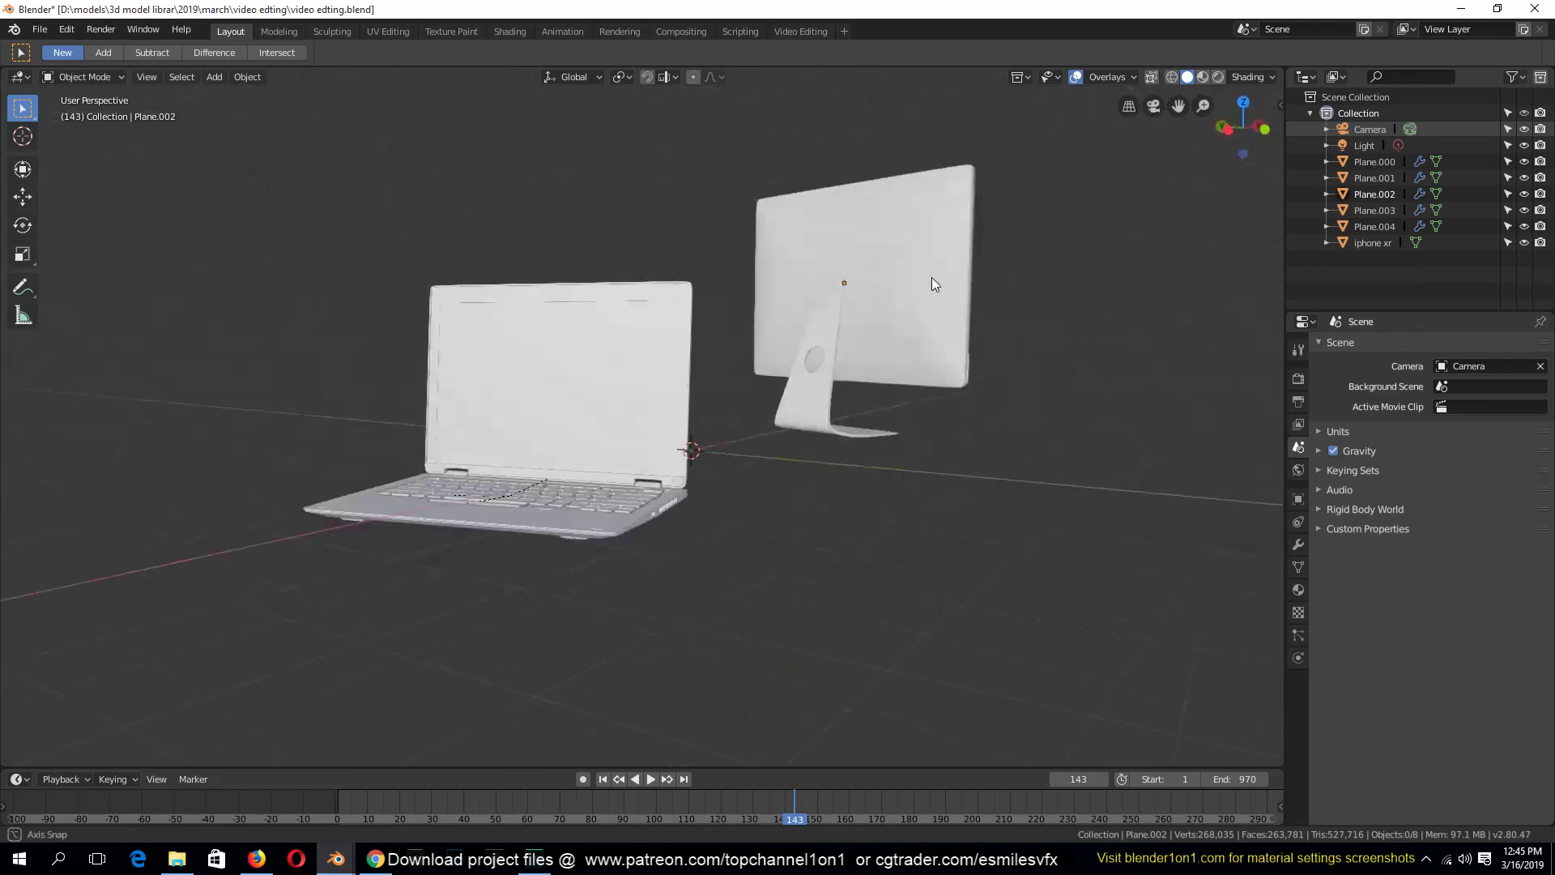
Switch to Firefox and browse the modeling posts on the TopChannel1on1 Patreon page
left_click(257, 859)
left_click(268, 14)
left_click(102, 10)
scroll(181, 298, "down", 15)
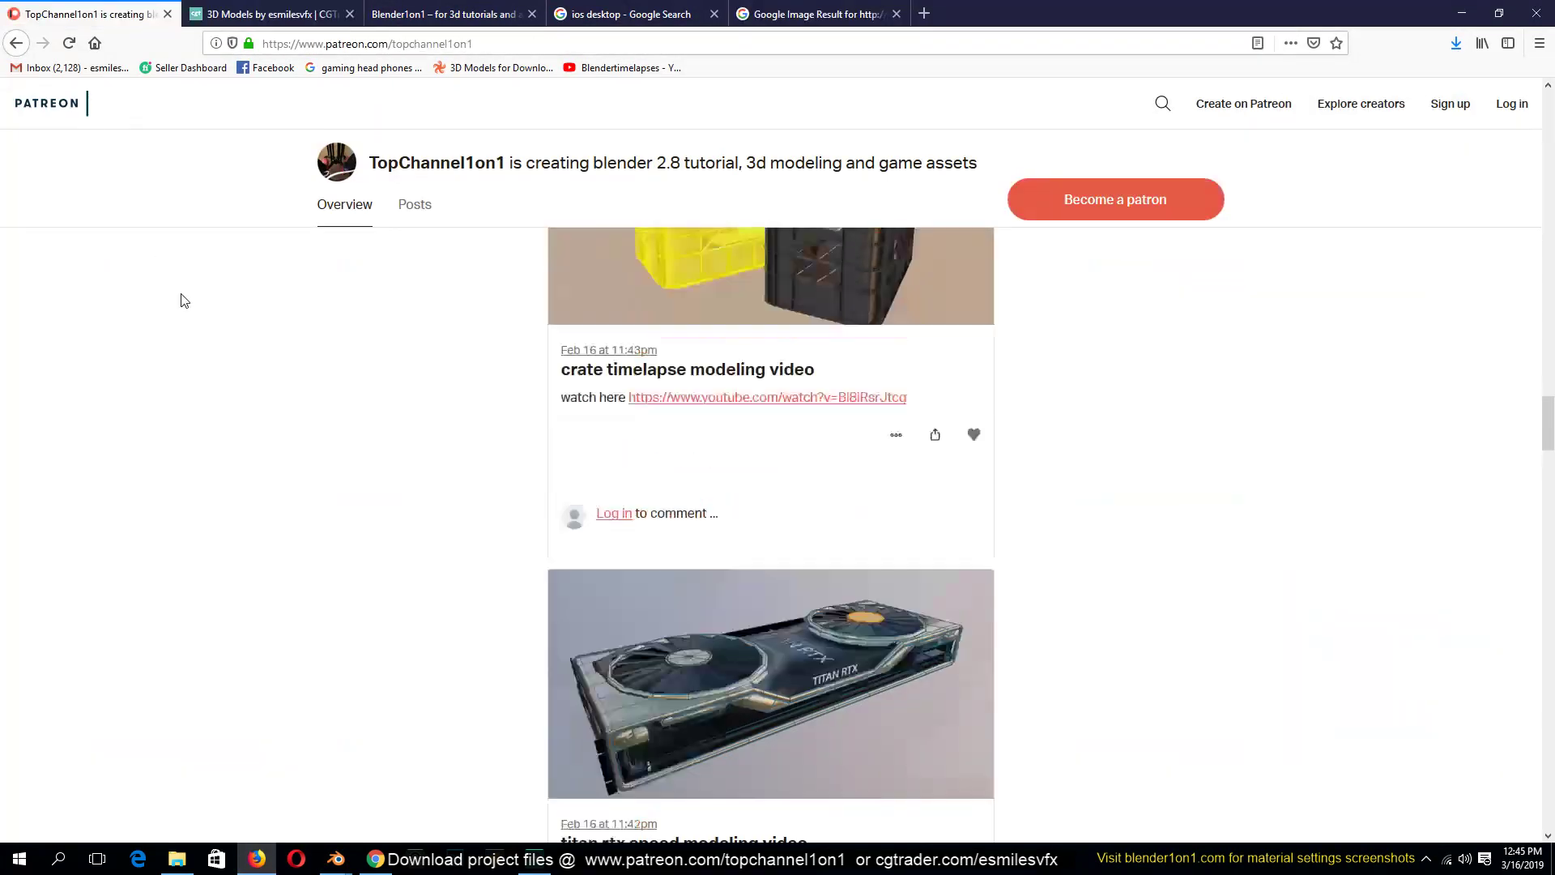
scroll(466, 326, "down", 15)
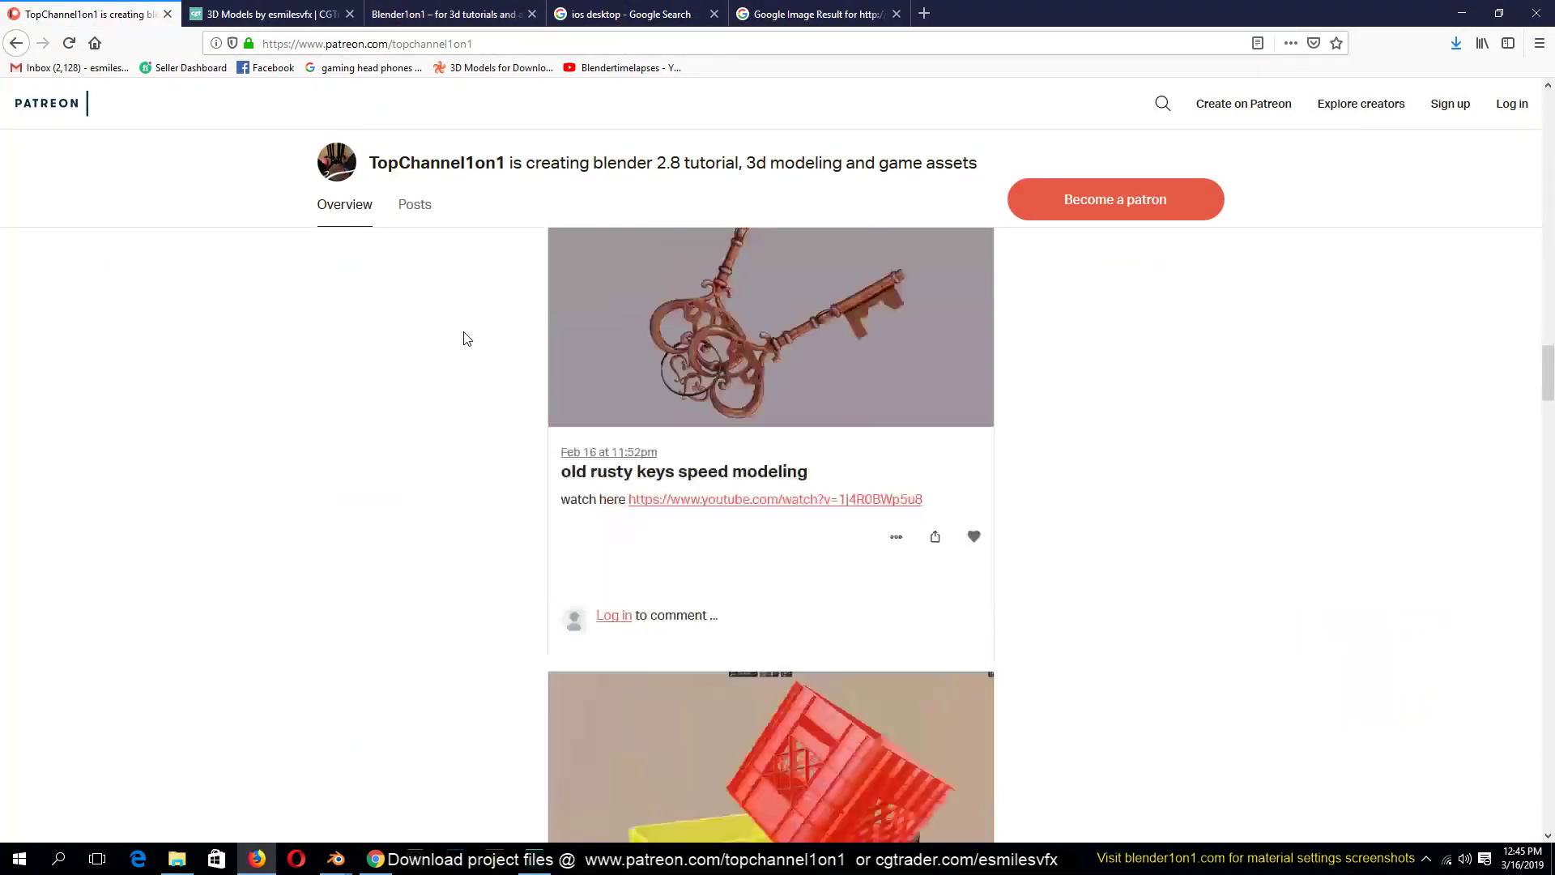
scroll(746, 401, "up", 10)
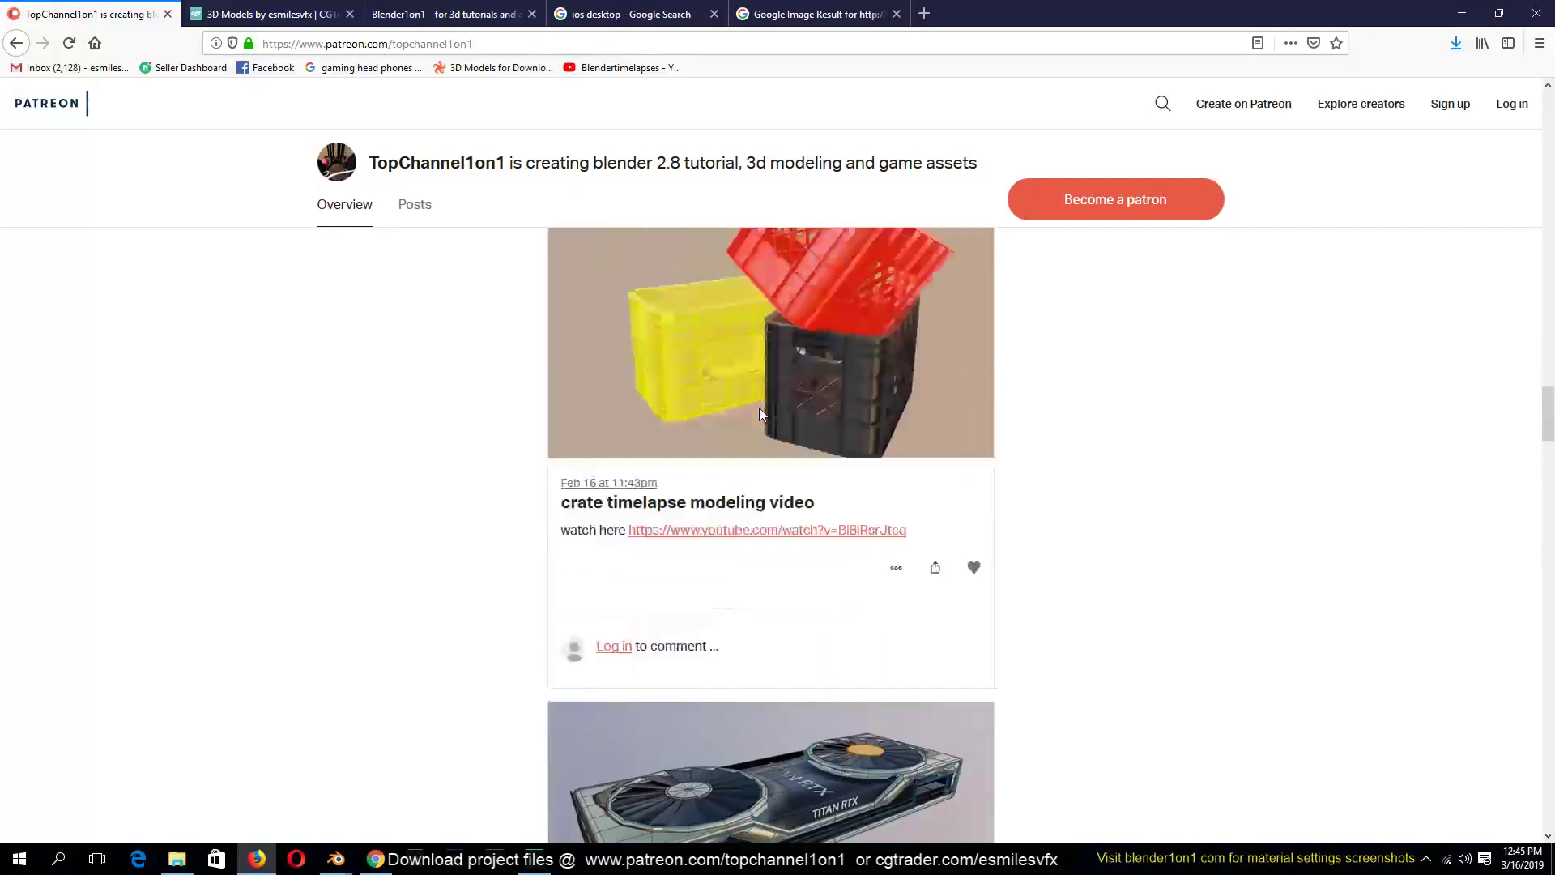
scroll(713, 401, "down", 10)
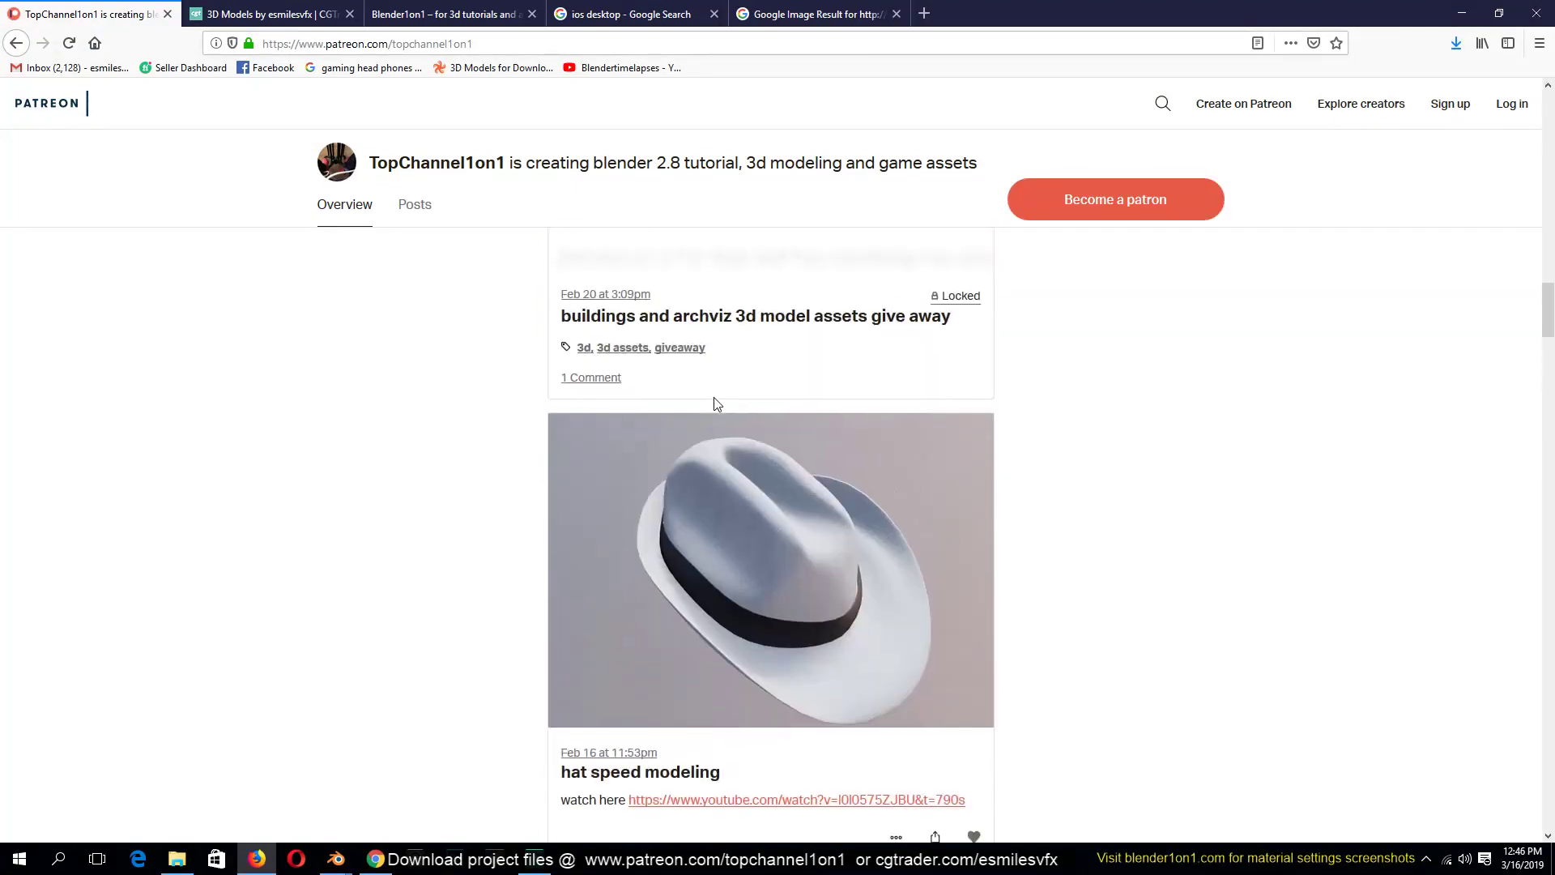
Browse the esmilesvfx model listings on CGTrader and the tutorial posts on the Blender1on1 site
key("ctrl+Tab")
scroll(583, 247, "down", 1)
scroll(591, 251, "up", 4)
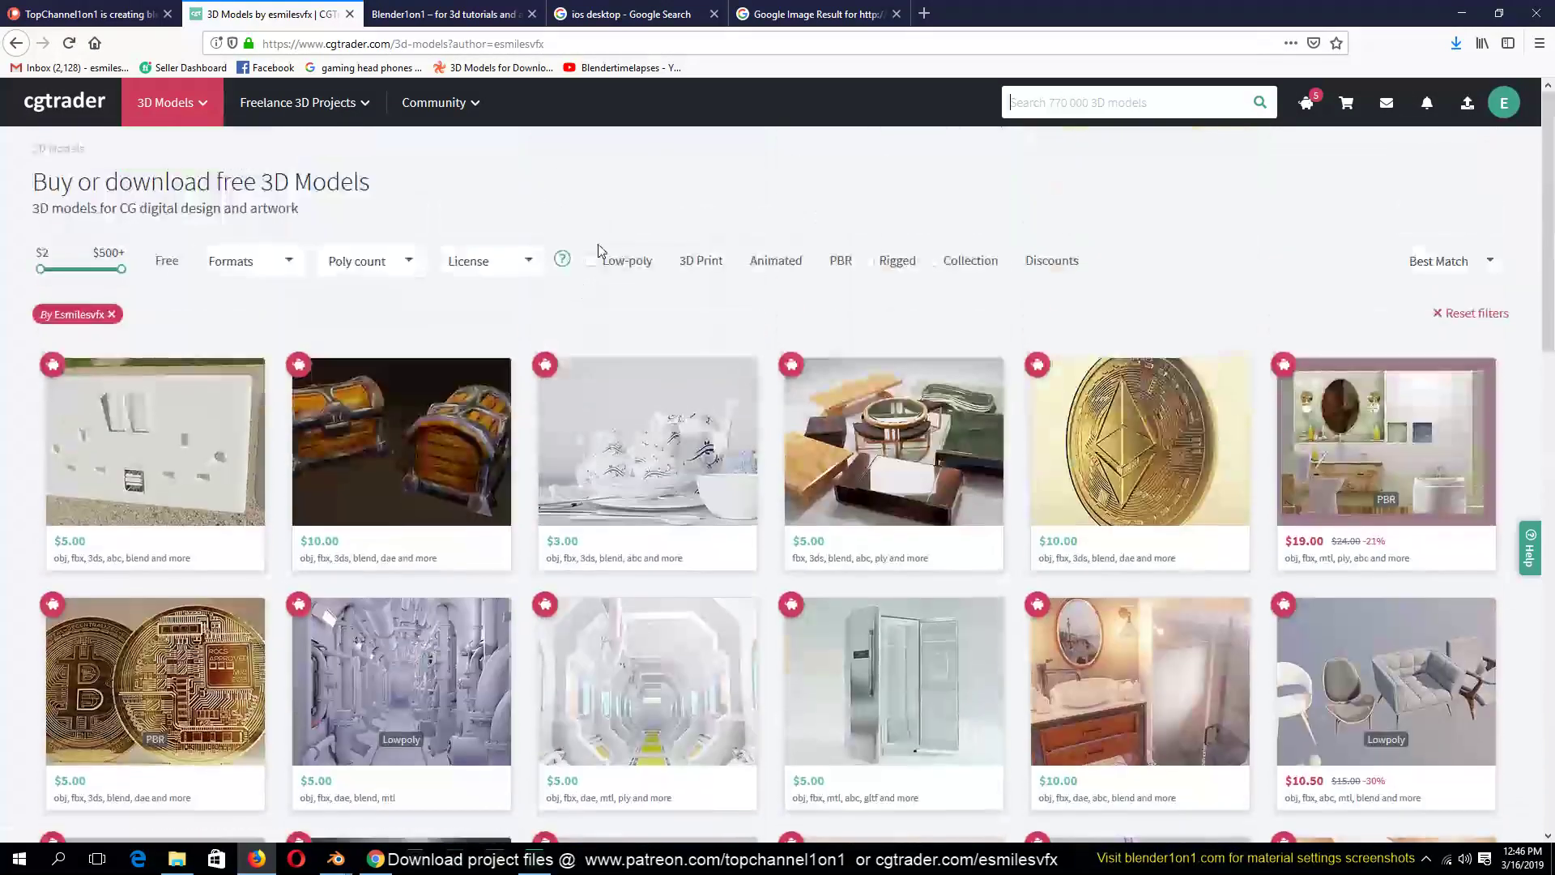
scroll(1369, 308, "down", 8)
scroll(1377, 344, "down", 10)
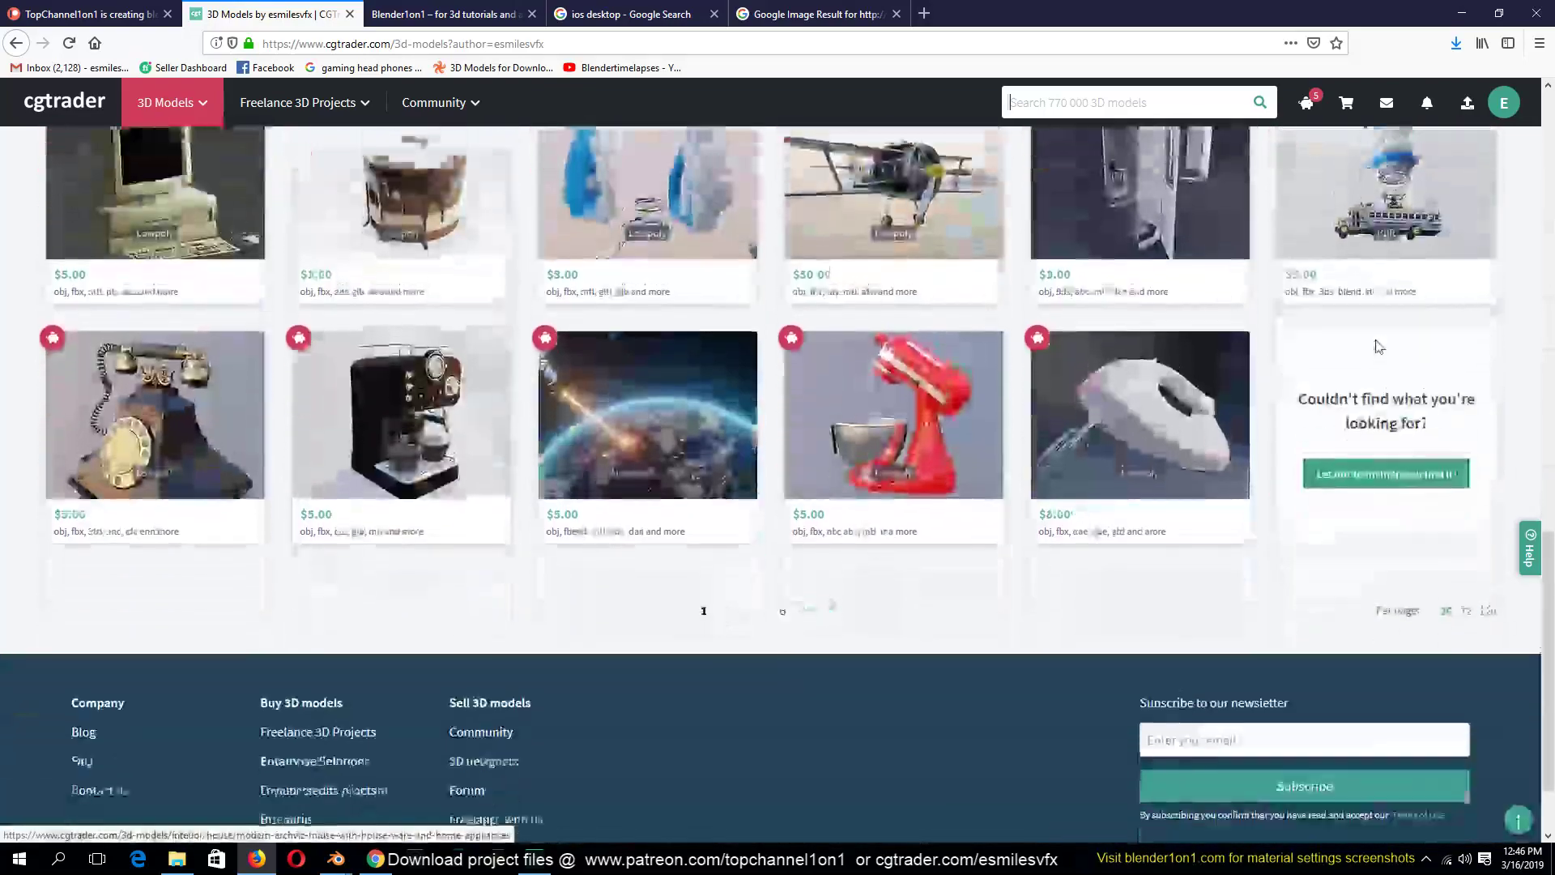
scroll(972, 614, "up", 7)
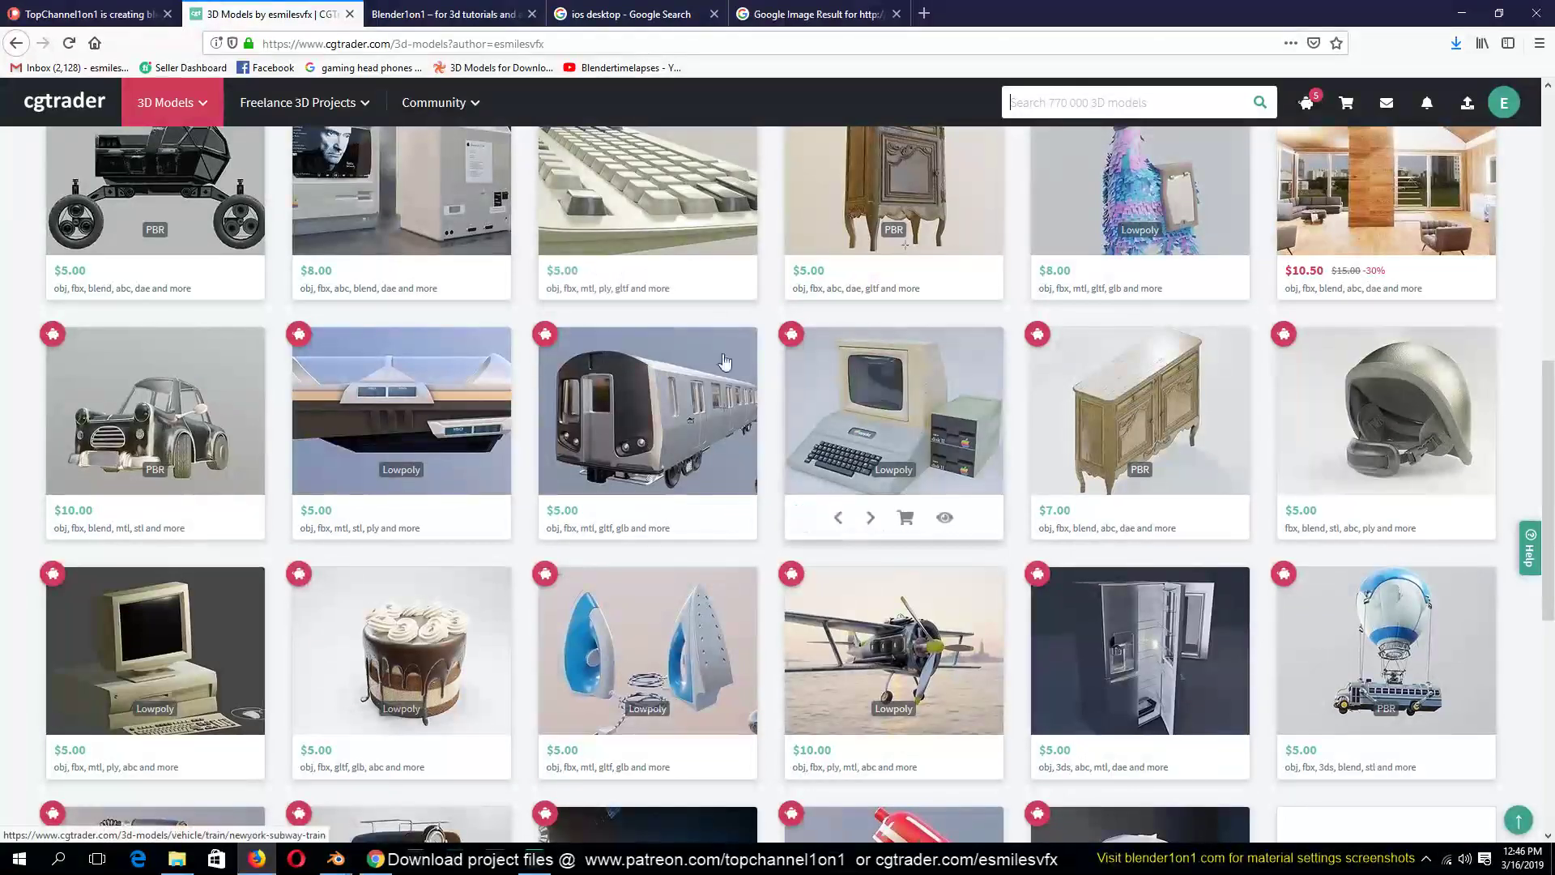
scroll(972, 613, "down", 5)
left_click(444, 24)
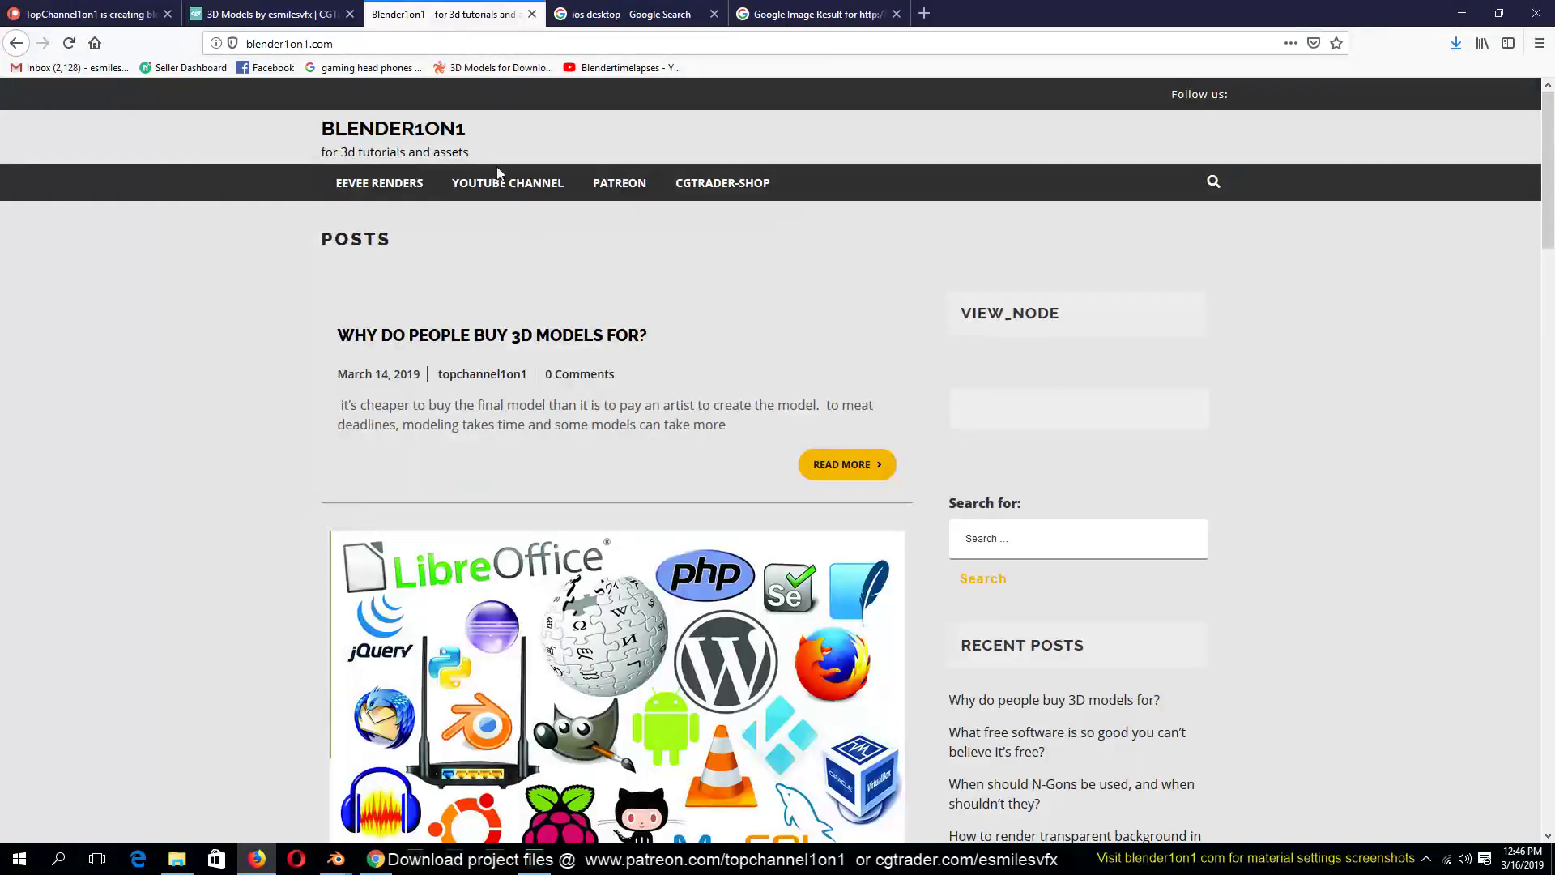
scroll(838, 249, "down", 15)
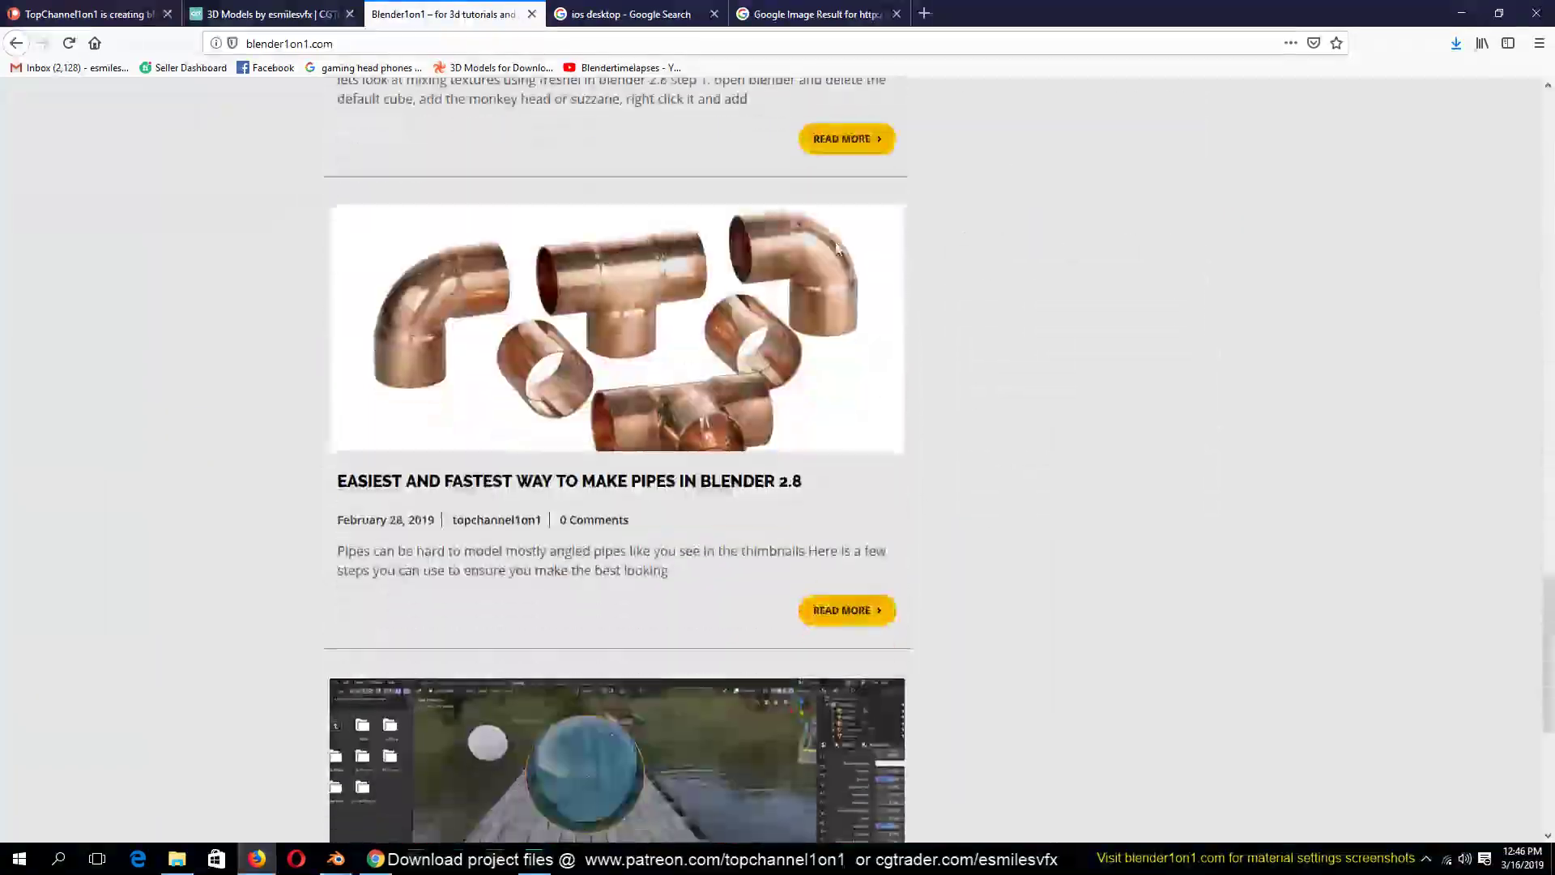
Switch back to Blender, show the scene in top view and save the file
left_click(1462, 13)
middle_click_drag(759, 352, 958, 440)
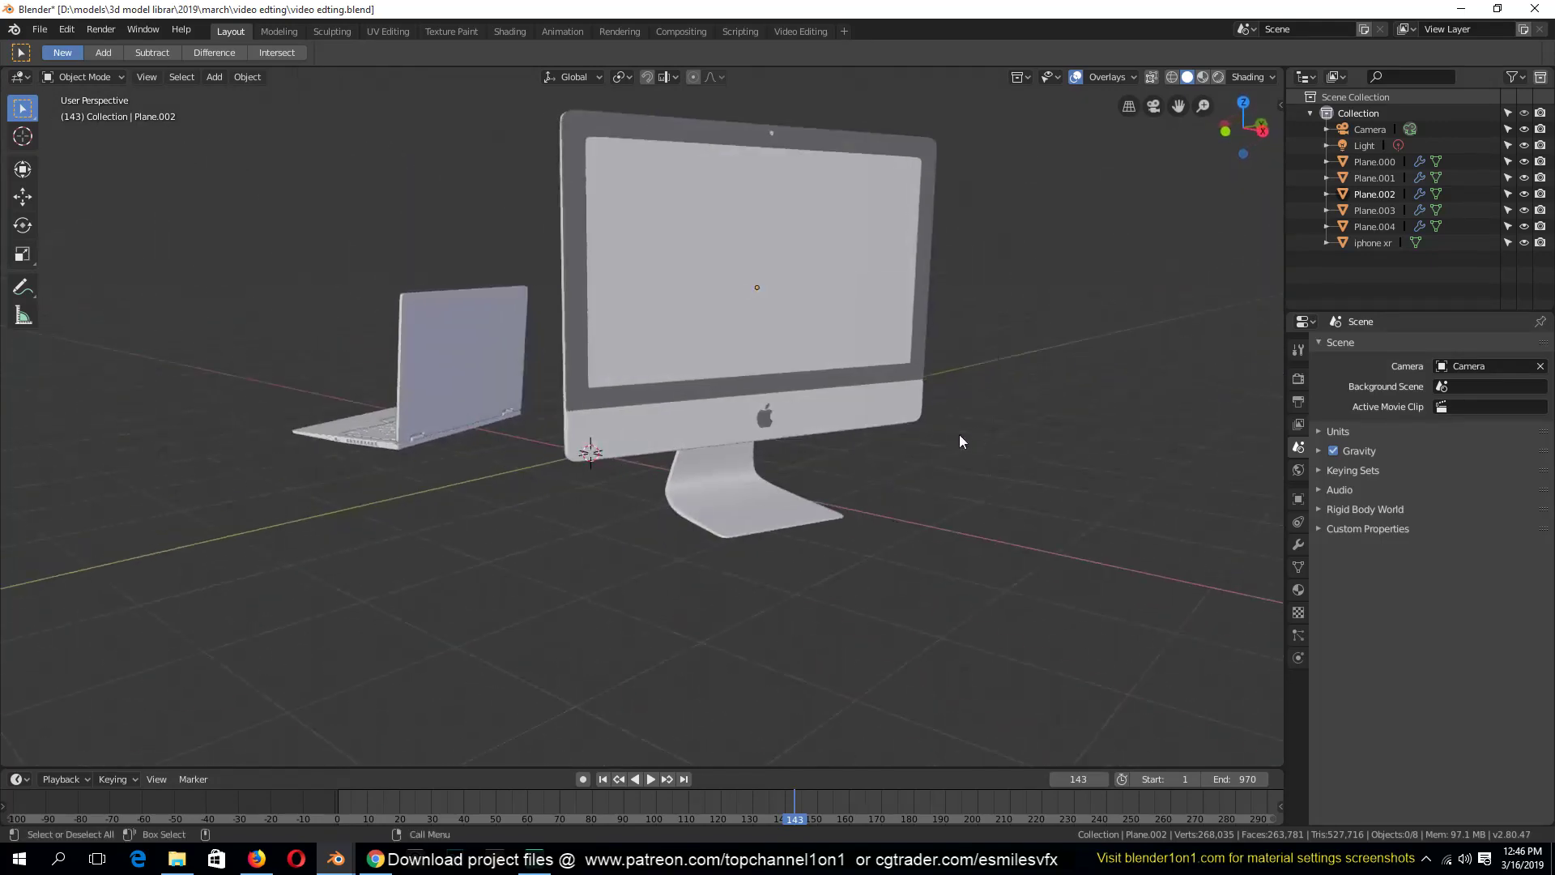
middle_click_drag(535, 444, 860, 459)
scroll(861, 459, "down", 7)
key("KP_7")
key("ctrl+s")
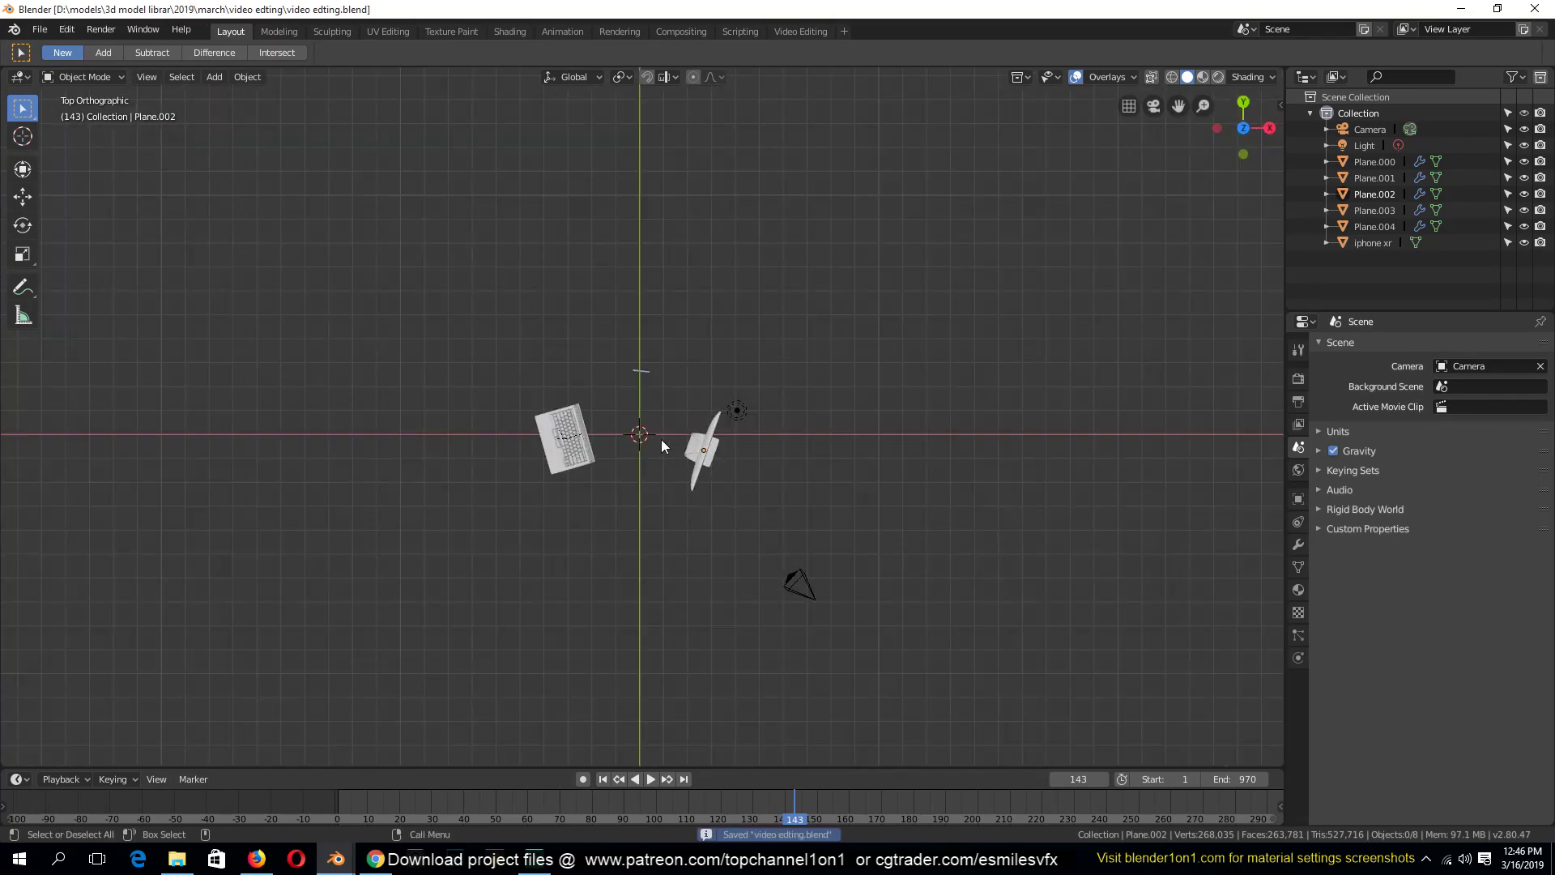
scroll(657, 425, "up", 4)
scroll(715, 361, "down", 3)
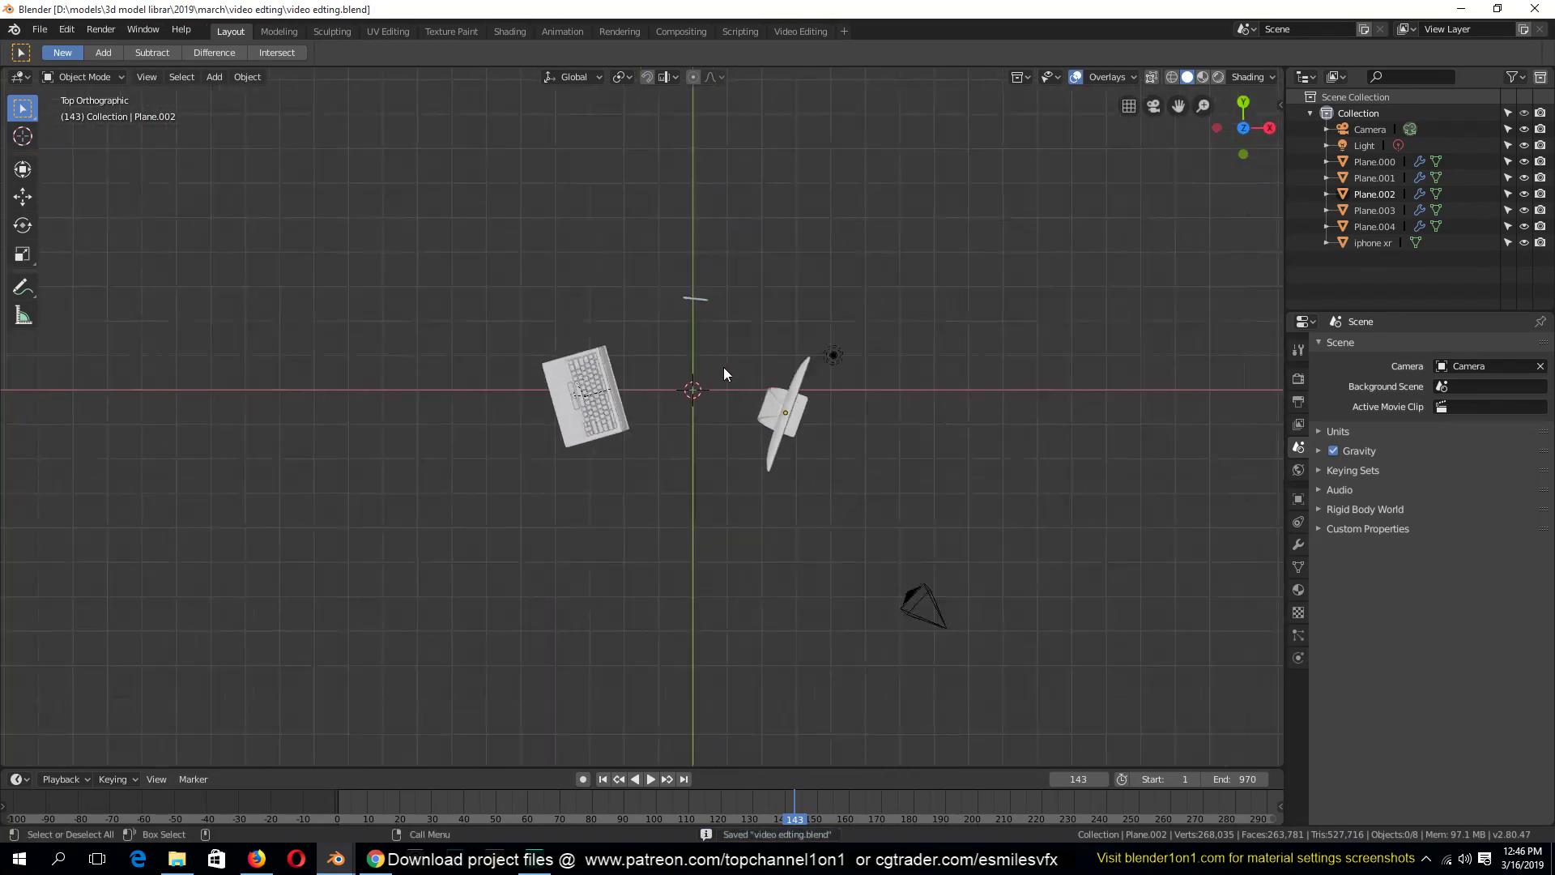
key("shift+a")
mouse_move(679, 397)
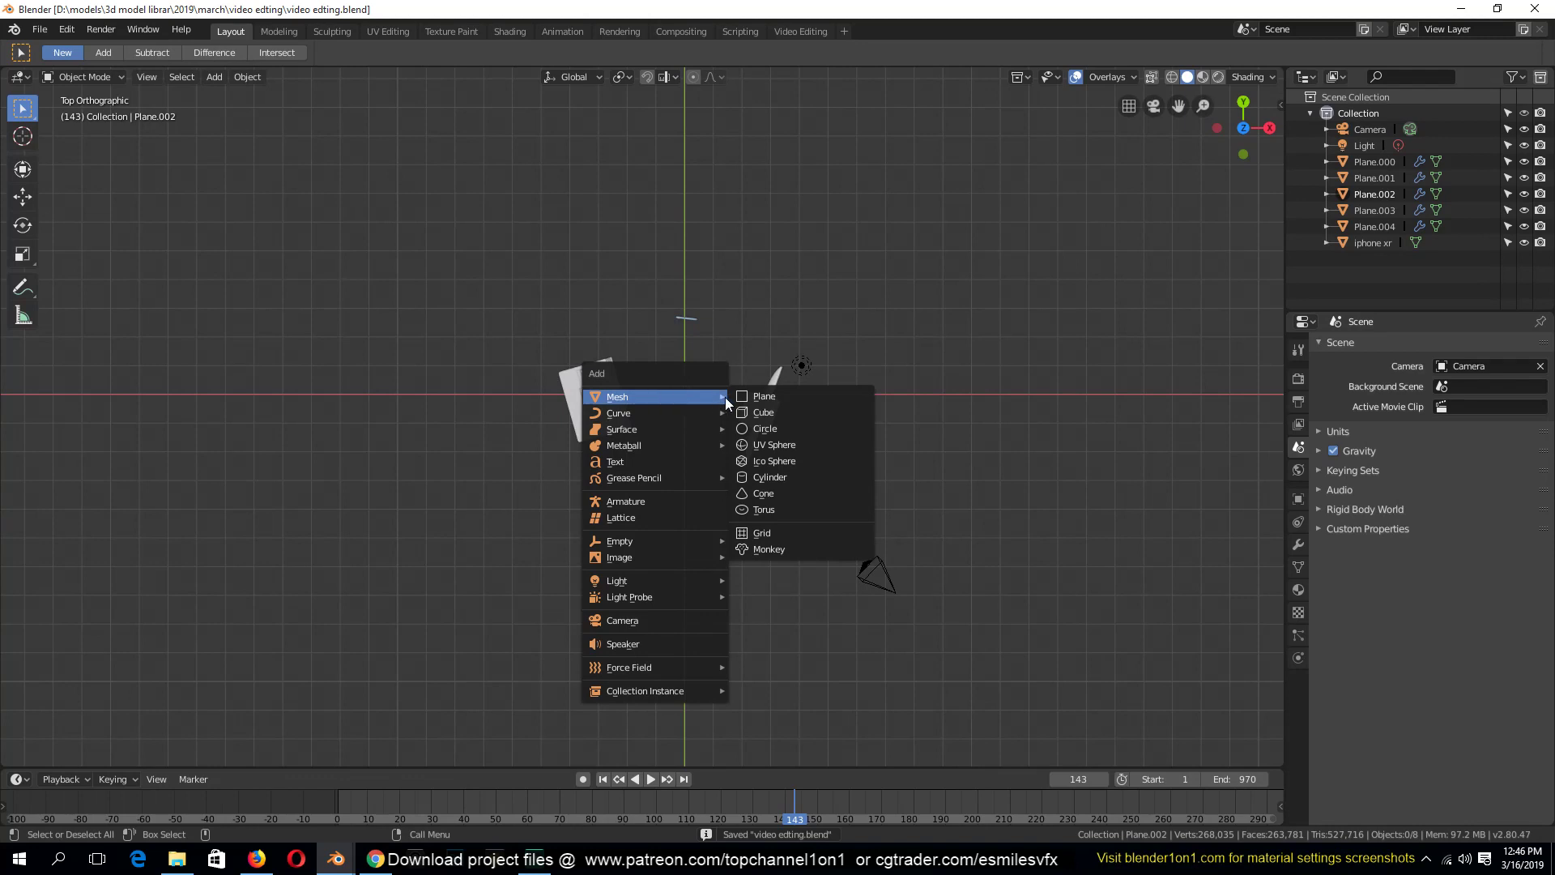
left_click(763, 412)
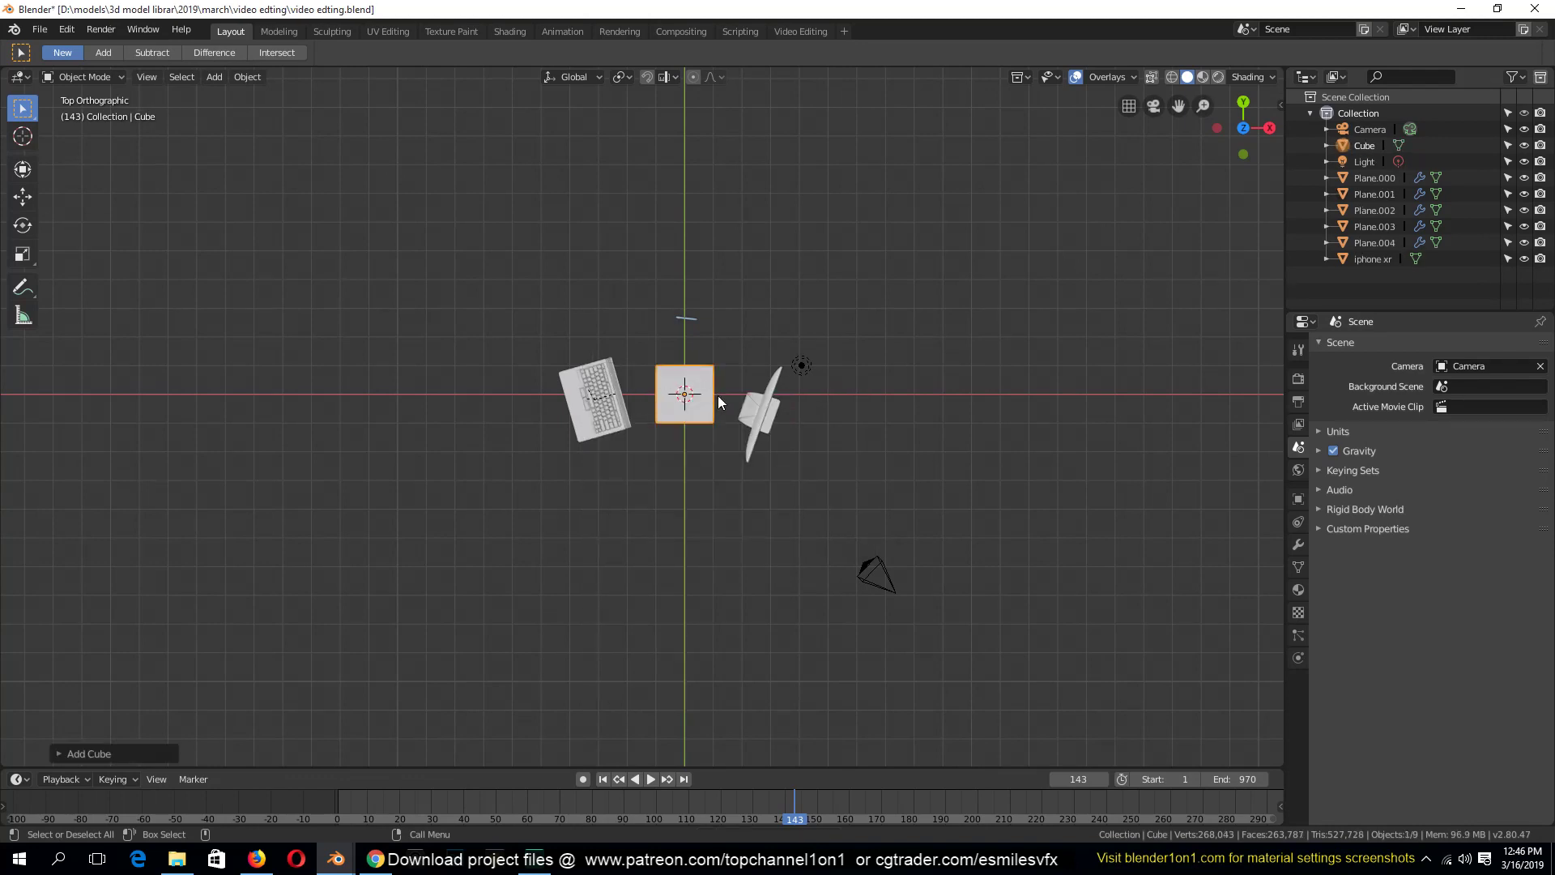
key("Delete")
Add a Bezier circle at the origin and scale it up to about 9.8 so it surrounds all the devices
key("shift+a")
mouse_move(639, 417)
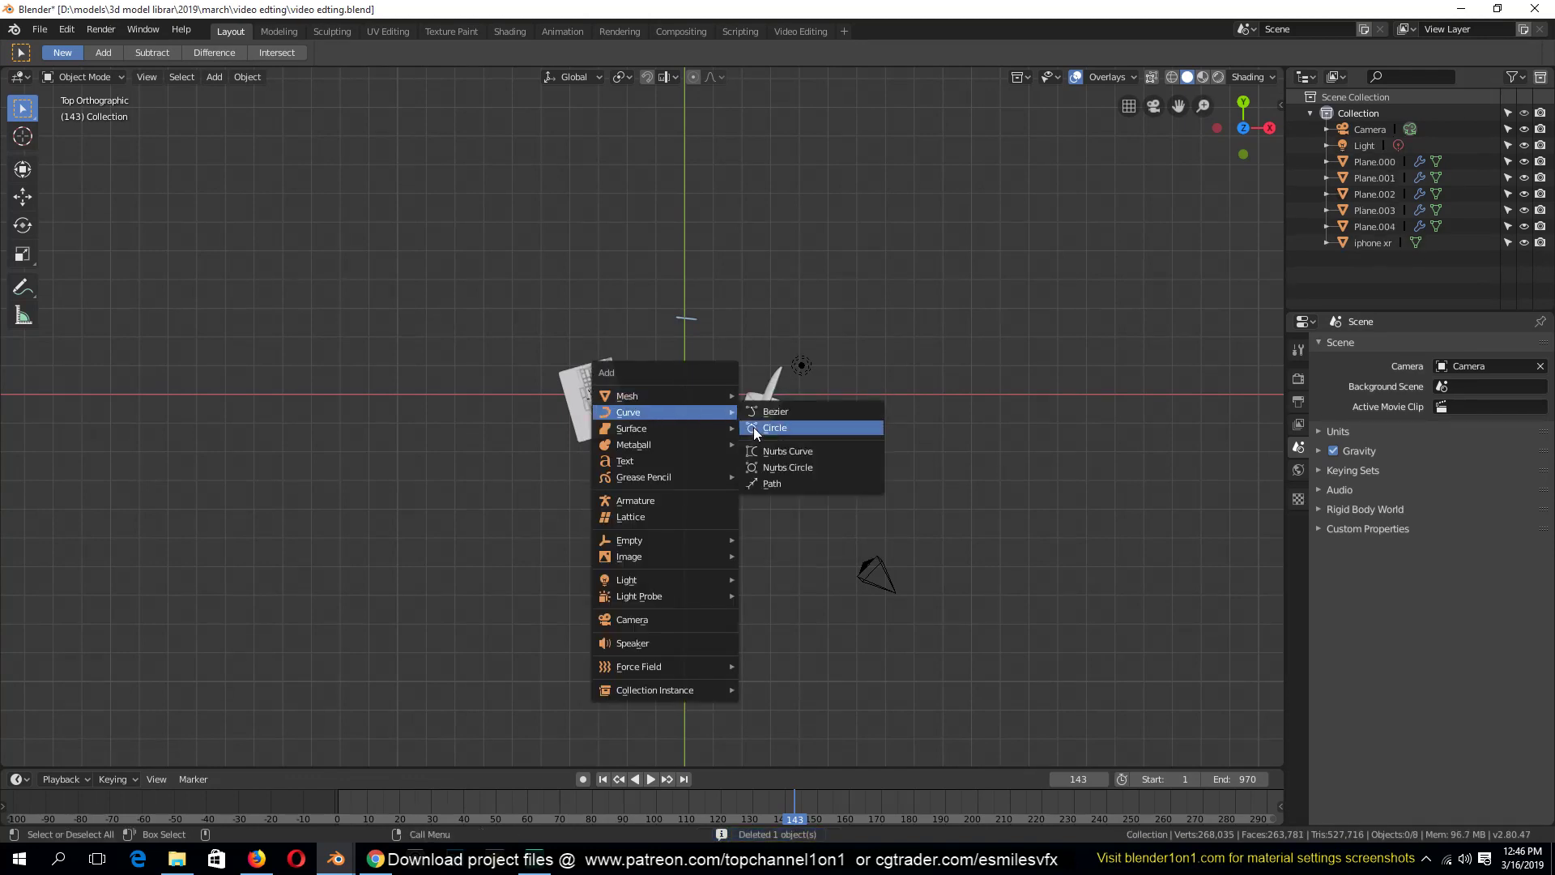
left_click(753, 428)
key("s")
left_click(981, 441)
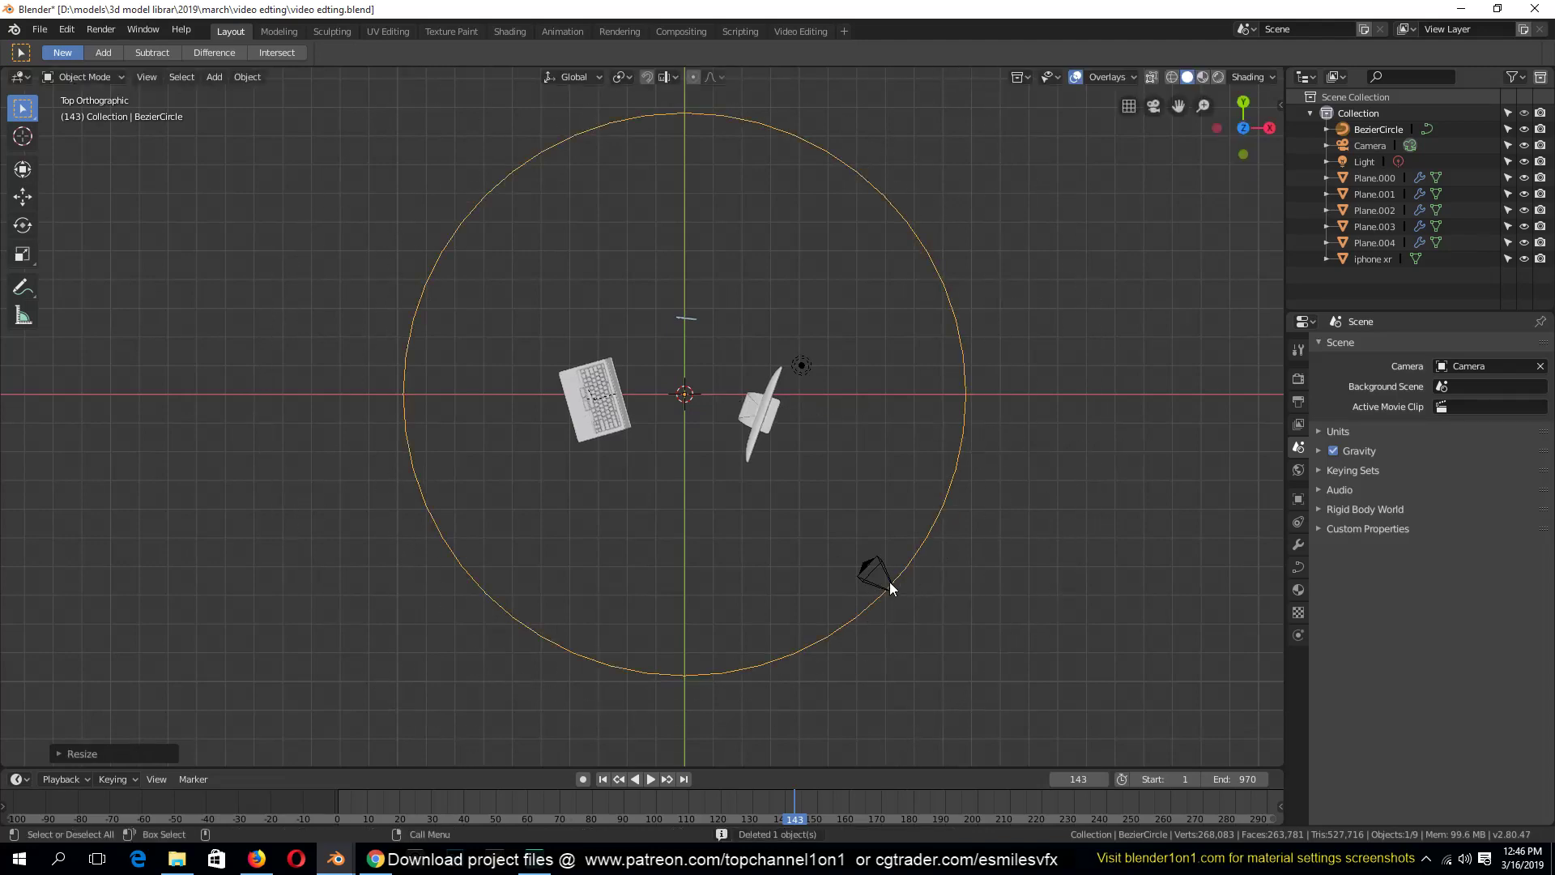
Clear the camera's rotation, move it to the circle's front edge on the Y axis and rotate it 90° about X
left_click(889, 582)
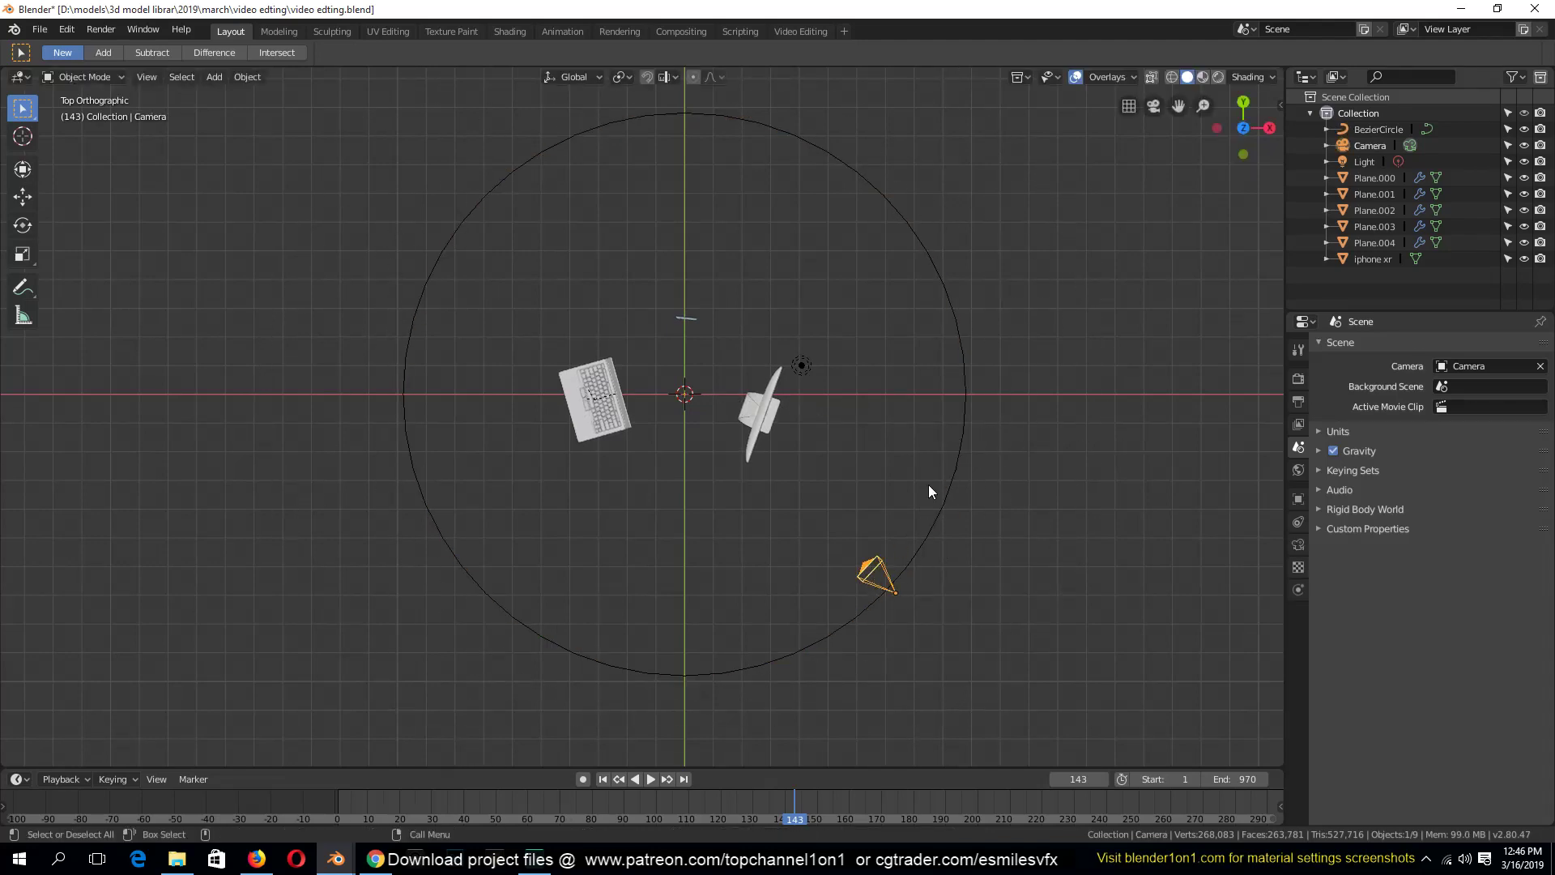
key("alt+r")
key("g")
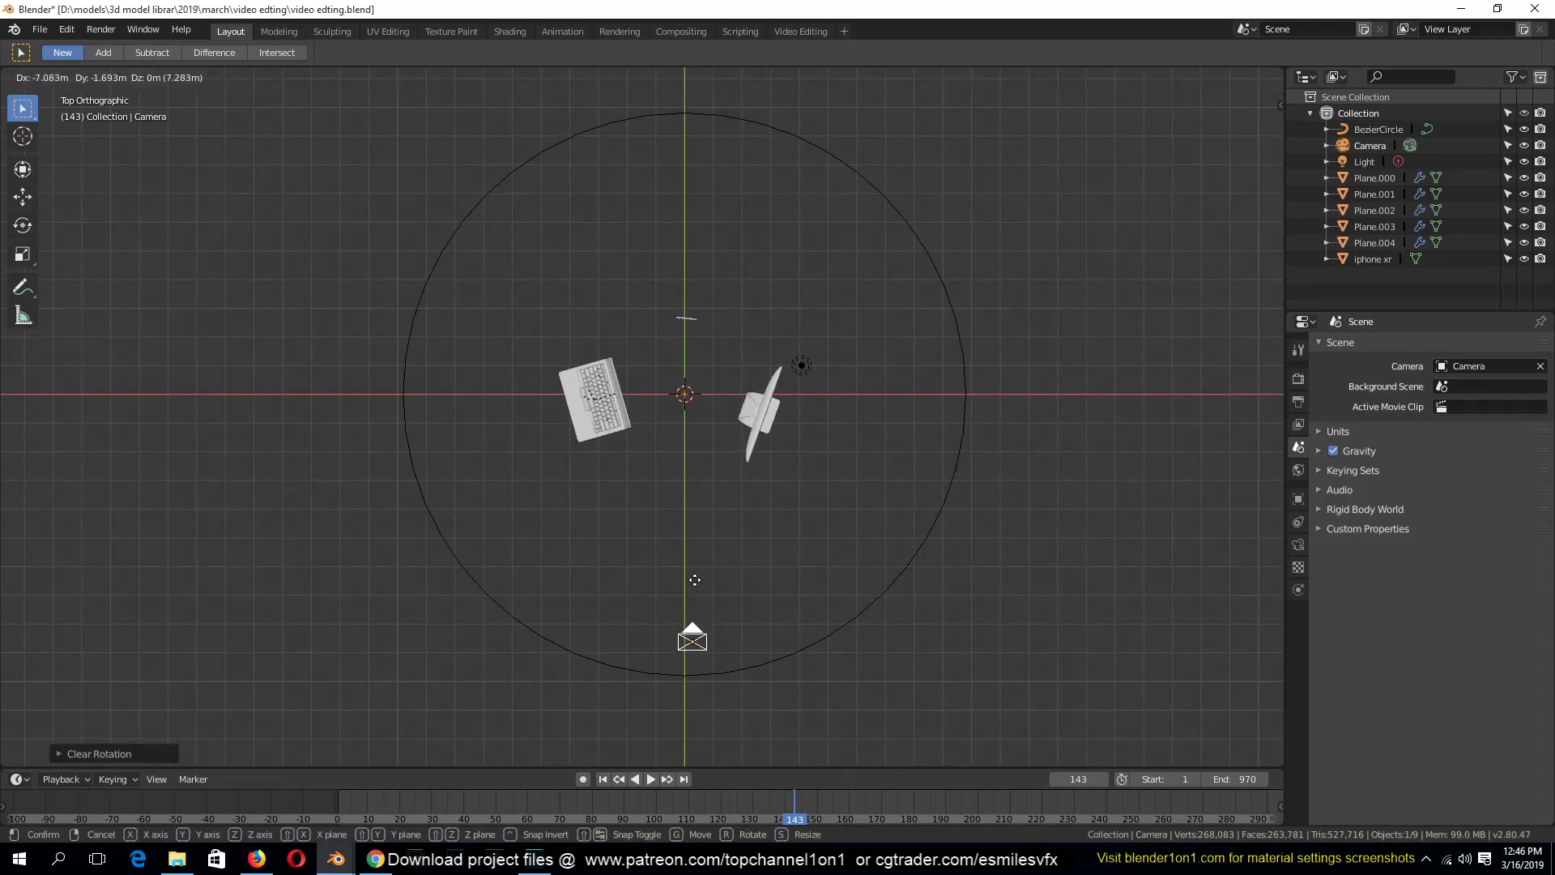
left_click(699, 599)
type("rx90")
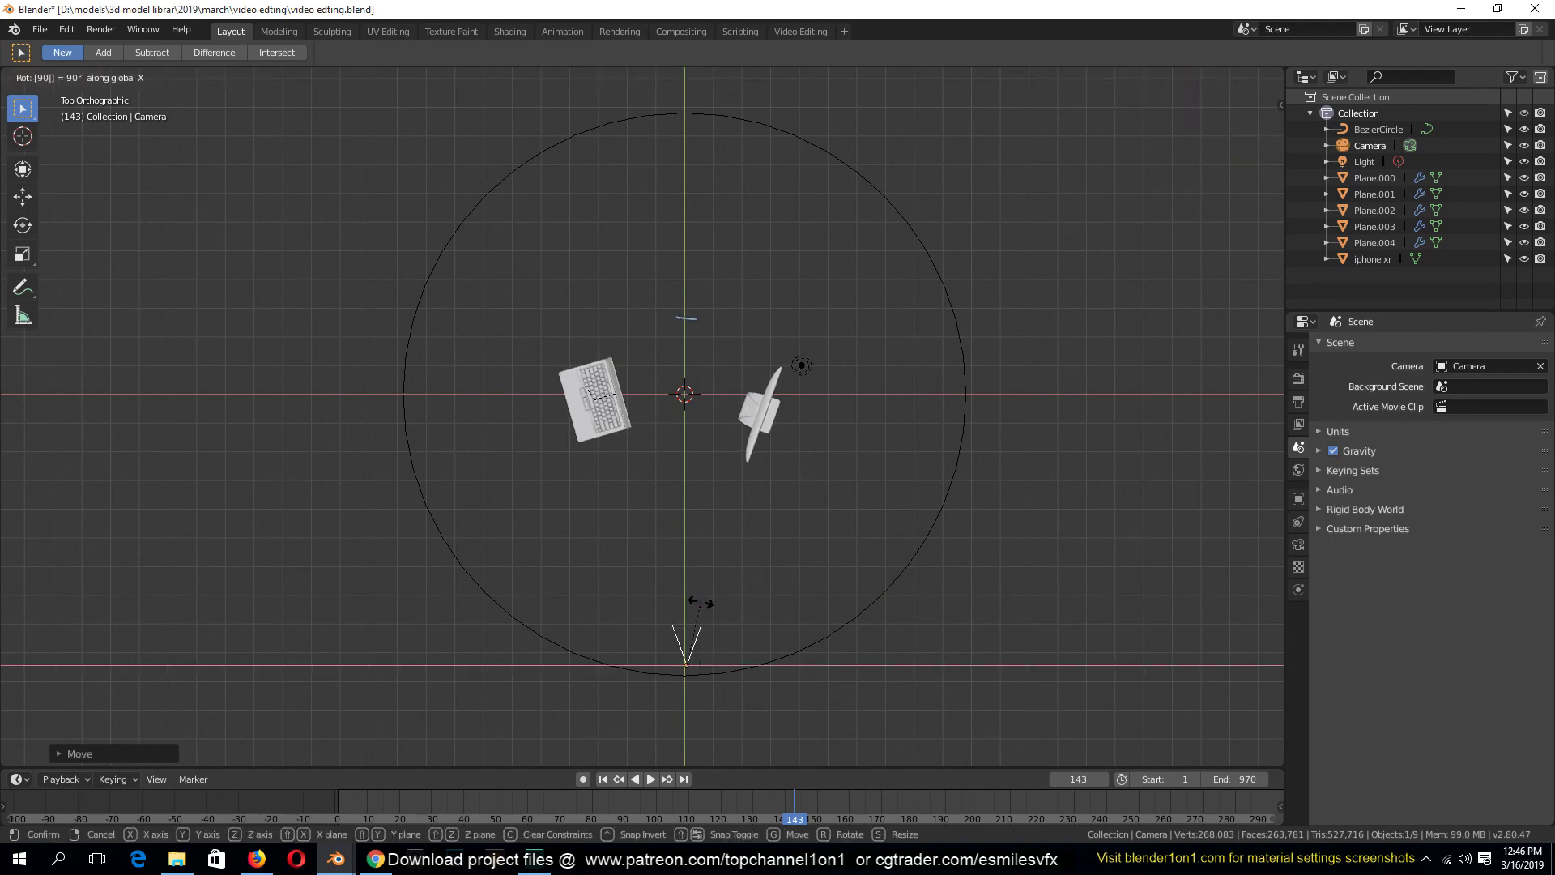
key("Return")
Start the Shortcut VUr key display and save the file
key("n")
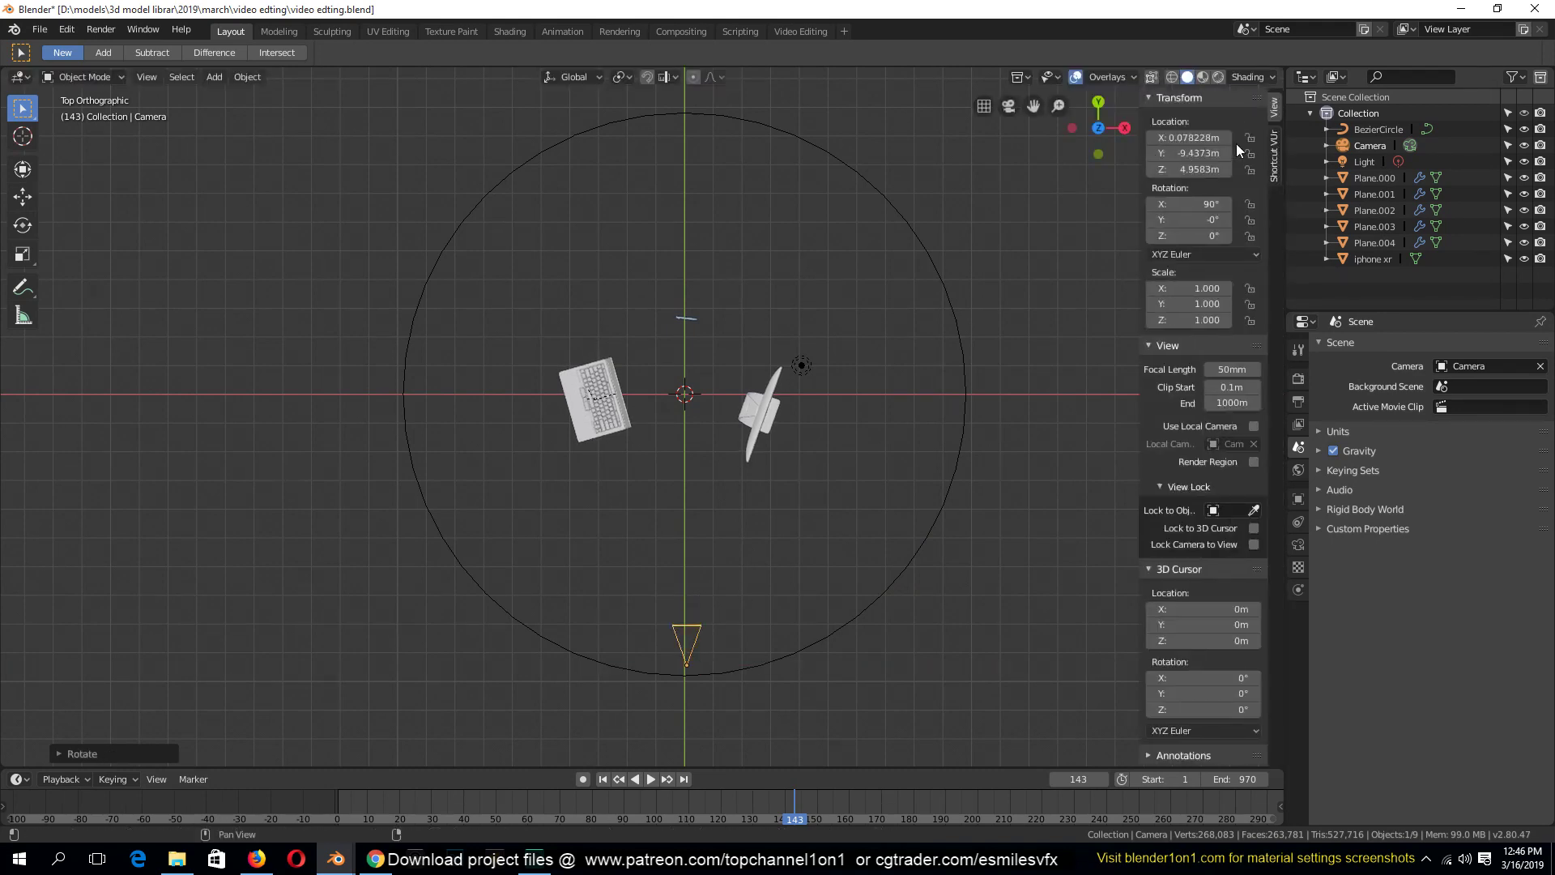
left_click(1274, 154)
left_click(1207, 122)
key("ctrl+s")
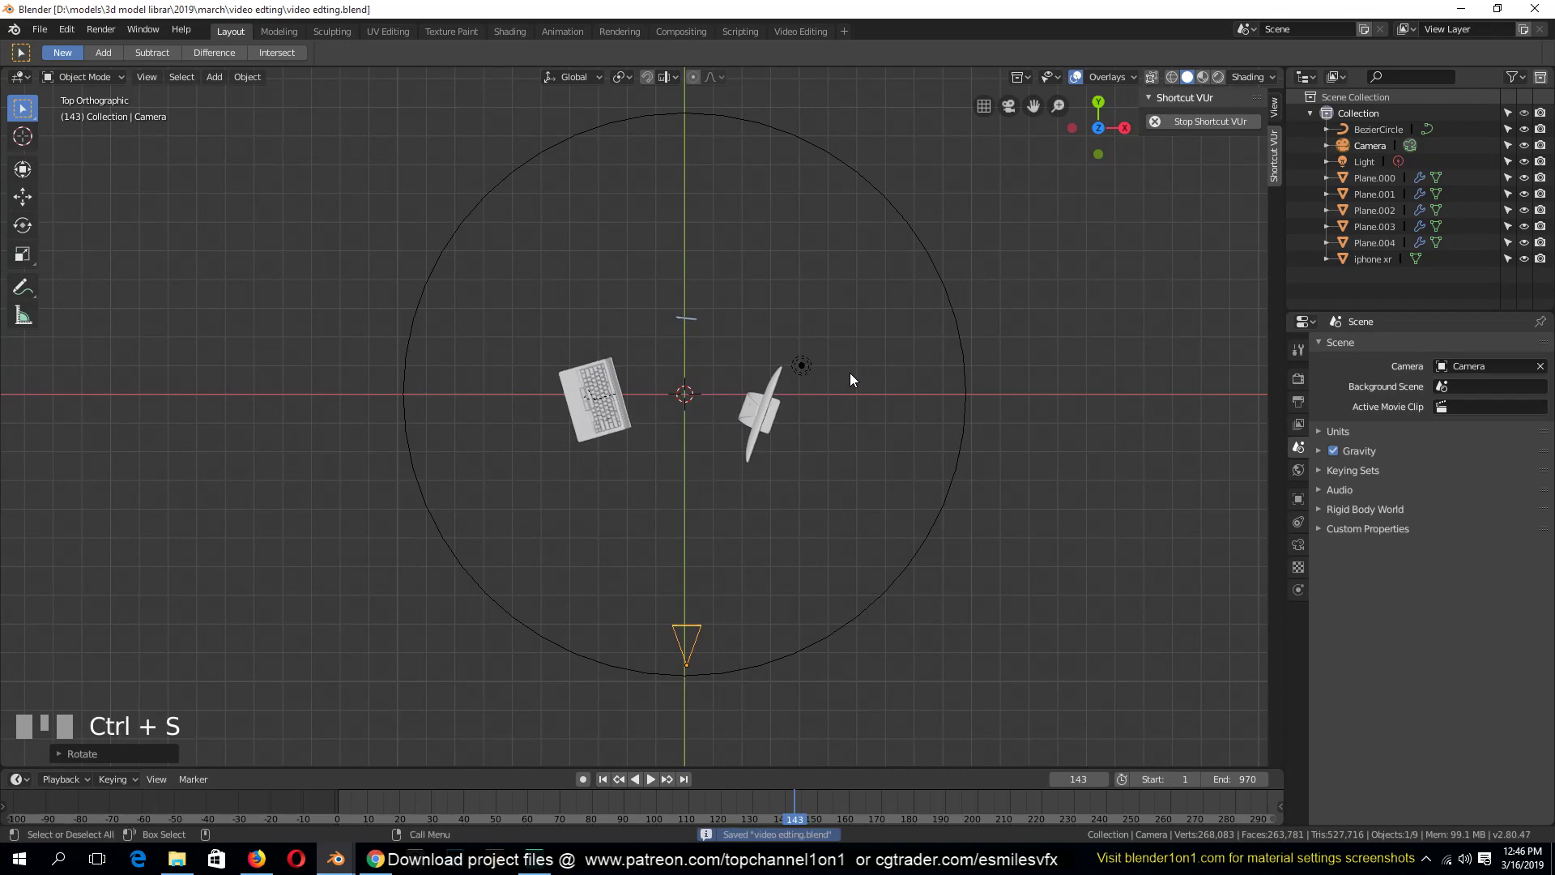
Lower the camera in camera view until the laptop, phone and iMac come into frame
key("KP_0")
key("g")
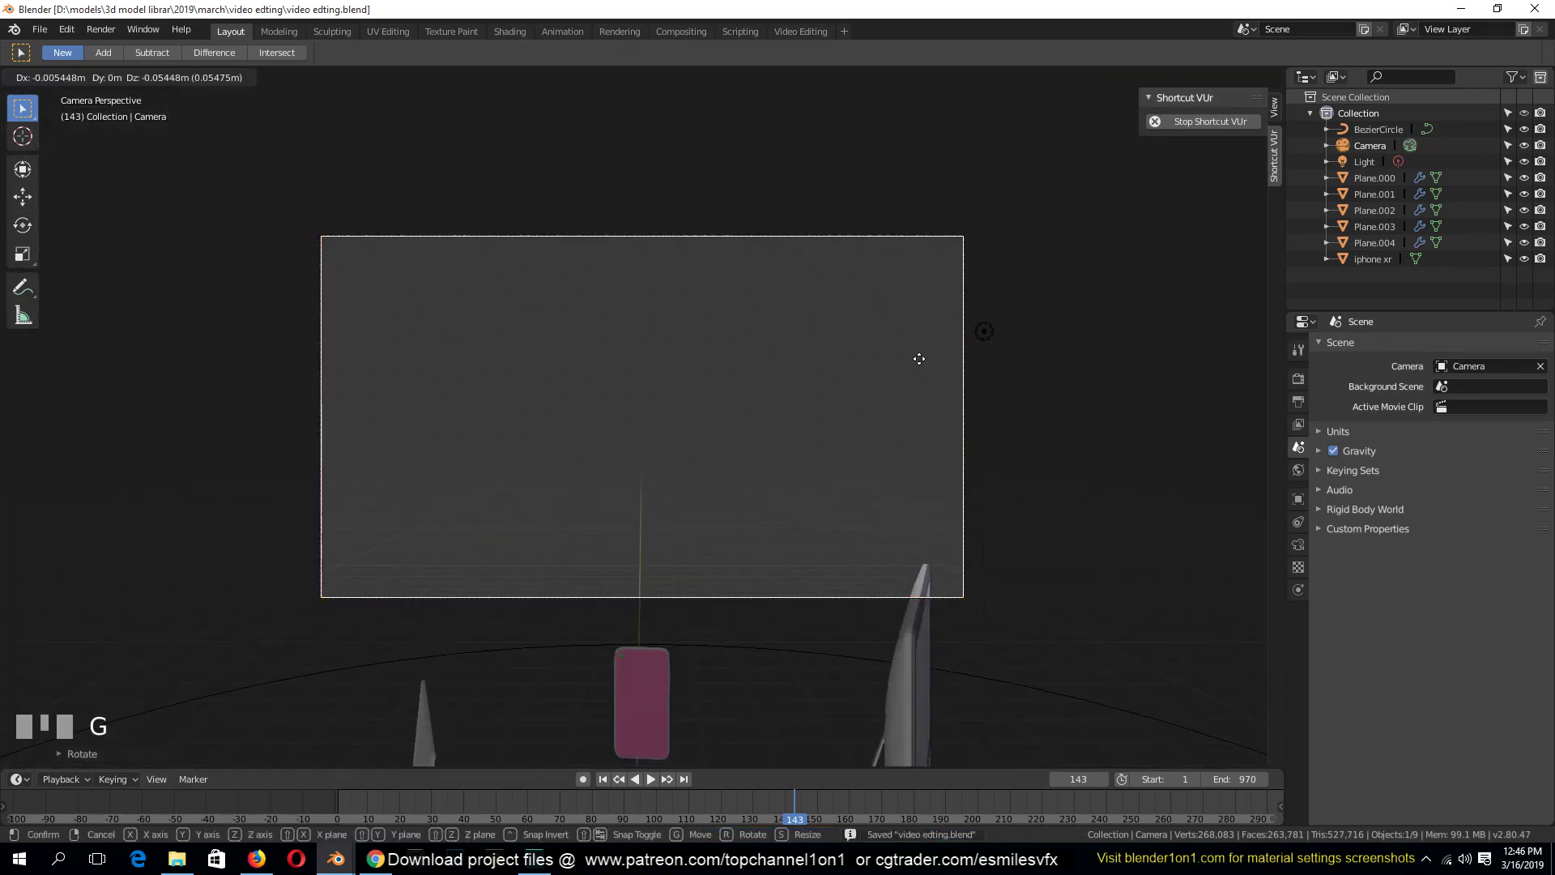
left_click(924, 194)
scroll(926, 207, "down", 5)
Parent the camera to the Bezier circle with the Object option, then select only the circle
key("KP_7")
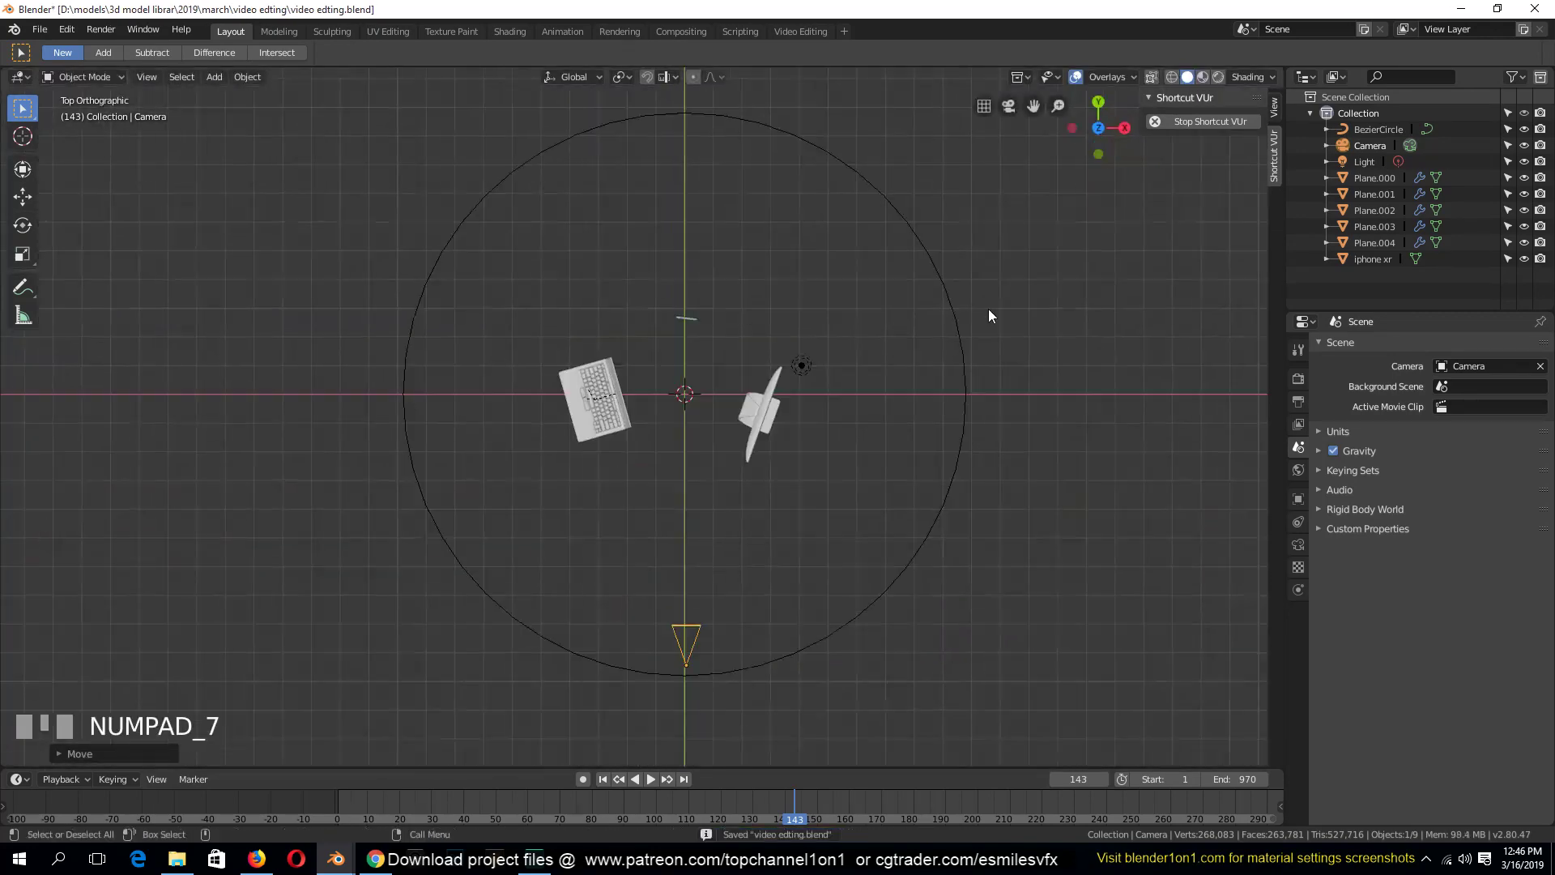
scroll(904, 360, "down", 4)
left_click(767, 531, "shift")
key("ctrl+p")
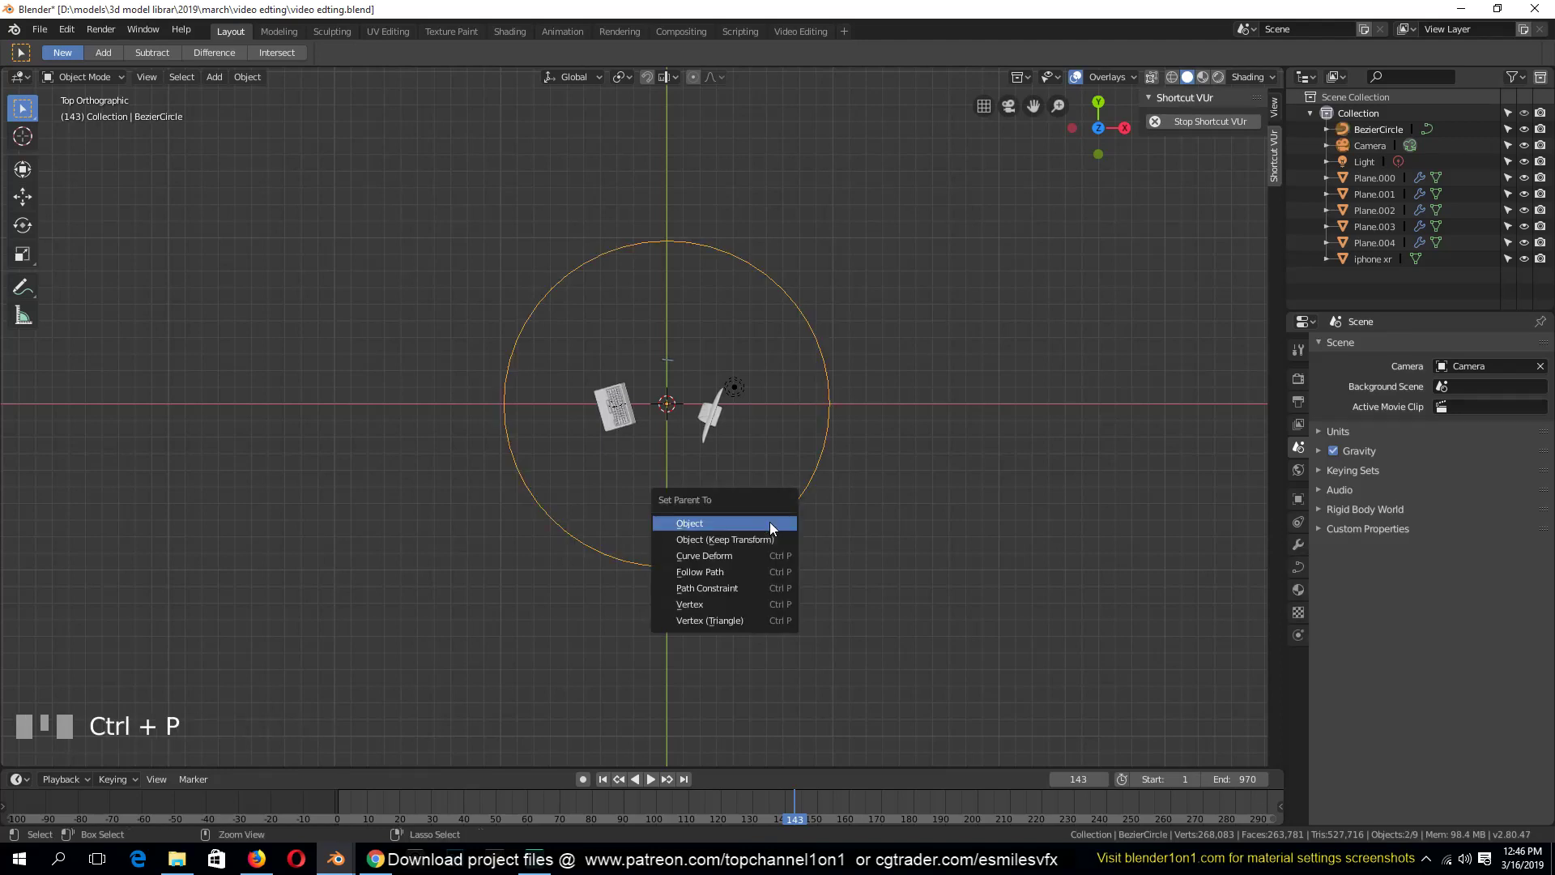
left_click(771, 527)
key("a")
left_click(771, 528)
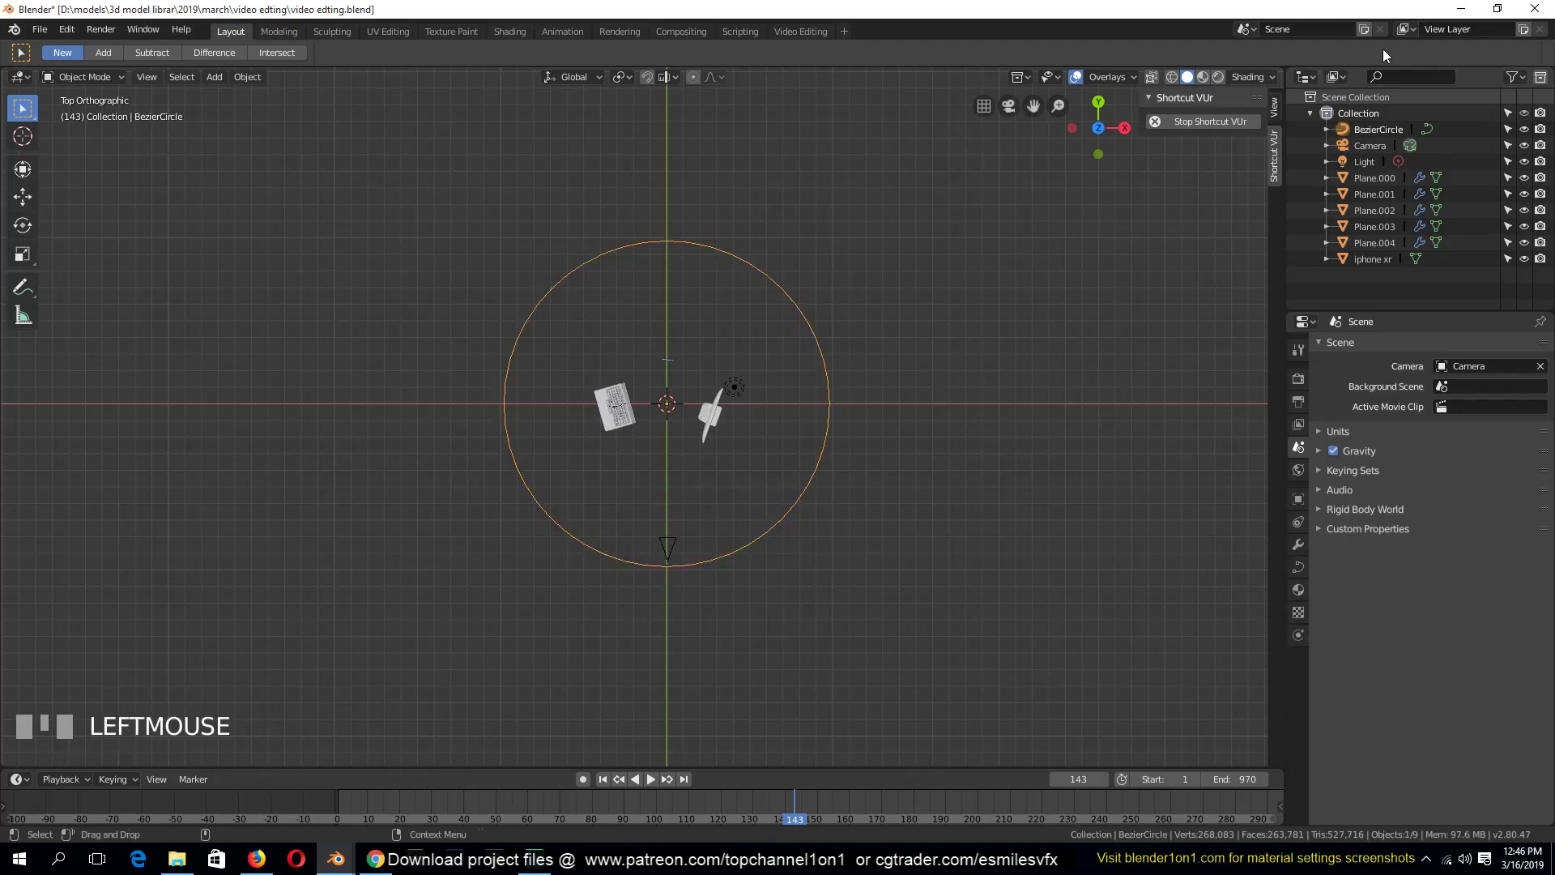
Switch to the Animation workspace, fit the whole circle and camera frame in the views, and save the file
left_click(561, 31)
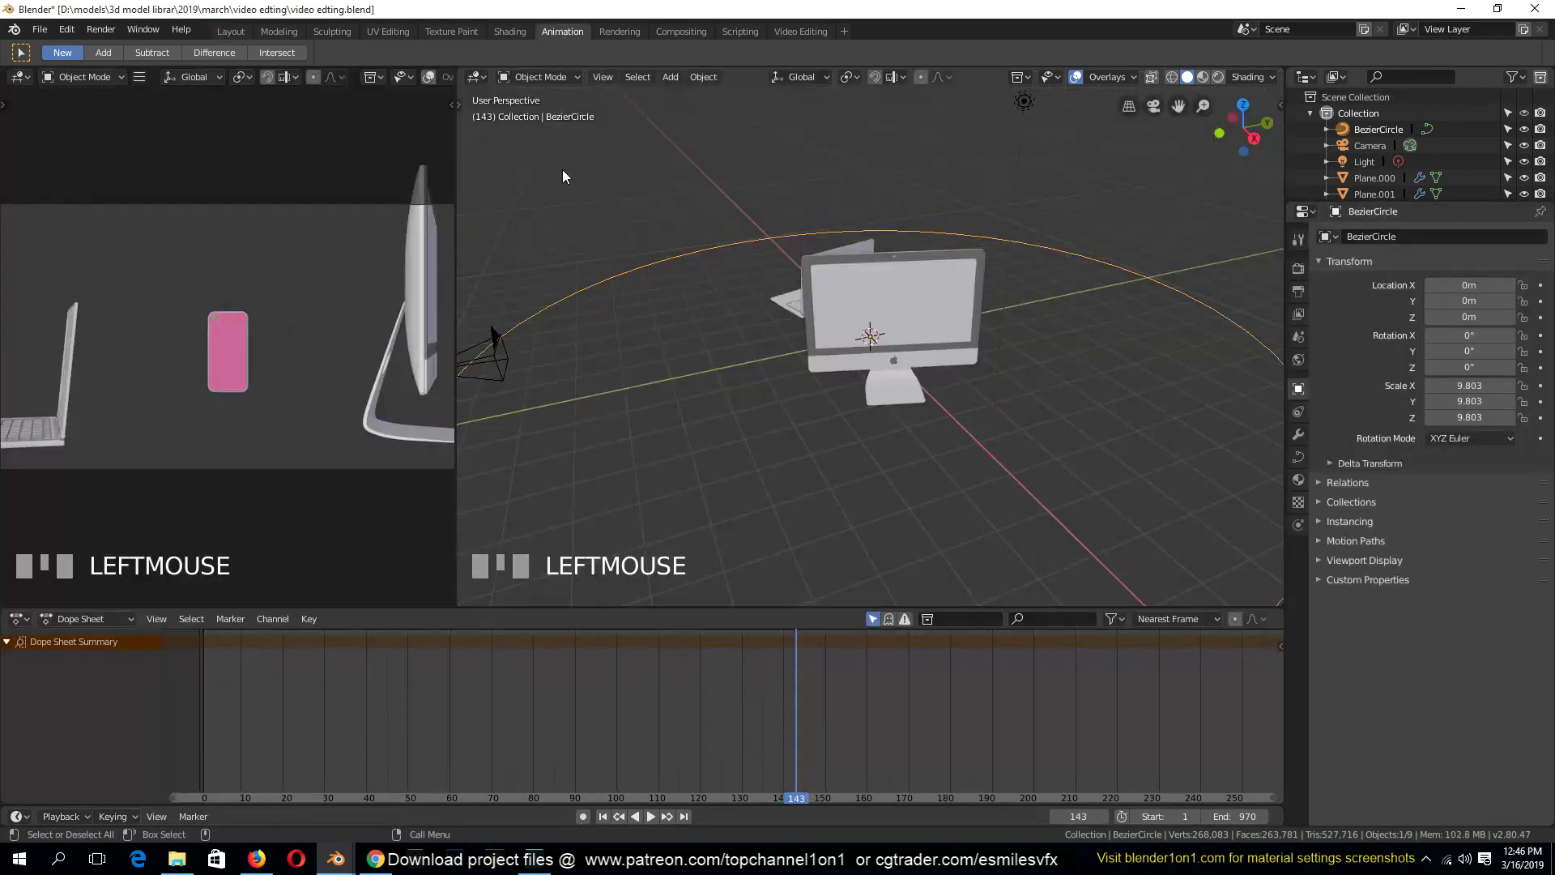
scroll(499, 268, "down", 2)
scroll(299, 299, "down", 2)
scroll(300, 299, "up", 2)
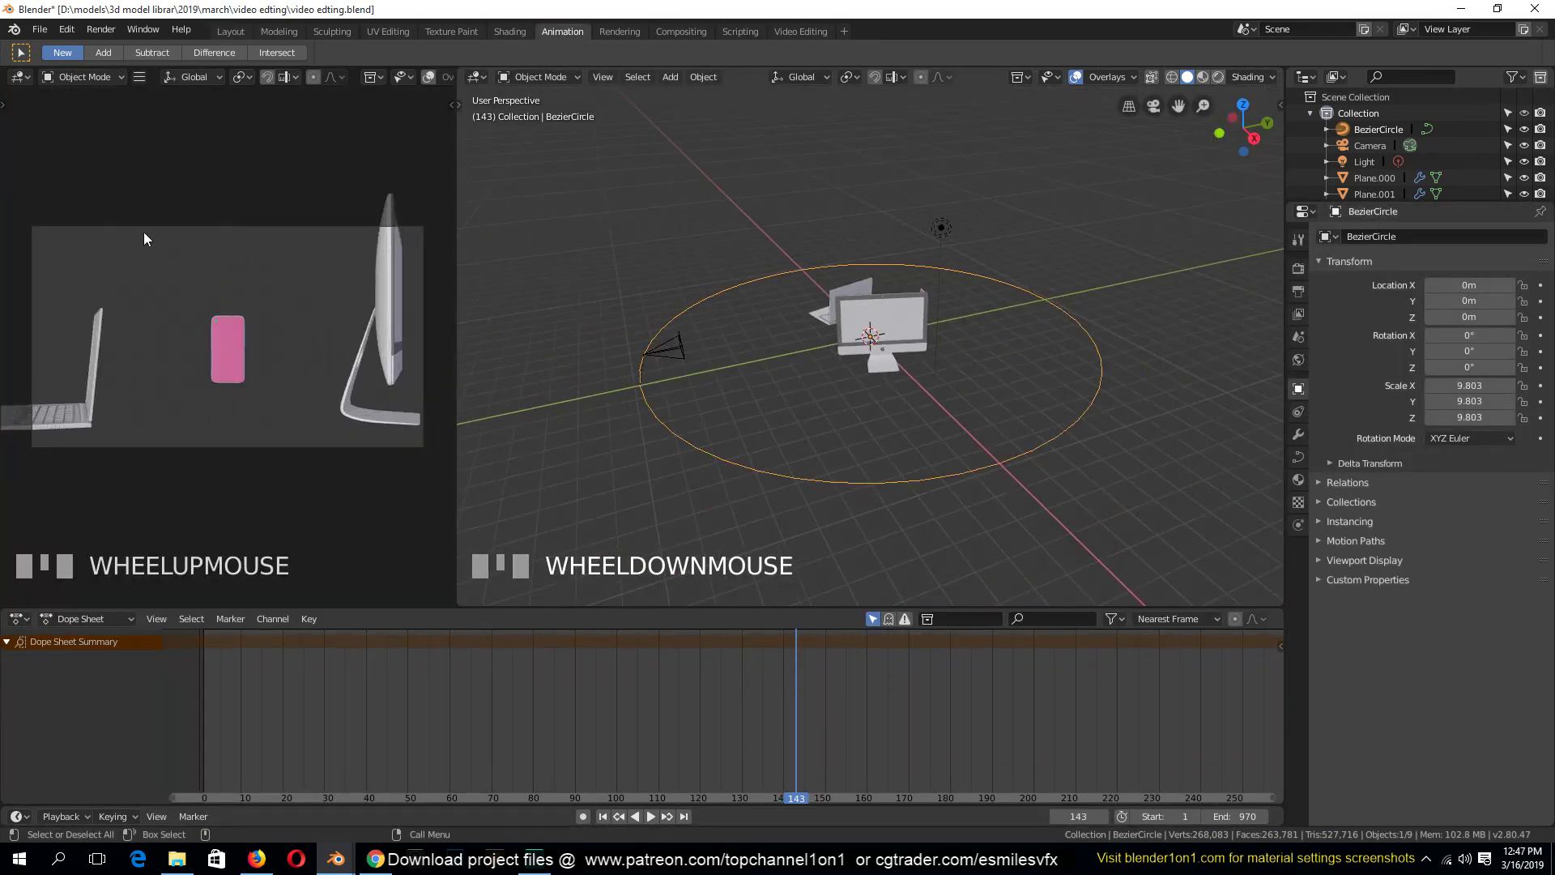
key("ctrl+s")
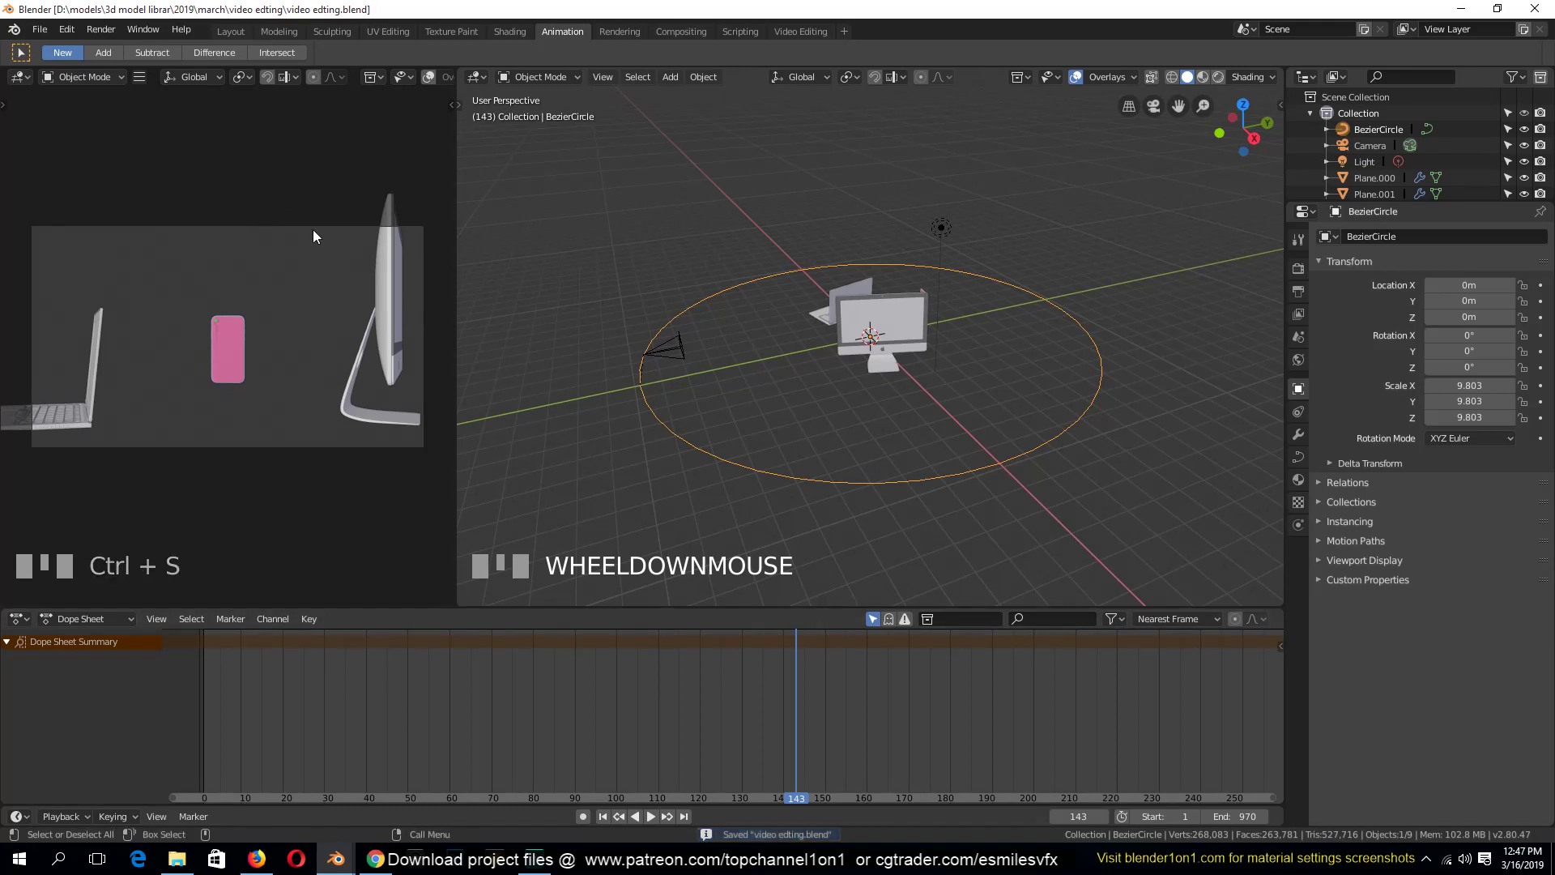
Set the camera viewport to LookDev shading and save the file
scroll(352, 80, "down", 5)
left_click(373, 76)
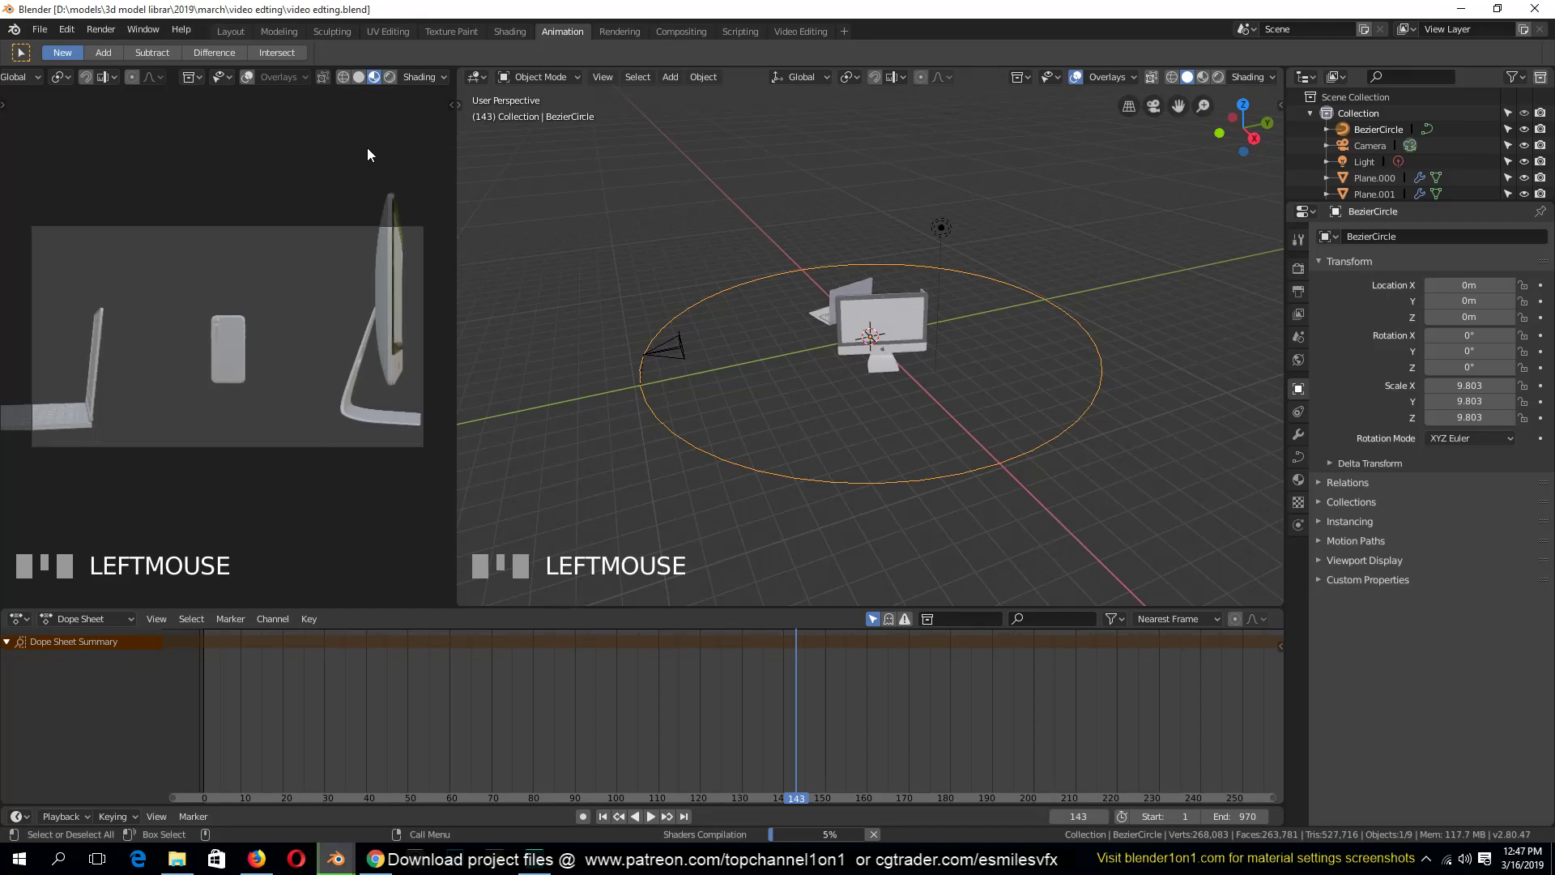
scroll(341, 373, "down", 2)
key("ctrl+s")
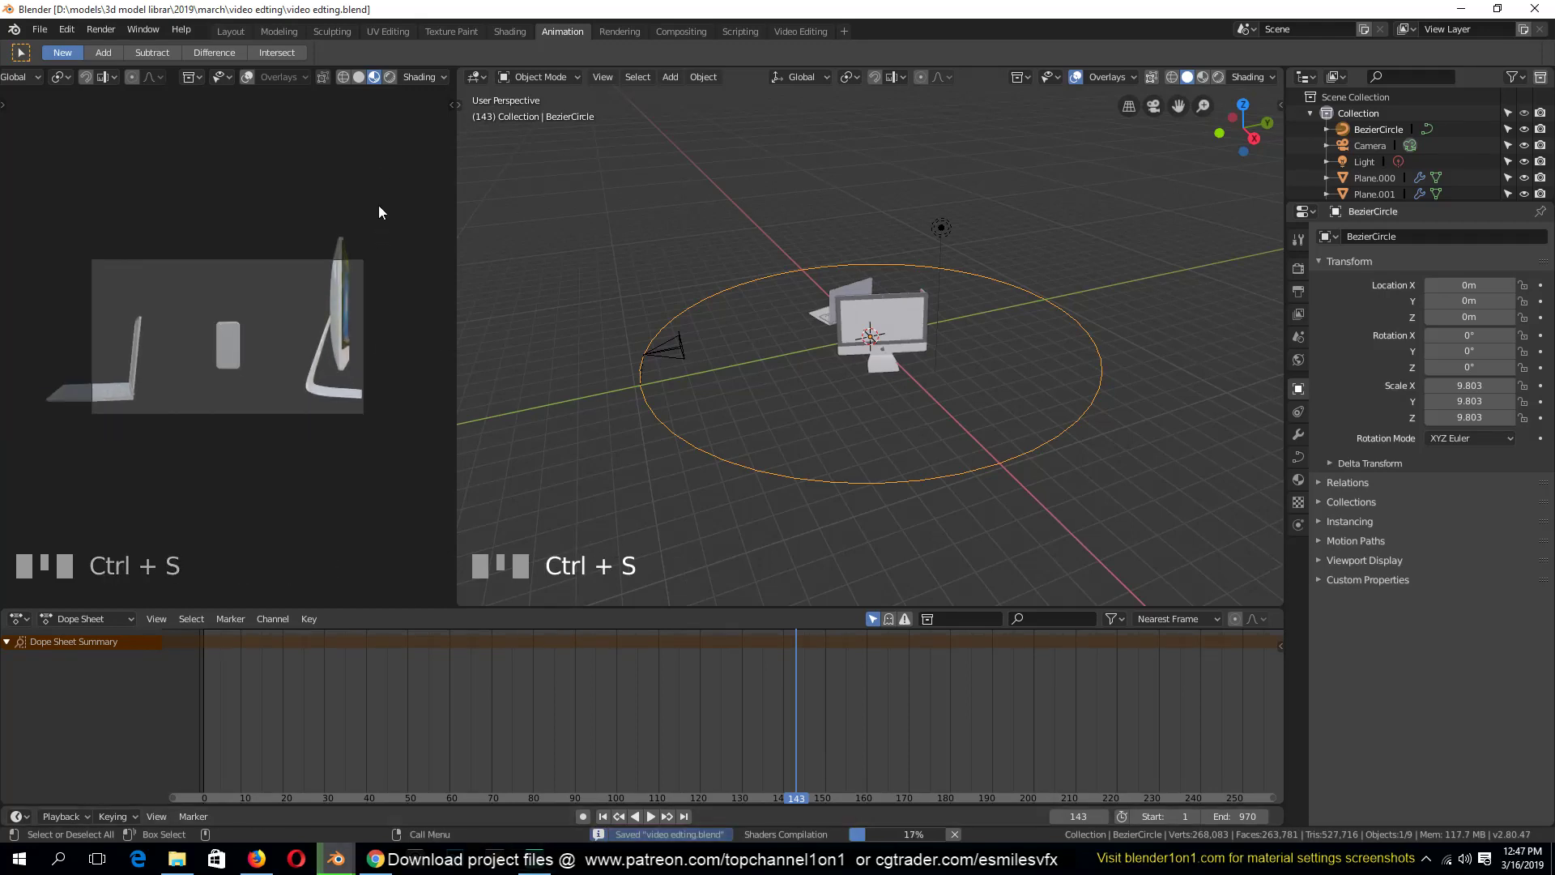
scroll(387, 357, "down", 2)
scroll(327, 294, "up", 4)
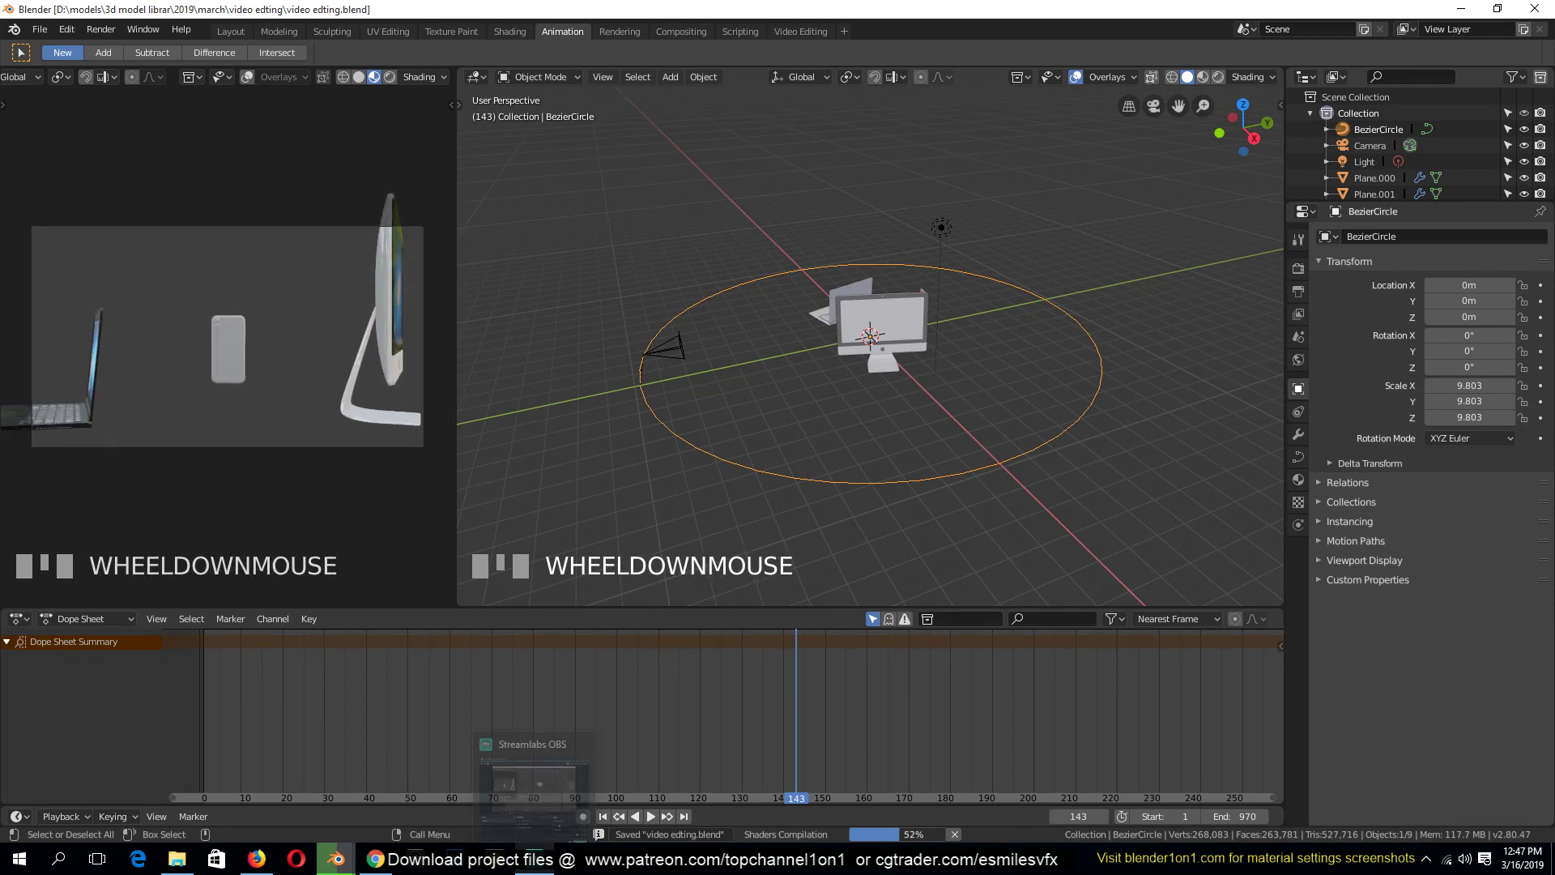
Inspect the textured laptop, phone and iMac from the side facing the iMac's screen
left_click(535, 860)
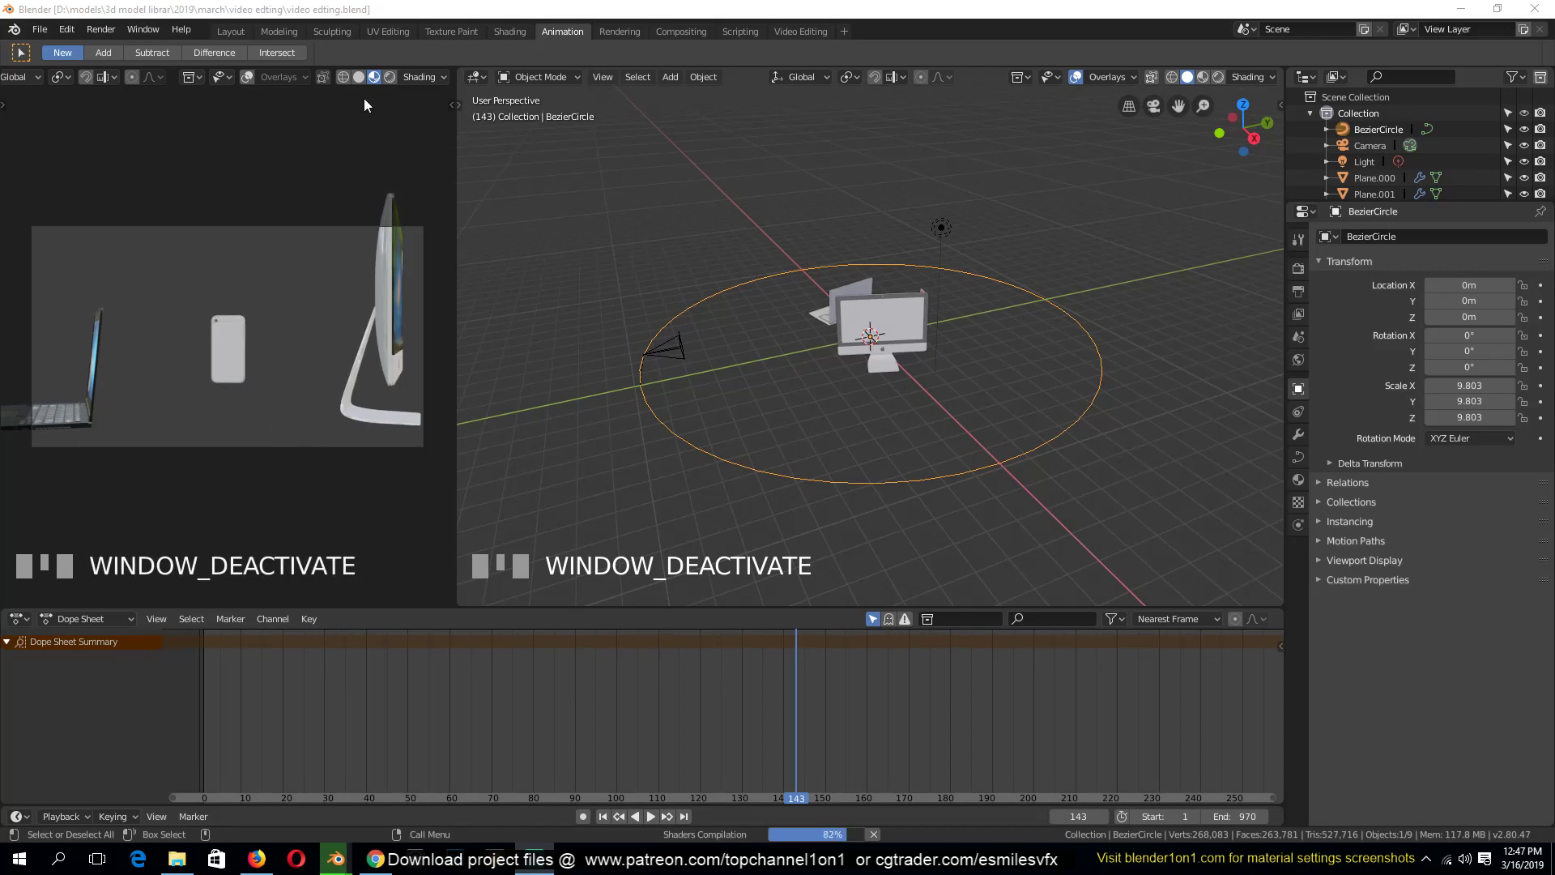
left_click(291, 286)
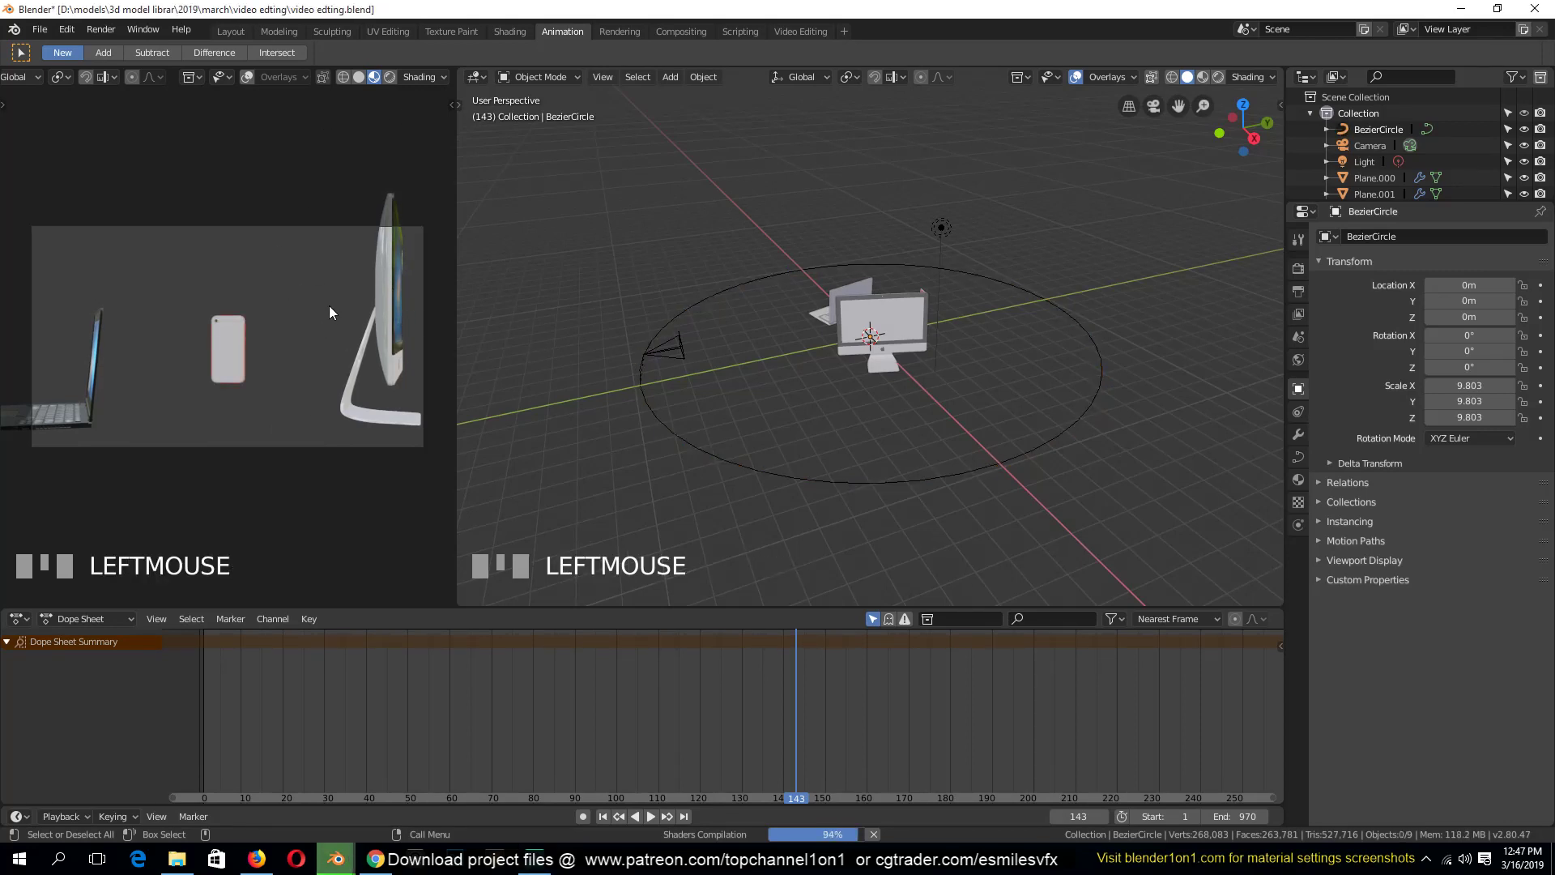
key("shift+grave")
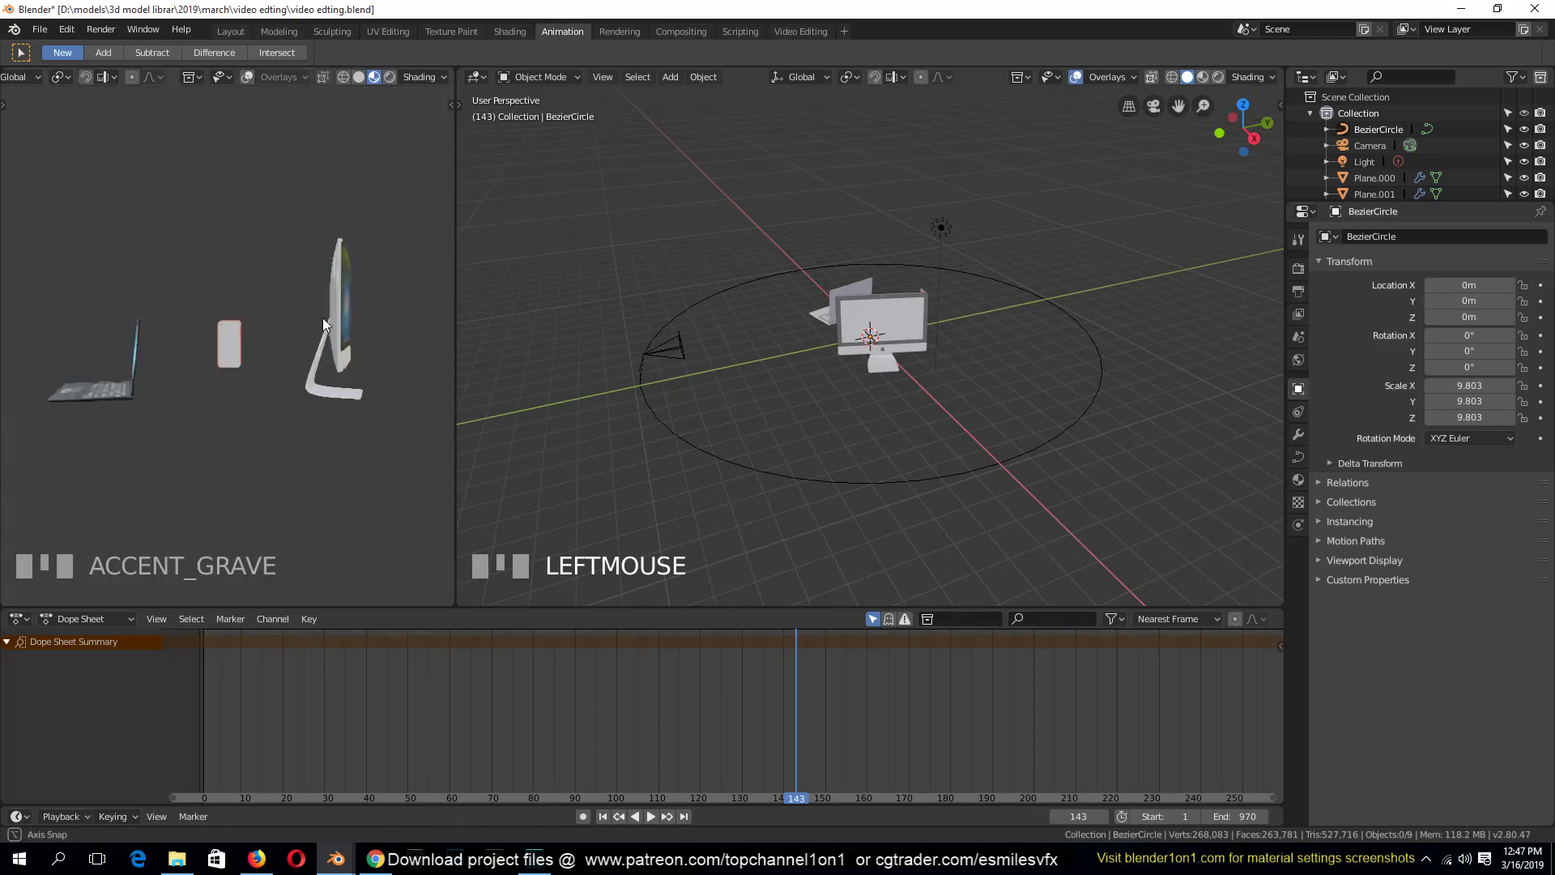
middle_click_drag(97, 303, 272, 328)
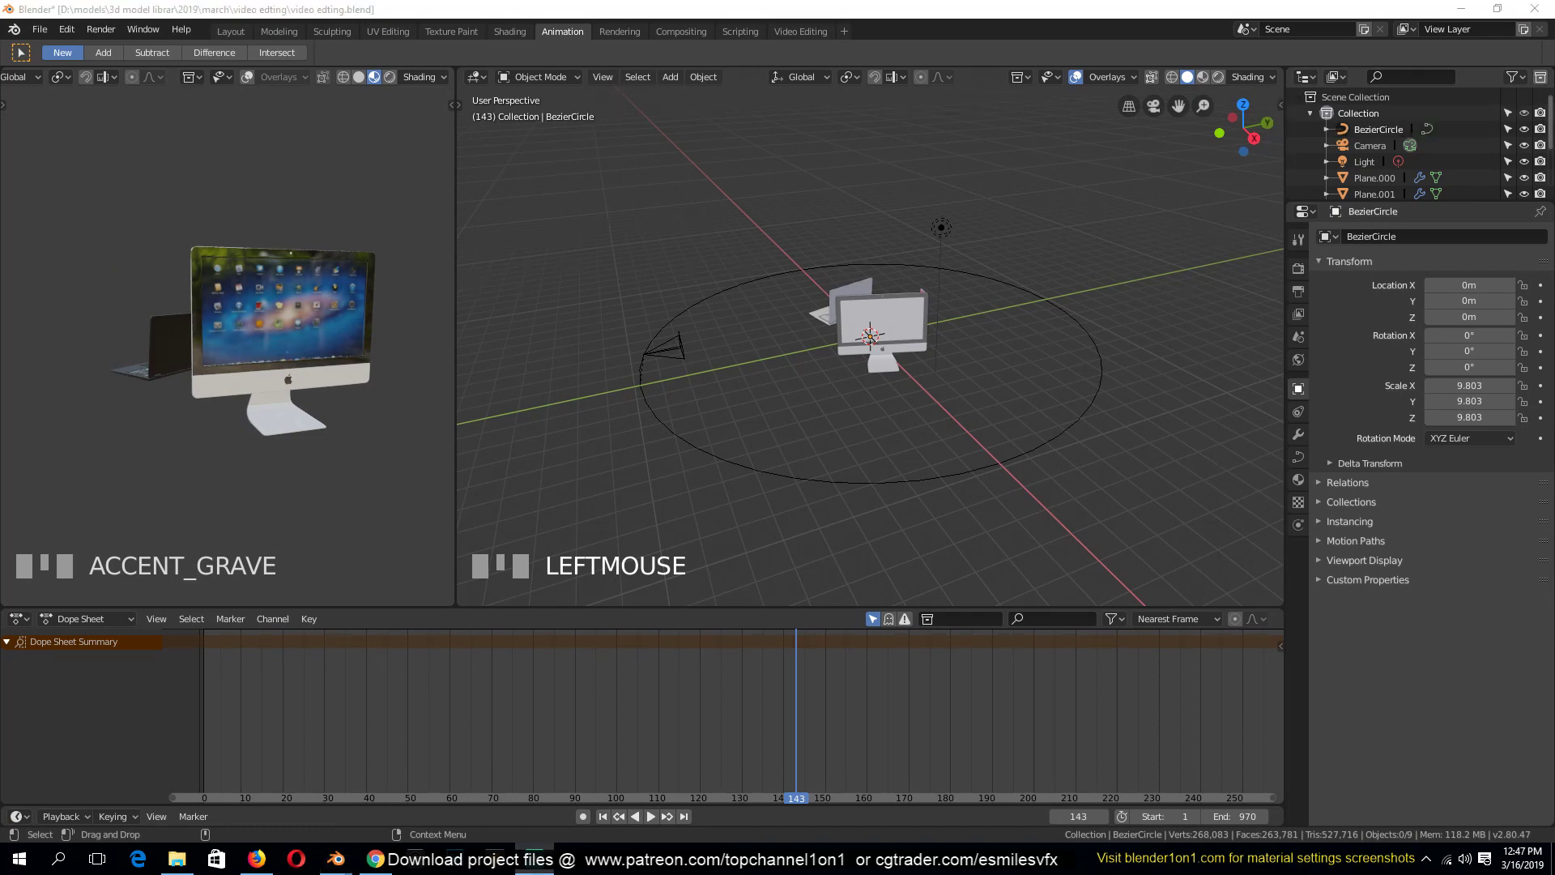
left_click(259, 226)
Return the textured viewport to the camera view and save the file
key("KP_0")
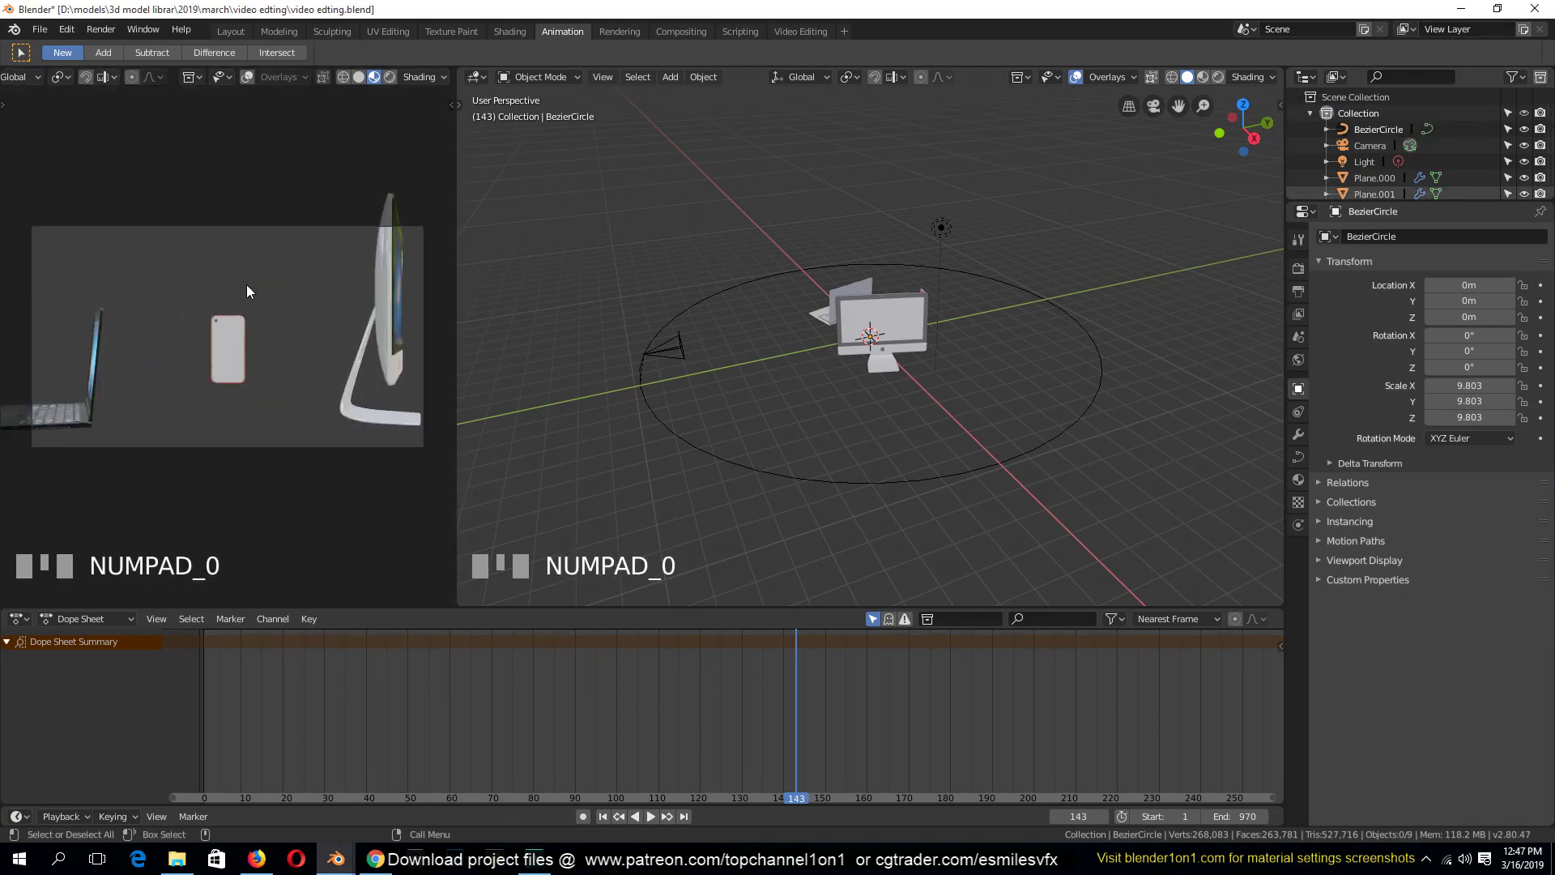
scroll(250, 289, "up", 2)
scroll(251, 294, "down", 1)
key("ctrl+s")
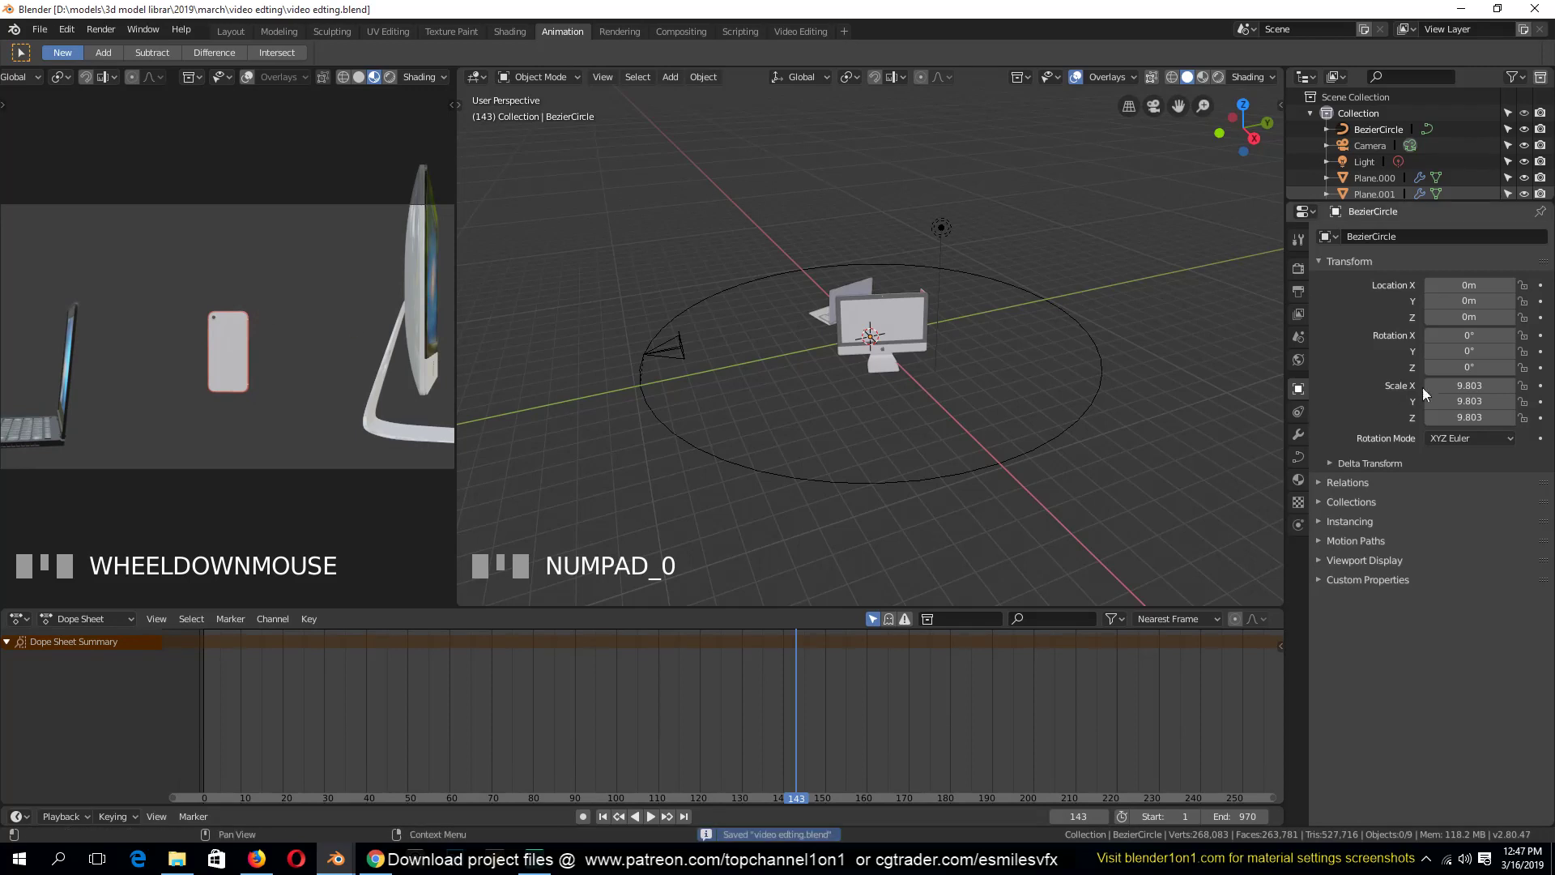
Open the World background settings and bring up the texture choices for the background color
left_click(1300, 361)
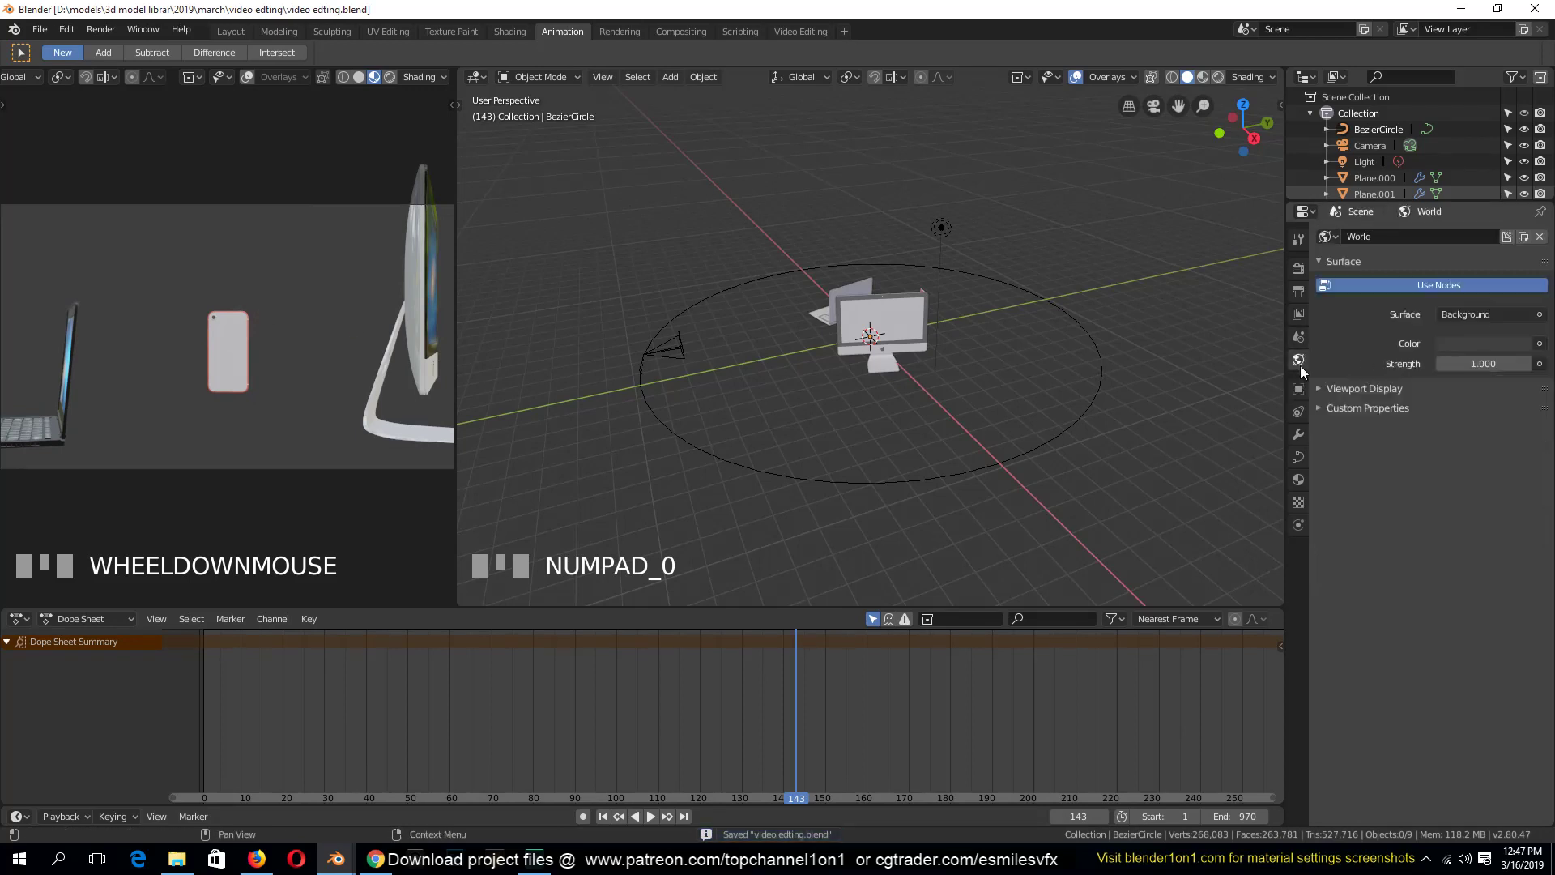
left_click(1542, 362)
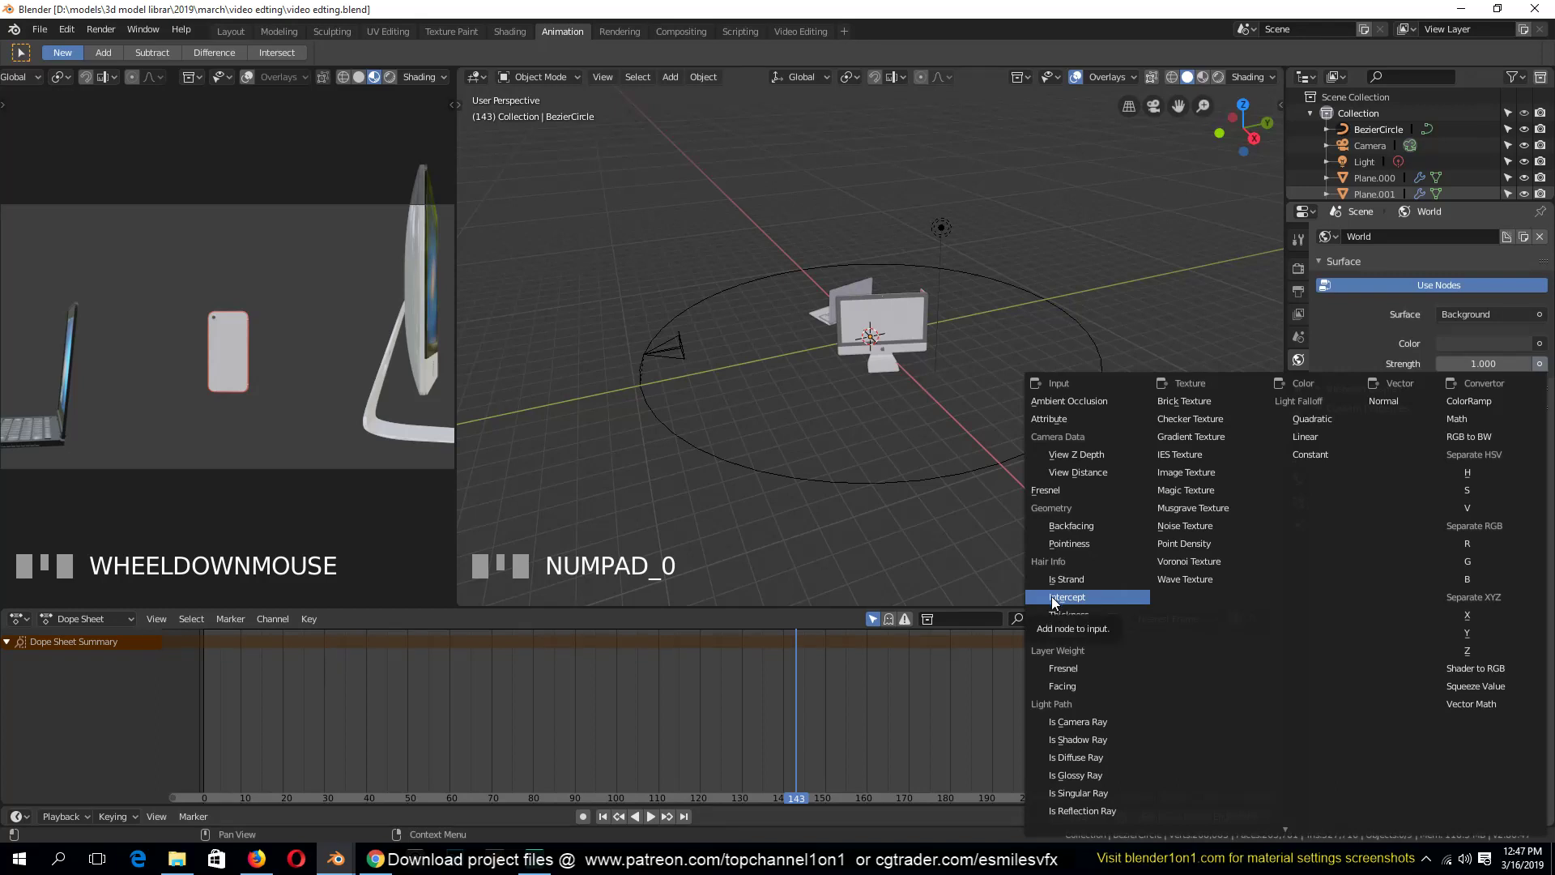
left_click(1541, 348)
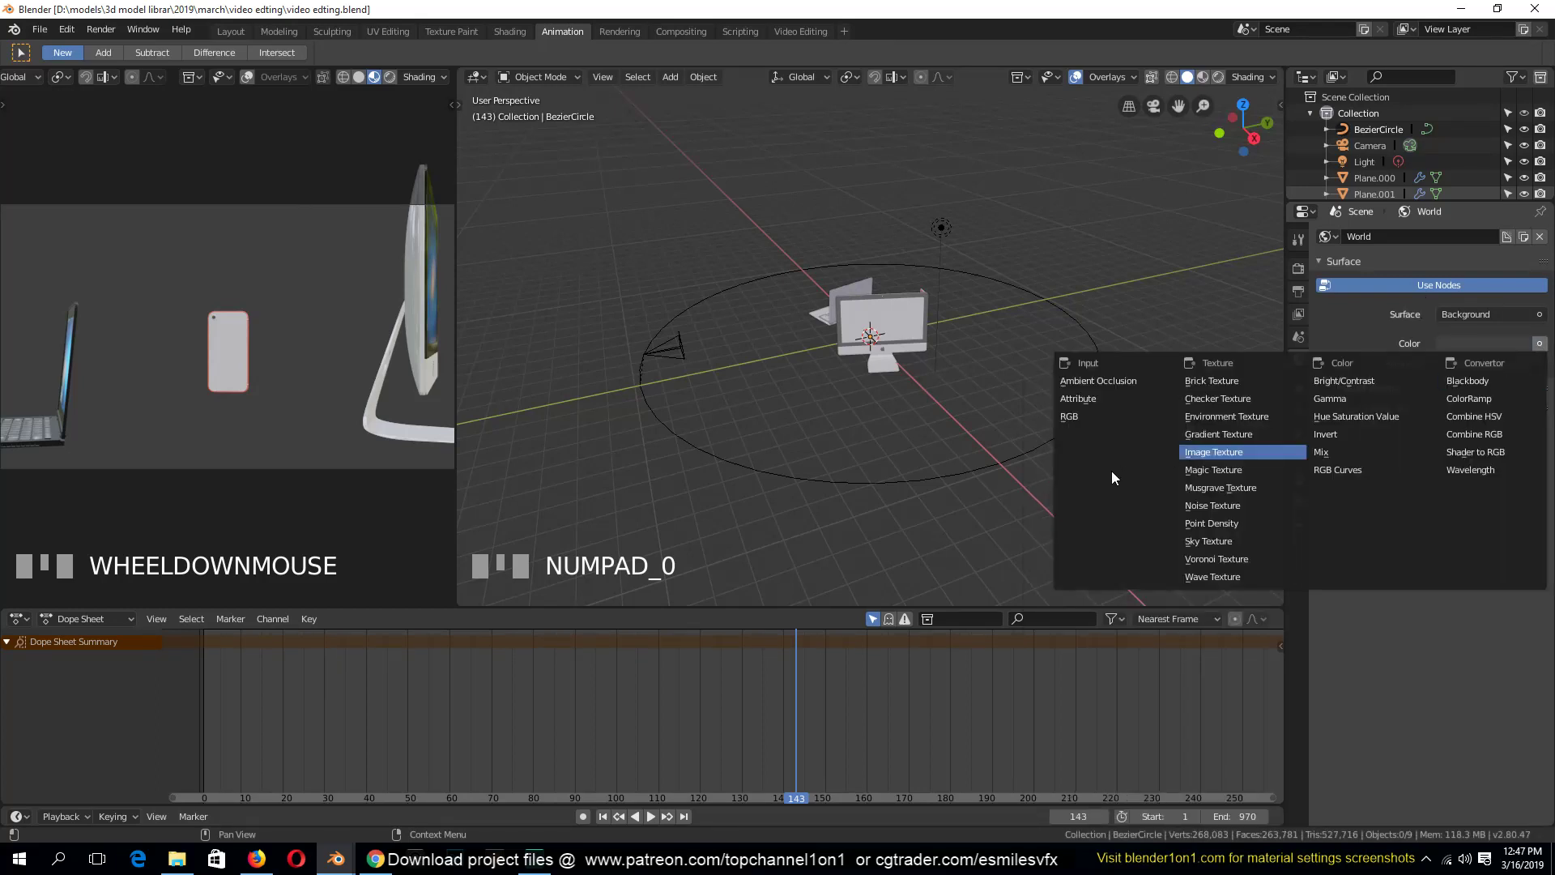
Use an Environment Texture as the world's background colour
left_click(1251, 405)
left_click(1541, 343)
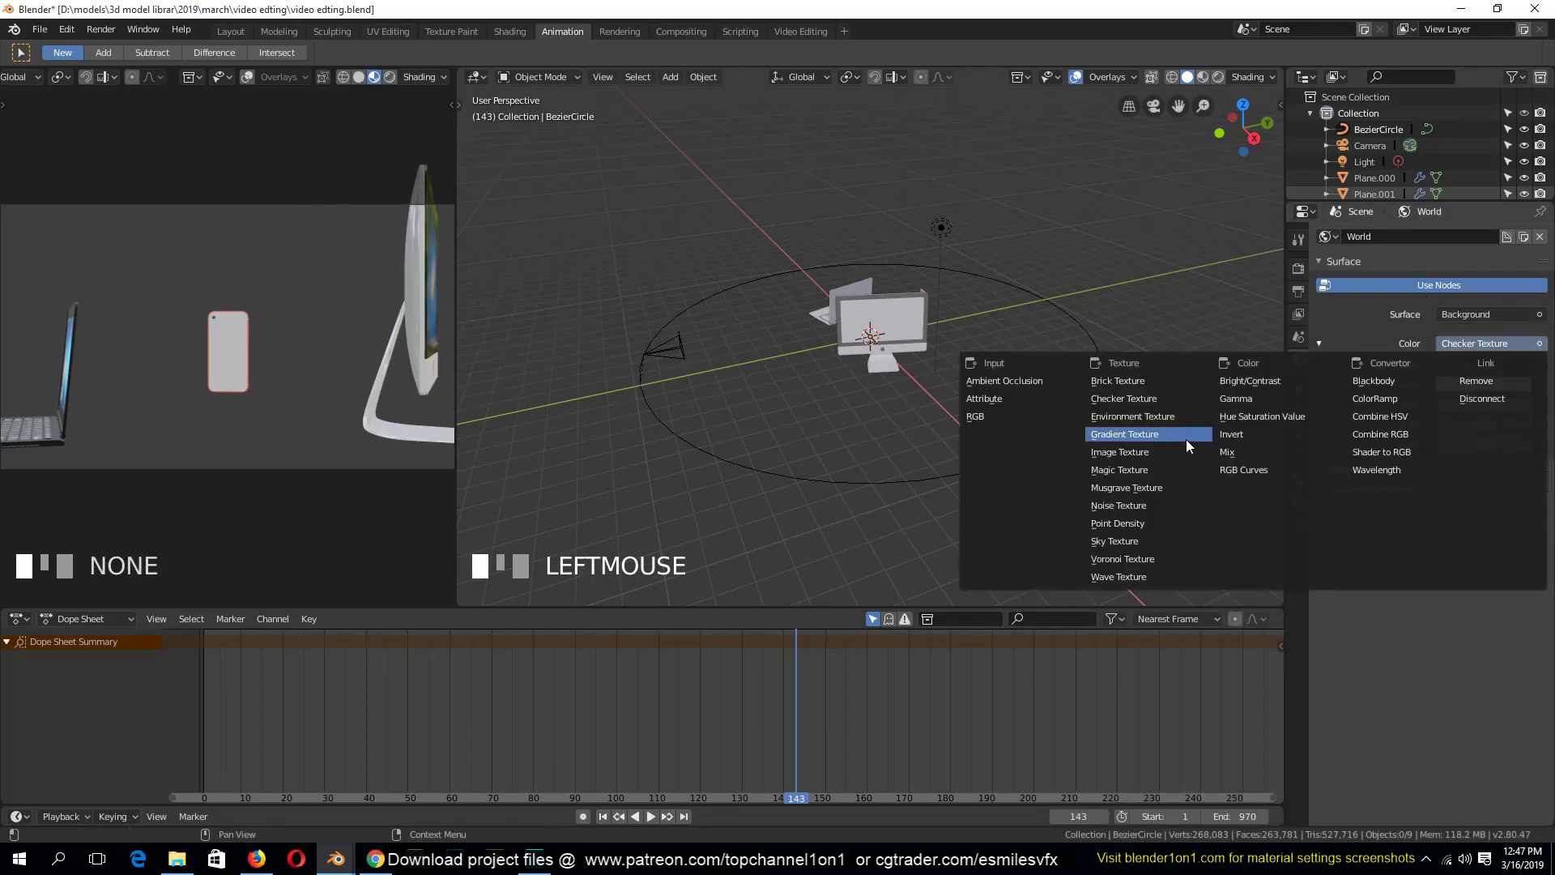
left_click(1169, 418)
Load venice_sunset_2k.hdr from the hdri folder inside TEXTURES as the environment image and save the file
left_click(1499, 405)
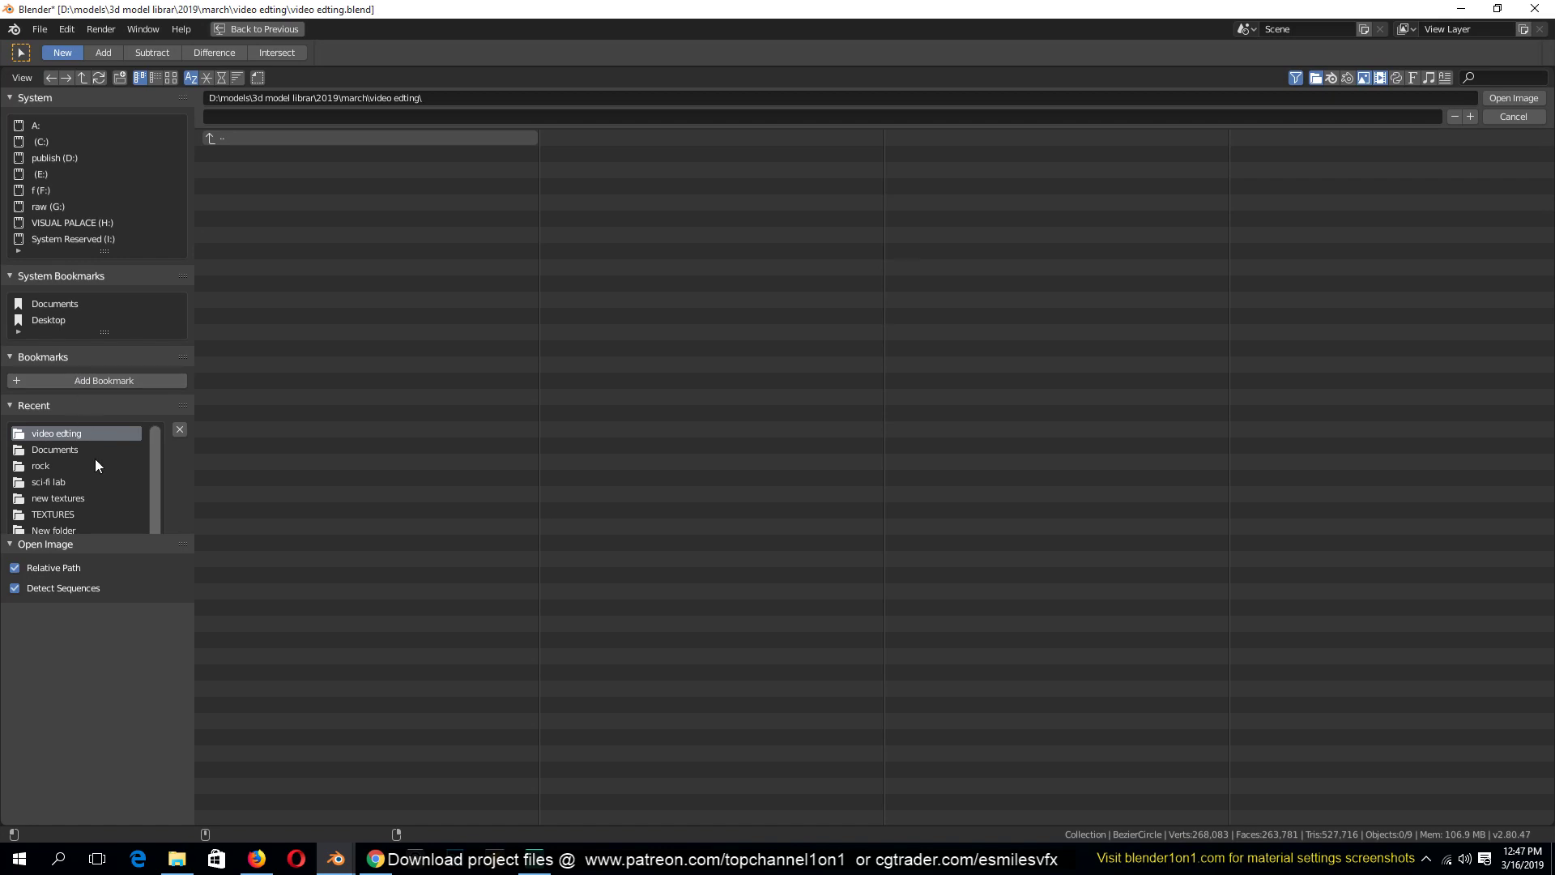
scroll(86, 481, "down", 2)
left_click(71, 483)
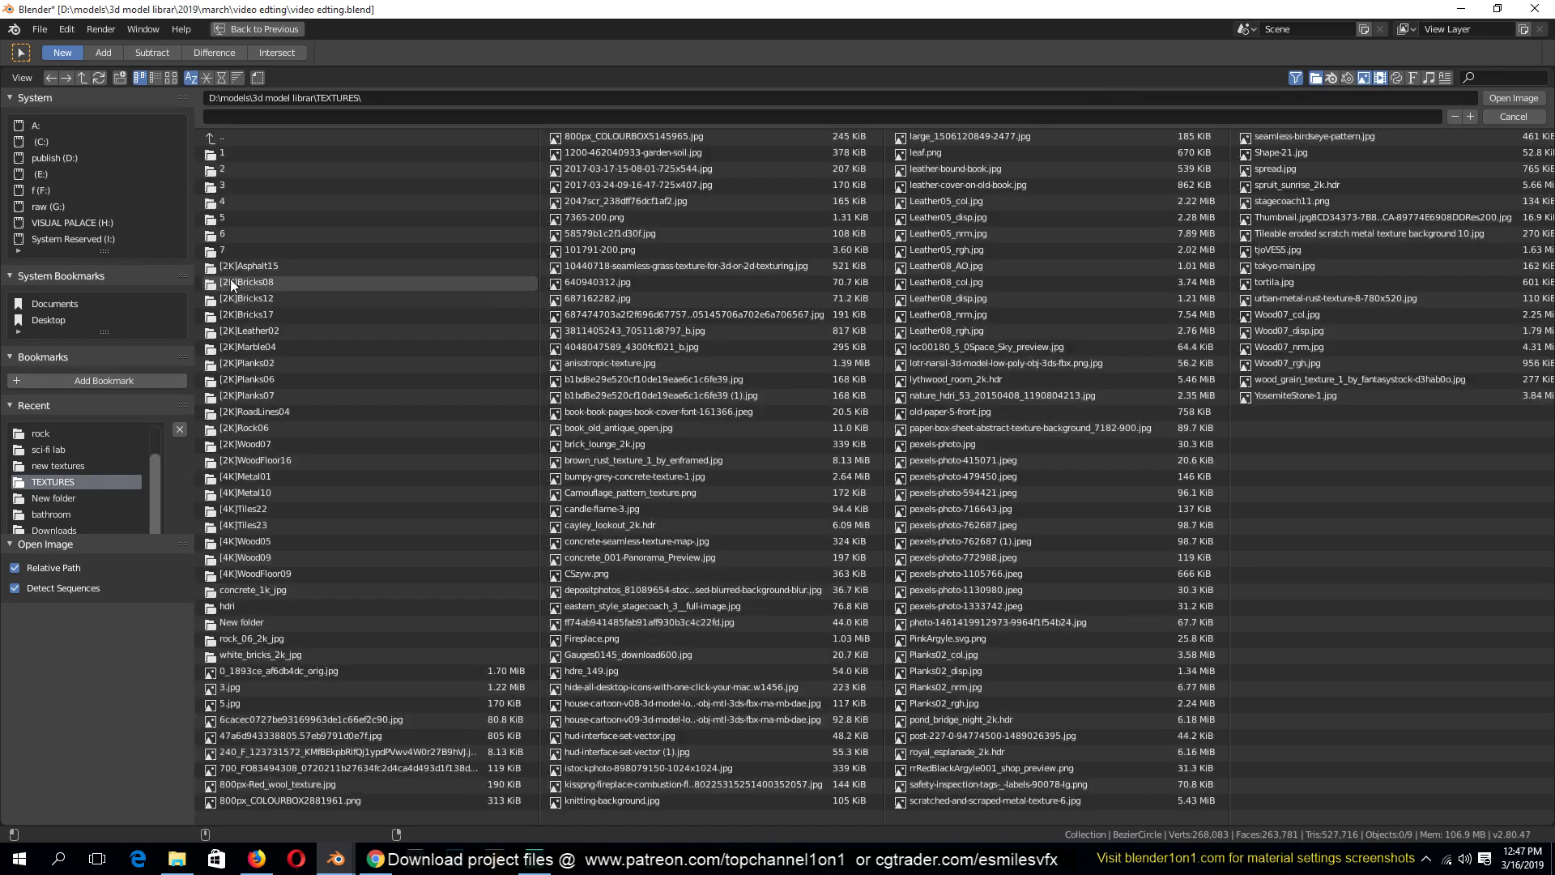
left_click(253, 604)
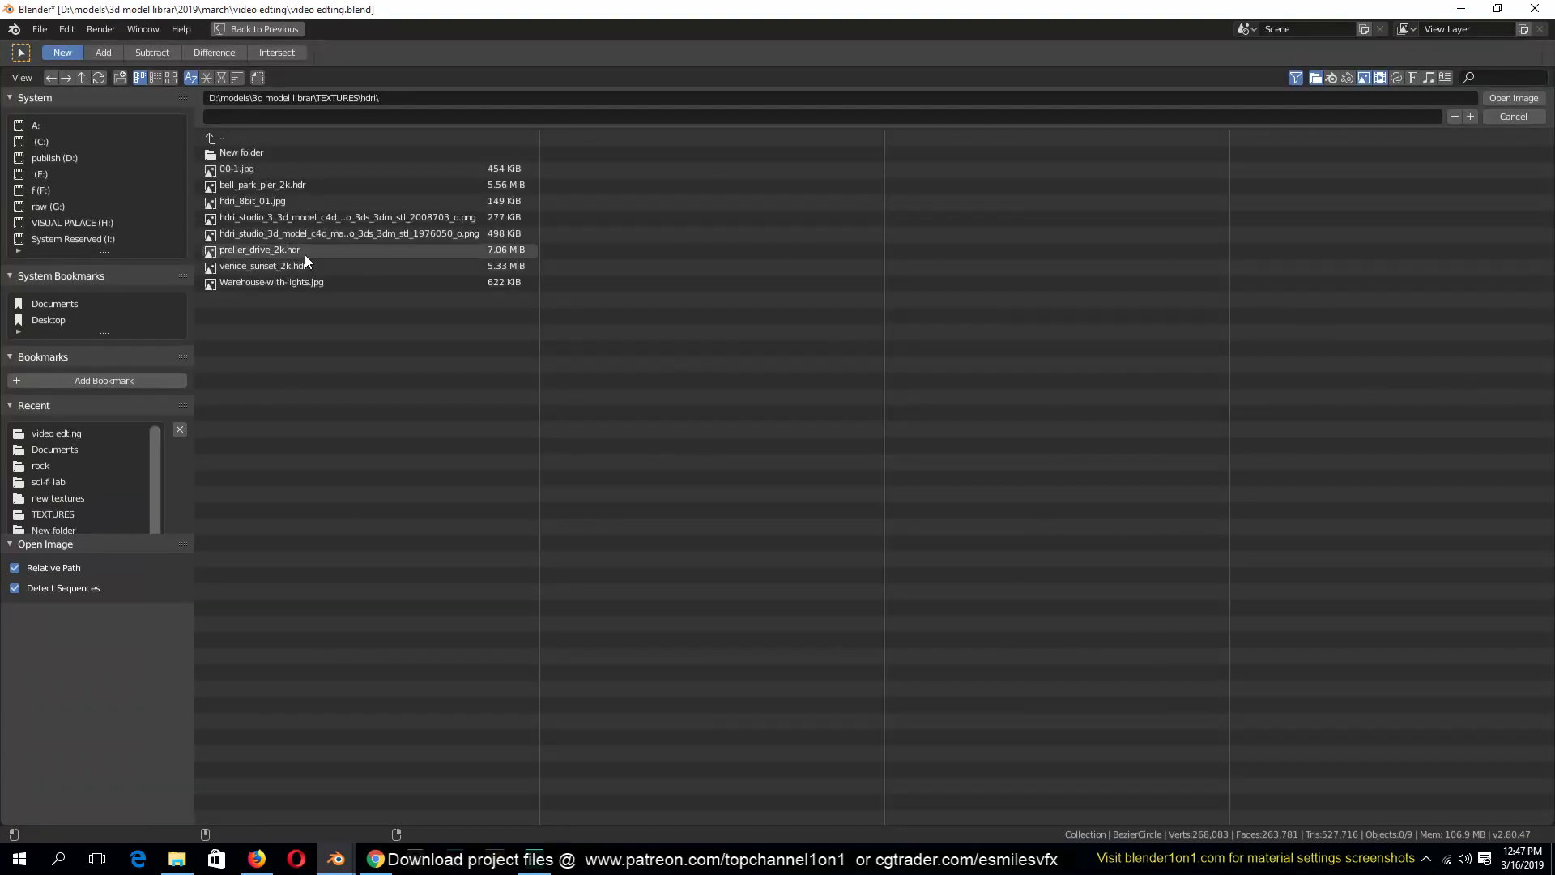
left_click(171, 78)
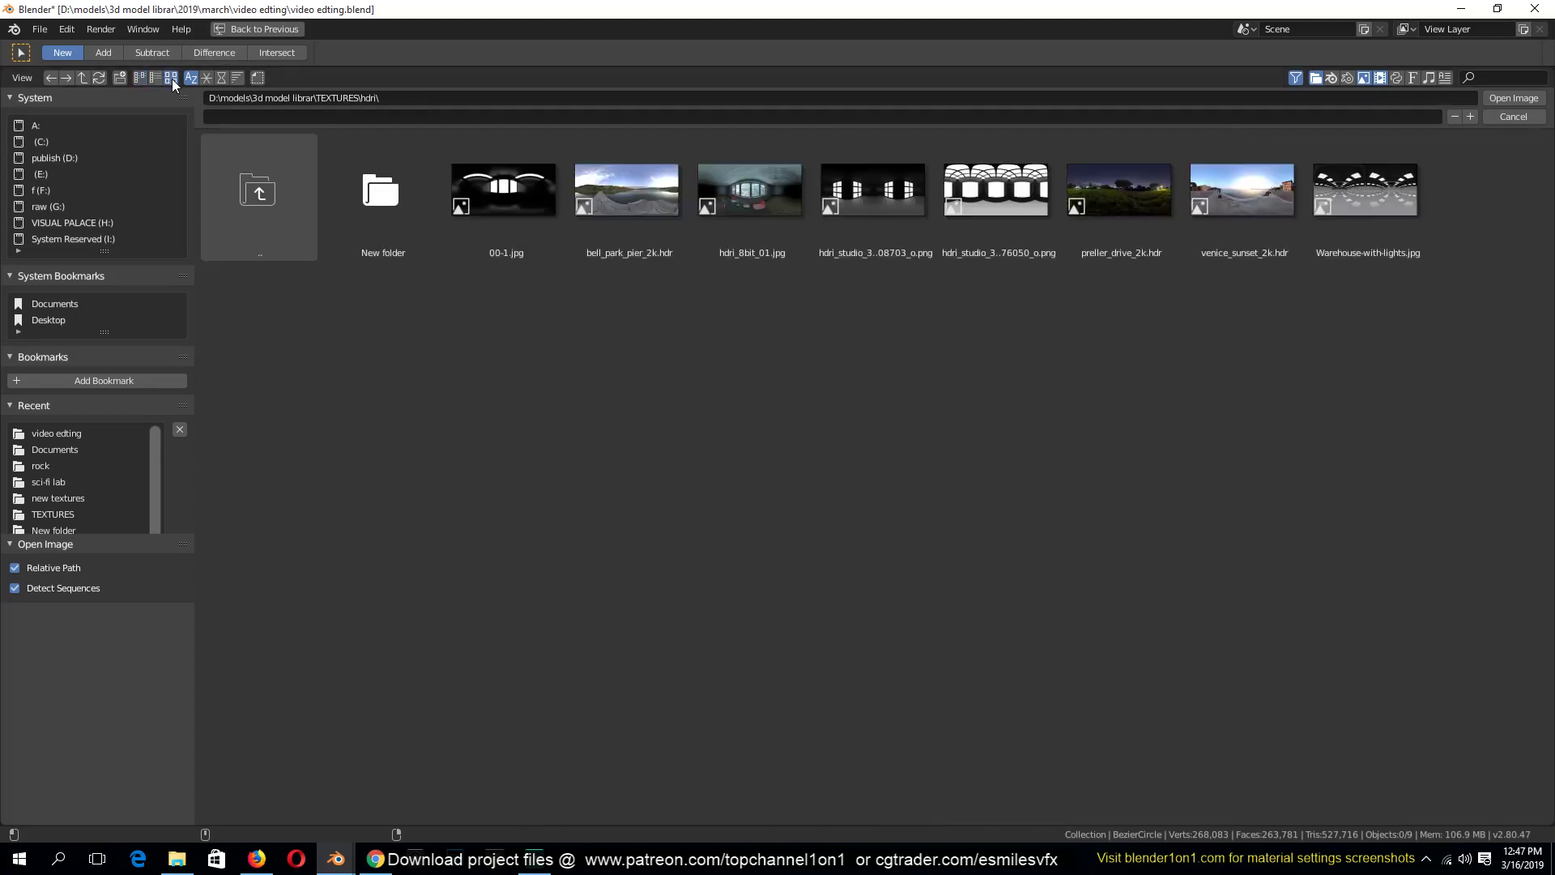
left_click(1225, 190)
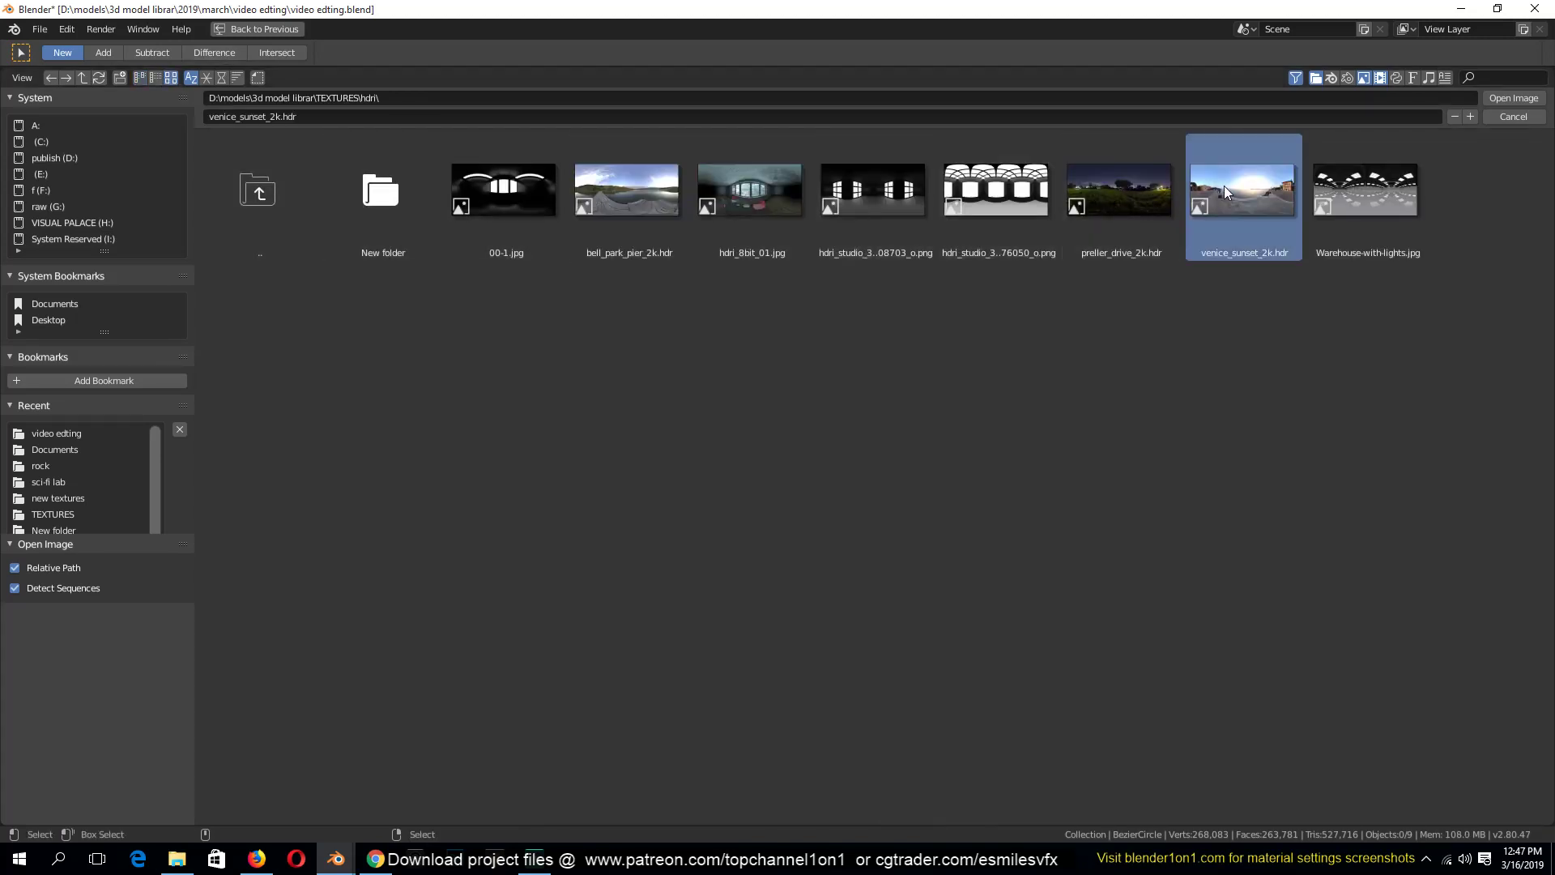
double_click(1223, 188)
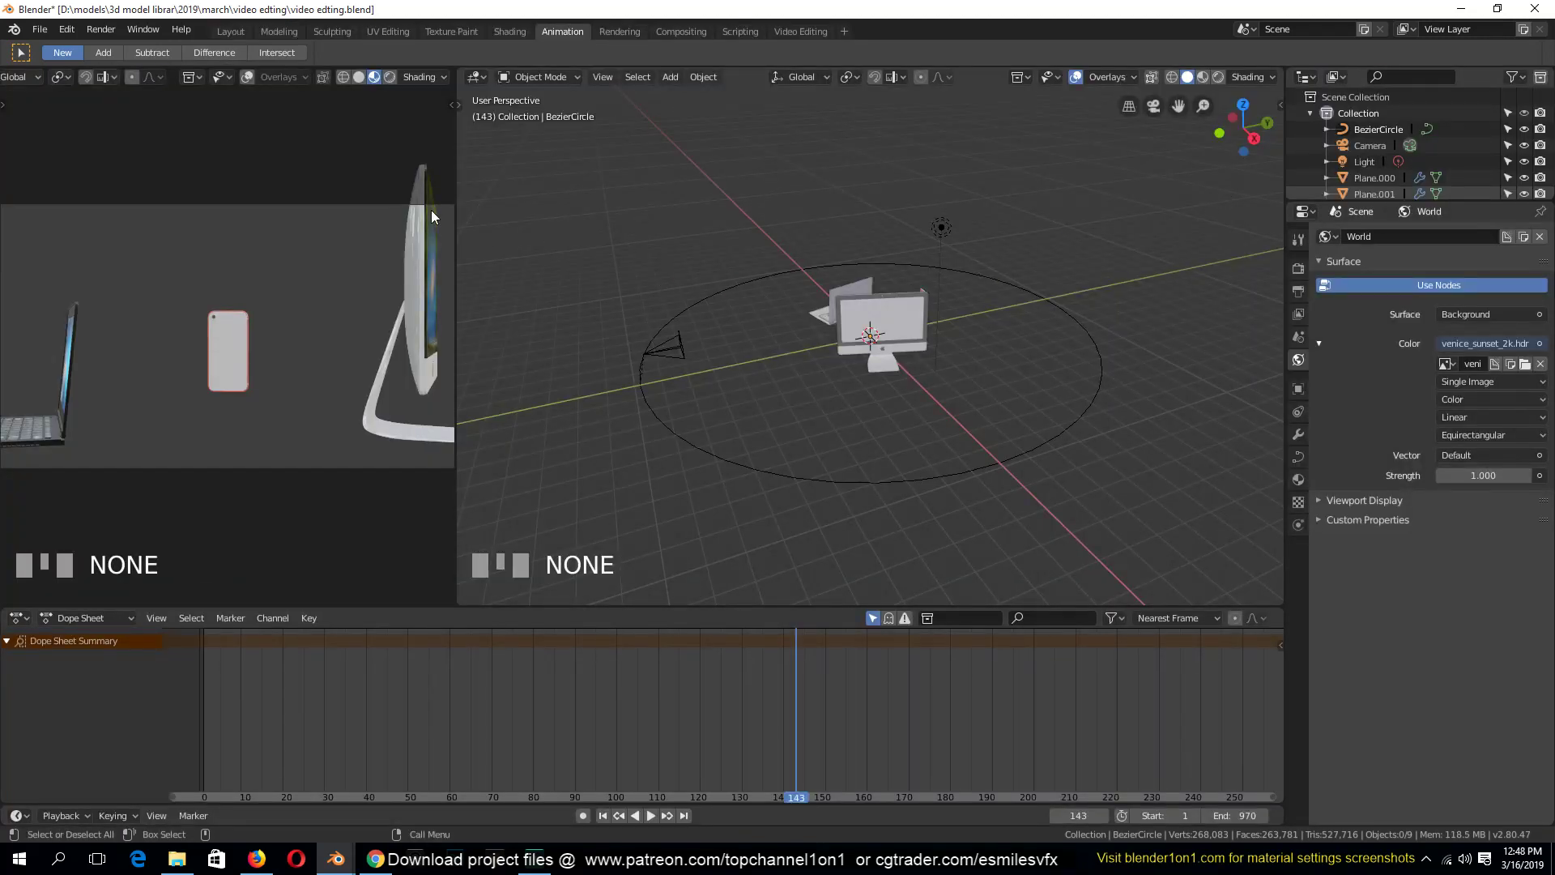
key("ctrl+s")
Switch the camera preview viewport to rendered shading
left_click(434, 74)
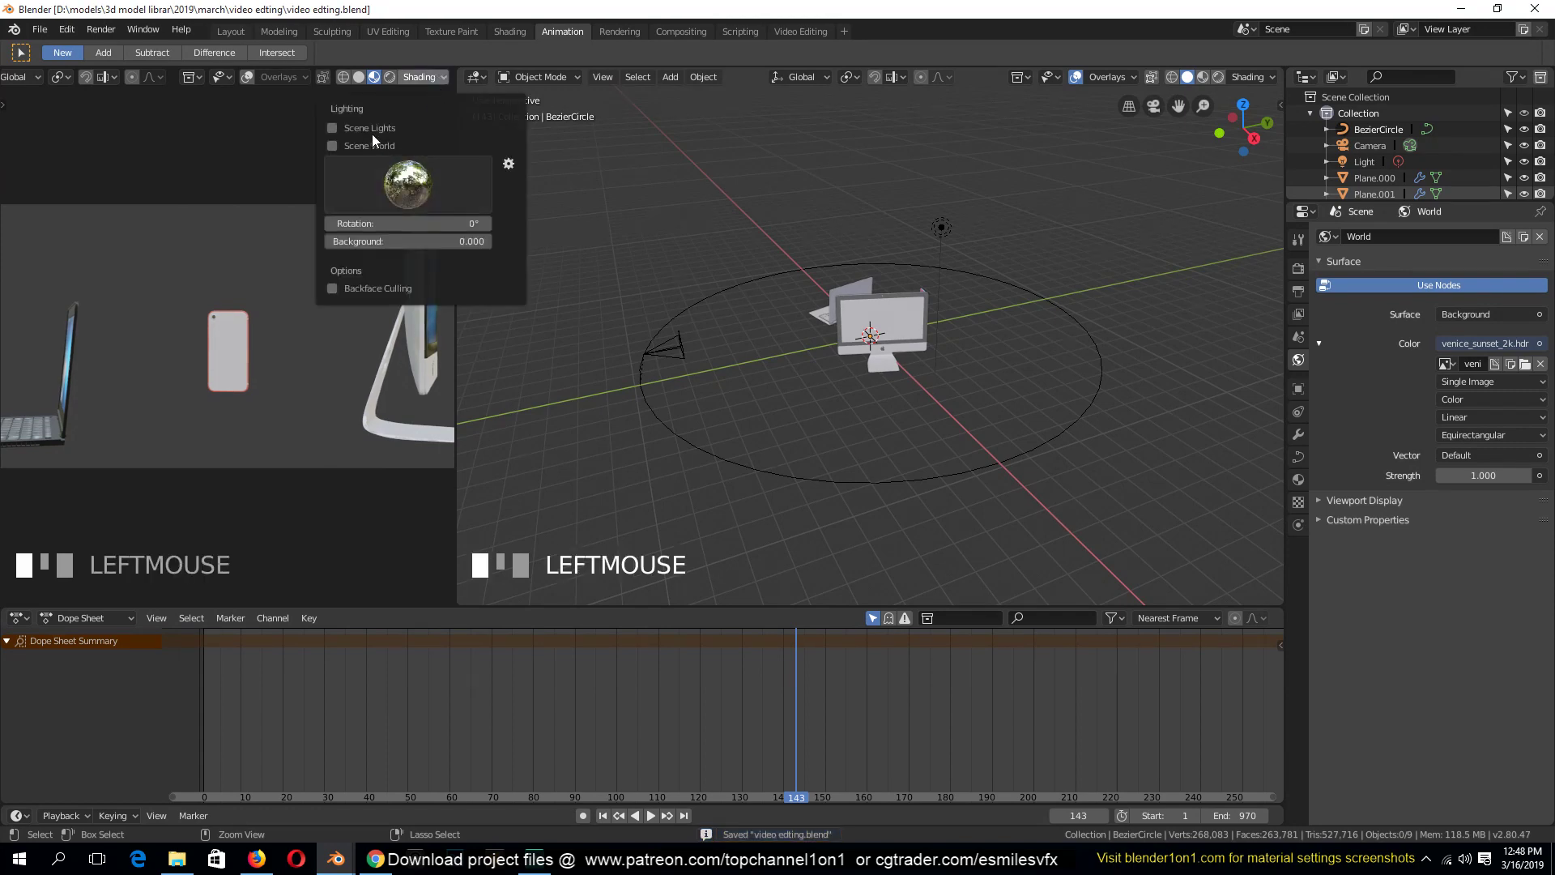
left_click(390, 76)
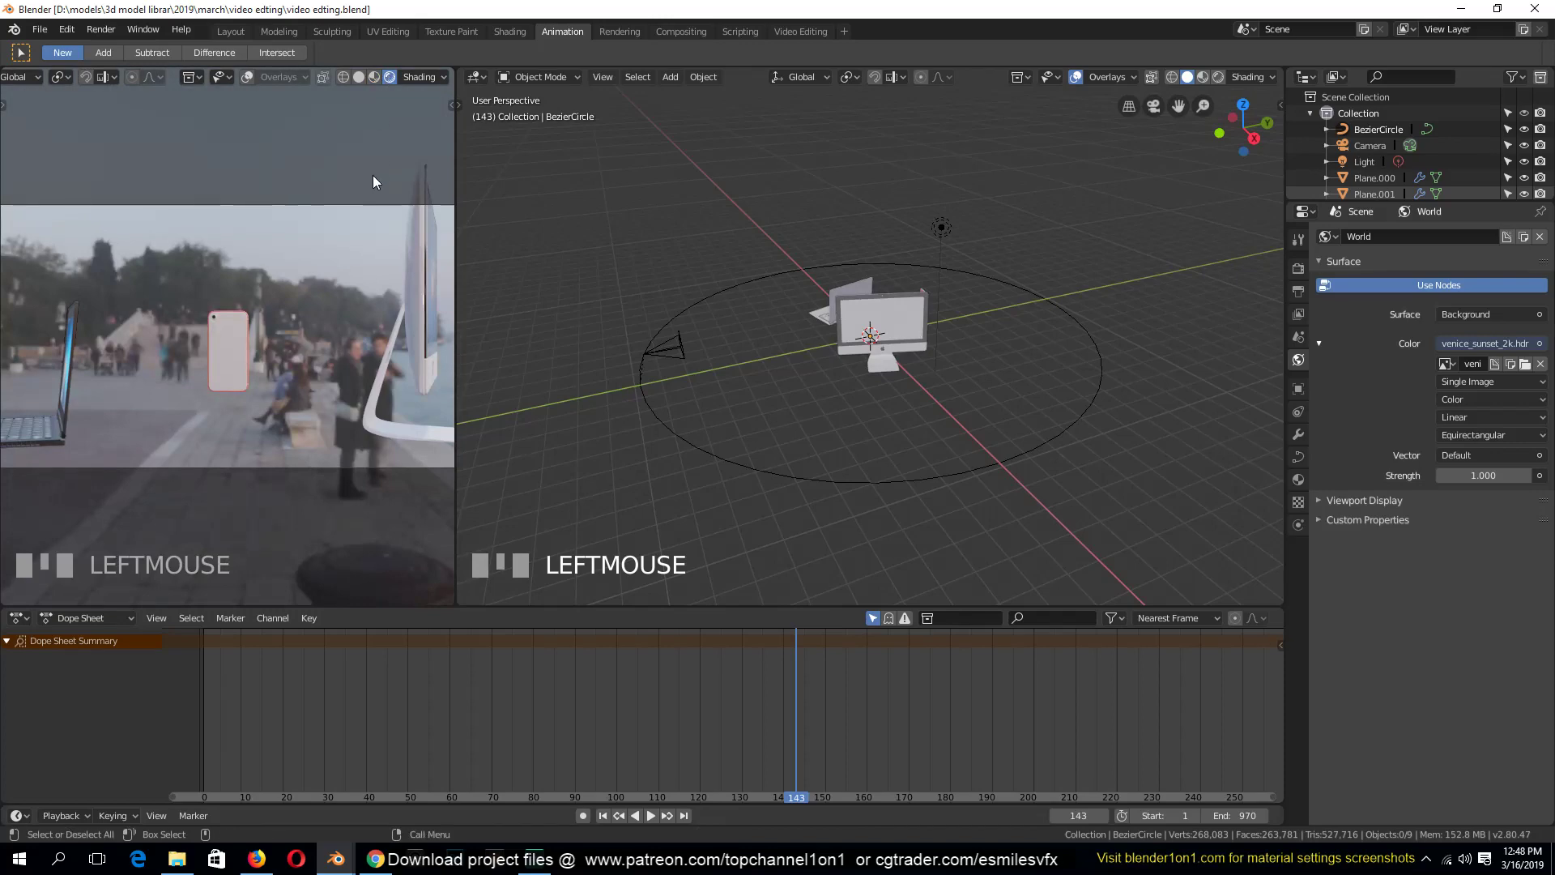
scroll(372, 186, "down", 1)
scroll(334, 295, "up", 2)
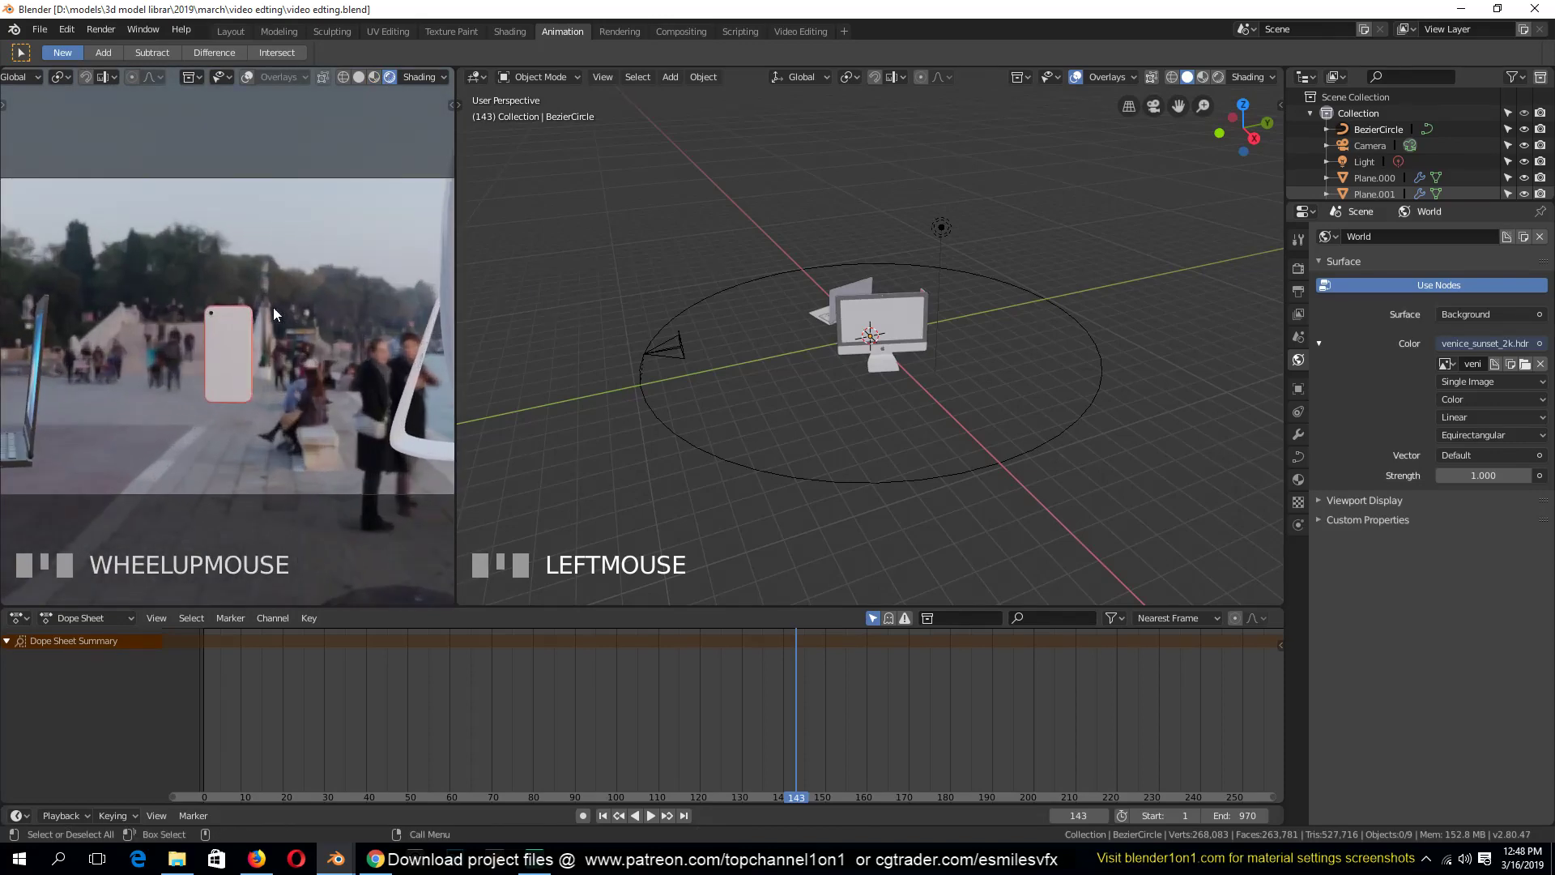
Add a plane in top view and scale it up into a floor extending well beyond the camera's circular path
key("KP_7")
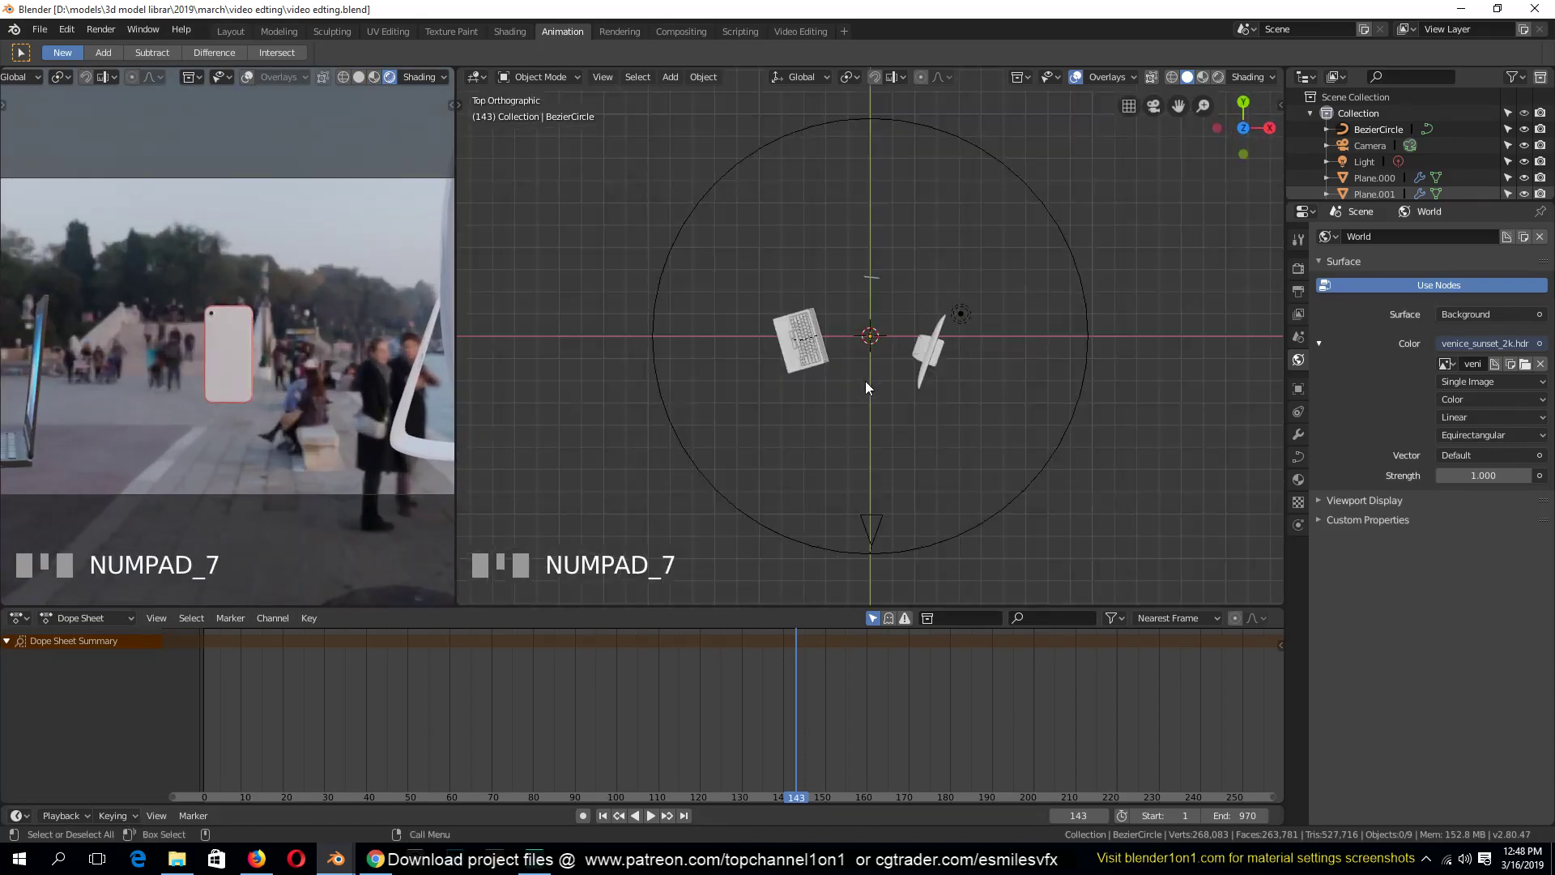
key("shift+a")
mouse_move(815, 341)
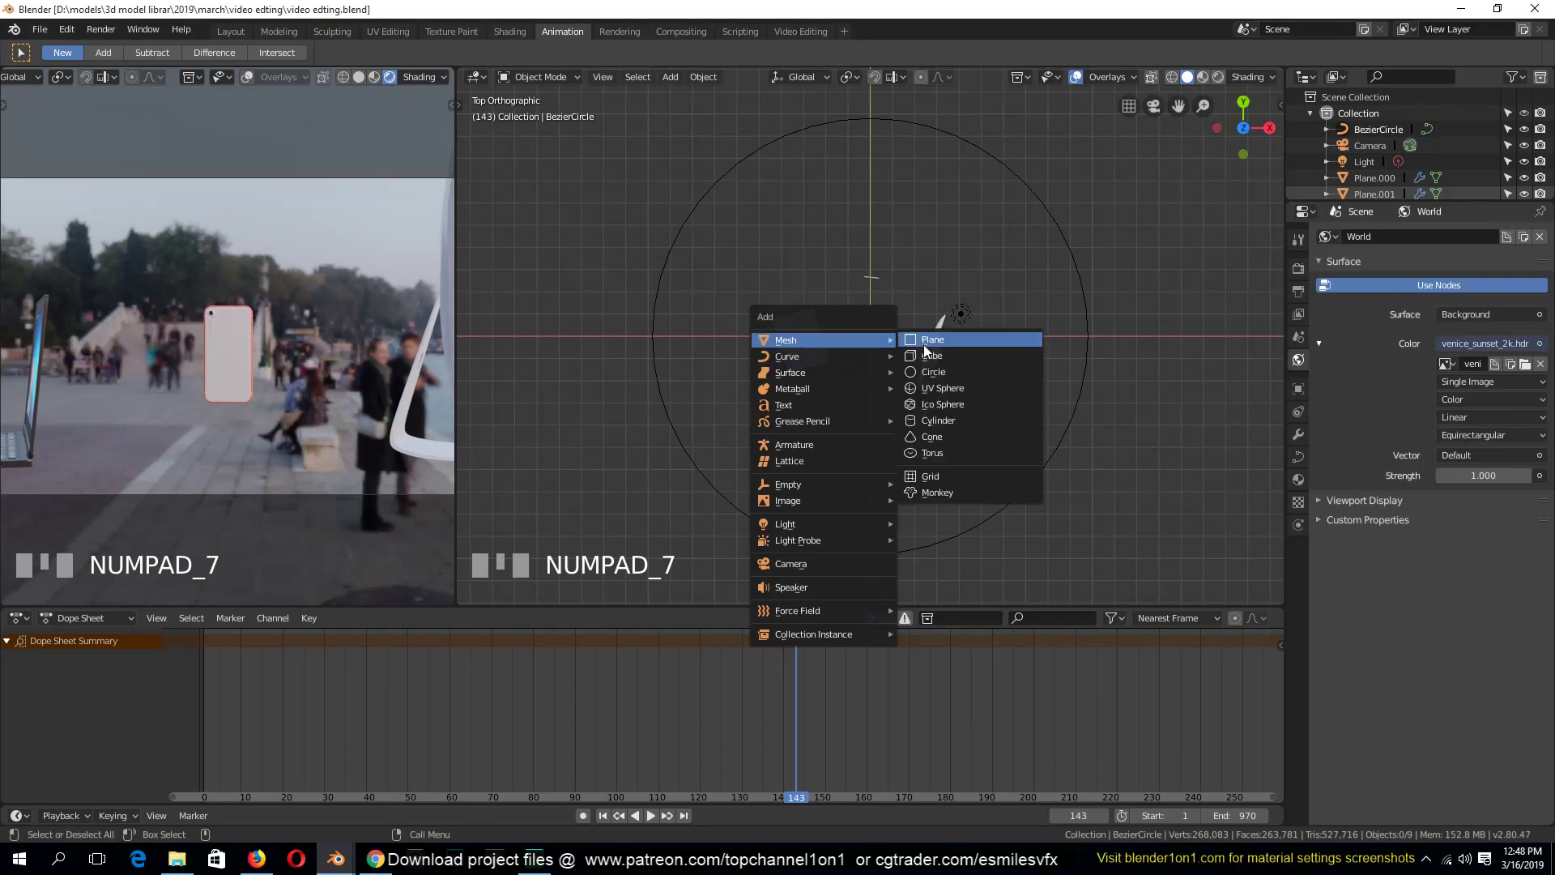
left_click(938, 339)
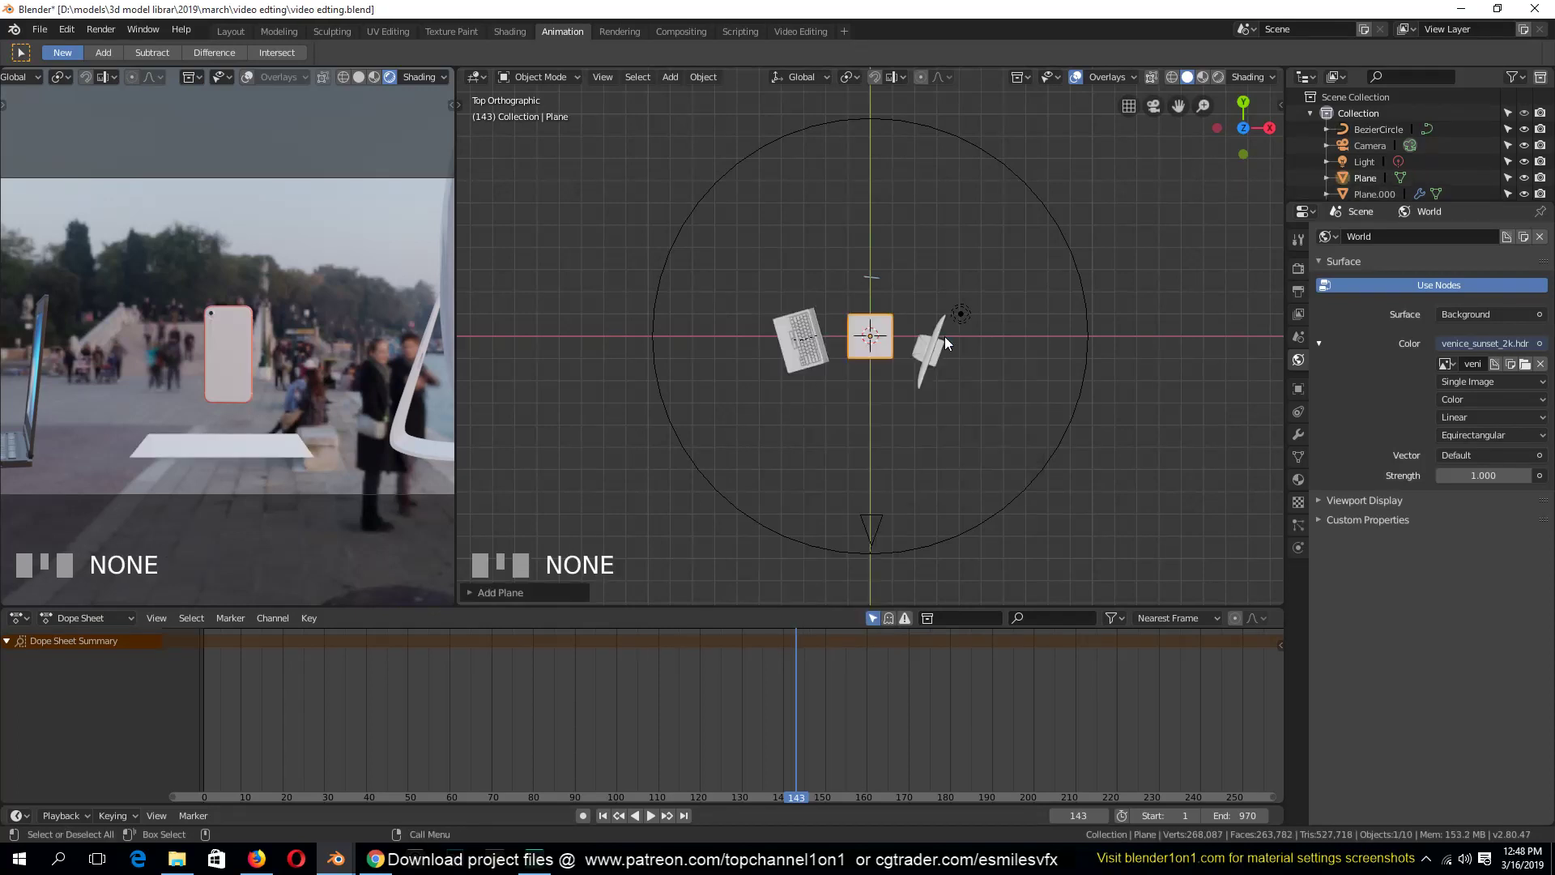
key("s")
left_click(1063, 415)
scroll(1001, 324, "down", 3)
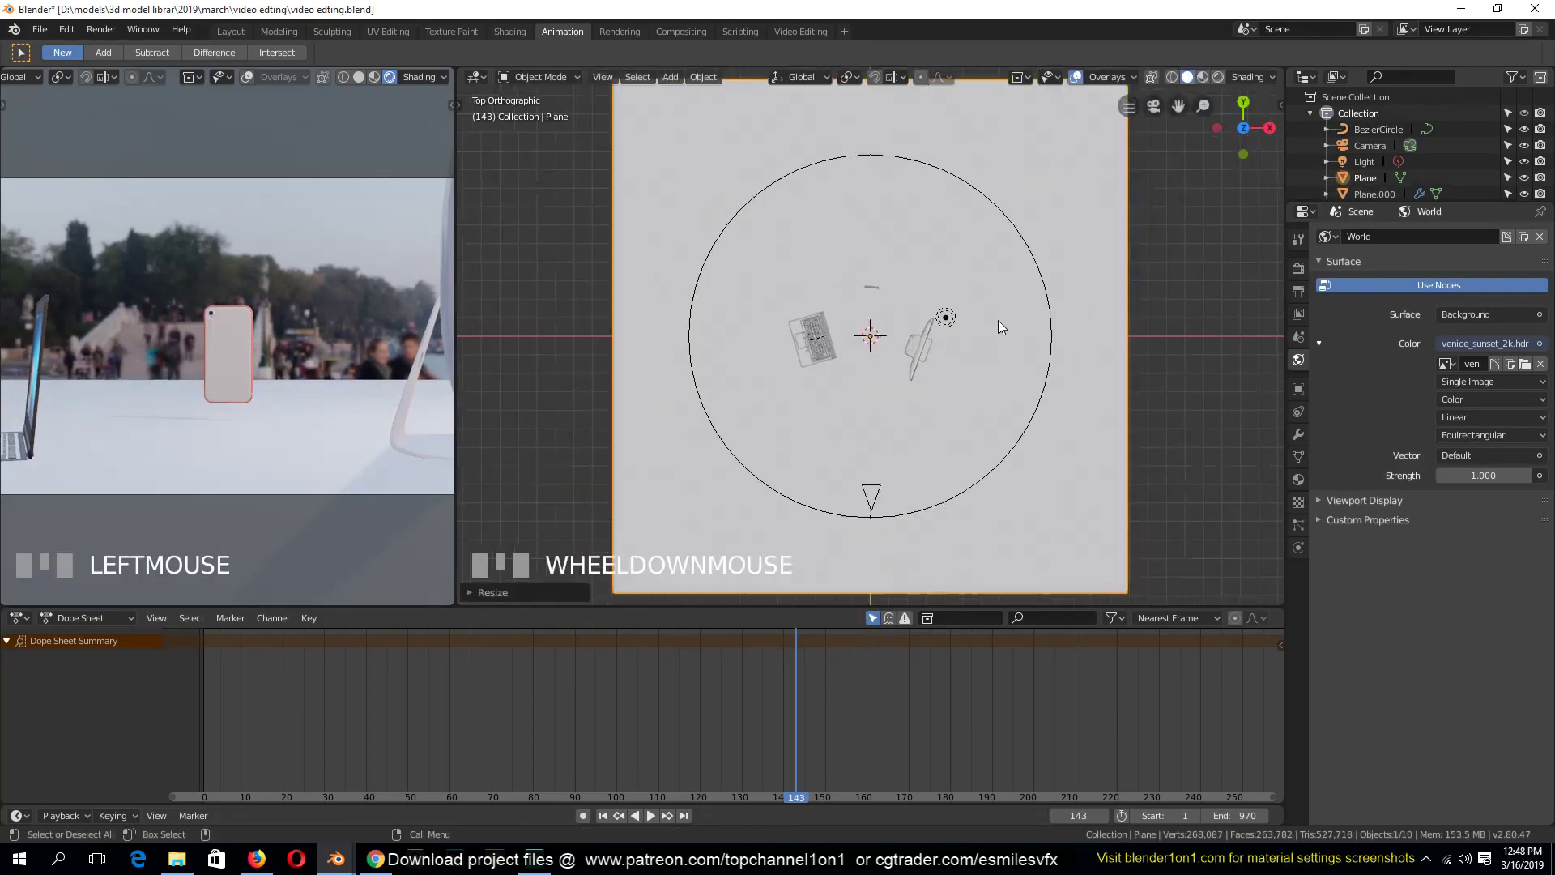
middle_click_drag(998, 322, 860, 191)
middle_click_drag(943, 238, 996, 279)
Extrude the plane's back edge and both side edges upward about 15 m along Z to form three walls
key("Tab")
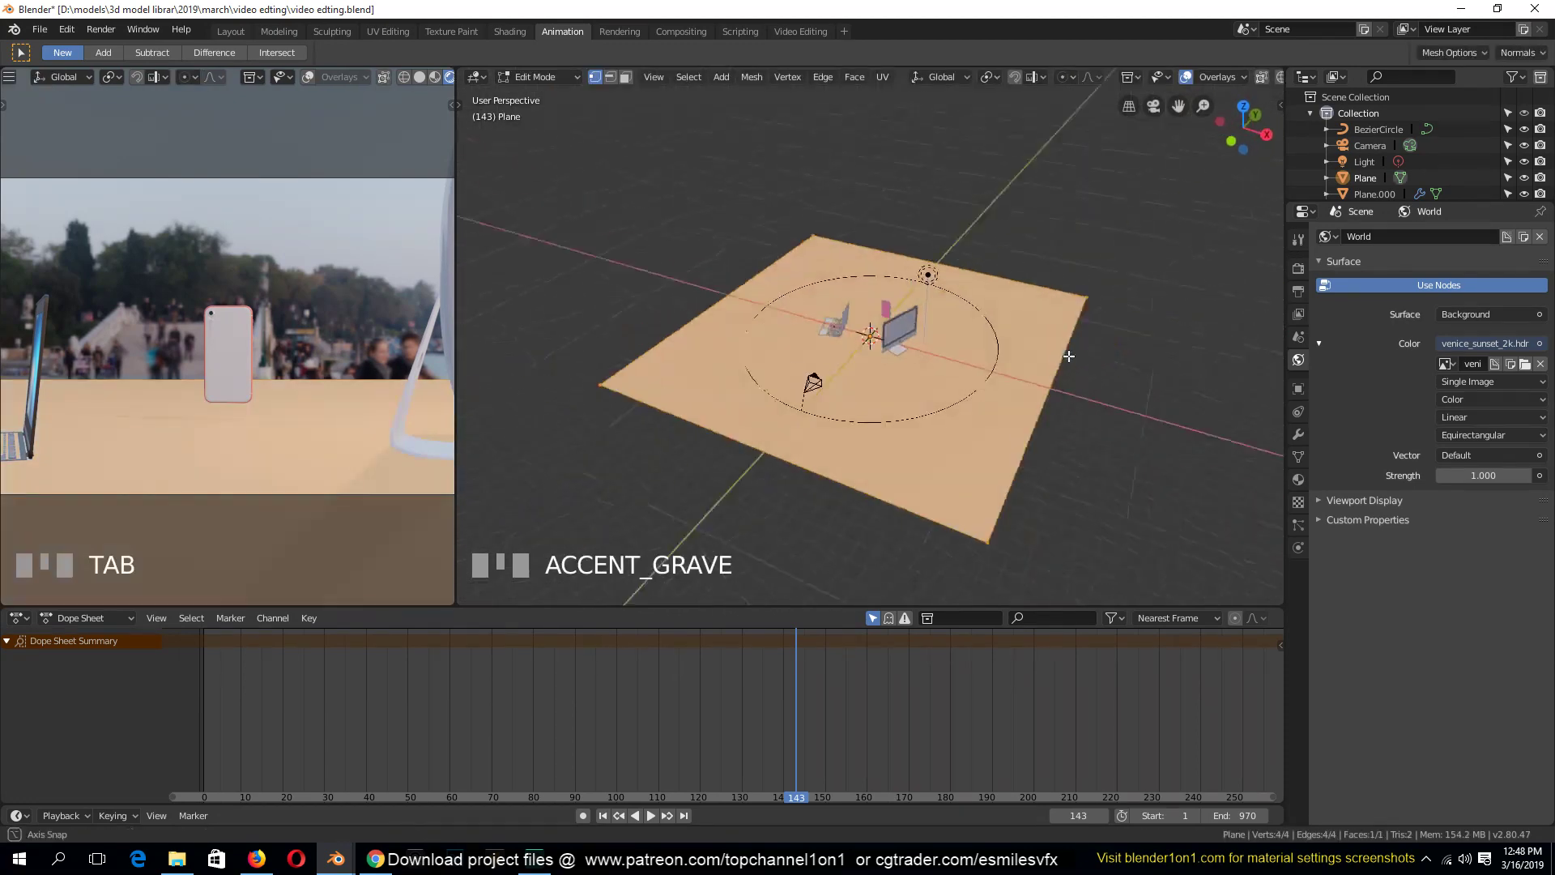
key("2")
left_click(1002, 275)
left_click(1042, 351, "shift")
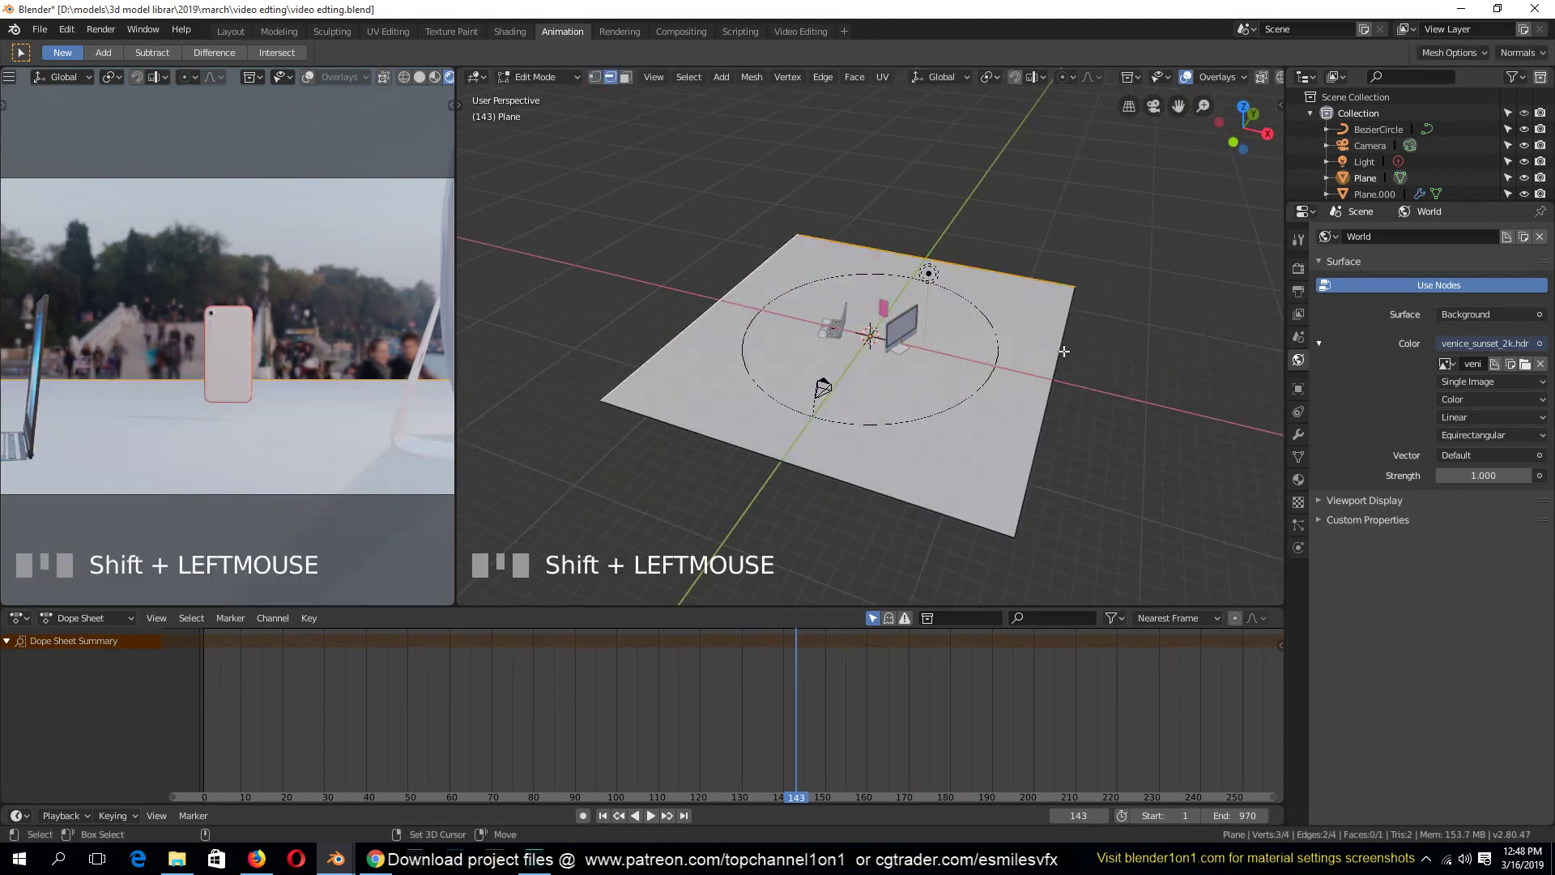
key("e")
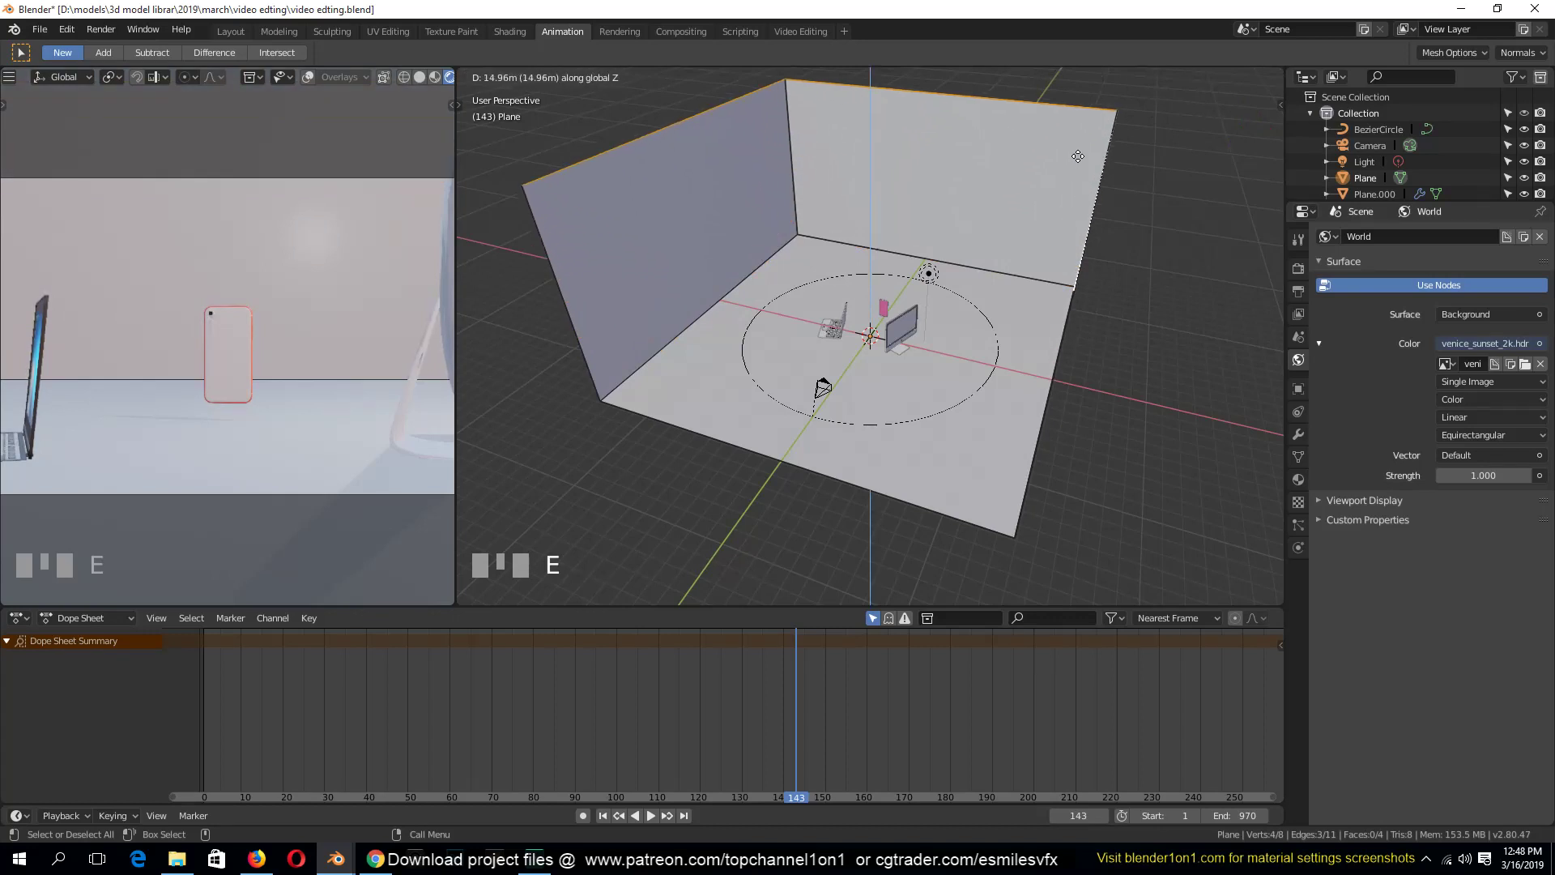
left_click(1078, 156)
Bevel all edges of the floor and walls with 5 segments to round the corners
key("a")
key("ctrl+b")
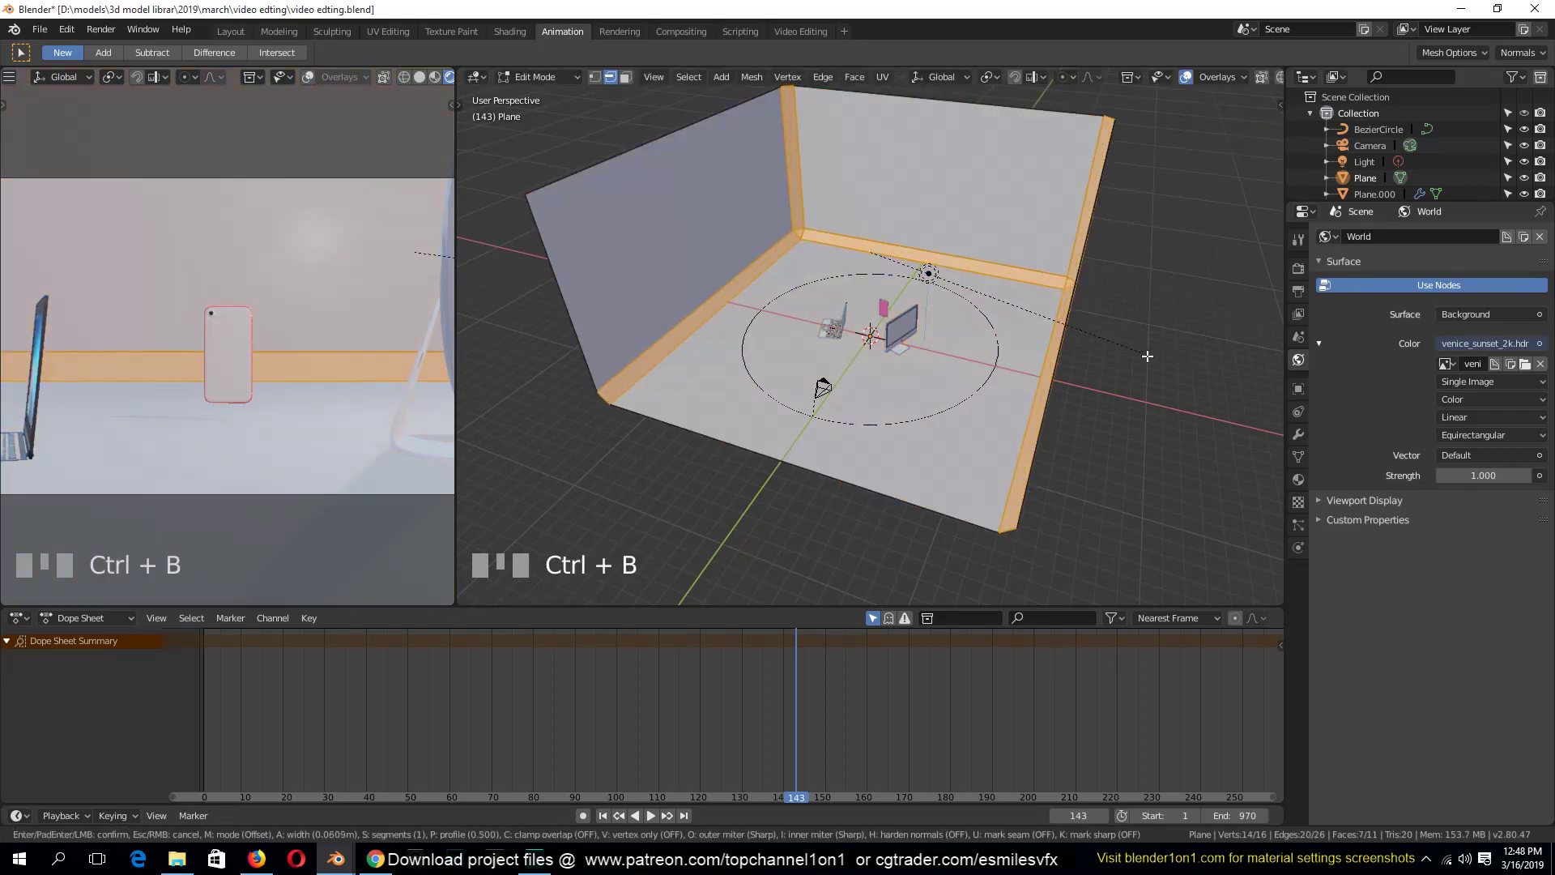
scroll(1175, 340, "up", 4)
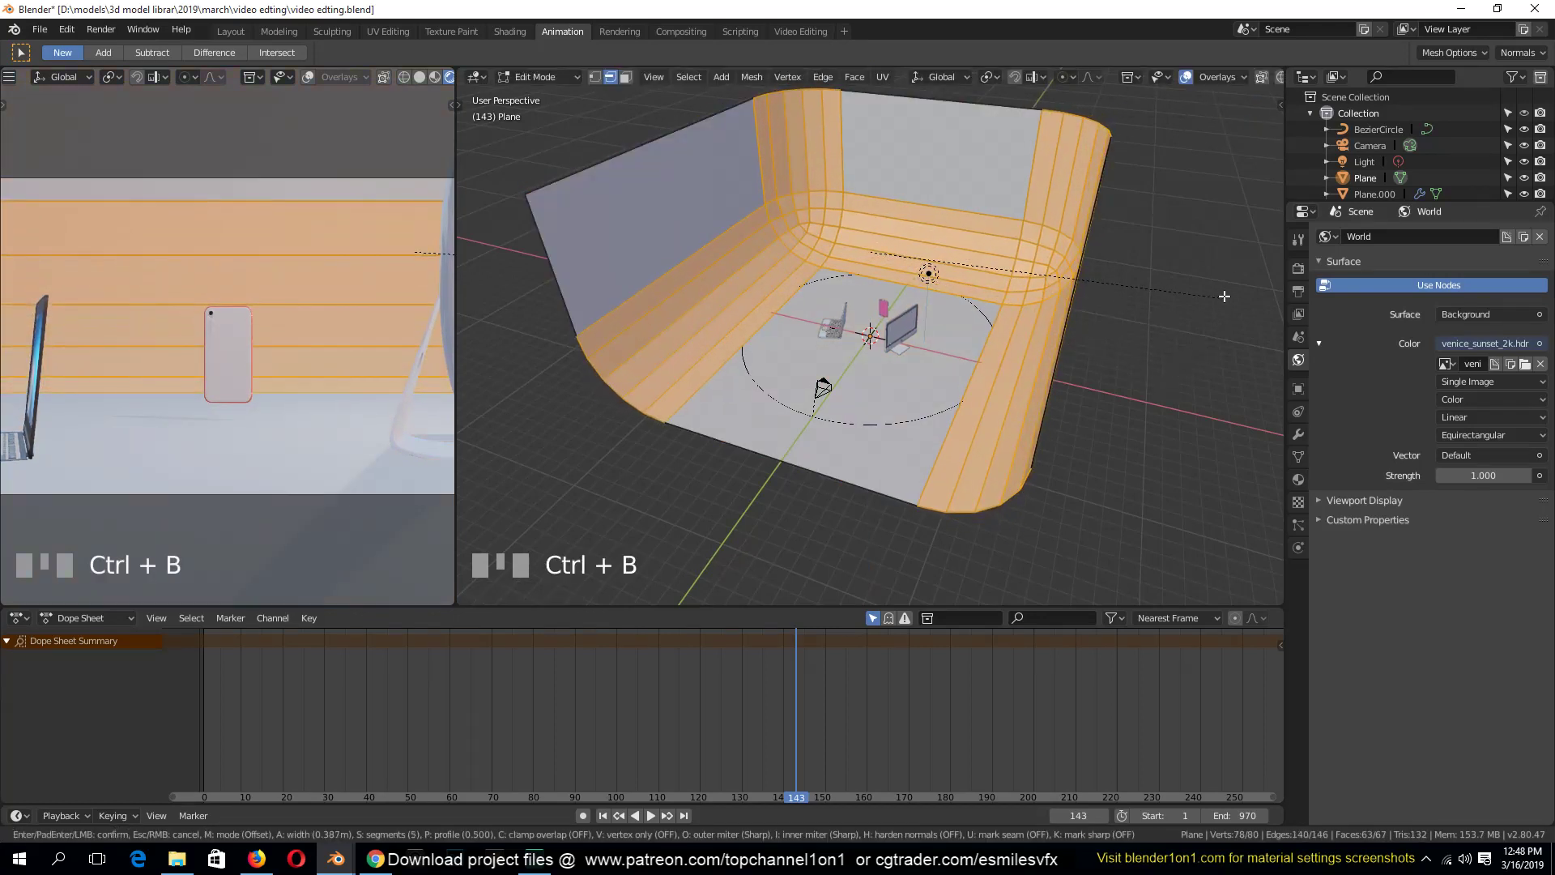
left_click(1066, 258)
Apply smooth shading to the backdrop, deselect everything and save the file
key("Tab")
right_click(1032, 240)
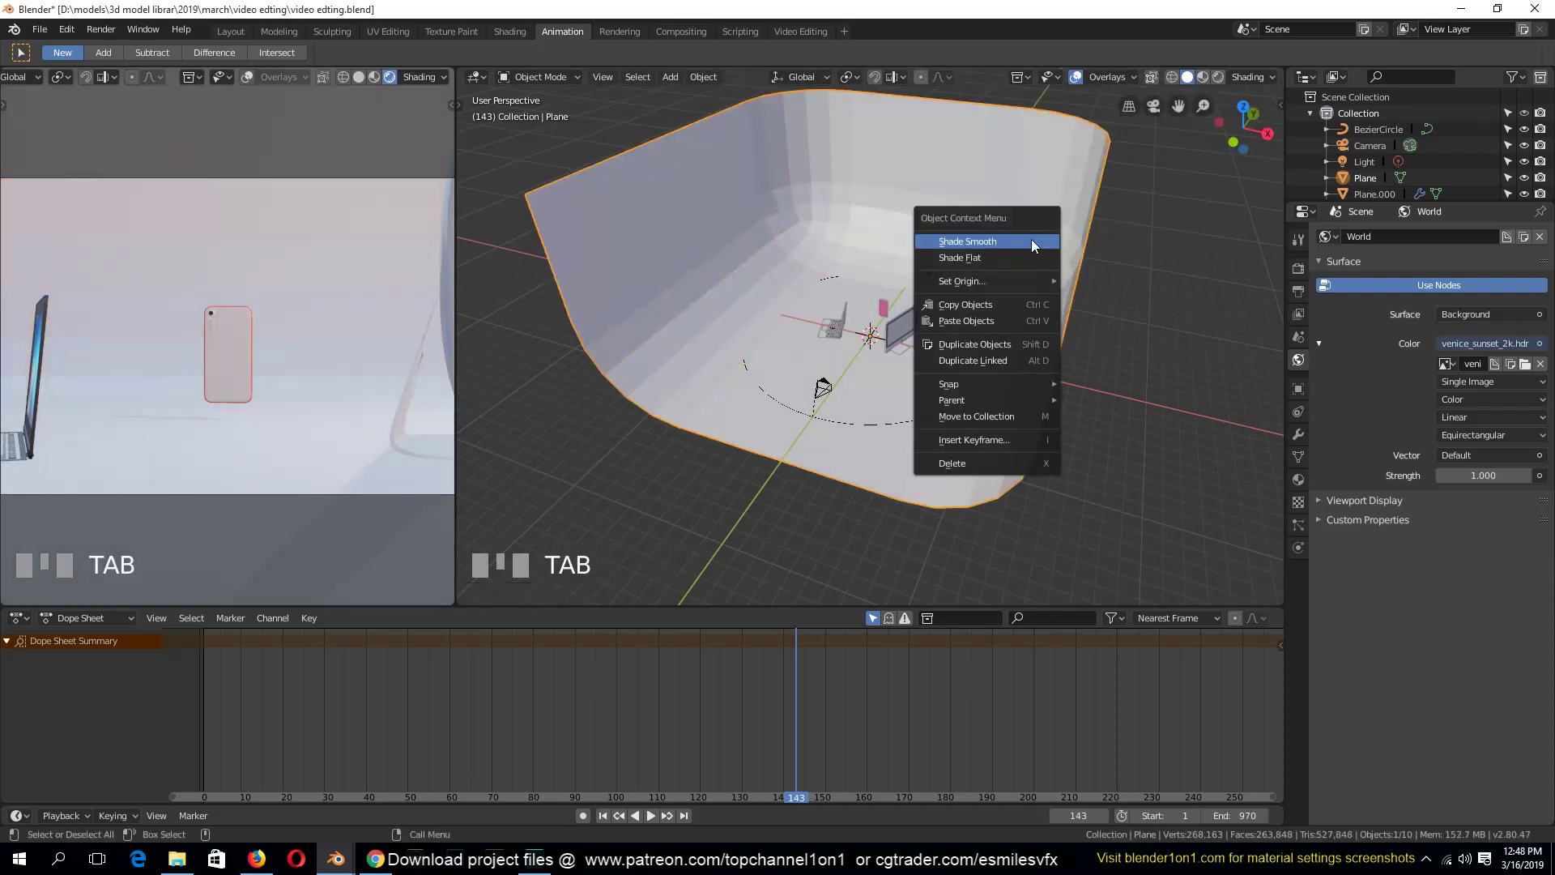
left_click(1034, 237)
key("a")
key("ctrl+s")
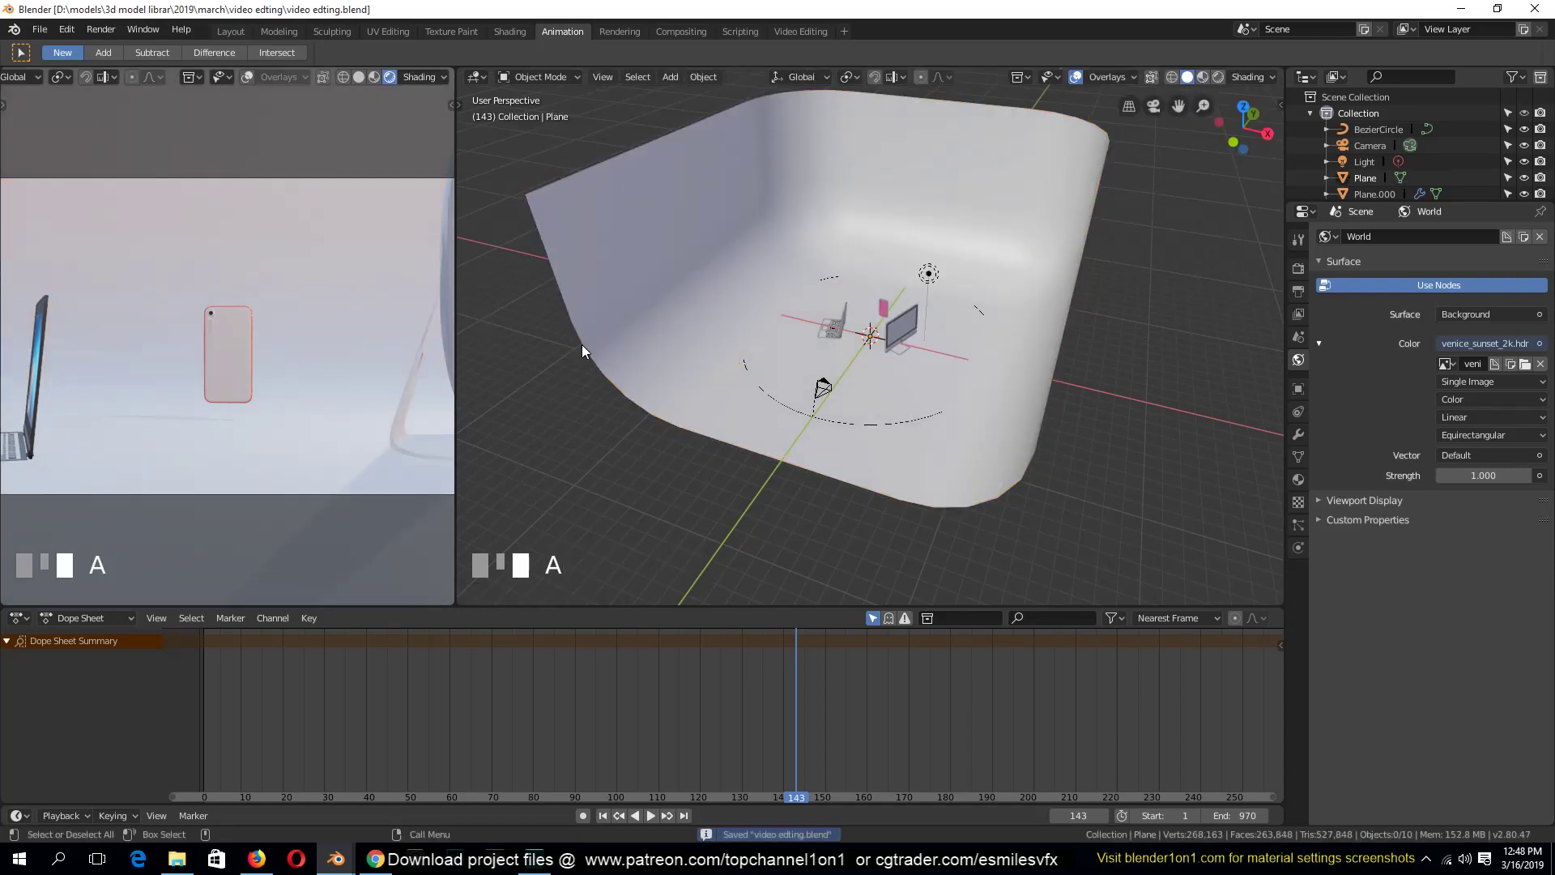
Lower the backdrop slightly along Z so its floor sits just beneath the devices, deselect it and save the file
scroll(313, 329, "down", 2)
scroll(312, 329, "up", 2)
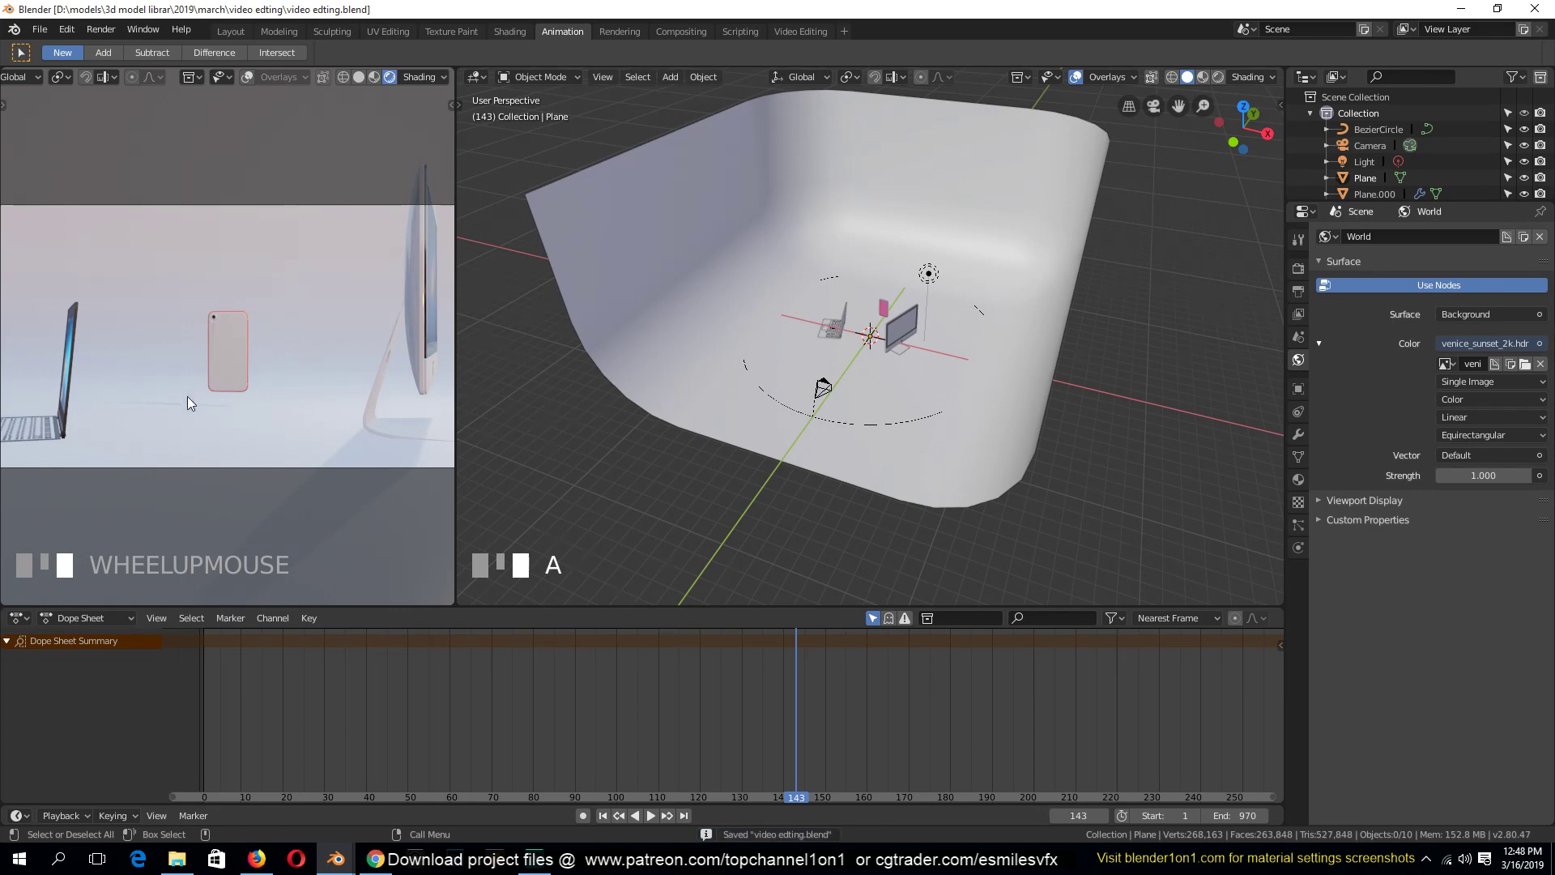
scroll(105, 387, "down", 1)
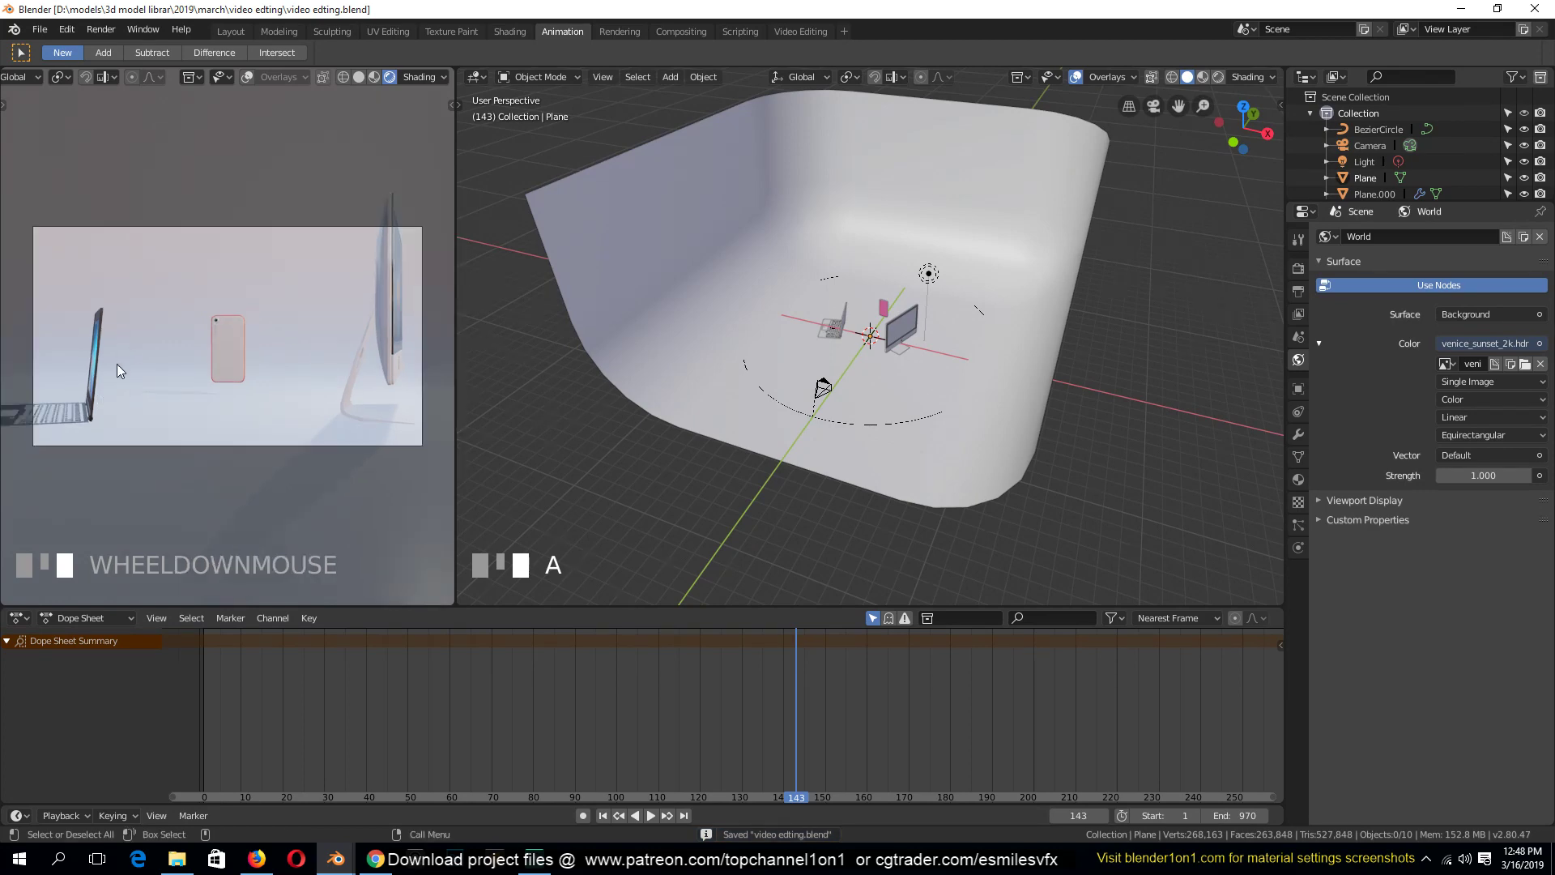
left_click(116, 371)
key("grave")
scroll(886, 314, "up", 3)
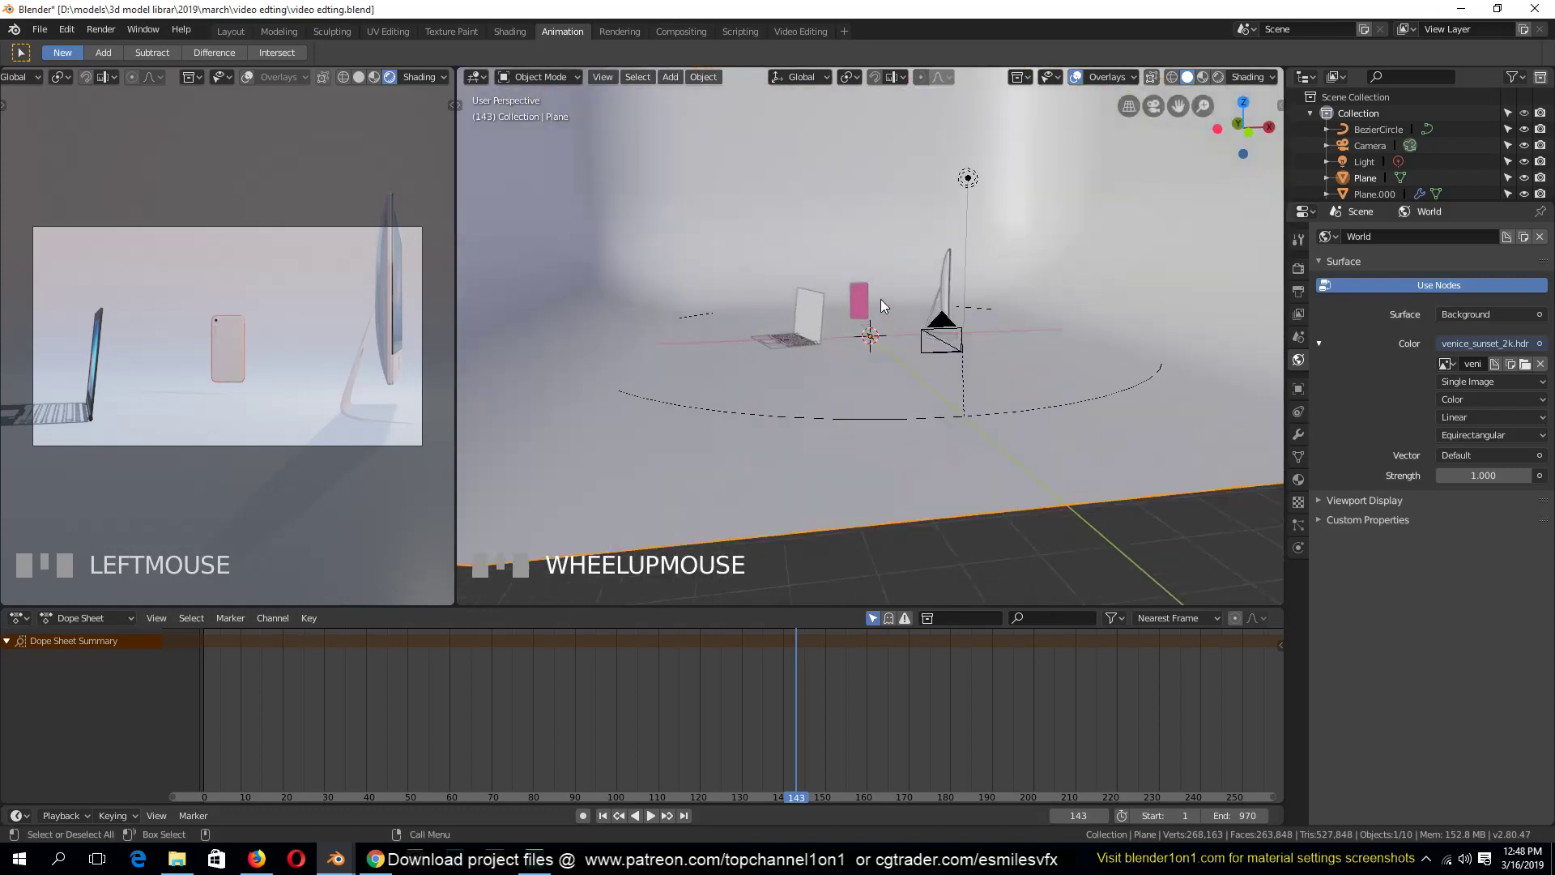
key("grave")
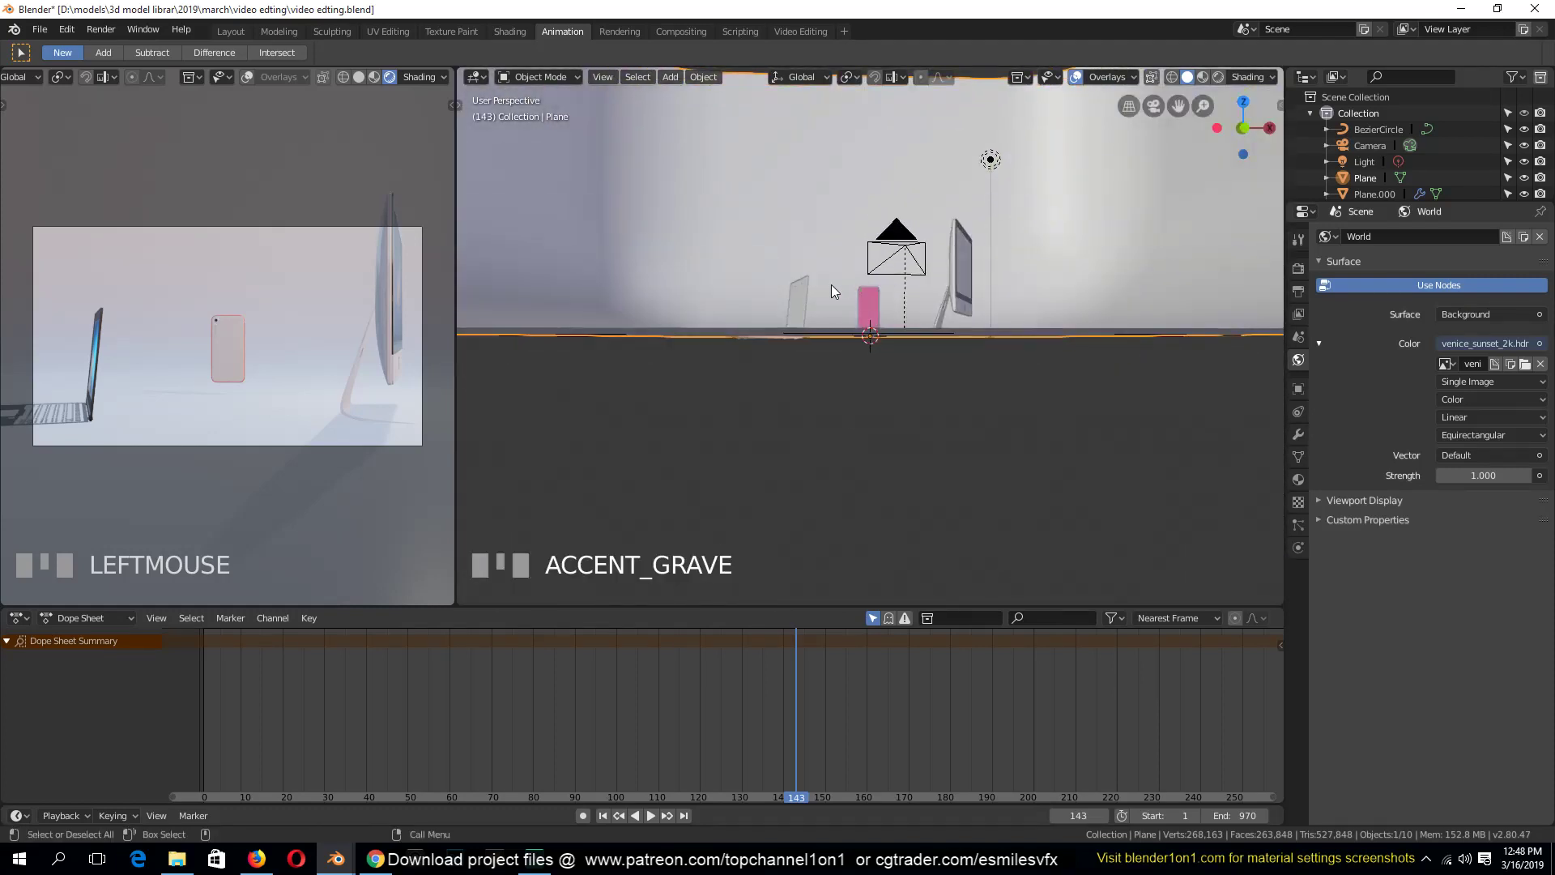
key("g")
key("z")
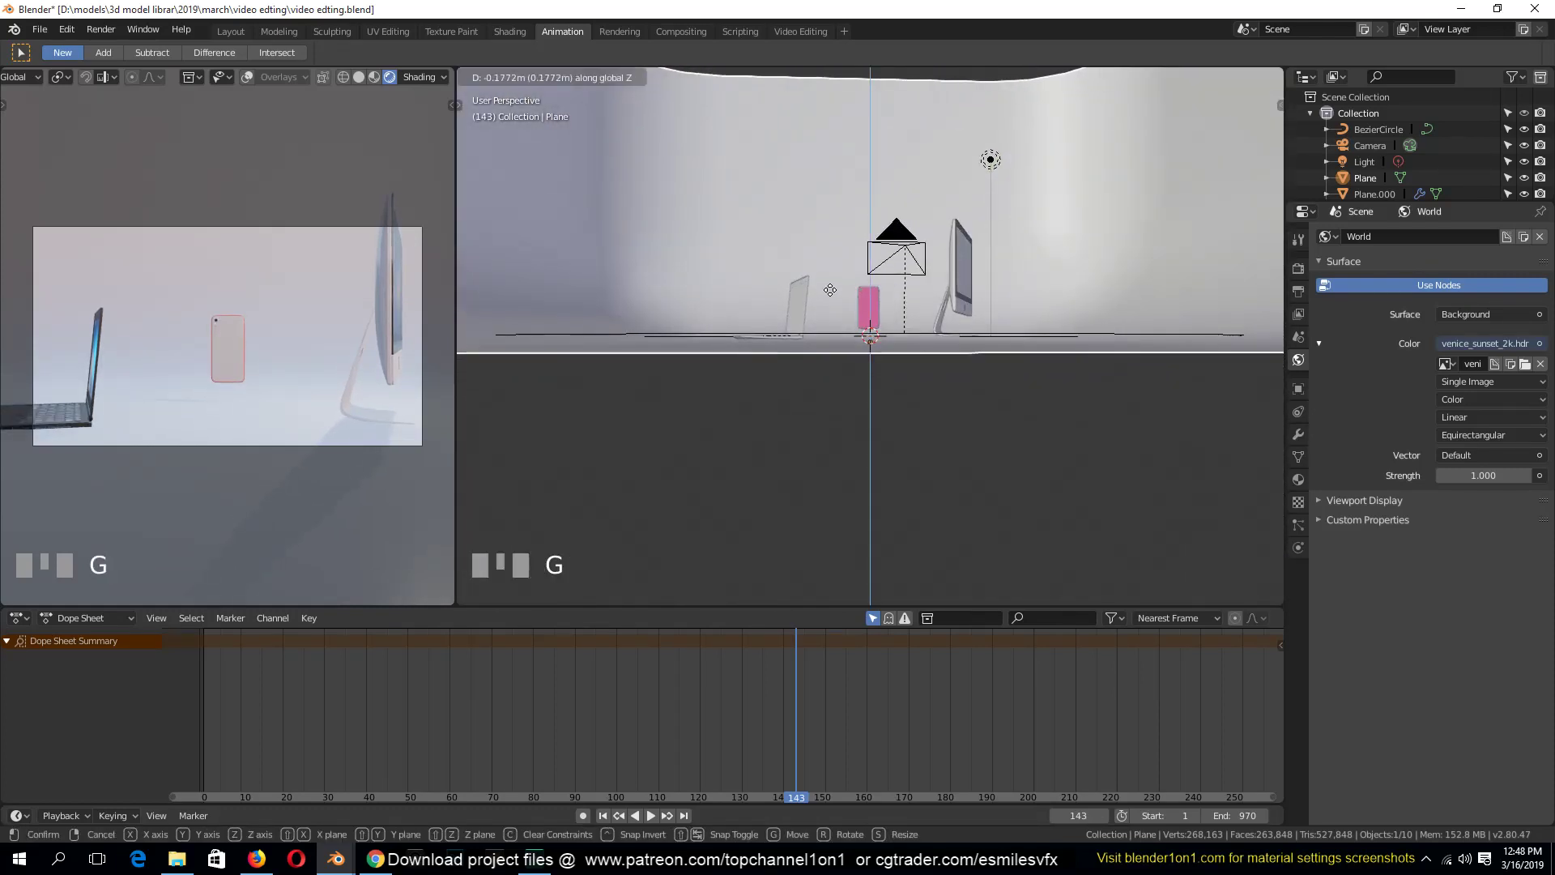
left_click(707, 316)
key("alt+a")
key("ctrl+s")
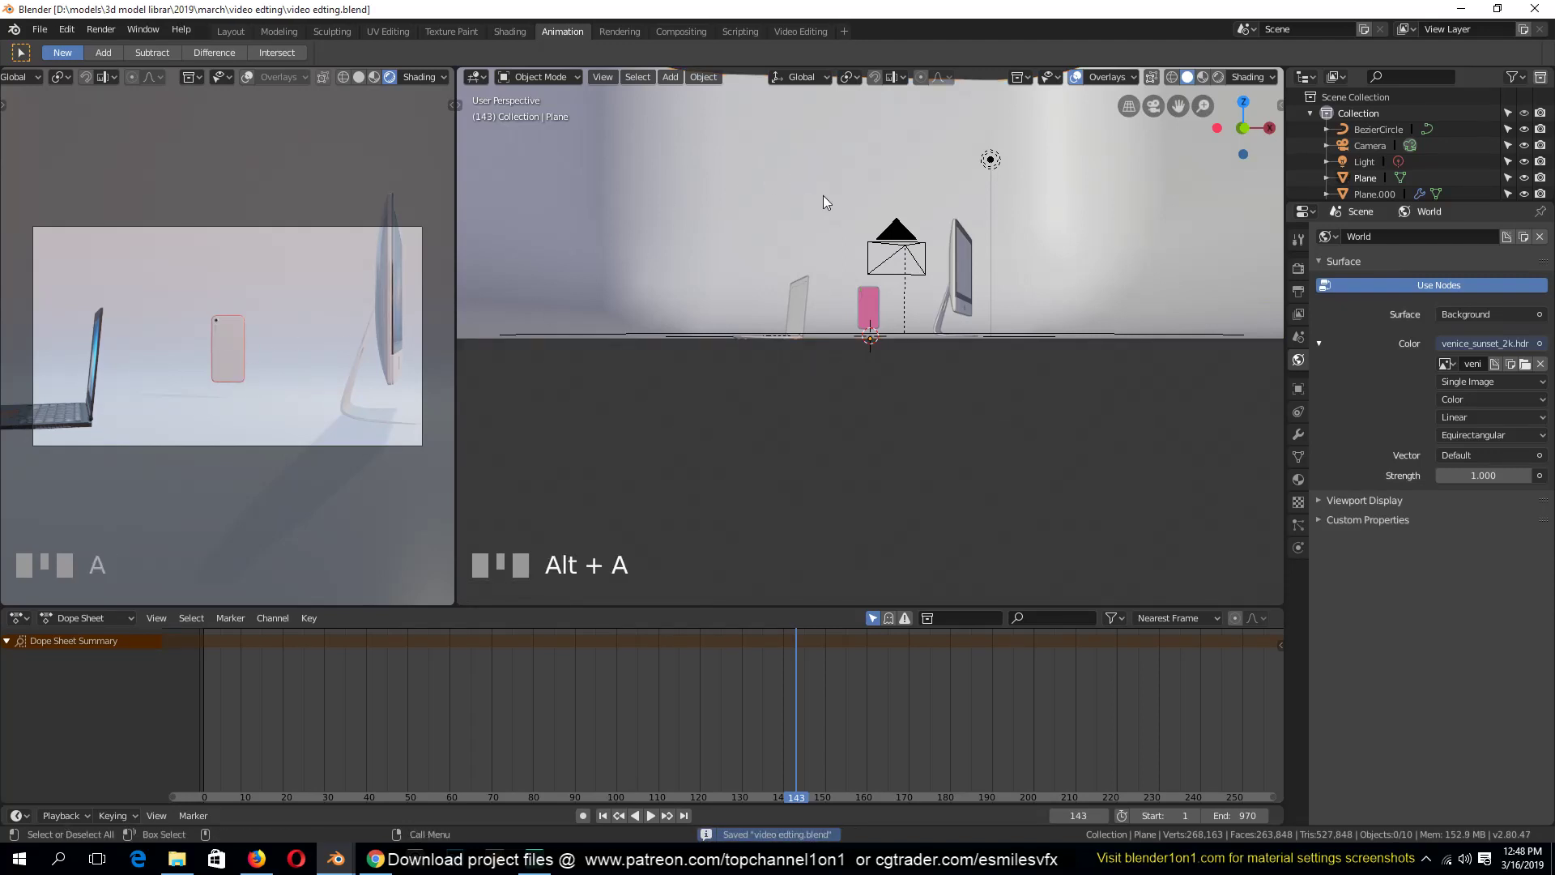
Preview the camera's orbit from above in wireframe by freely rotating the Bezier circle around the devices, and cancel the rotation
key("grave")
key("KP_0")
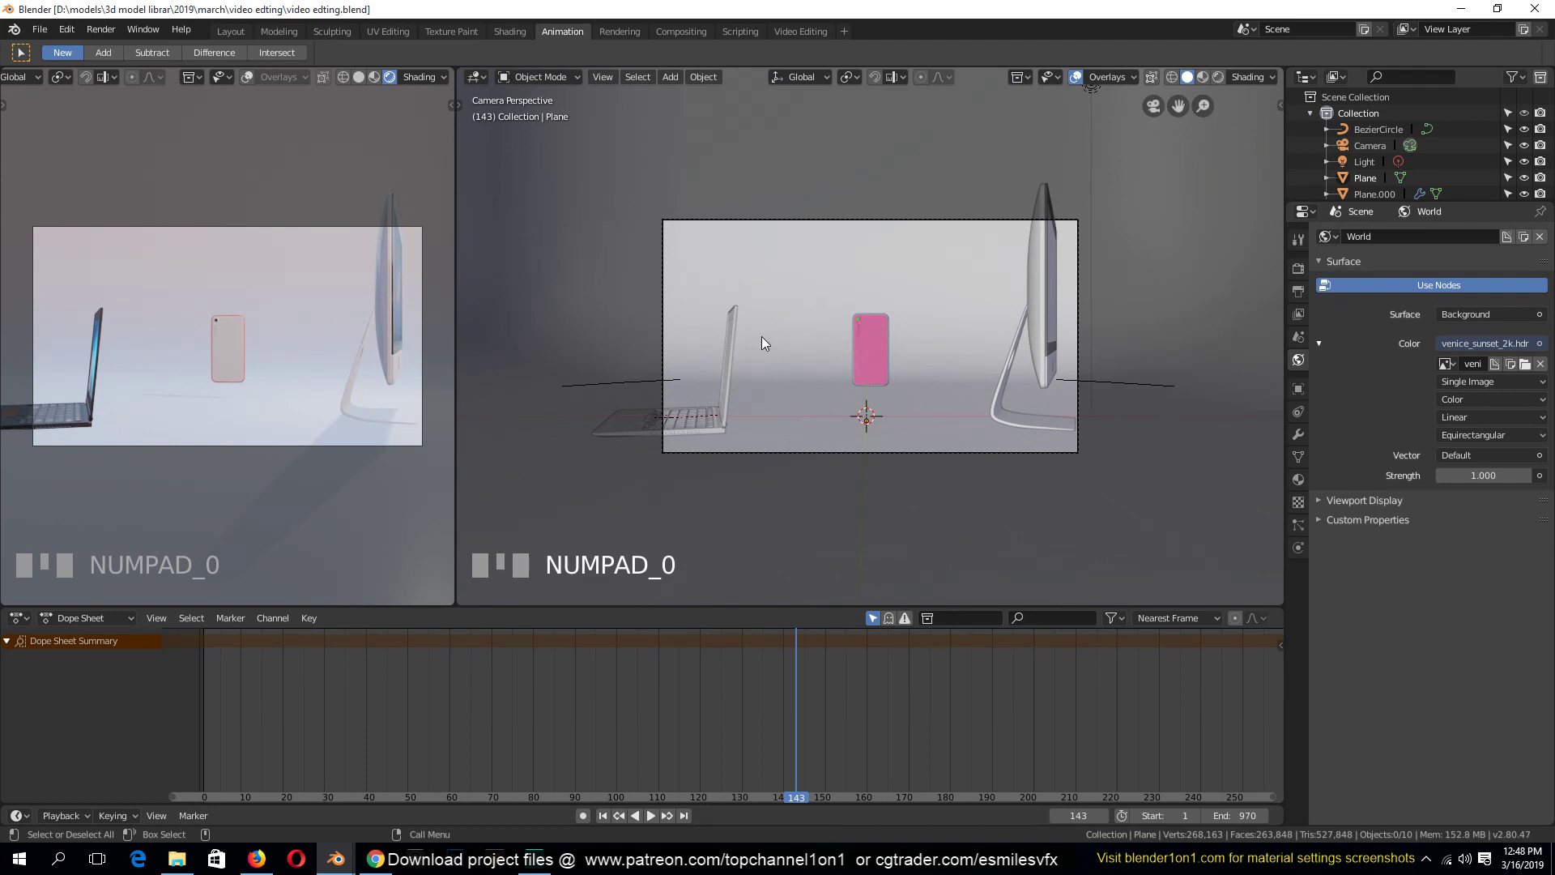
key("KP_7")
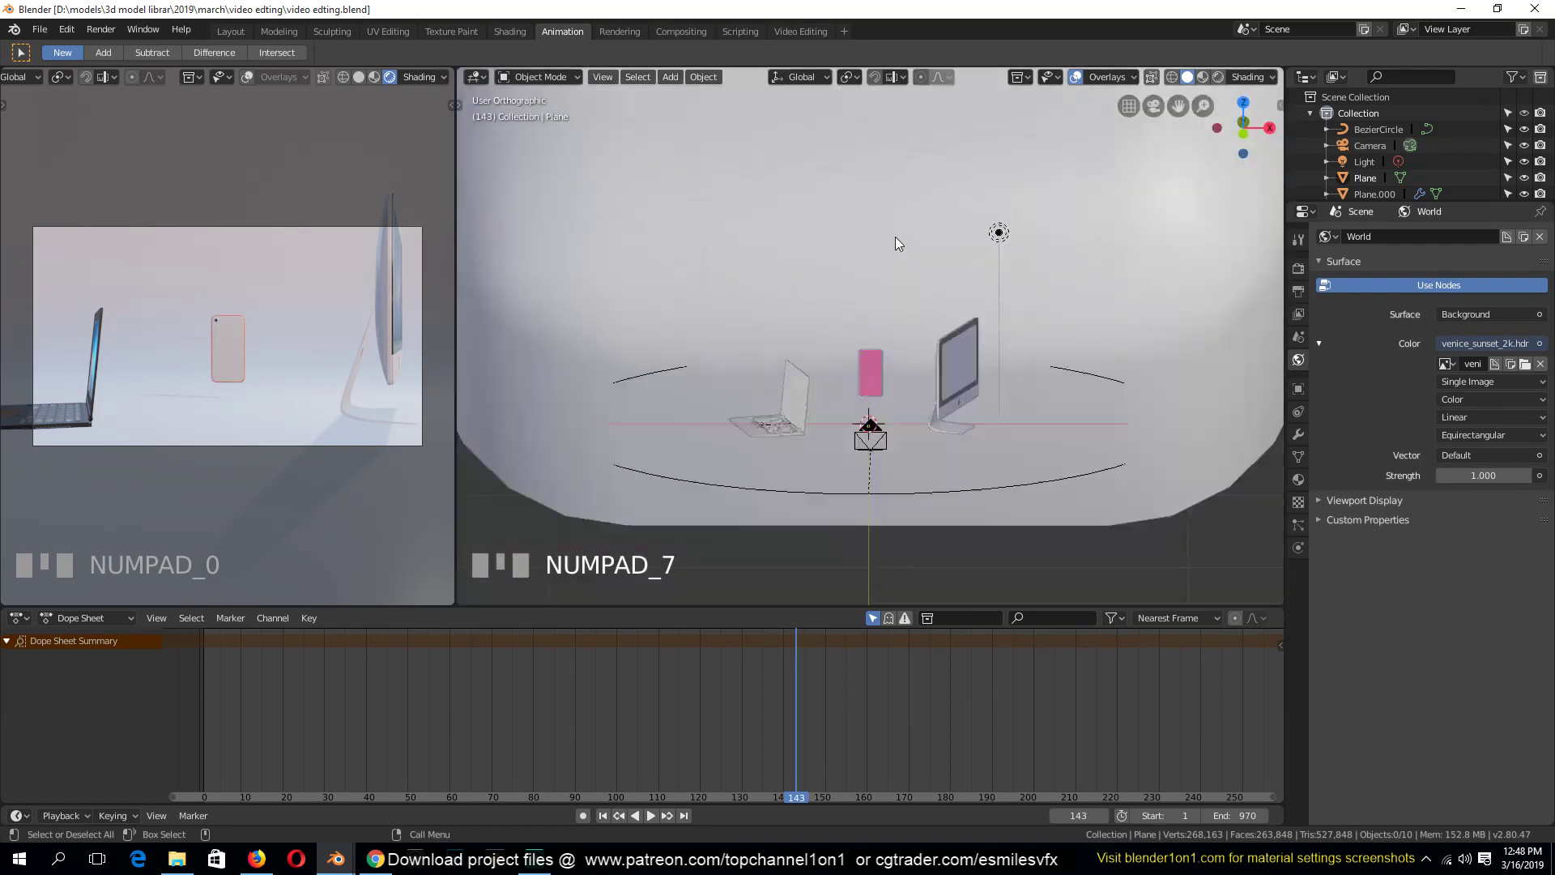
scroll(894, 245, "down", 2)
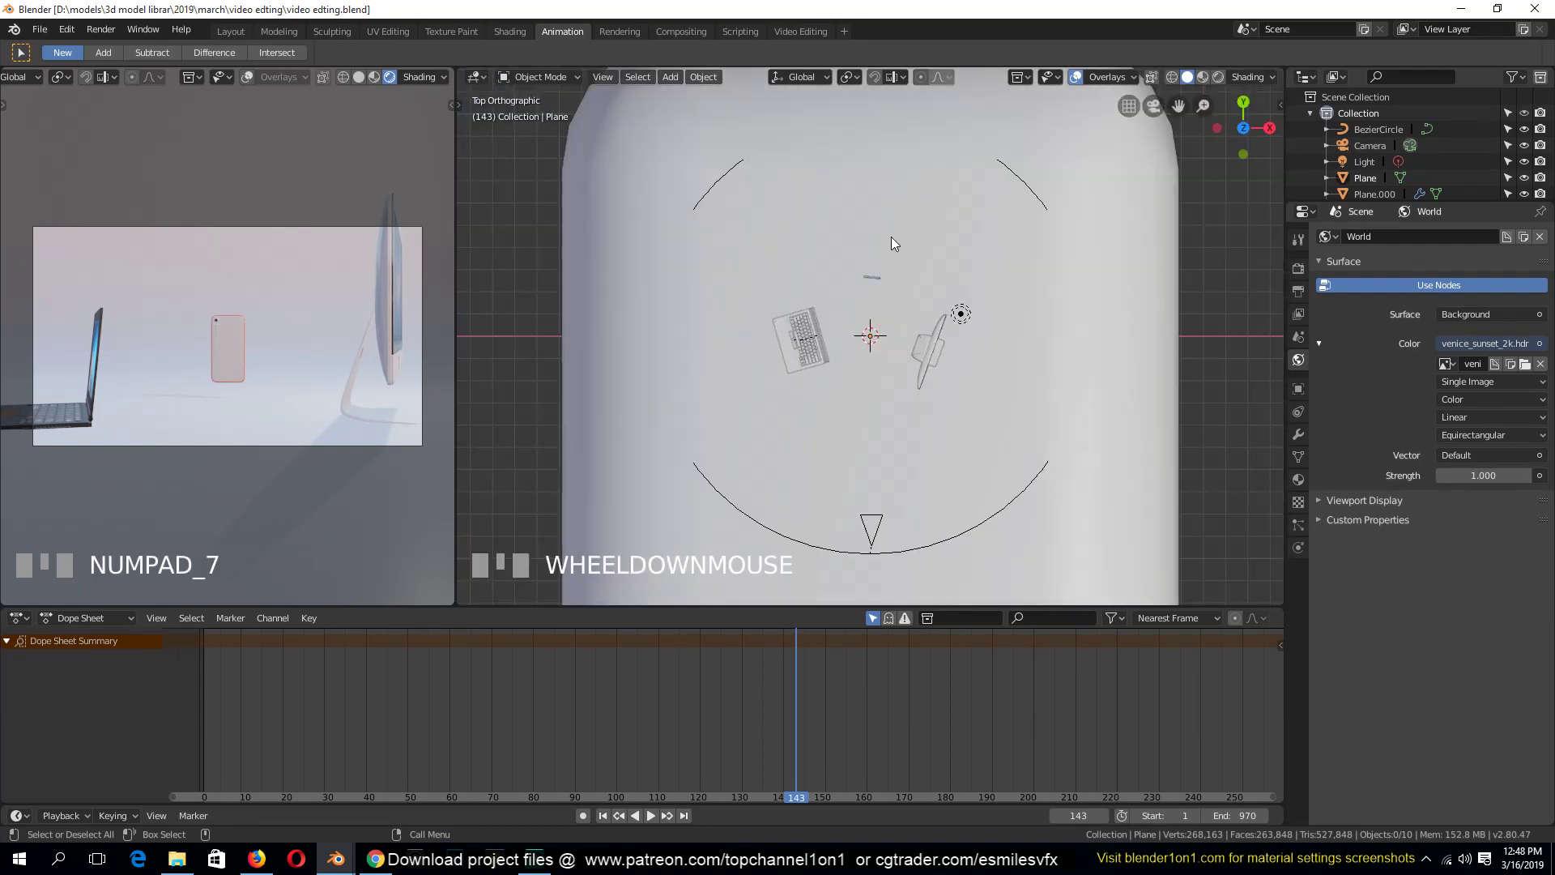
left_click(1027, 493)
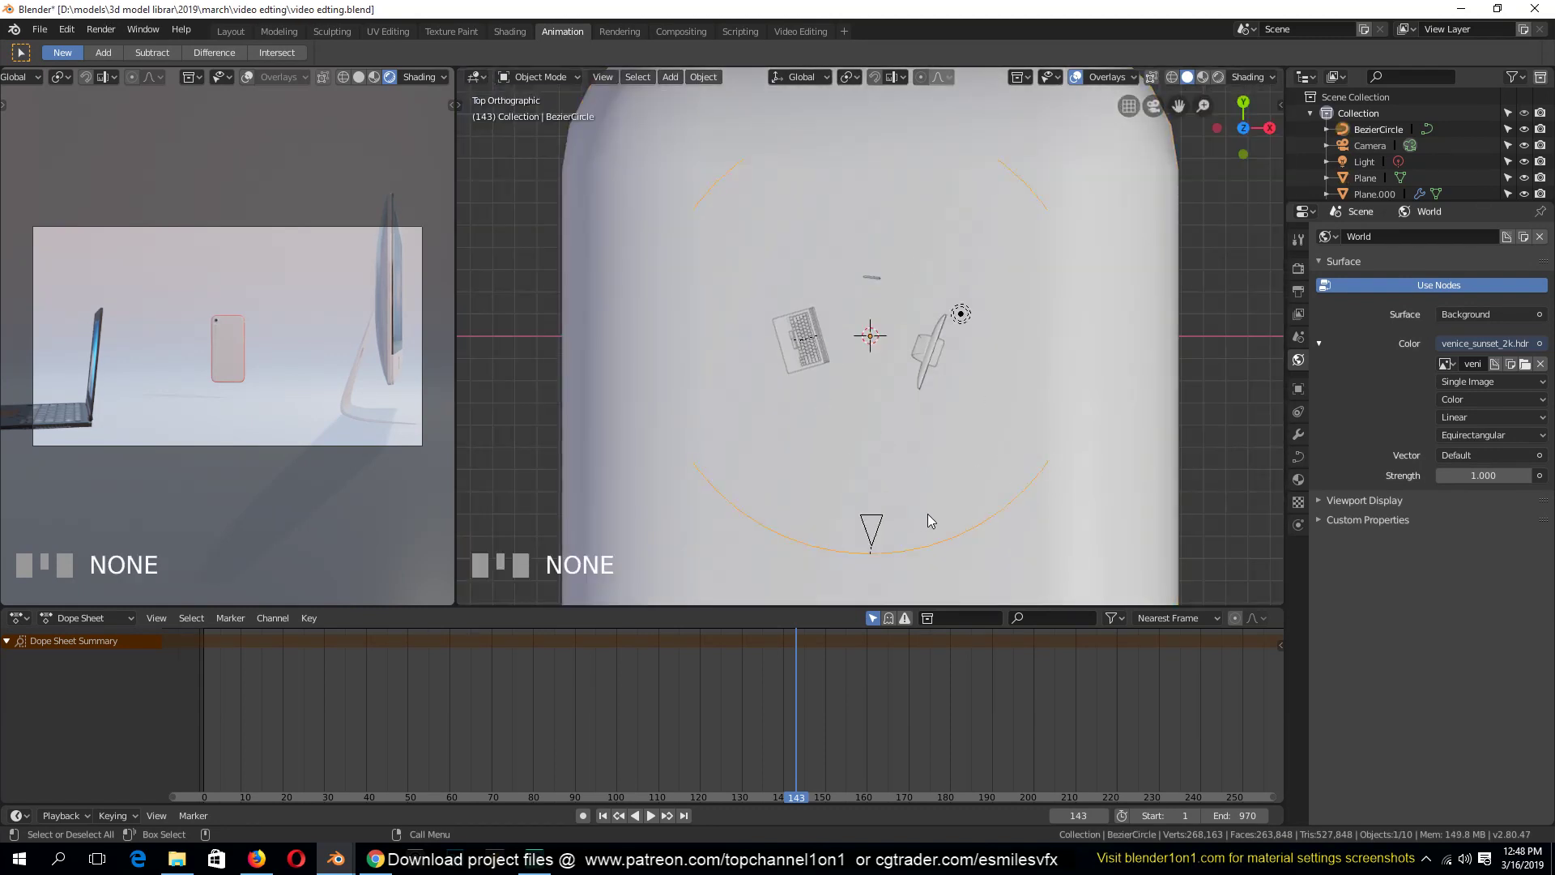
scroll(362, 379, "down", 3)
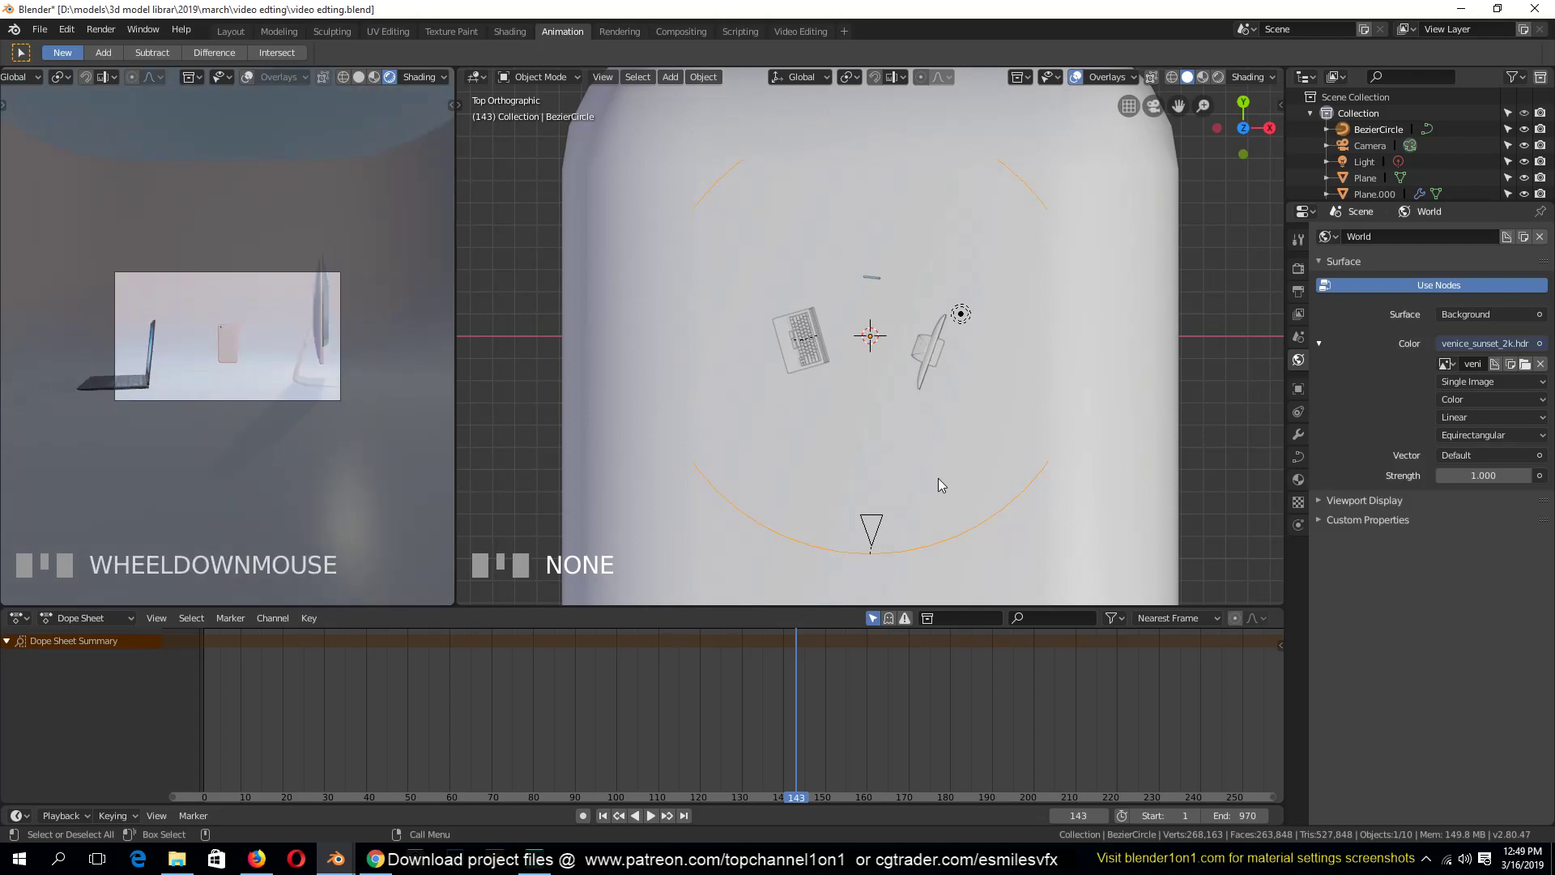
key("z")
left_click(706, 489)
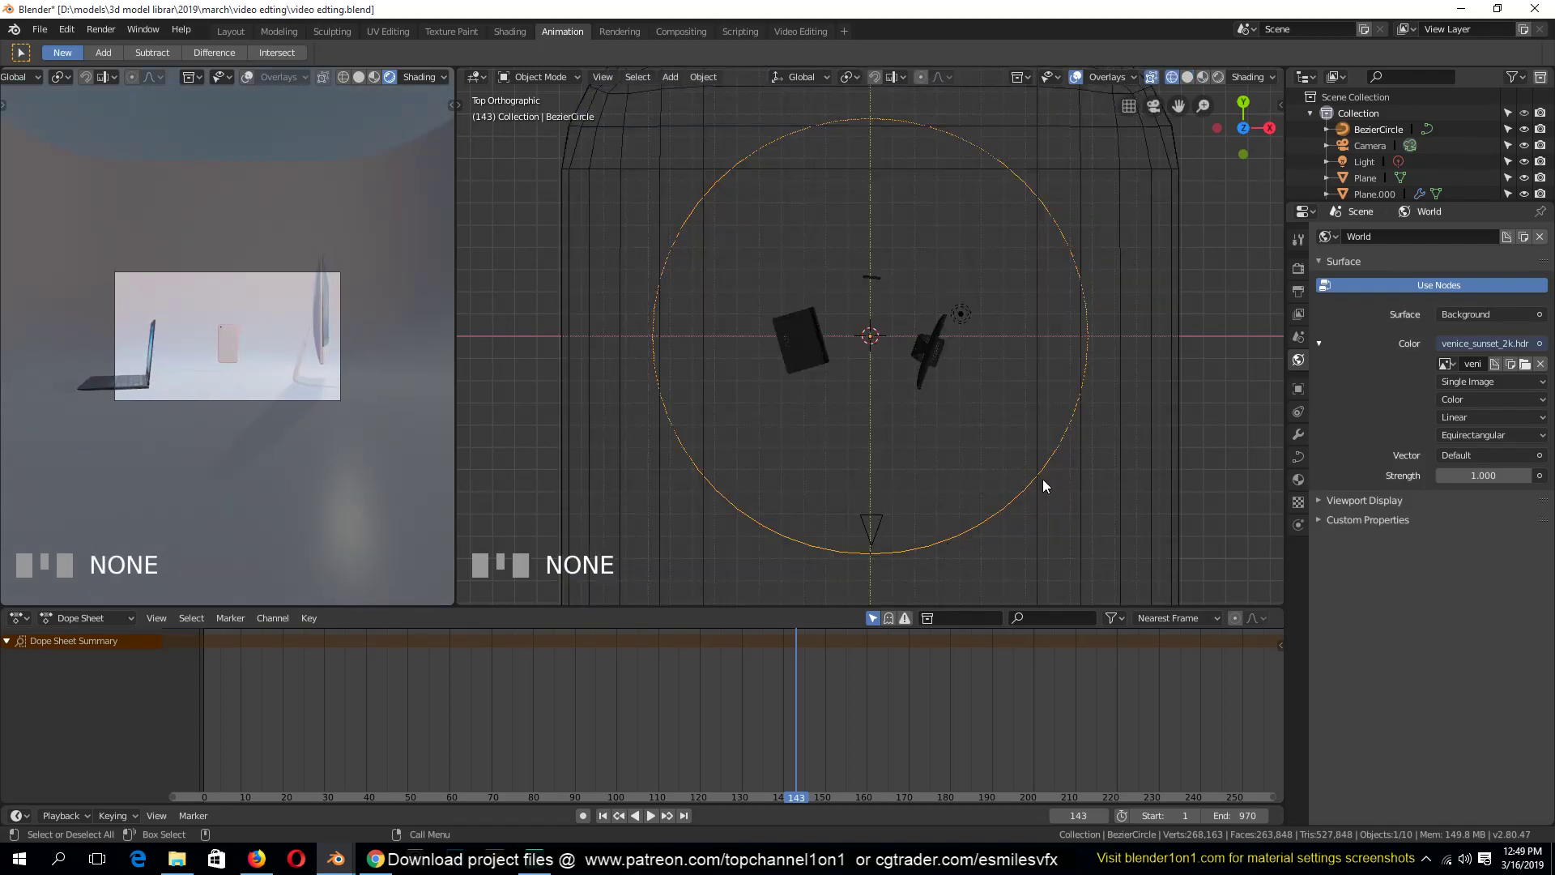
key("r")
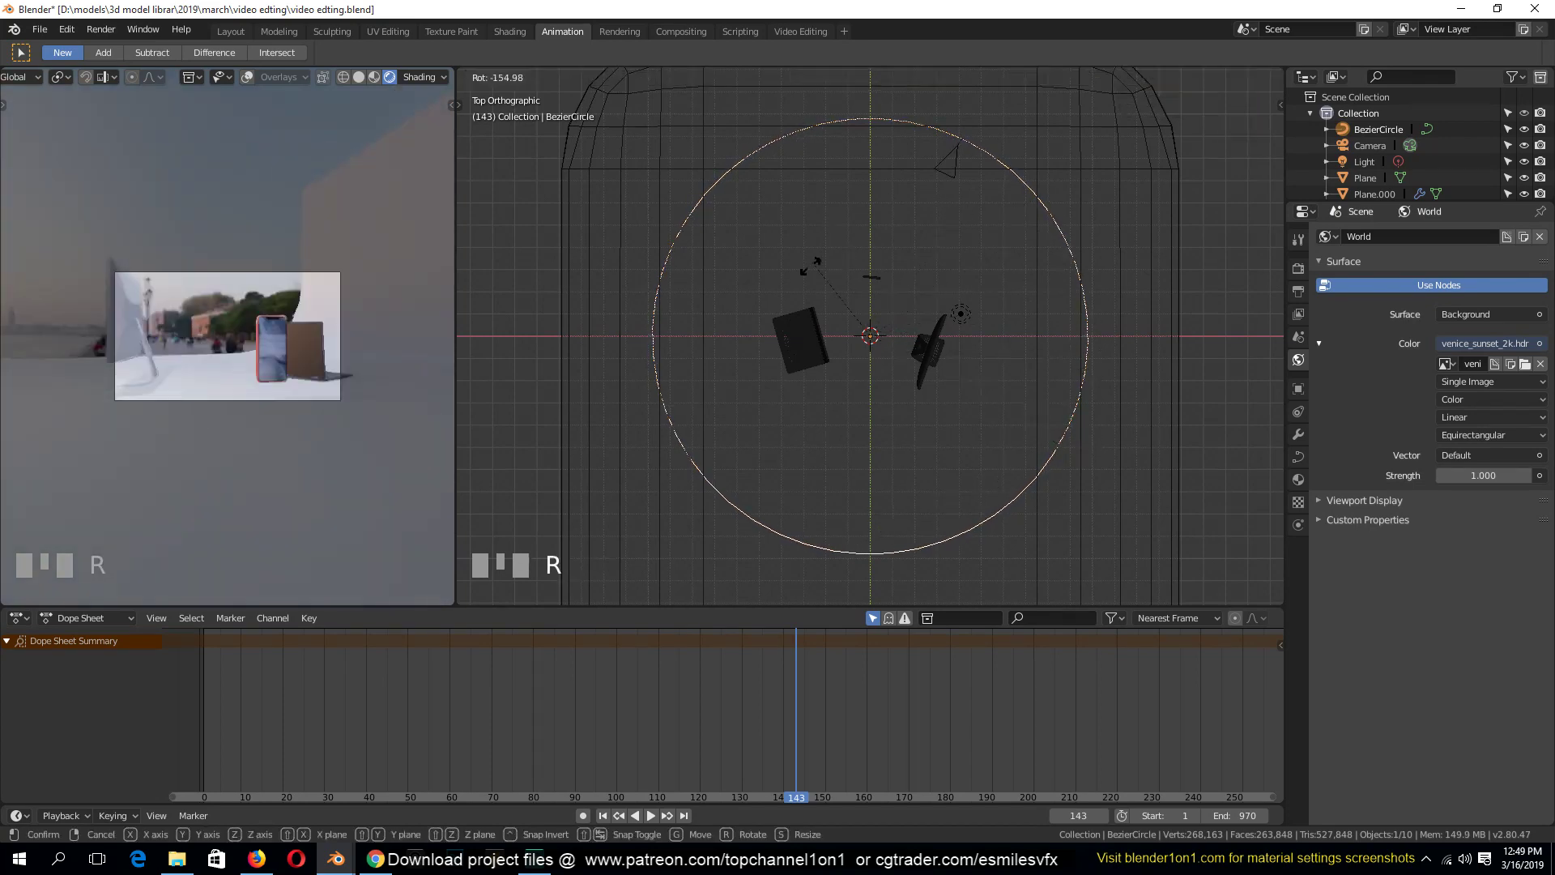
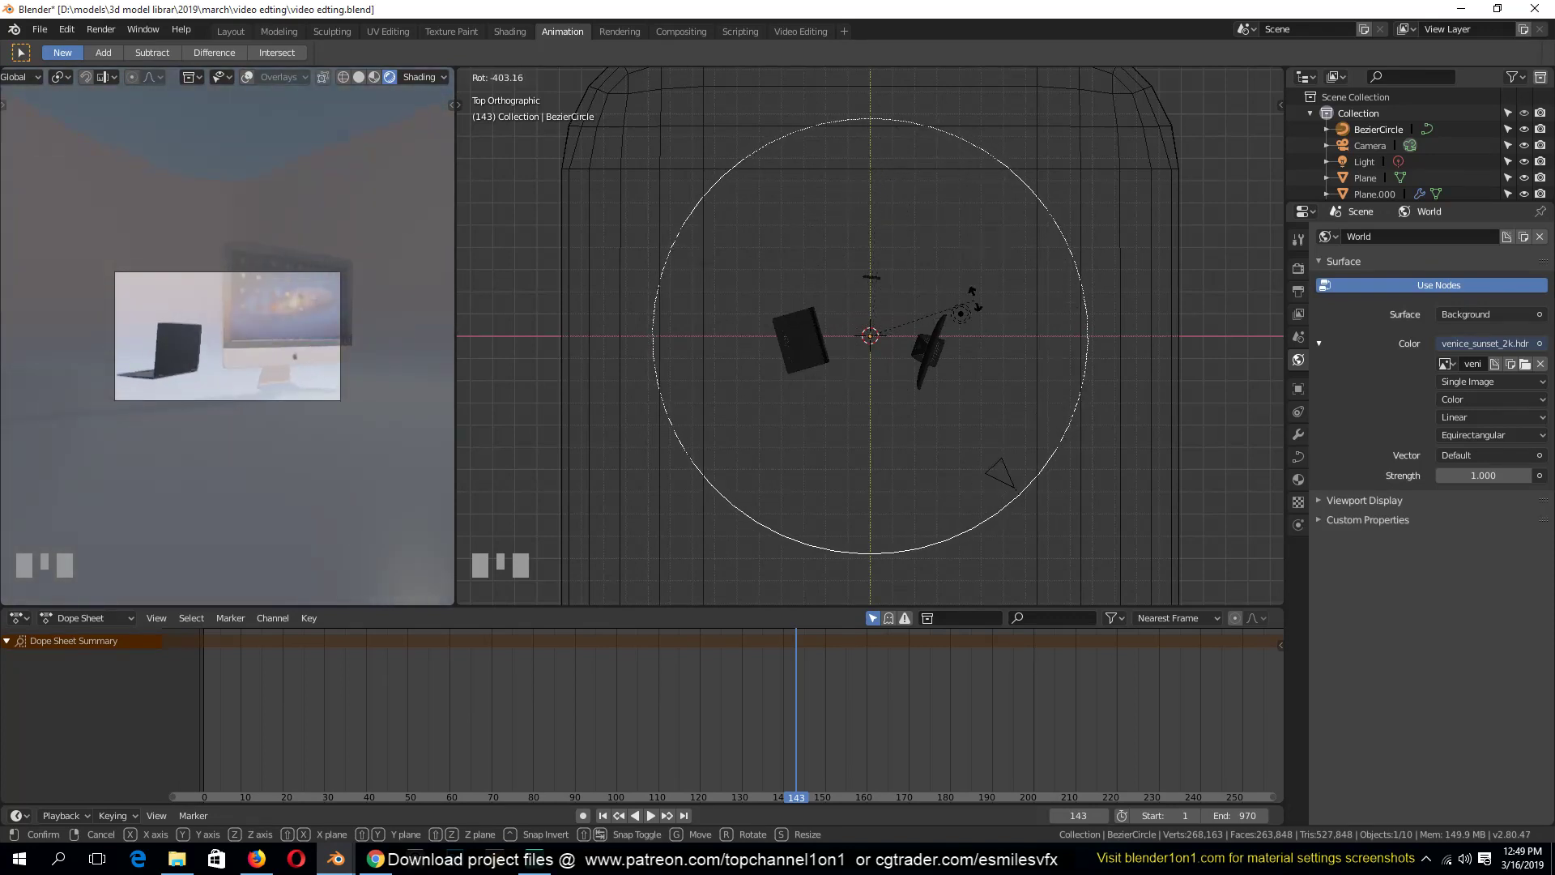
right_click(961, 319)
Select the backdrop, enter Edit Mode on it and switch the viewport to solid shading
scroll(704, 178, "down", 4)
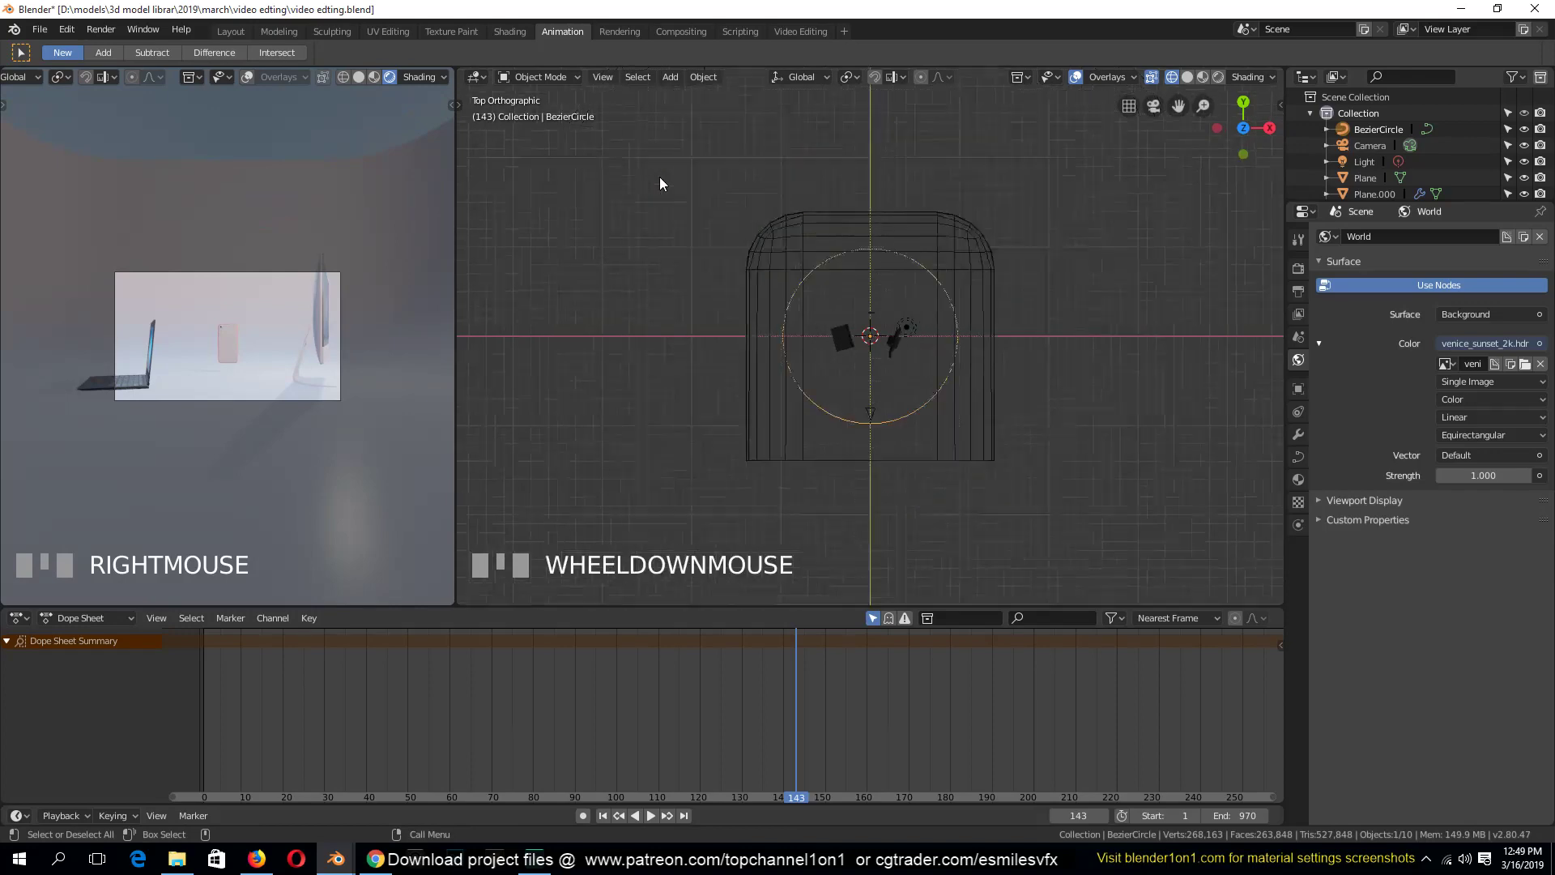
key("grave")
left_click(768, 250)
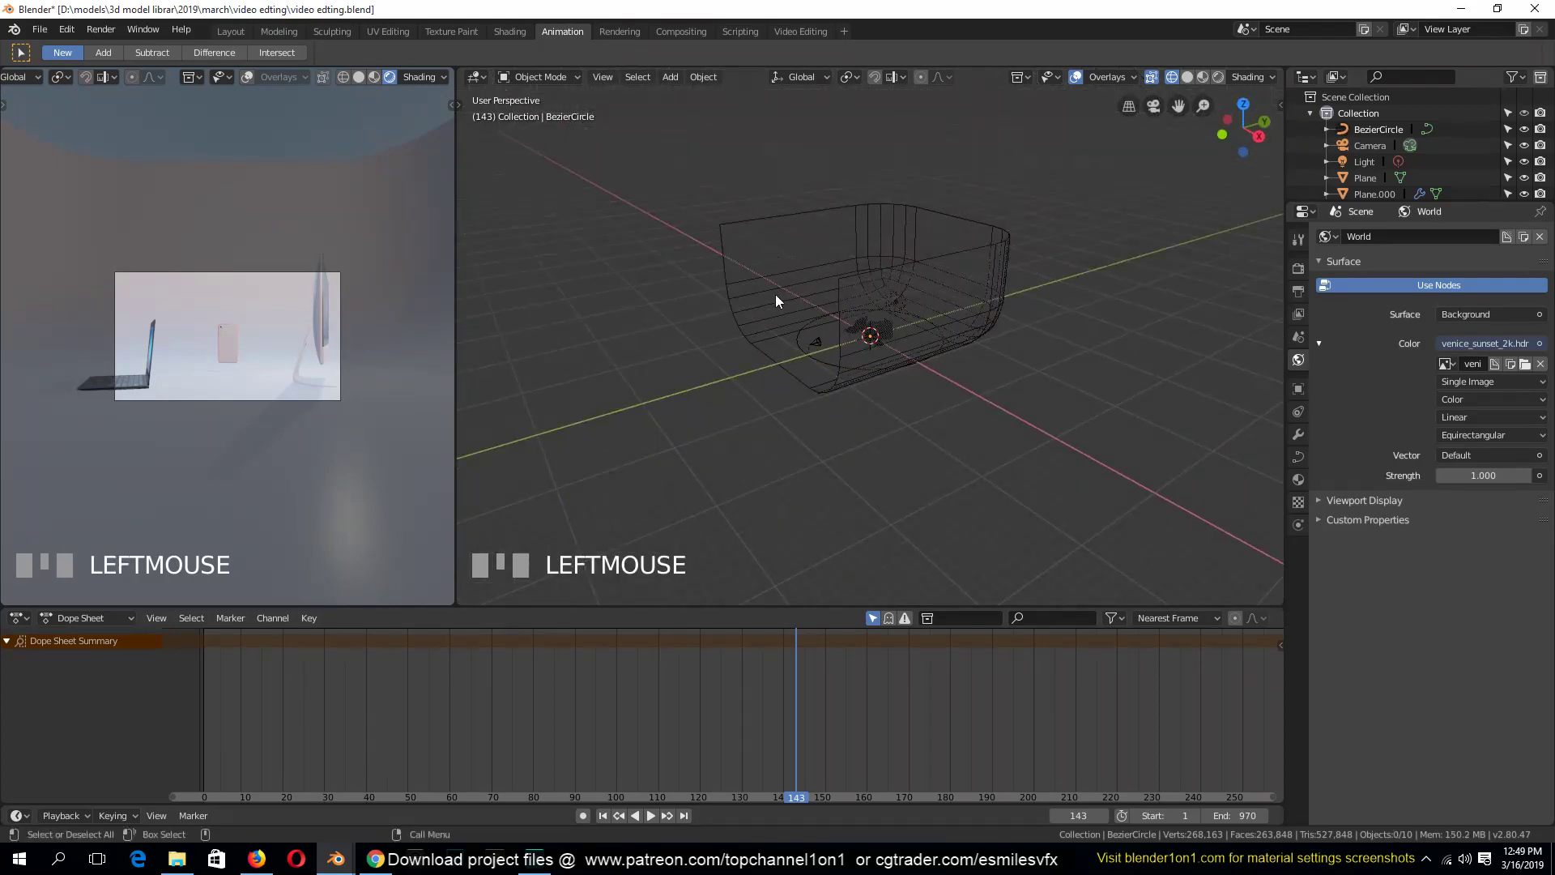
key("Tab")
key("z")
left_click(967, 338)
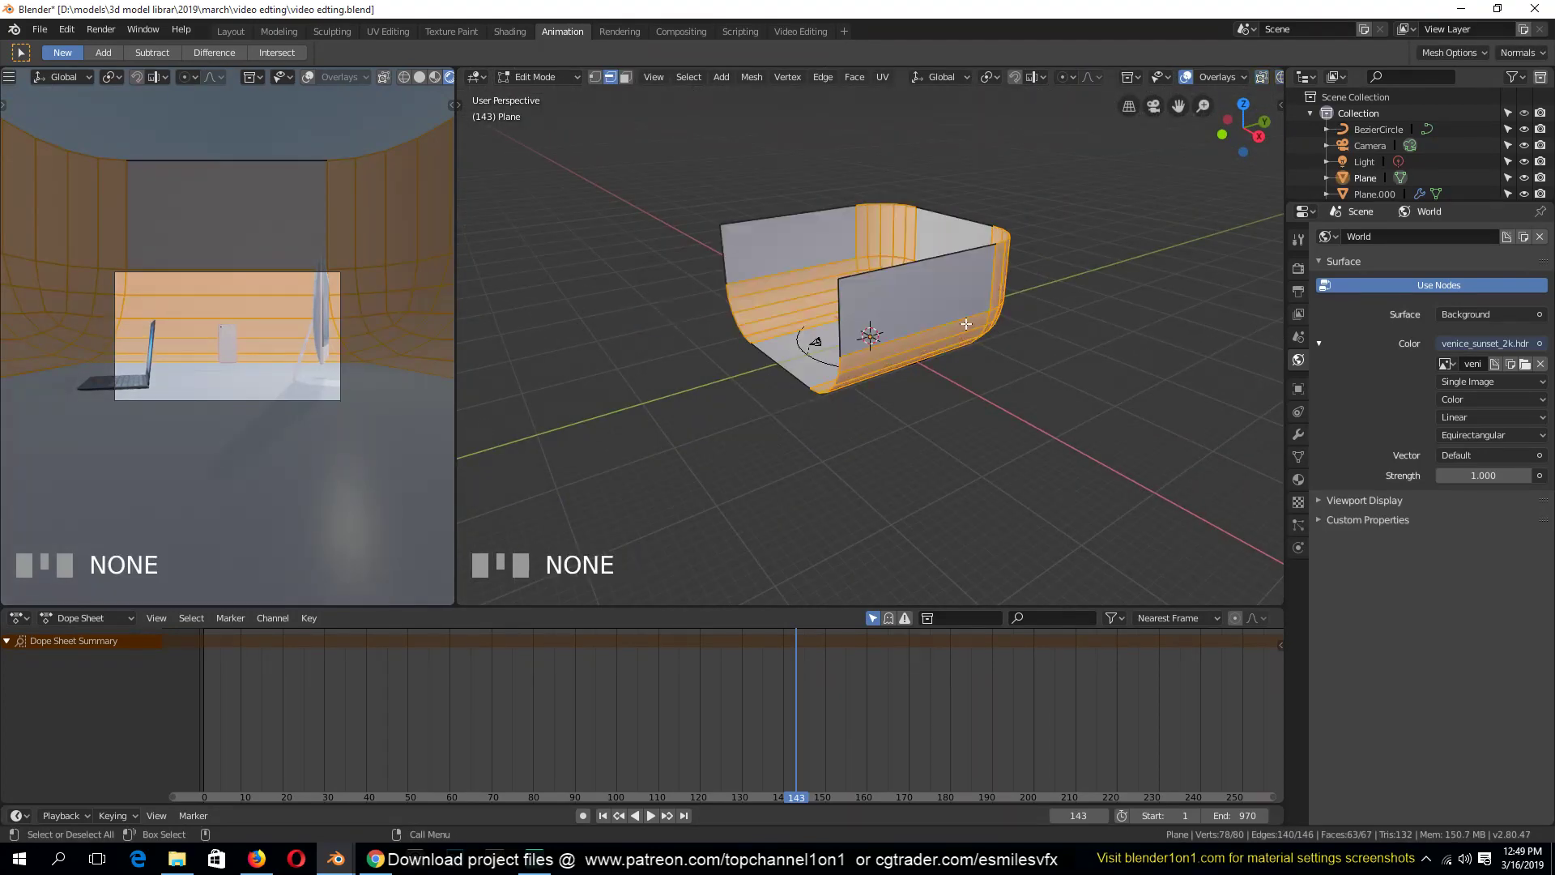
Try to fill the backdrop's entire open border loop with a single face, and undo the fill
key("3")
left_click(838, 318, "alt")
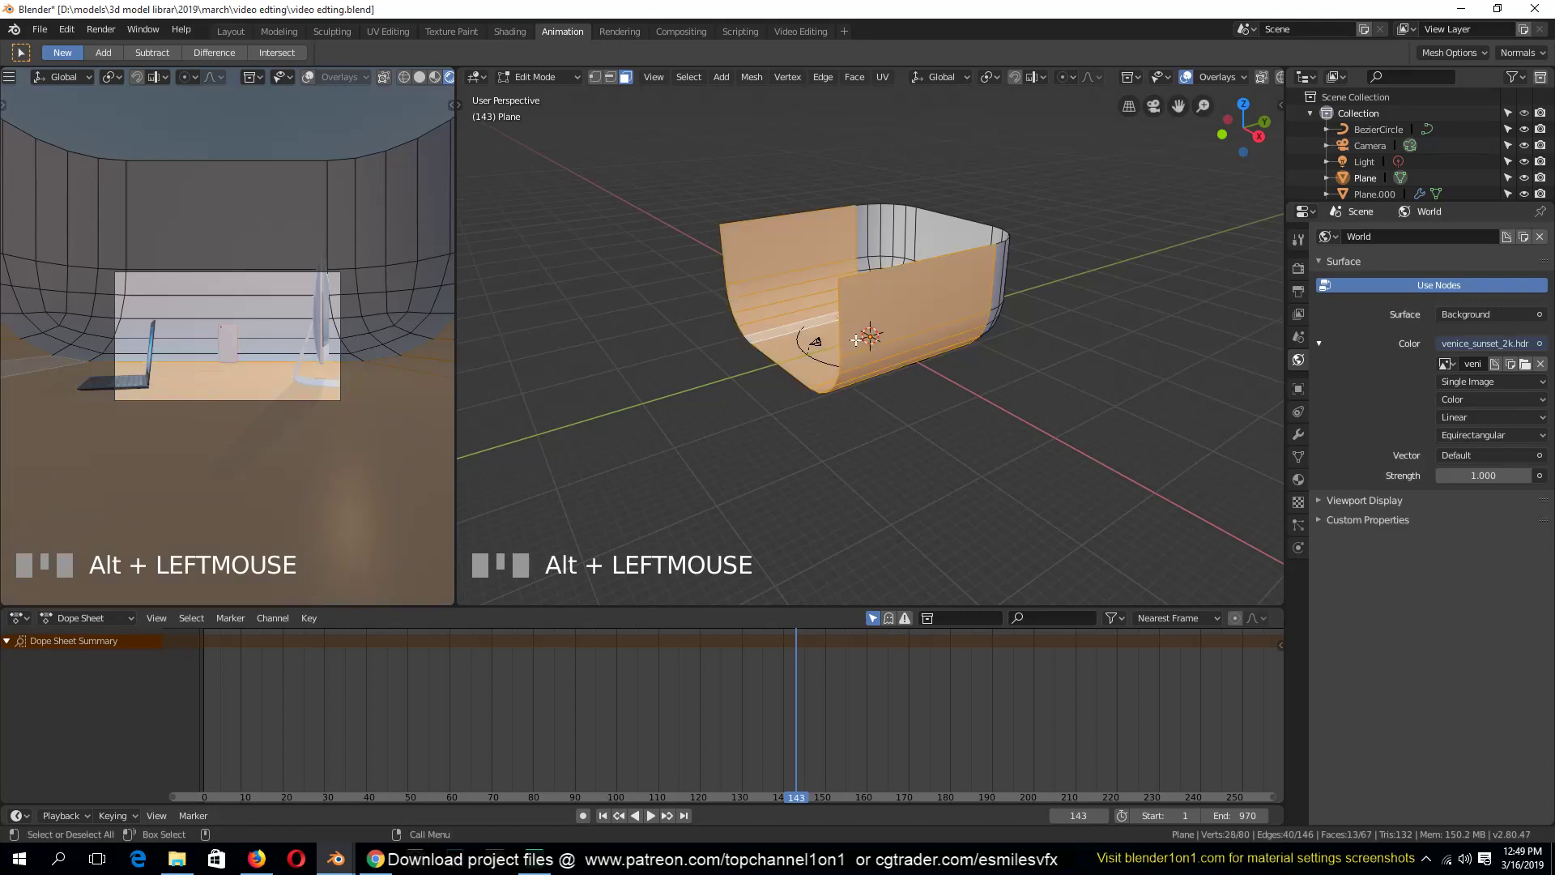
key("2")
left_click(846, 329, "alt")
key("f")
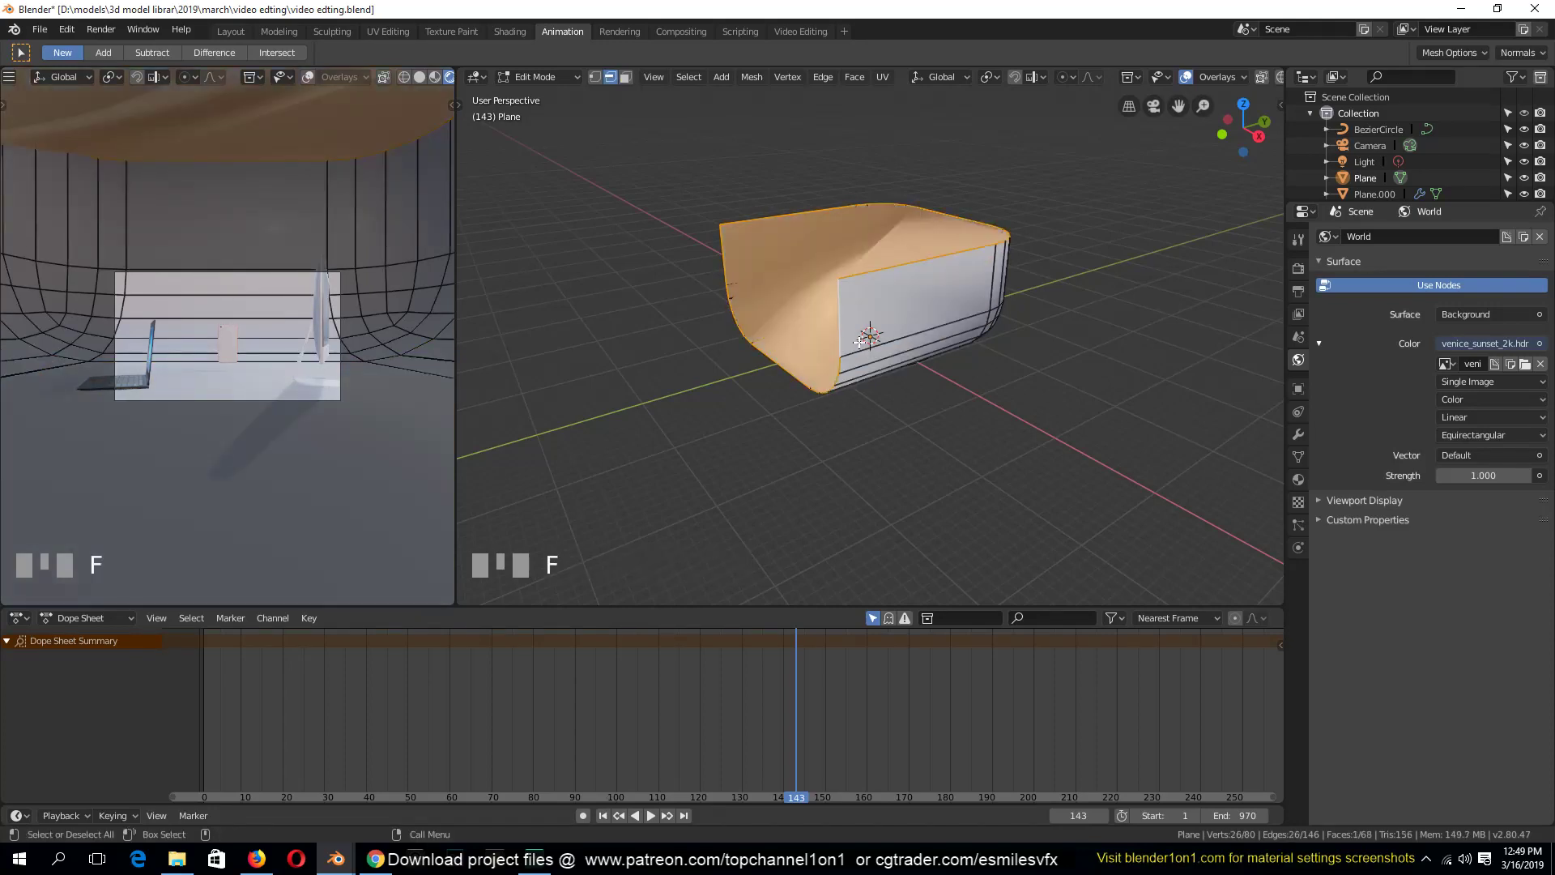
key("grave")
key("ctrl+z")
Fill the backdrop's open front with a face spanning its U-shaped border edges and move that face slightly outward
key("grave")
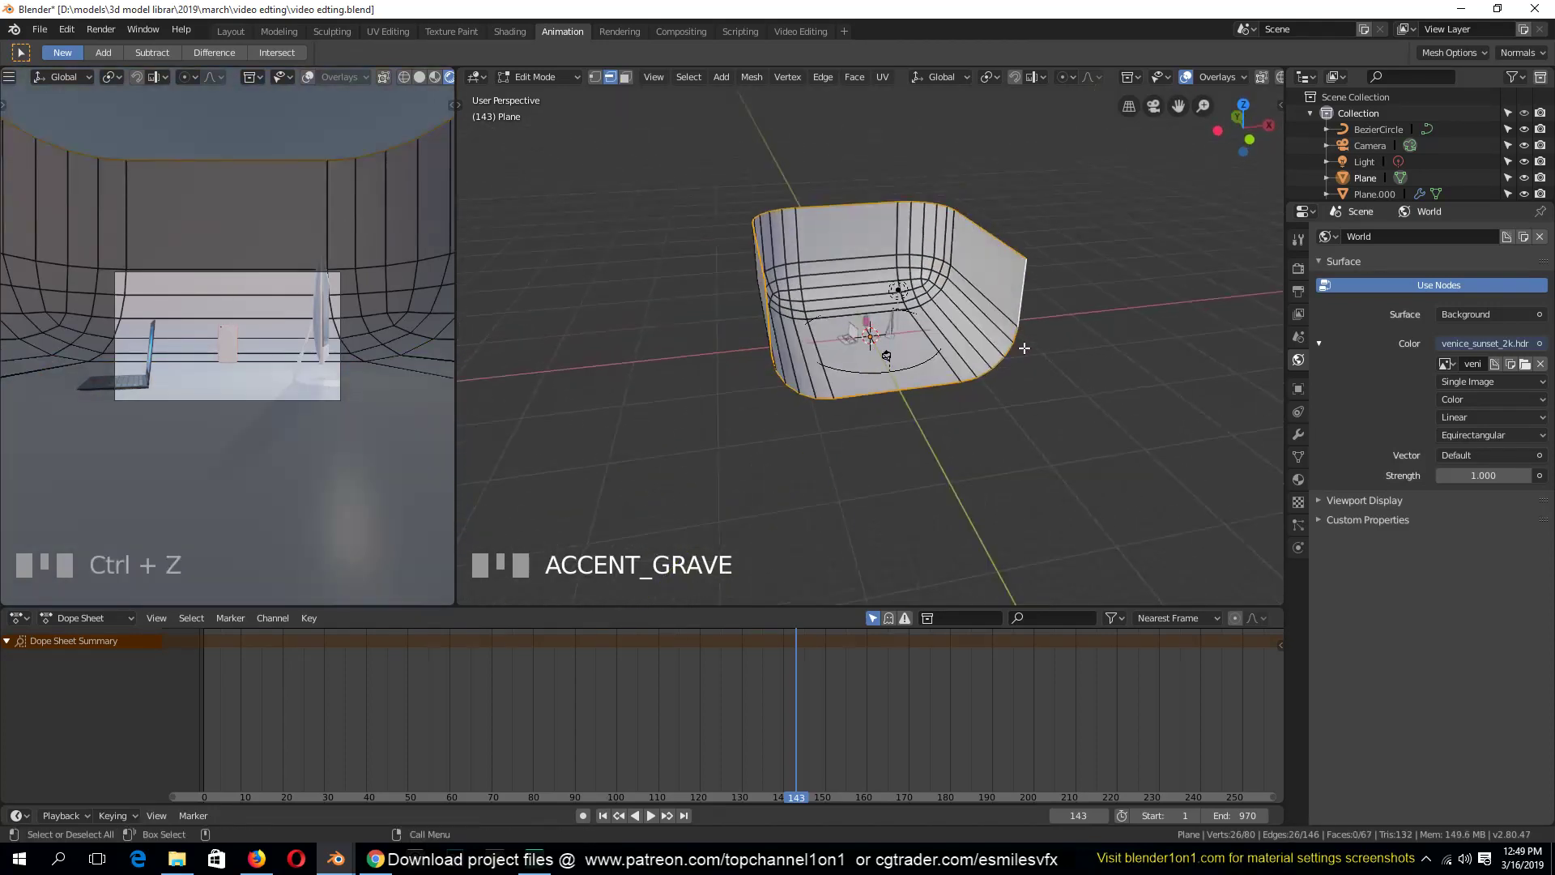
key("grave")
left_click(1018, 313)
left_click(1035, 269, "ctrl")
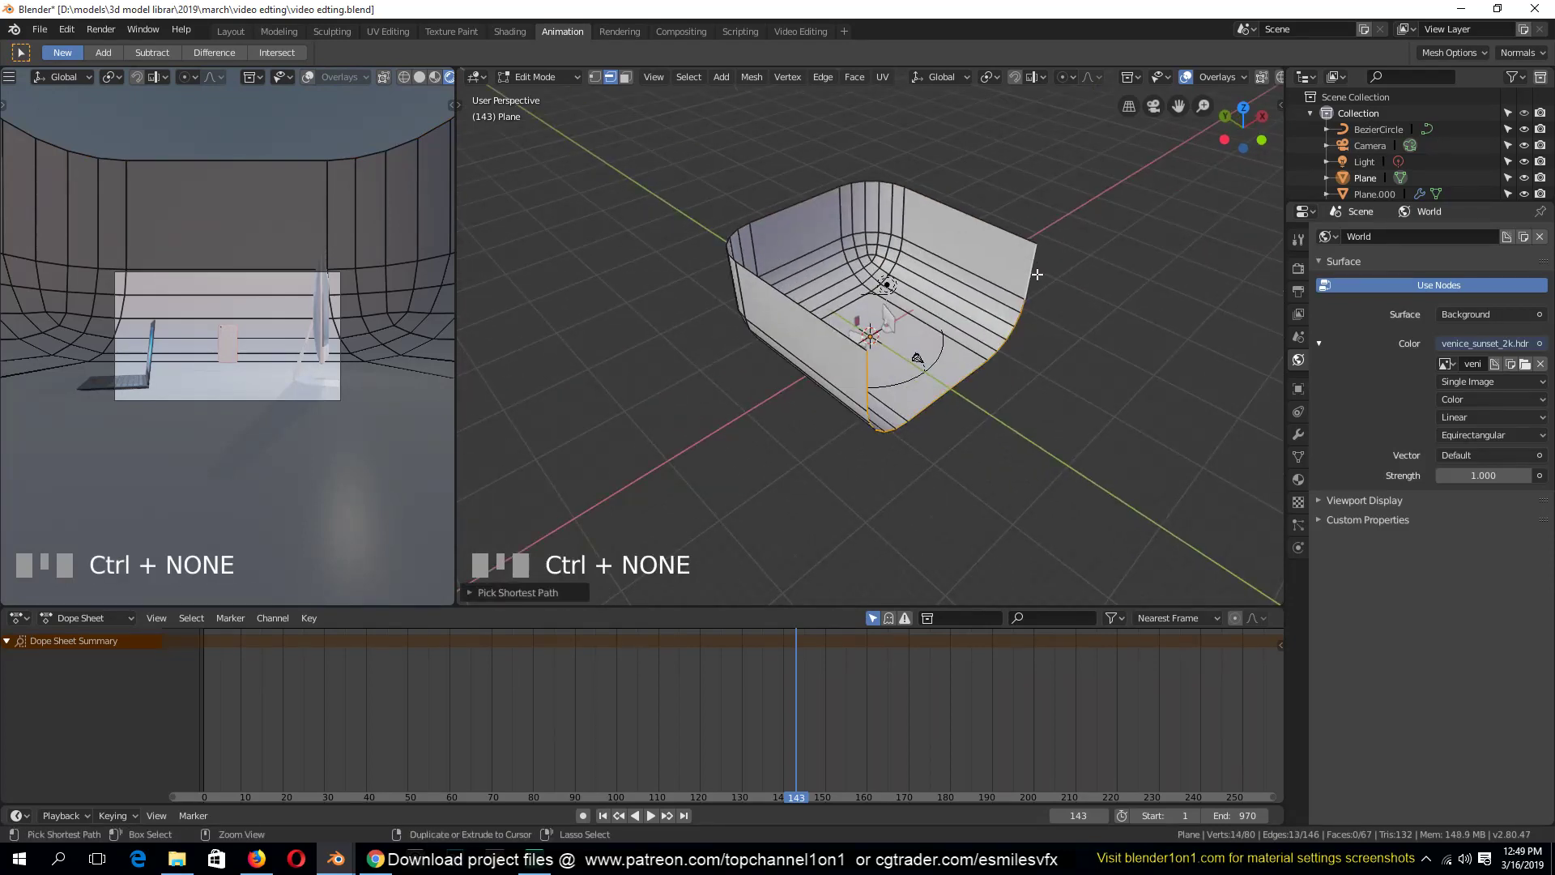
key("ctrl+e")
key("grave")
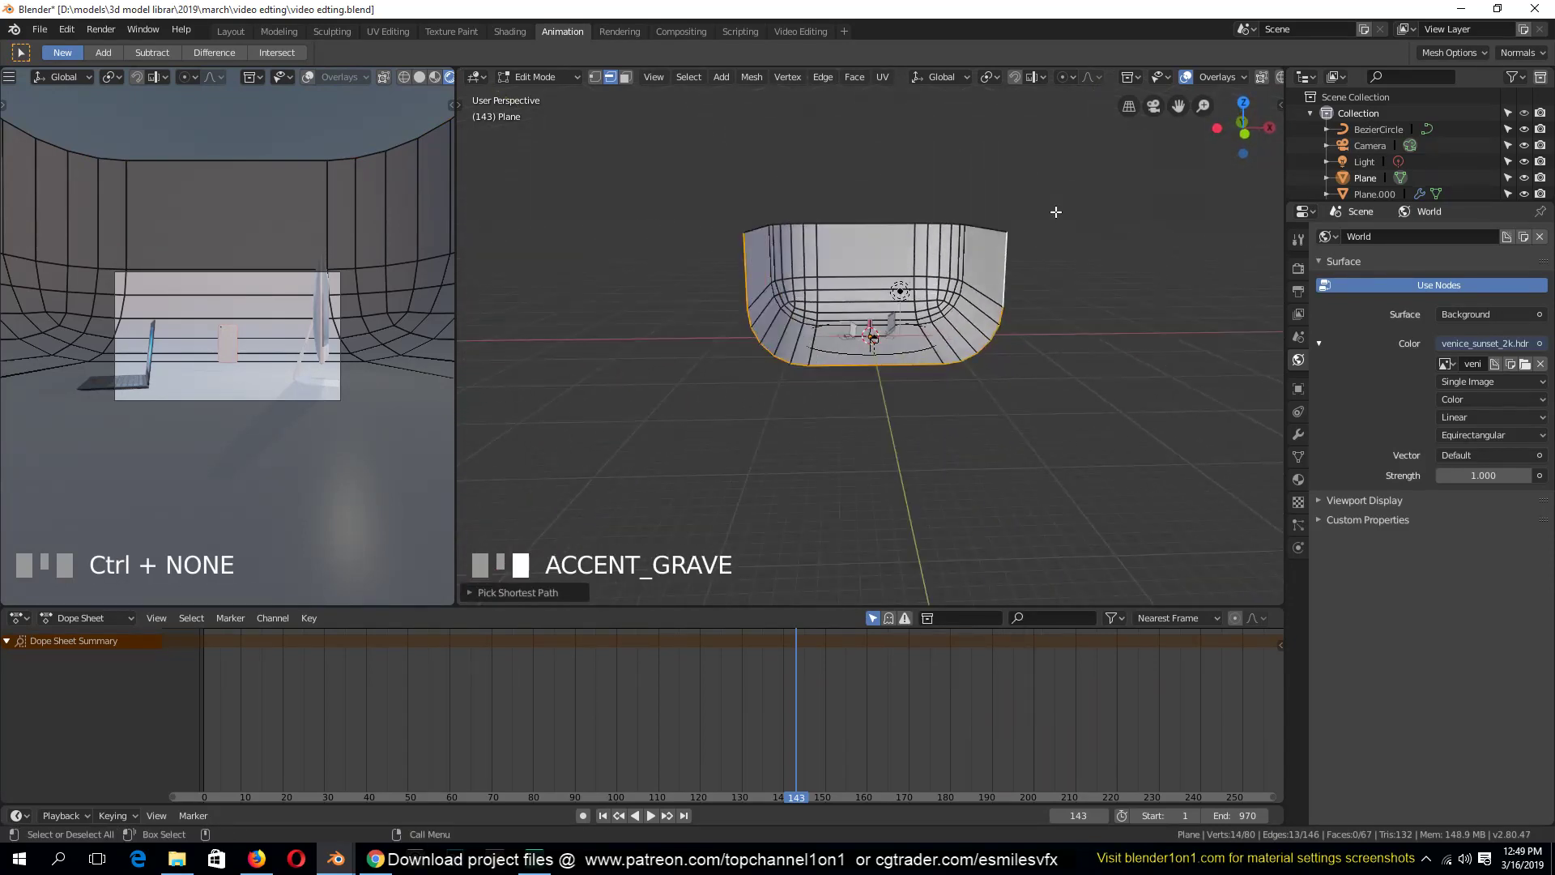
key("f")
key("grave")
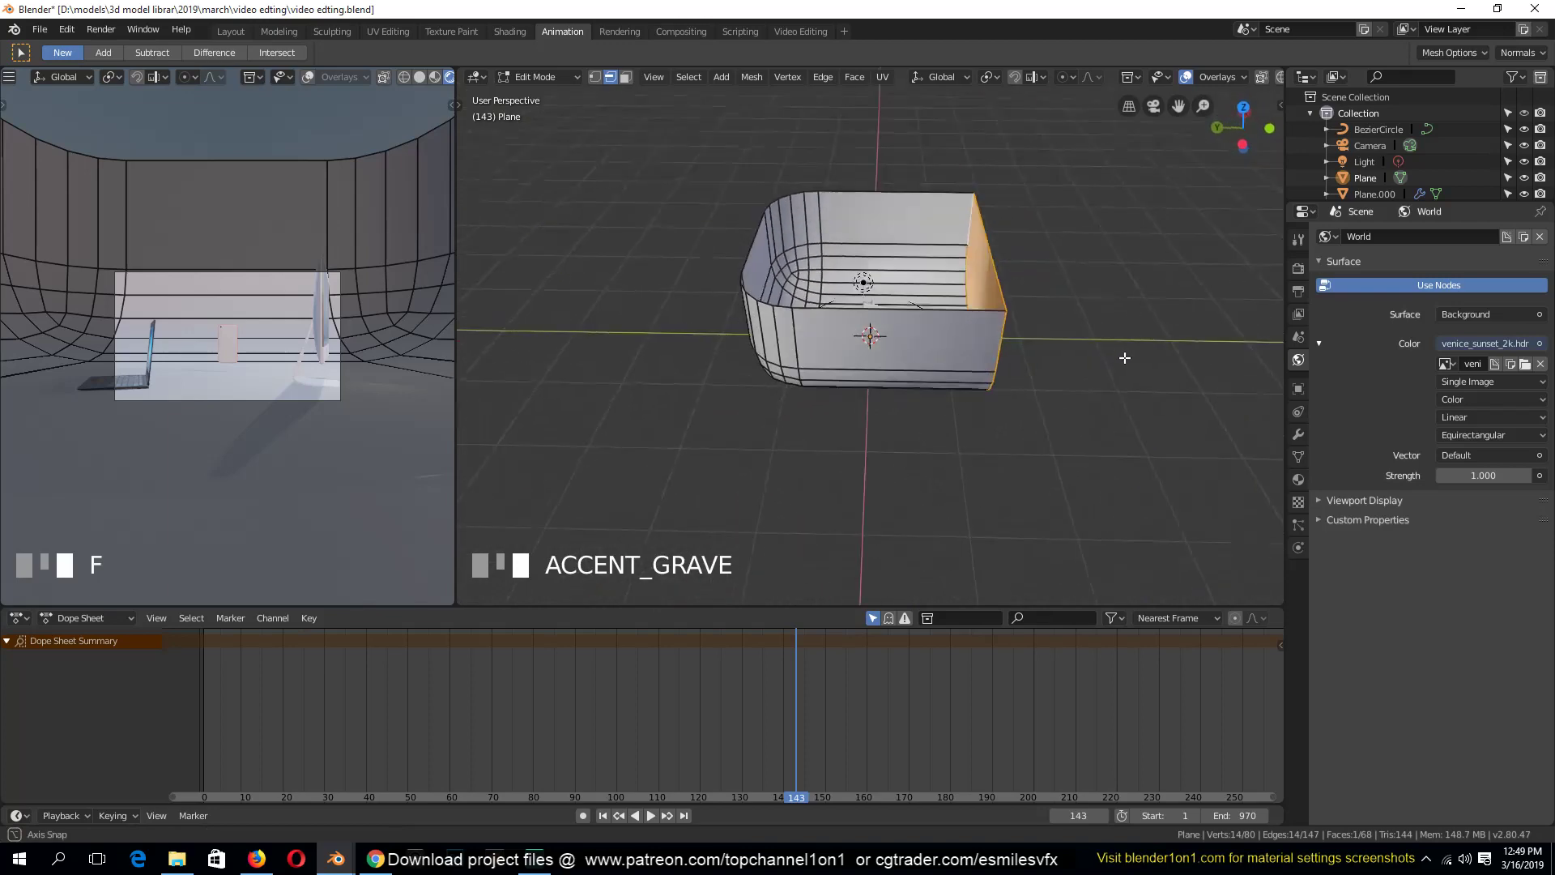
key("g")
left_click(1150, 388)
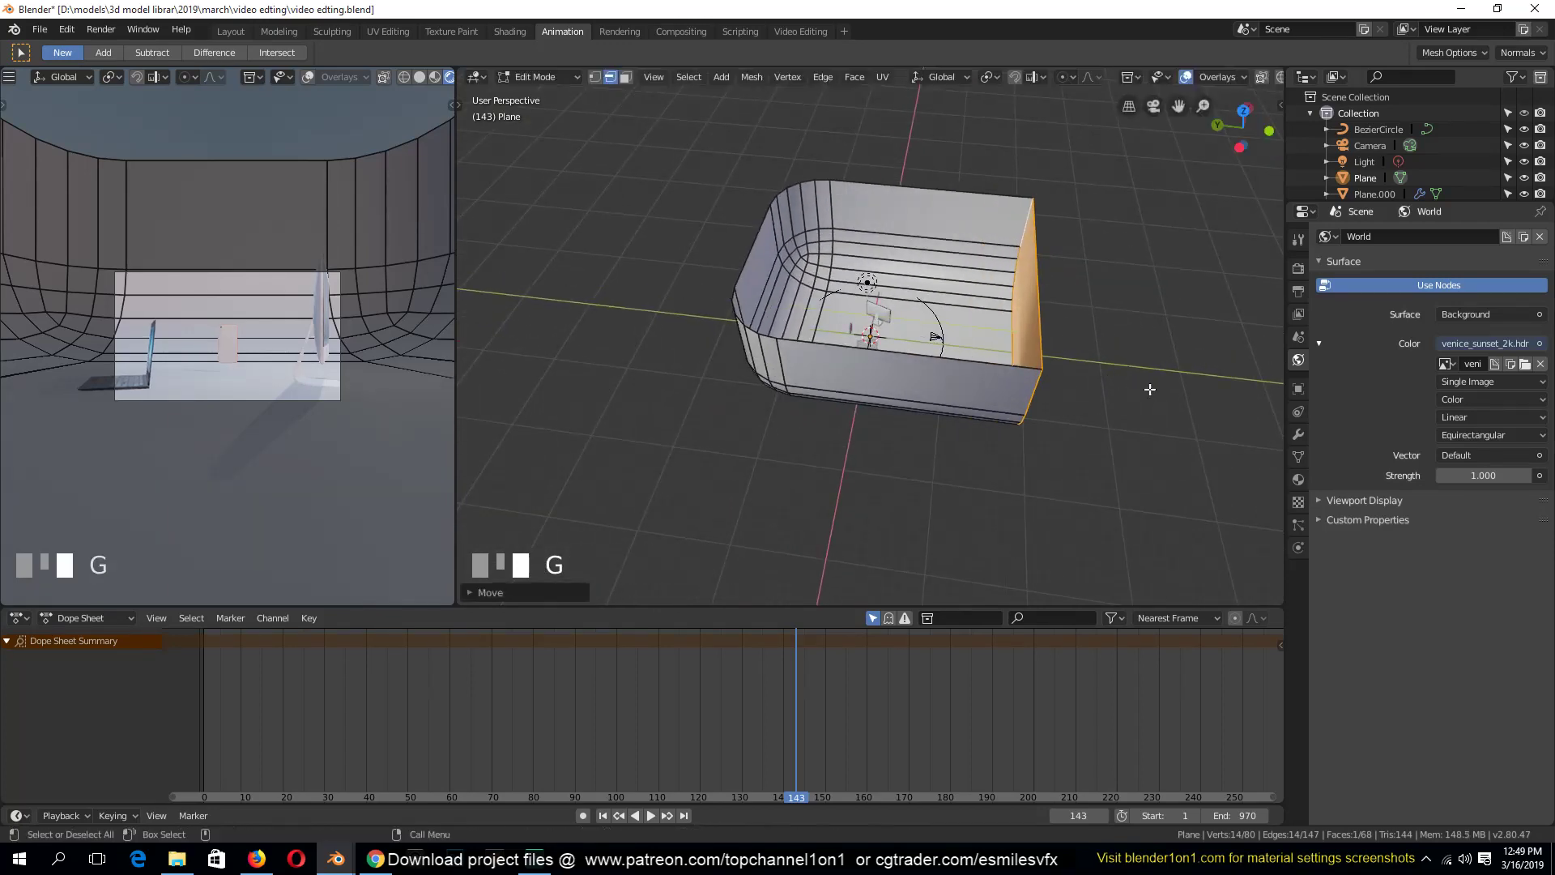
Bevel the new front wall's border edges with 5 segments and return to Object Mode
key("ctrl+b")
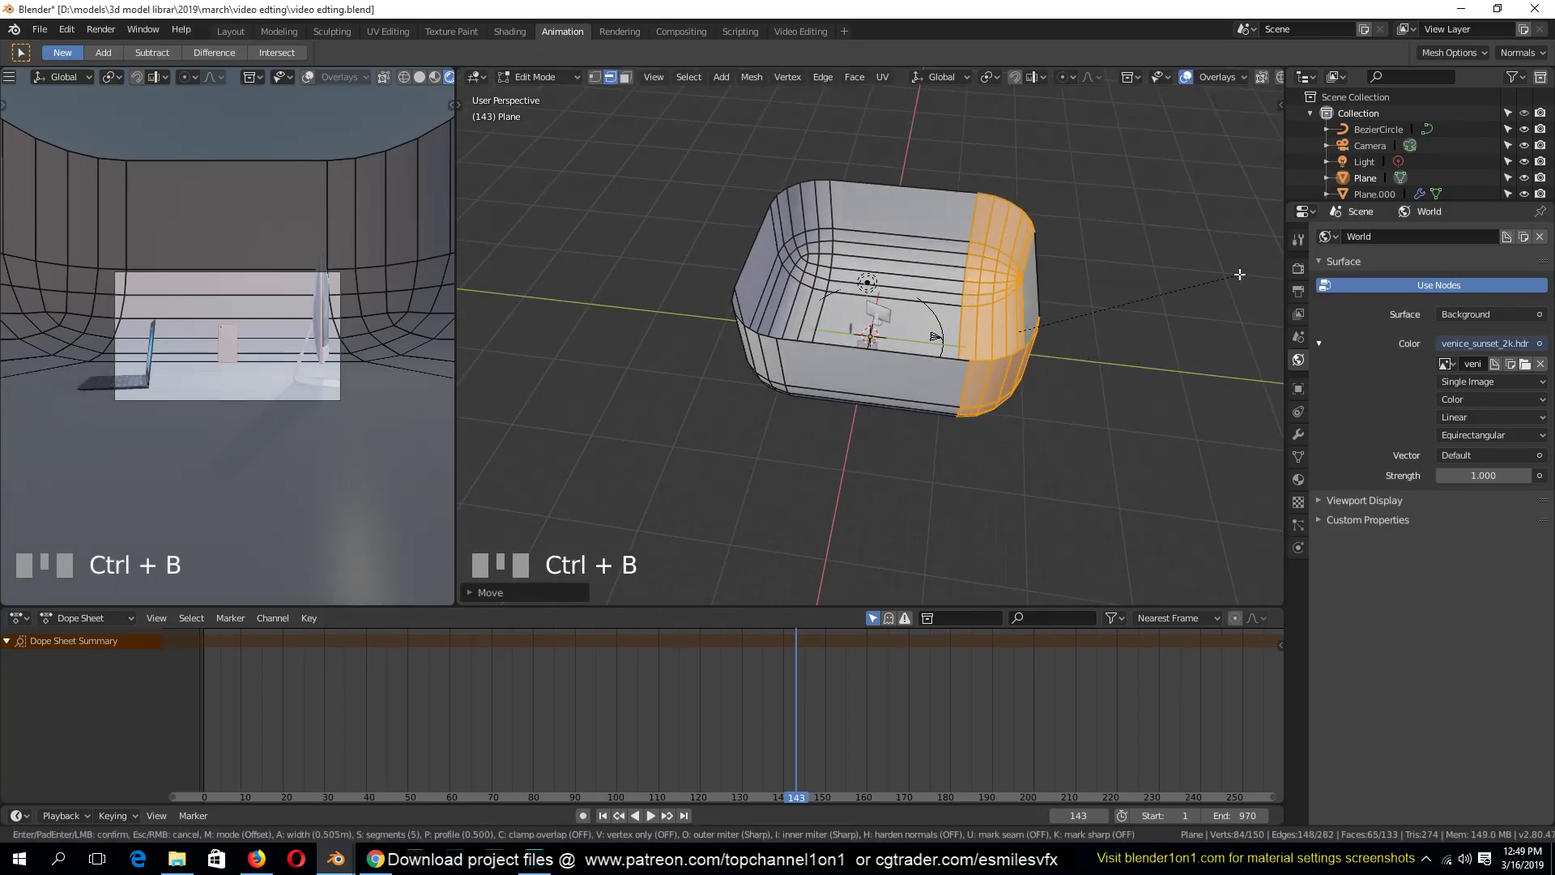
left_click(1225, 288)
key("Tab")
Recalculate the normals of the whole backdrop mesh toward the outside
key("grave")
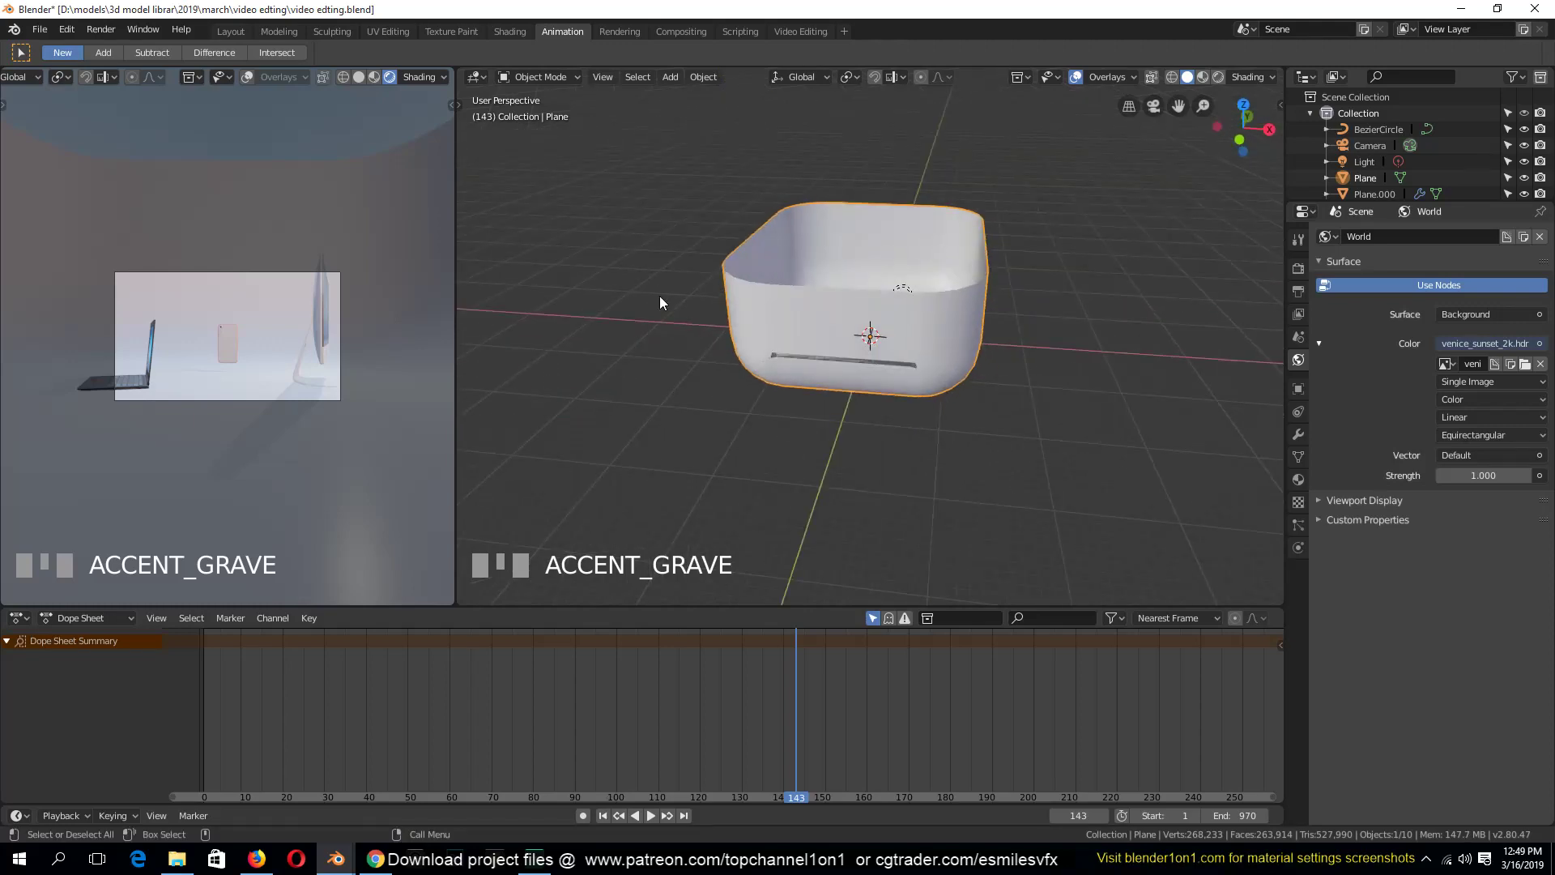
key("KP_0")
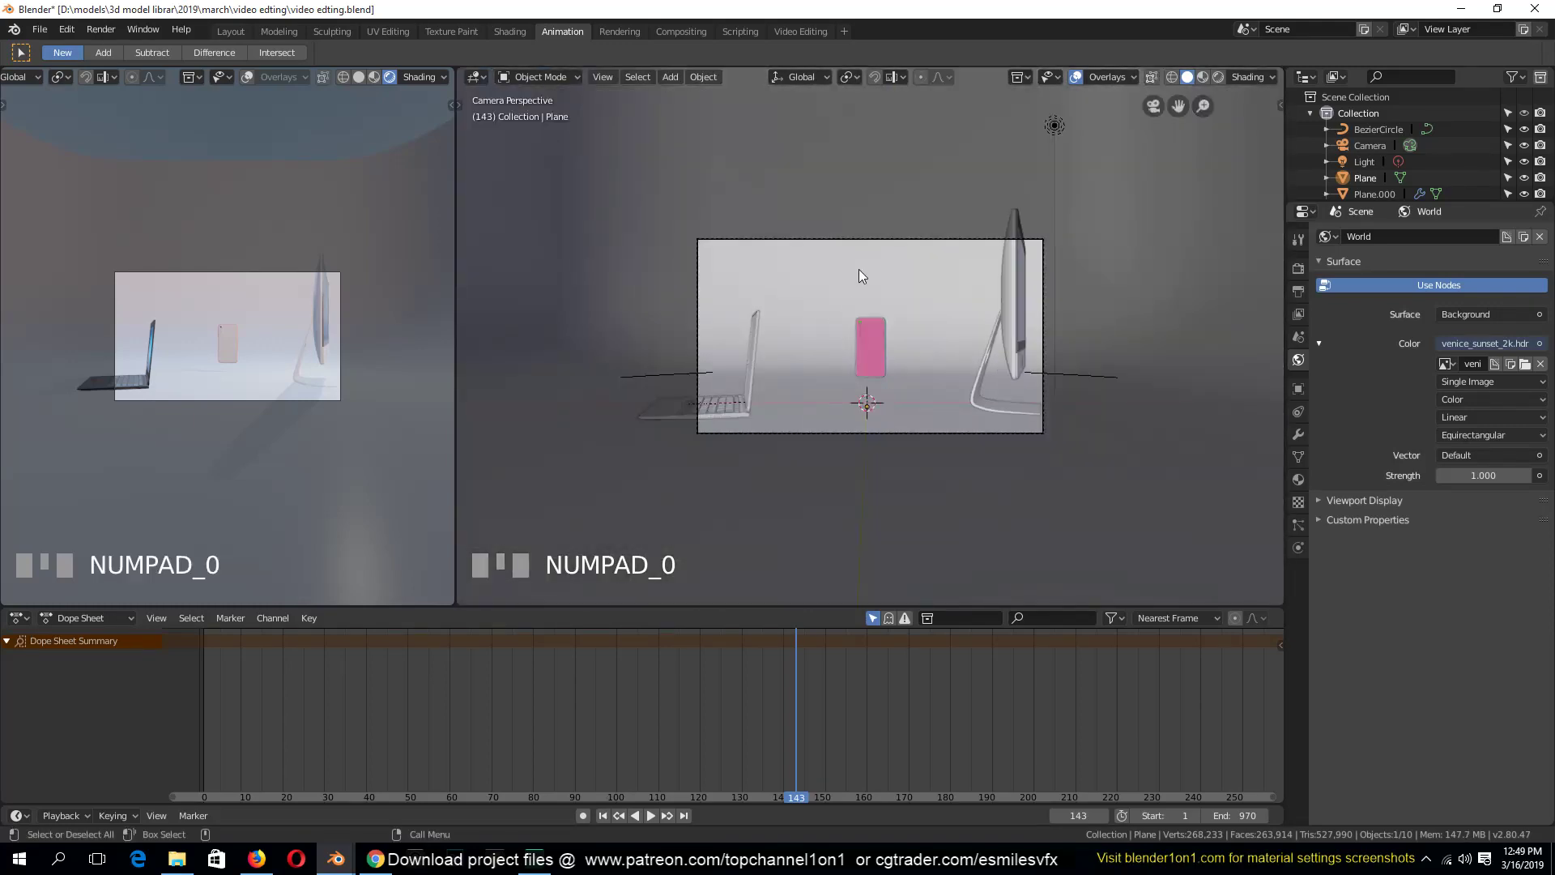
scroll(861, 269, "down", 2)
key("KP_7")
scroll(869, 270, "down", 3)
key("grave")
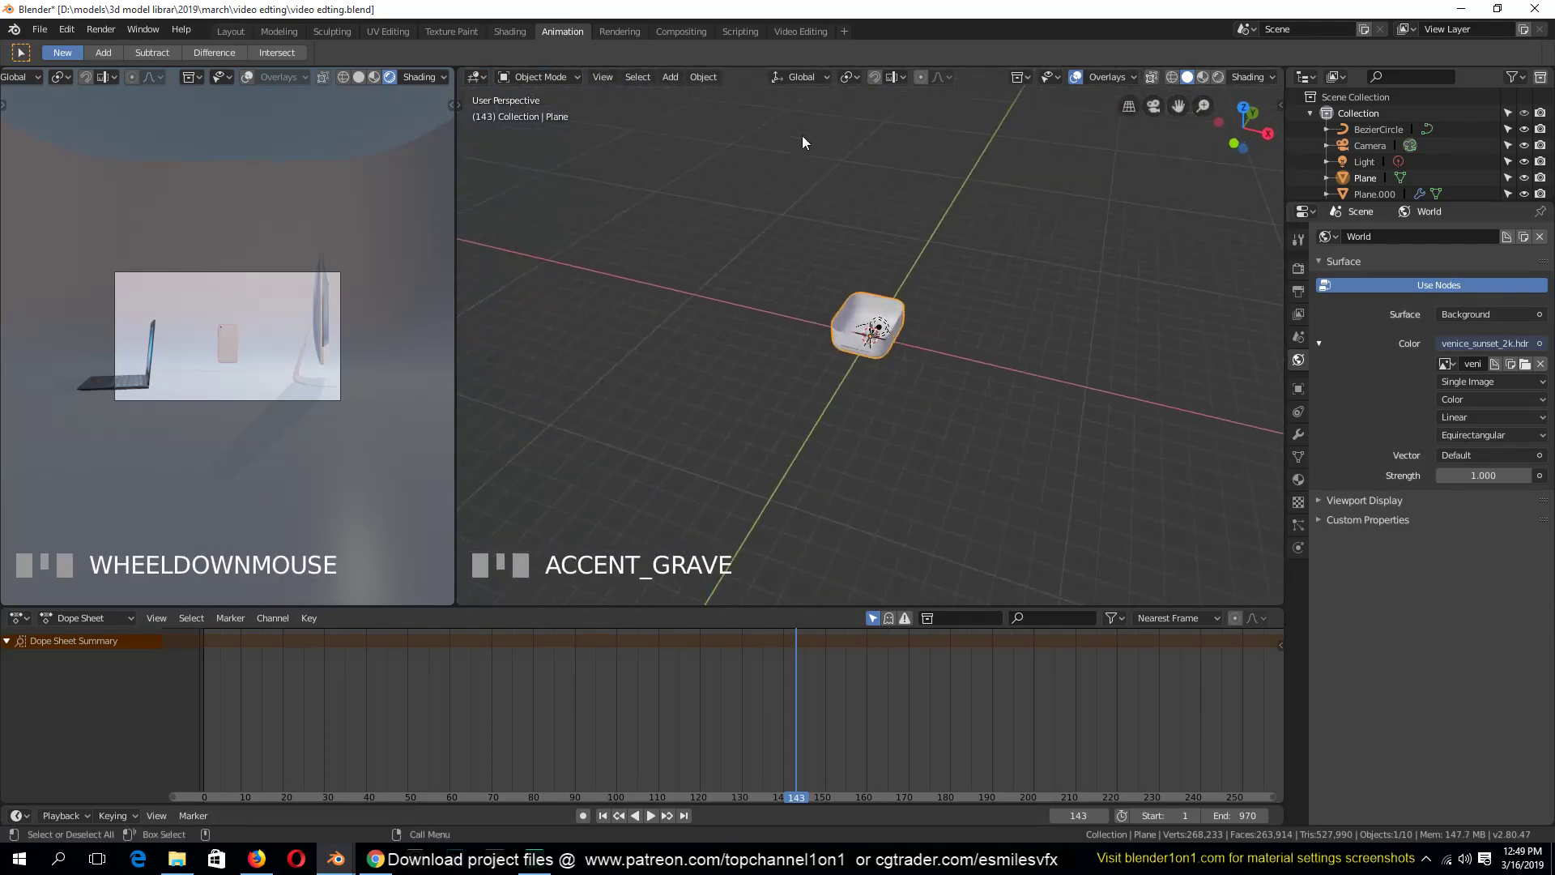
scroll(803, 141, "up", 6)
key("Tab")
key("a")
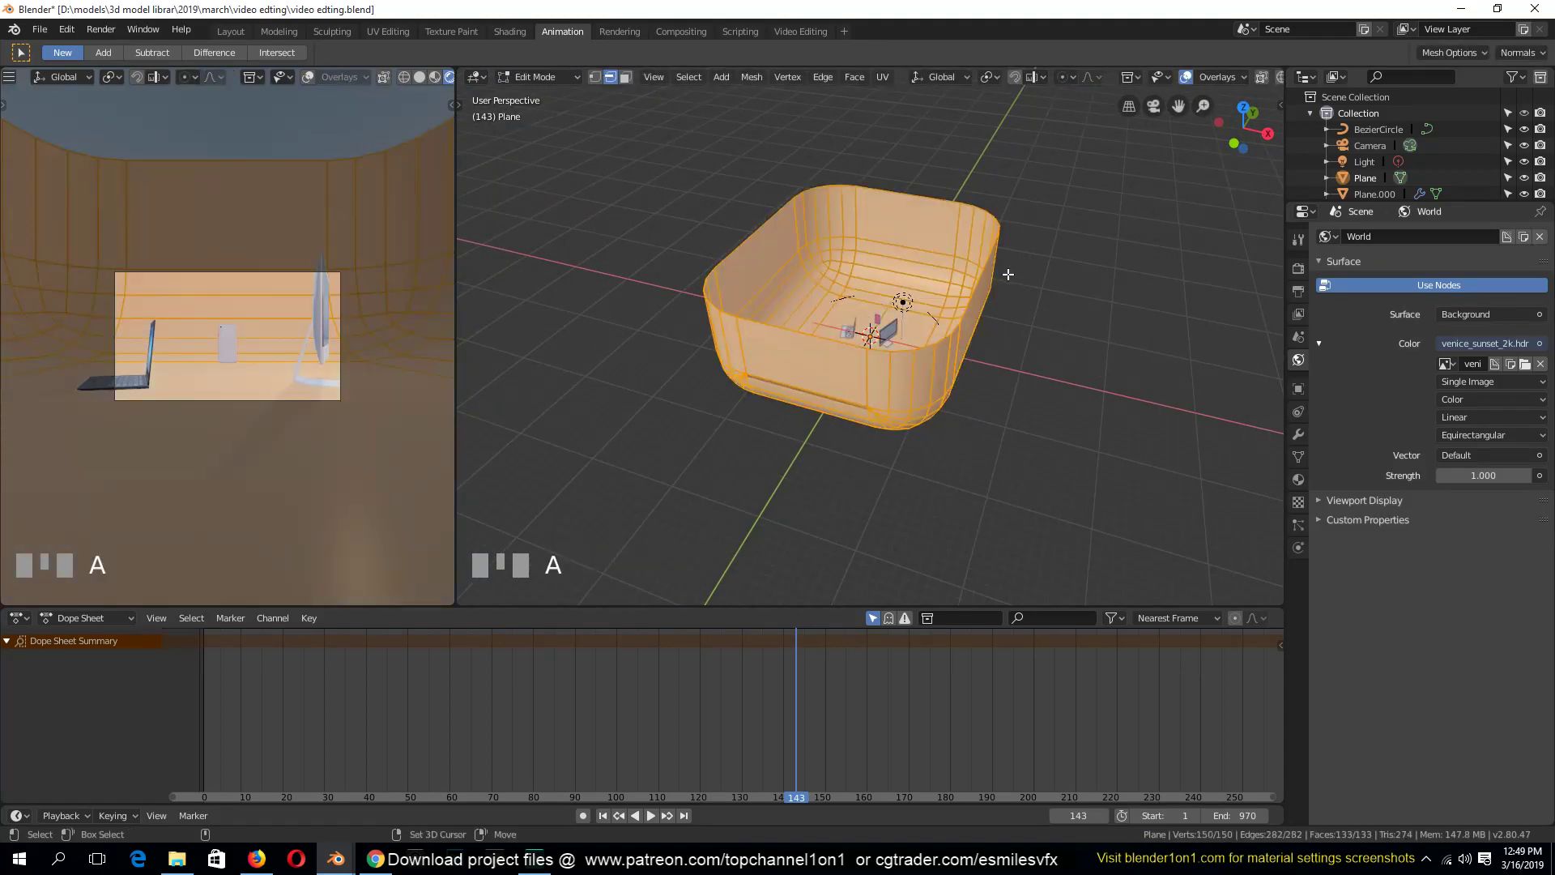
key("shift+n")
key("Tab")
Enable backface culling in the shading options of the viewport showing the rendered camera view
scroll(342, 162, "up", 1)
scroll(371, 128, "down", 4)
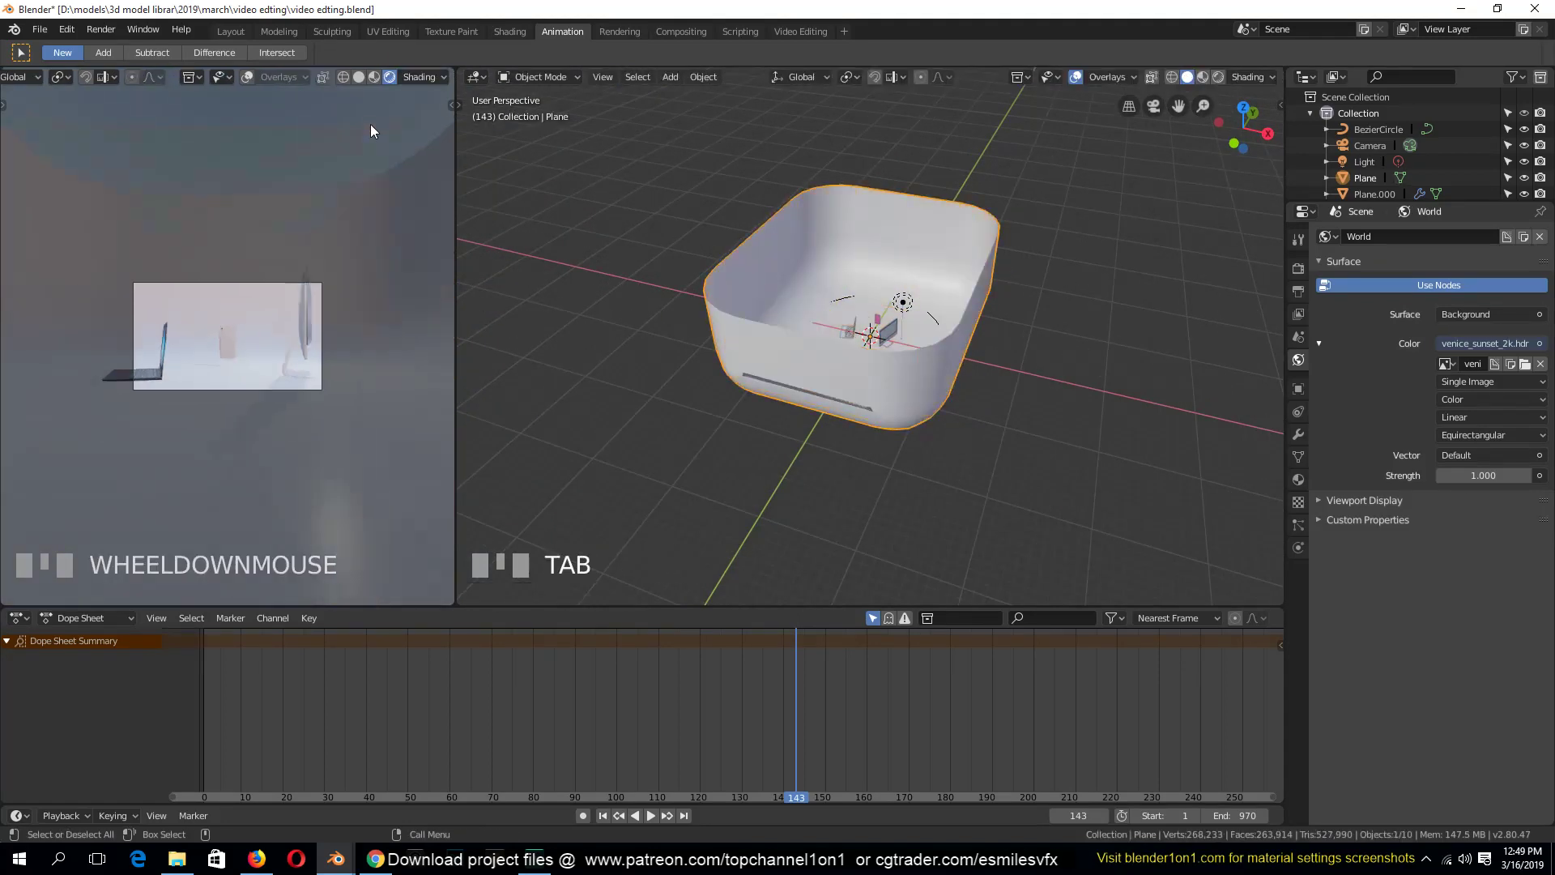
key("n")
key("n")
left_click(418, 77)
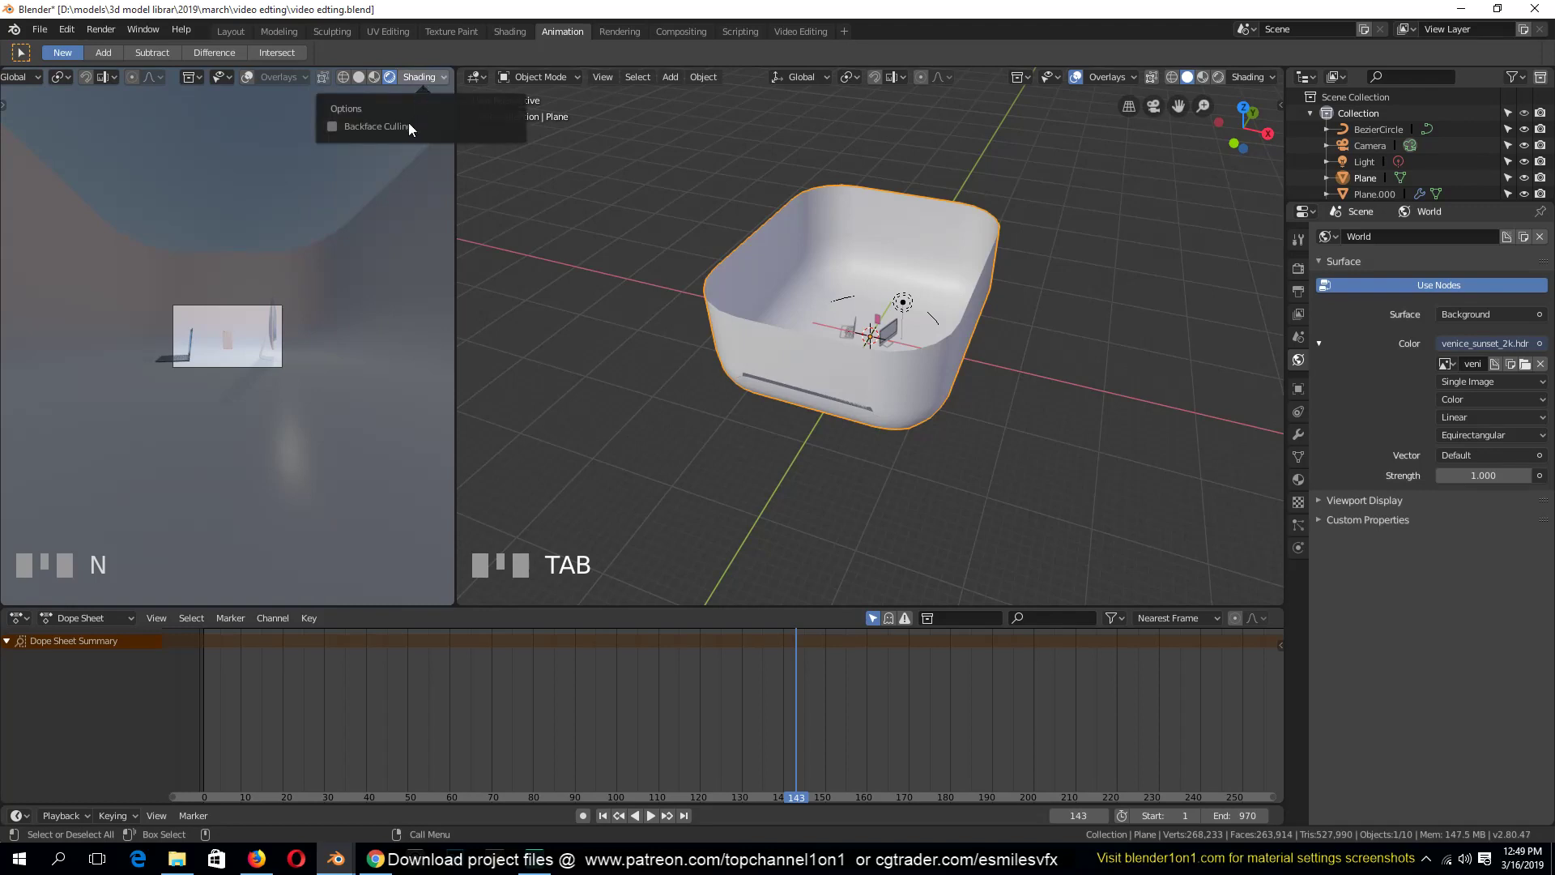
left_click(350, 126)
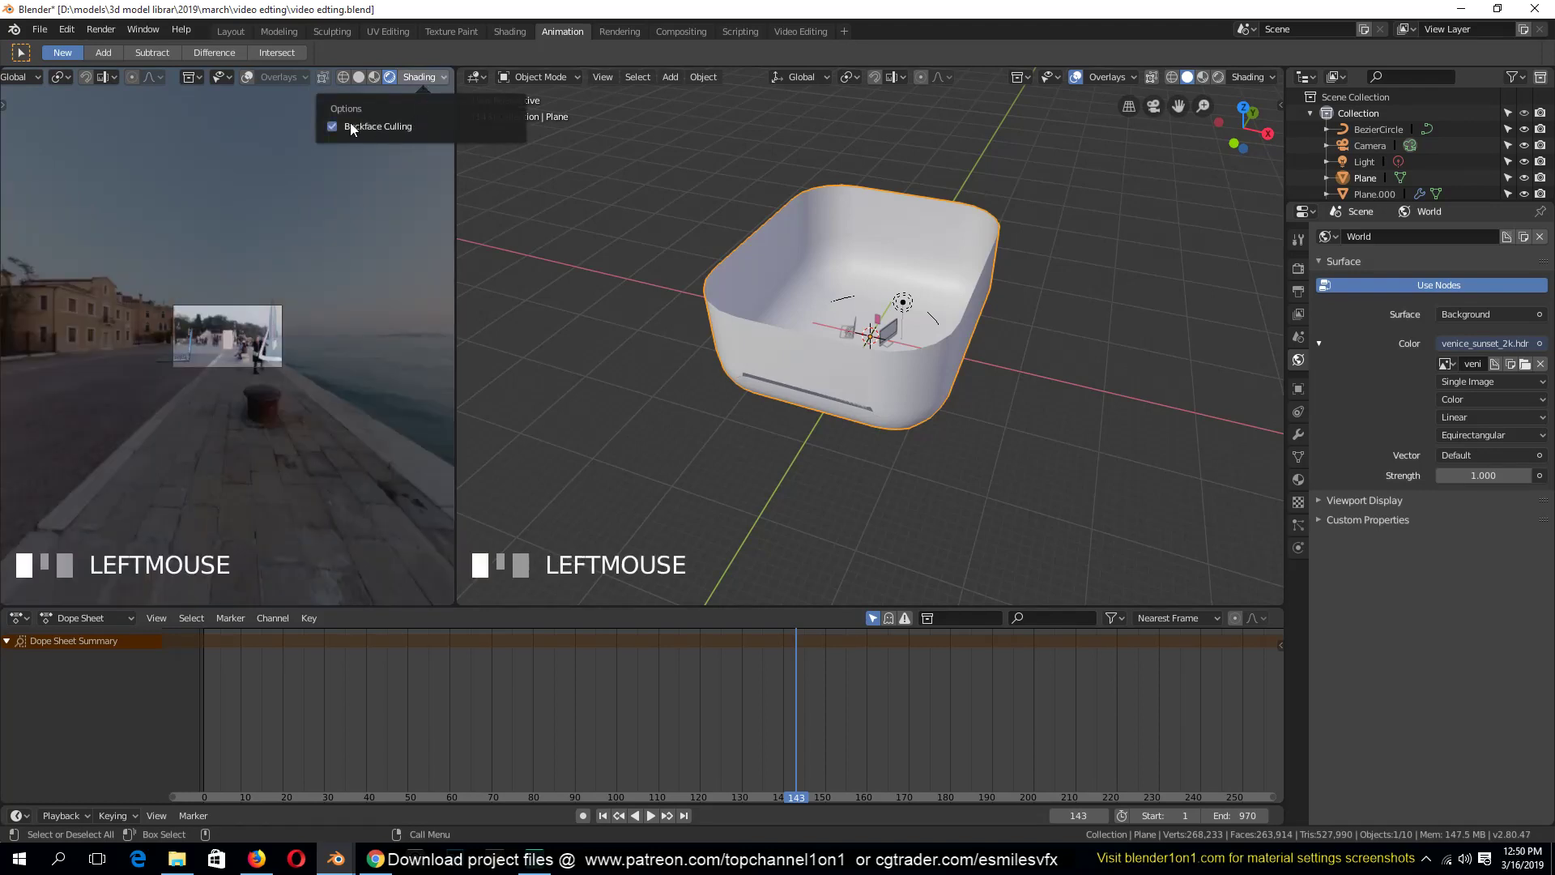
Recalculate all backdrop normals with Inside enabled, return to Object Mode and deselect the backdrop
key("Tab")
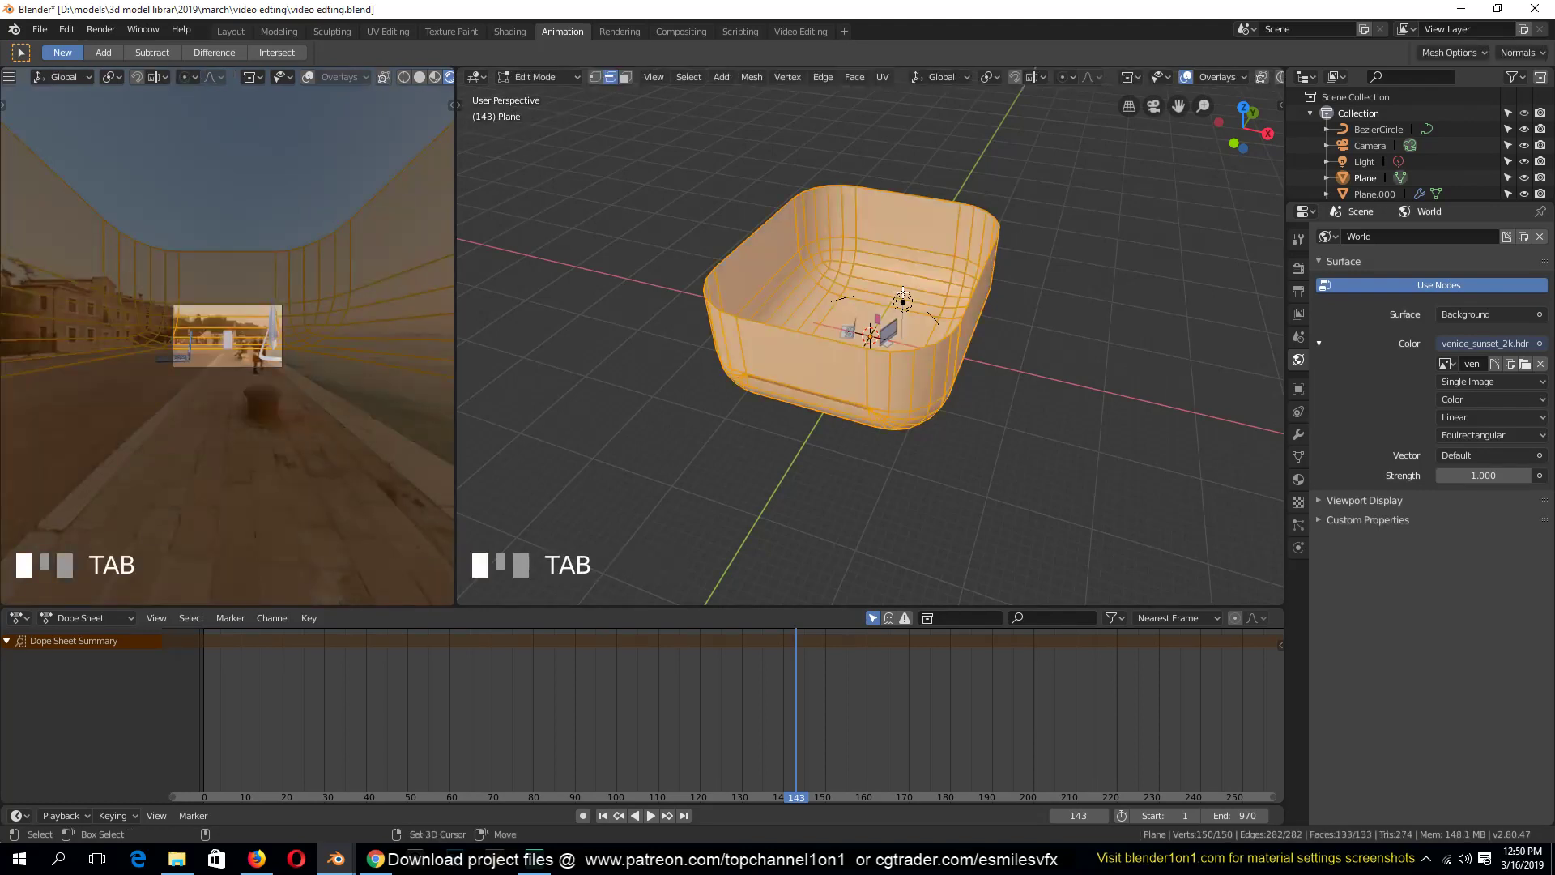
key("shift+n")
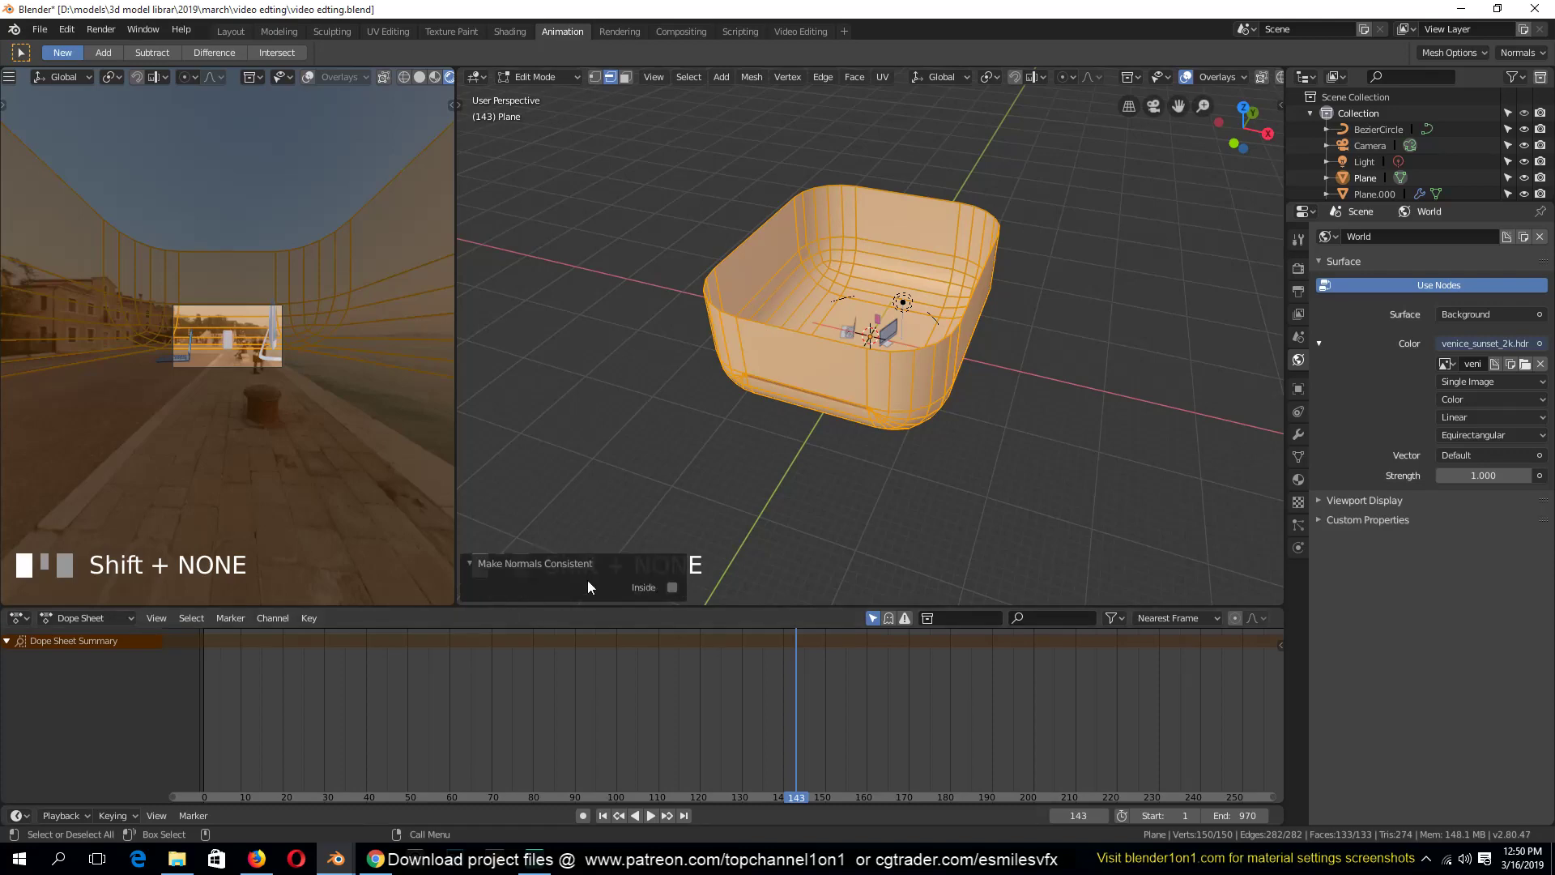
left_click(675, 586)
key("Tab")
key("a")
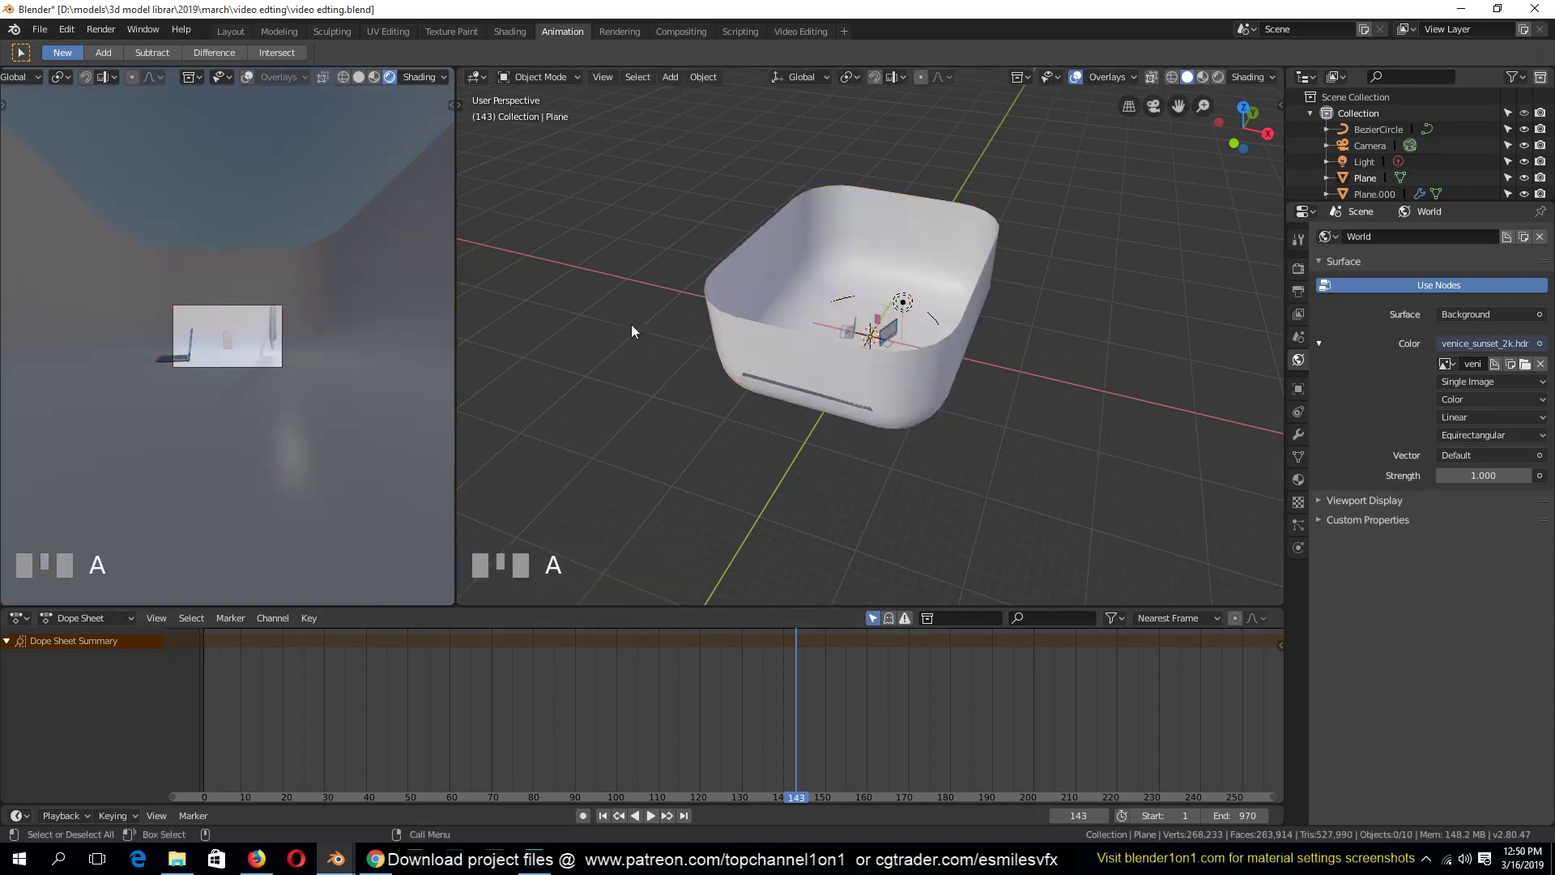
scroll(319, 276, "down", 2)
scroll(739, 306, "up", 5)
scroll(895, 374, "down", 5)
Switch the main perspective viewport to rendered shading with backface culling enabled, and deselect everything
left_click(895, 374)
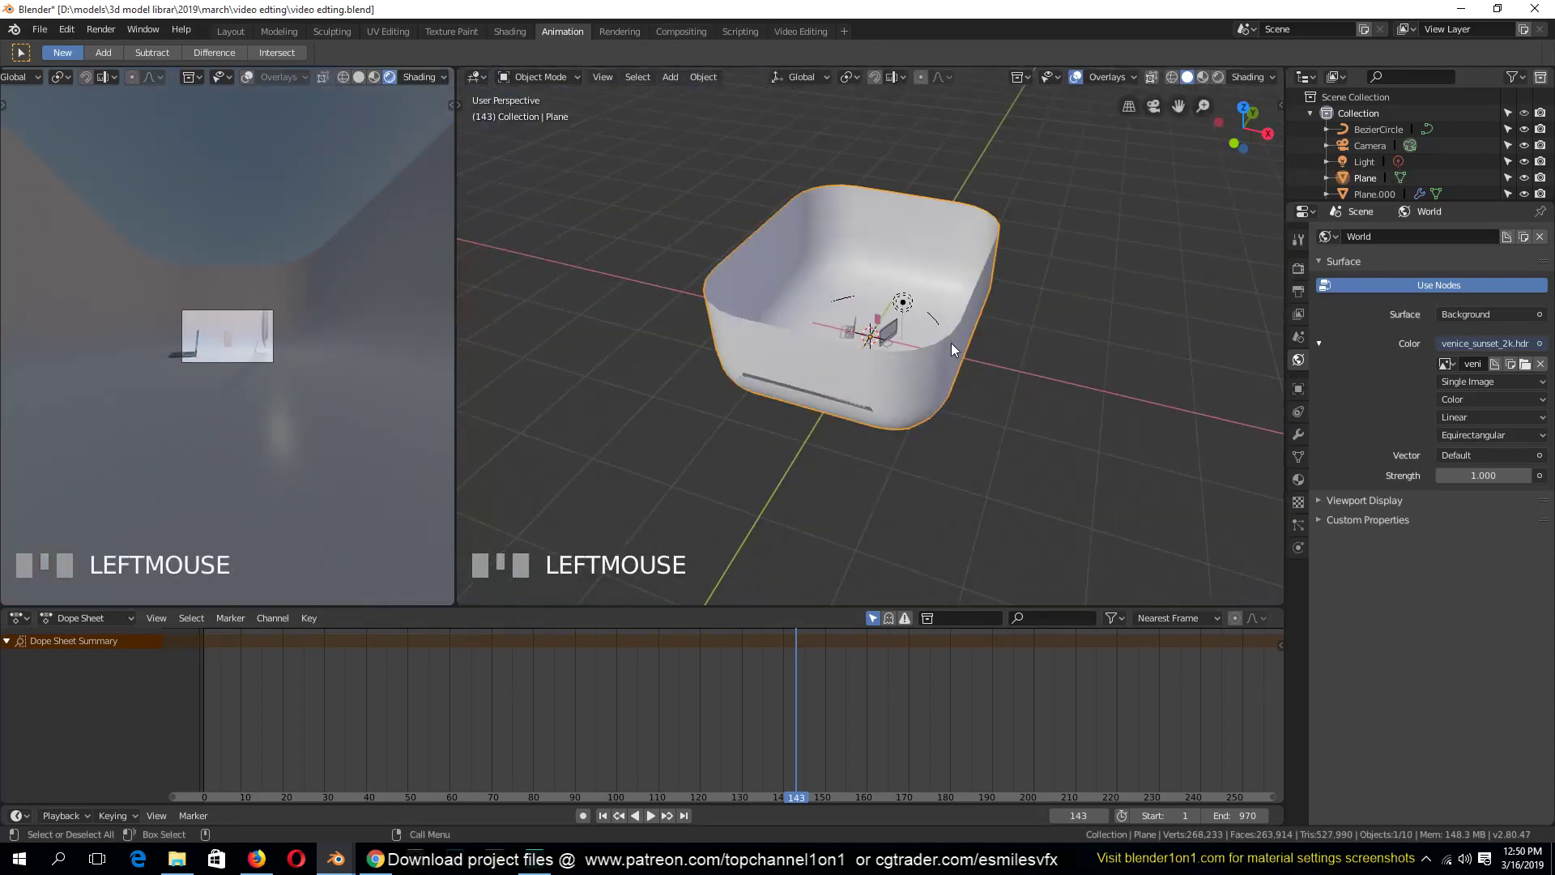
left_click(1252, 77)
left_click(1218, 76)
left_click(1251, 76)
left_click(1198, 127)
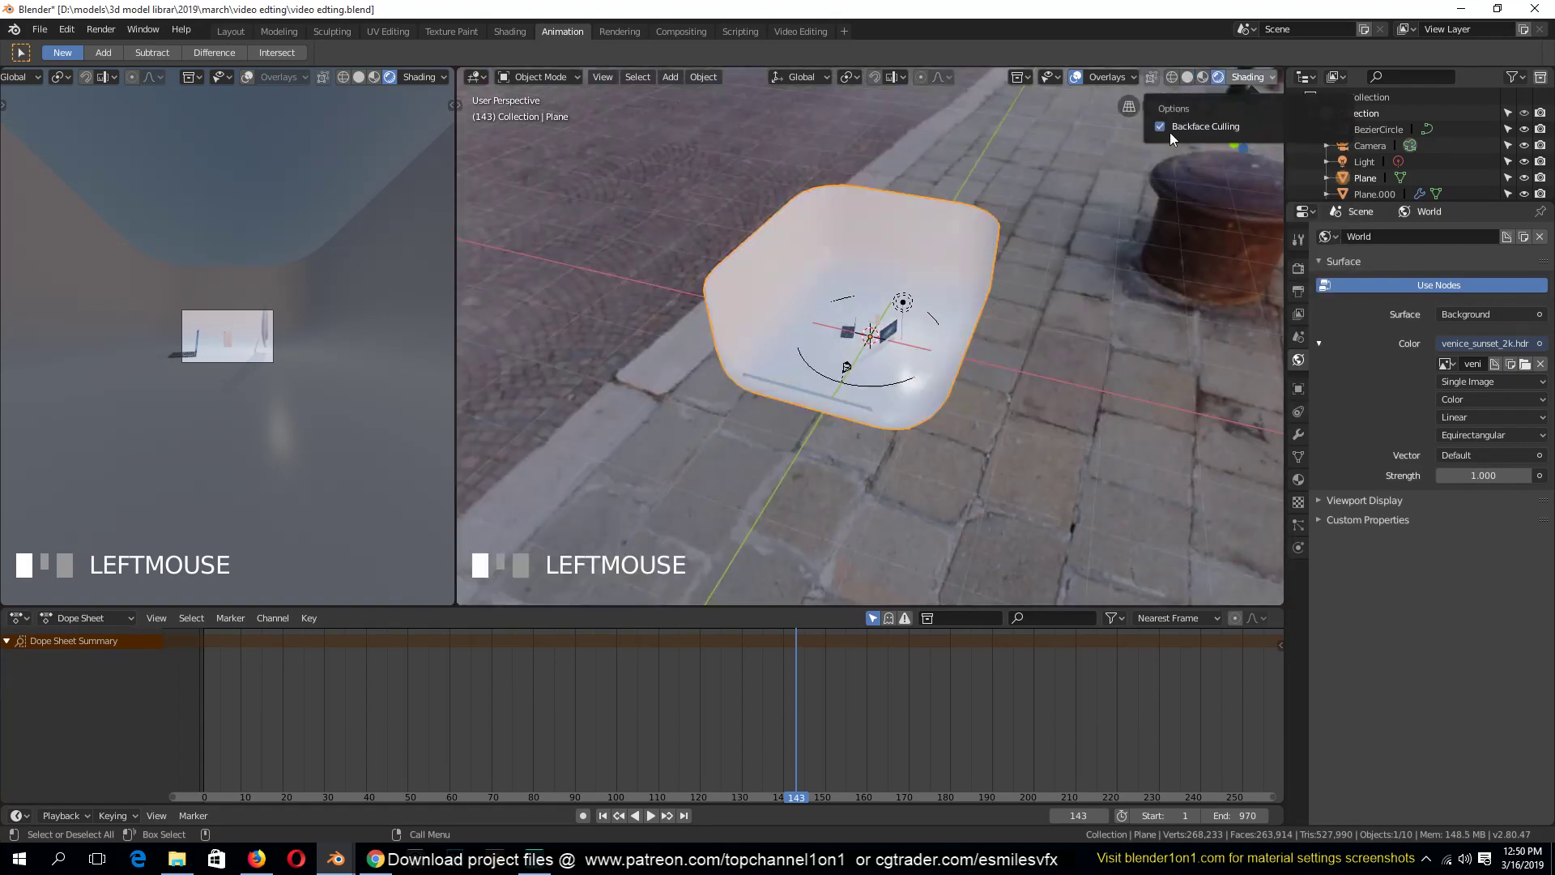
scroll(1022, 289, "up", 5)
key("a")
Examine the enclosed backdrop, its culled walls and the devices from several angles and distances in rendered shading
scroll(1022, 288, "down", 5)
middle_click_drag(1022, 289, 755, 230)
scroll(949, 249, "up", 6)
scroll(1063, 280, "up", 4)
scroll(1023, 235, "down", 13)
scroll(875, 237, "down", 4)
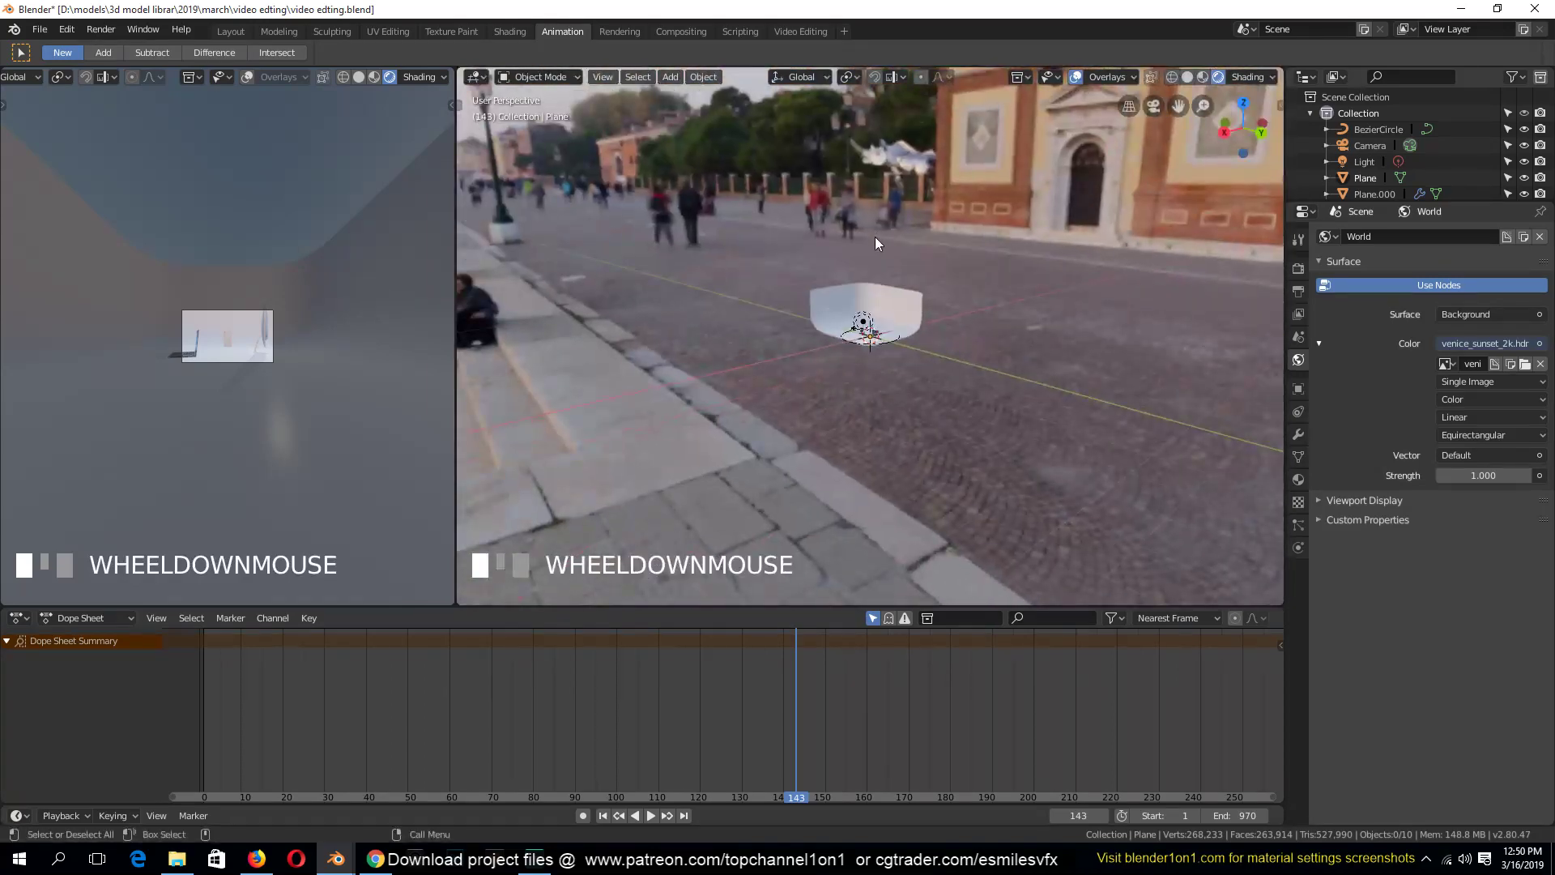
middle_click_drag(875, 236, 859, 363, "shift")
scroll(859, 363, "up", 5)
middle_click_drag(900, 543, 828, 383, "shift")
scroll(828, 383, "up", 1)
scroll(827, 382, "up", 2)
middle_click_drag(828, 305, 898, 231, "shift")
middle_click_drag(858, 259, 881, 216)
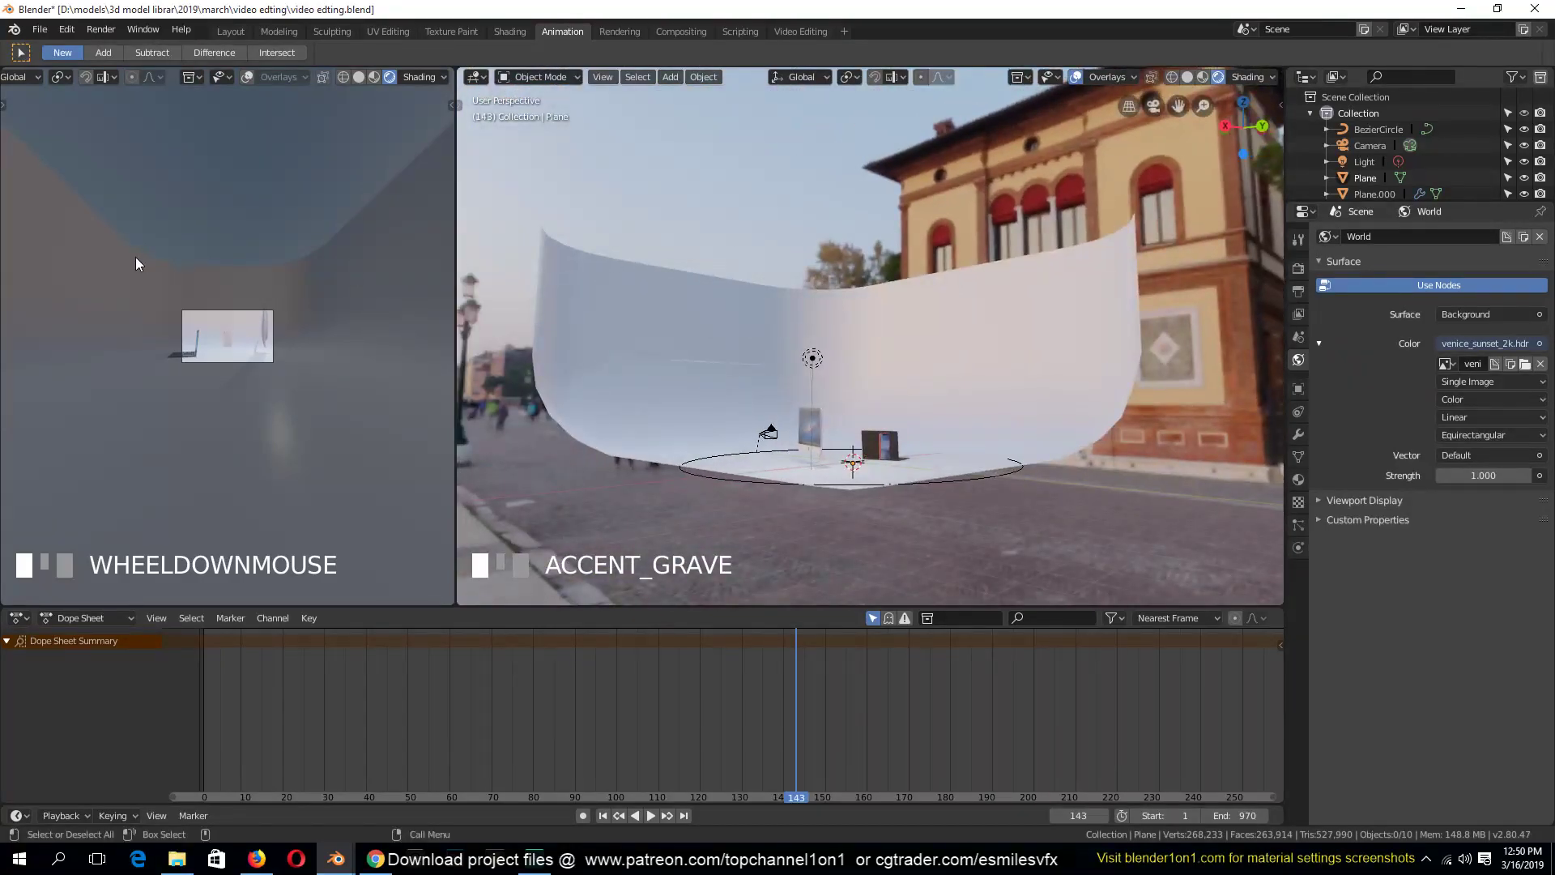
scroll(146, 260, "up", 7)
middle_click_drag(766, 352, 762, 286)
scroll(840, 411, "up", 4)
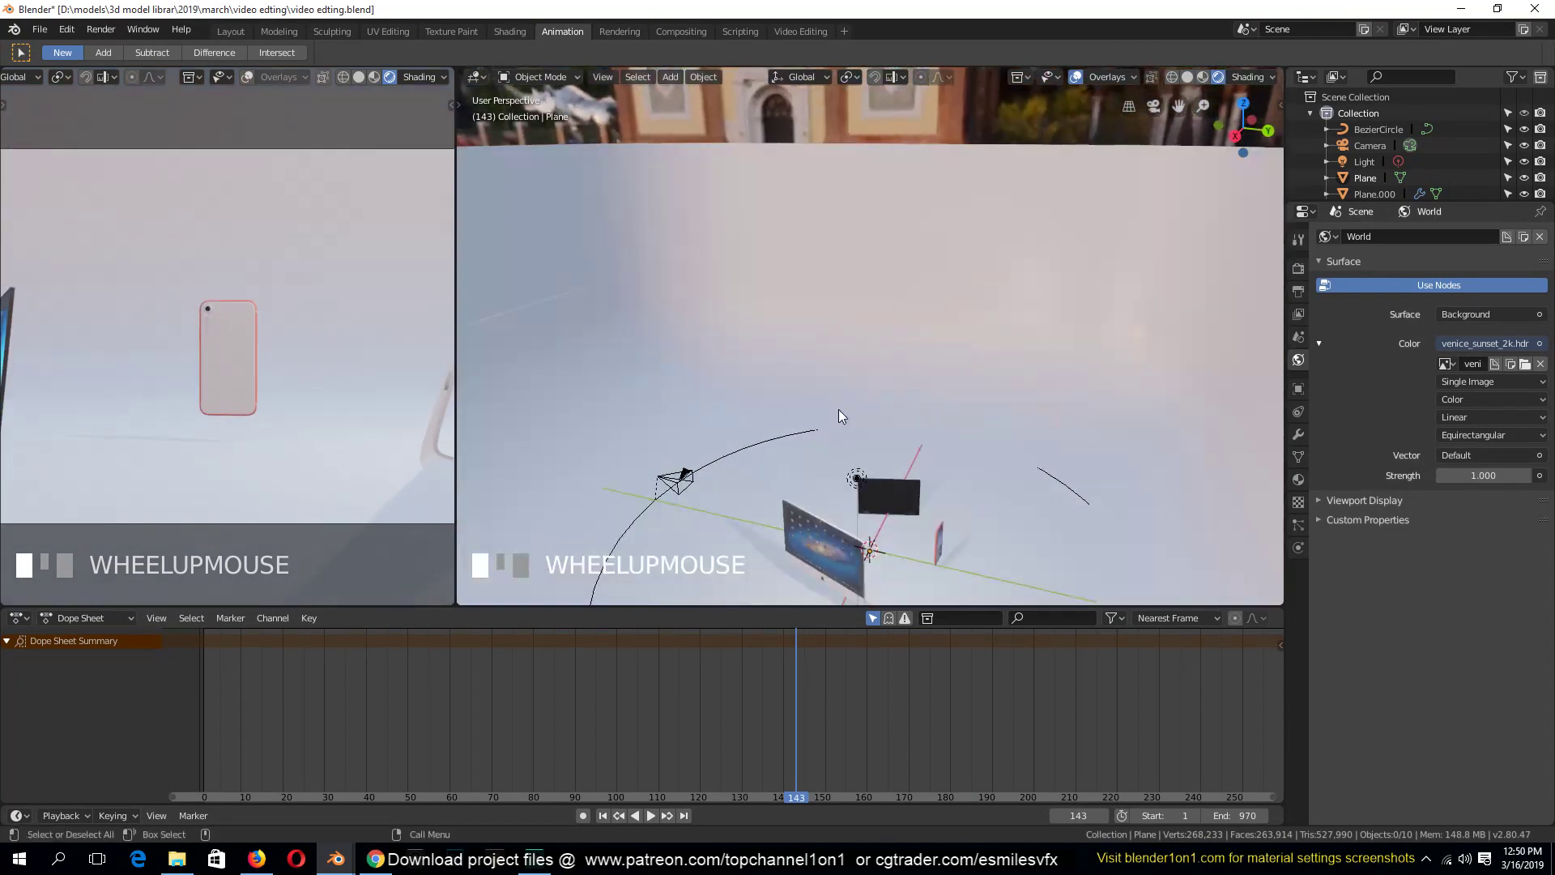
Select the Bezier circle that carries the camera, set the current frame to 0 and save the file
left_click(674, 363)
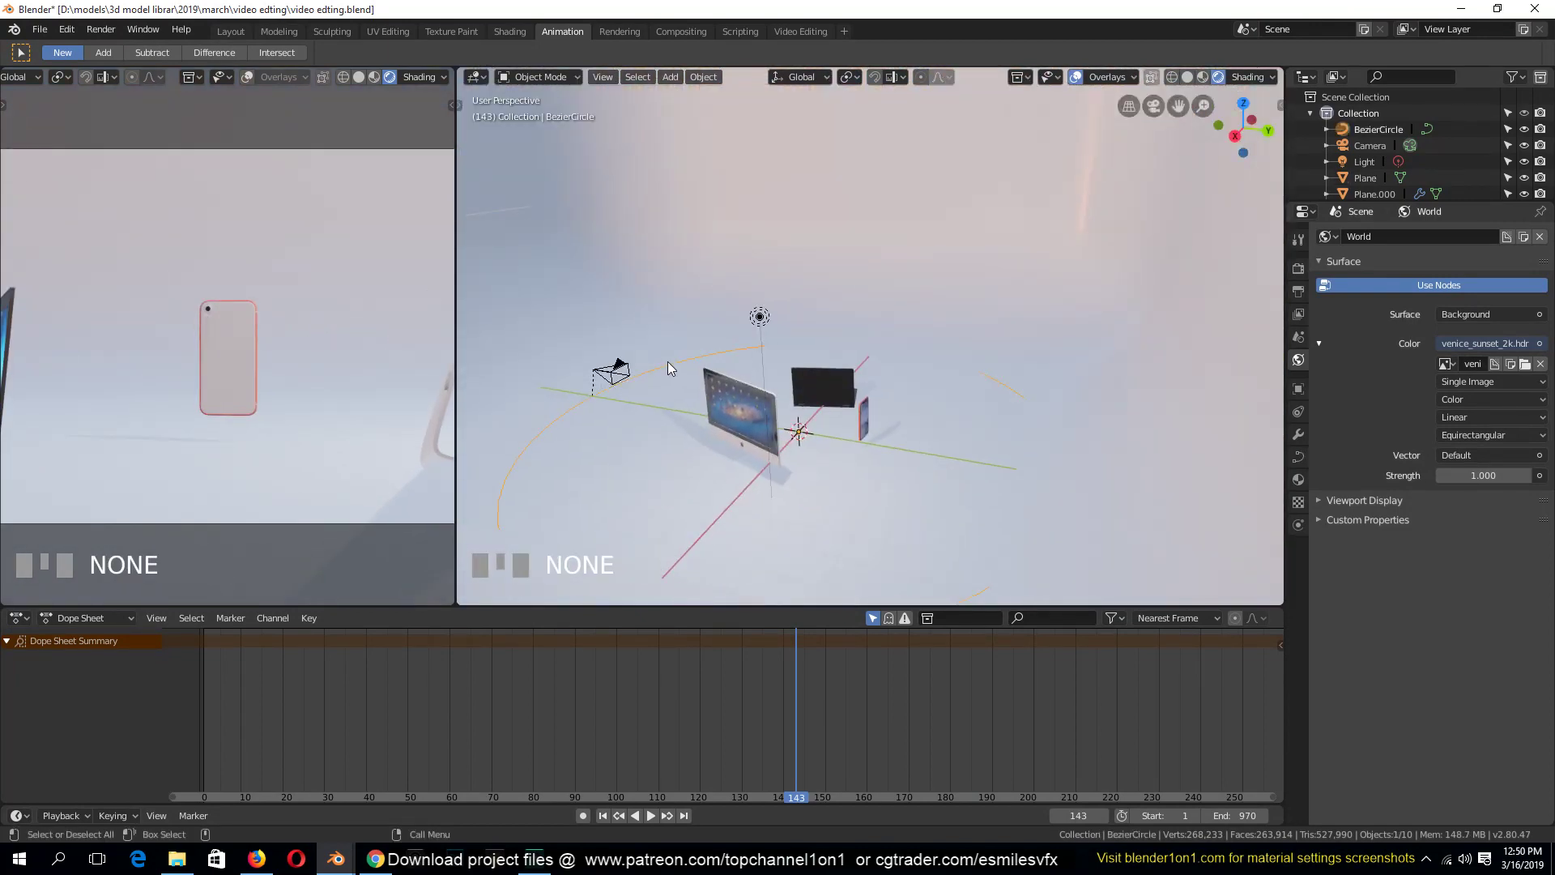
scroll(527, 389, "down", 2)
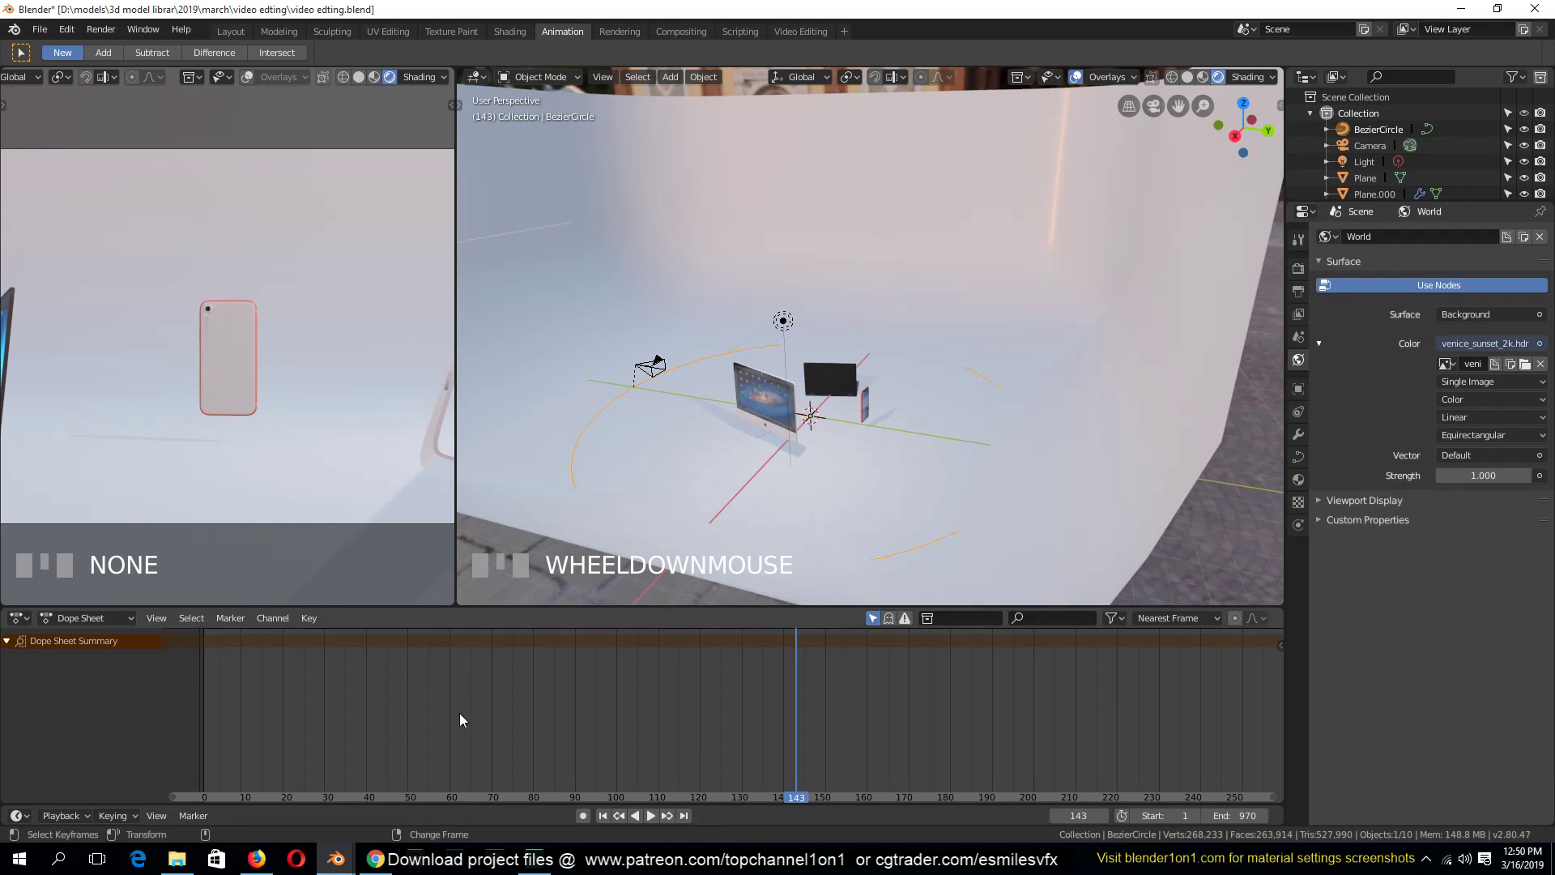
right_click_drag(649, 660, 183, 645)
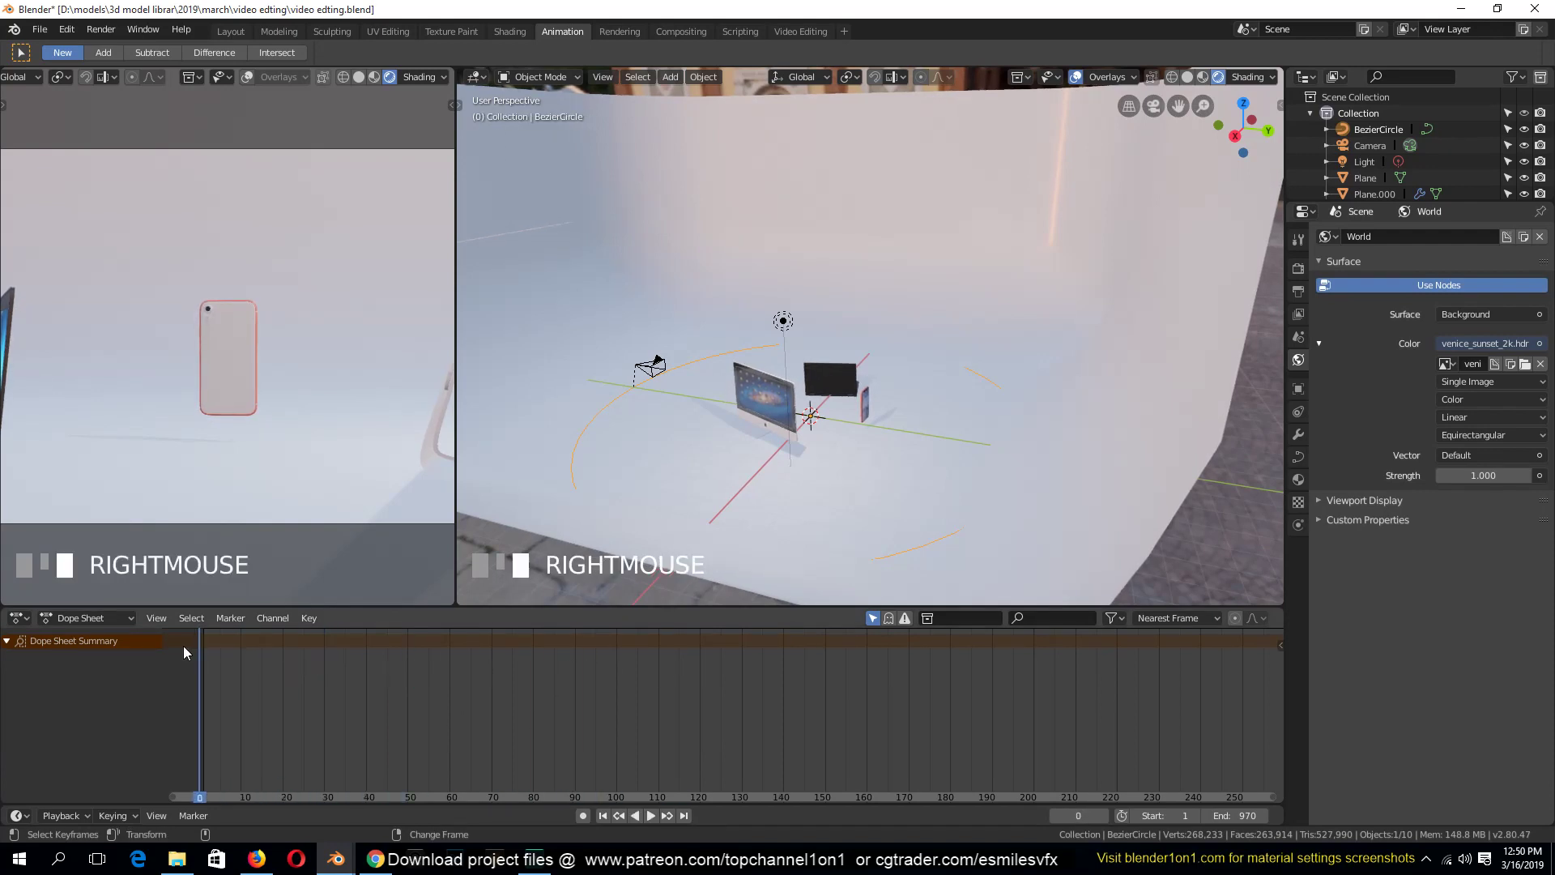
key("ctrl+s")
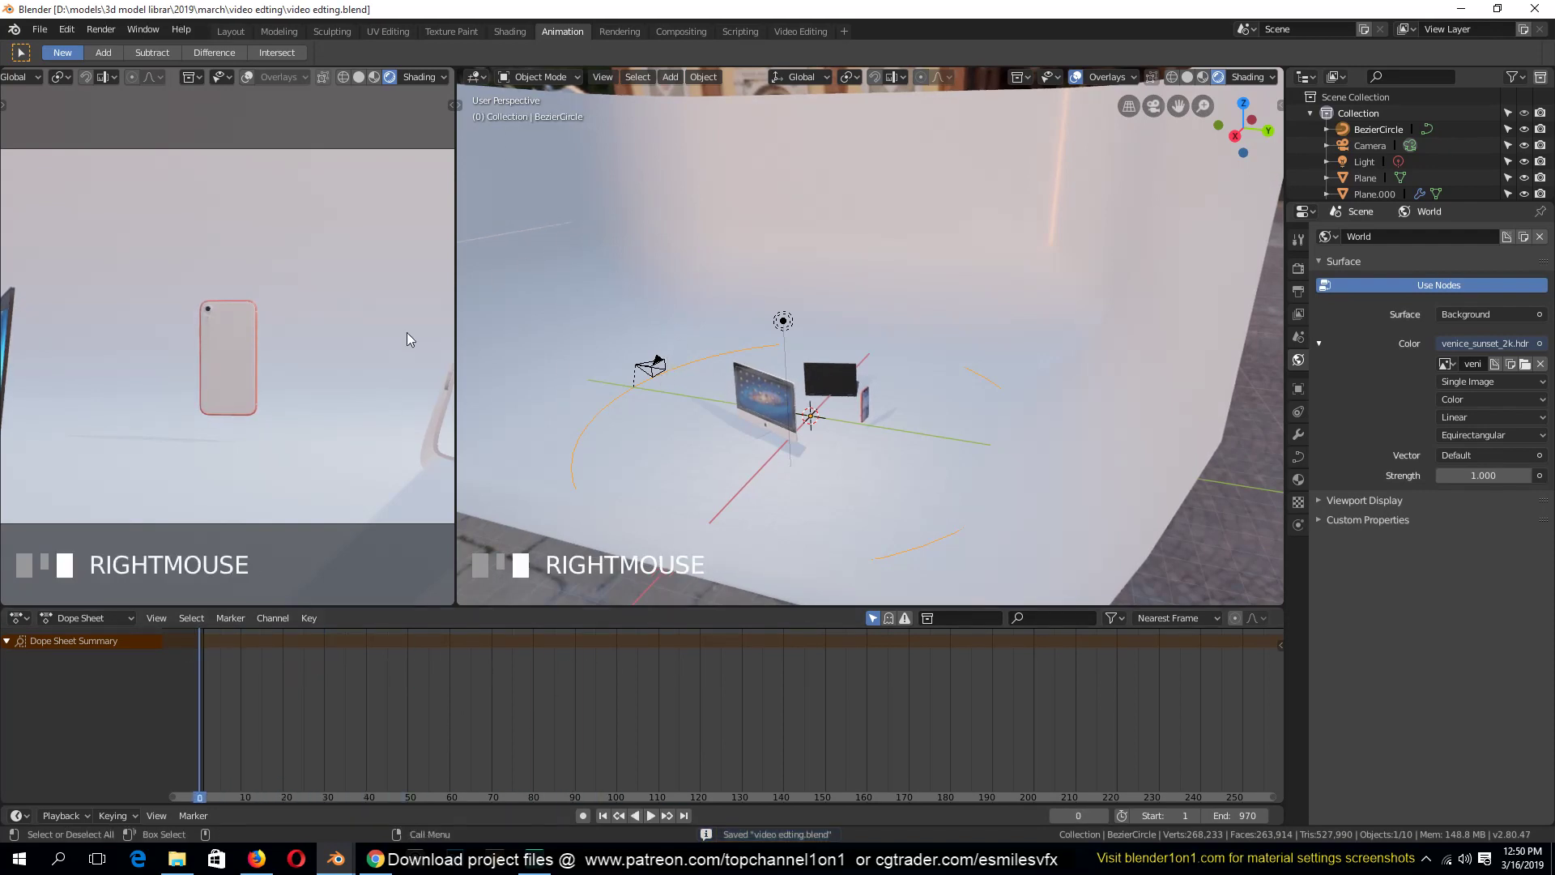
Rotate the Bezier circle about the global Z axis until the camera faces the front of the laptop
scroll(291, 343, "down", 5)
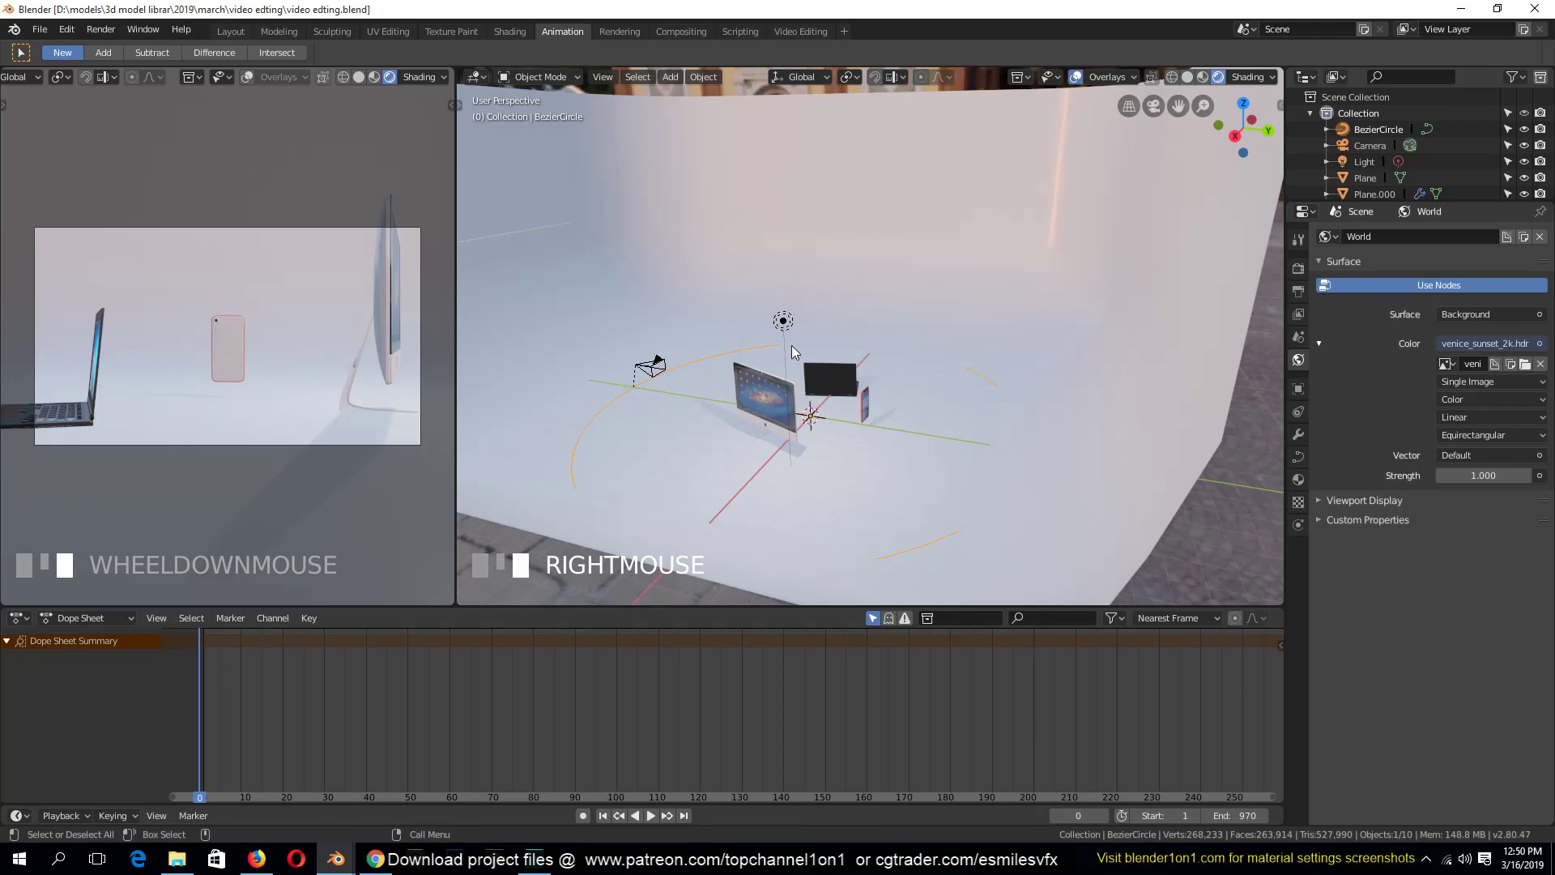
key("r")
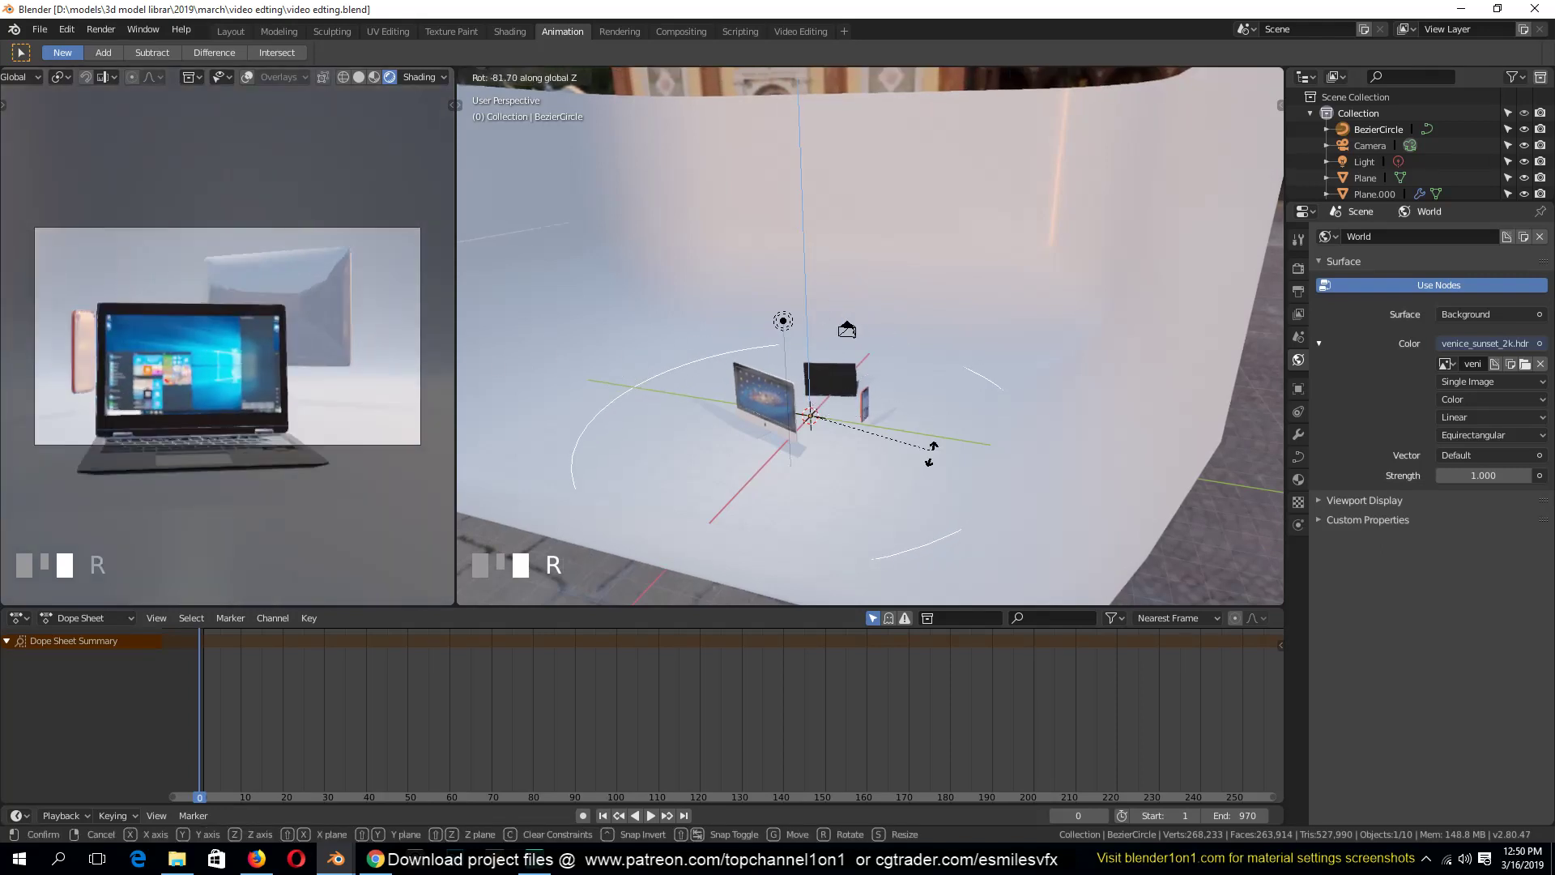
left_click(926, 471)
Raise the laptop about 0.5 m so it fits inside the camera frame
left_click(324, 459)
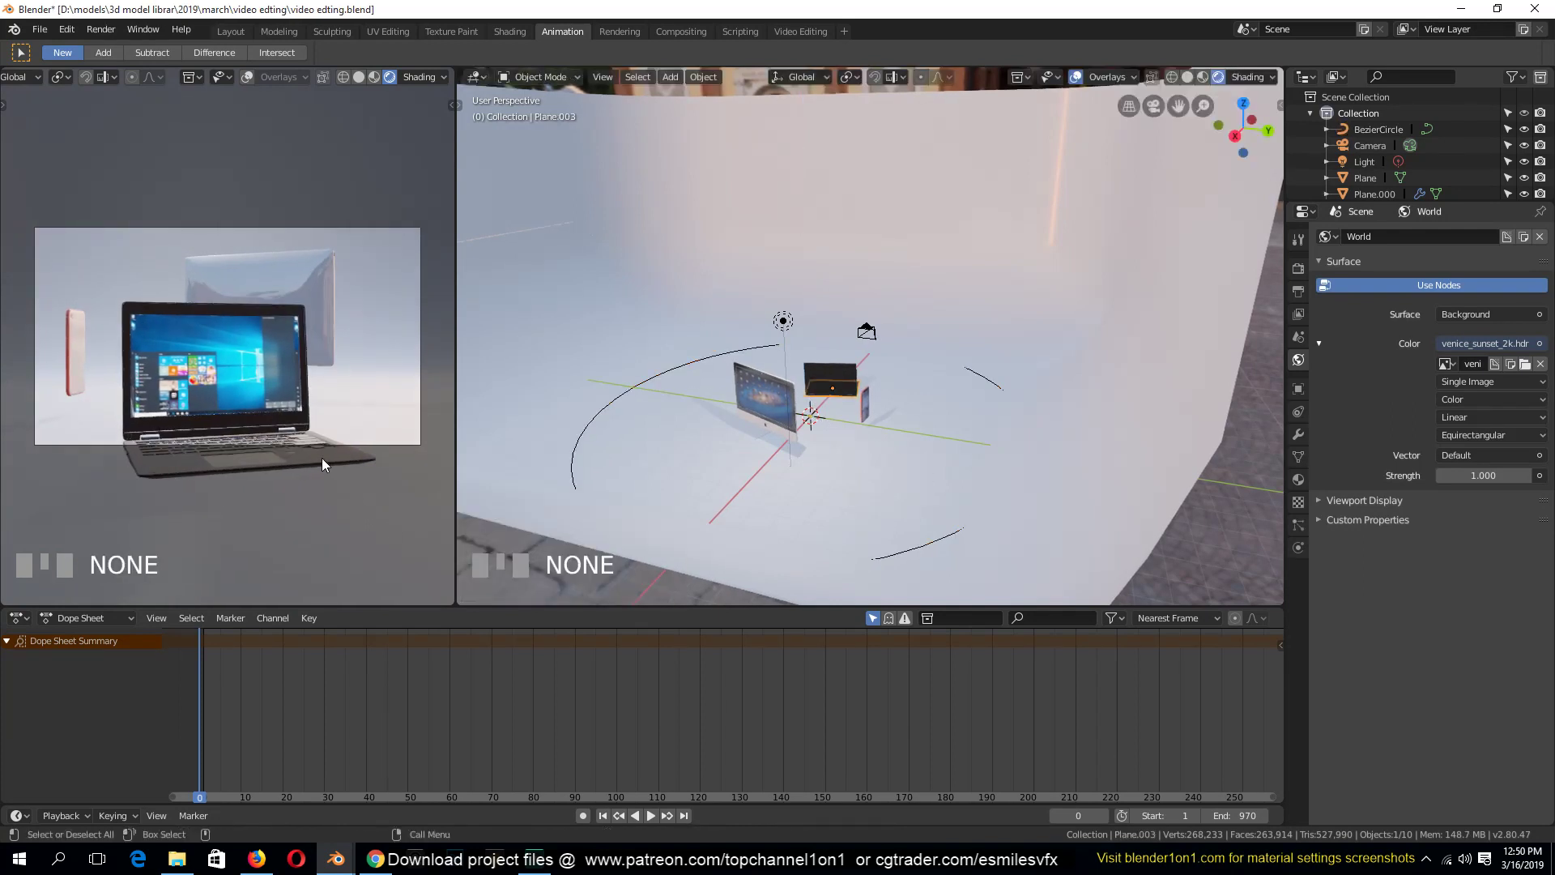
key("g")
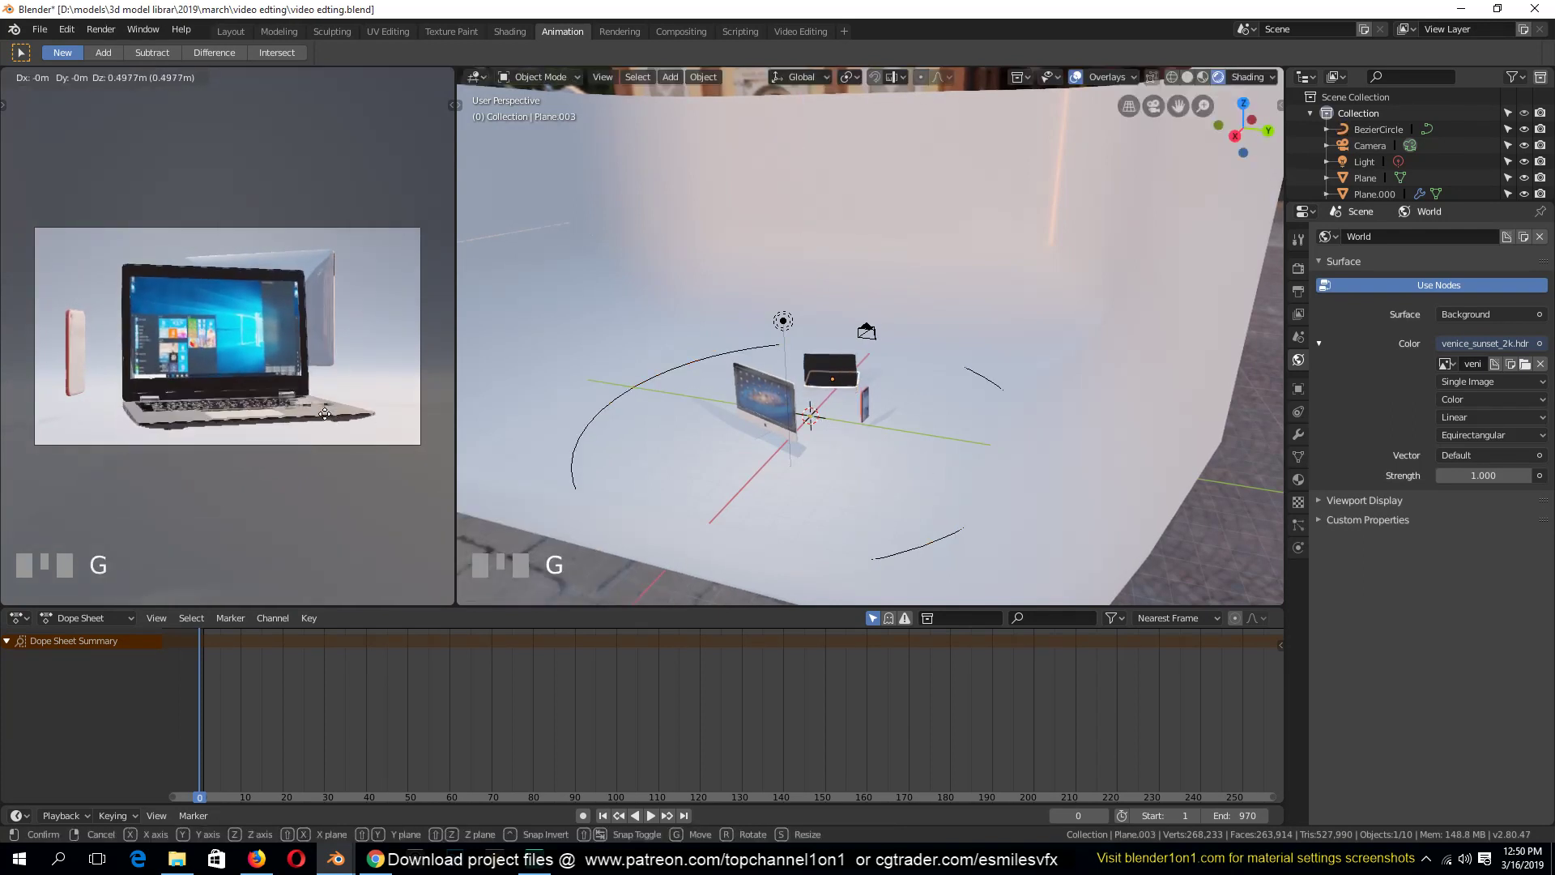
left_click(324, 412)
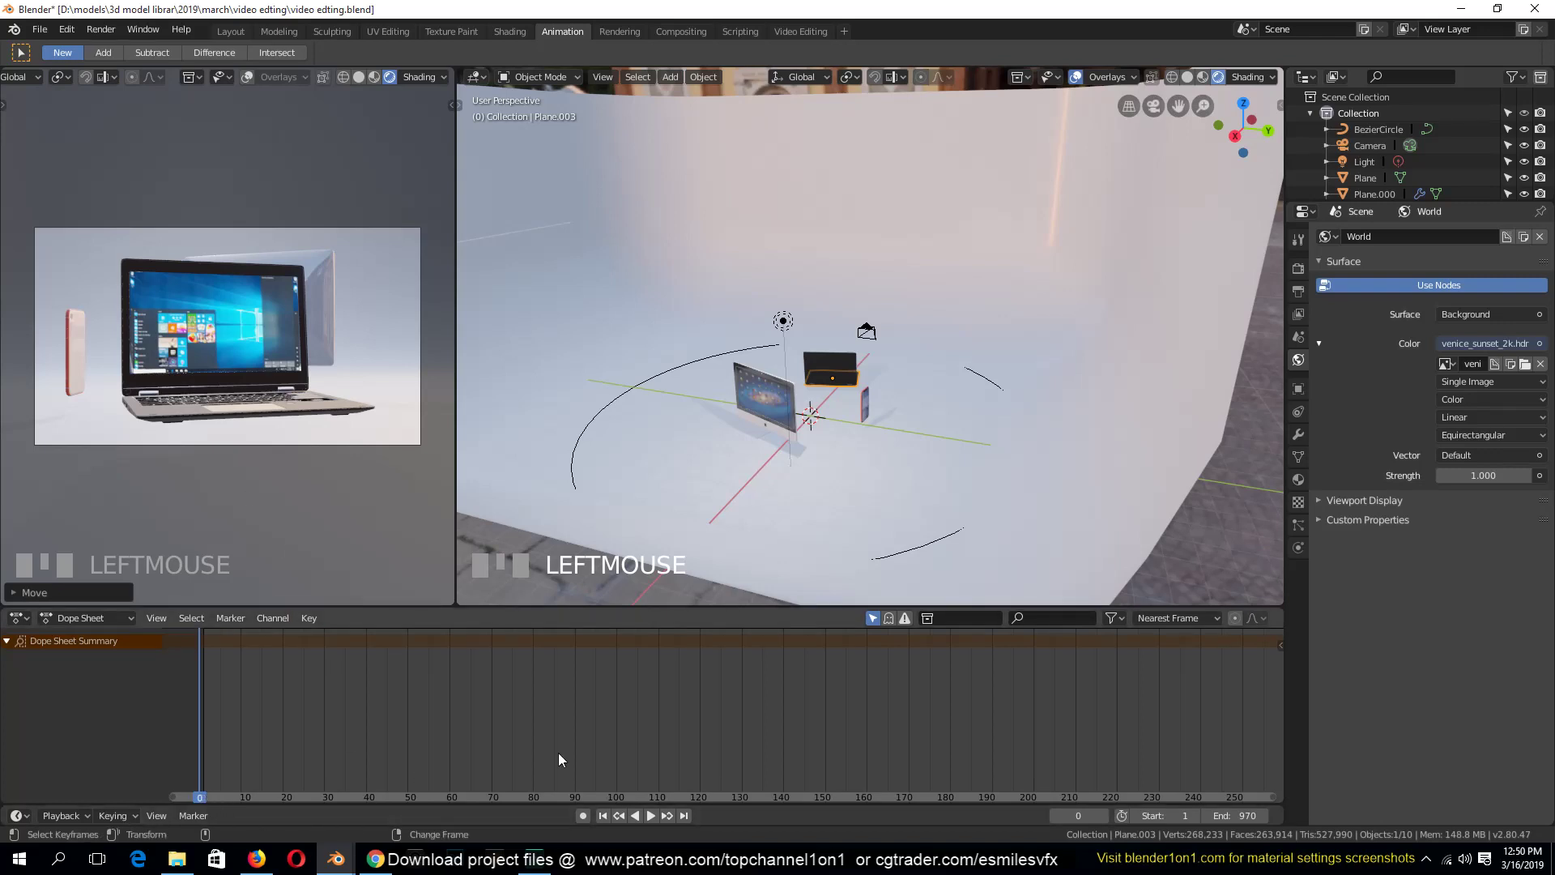
Enable auto keying and trackball-rotate the laptop by about 12.6 and -9.2 degrees to key its frontal pose at frame 0
left_click(582, 815)
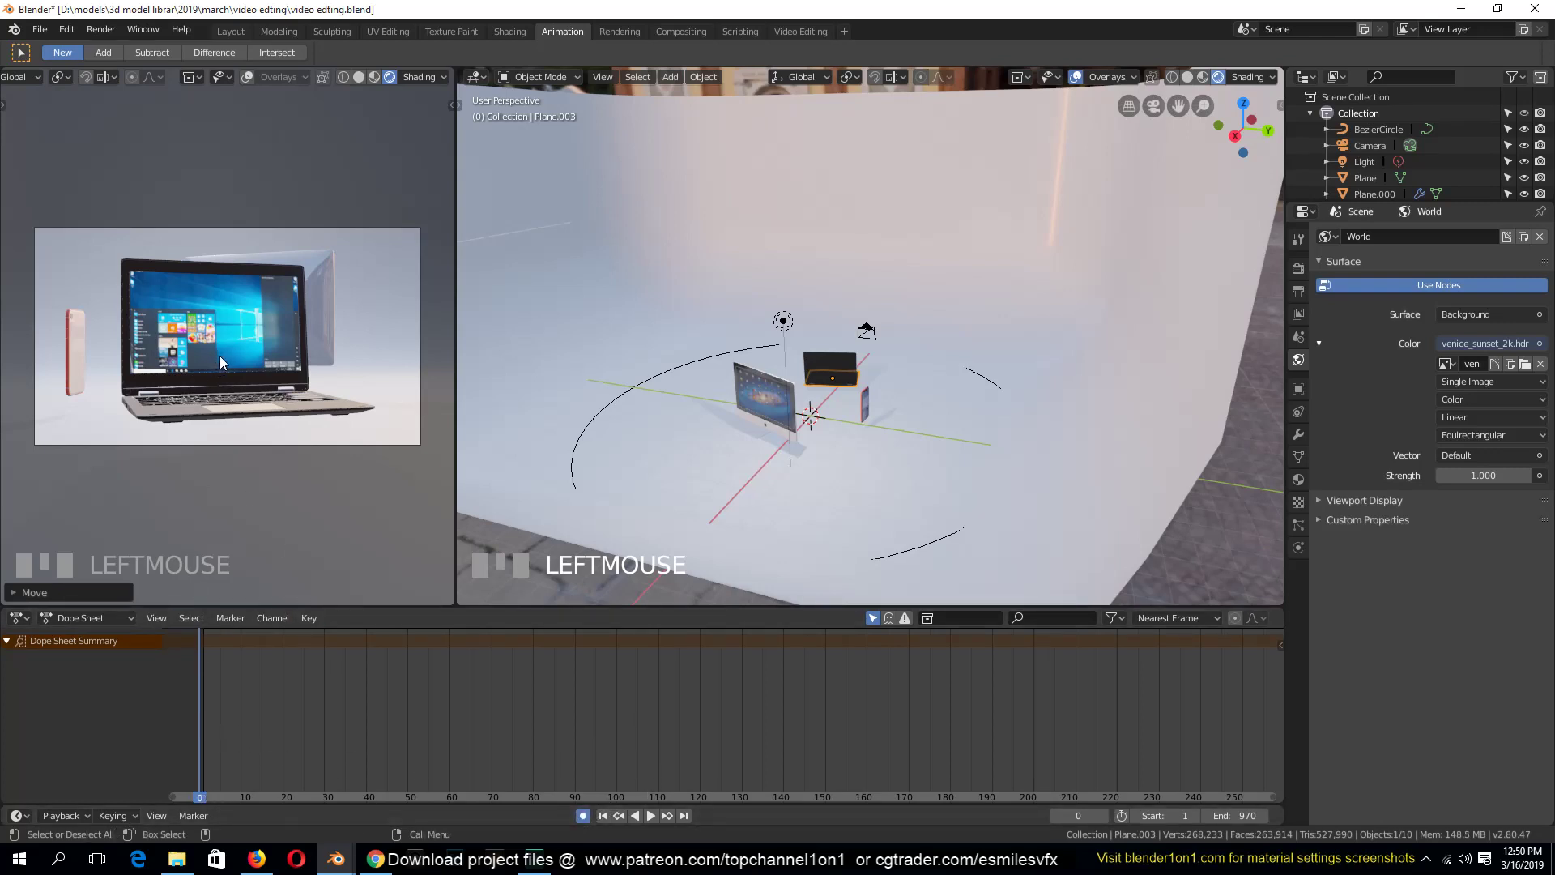
key("r")
key("r")
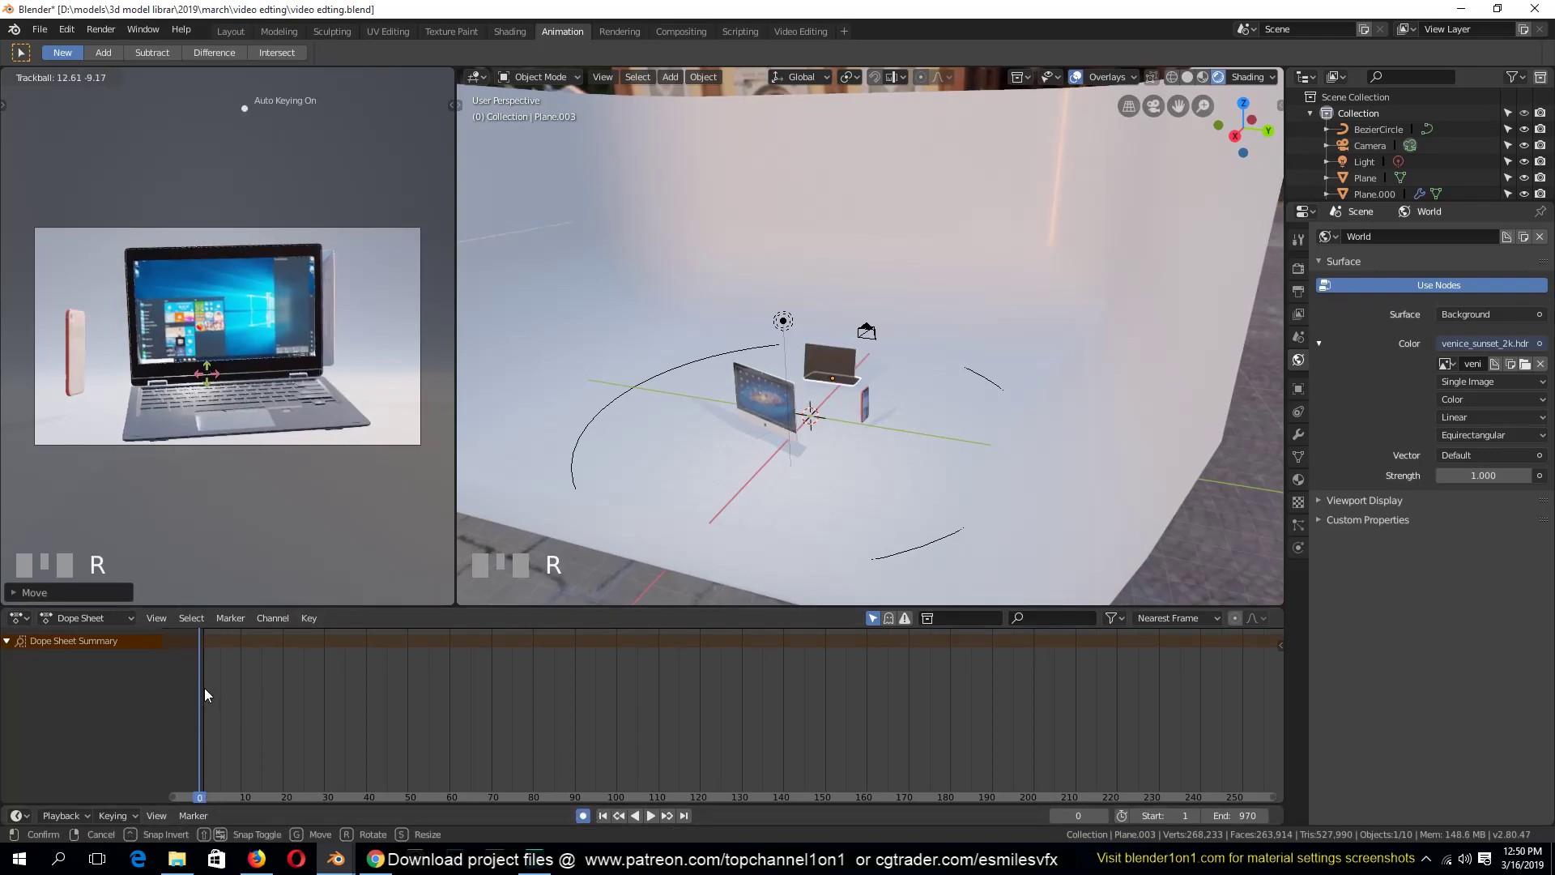
left_click(248, 682)
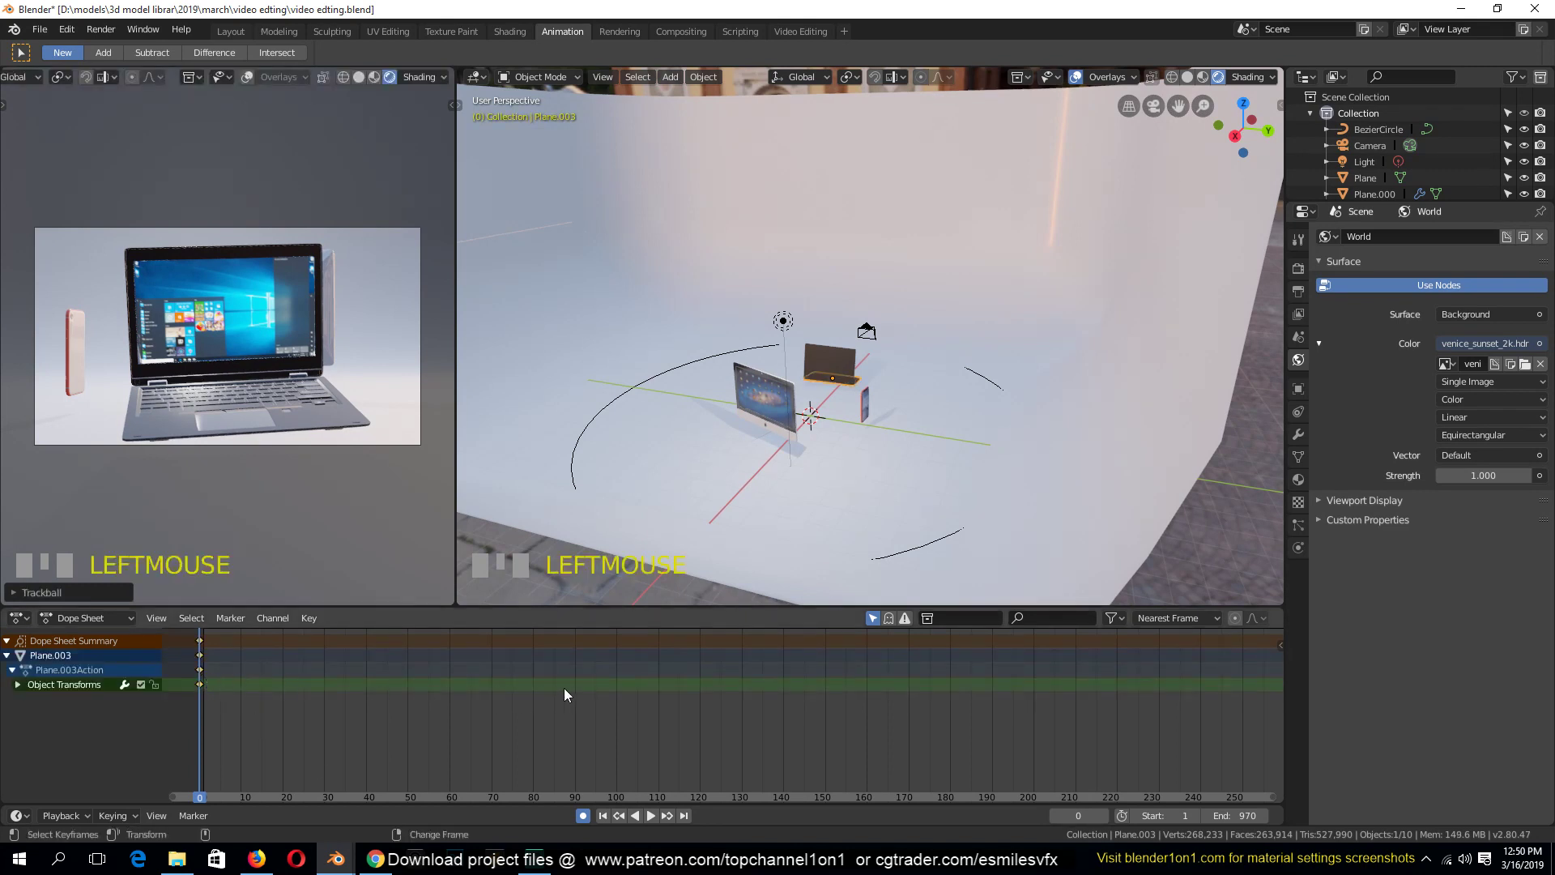
At frame 151, trackball-rotate the laptop by about 27.5 and 39.5 degrees to key a tilted pose
scroll(767, 693, "down", 5)
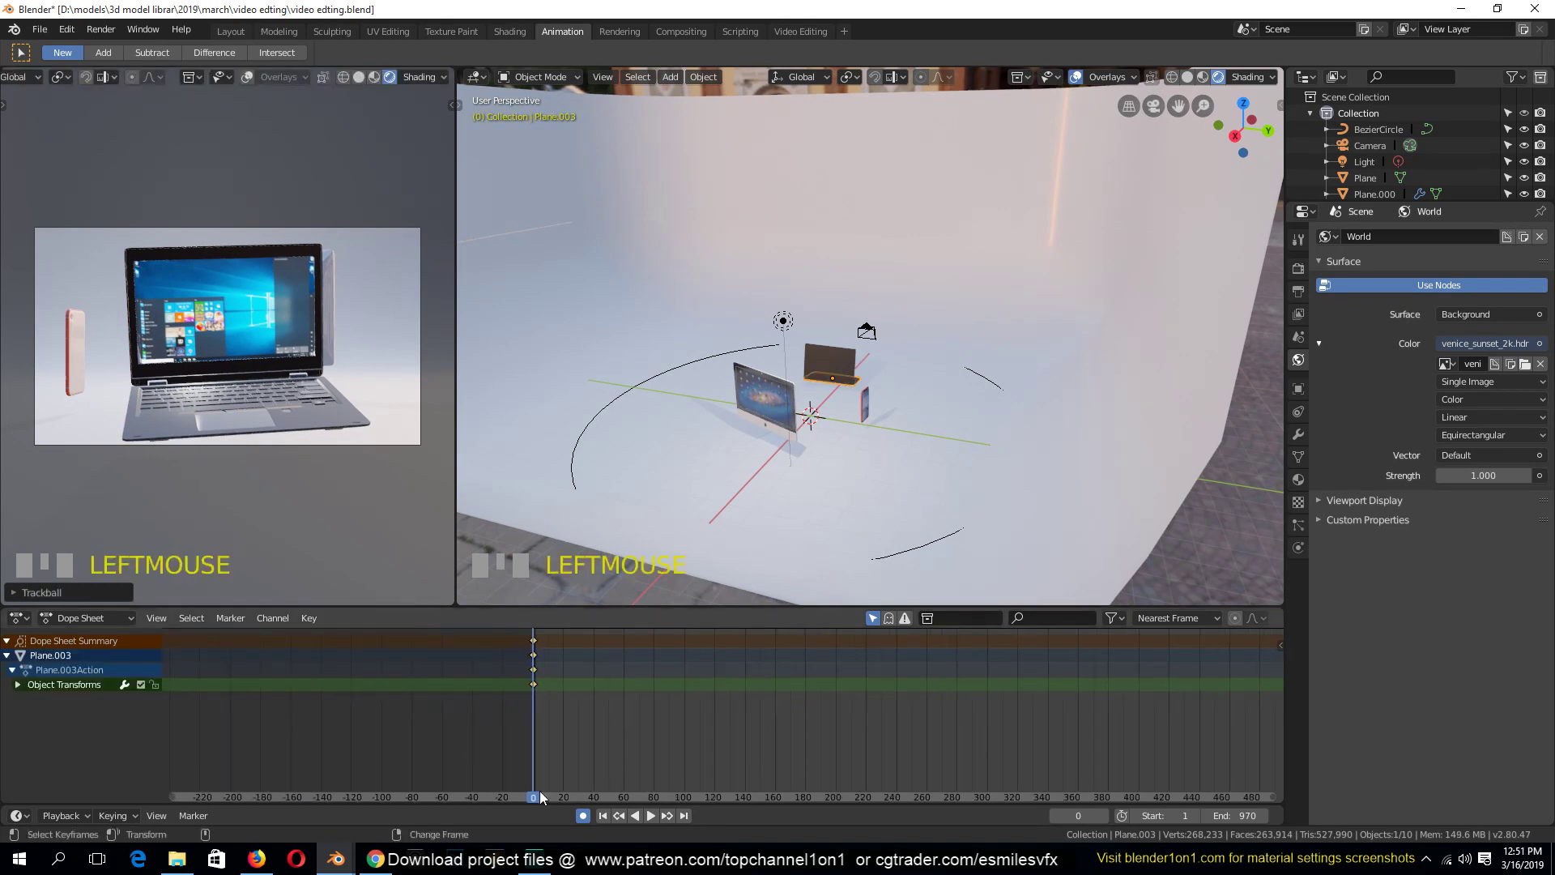
scroll(842, 729, "down", 4)
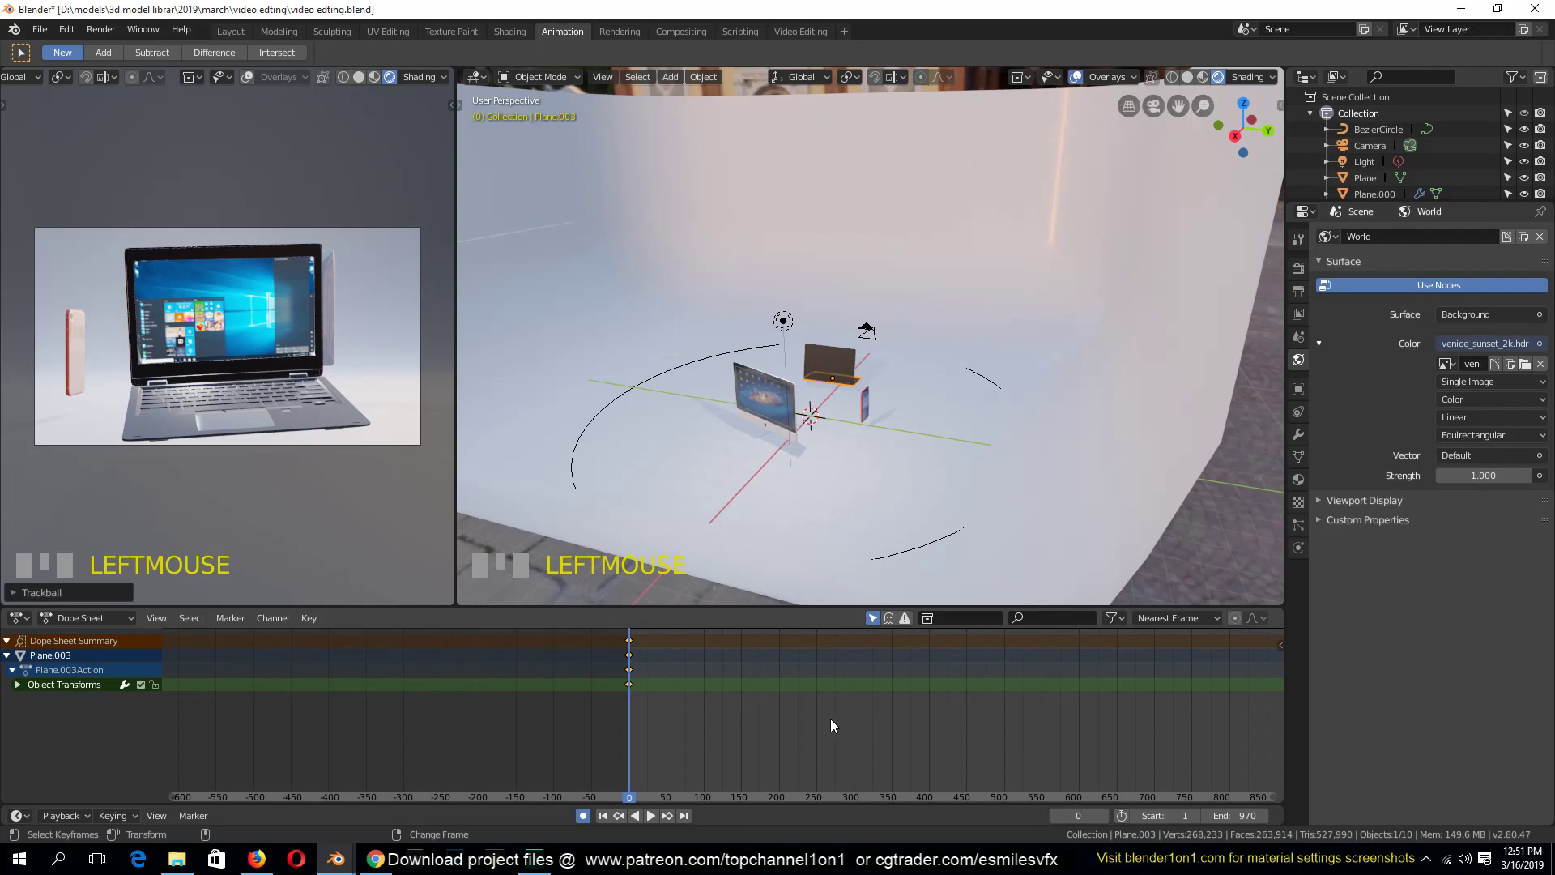
right_click(742, 708)
key("r")
key("r")
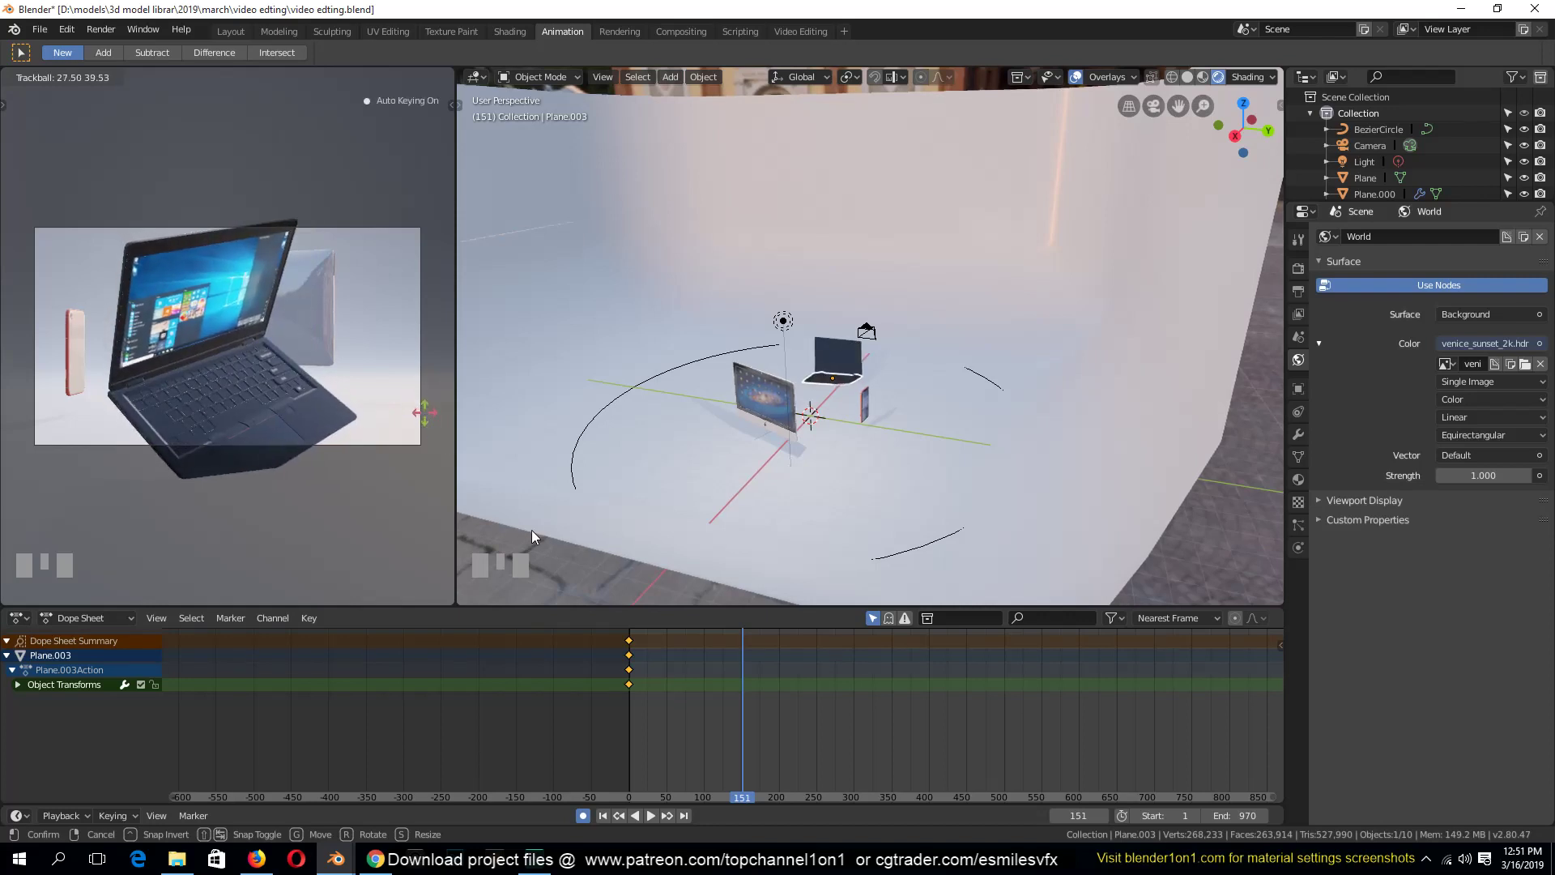
Play back and scrub the laptop's rotation animation
right_click_drag(689, 661, 534, 588)
key("space")
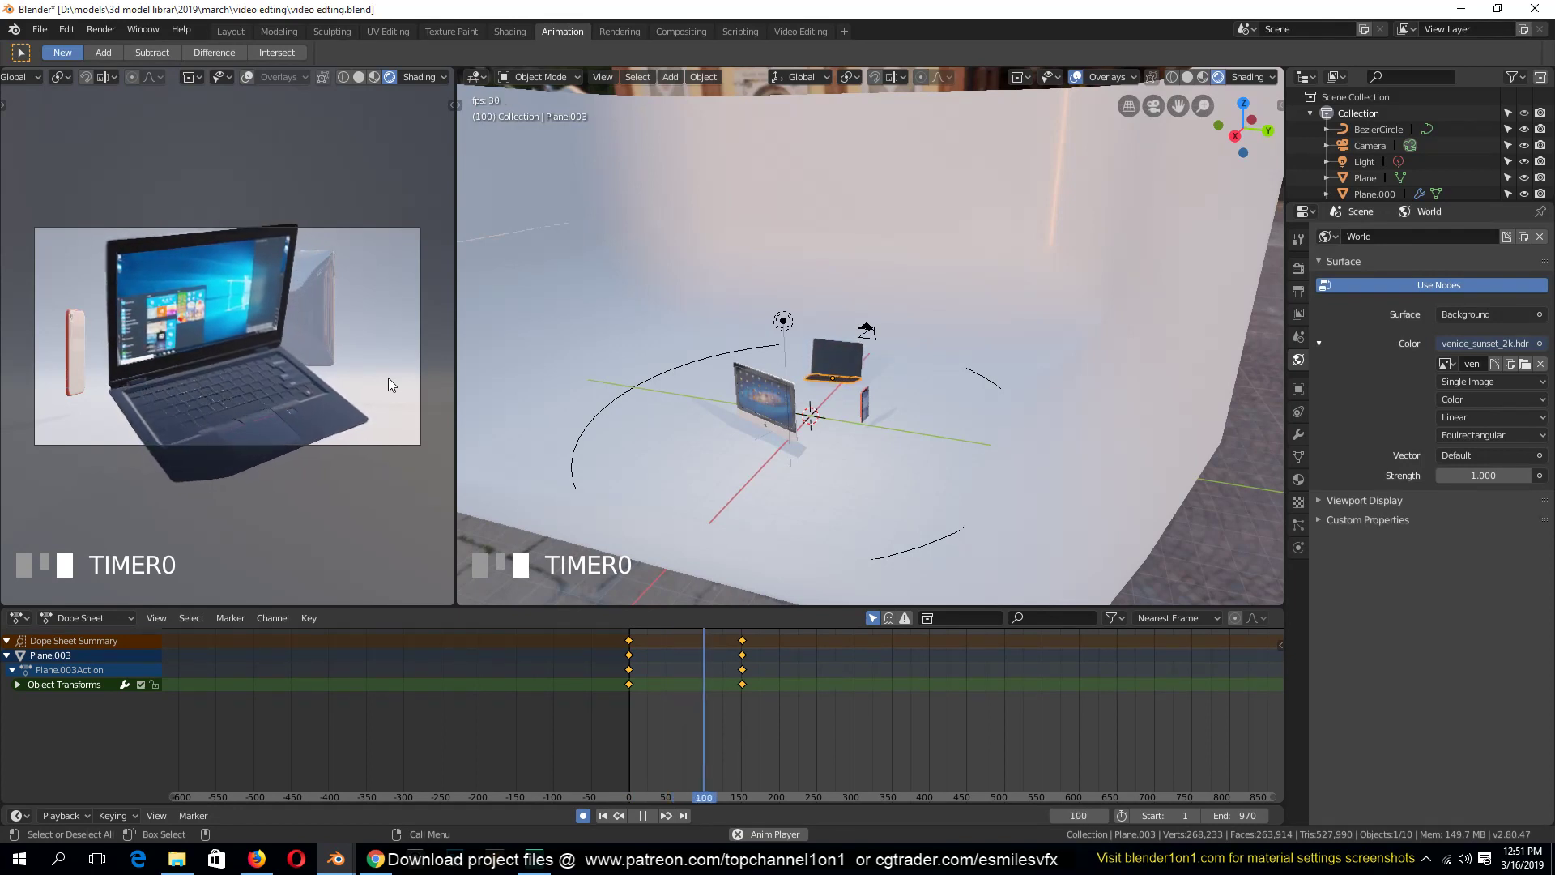
key("space")
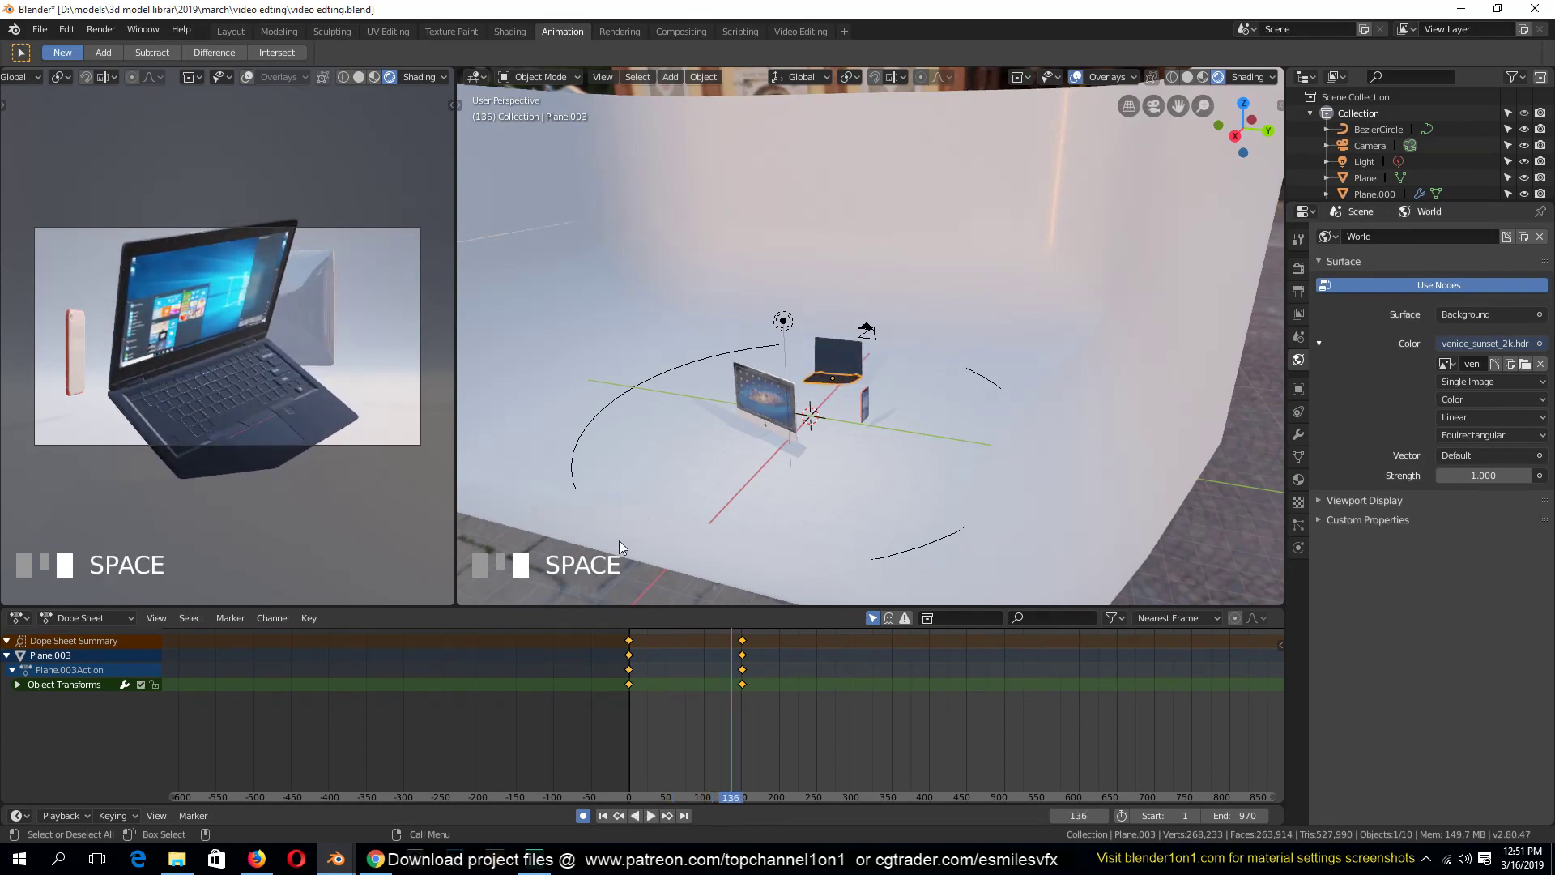
right_click_drag(716, 693, 711, 658)
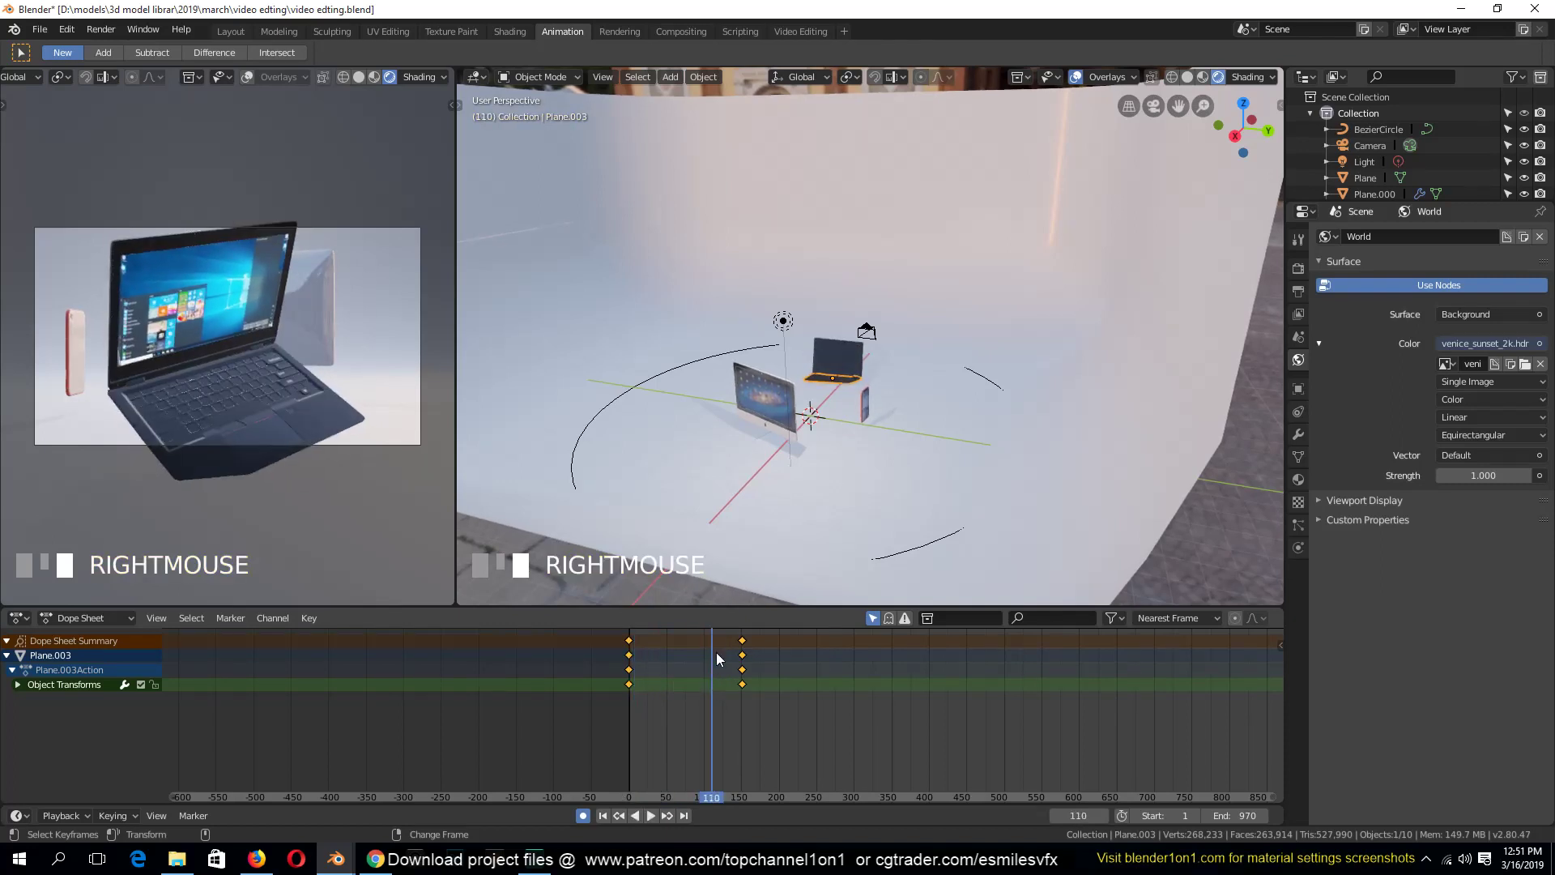
Select the desktop computer and key its unchanged position at frame 0
left_click(768, 415)
right_click(628, 649)
key("g")
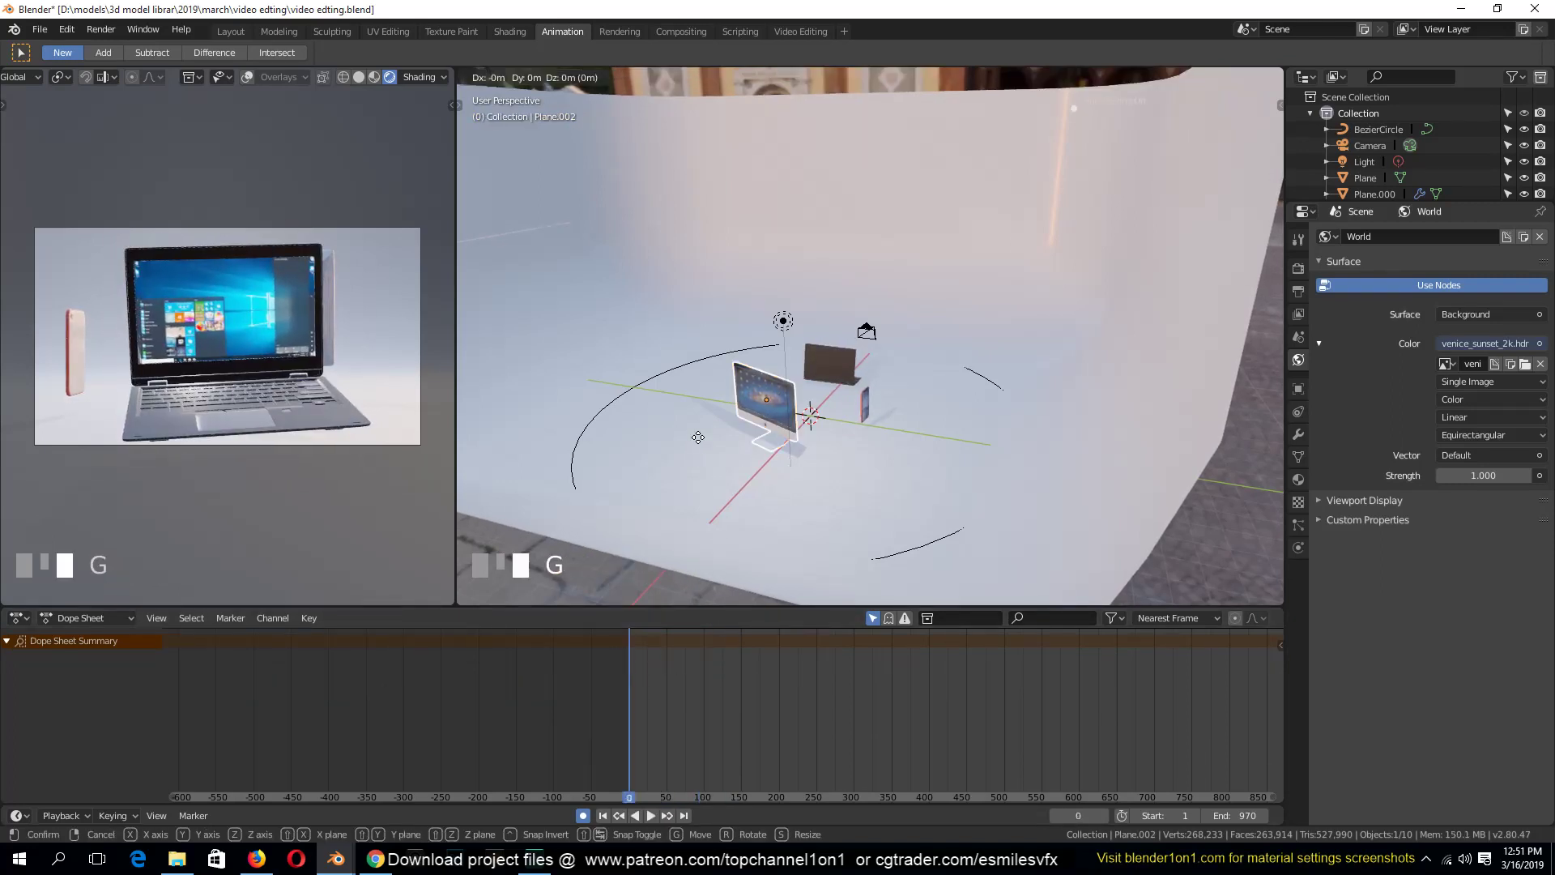
left_click(698, 437)
At frame 216, raise the desktop computer 0.392 m along Z and trackball-rotate it to key a turned pose
right_click_drag(643, 685, 791, 674)
key("g")
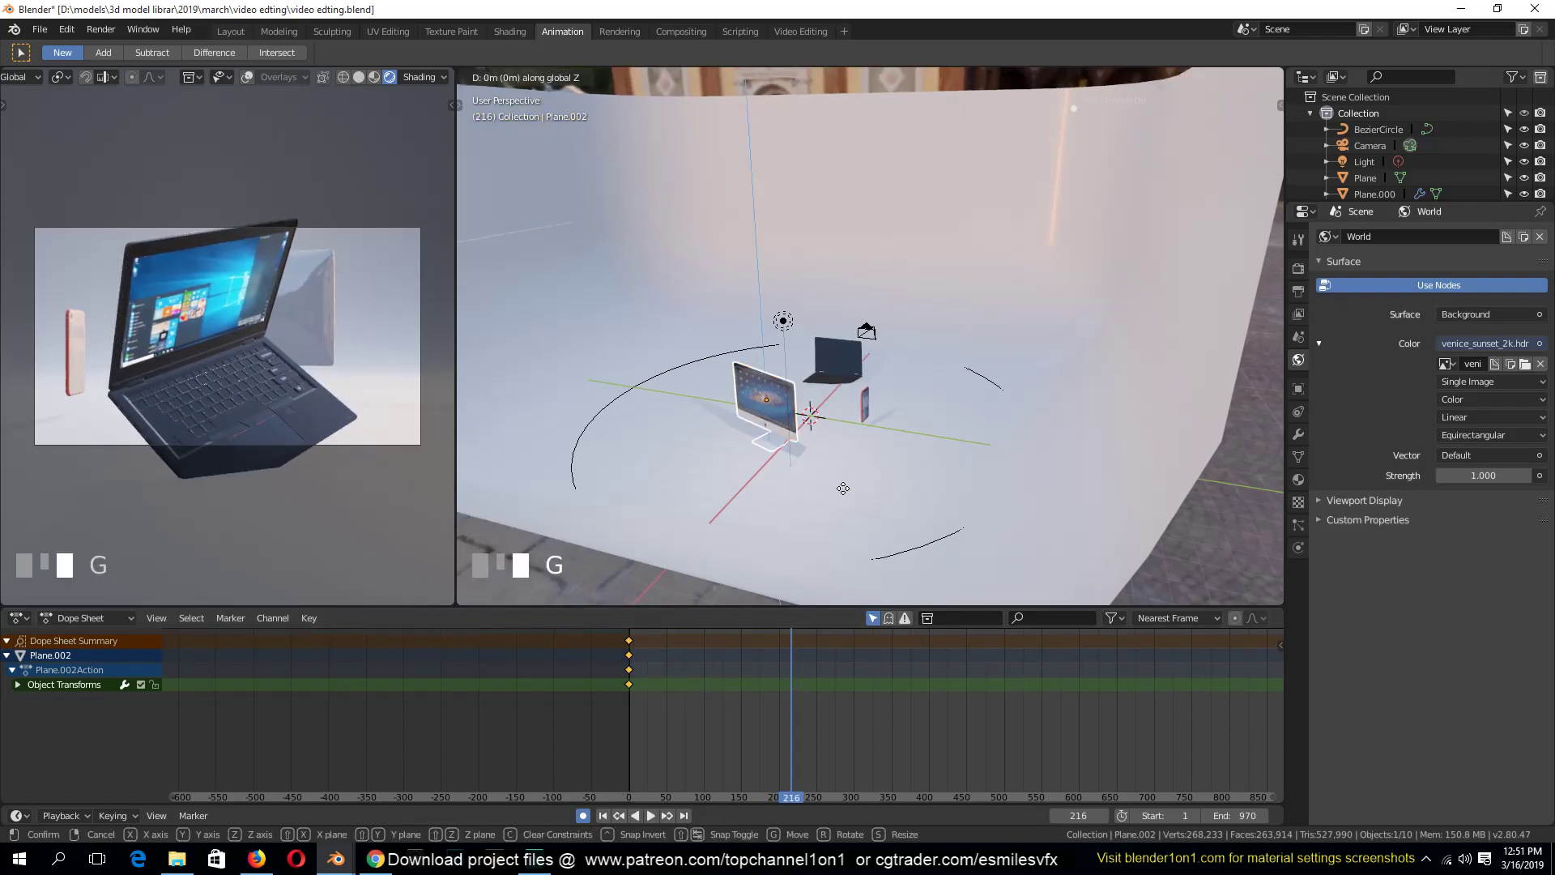
left_click(886, 455)
key("r")
key("r")
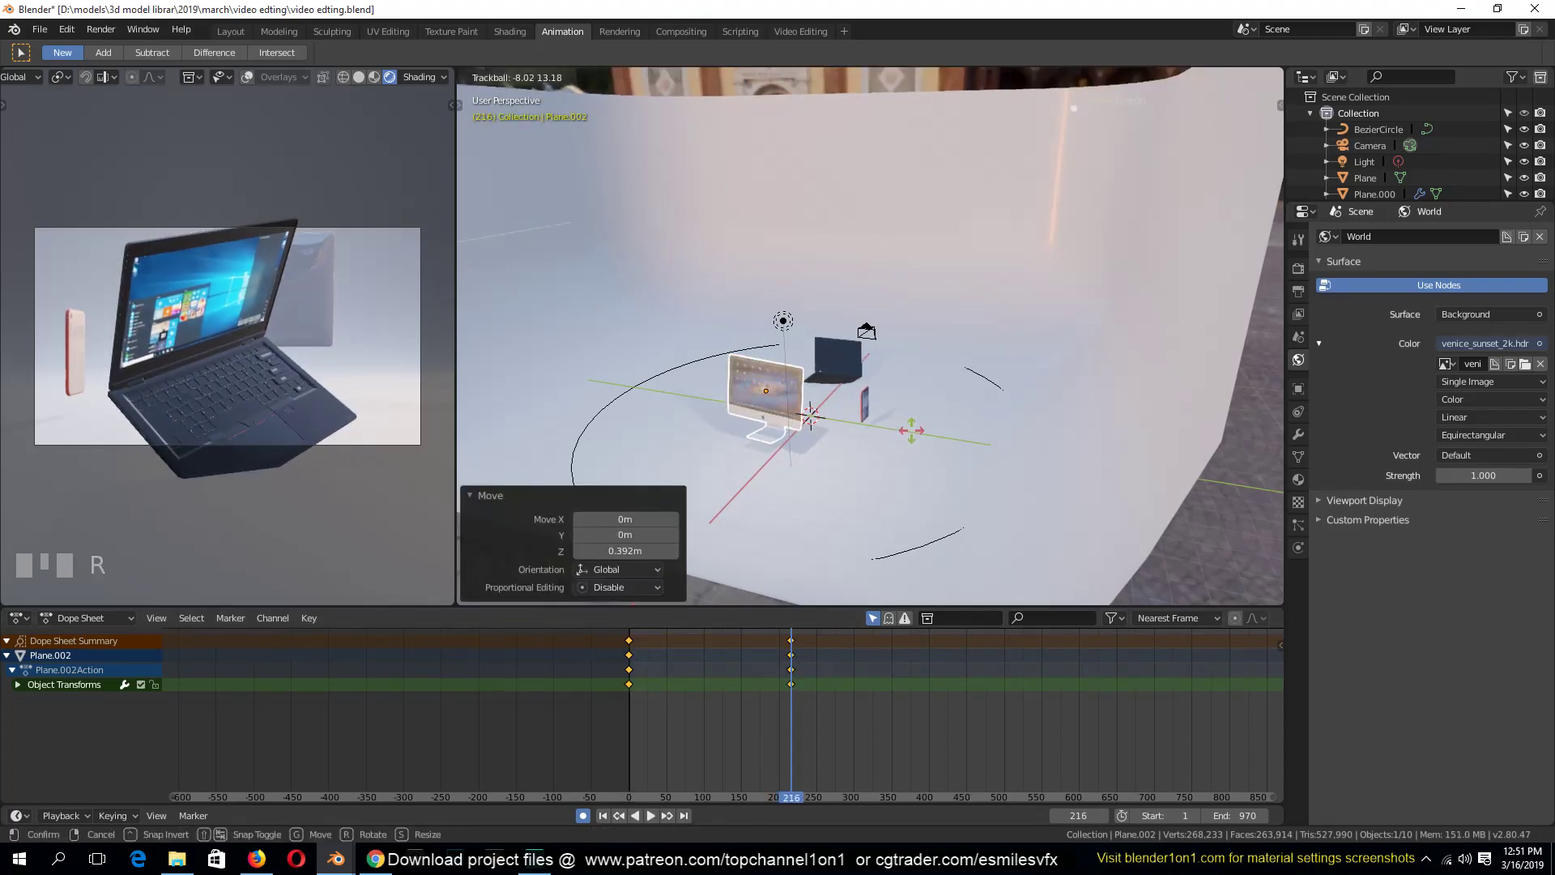
left_click(775, 674)
Key the phone in place at frame 0, trackball-rotate it about -17 and -12 degrees at frame 232, and deselect everything
right_click_drag(774, 674, 809, 606)
left_click(865, 403)
key("g")
left_click(713, 498)
key("r")
key("r")
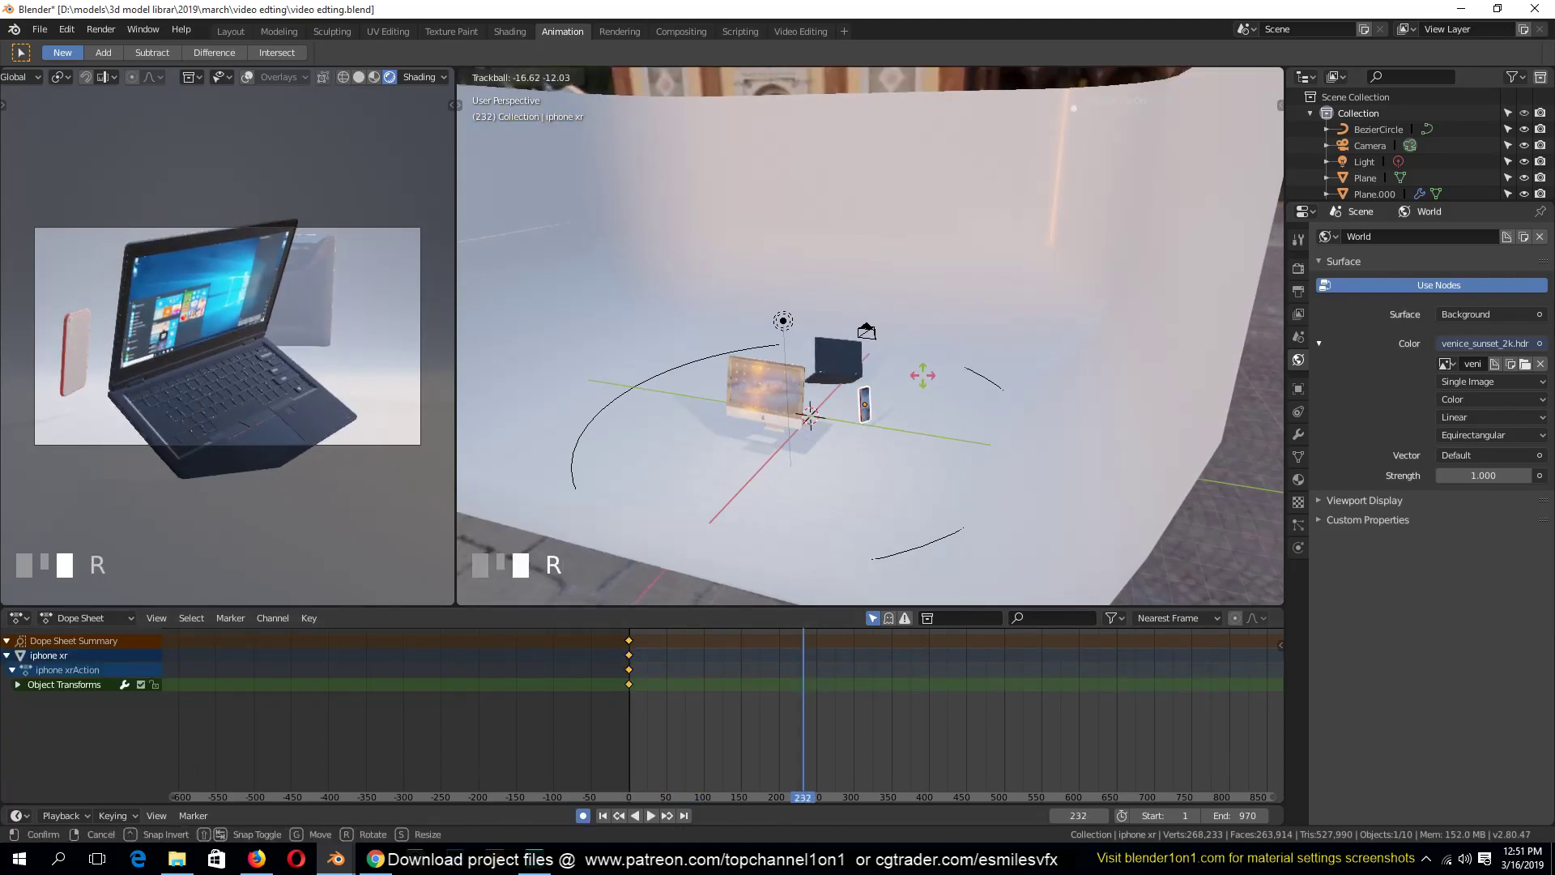
left_click(921, 374)
key("a")
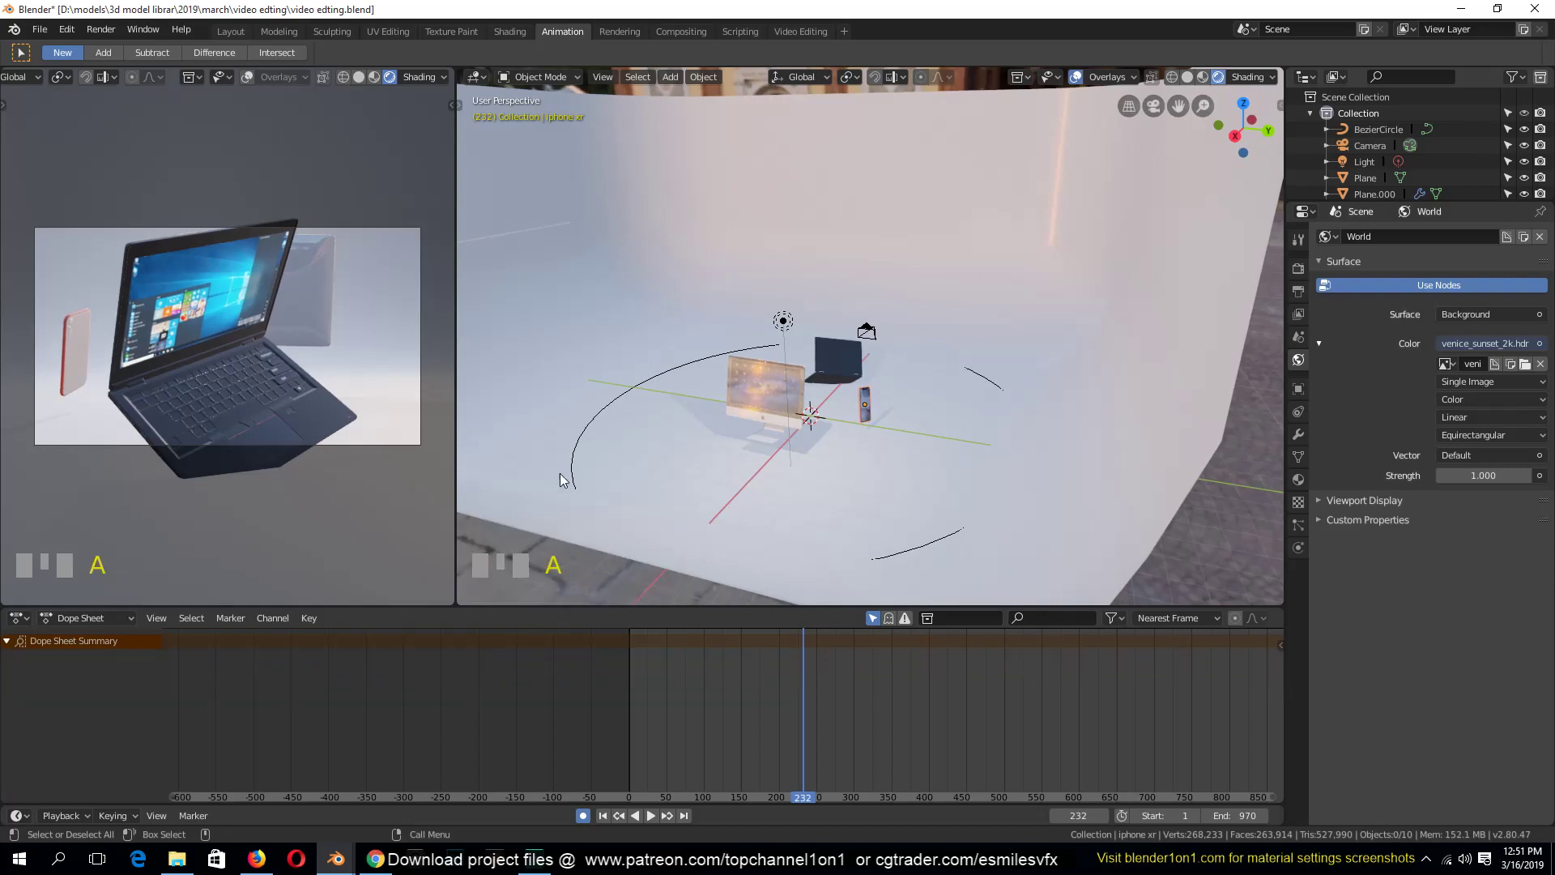
Save the file with the Bezier circle selected at frame 0, and key the circle's unchanged position there
left_click(640, 385)
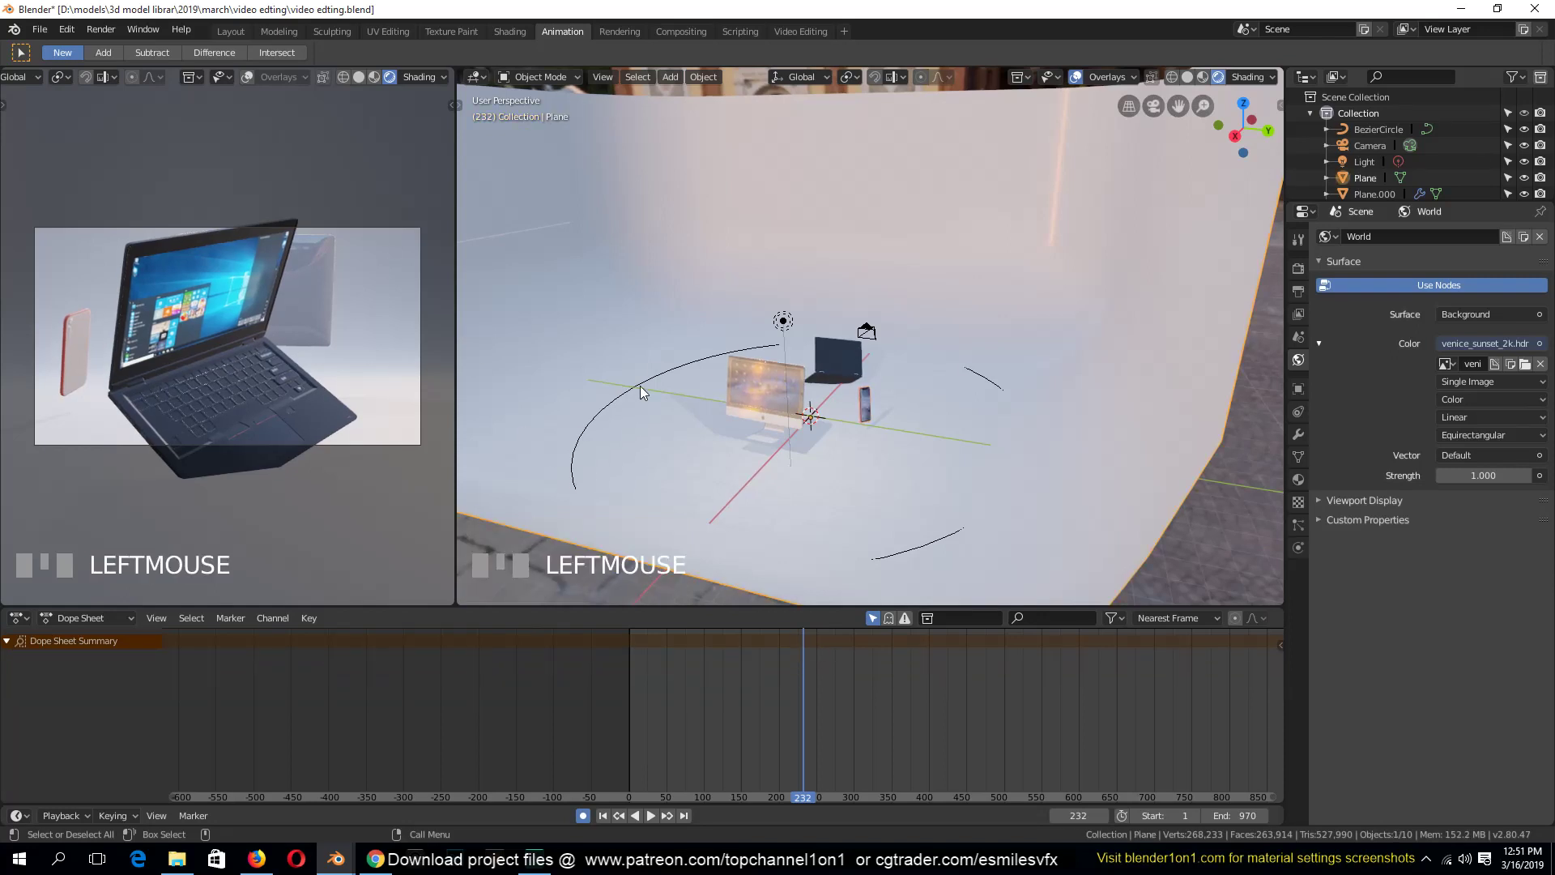
right_click(580, 673)
key("ctrl+s")
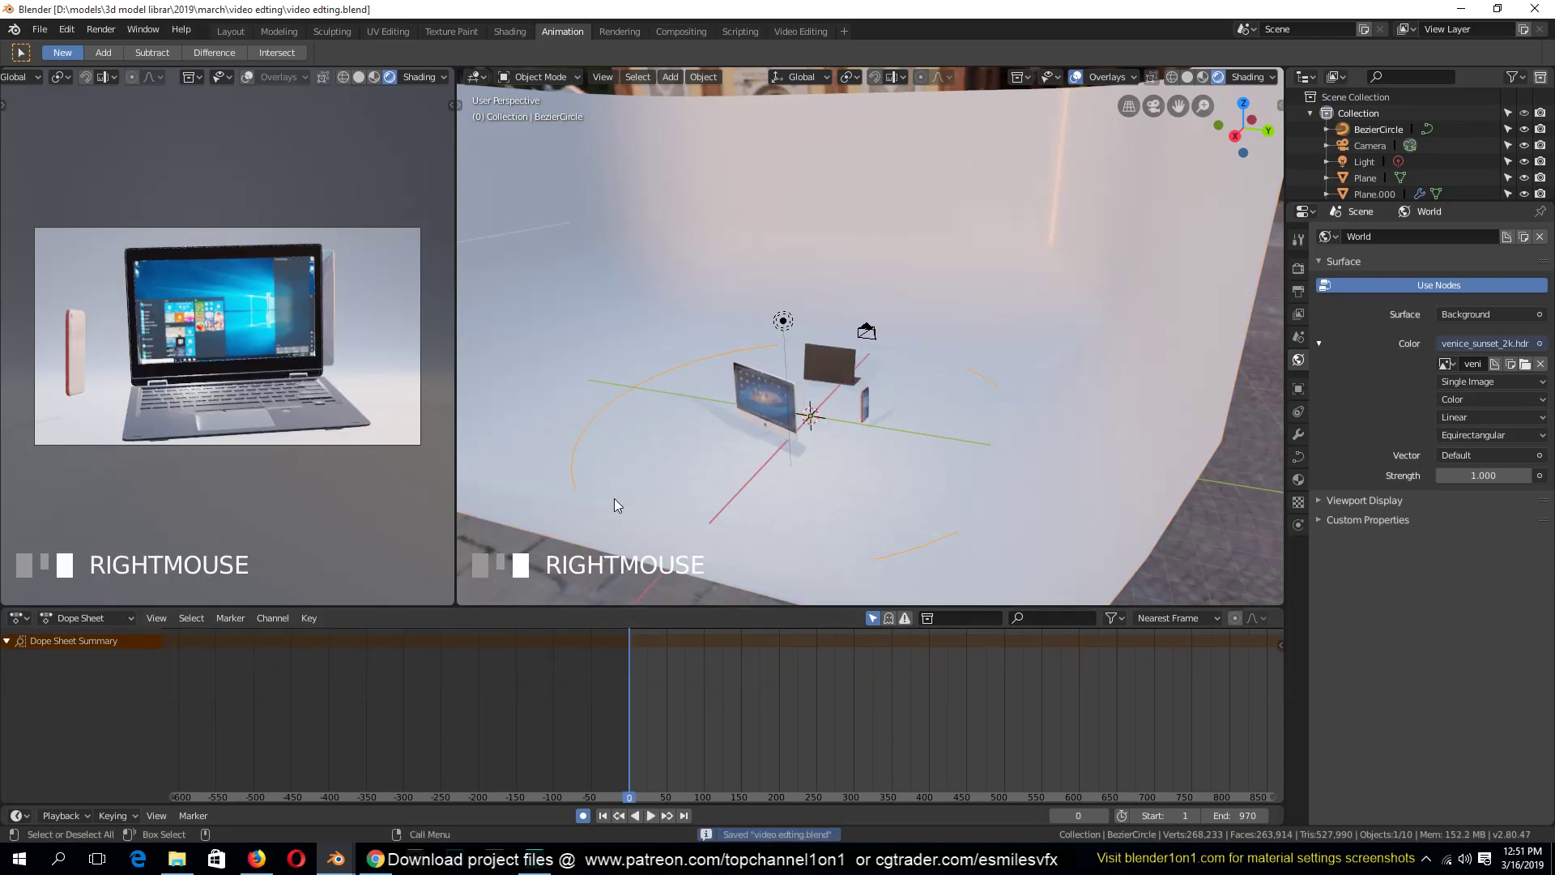
key("g")
left_click(726, 455)
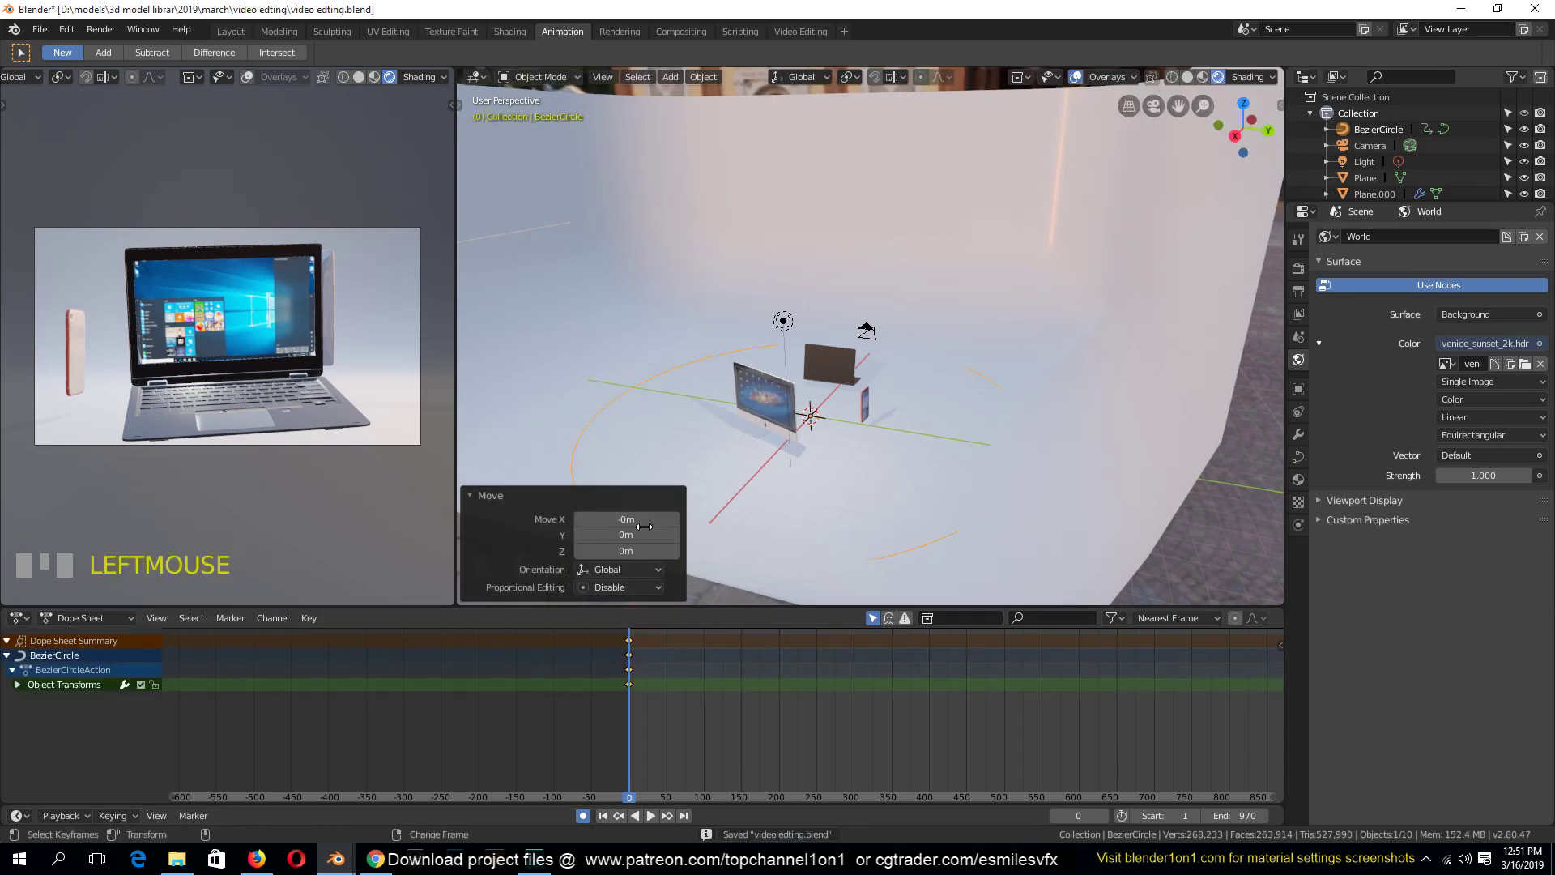
At frame 0, rotate the Bezier circle -188° about the global Z axis so the camera faces the desktop computer
right_click_drag(633, 658, 603, 660)
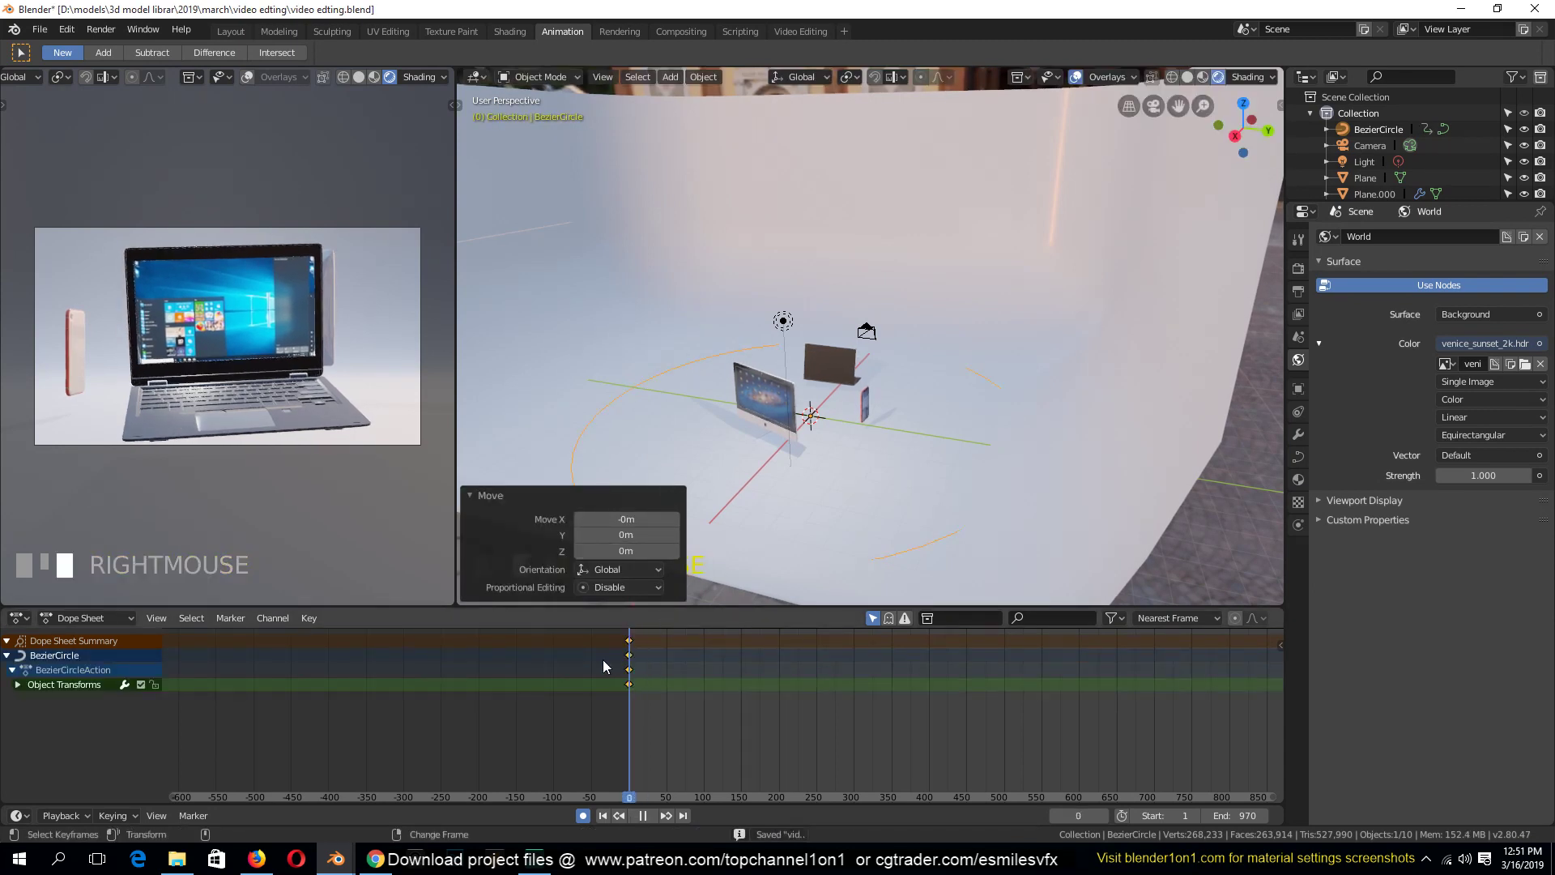
key("r")
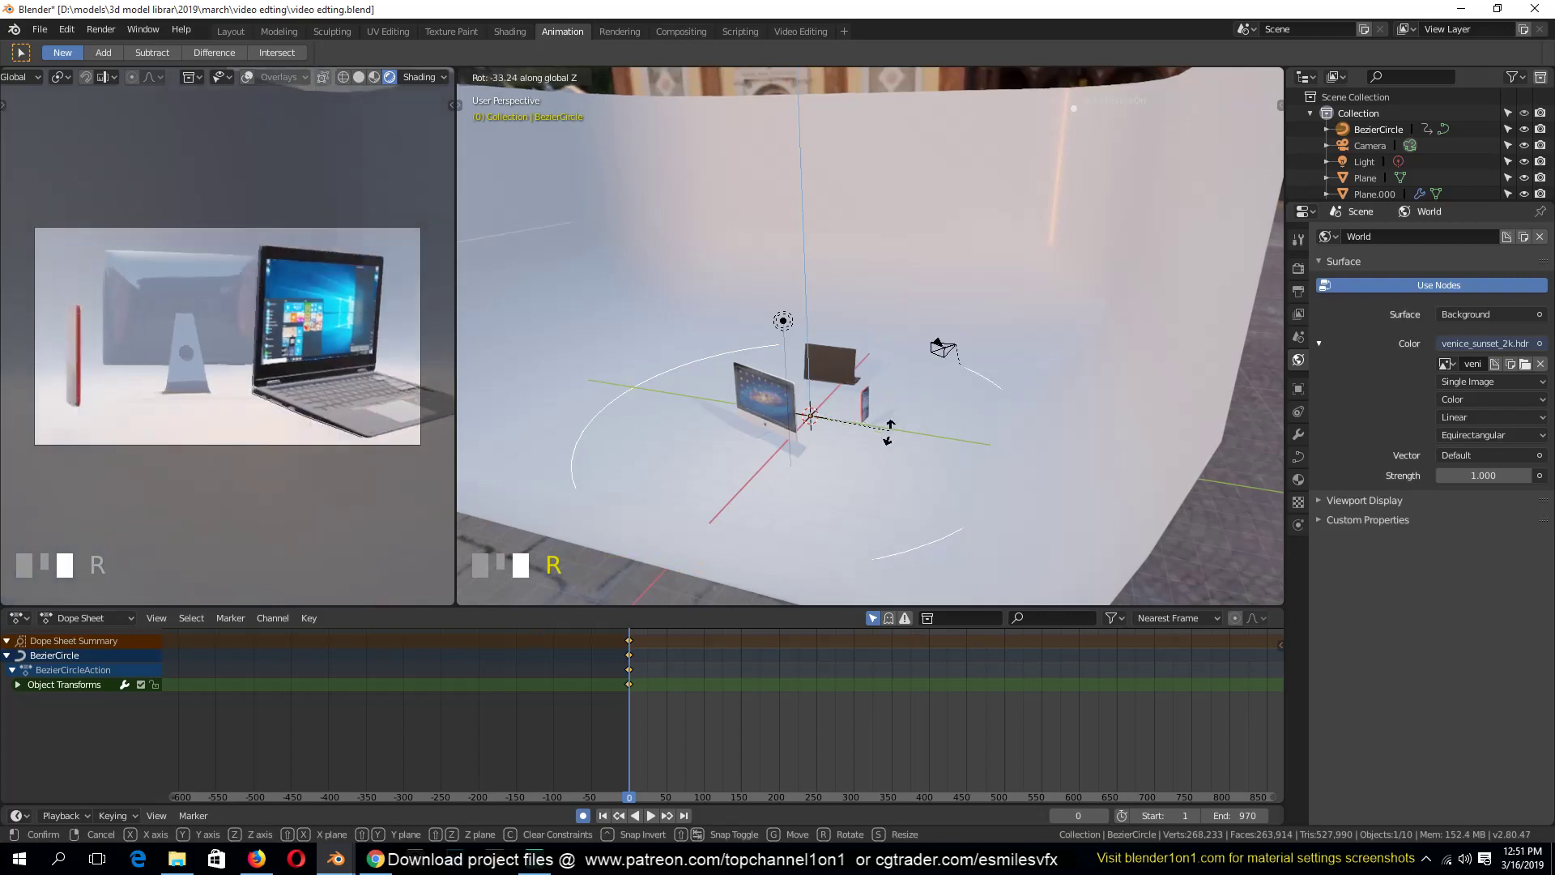
left_click(729, 435)
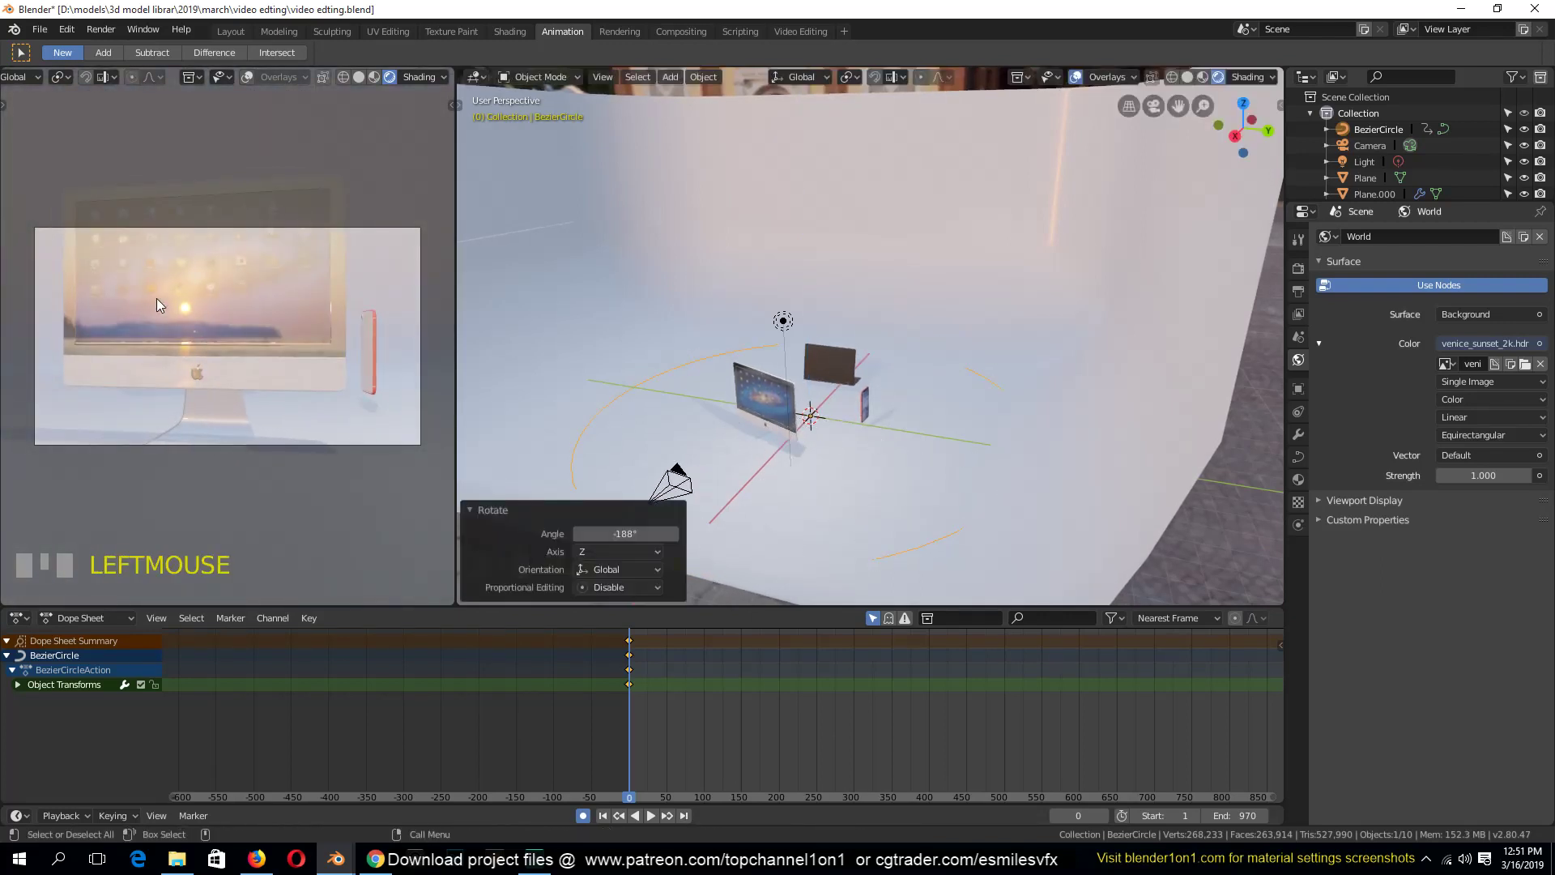
Move the camera 2.72 m along global X, and shift it slightly to frame the desktop computer and phone
left_click(362, 227)
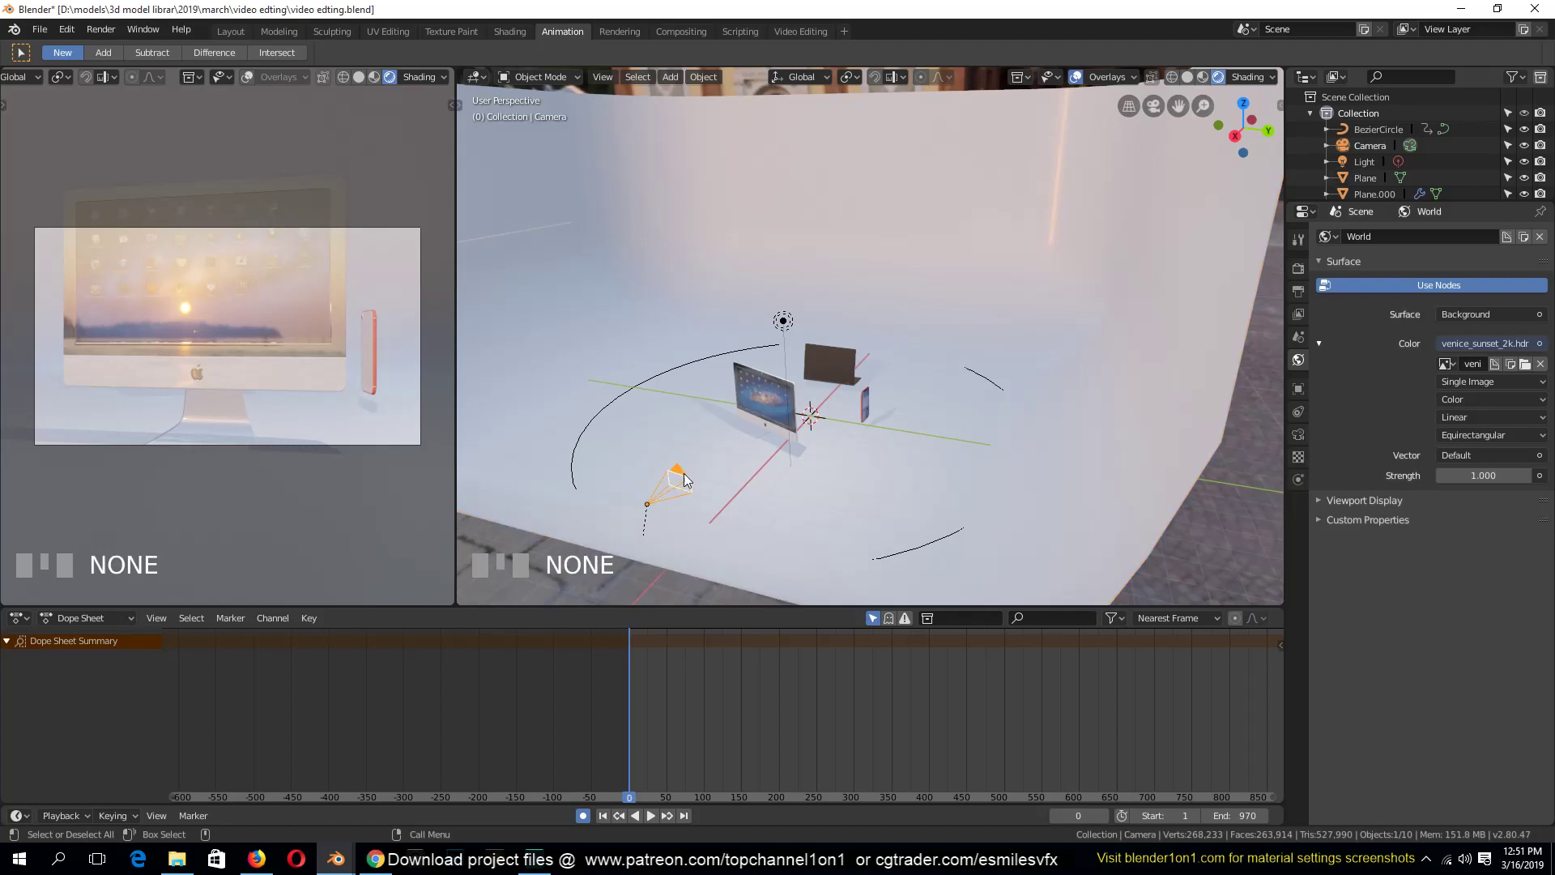
key("g")
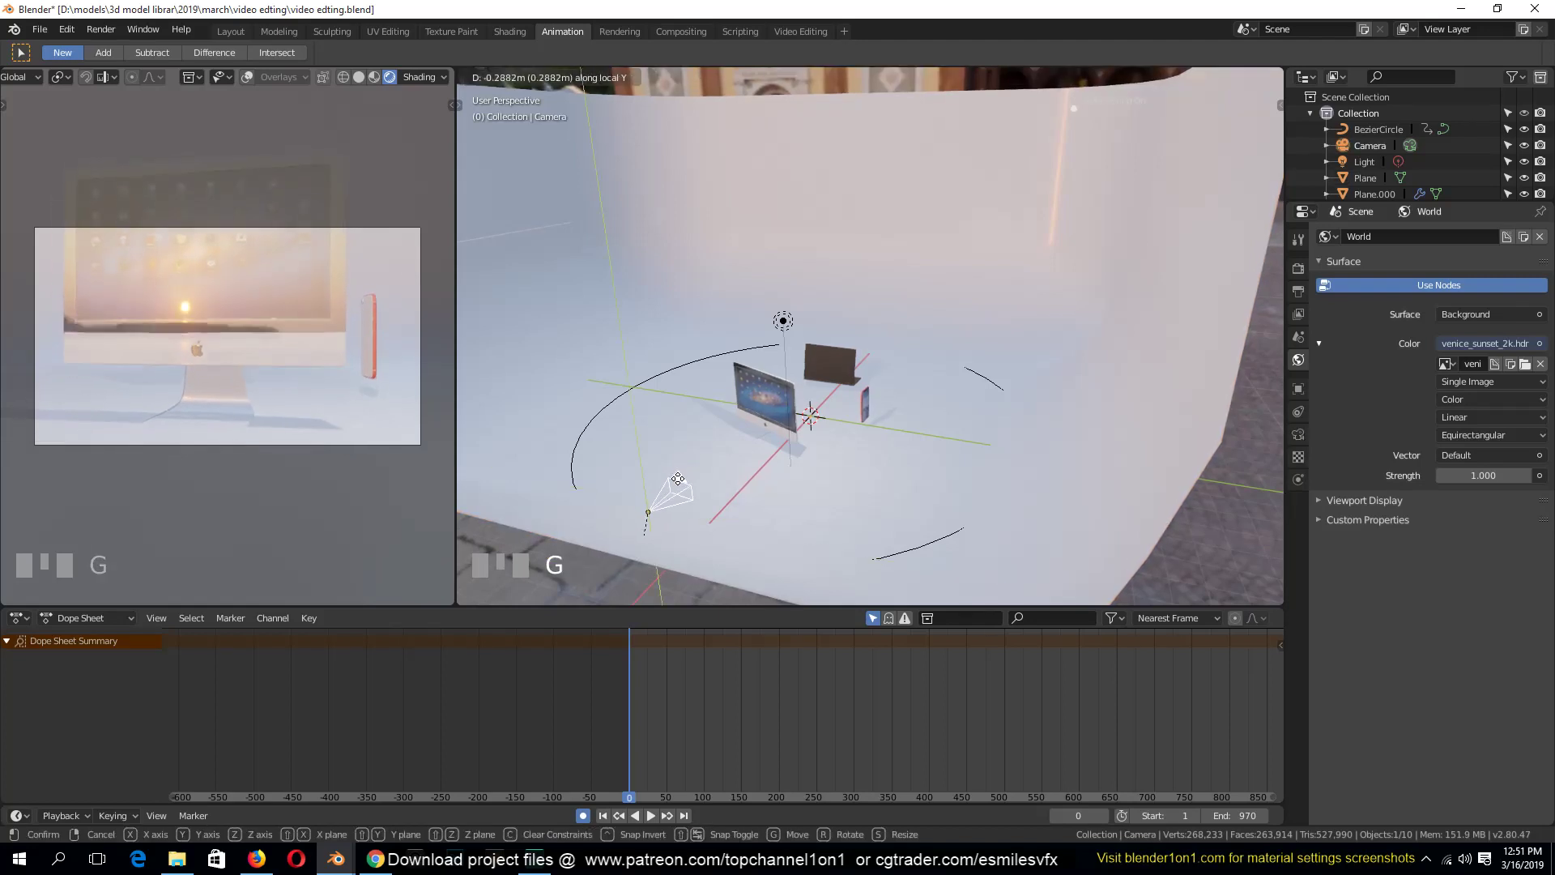
key("x")
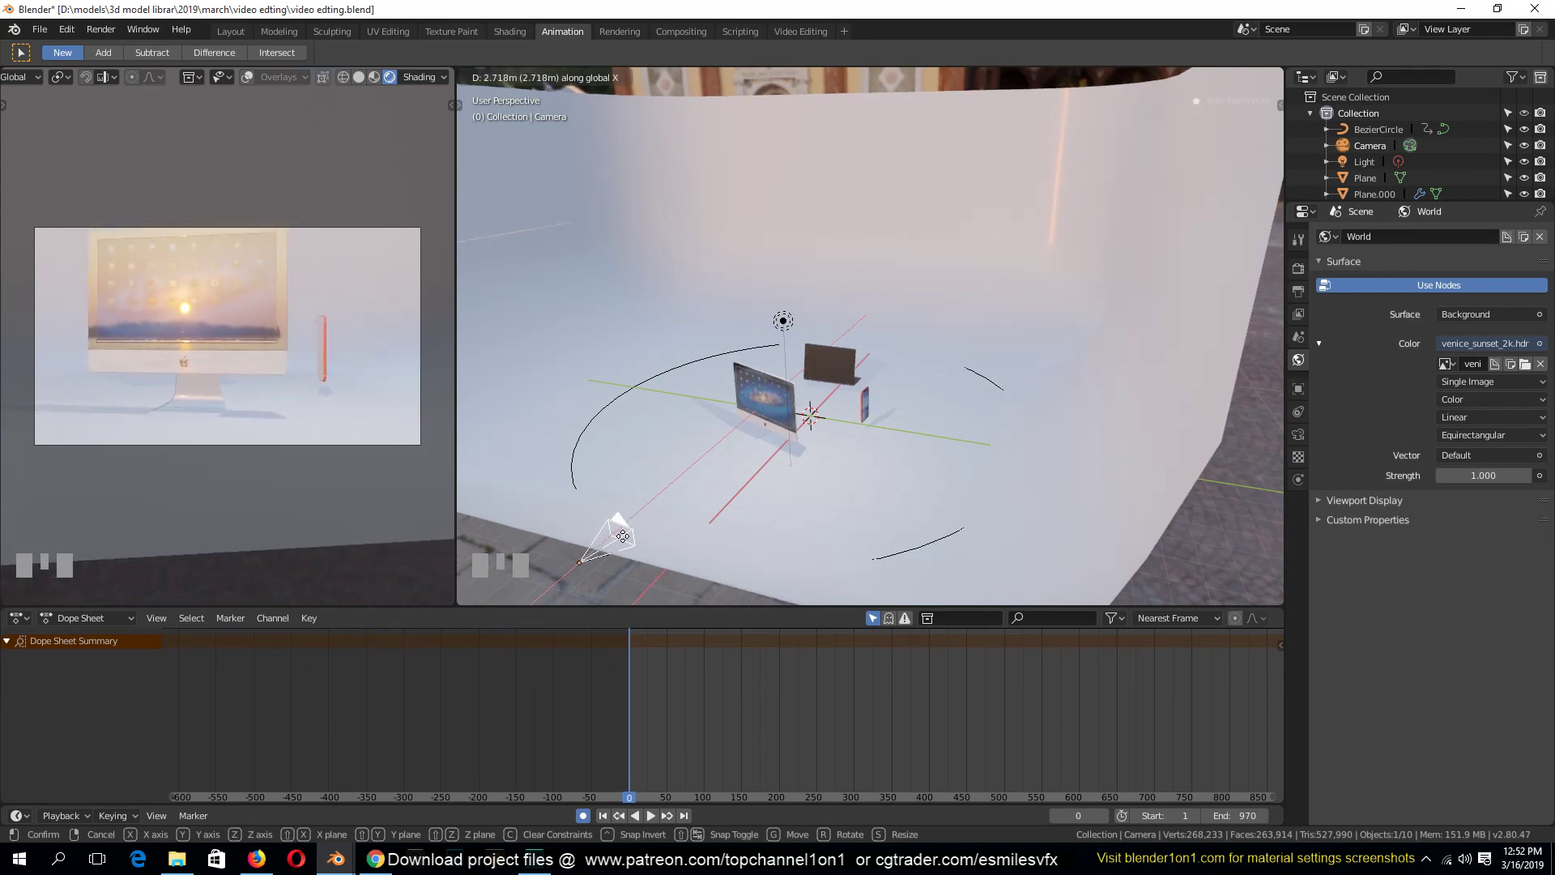
left_click(622, 536)
key("g")
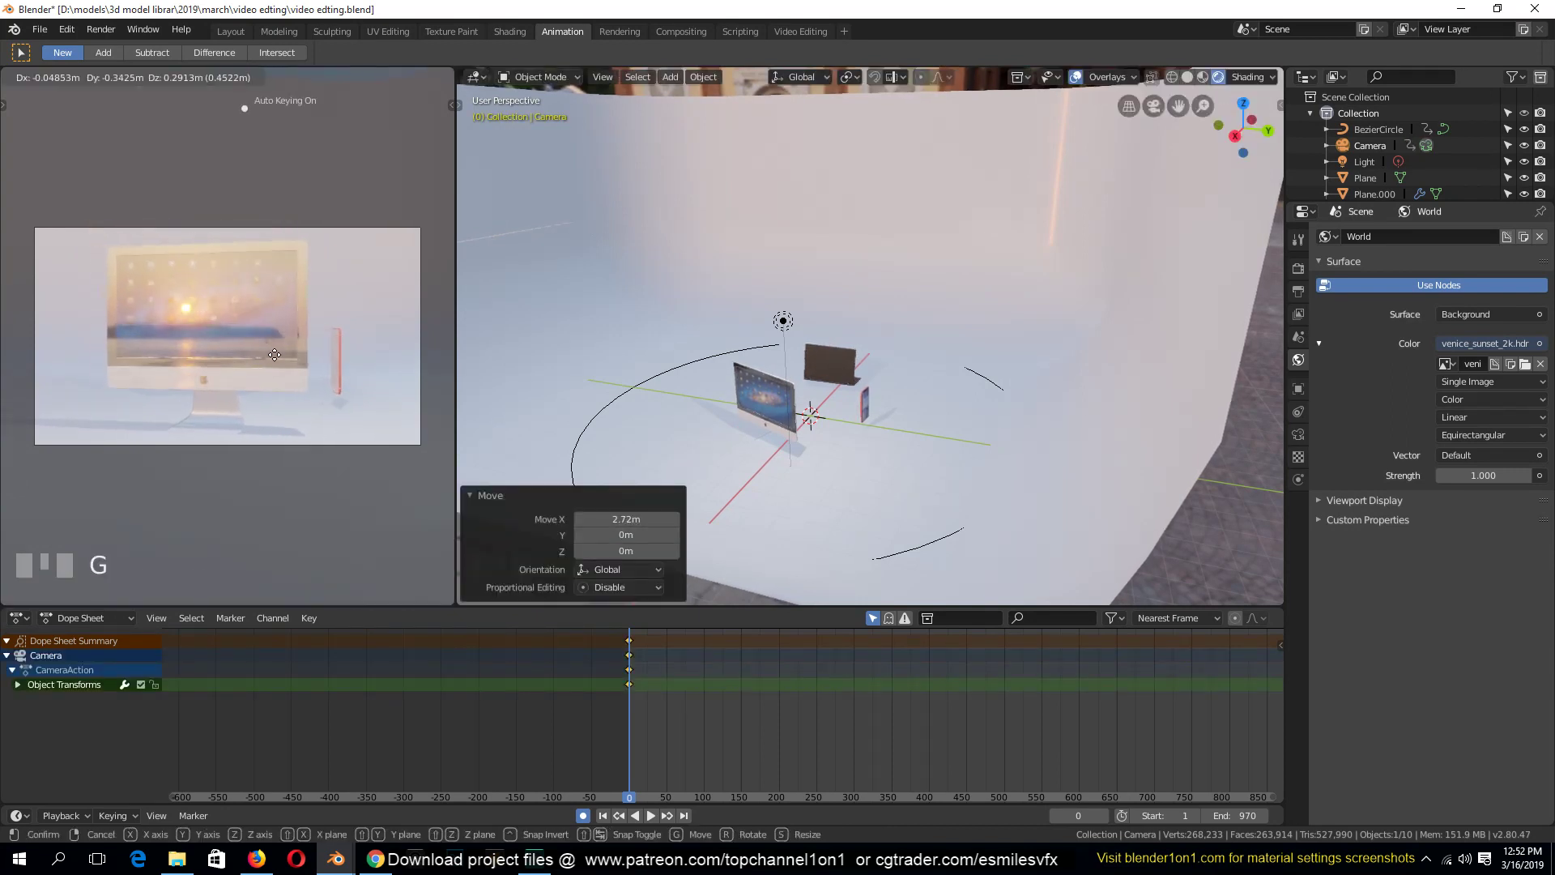
left_click(281, 362)
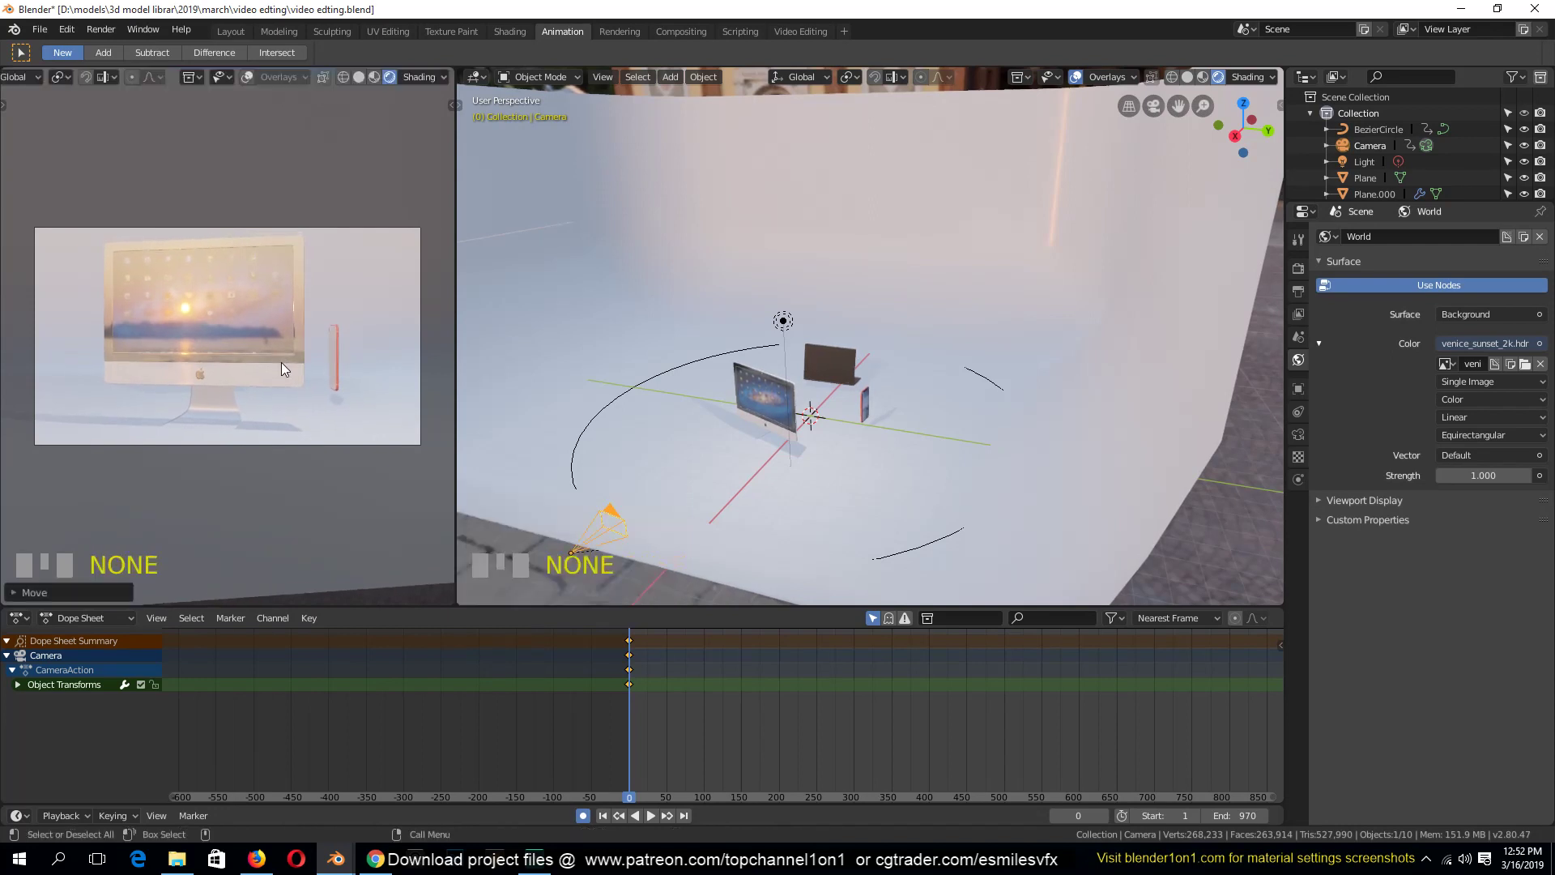
Select the Bezier circle carrying the camera and save the file
left_click(600, 410)
left_click(606, 405)
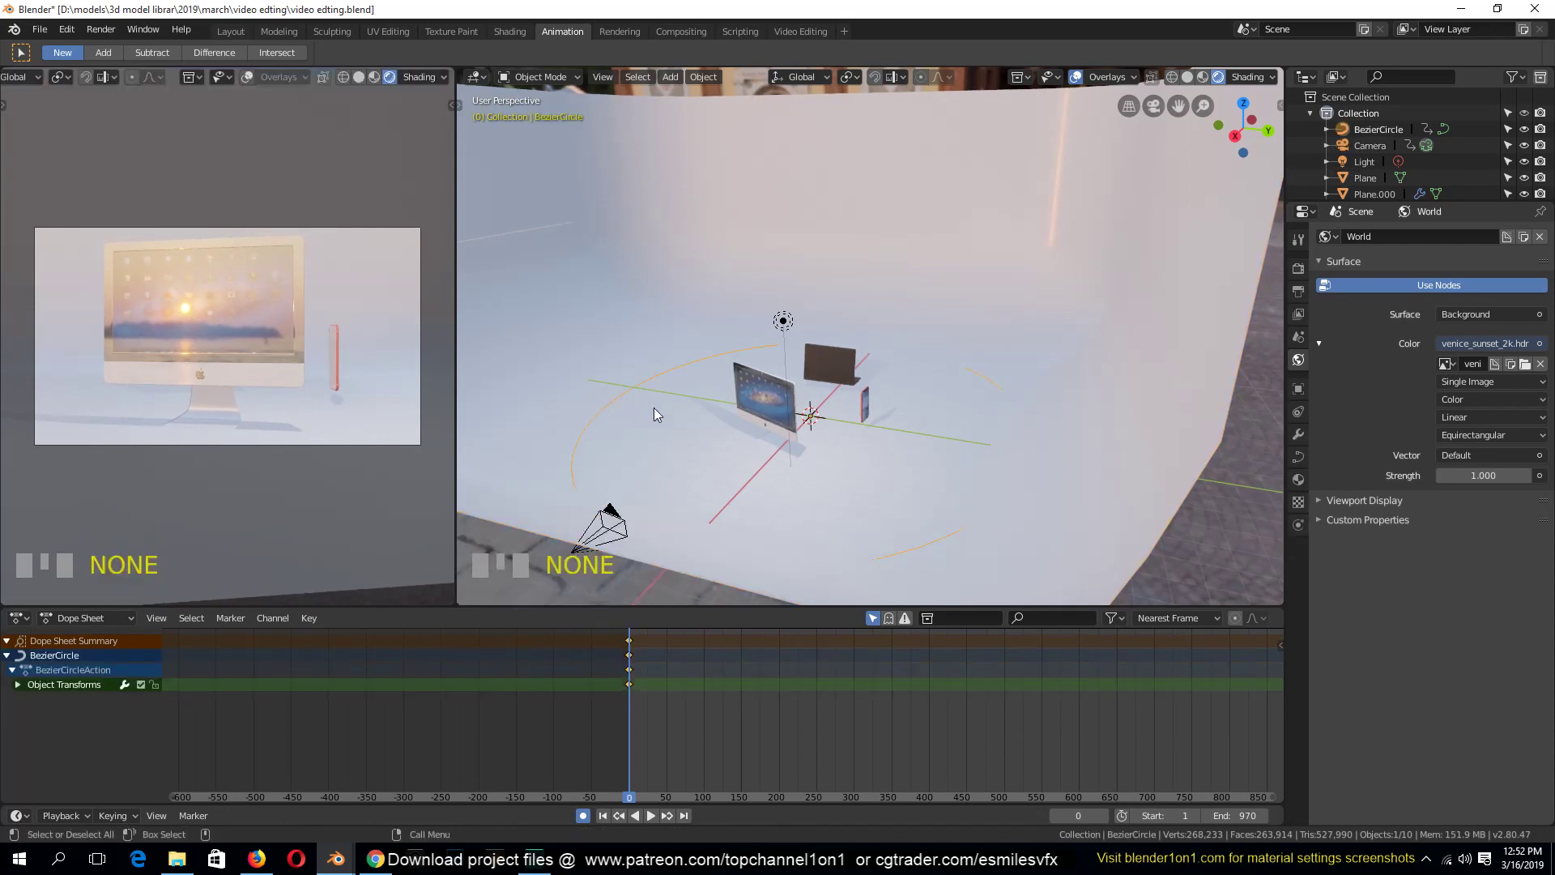
key("ctrl+s")
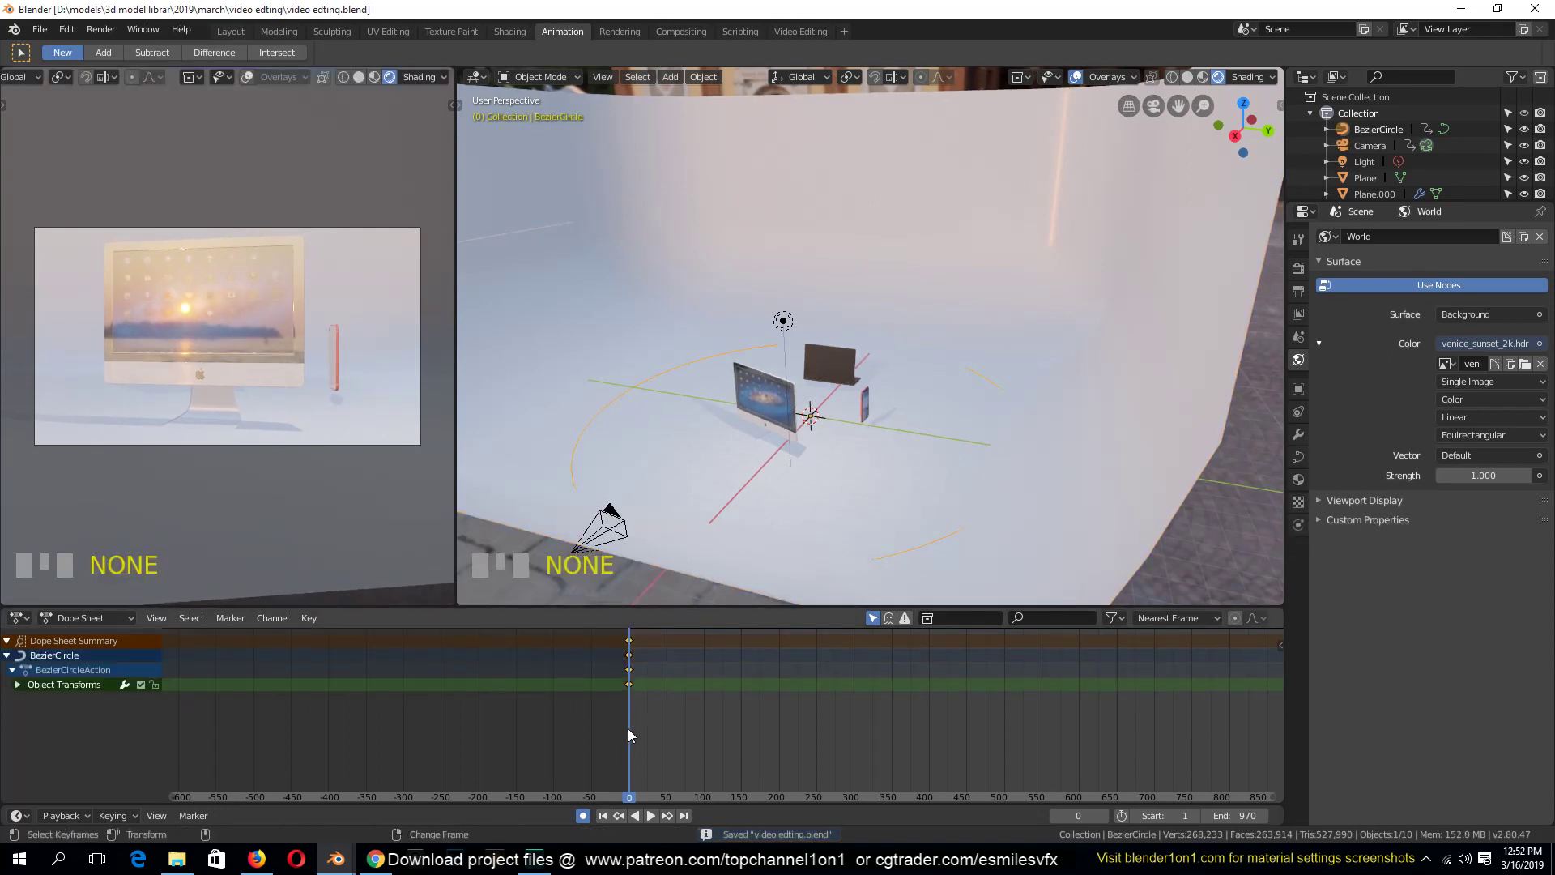
At frame 40, rotate the Bezier circle 121°, 50° and 18.5° about the global Z axis so the camera faces the laptop
right_click_drag(634, 697, 659, 684)
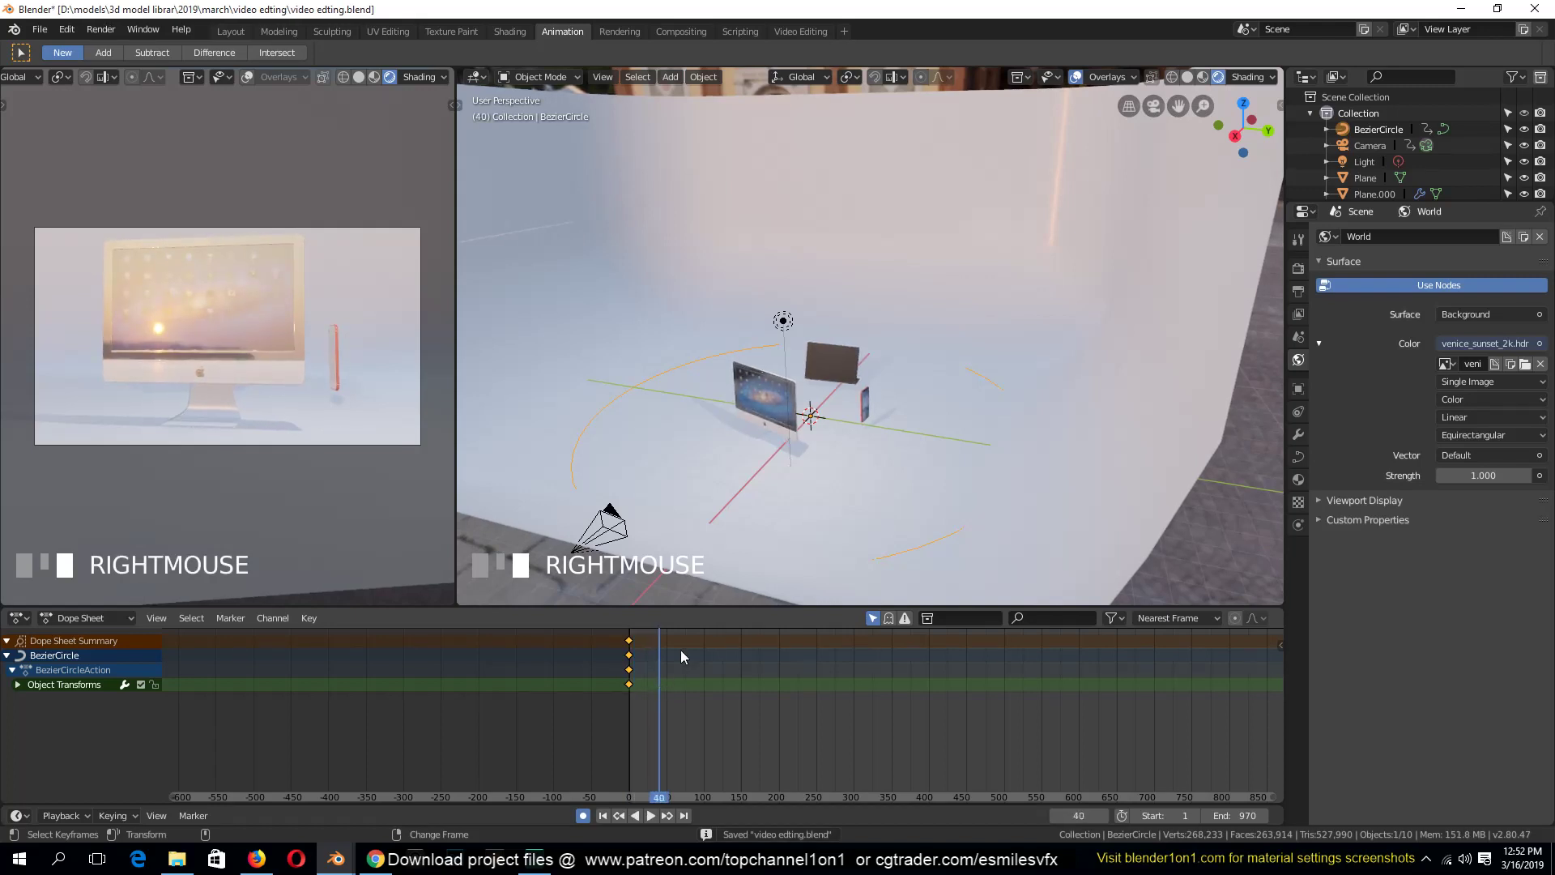
key("r")
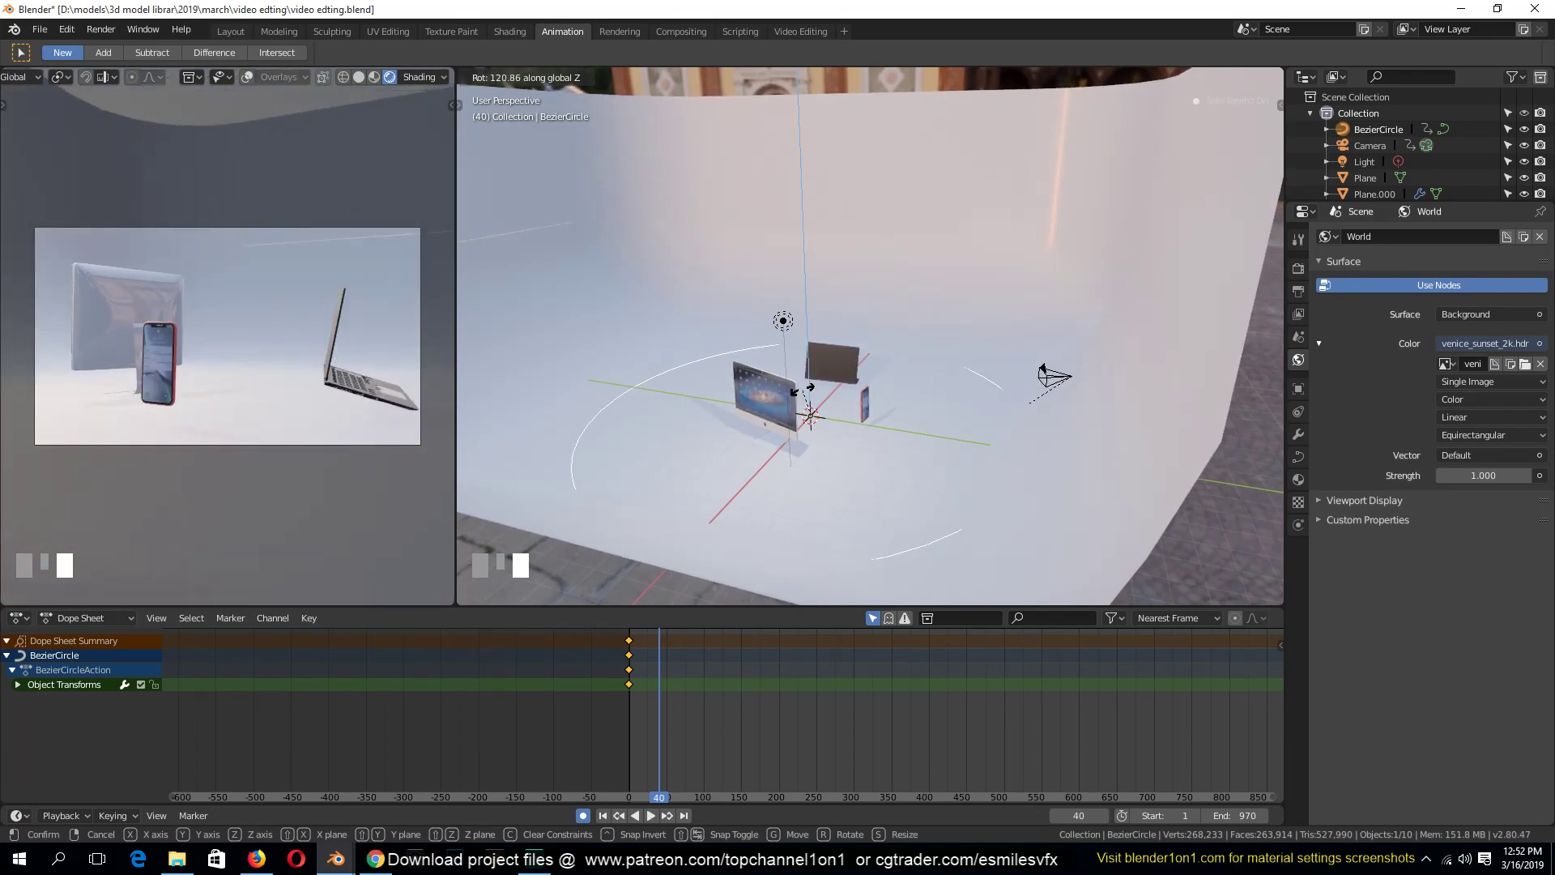
left_click(1056, 428)
key("r")
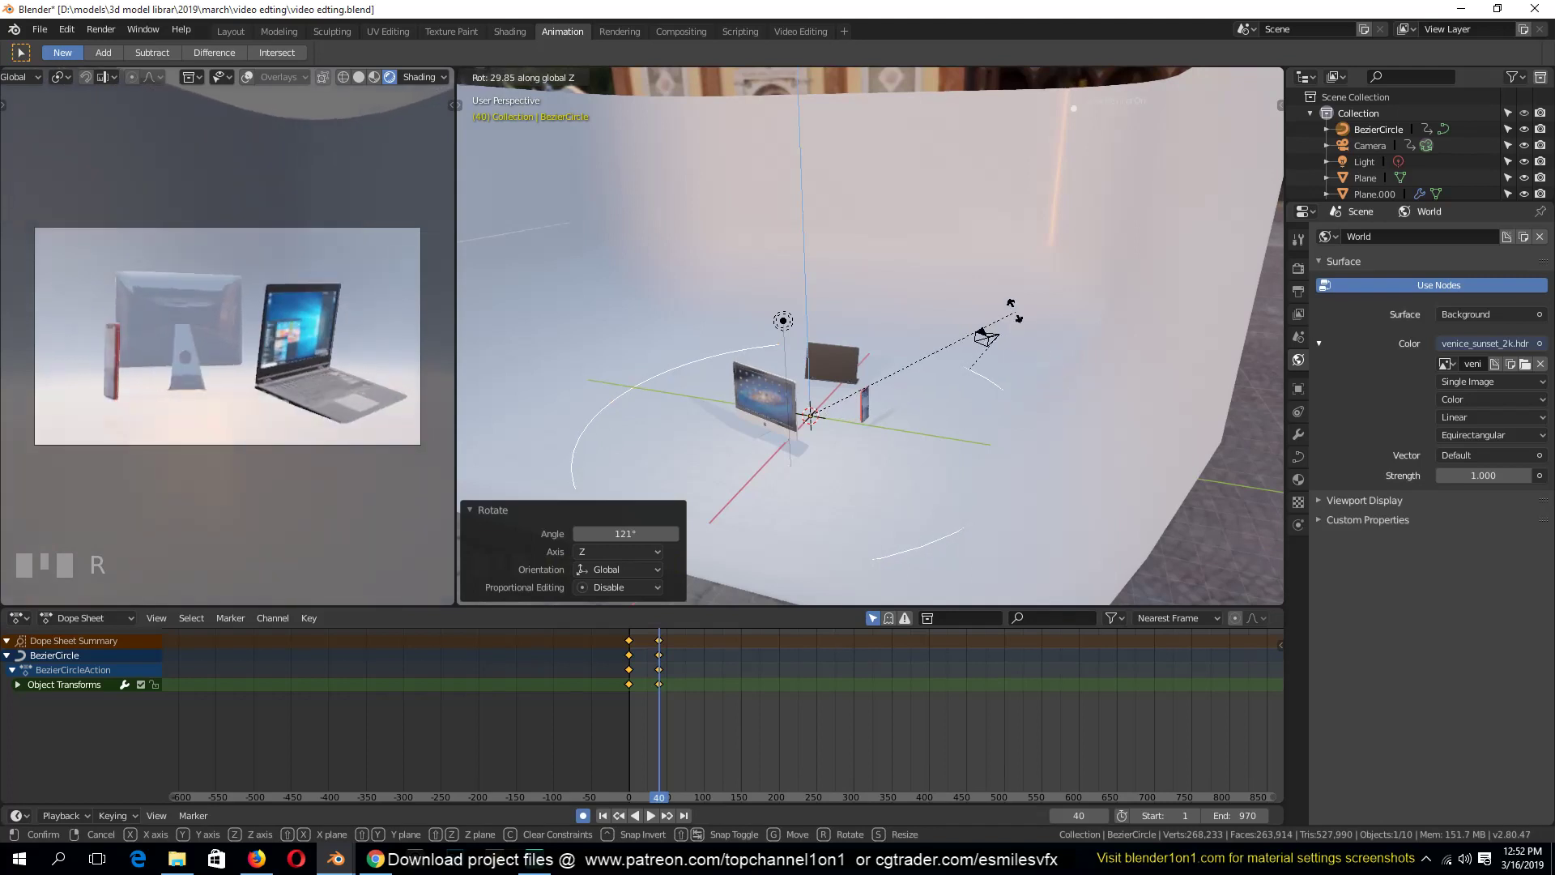
left_click(963, 254)
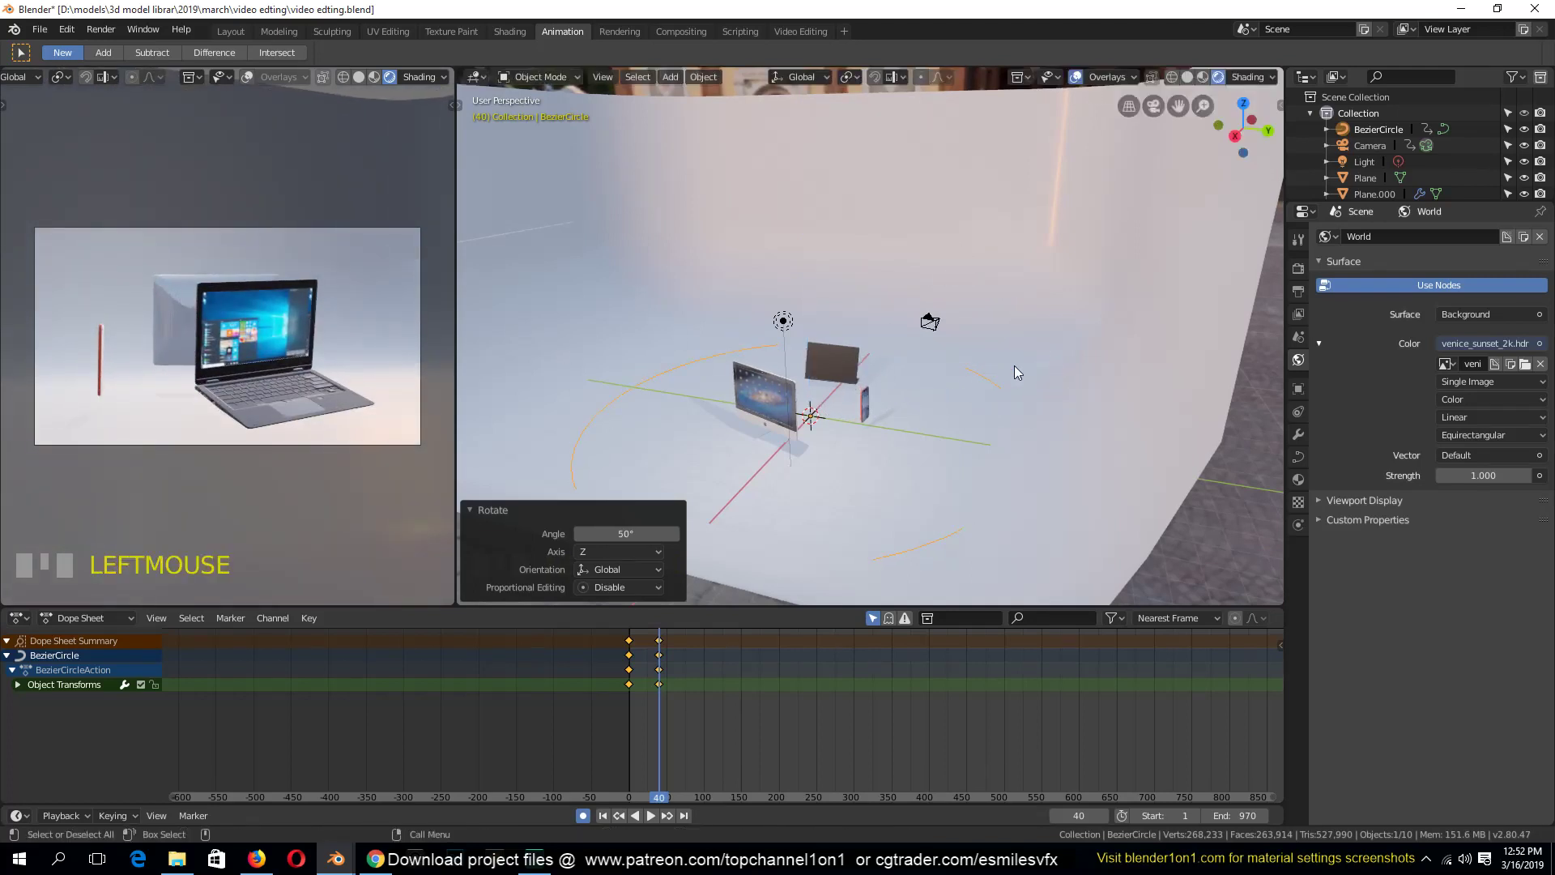
key("r")
left_click(991, 298)
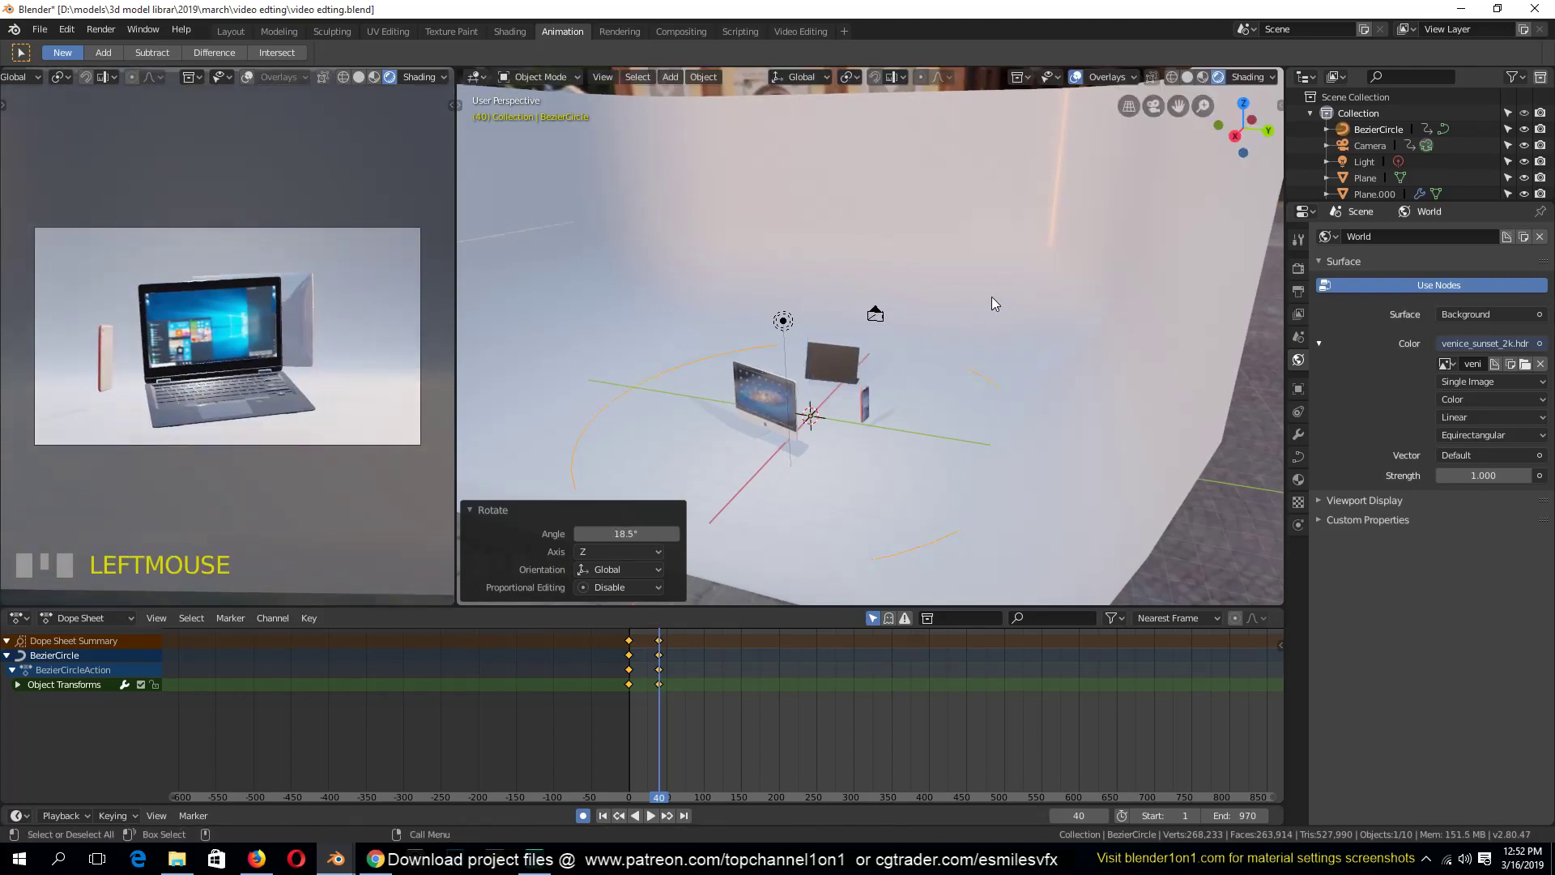
Preview the camera swing from the start and move the Bezier circle's frame 40 keyframe to about frame 15
right_click_drag(659, 663, 589, 654)
key("space")
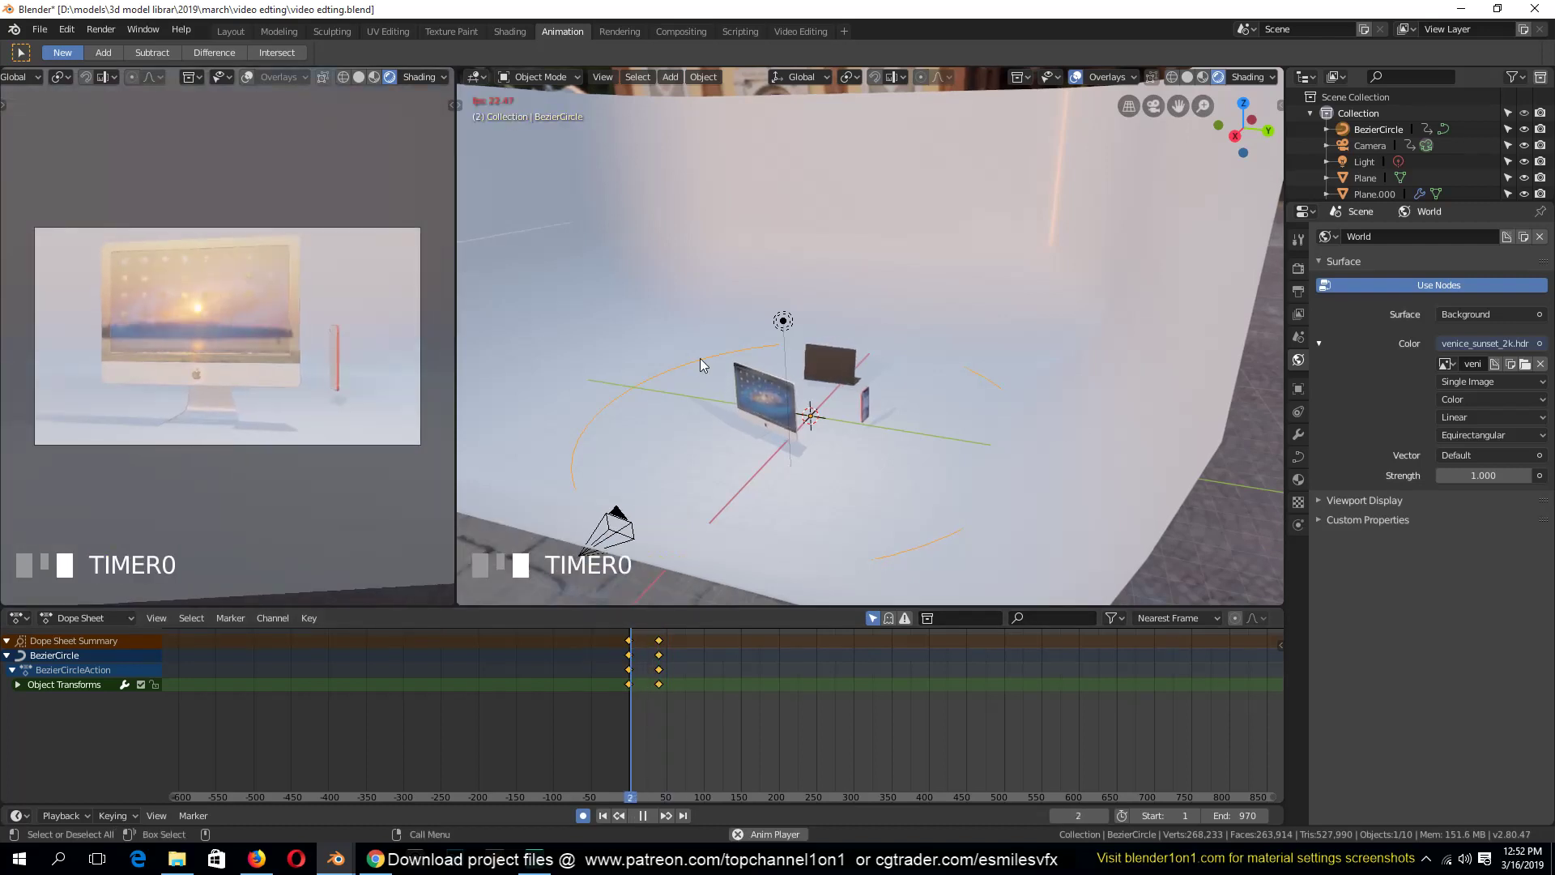
key("space")
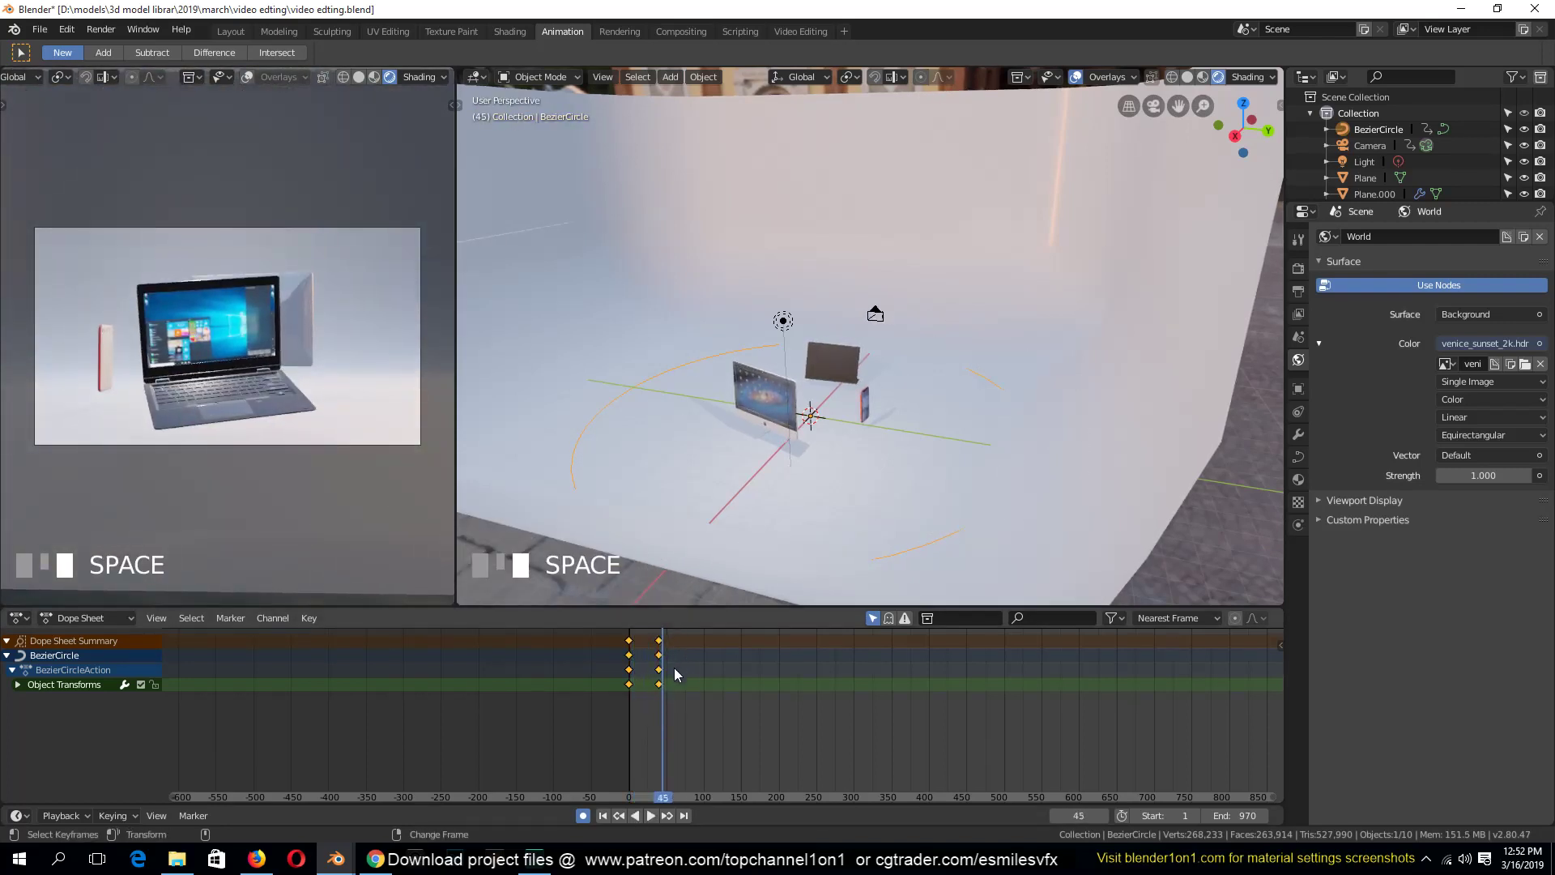
scroll(674, 668, "up", 5)
left_click(500, 641)
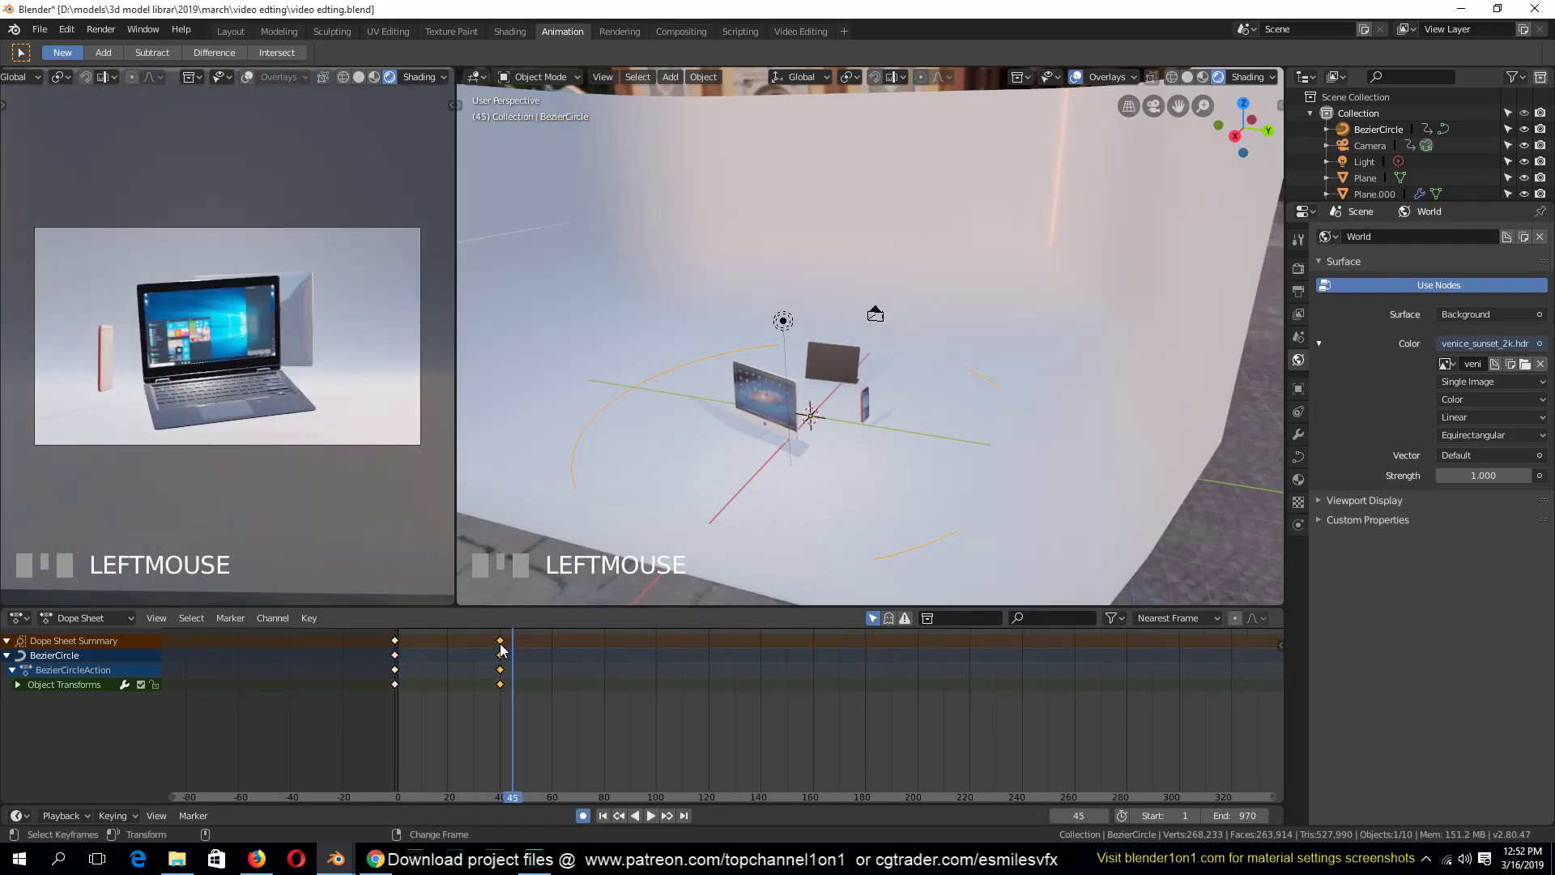
key("g")
left_click(425, 650)
Play back the retimed camera swing from the start and save the file
key("space")
key("space")
right_click(559, 528)
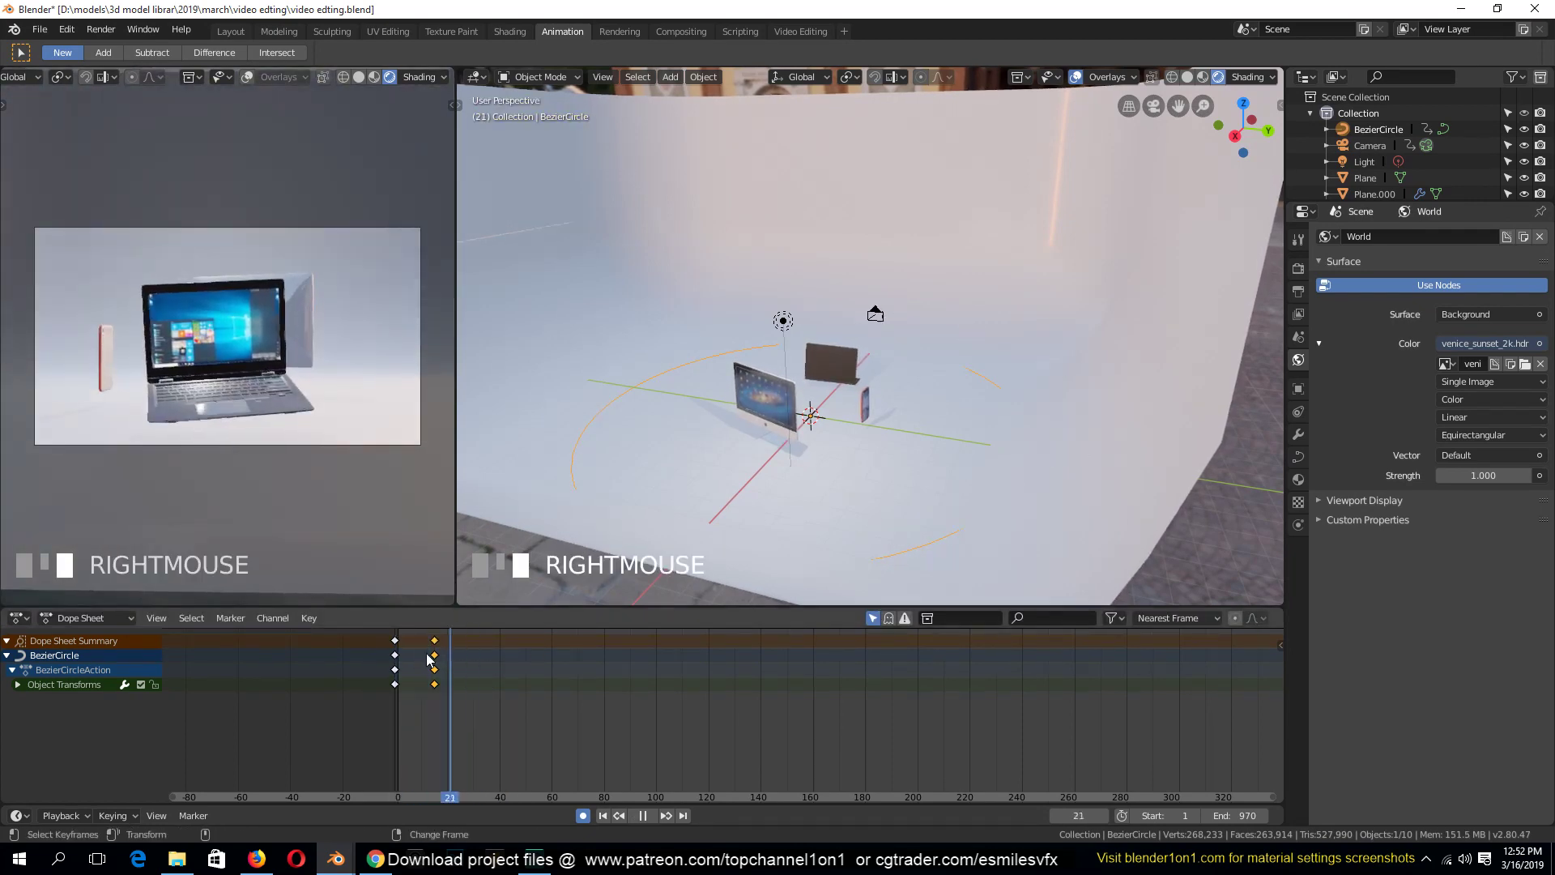
key("space")
key("space")
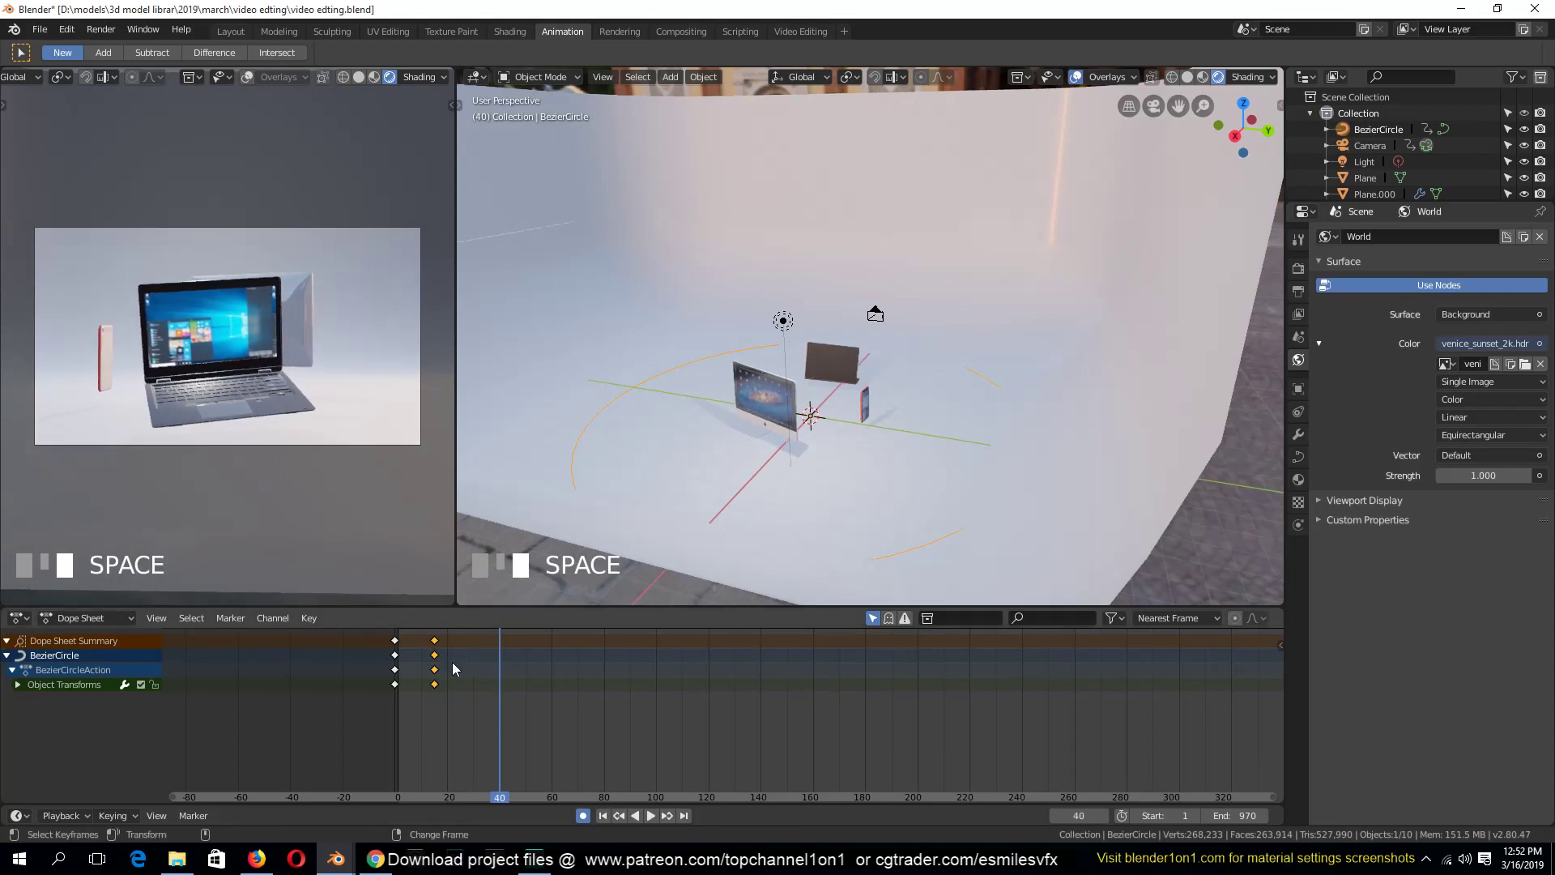
right_click(354, 663)
key("space")
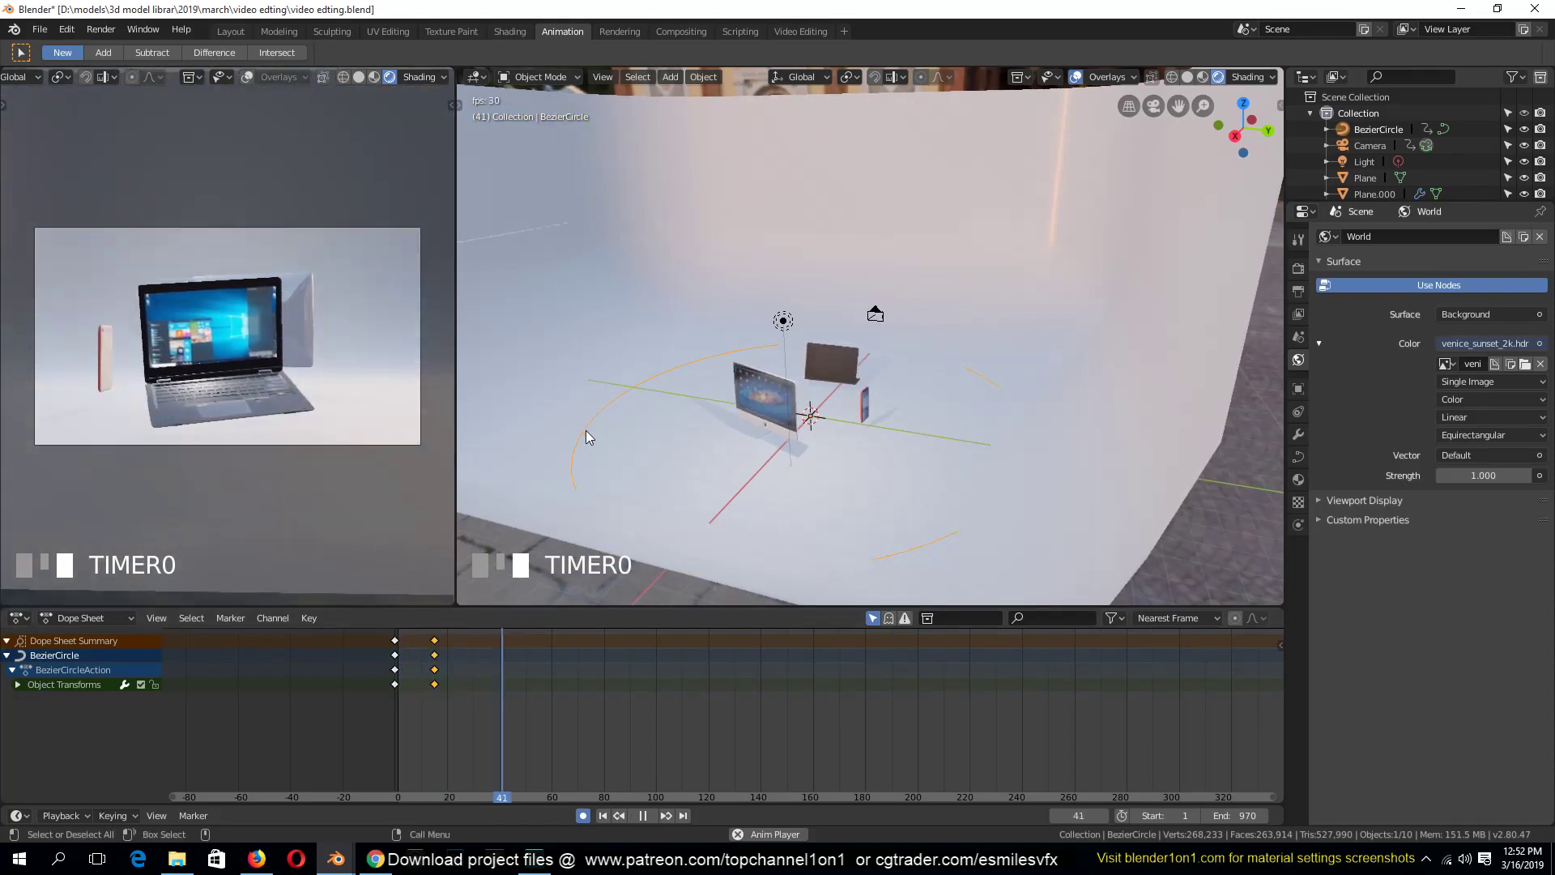
key("space")
key("ctrl+s")
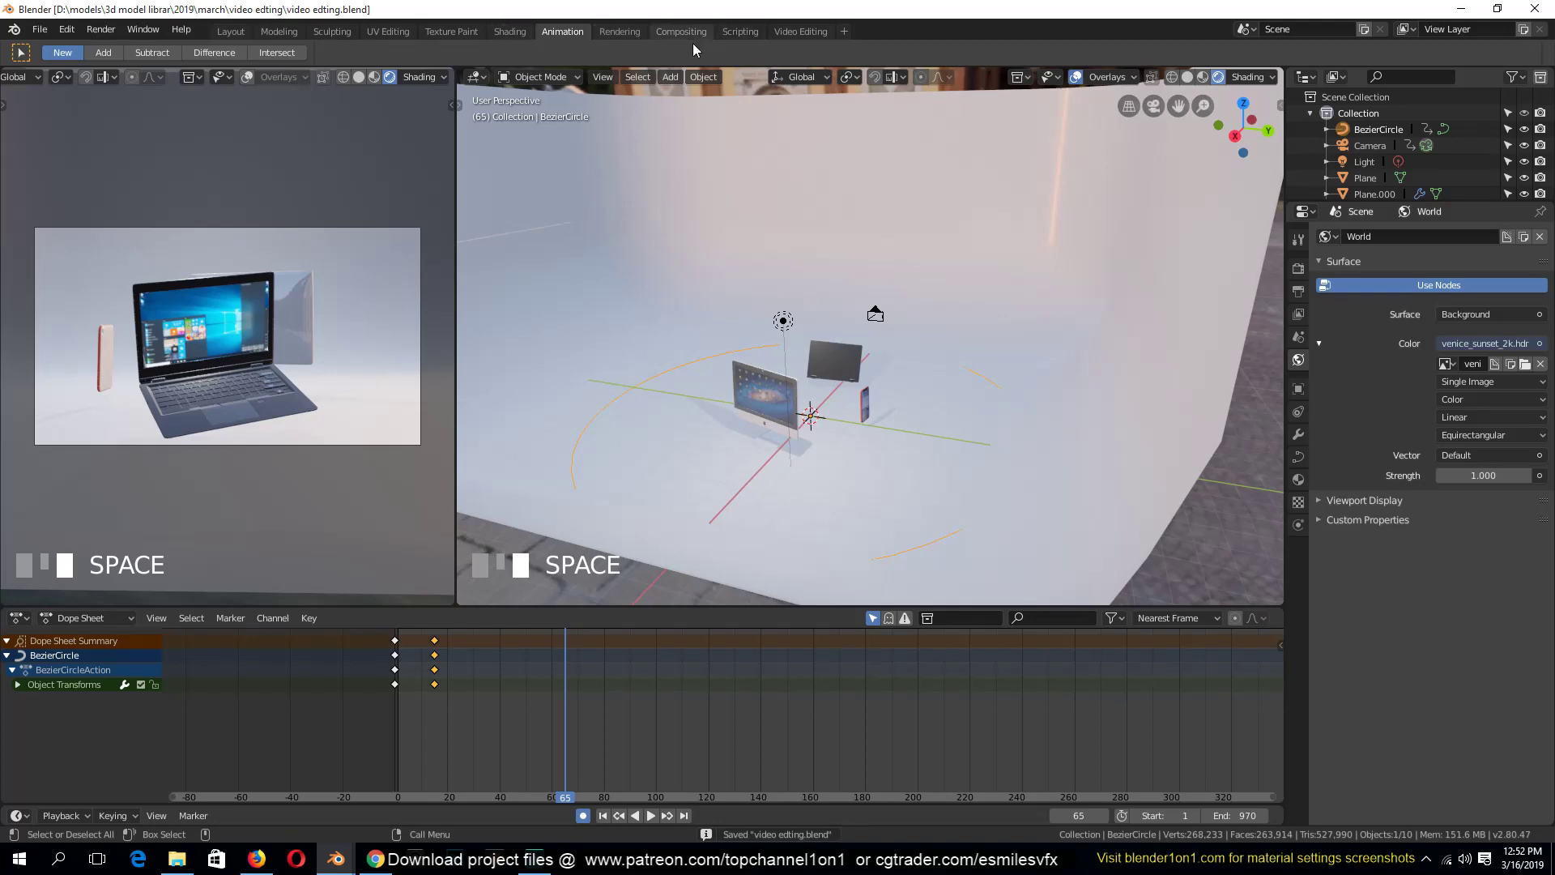
In the Video Editing workspace, unmute the first audio strip, audio.ts, and save the file
left_click(830, 33)
left_click(551, 701)
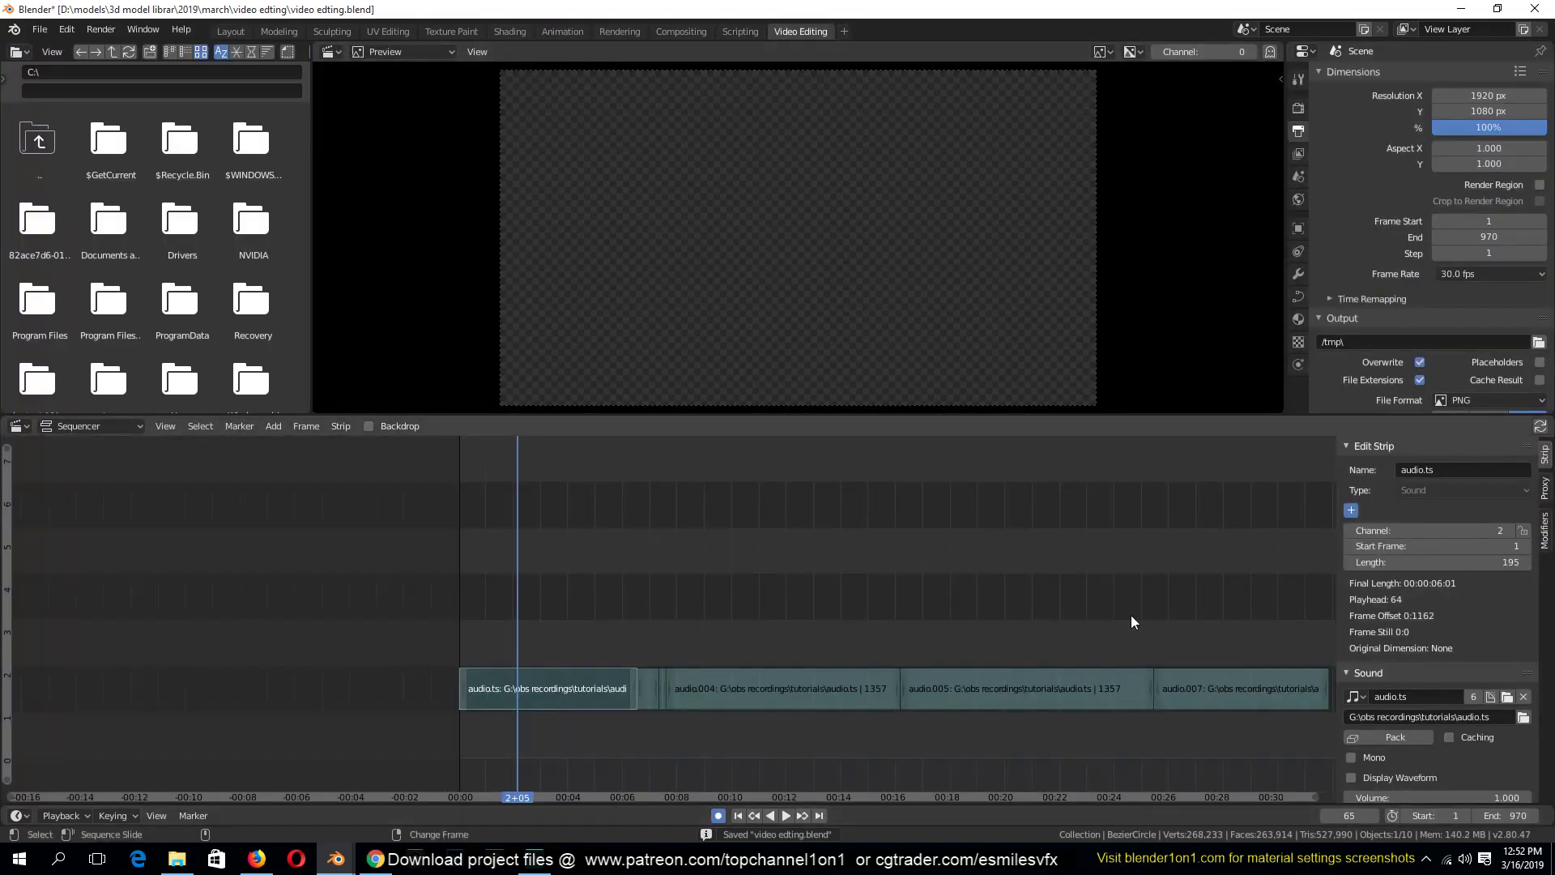
left_click(1351, 510)
key("ctrl+s")
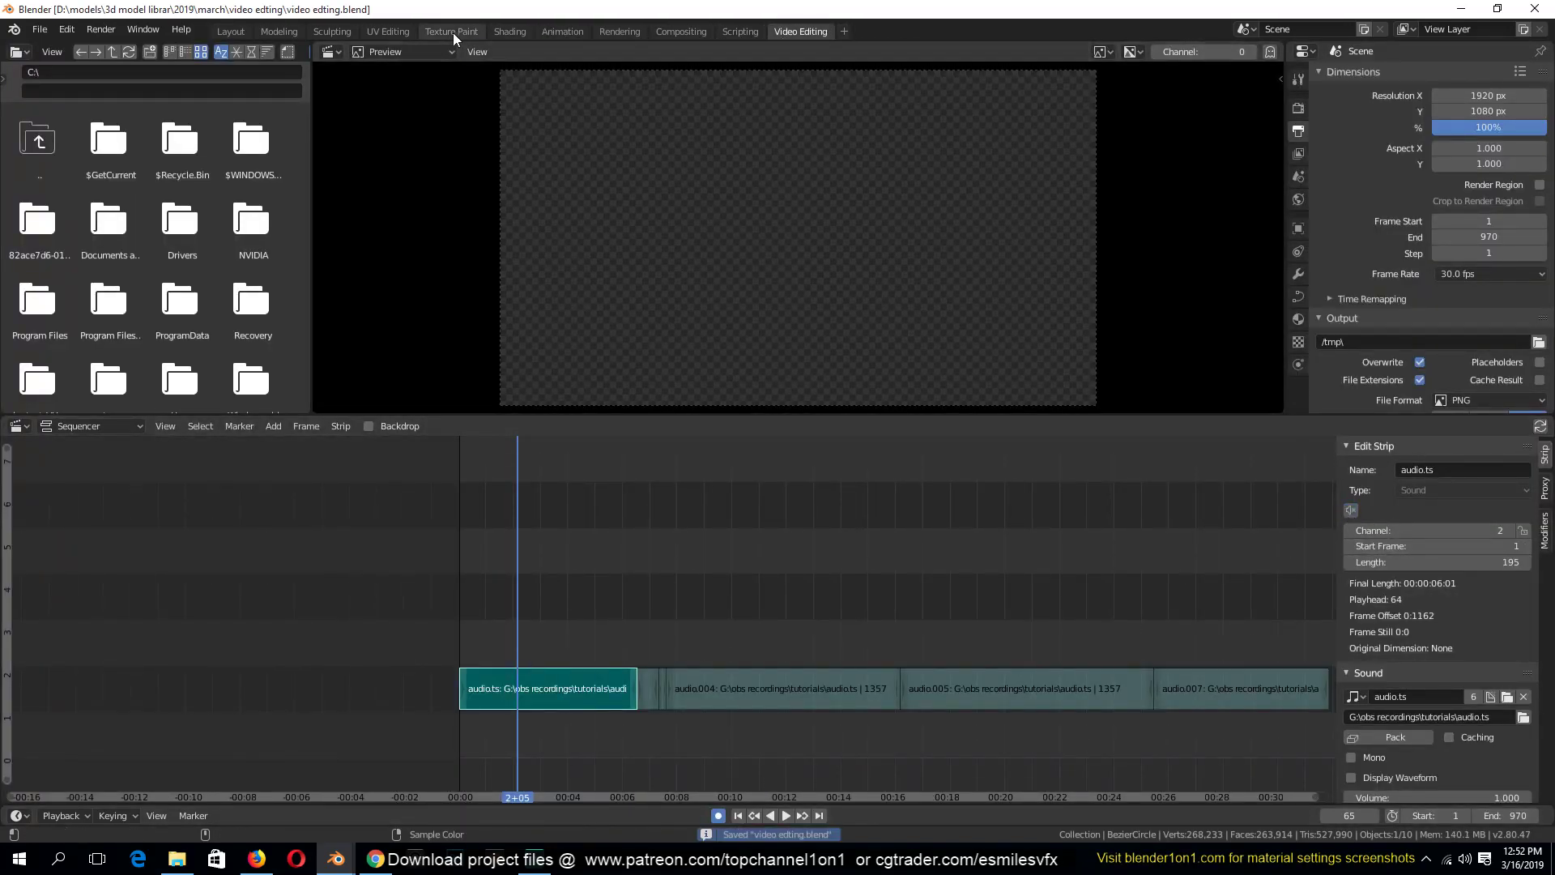
Play the animation from frame 0 in the Animation workspace to check the camera swing against the audio
left_click(494, 33)
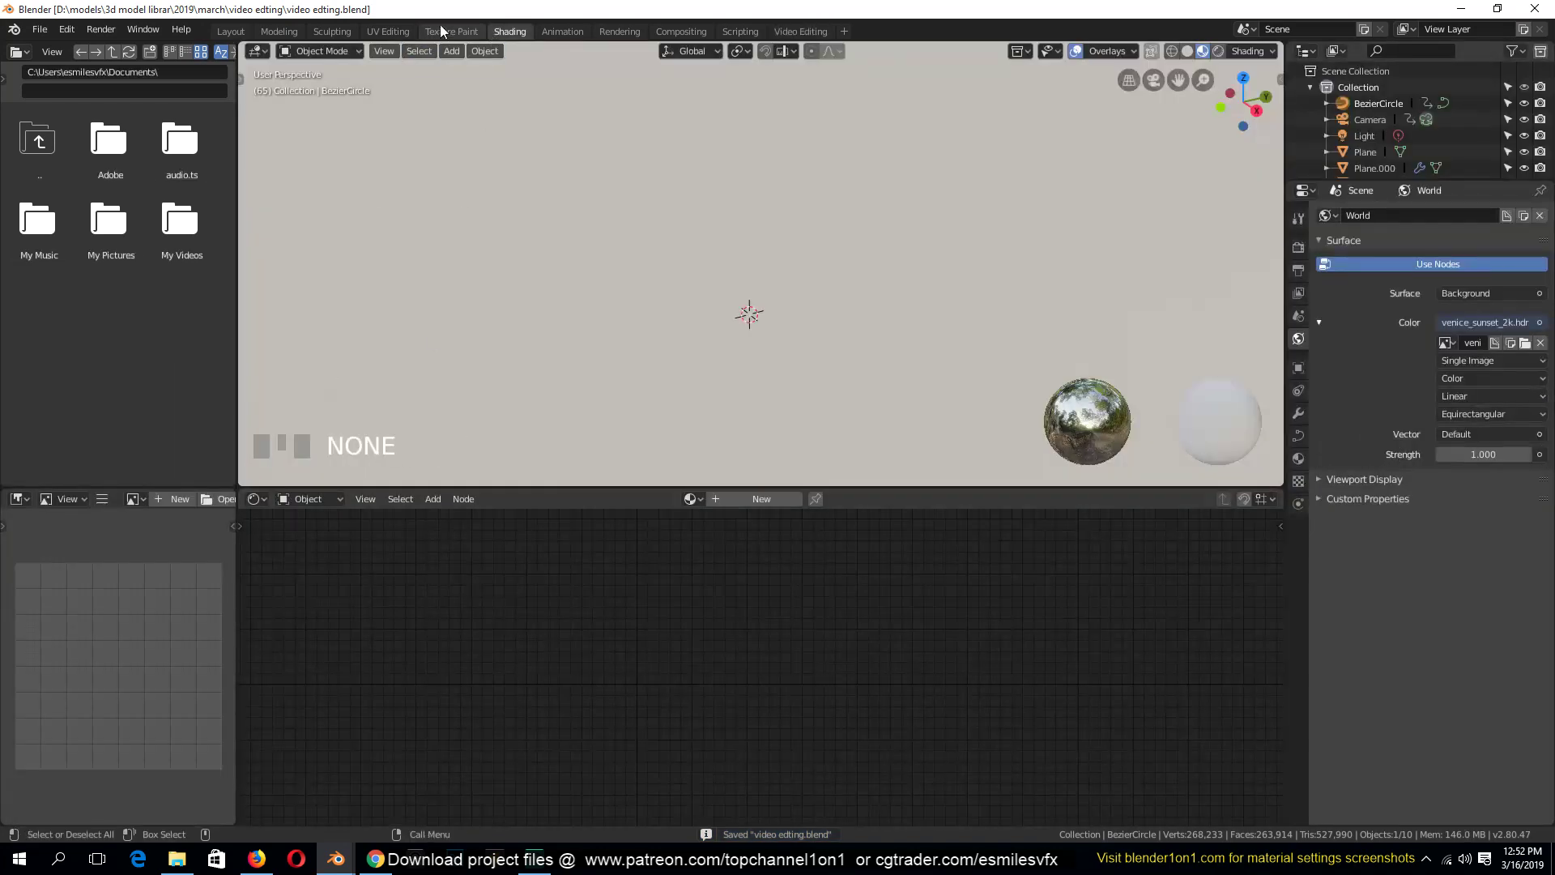
left_click(580, 33)
right_click(288, 703)
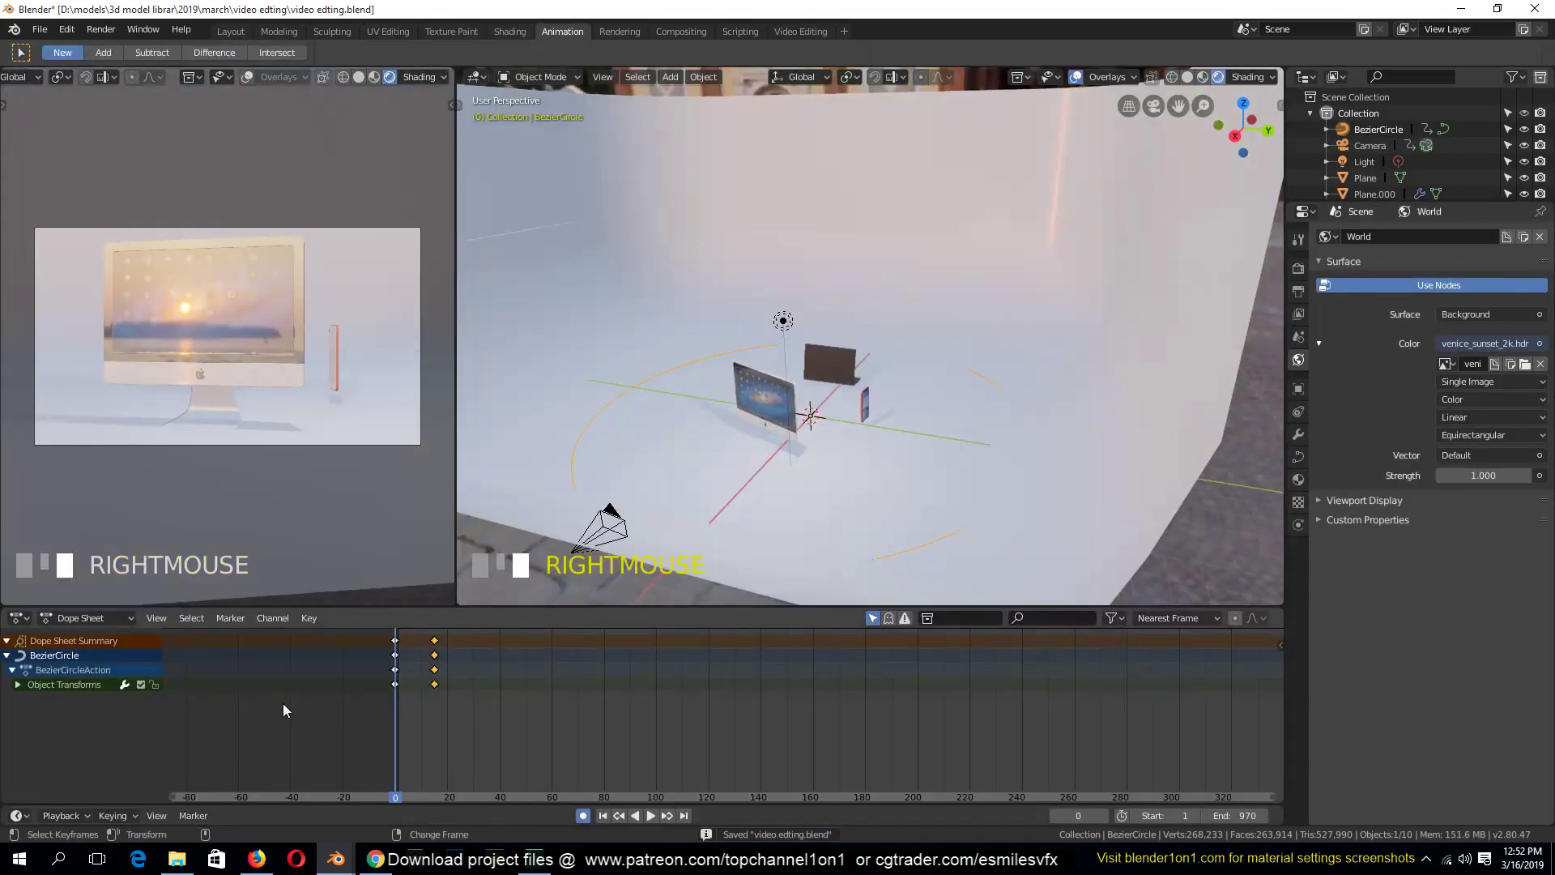
key("space")
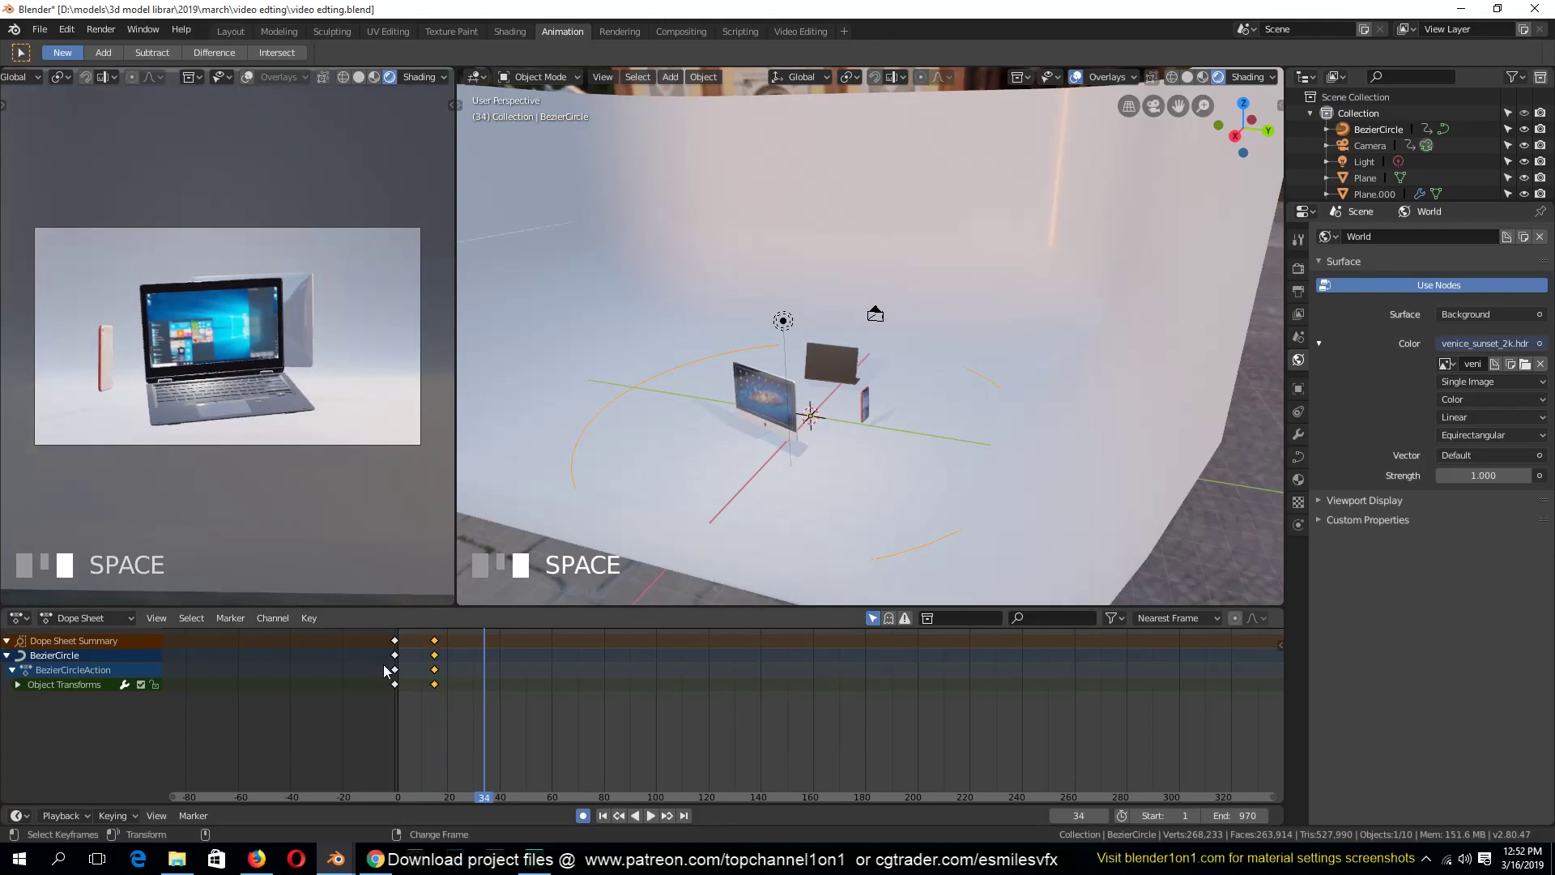
key("space")
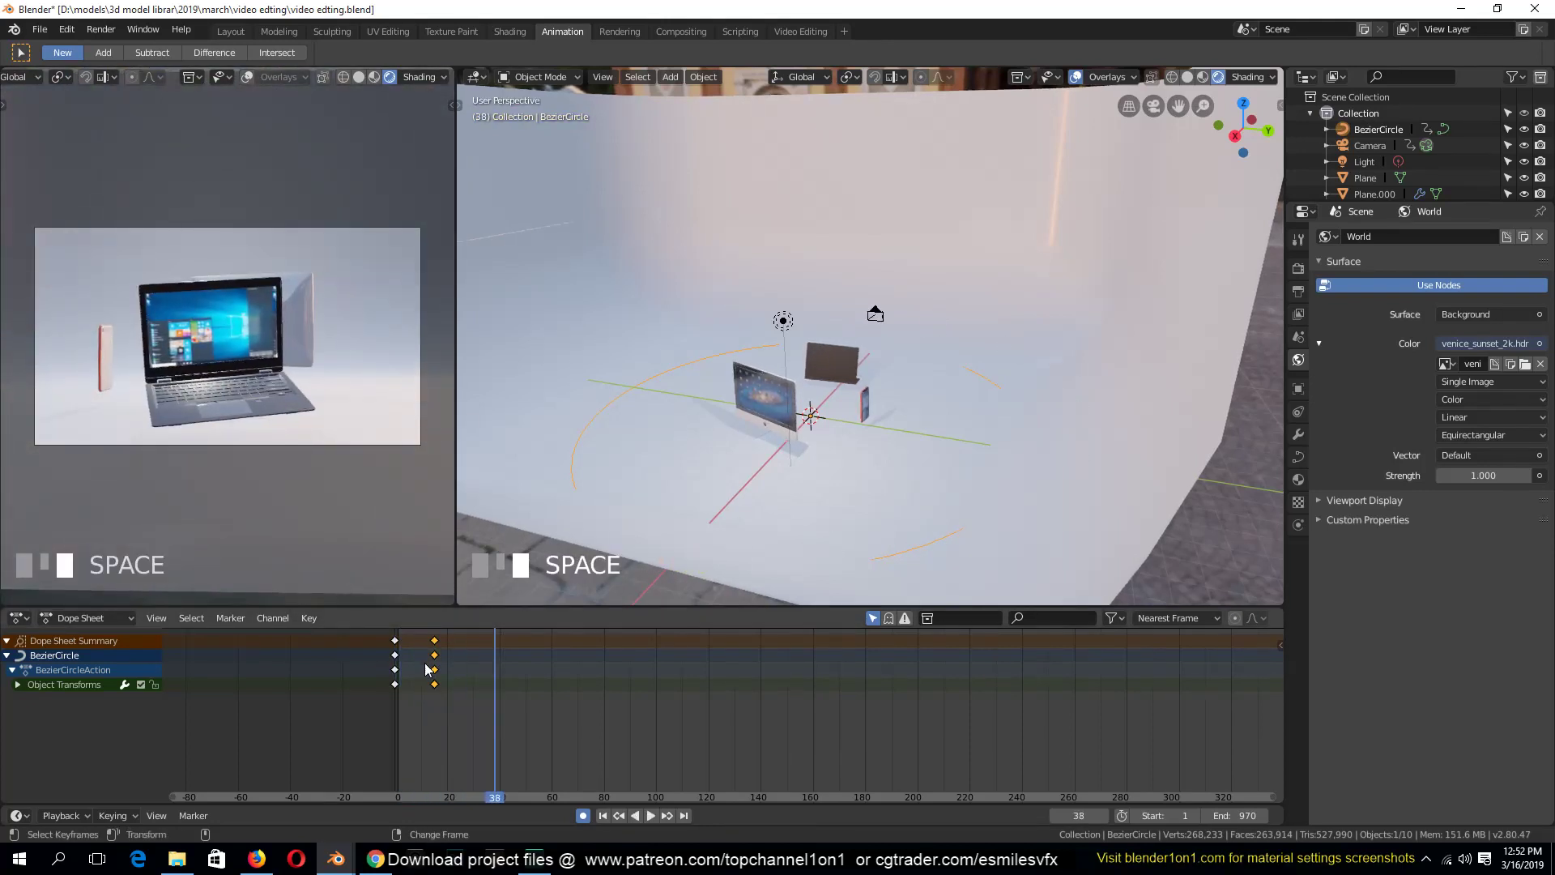
right_click(357, 667)
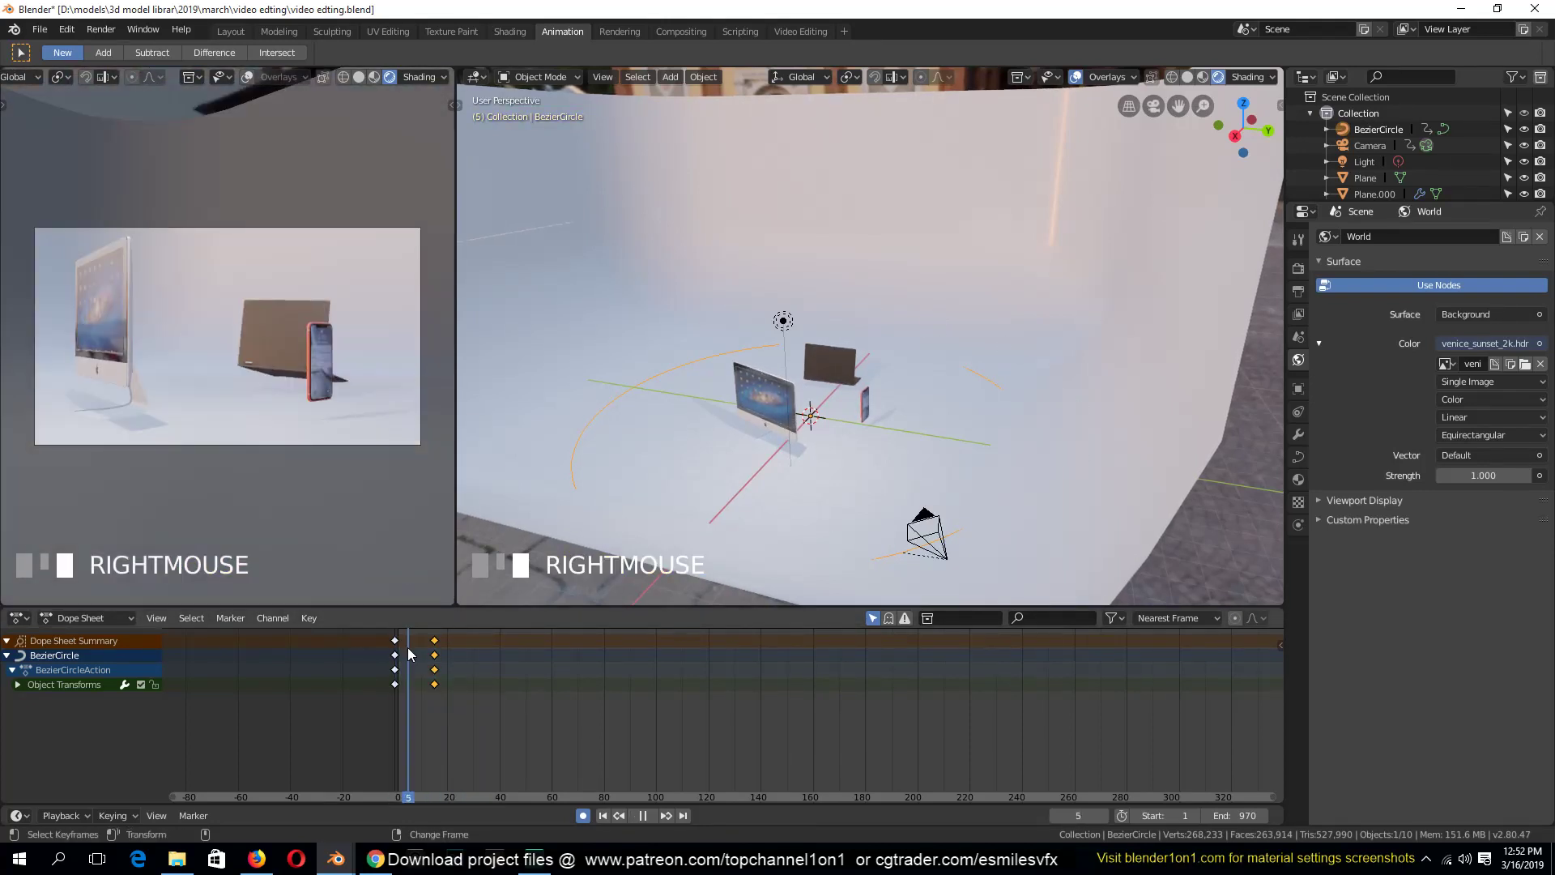
key("space")
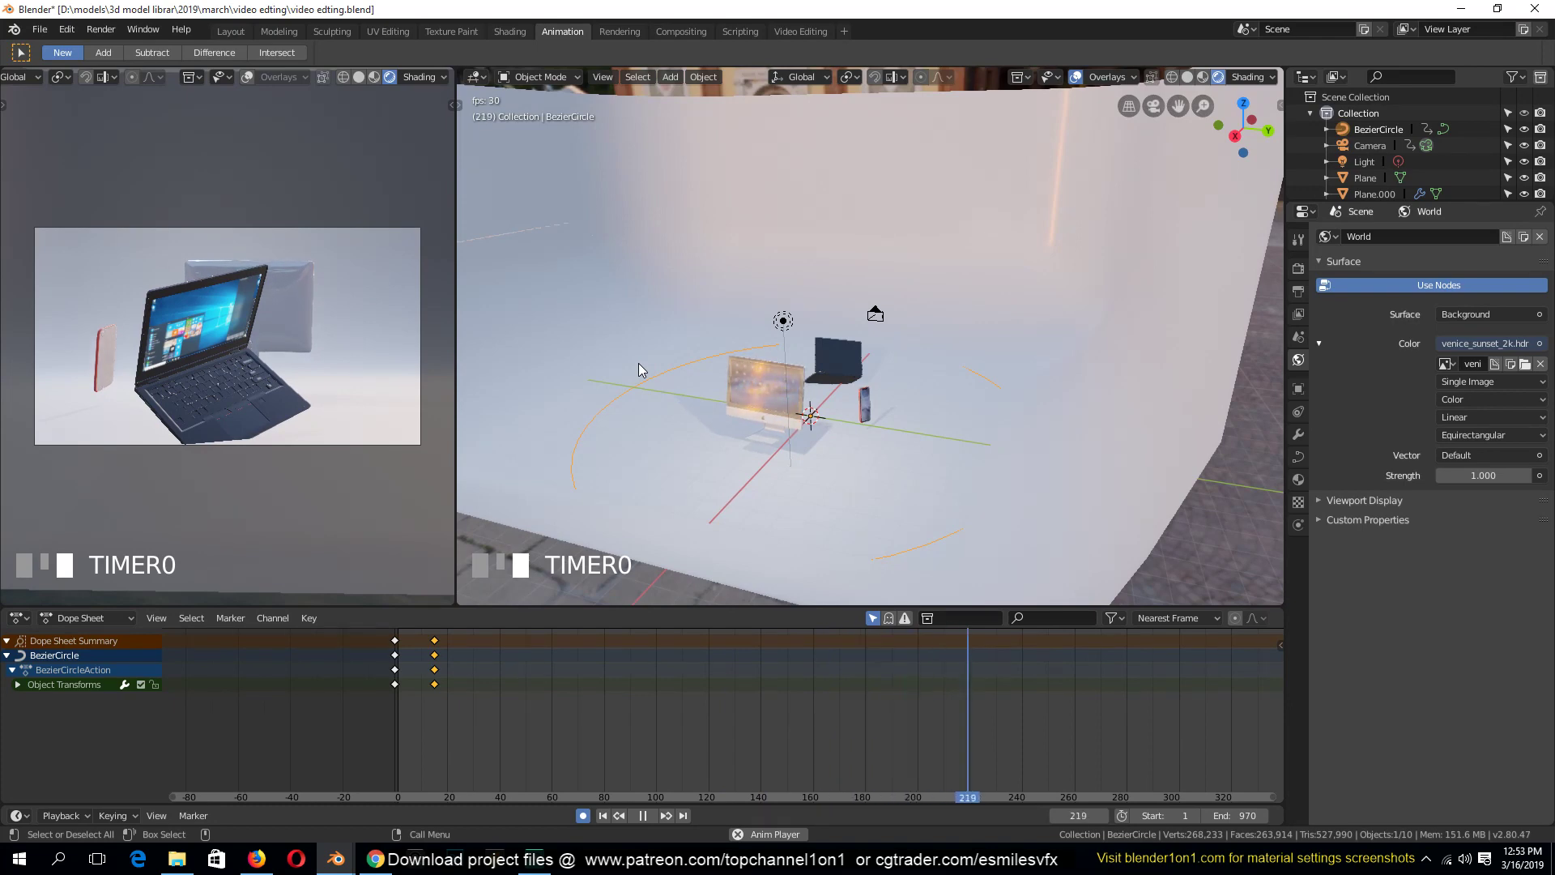
key("space")
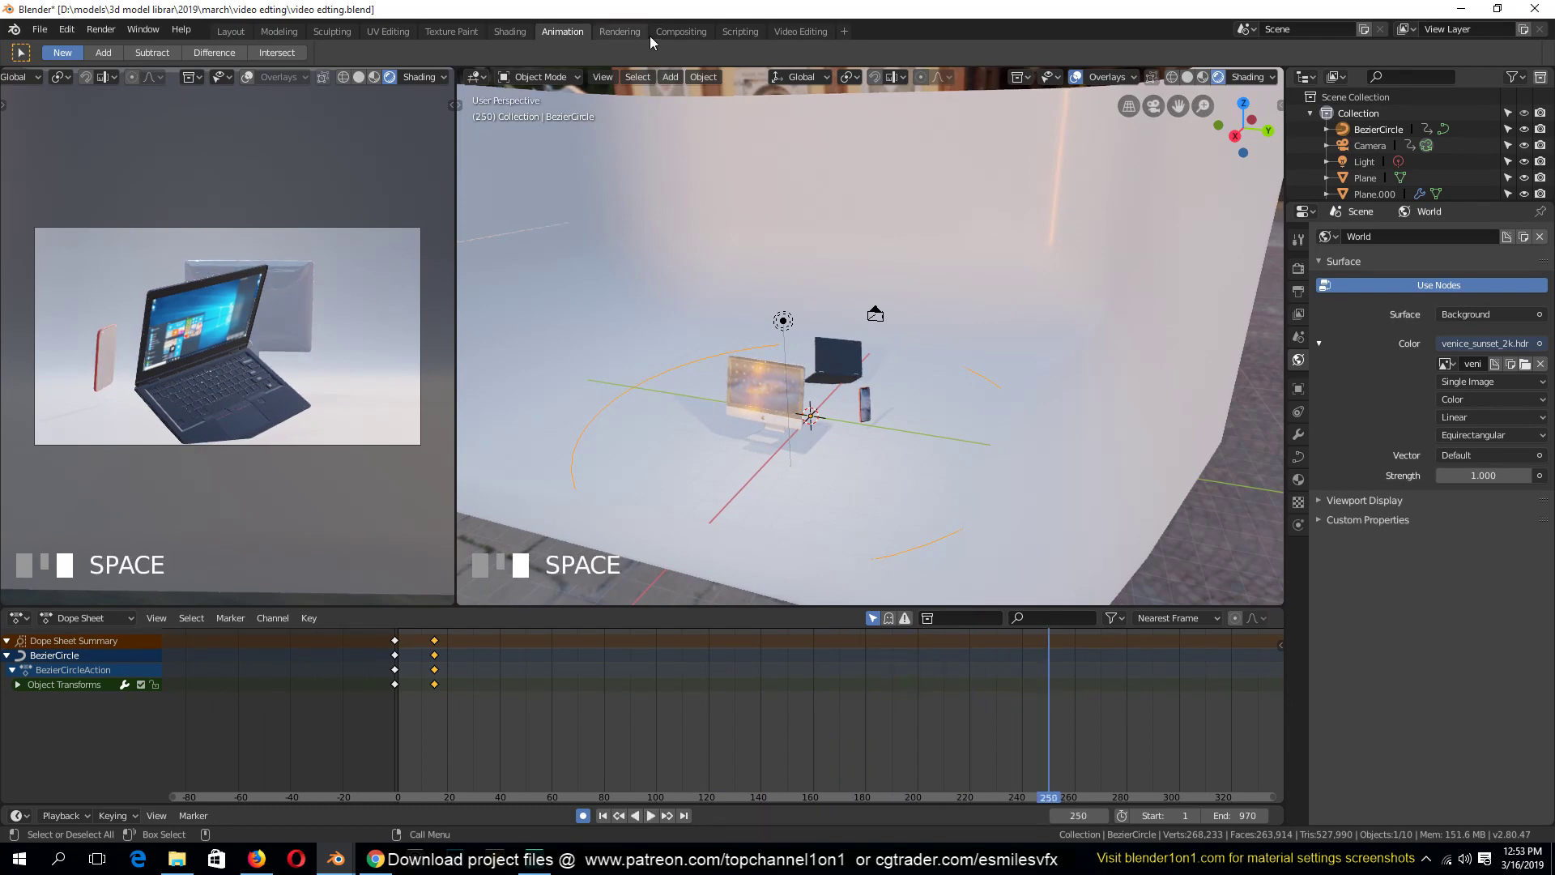
Unmute the remaining audio strips through audio.007 in the Video Editing workspace and save the file
left_click(739, 31)
left_click(801, 30)
key("space")
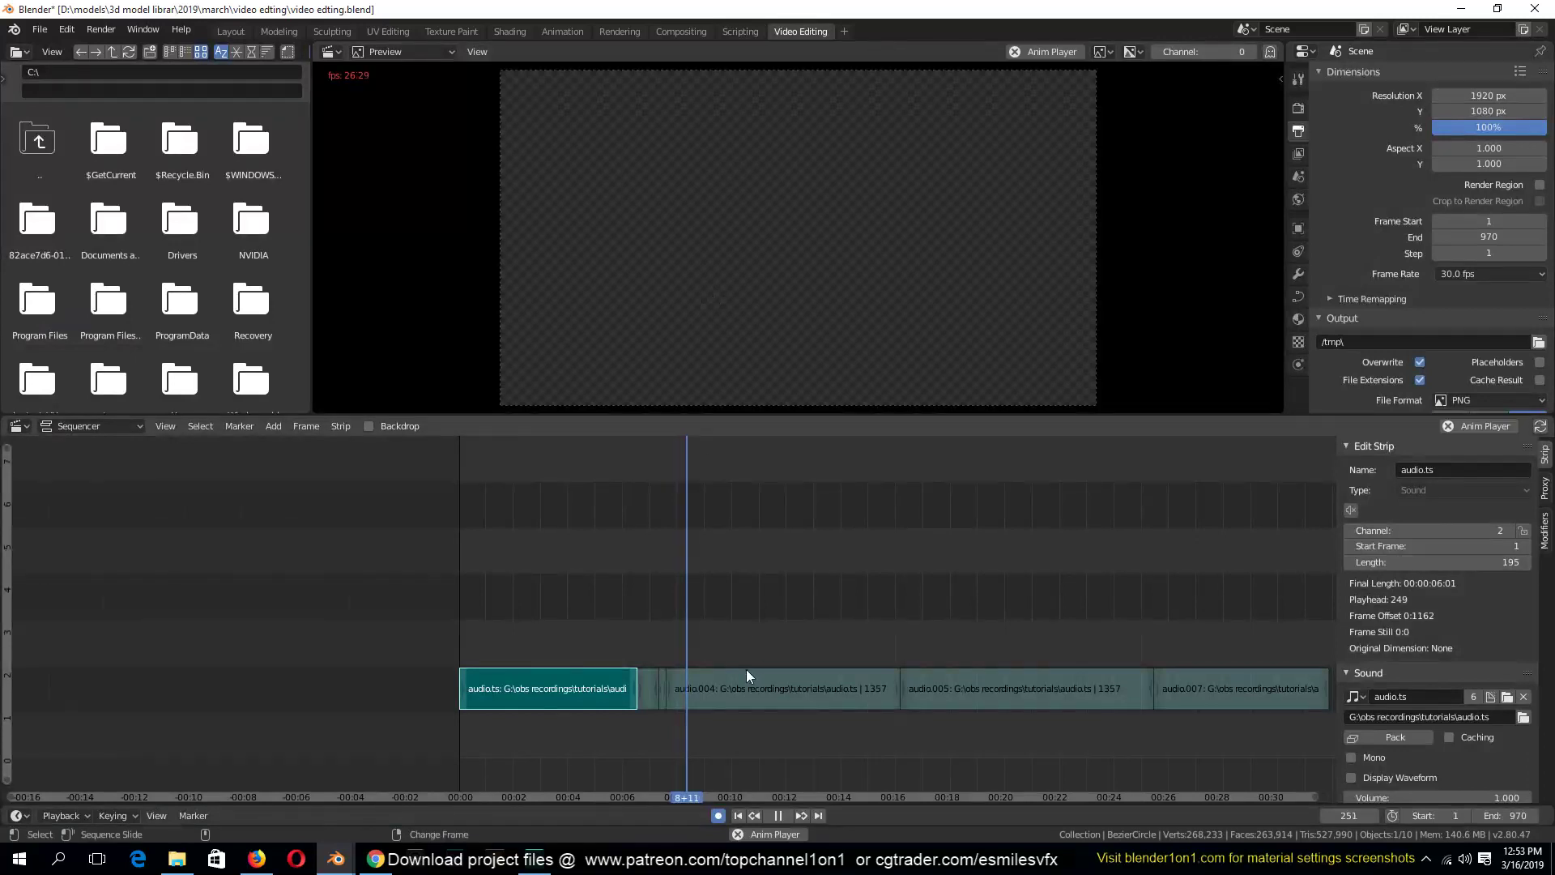
key("space")
left_click(649, 685)
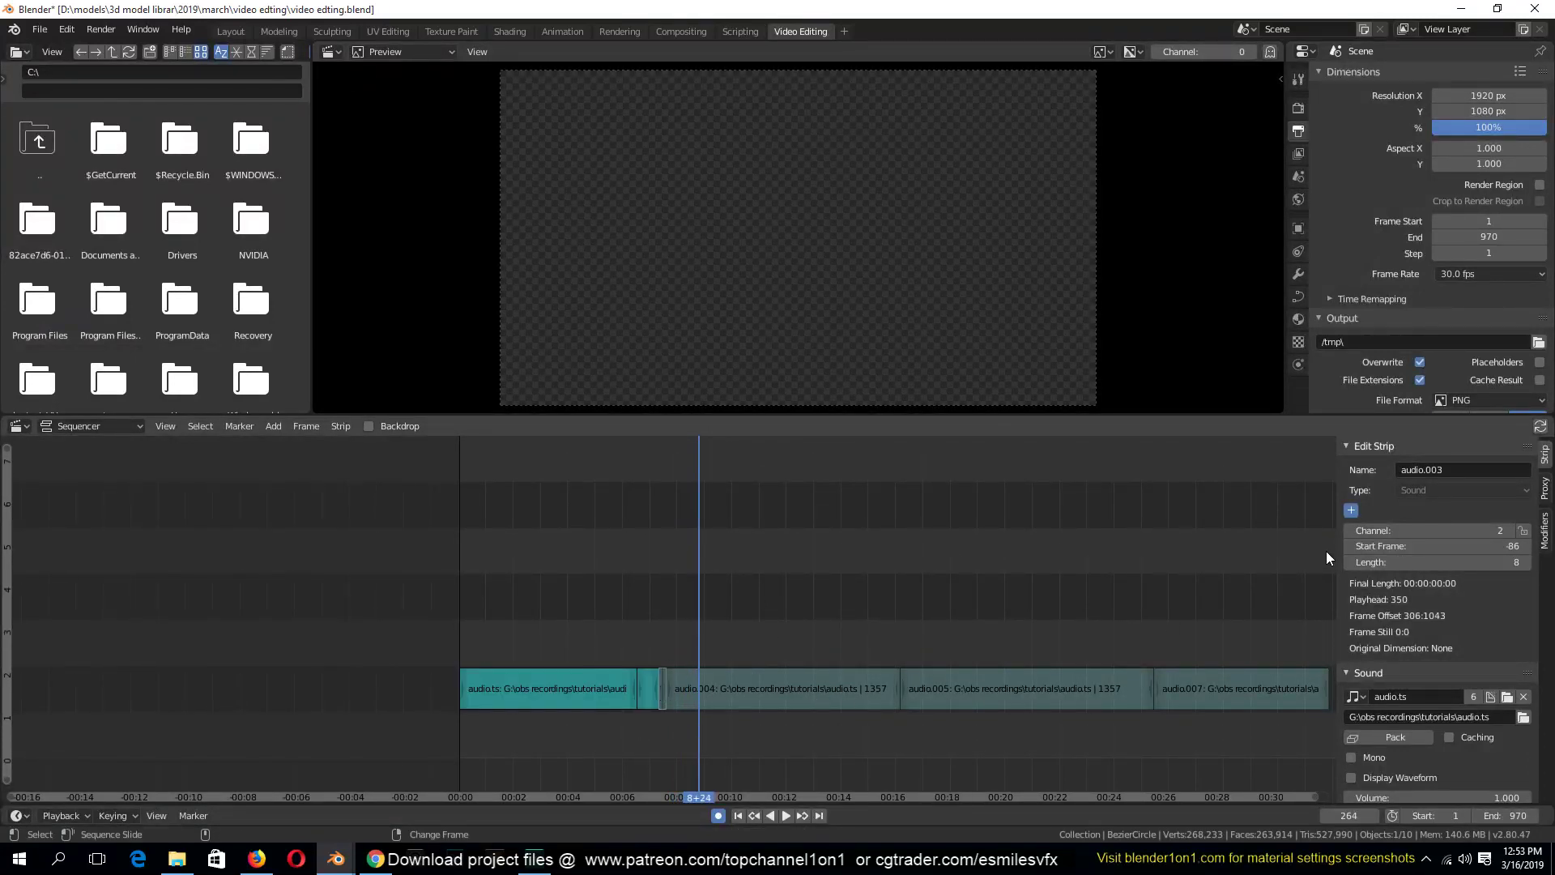
left_click(897, 695)
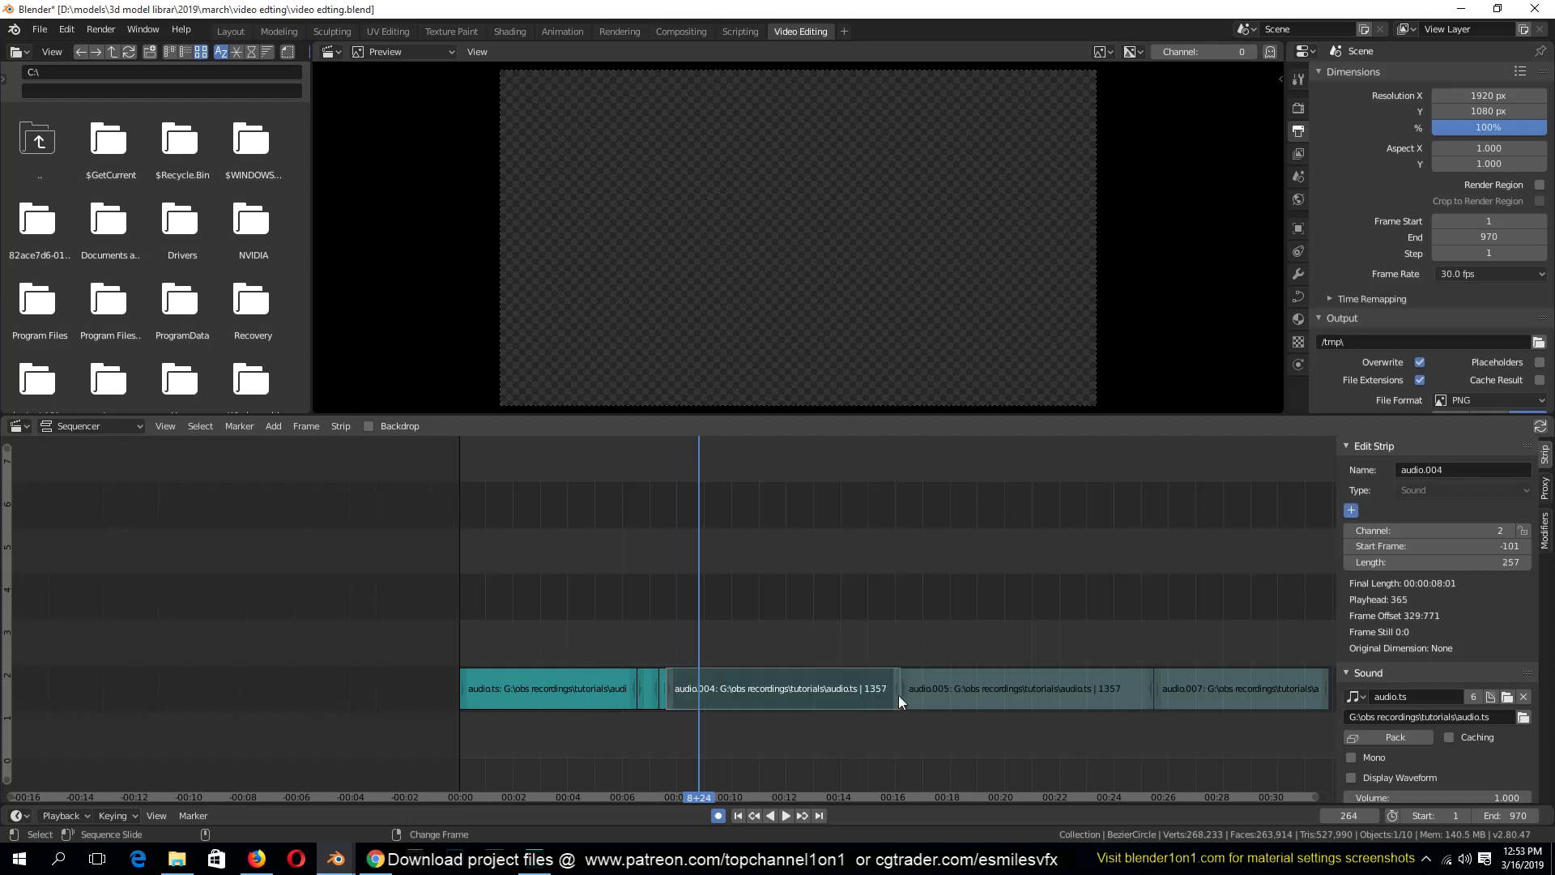
left_click(1052, 678)
left_click(1351, 514)
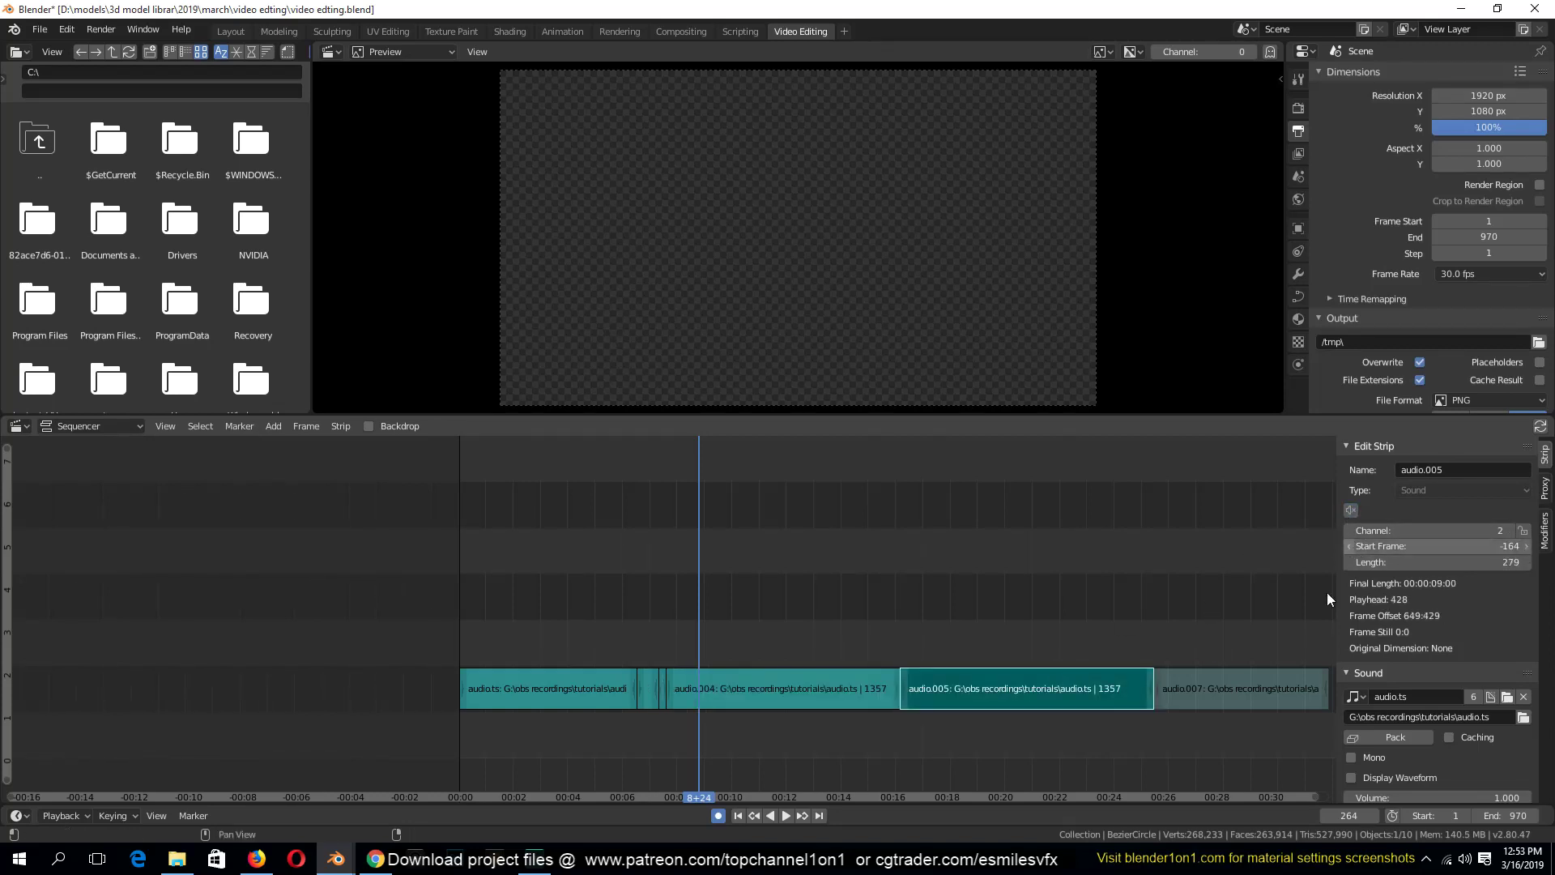
left_click(1290, 683)
key("ctrl+s")
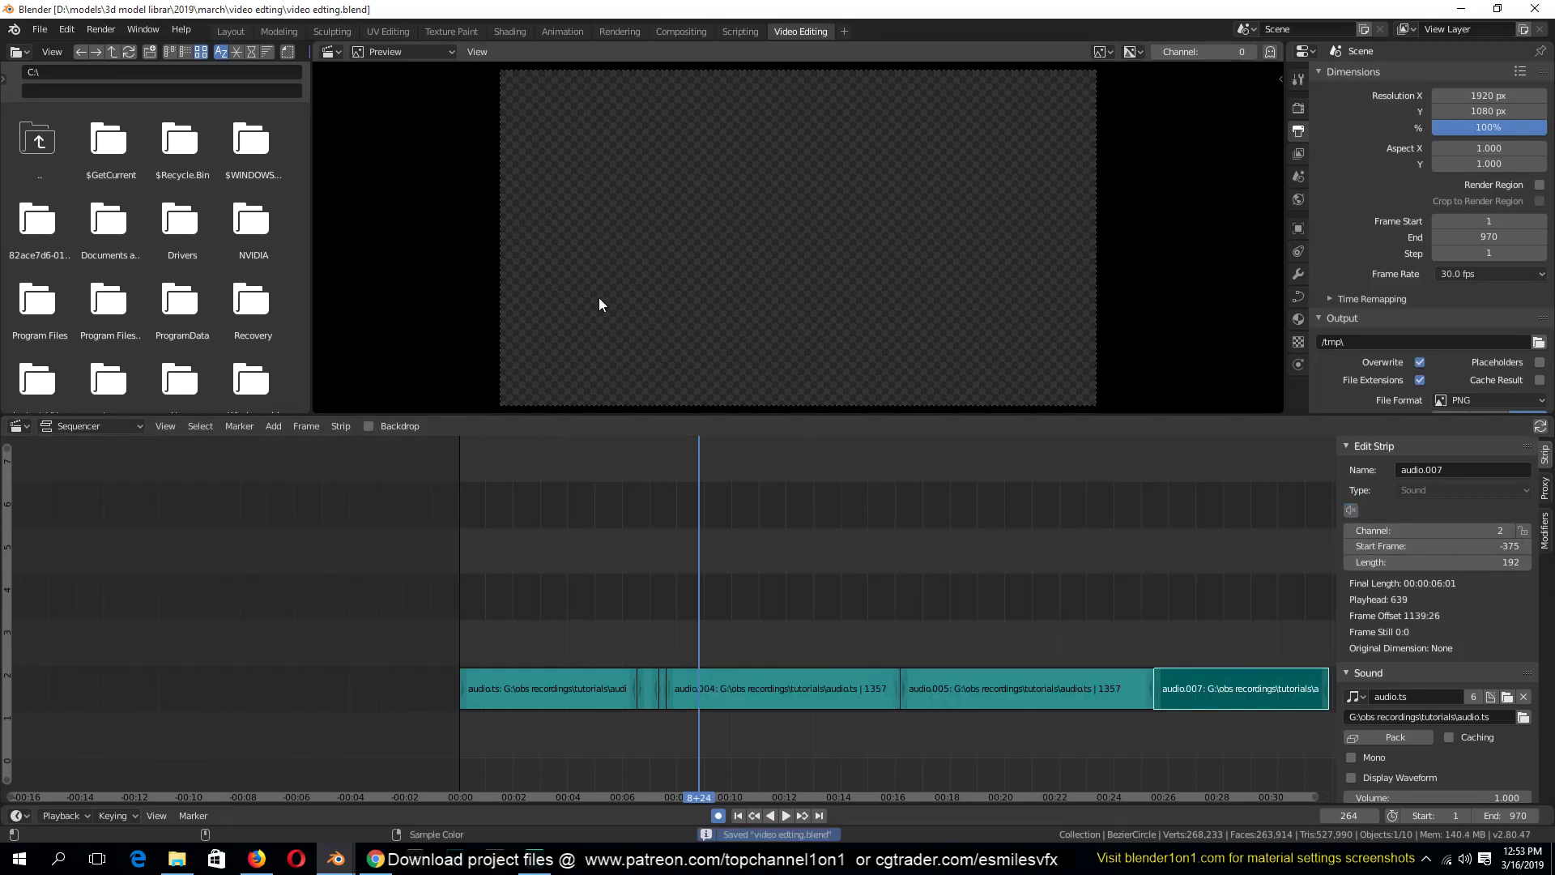
Return to frame 0 in the Animation workspace and switch the main viewport to wireframe display
left_click(527, 29)
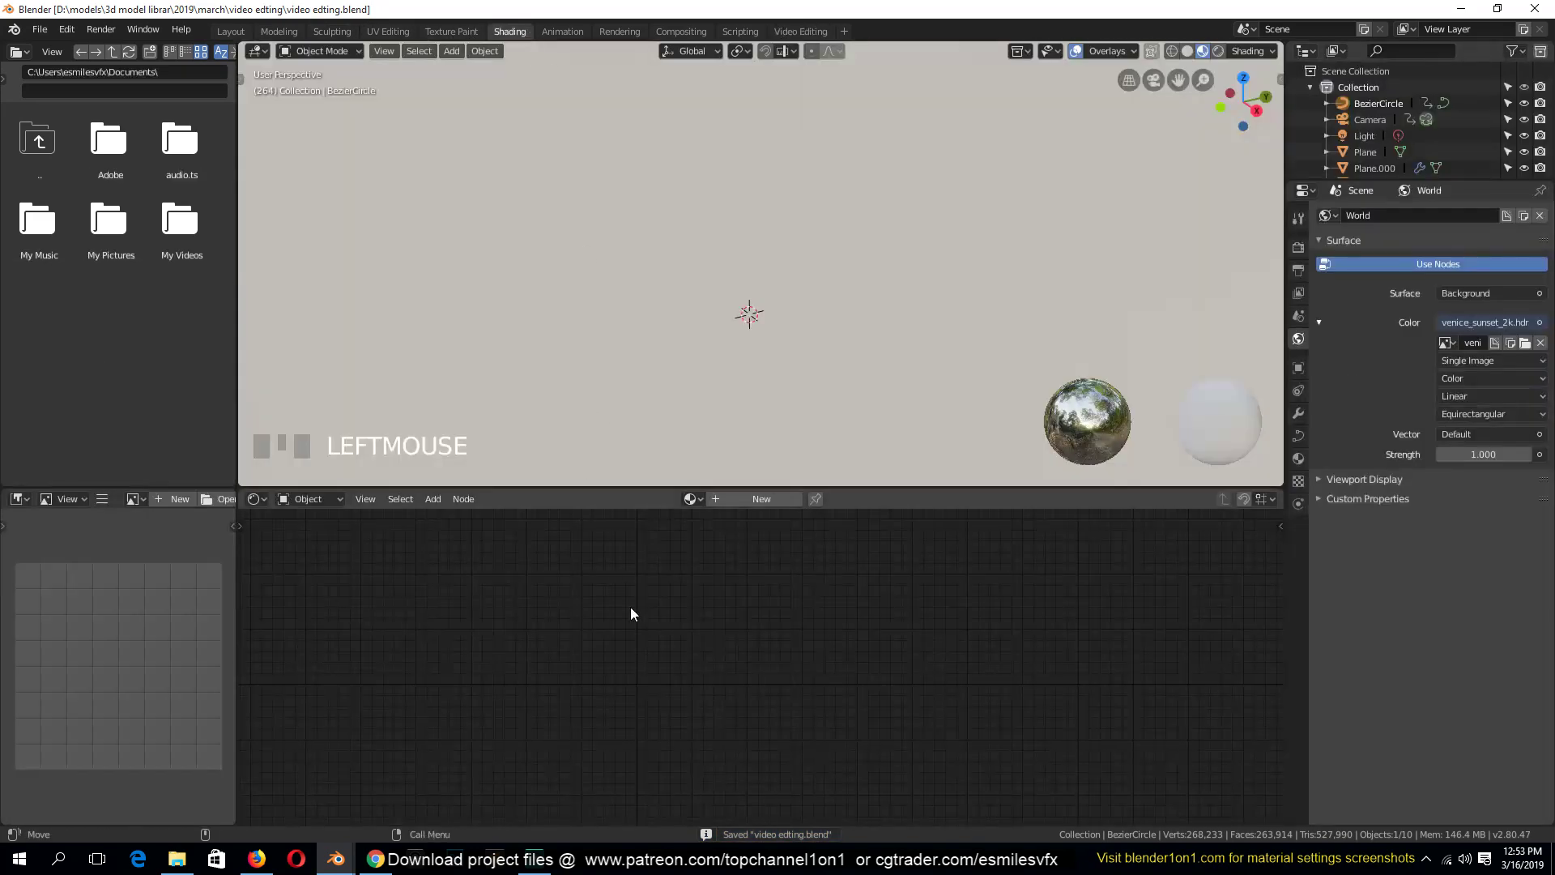
left_click(570, 34)
right_click_drag(450, 658, 365, 659)
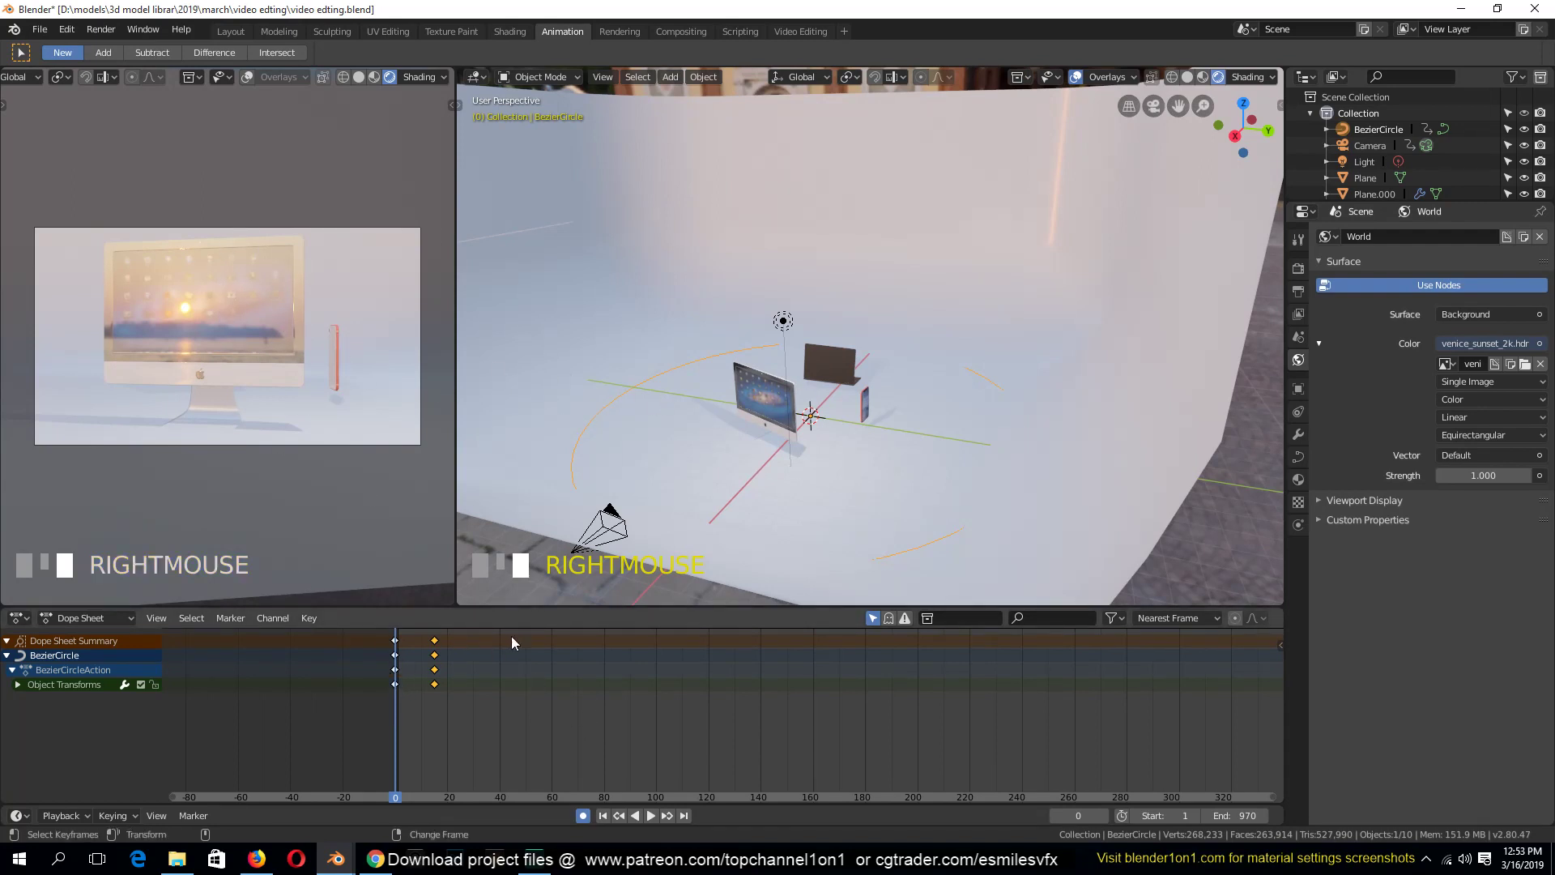
left_click(831, 375)
left_click(866, 410, "shift")
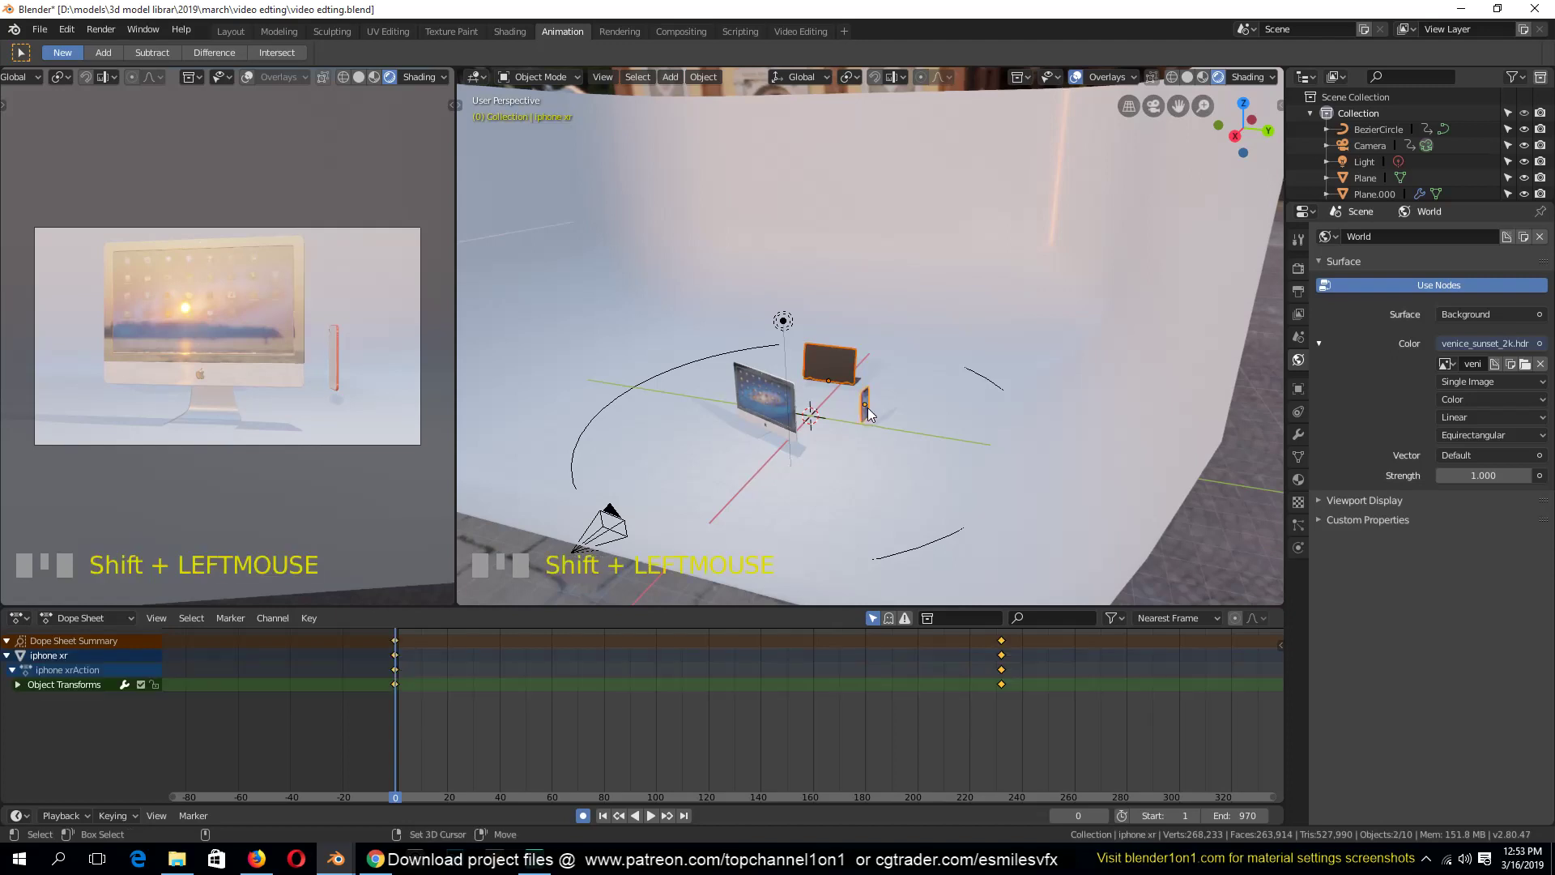
left_click(767, 415, "shift")
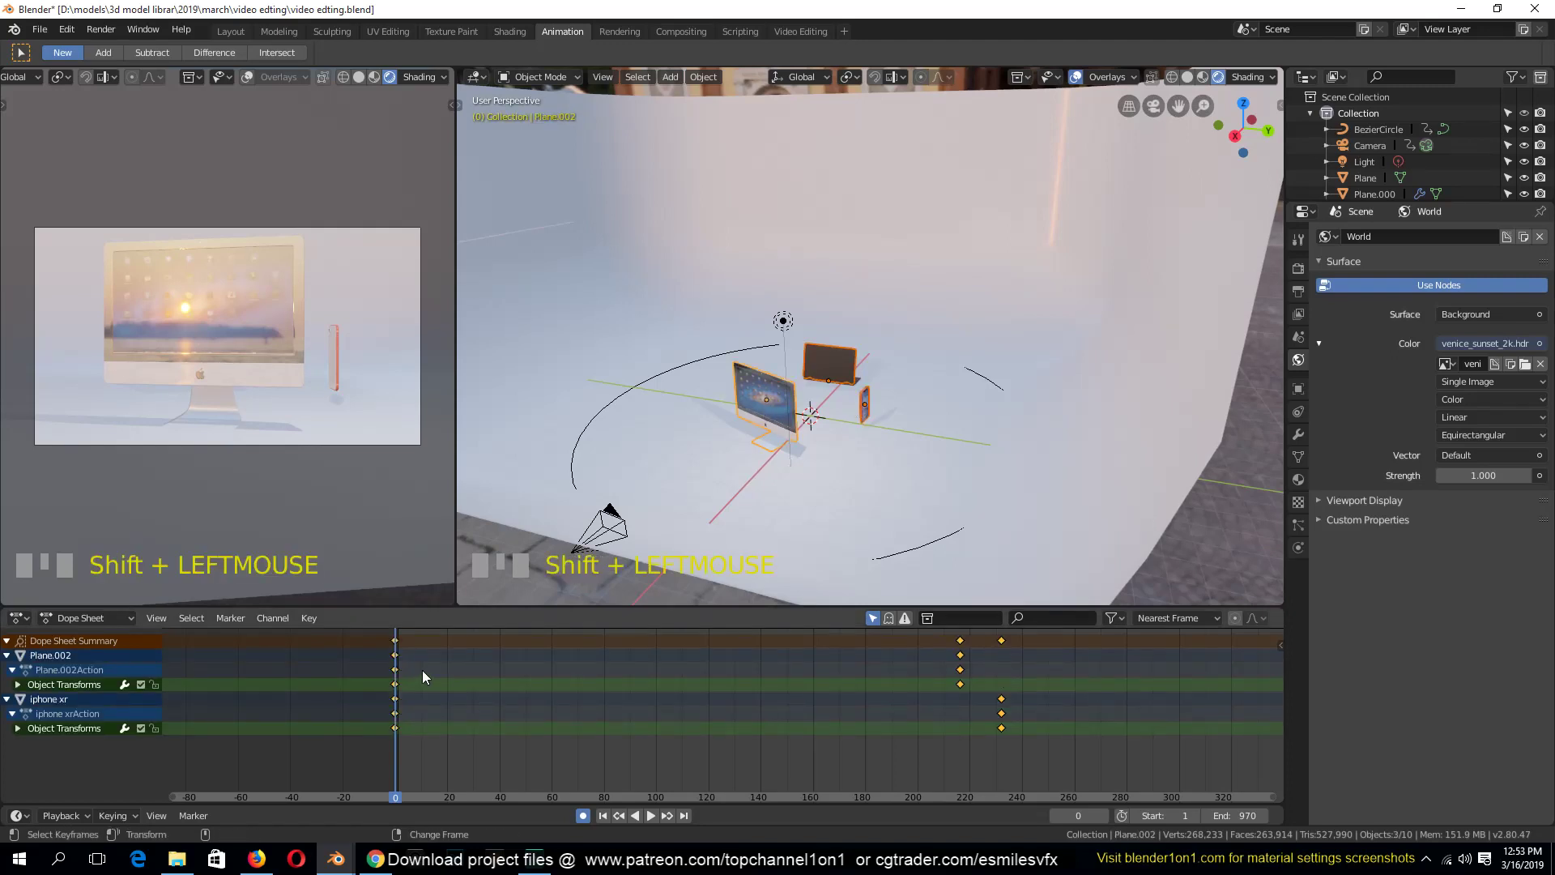
key("z")
left_click(580, 410)
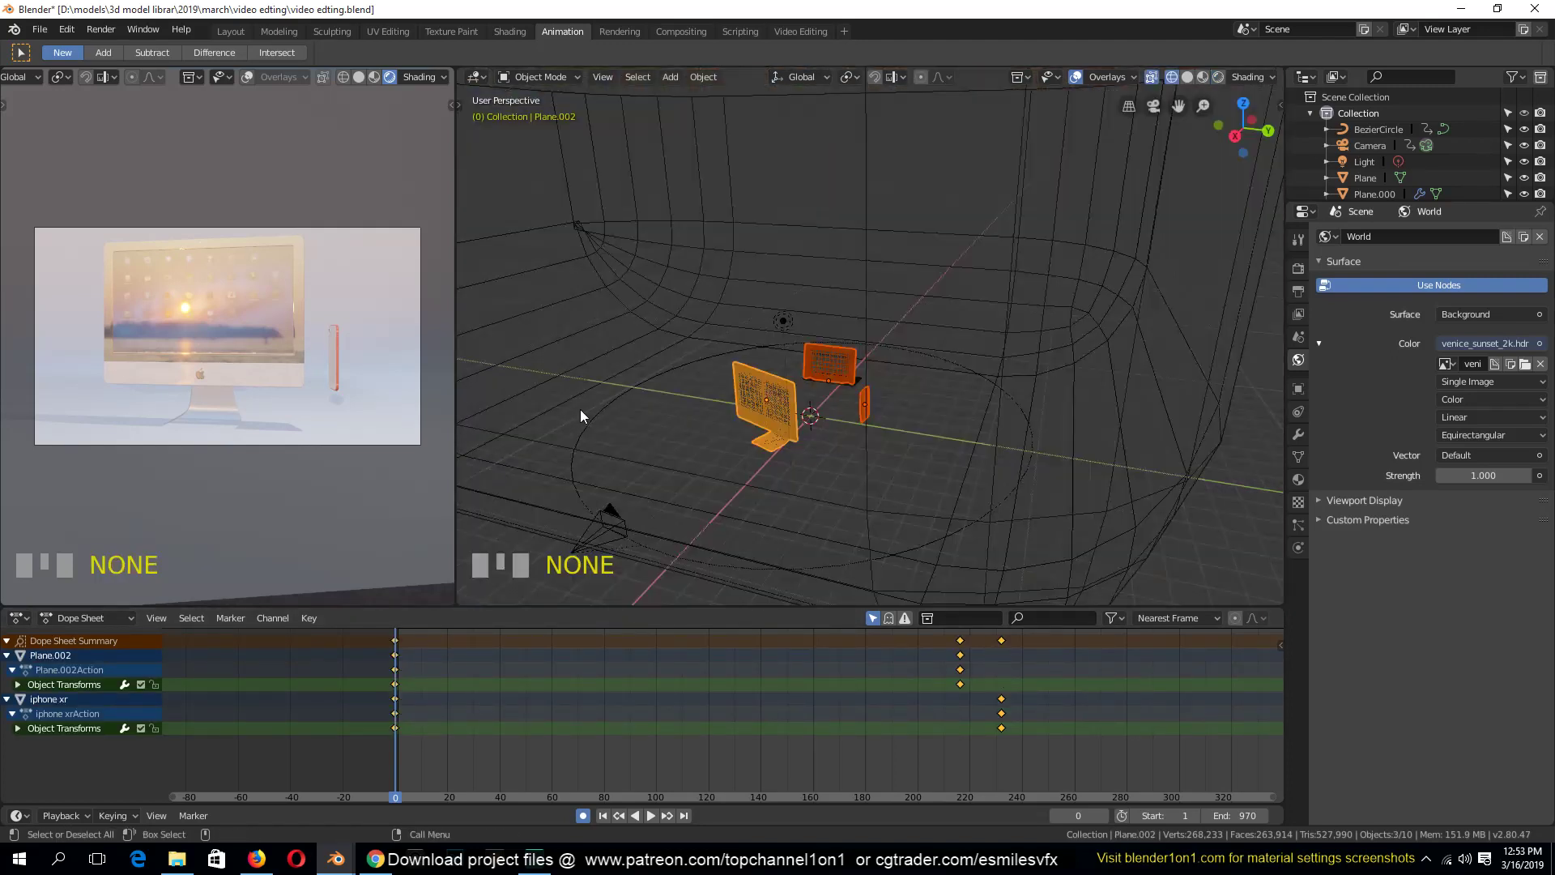
Select the laptop base, monitor and phone and shift all their keyframes so the first ones sit at about frame 100
left_click(863, 377)
left_click(849, 382)
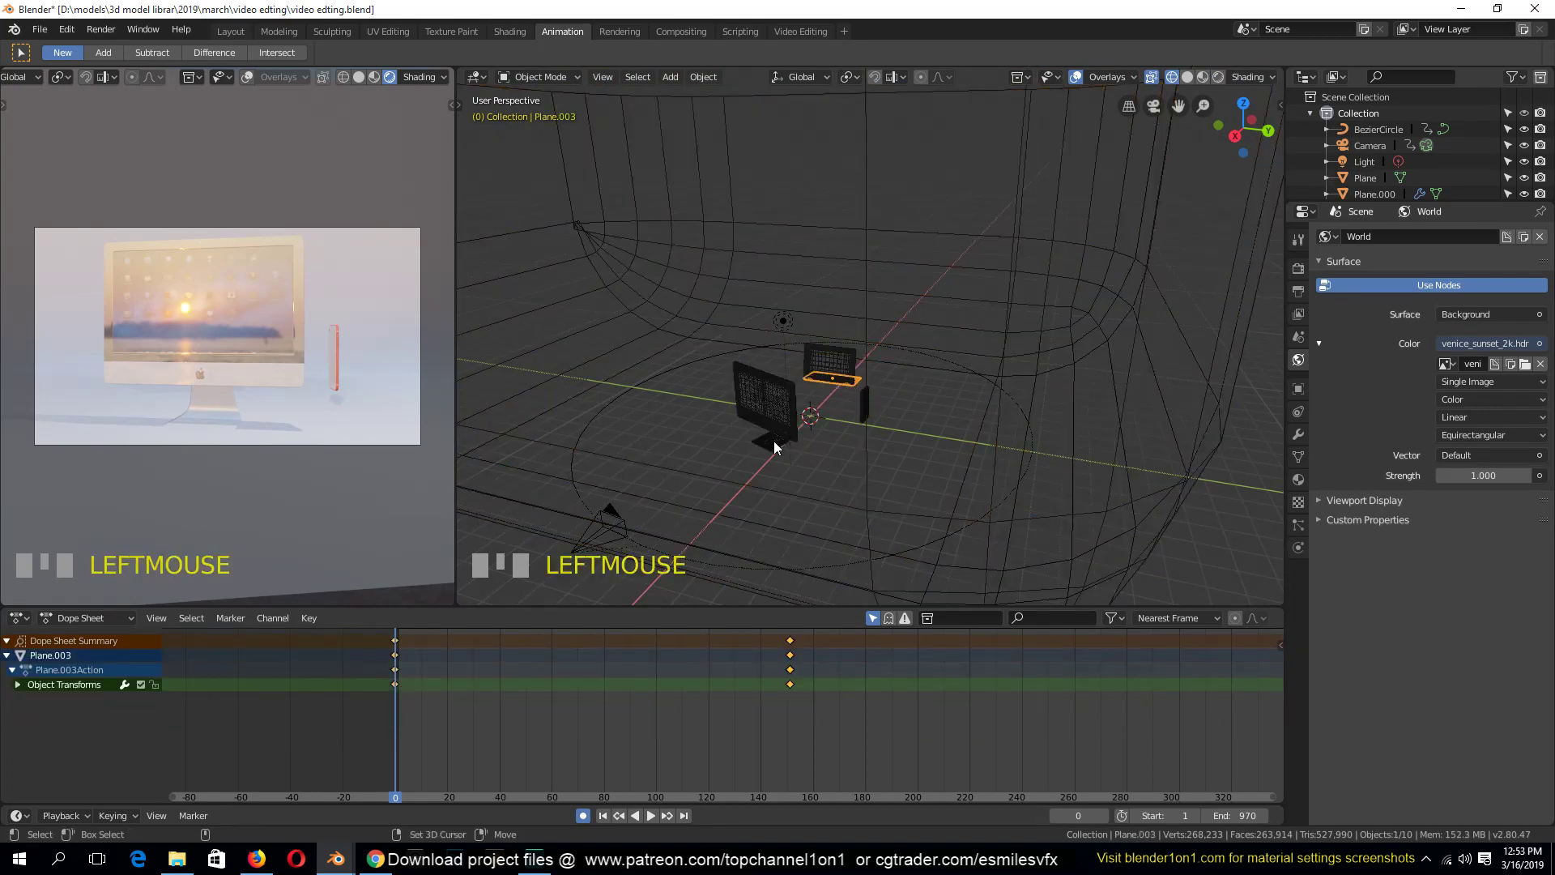
left_click(765, 411, "shift")
left_click(864, 405, "shift")
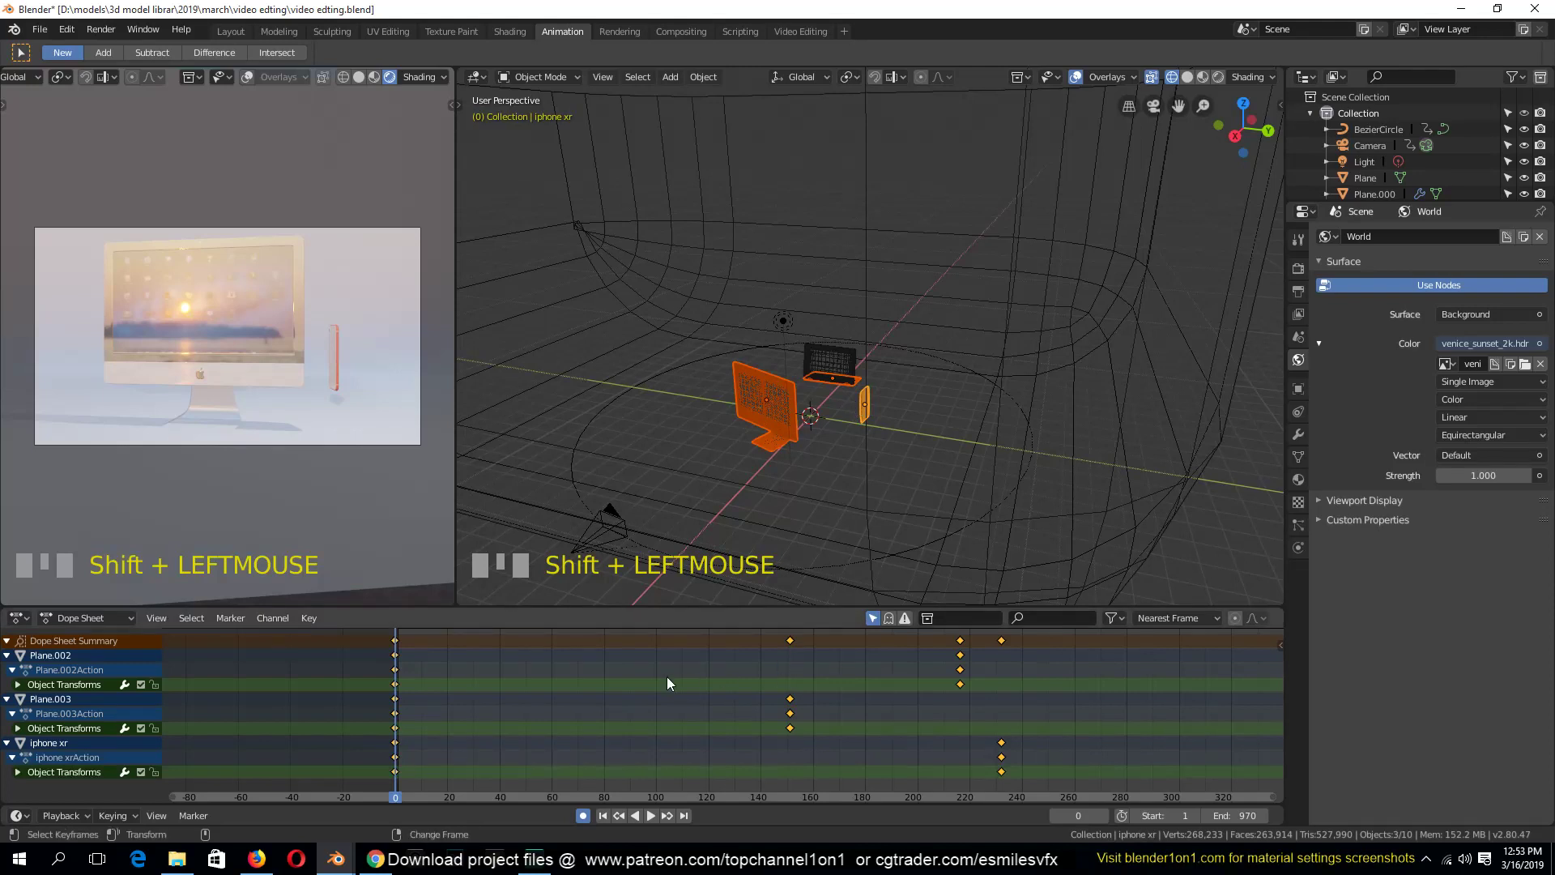
key("g")
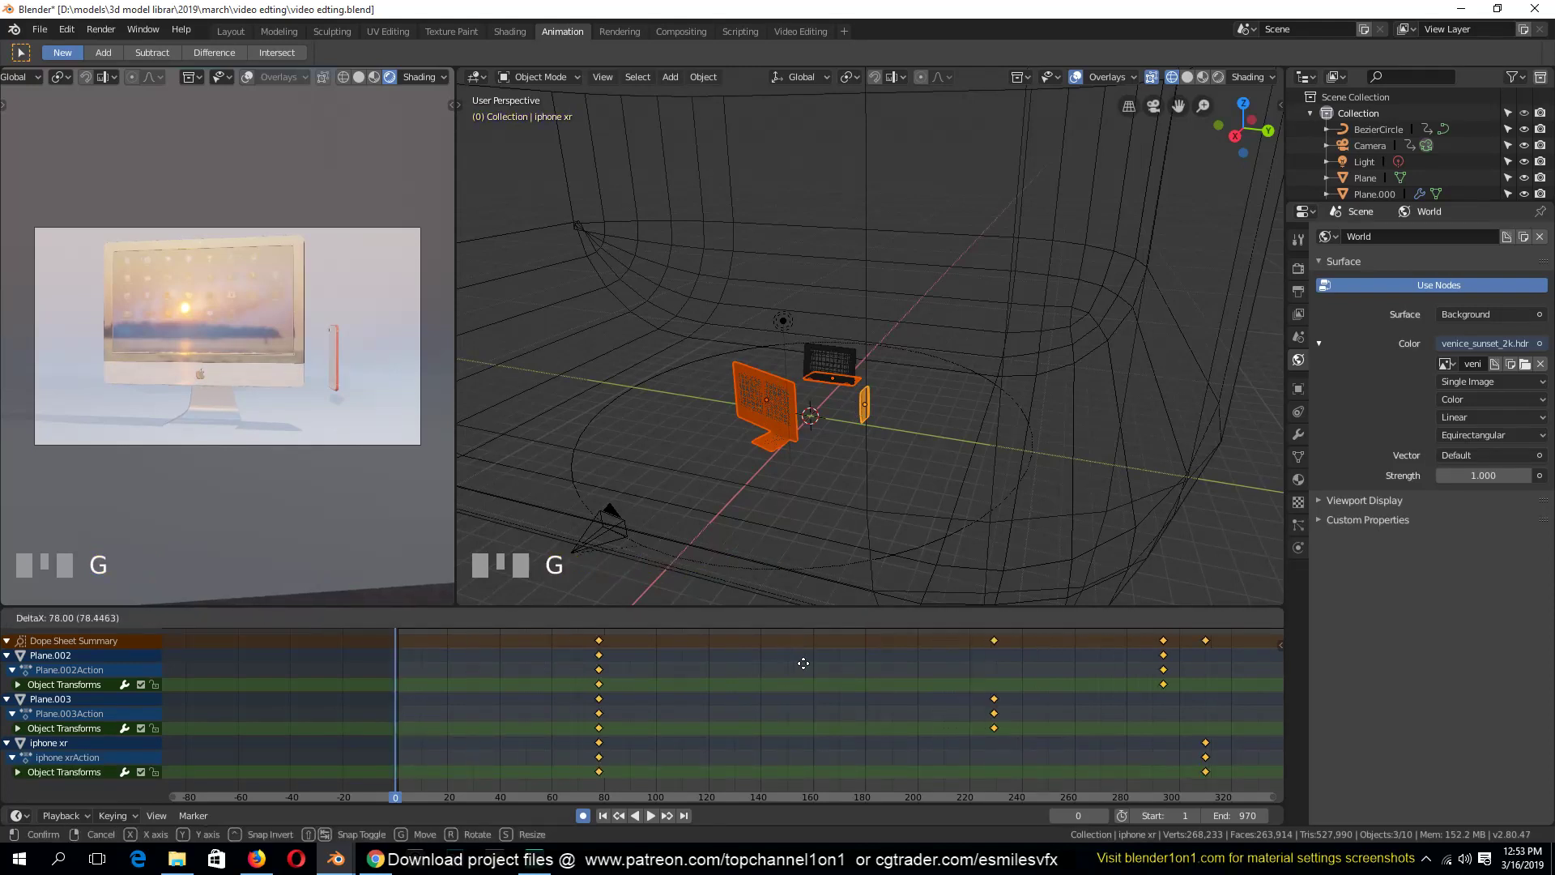
left_click(849, 670)
Play back the animation and shift the three devices' keyframes further so they start at about frame 256
key("space")
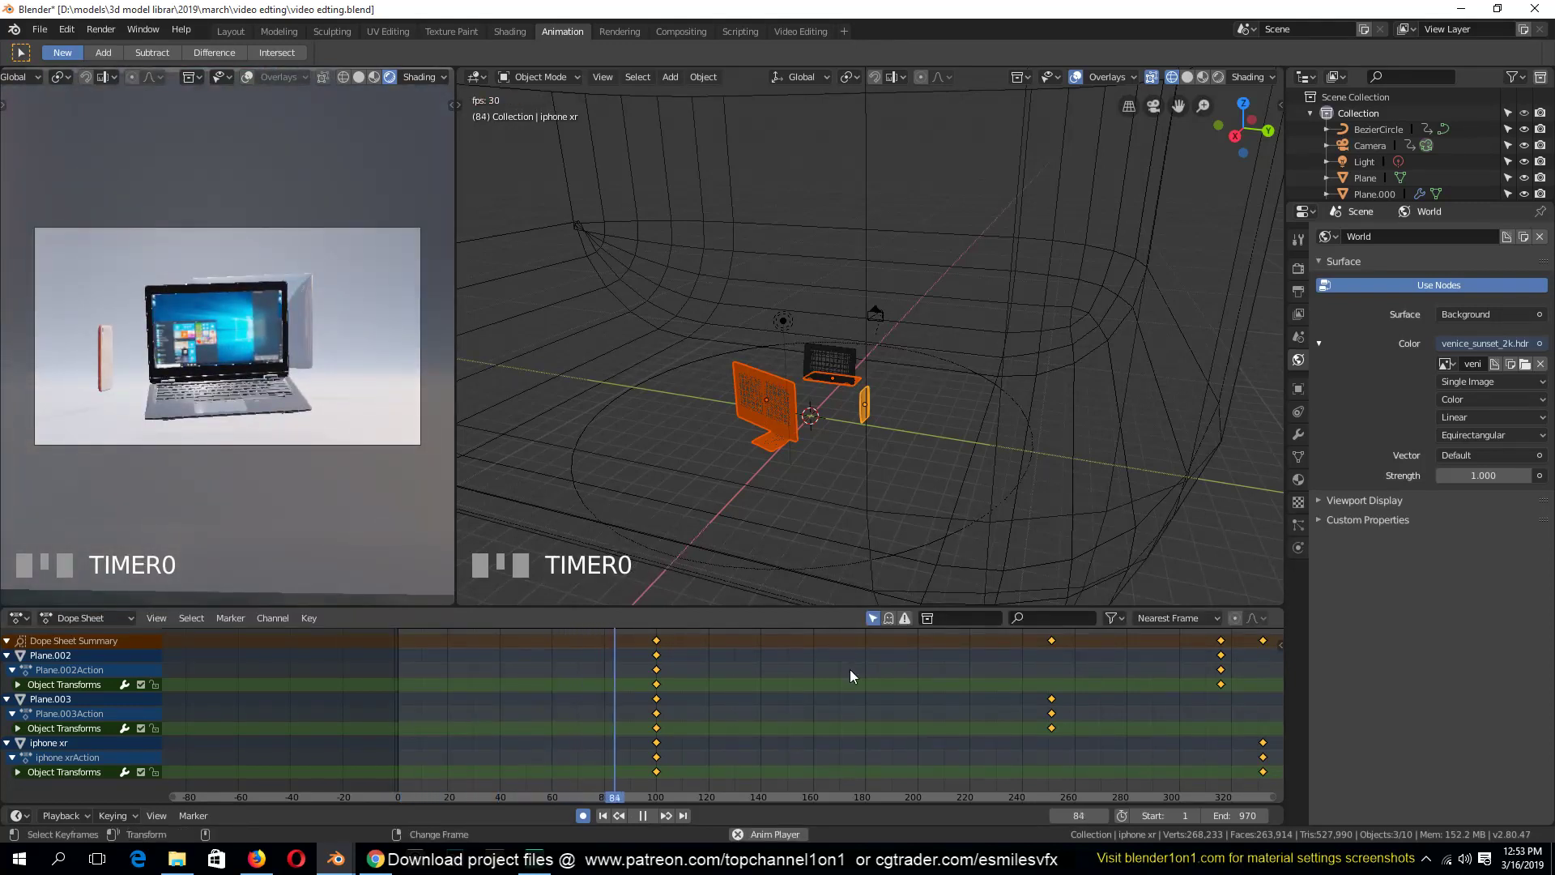
scroll(849, 671, "down", 6)
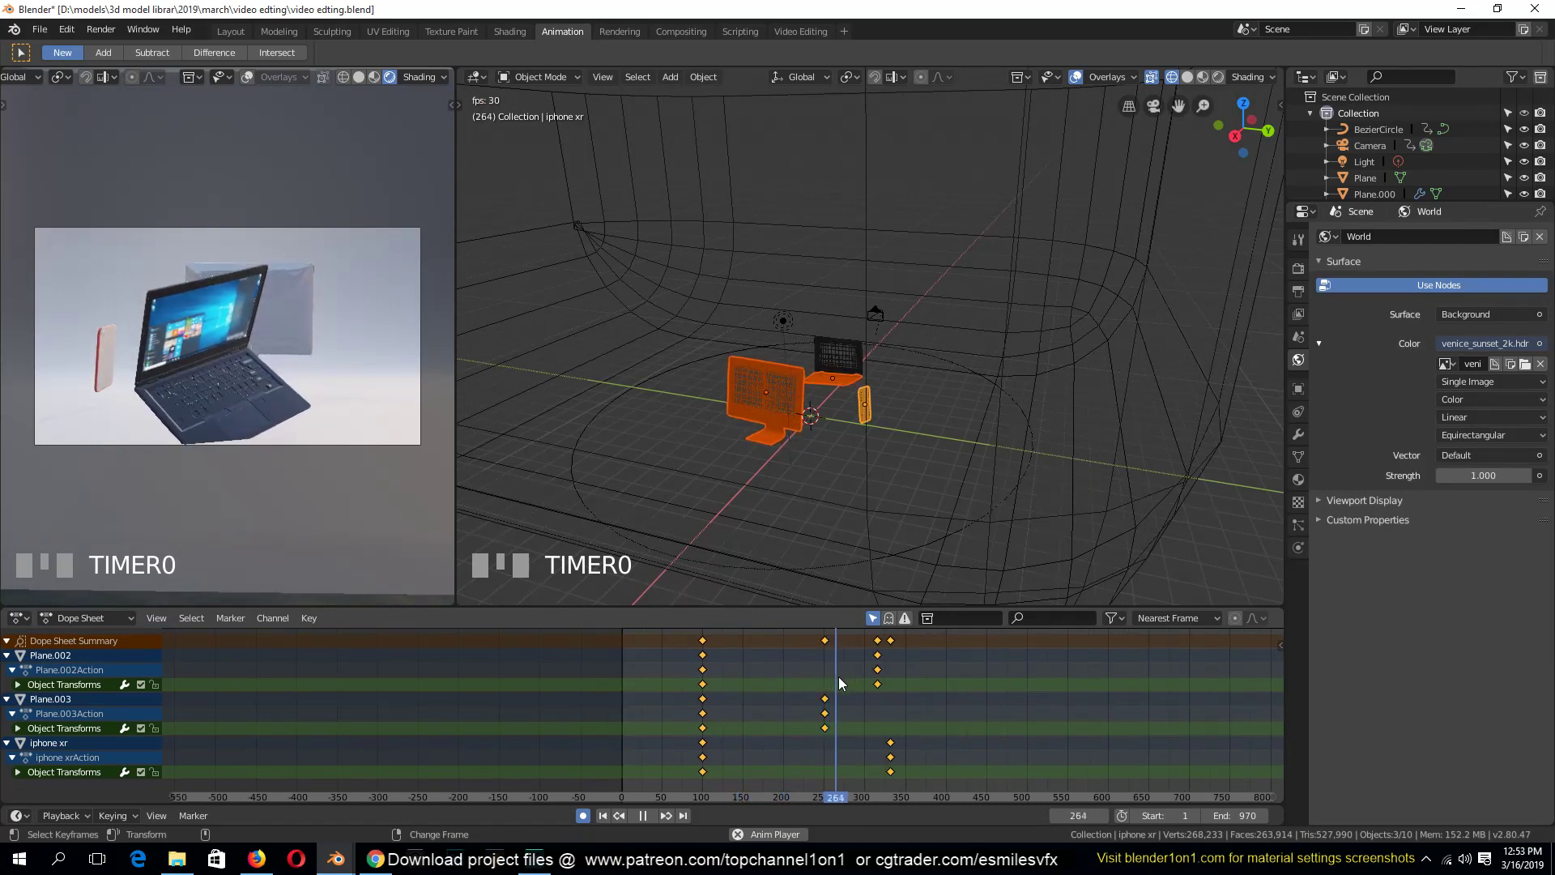
key("space")
key("g")
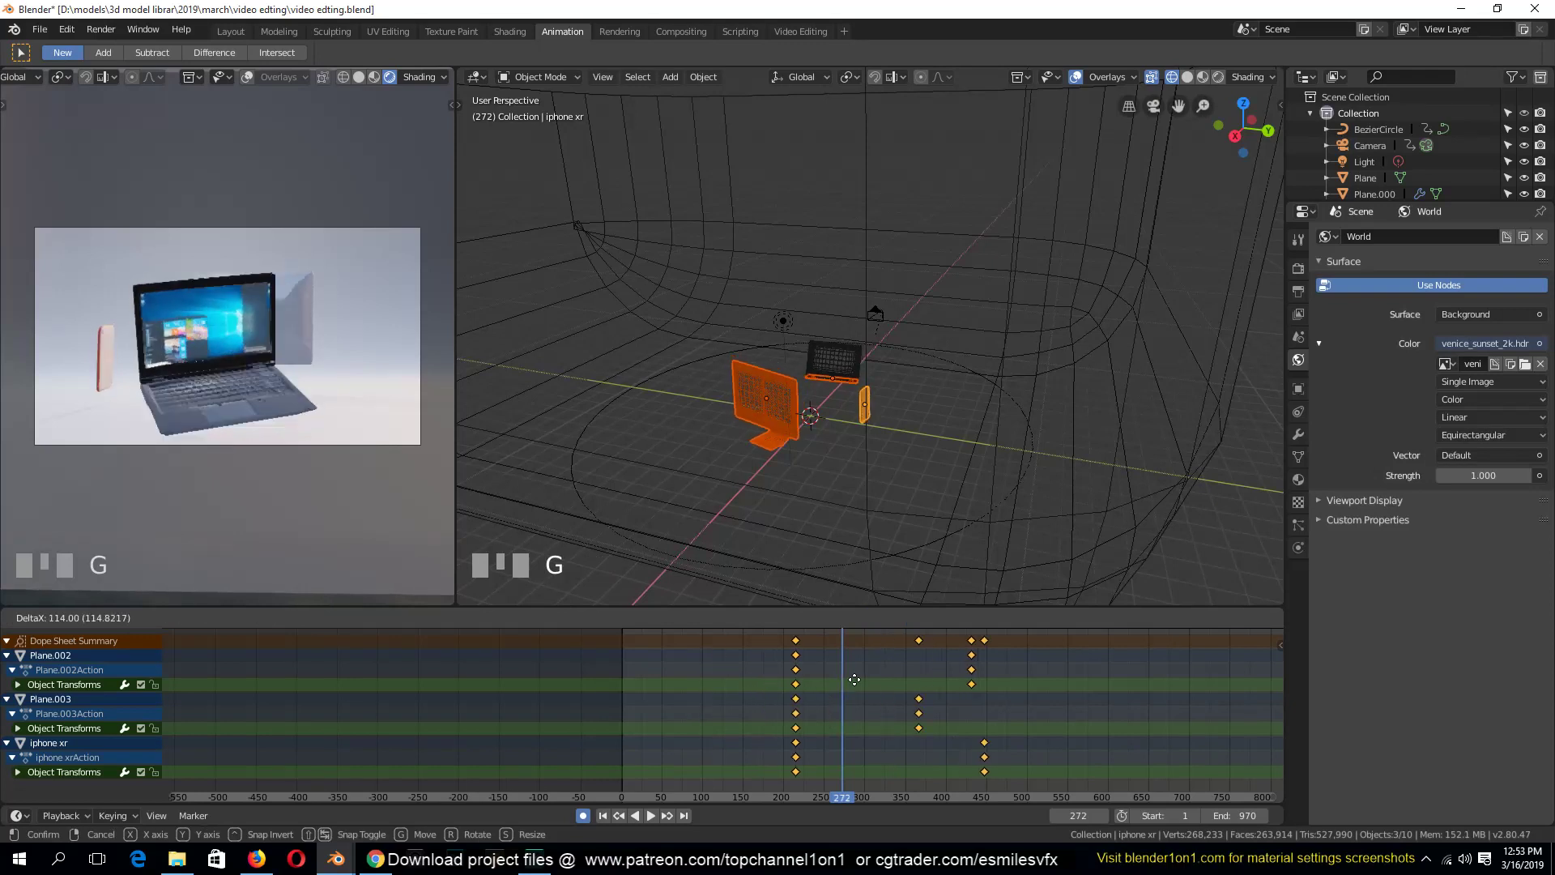
left_click(870, 686)
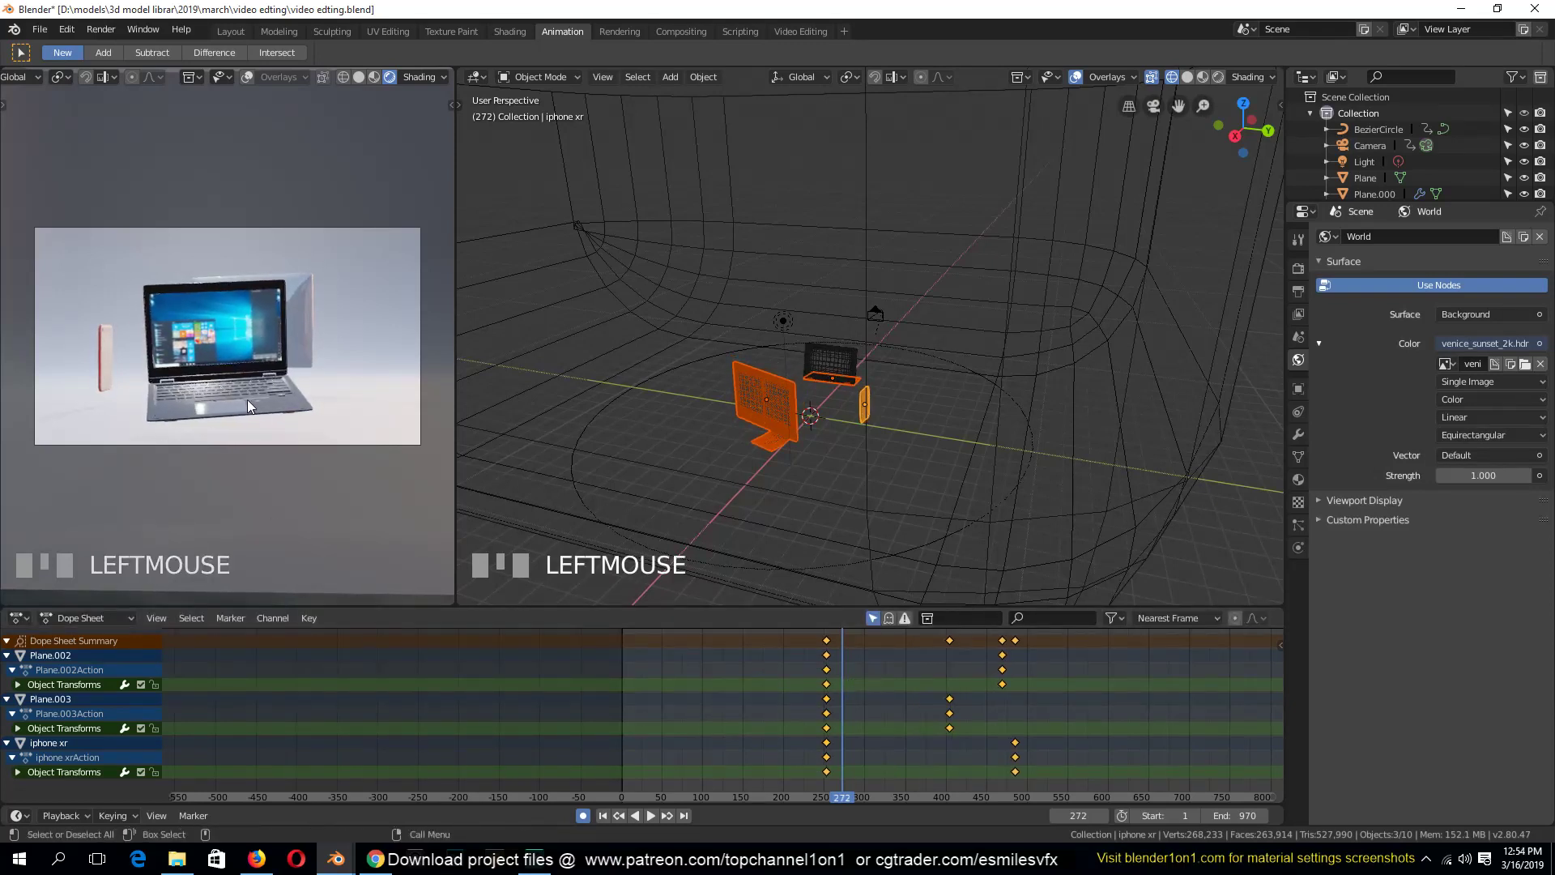
Return to frame 0 and shift the Bezier circle's two keyframes so the camera orbit starts at about frame 87
right_click_drag(828, 676, 585, 667)
left_click(367, 440)
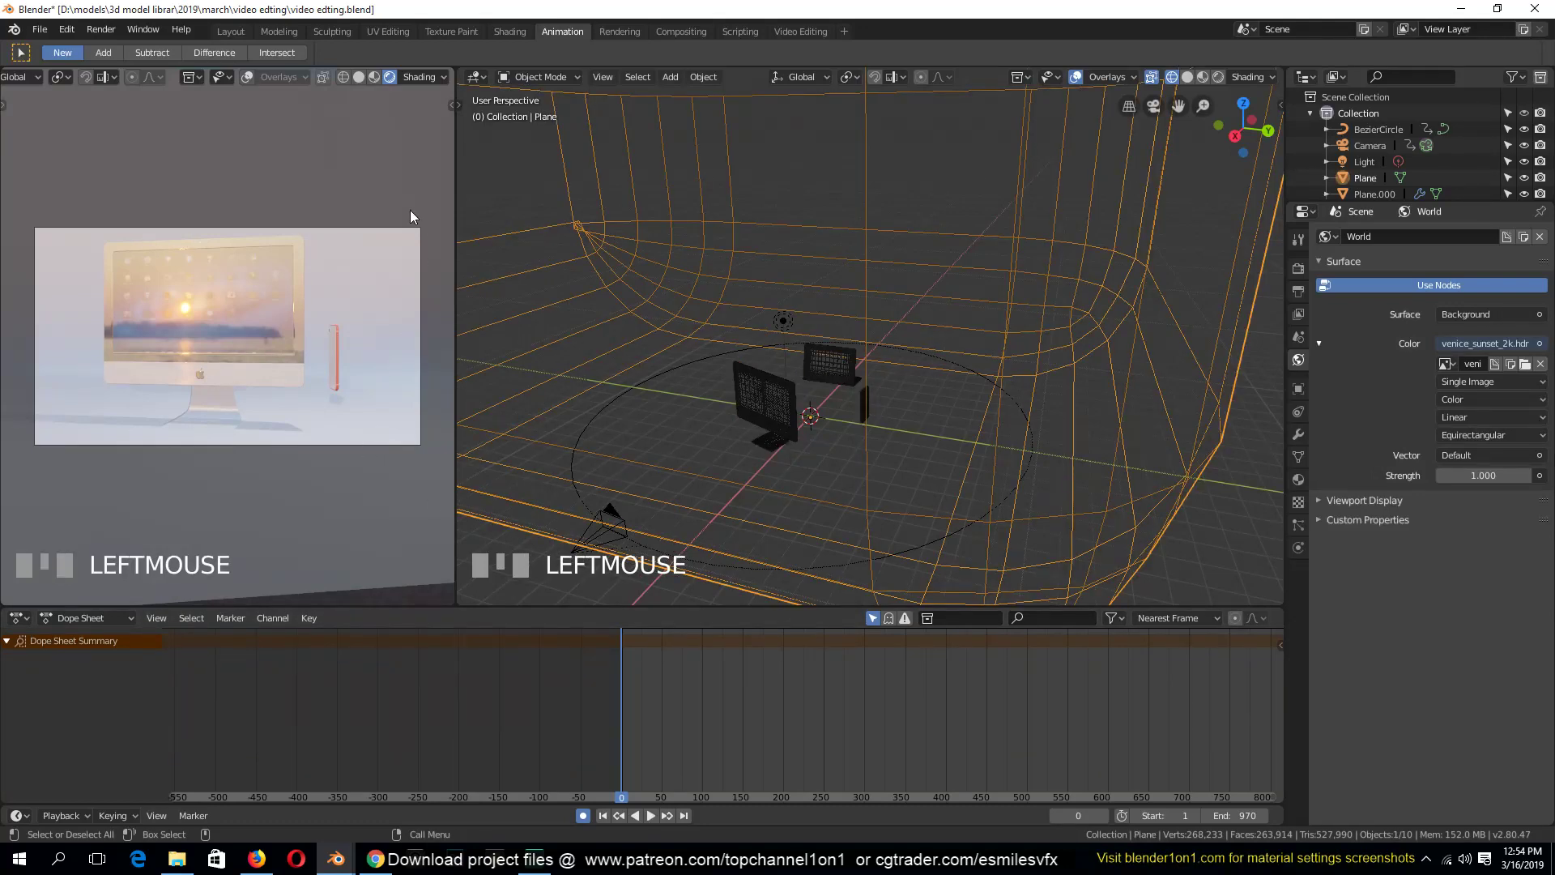
left_click(609, 520)
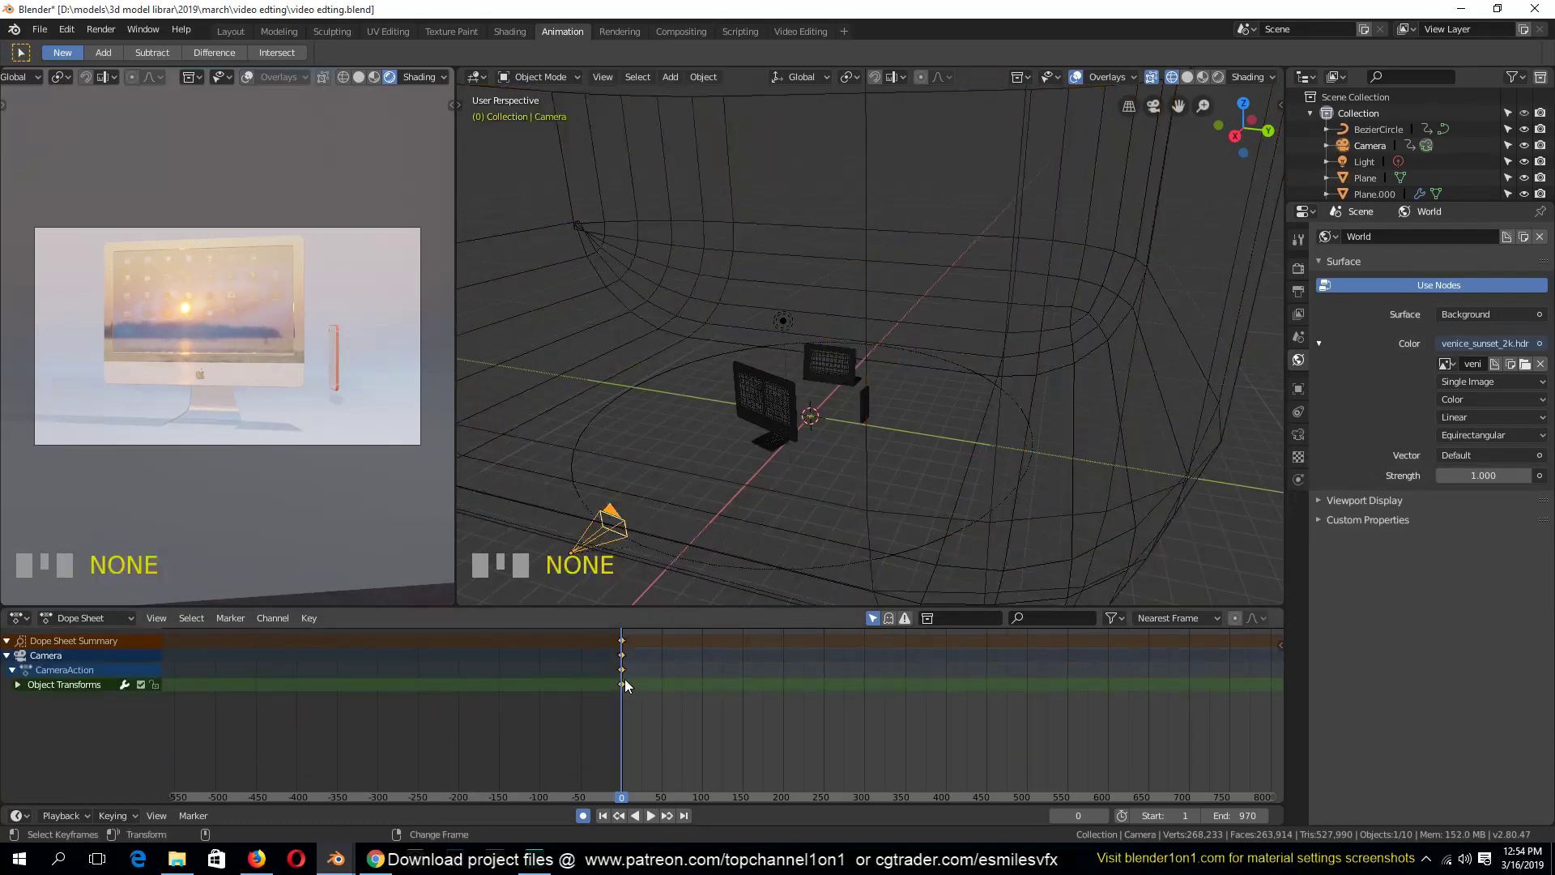
mouse_move(625, 678)
right_mouse_down()
mouse_move(666, 678)
mouse_move(622, 675)
right_mouse_up()
left_click(826, 566)
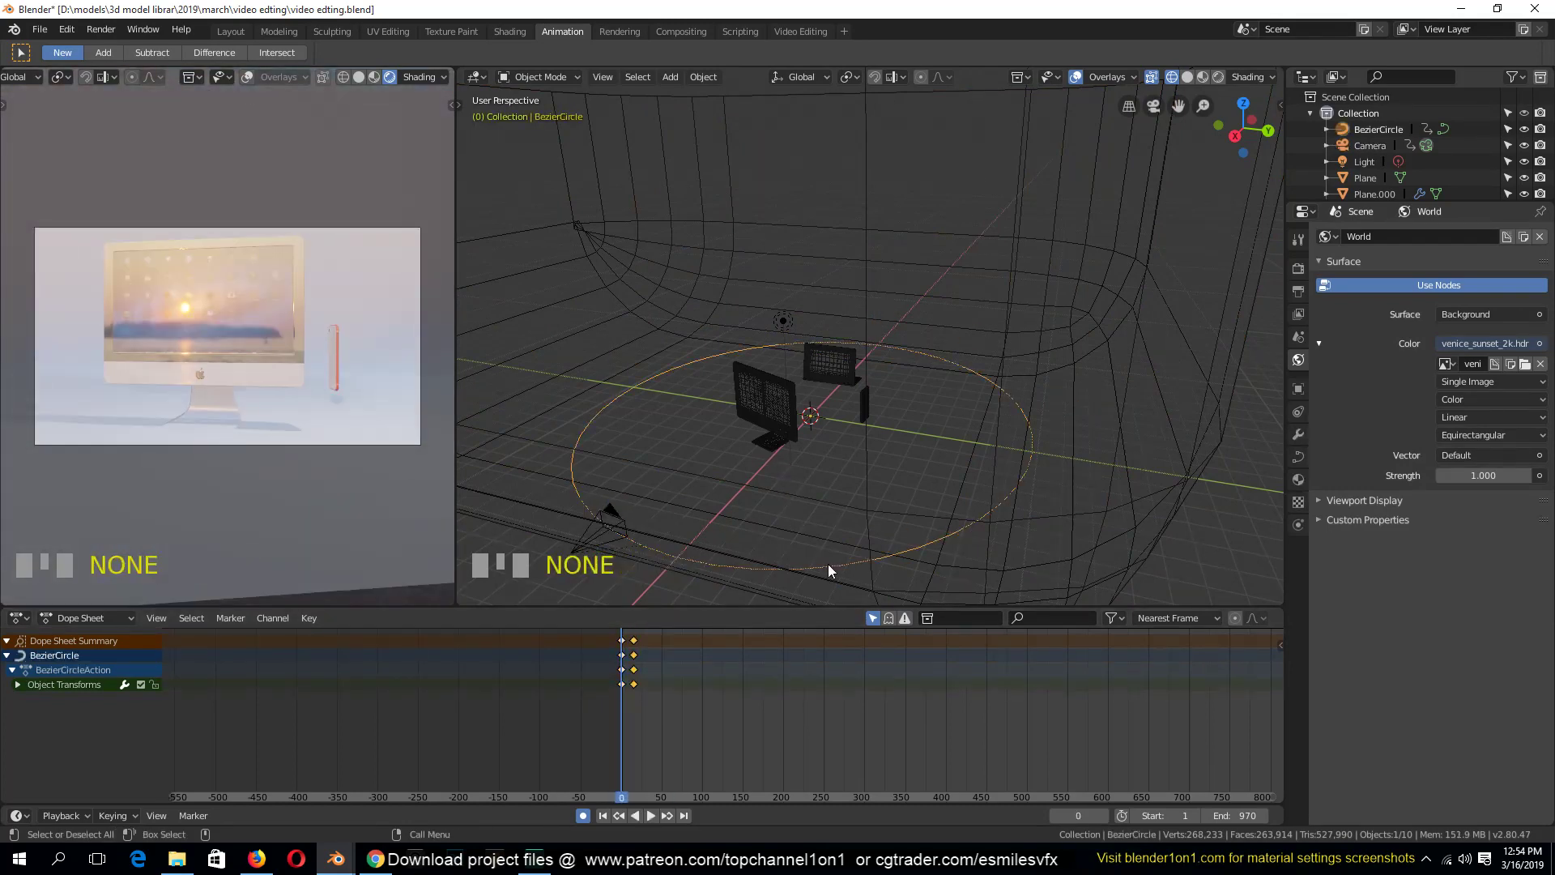
scroll(635, 681, "up", 5)
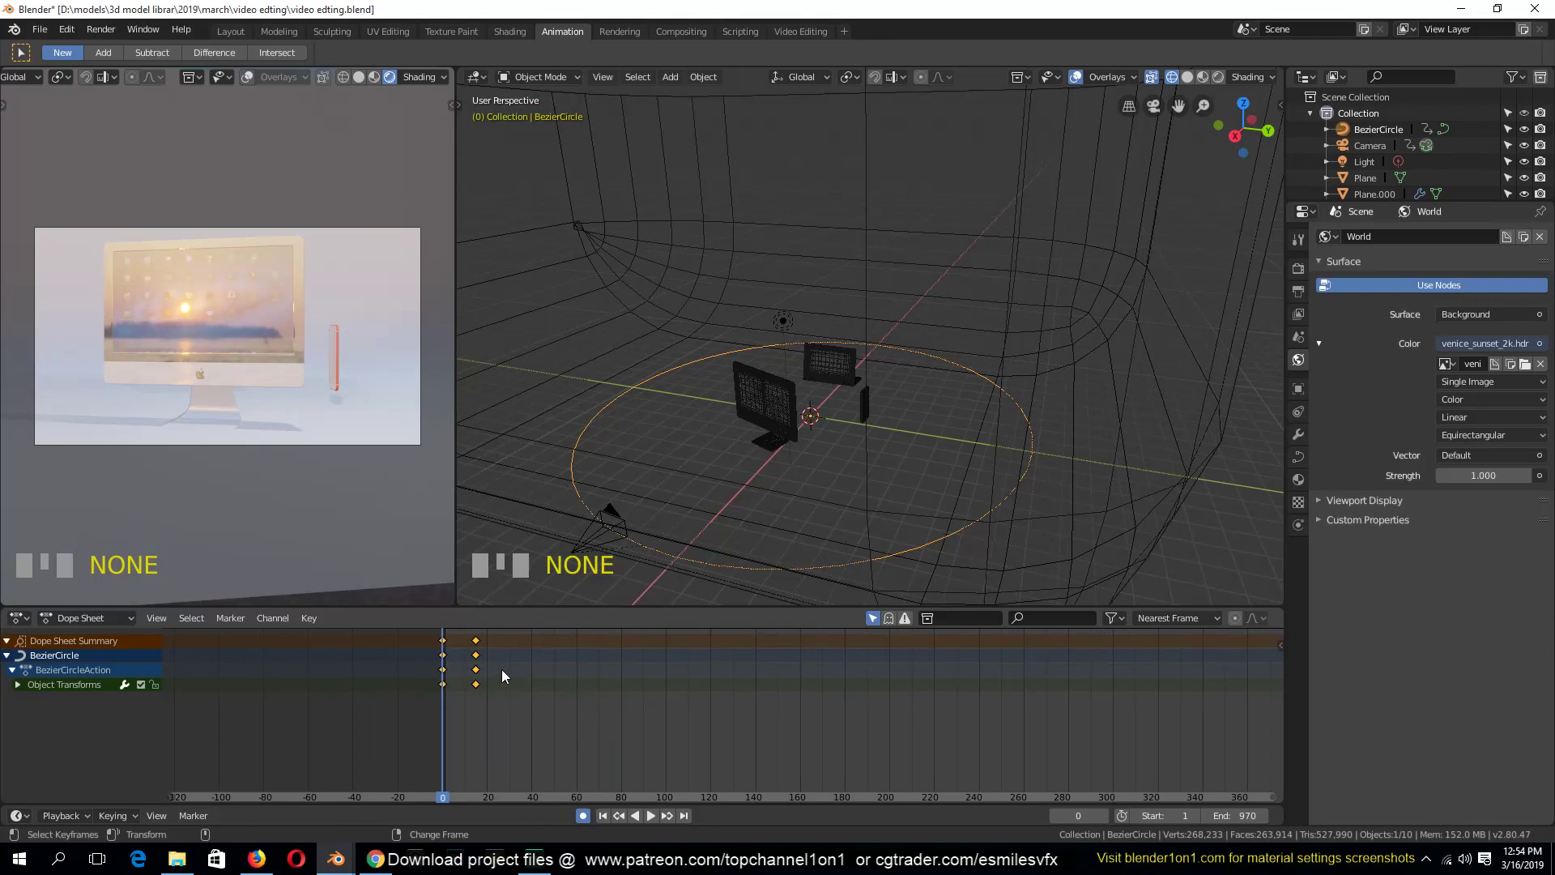
key("g")
left_click(640, 677)
right_click_drag(435, 672, 435, 662)
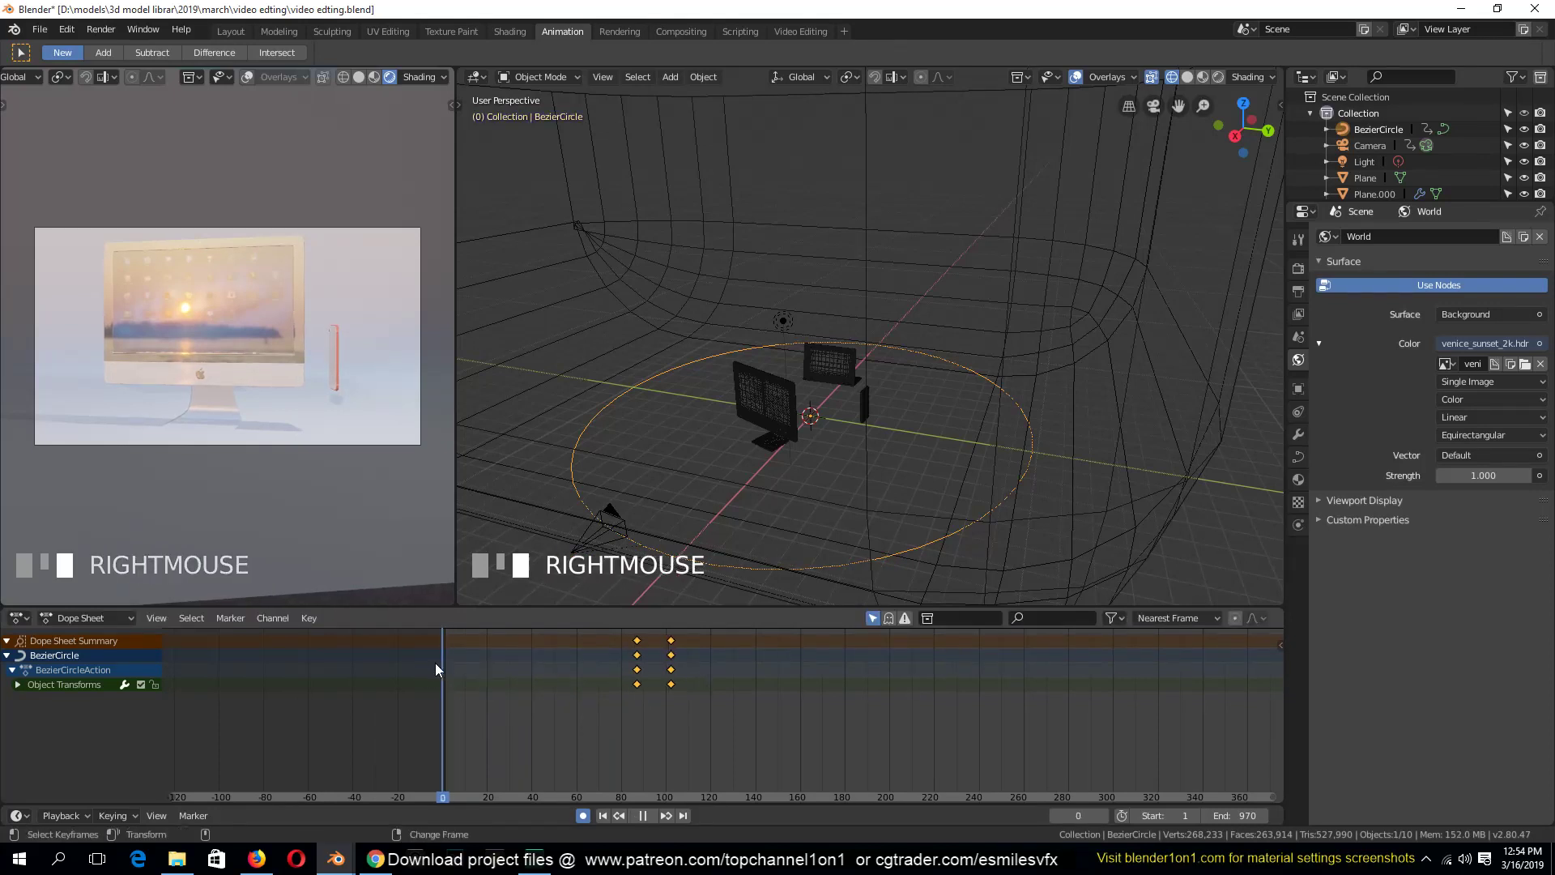
Raise the camera 5.73 m along the global Z axis at frame 0 and look through it in the main viewport
left_click(621, 510)
key("g")
key("z")
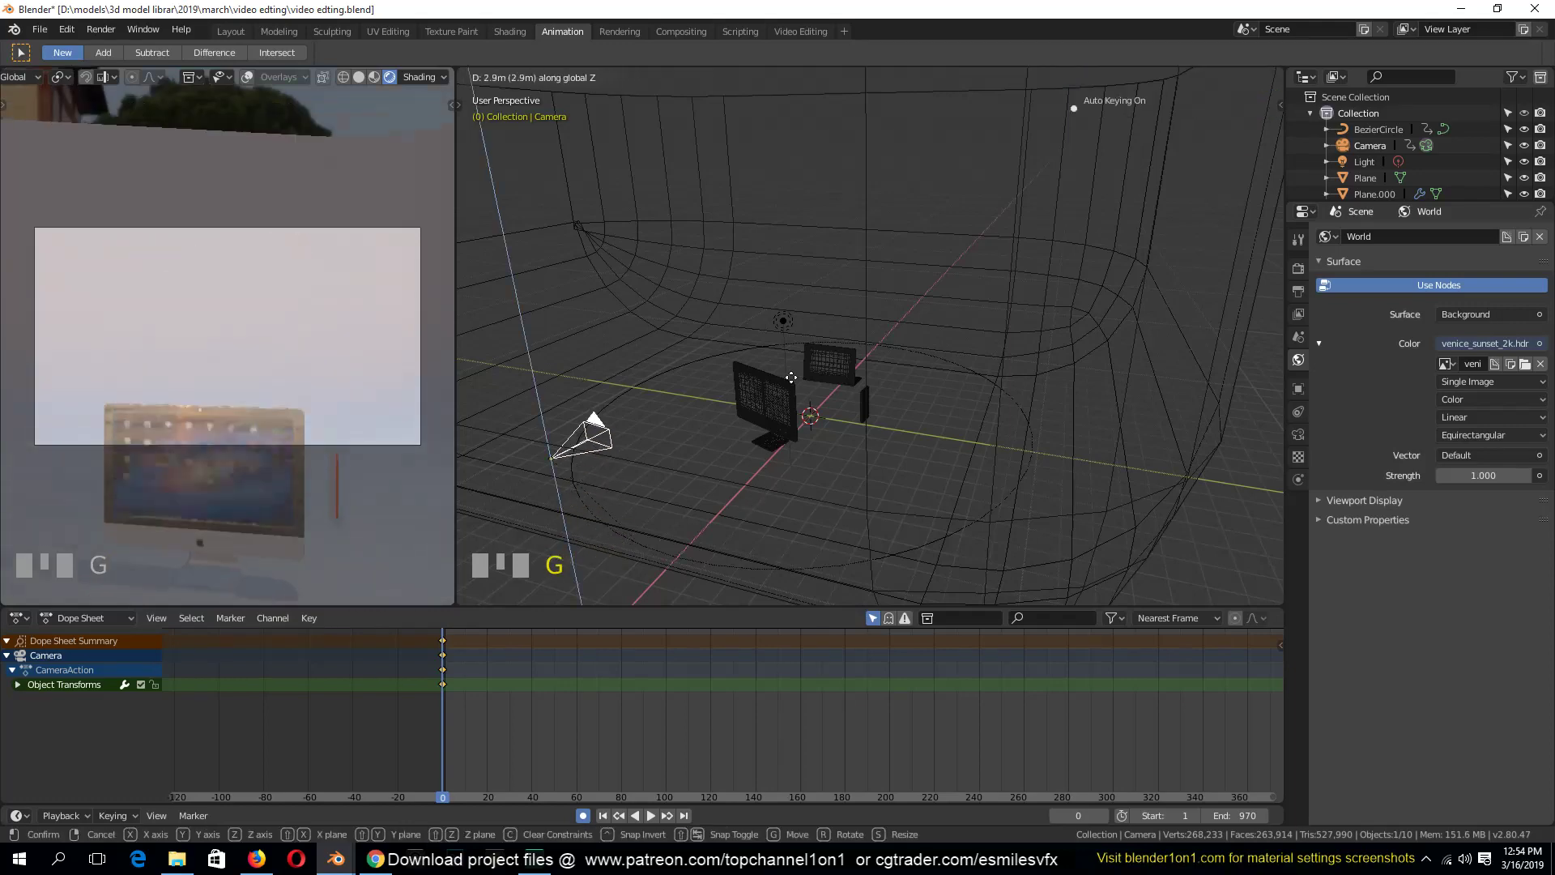
left_click(797, 320)
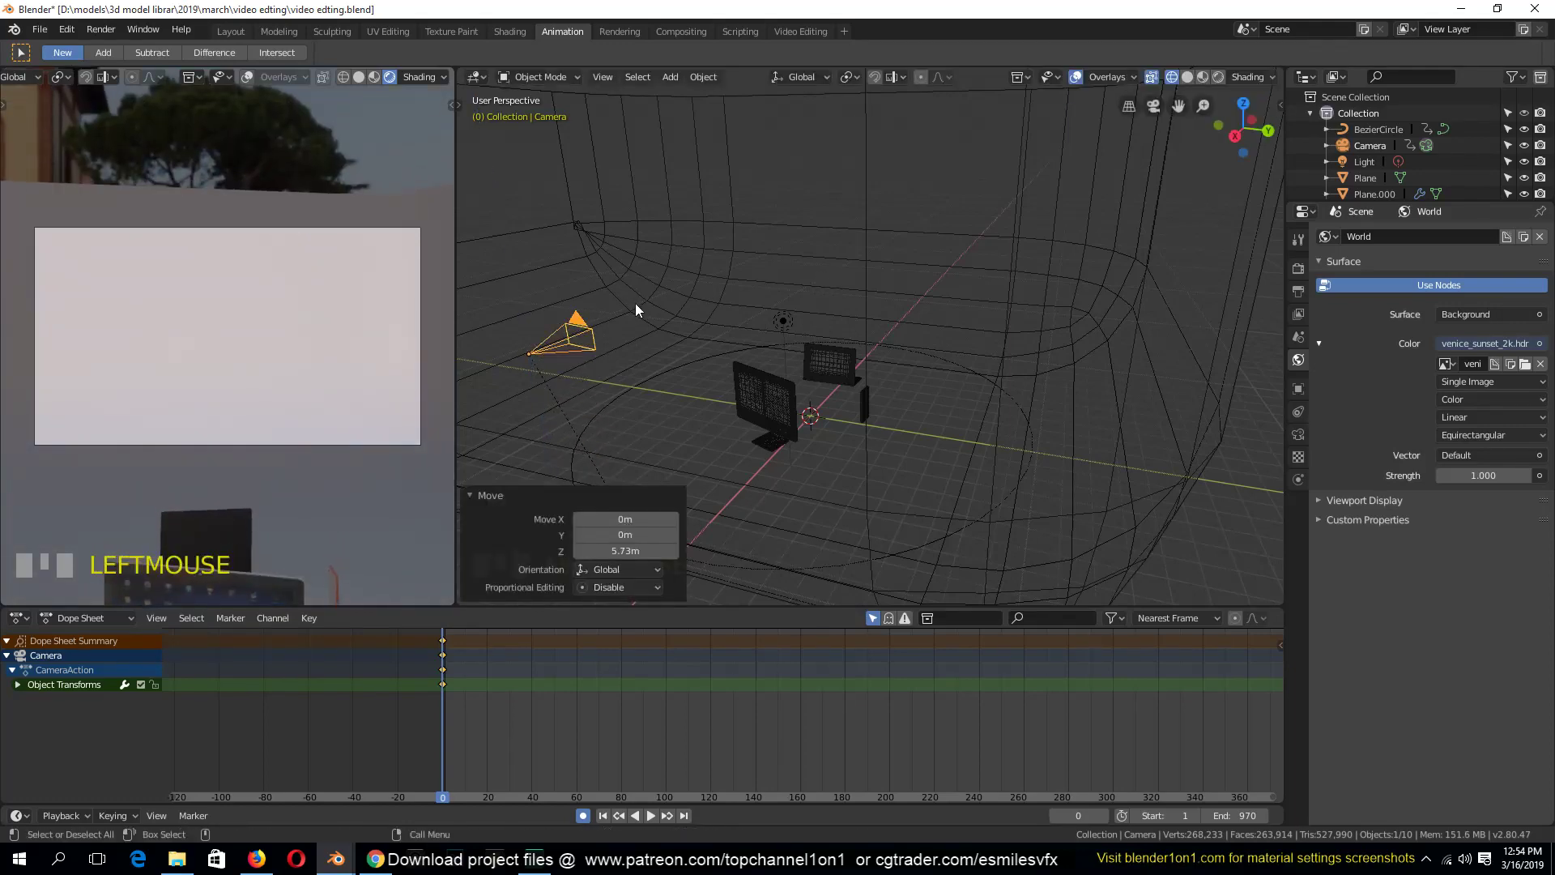
key("KP_0")
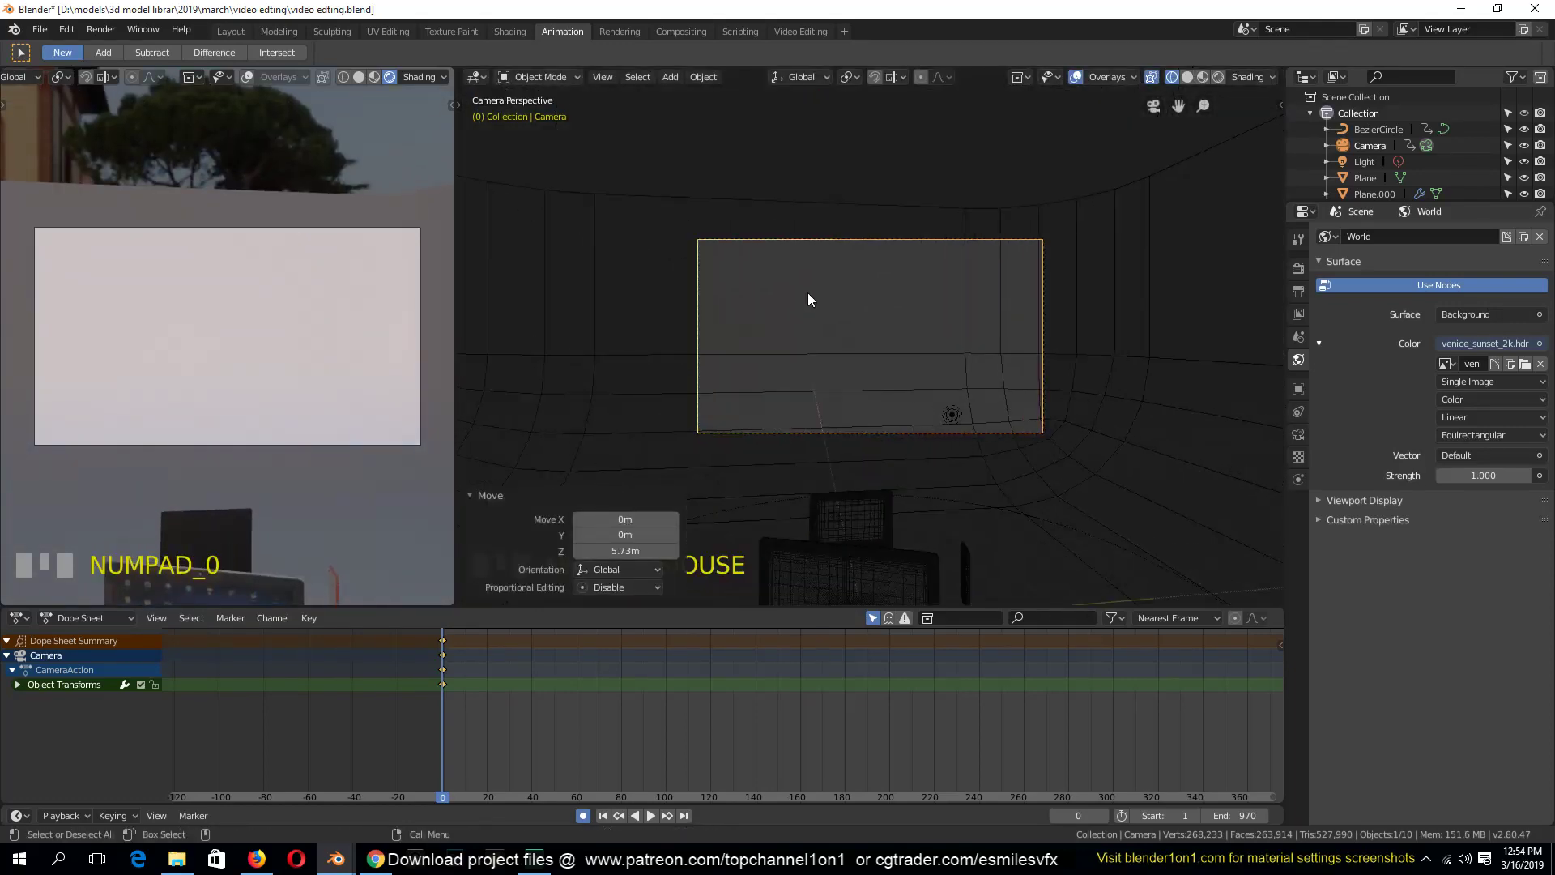
Deselect everything, show the main viewport in solid display from the front, and save the file
key("KP_1")
middle_click_drag(836, 289, 616, 378, "shift")
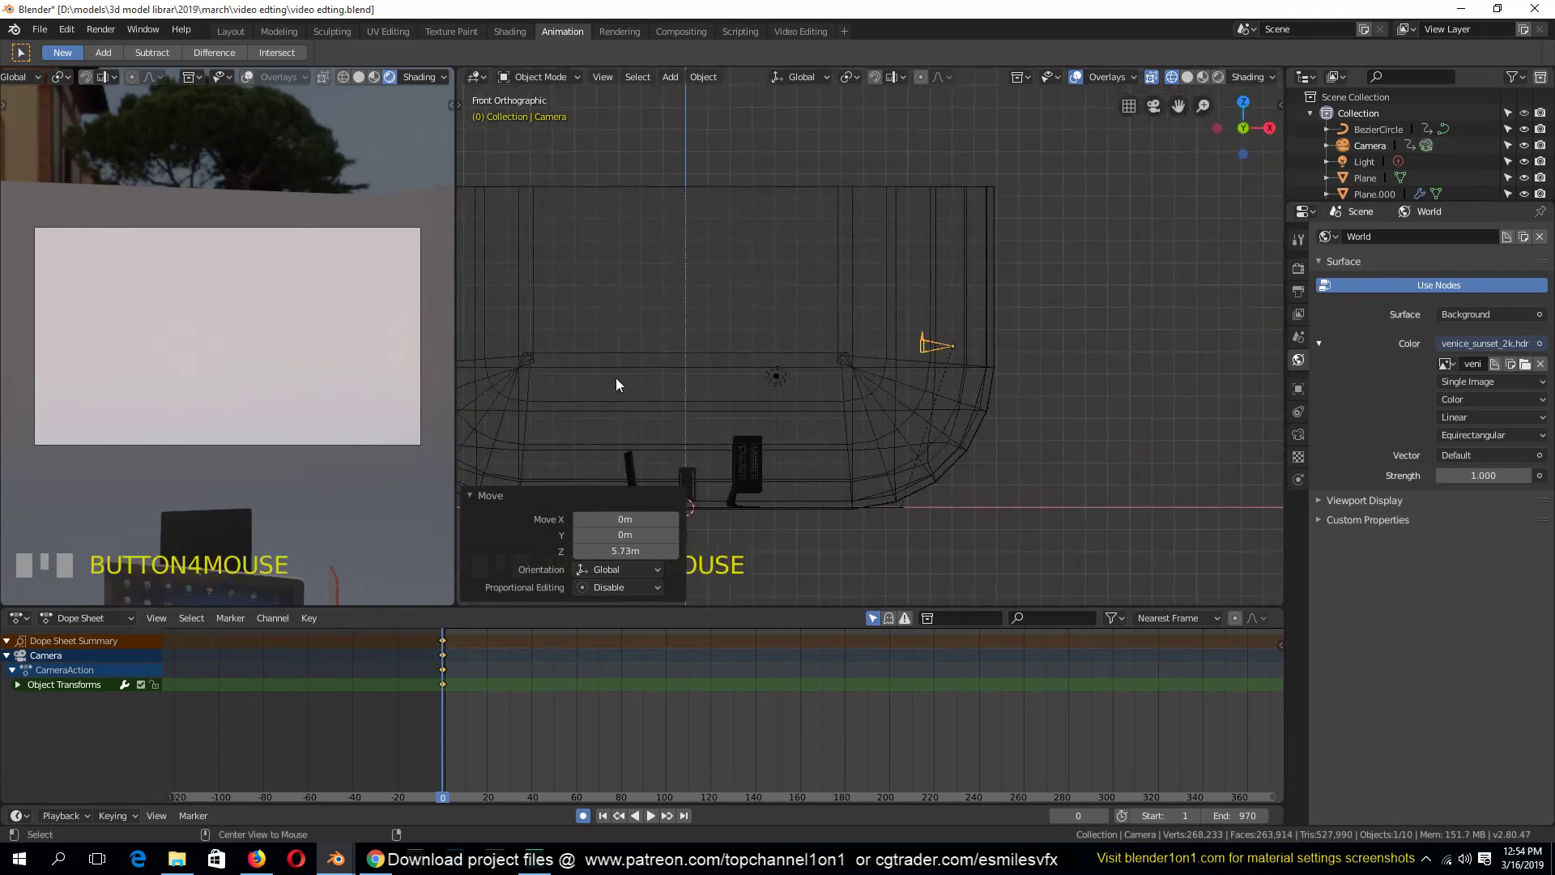
key("a")
key("z")
left_click(870, 317)
mouse_move(873, 316)
middle_mouse_down()
mouse_move(741, 400)
mouse_move(697, 344)
middle_mouse_up()
key("grave")
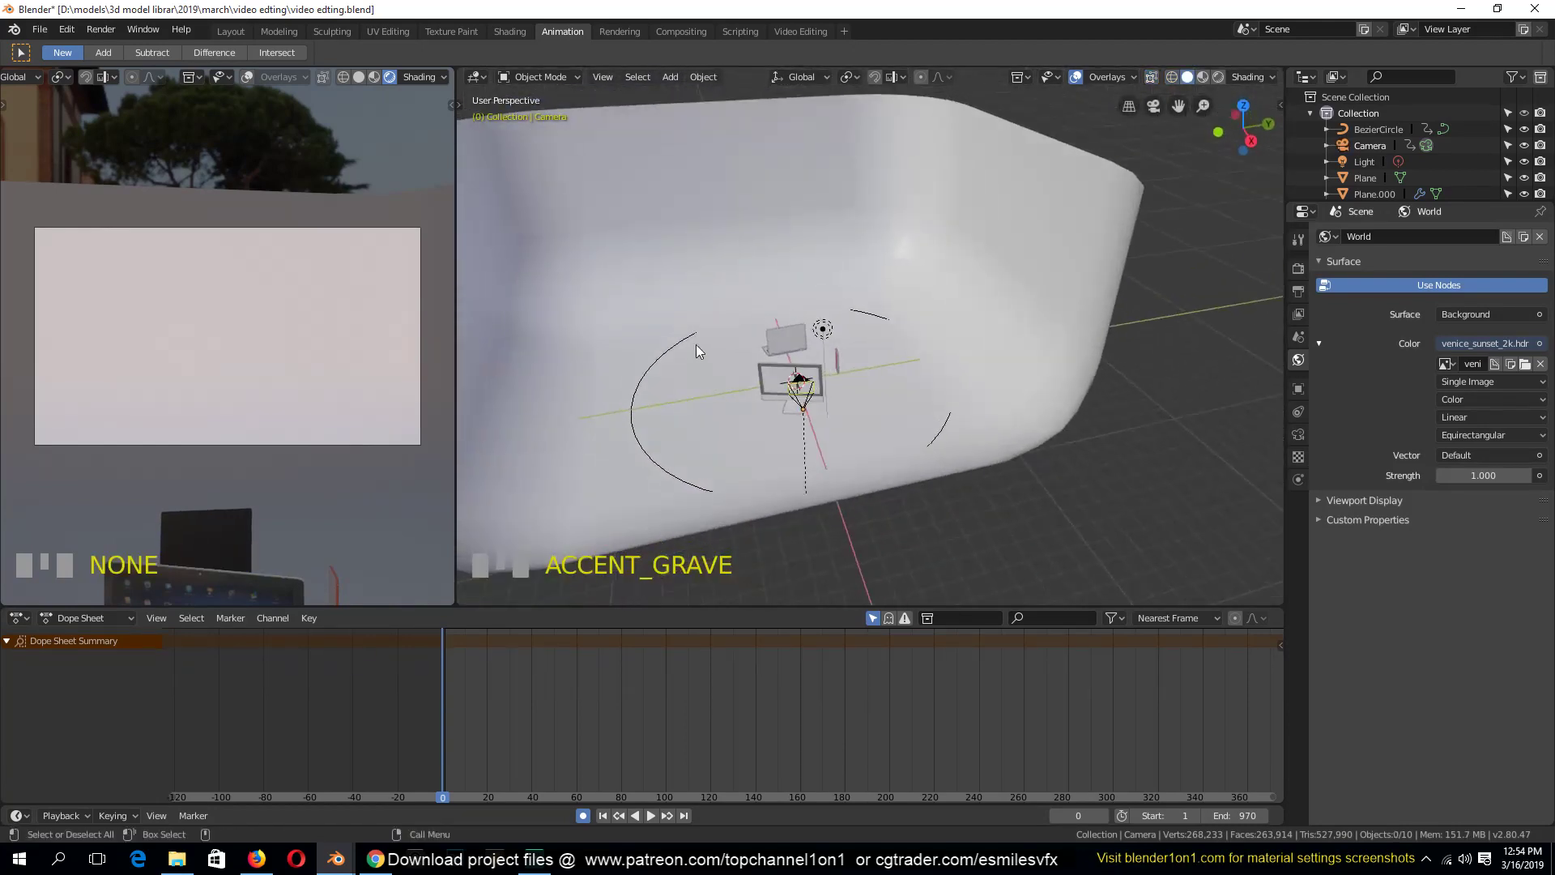
key("KP_1")
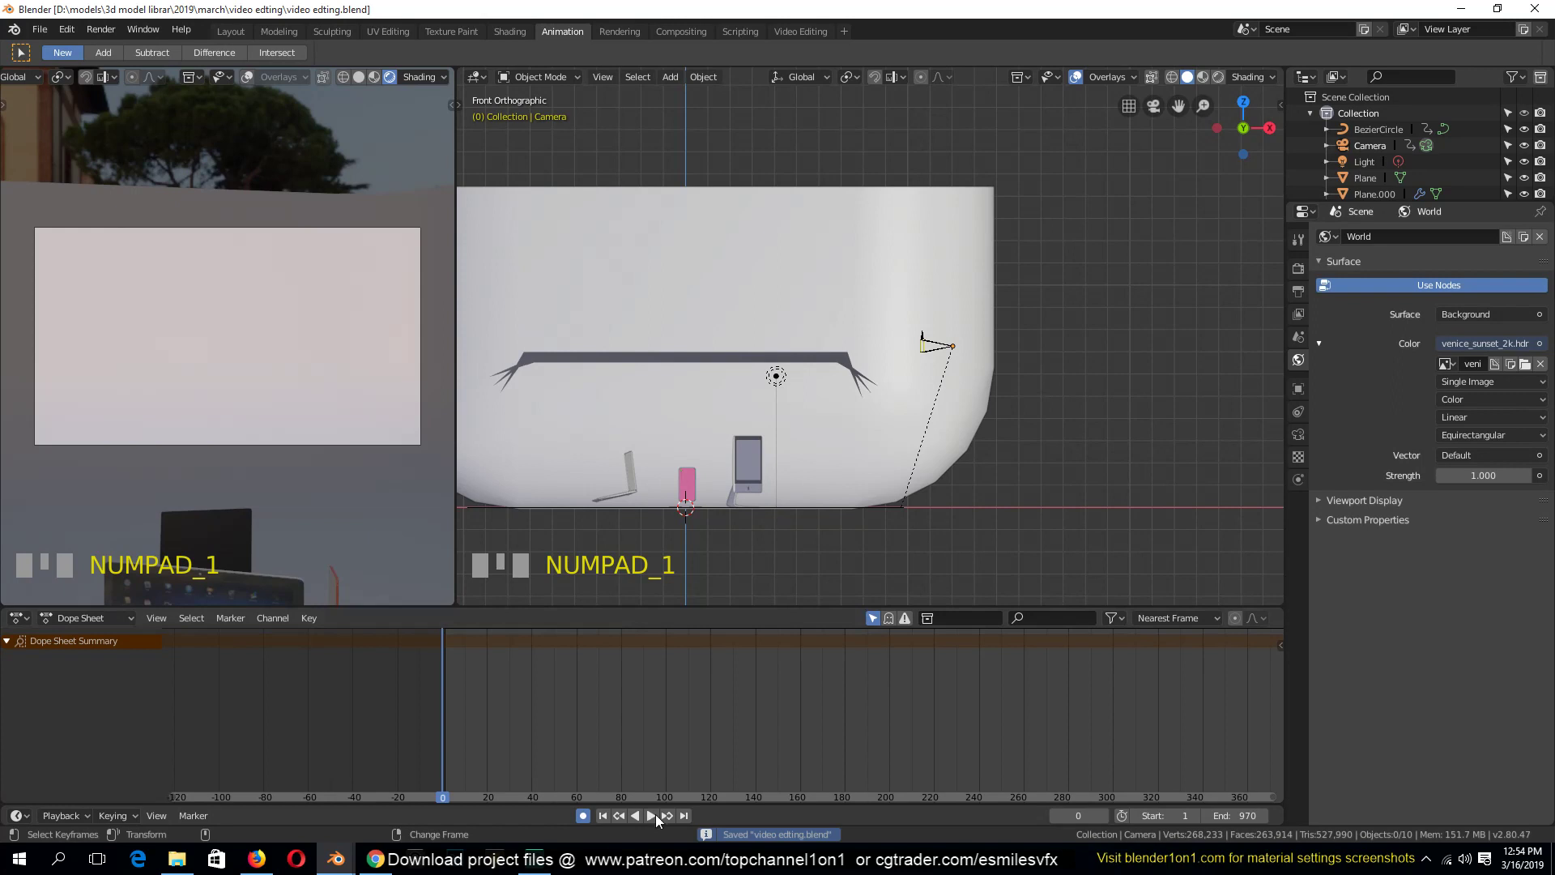
With auto keying turned off, add a text object at the origin and rotate it 90° about the X axis
left_click(580, 819)
middle_click_drag(703, 418, 796, 378, "shift")
key("shift+a")
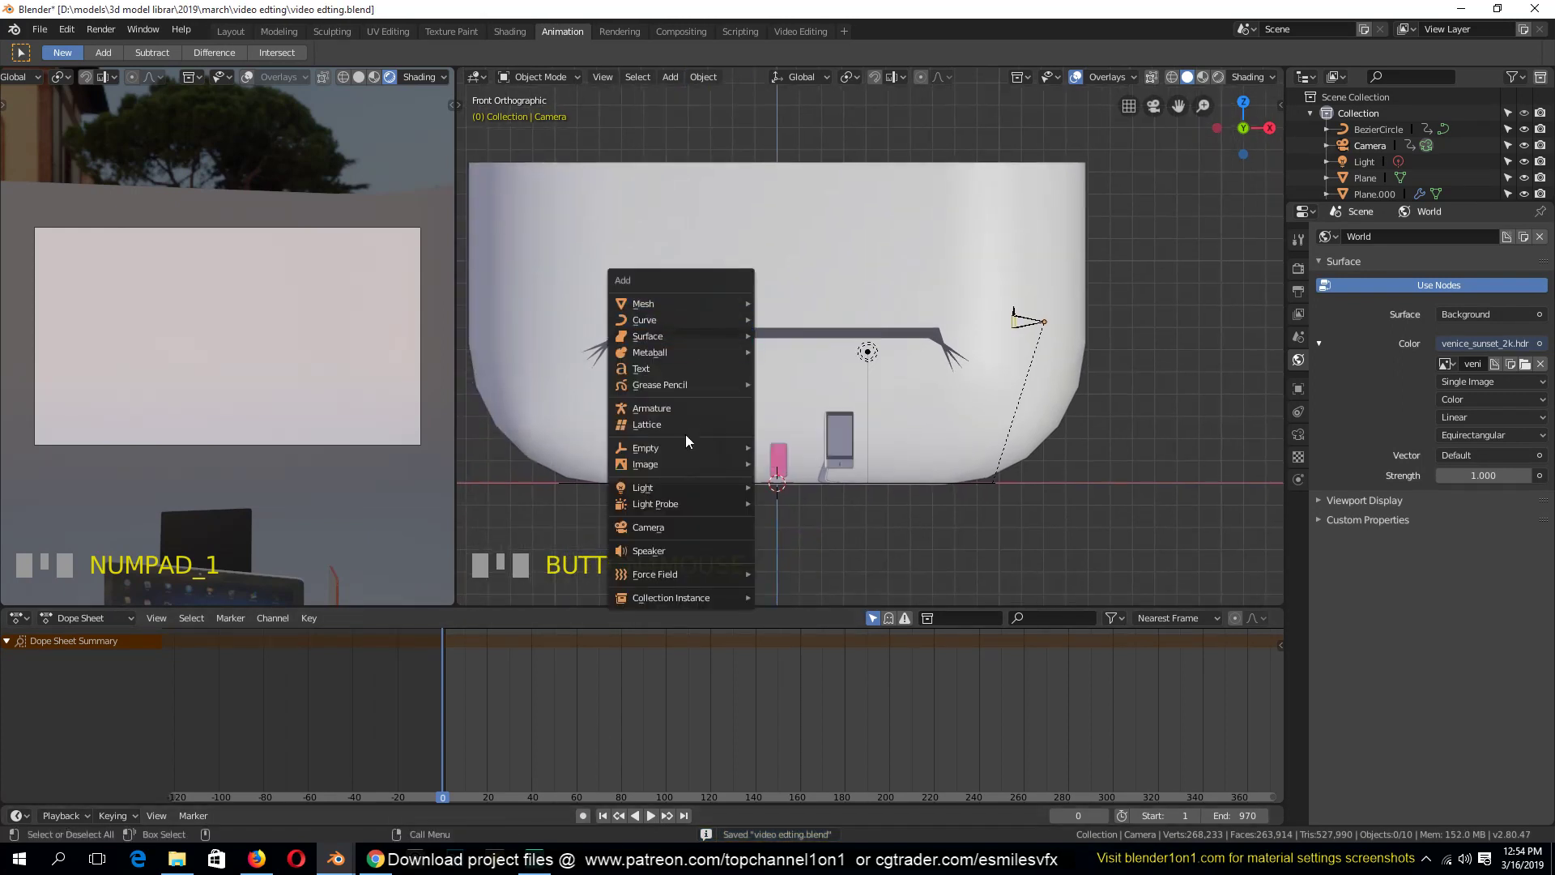
mouse_move(683, 307)
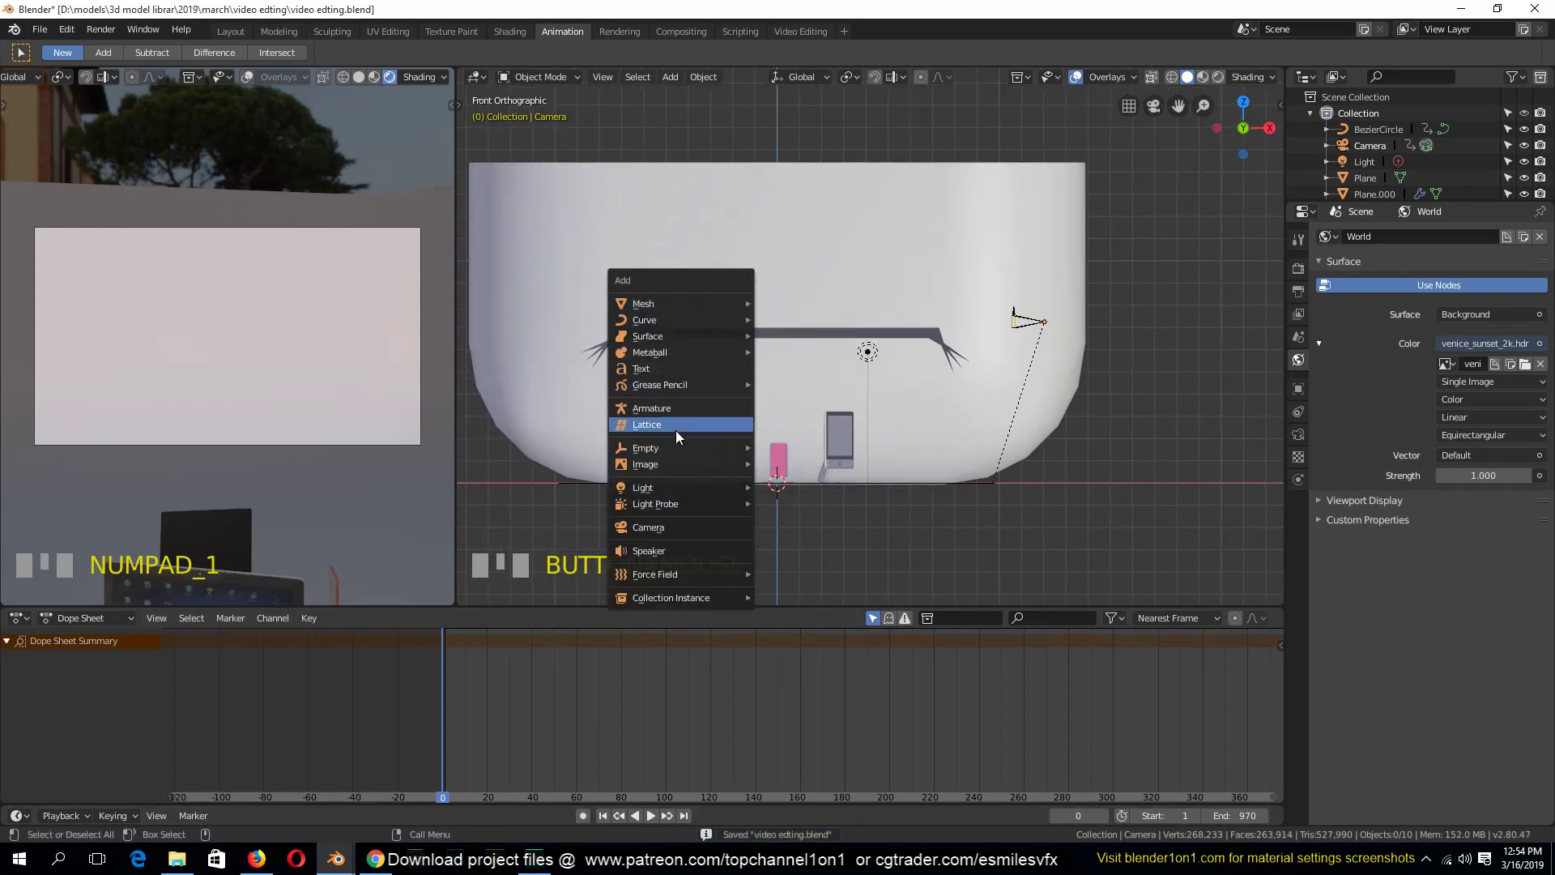
left_click(685, 365)
scroll(737, 388, "down", 1)
key("r")
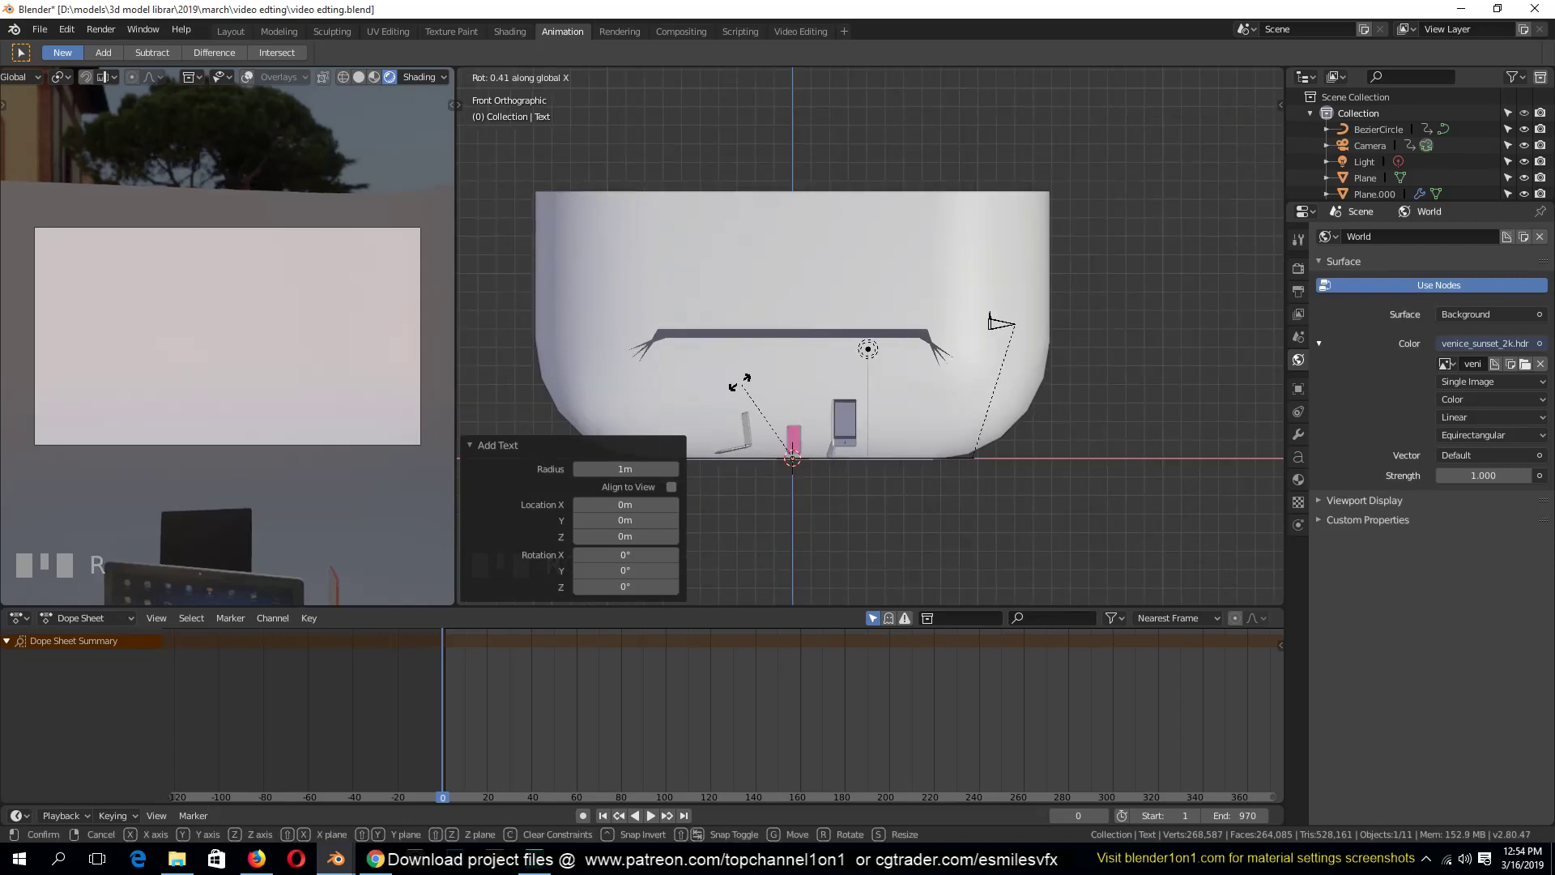
key("x")
left_click(740, 383)
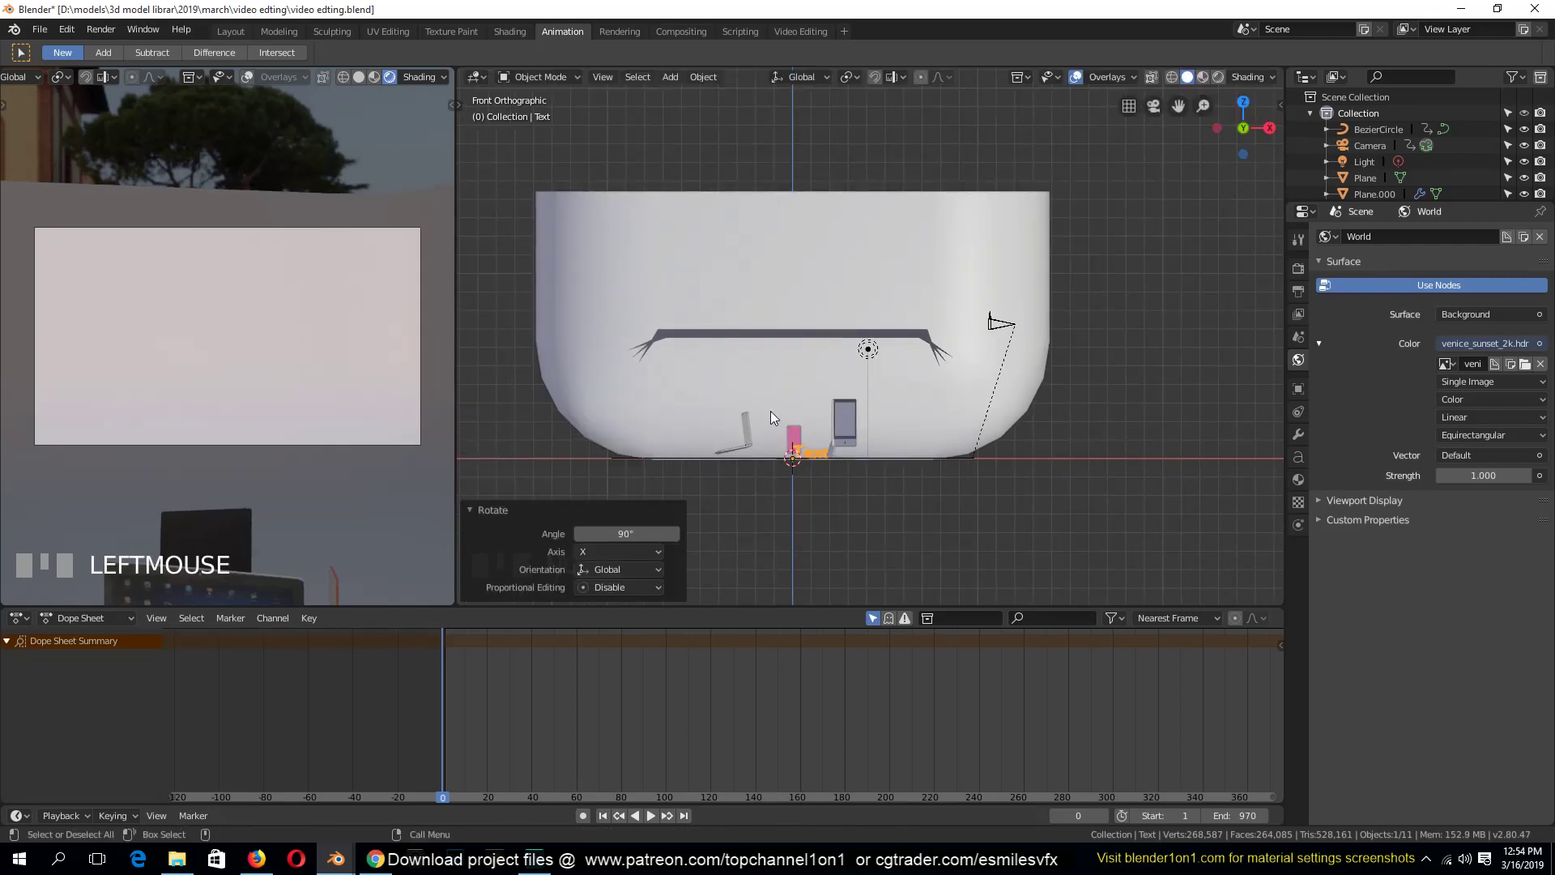
Move the text above the backdrop by 13.9 m in X and 16.5 m in Z, and nudge it another 0.399 m and 0.267 m
key("g")
left_click(1061, 183)
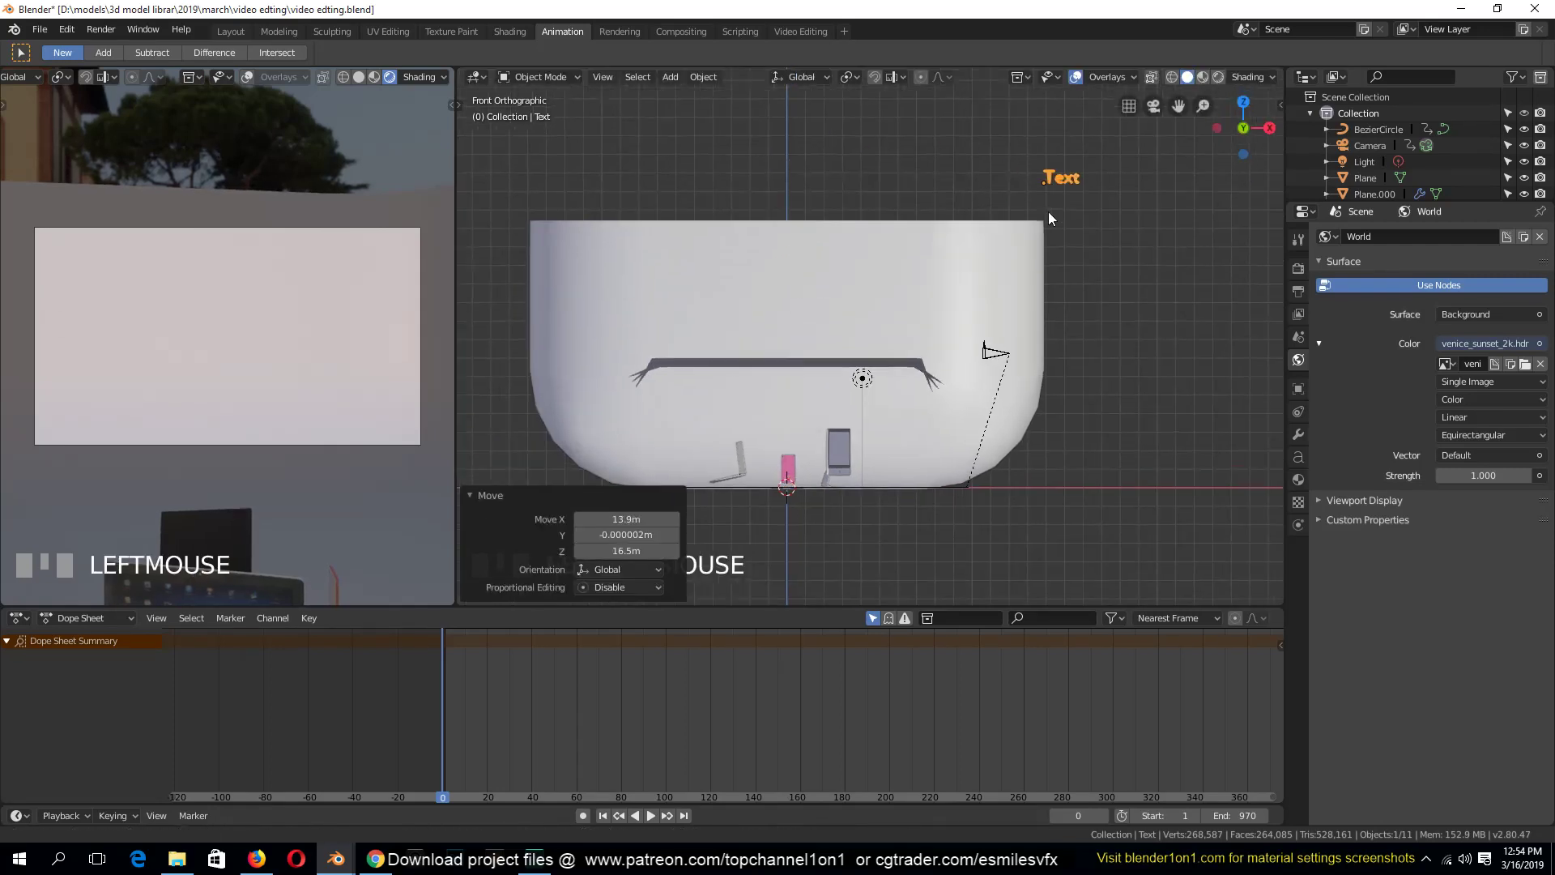
key("KP_Decimal")
key("g")
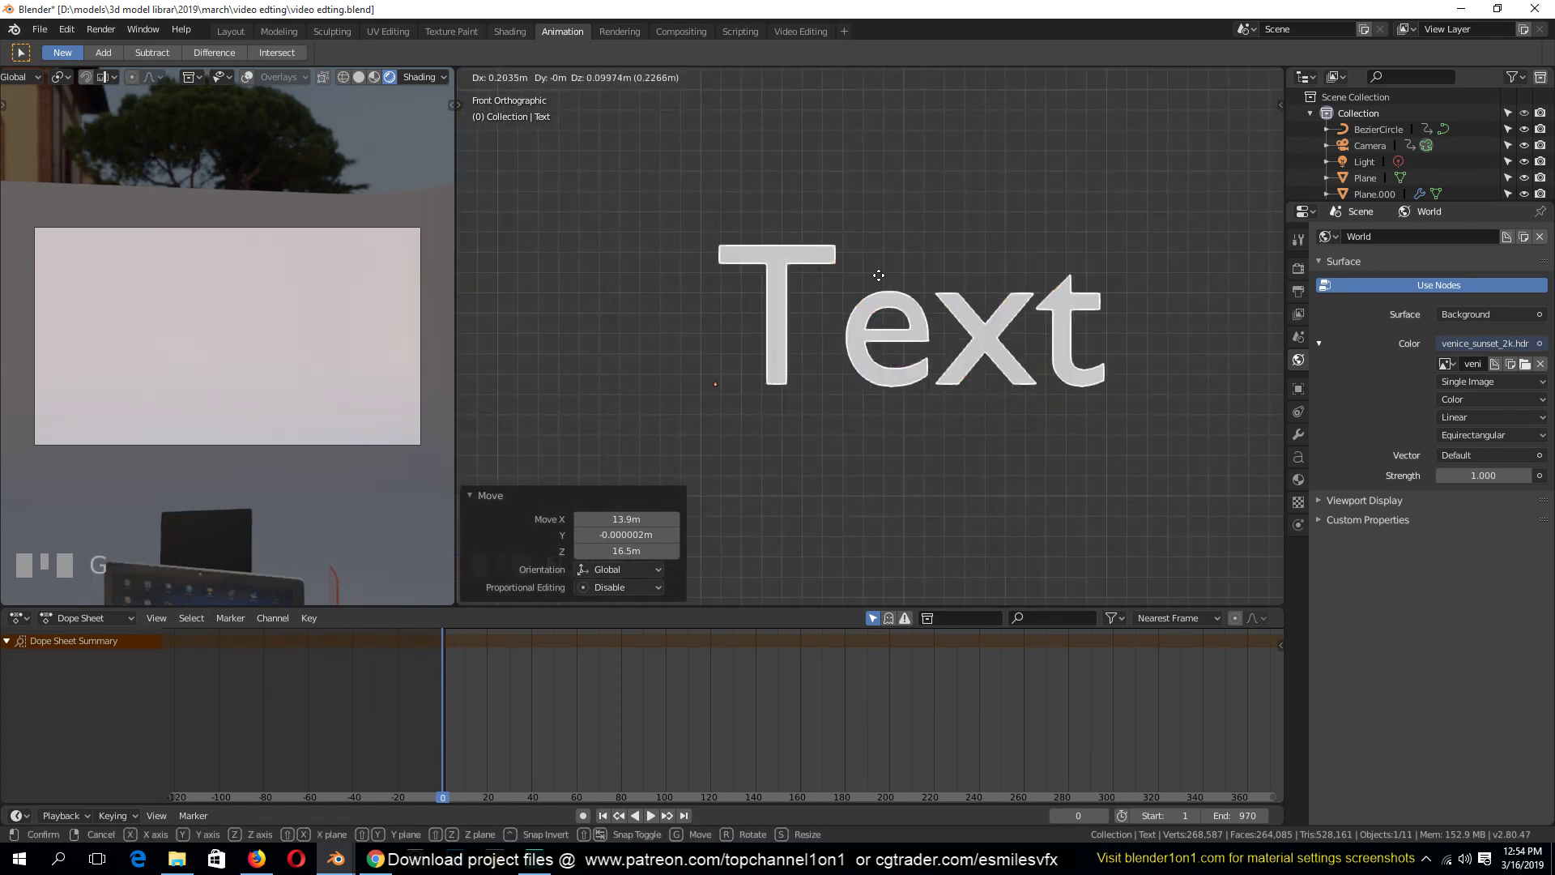
left_click(851, 276)
key("space")
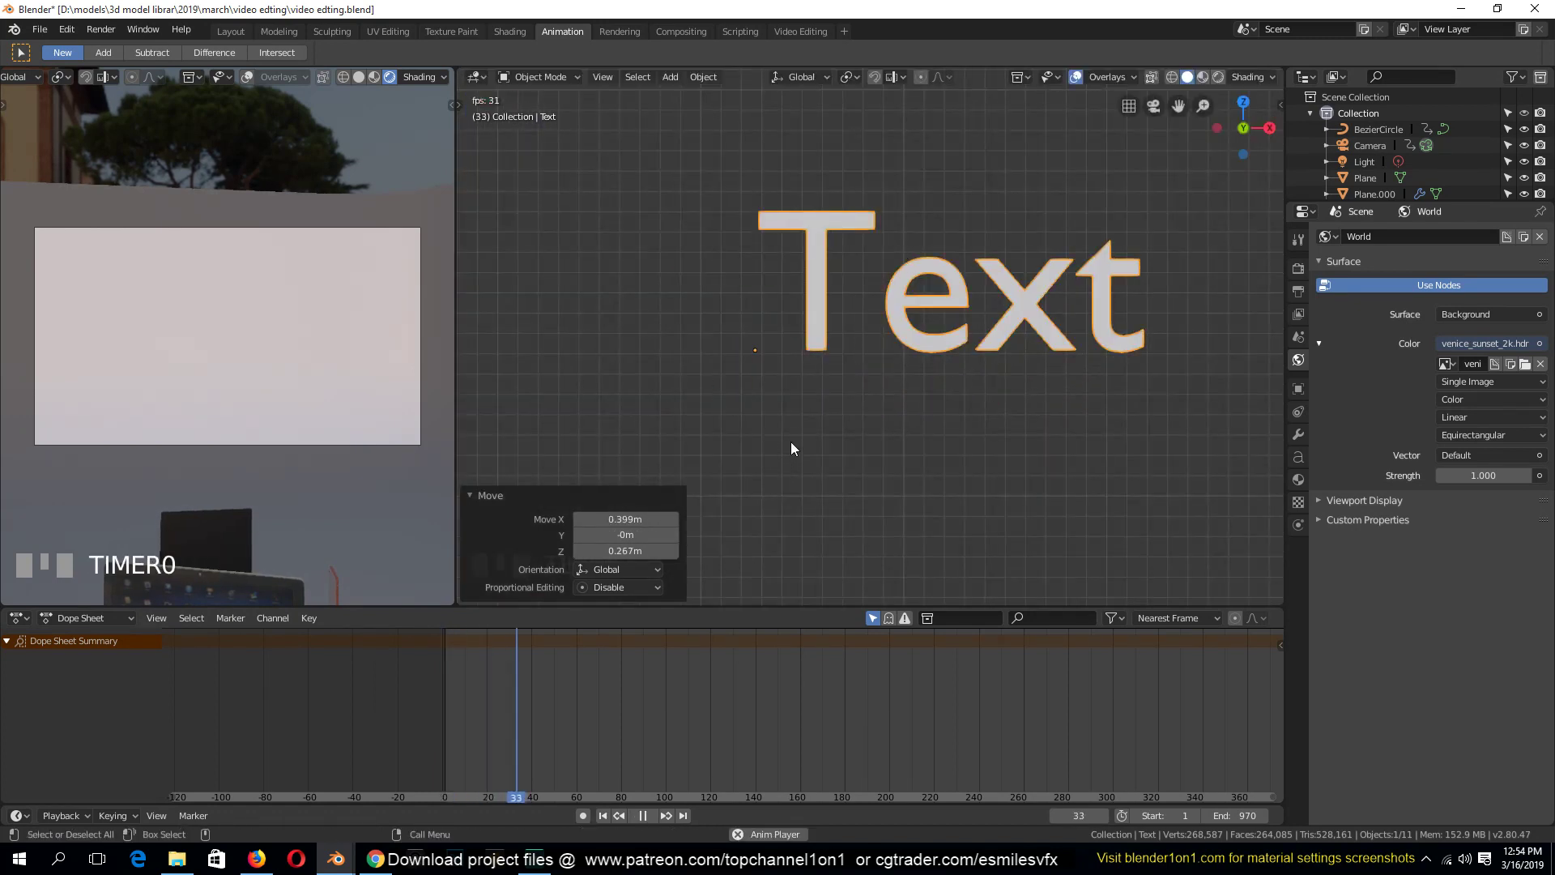
key("space")
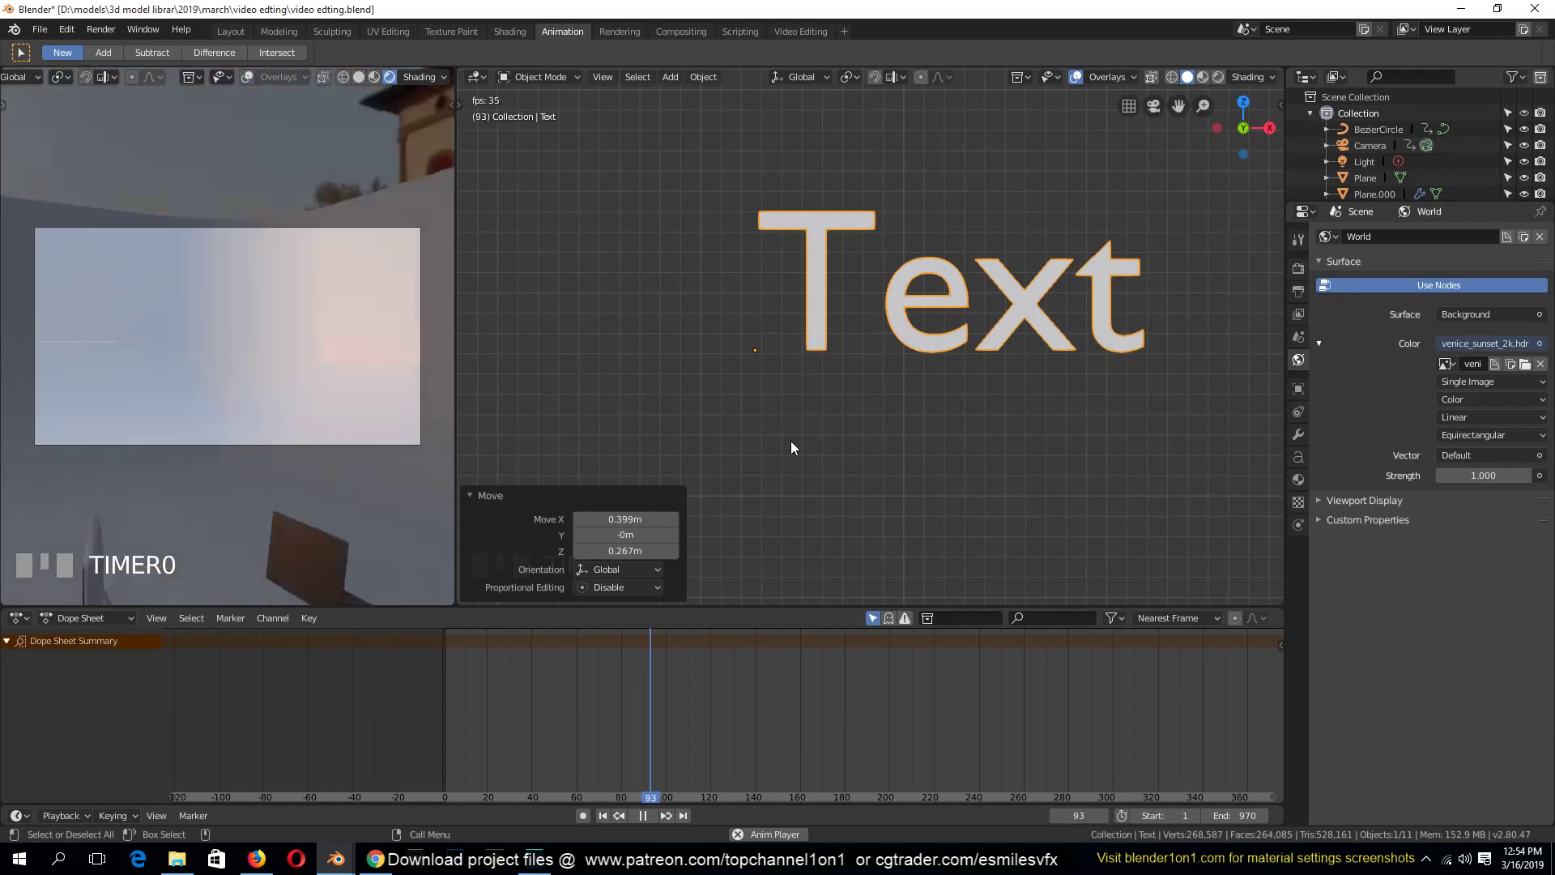
Clear the default wording from the text object and leave text editing
key("Tab")
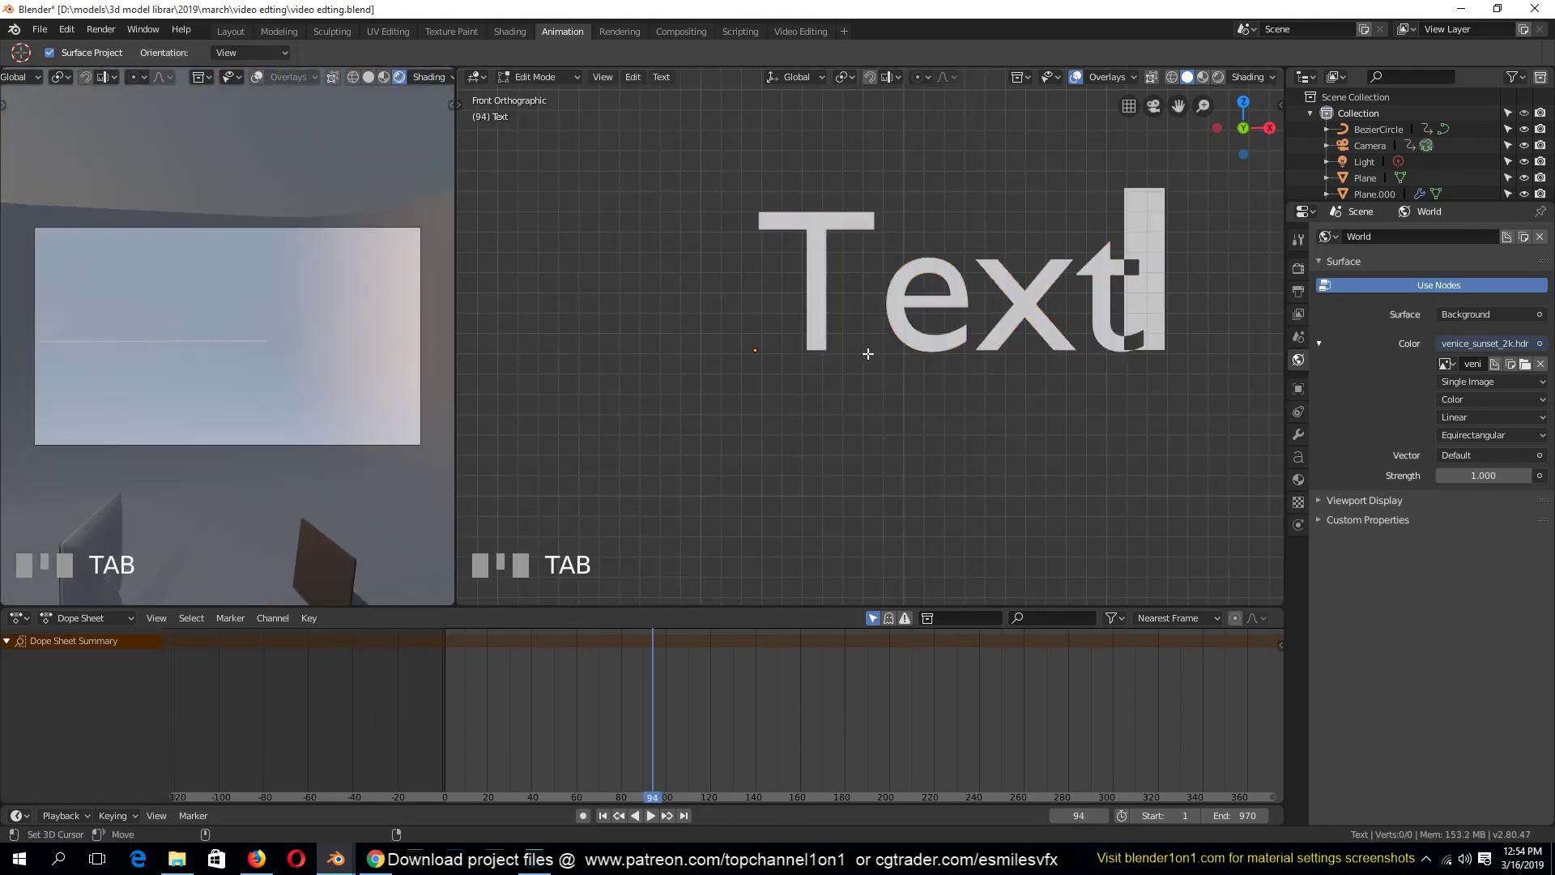
key("ctrl+a")
type("hell")
key("BackSpace")
key("BackSpace")
key("BackSpace")
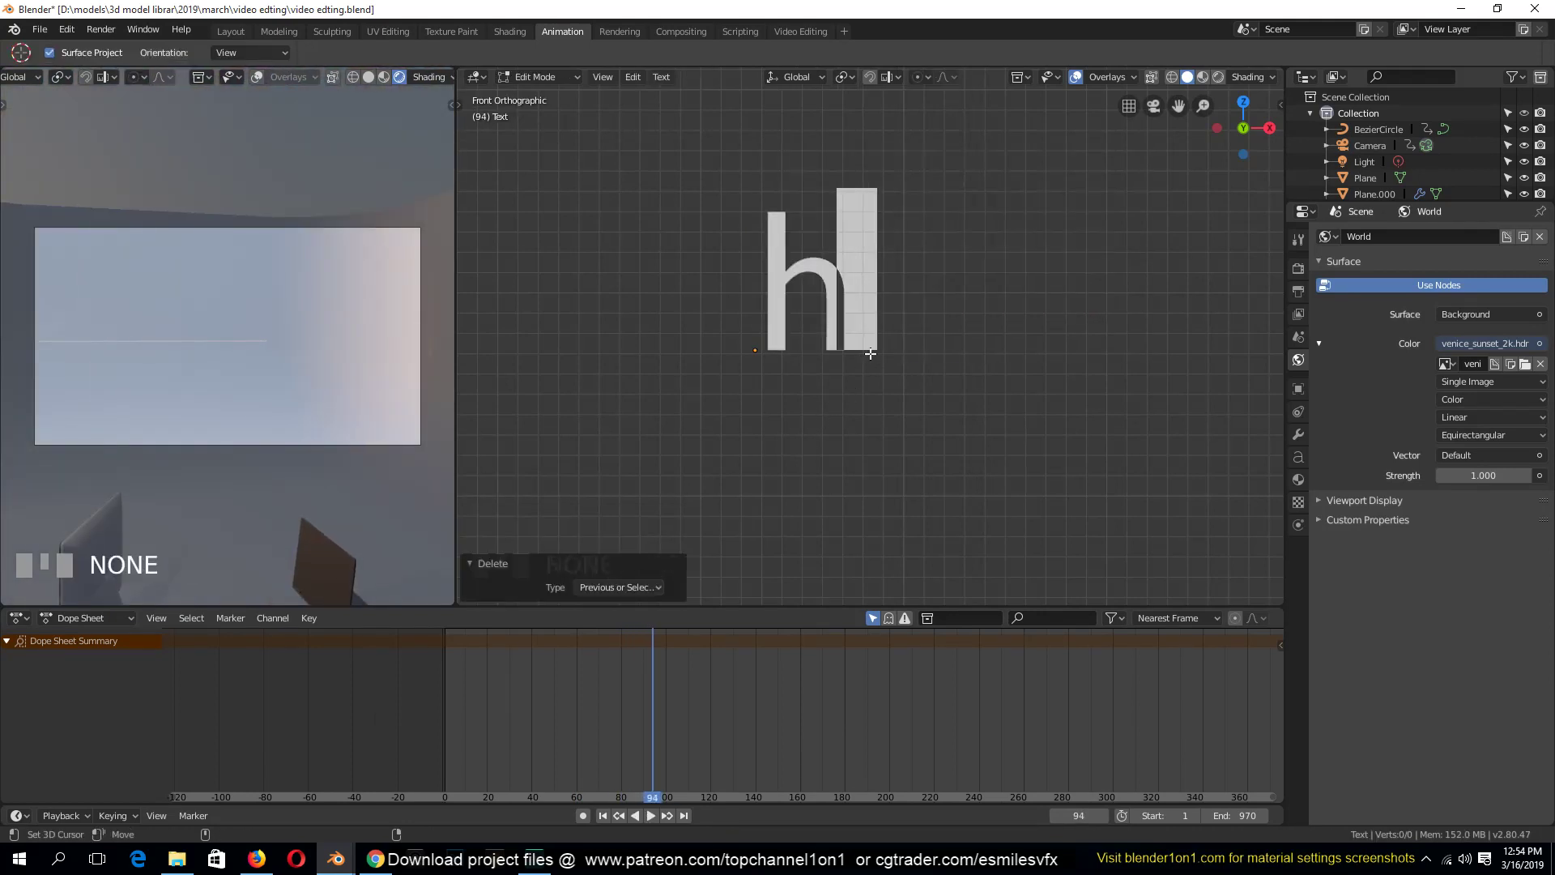
key("BackSpace")
key("Tab")
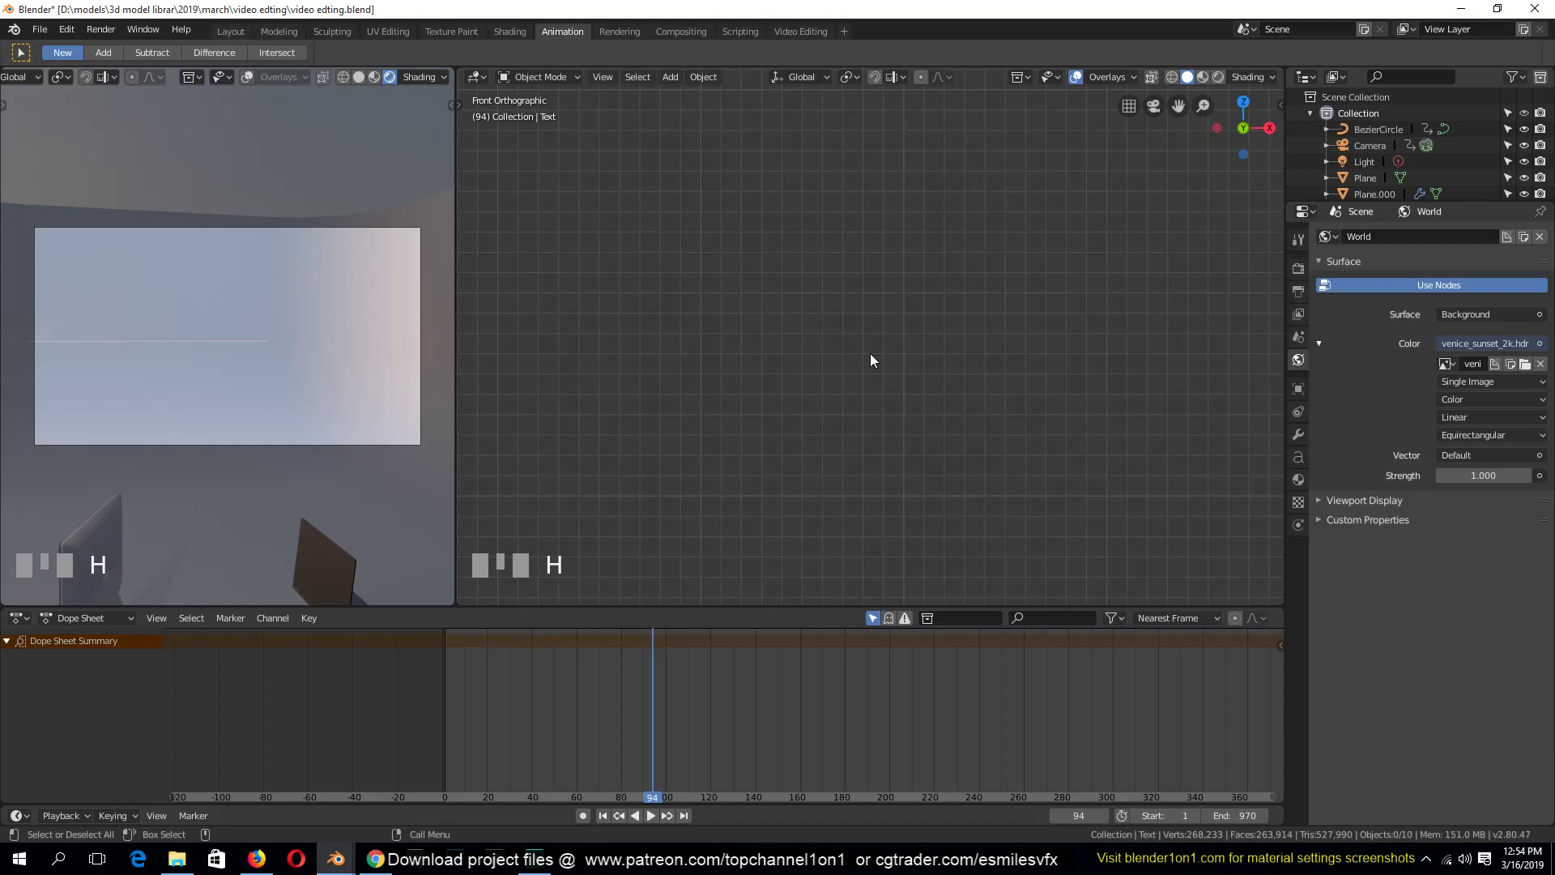
Select the hidden Text object in the outliner and make it visible in the viewport again
key("w")
right_click(895, 337)
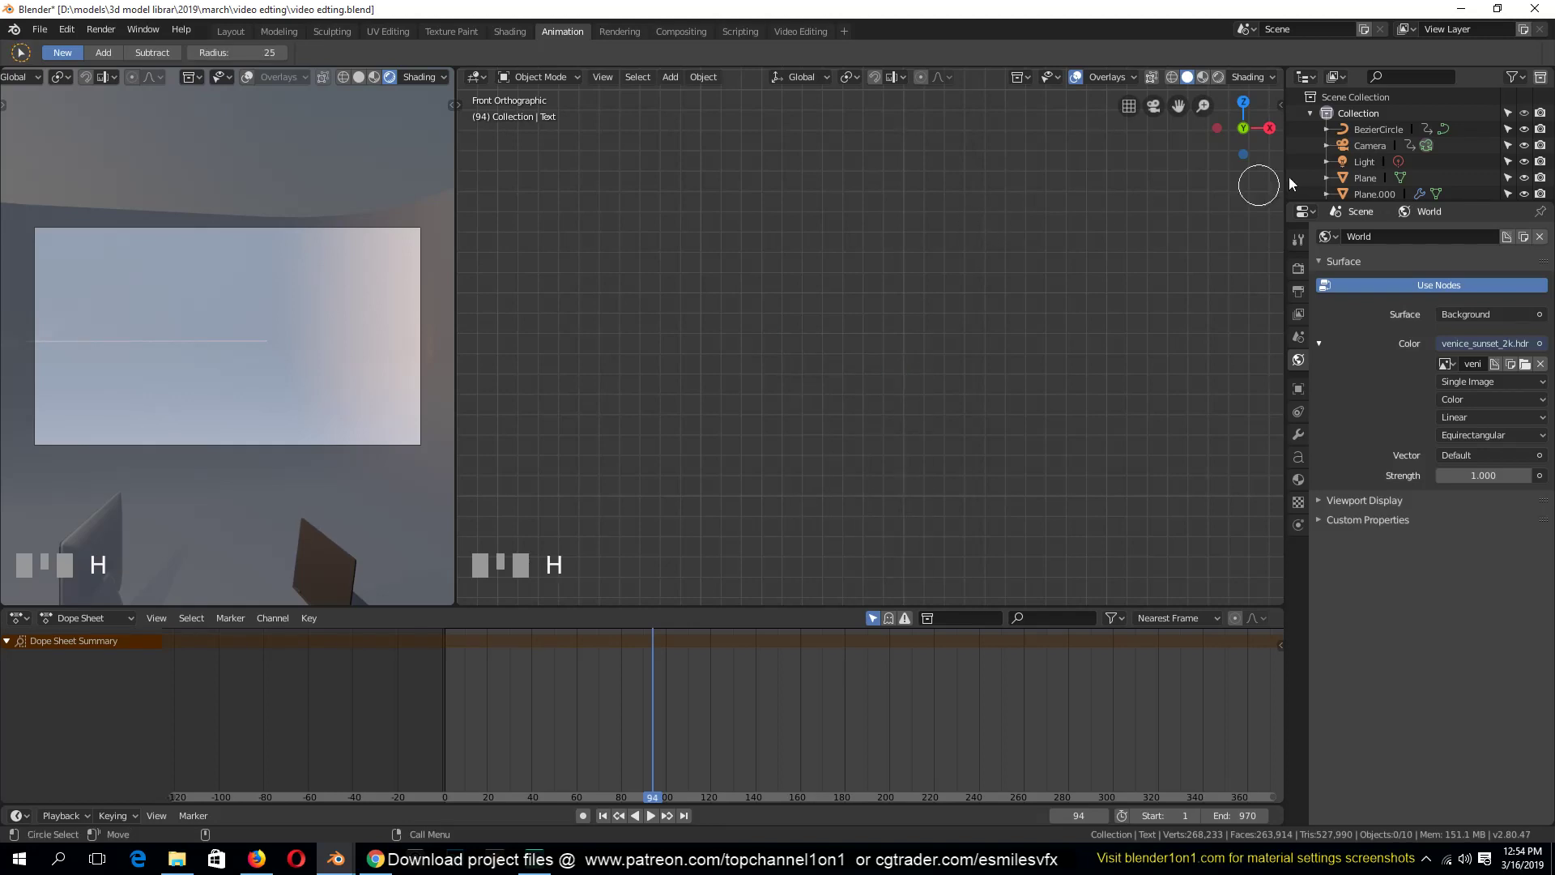
scroll(1324, 135, "down", 4)
left_click(1358, 169)
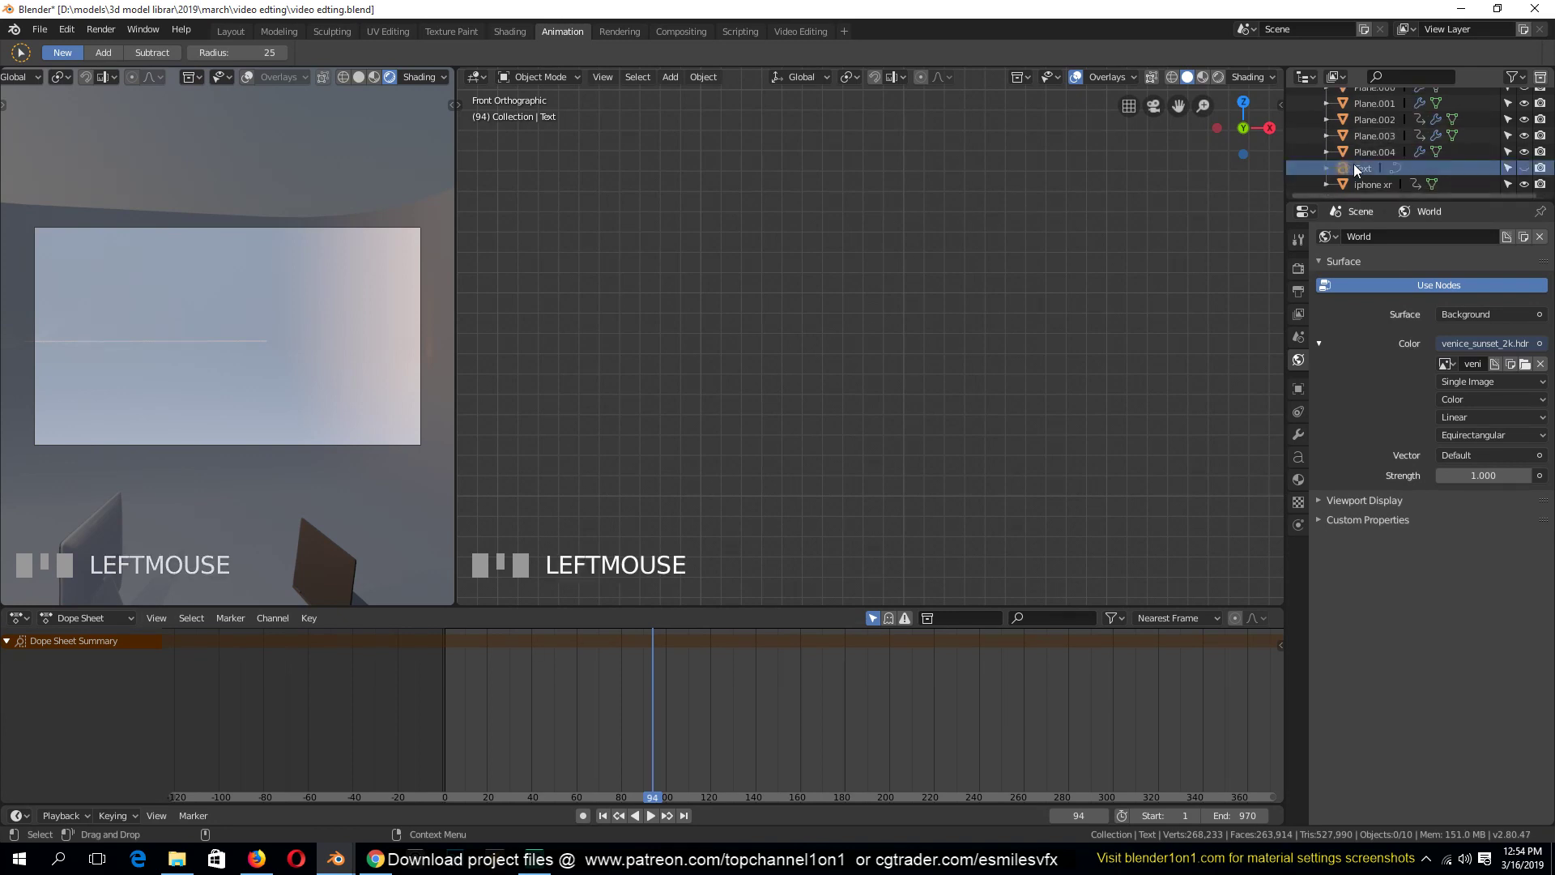
left_click(1523, 168)
Set the text object's content to HELLO and return to object mode
key("Tab")
type("h")
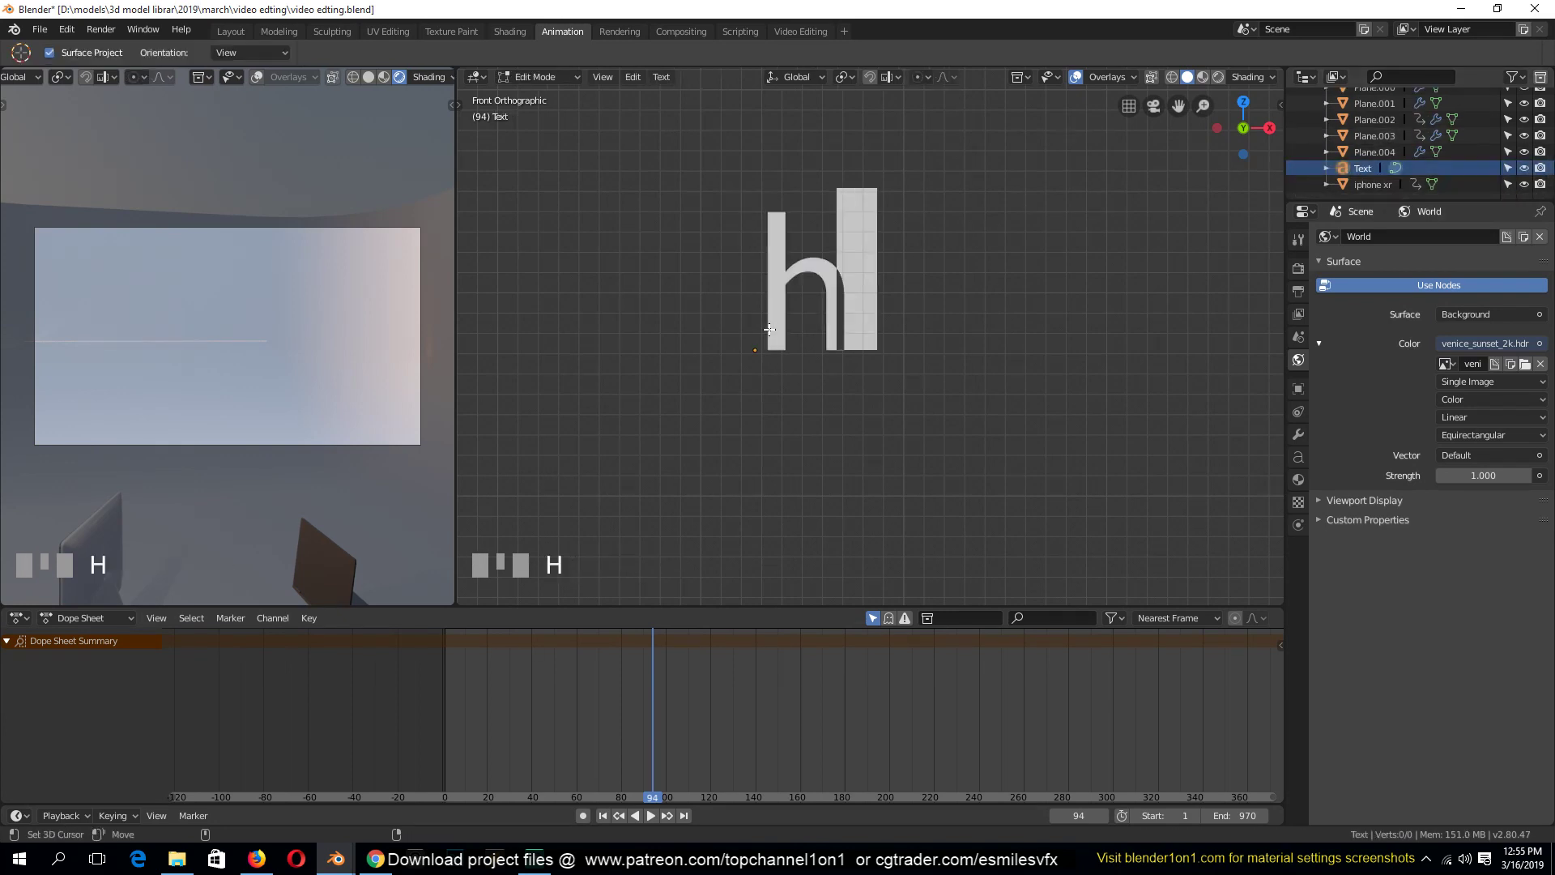
key("BackSpace")
type("HELLO")
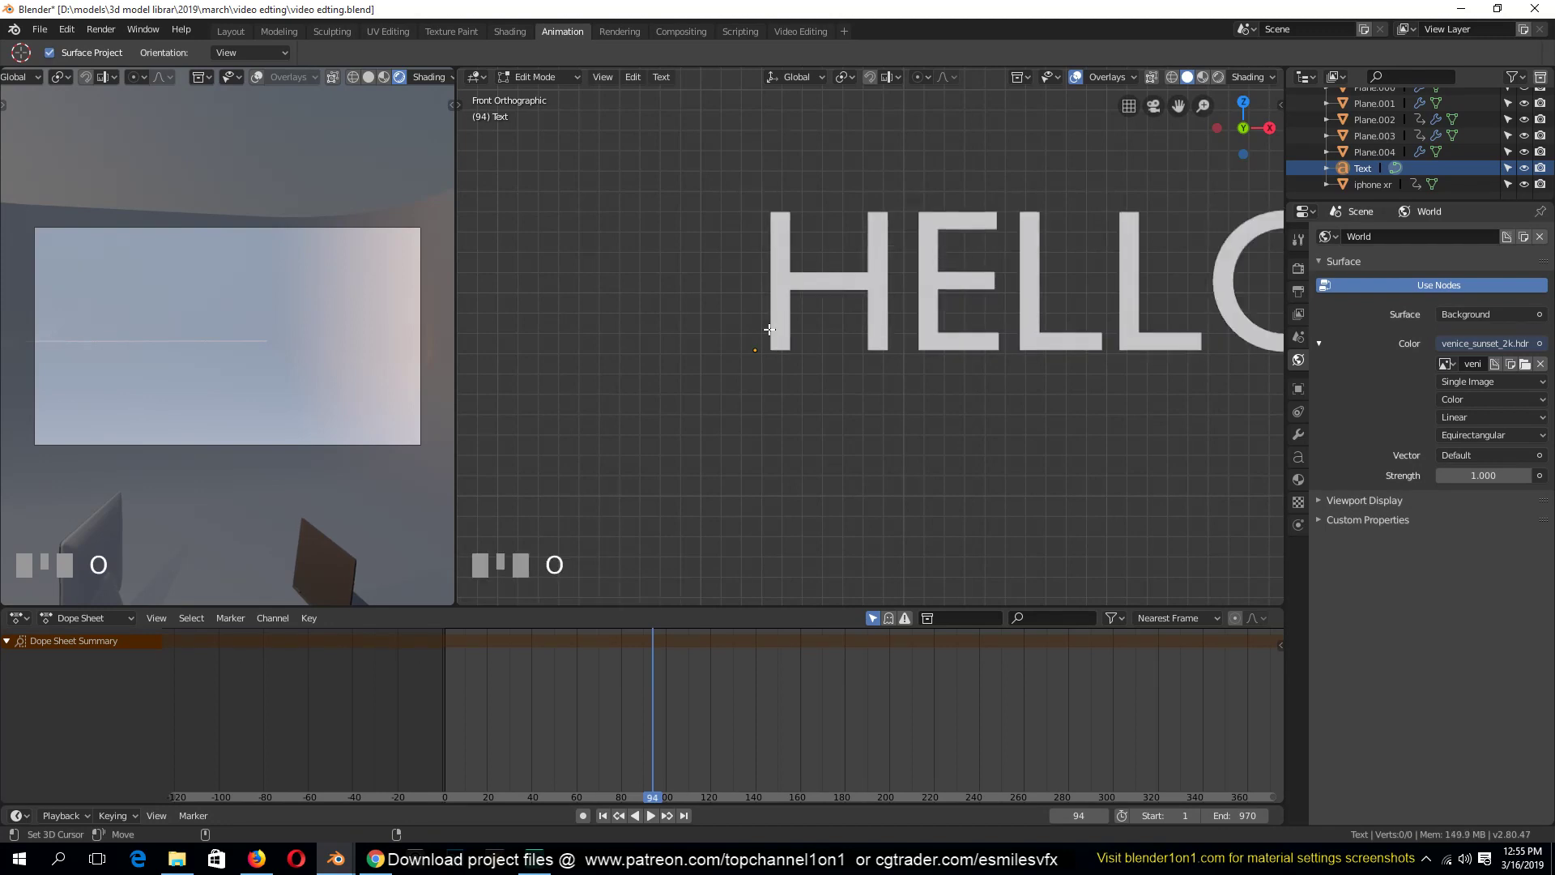
key("Tab")
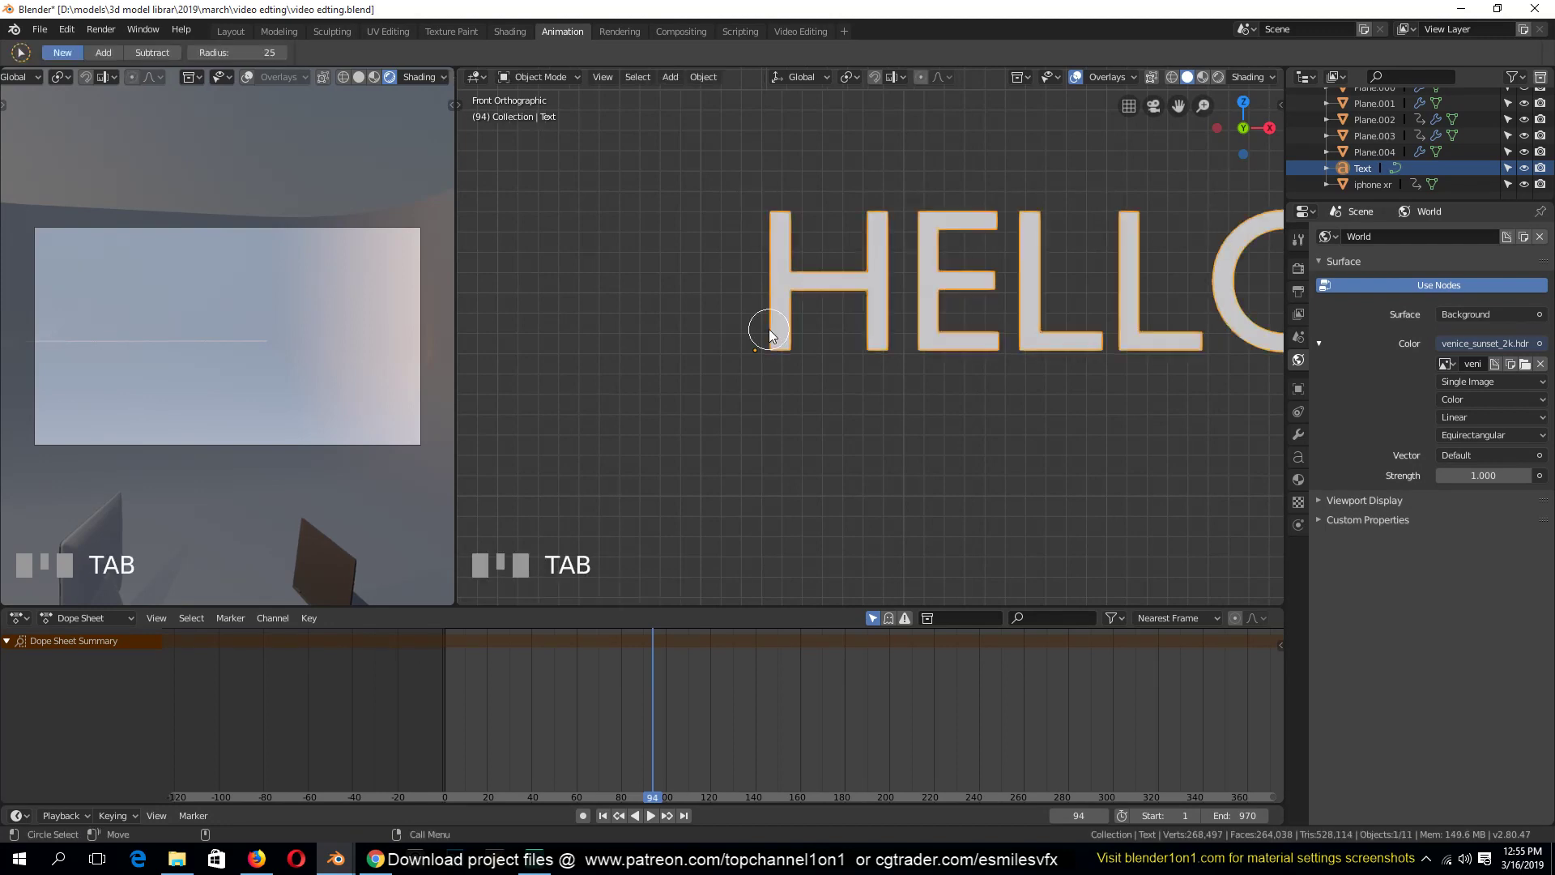
key("w")
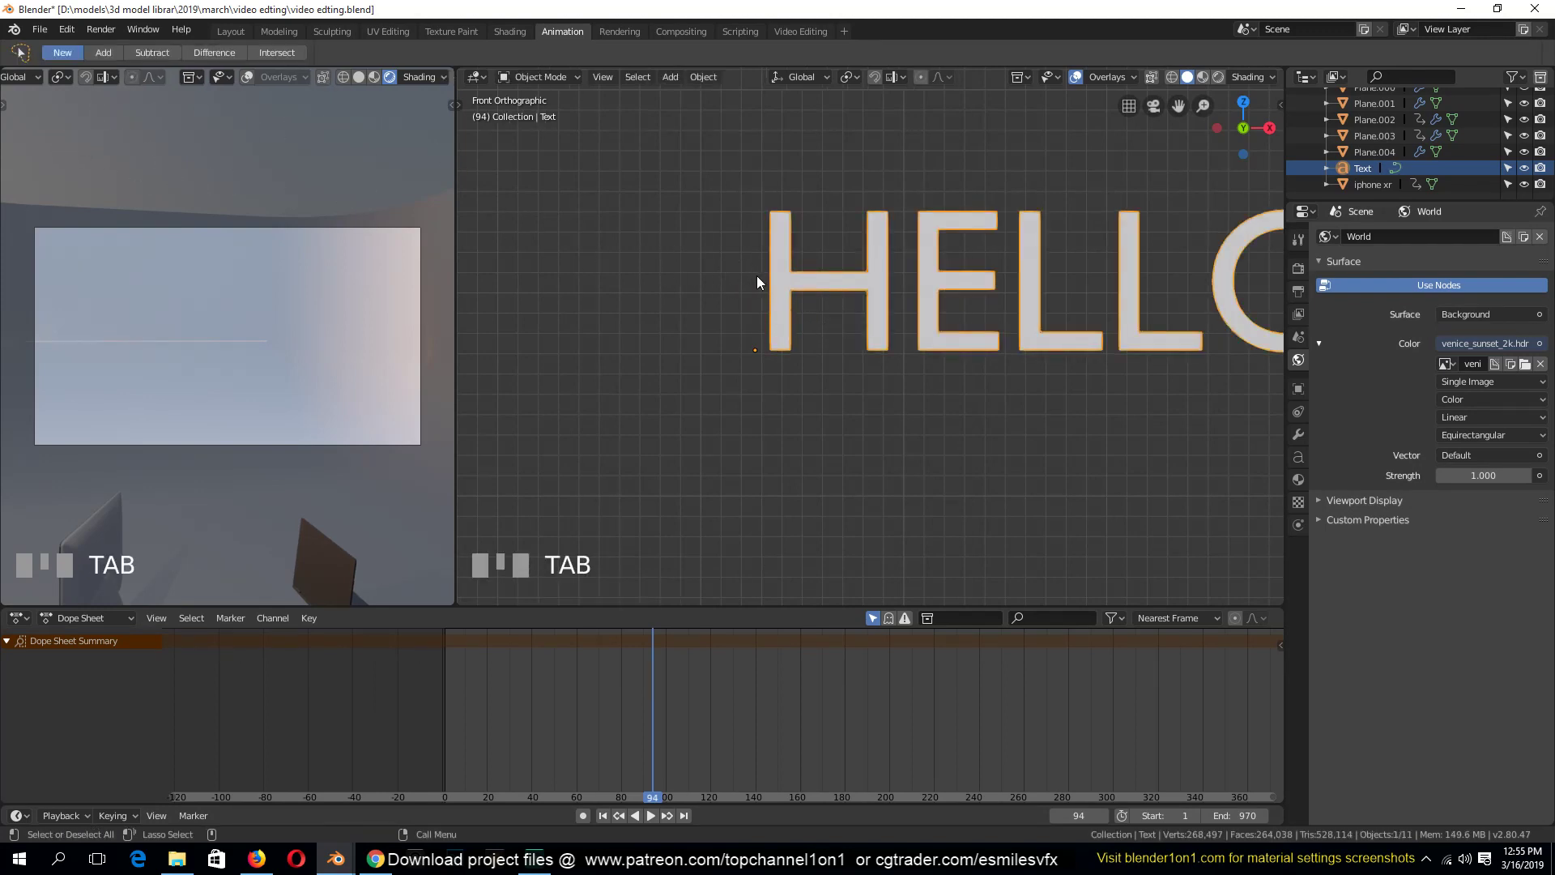
Add a Solidify modifier with a thickness of 0.4 m to the HELLO text
middle_click_drag(756, 275, 679, 264, "shift")
scroll(863, 259, "down", 2)
middle_click_drag(862, 259, 818, 314)
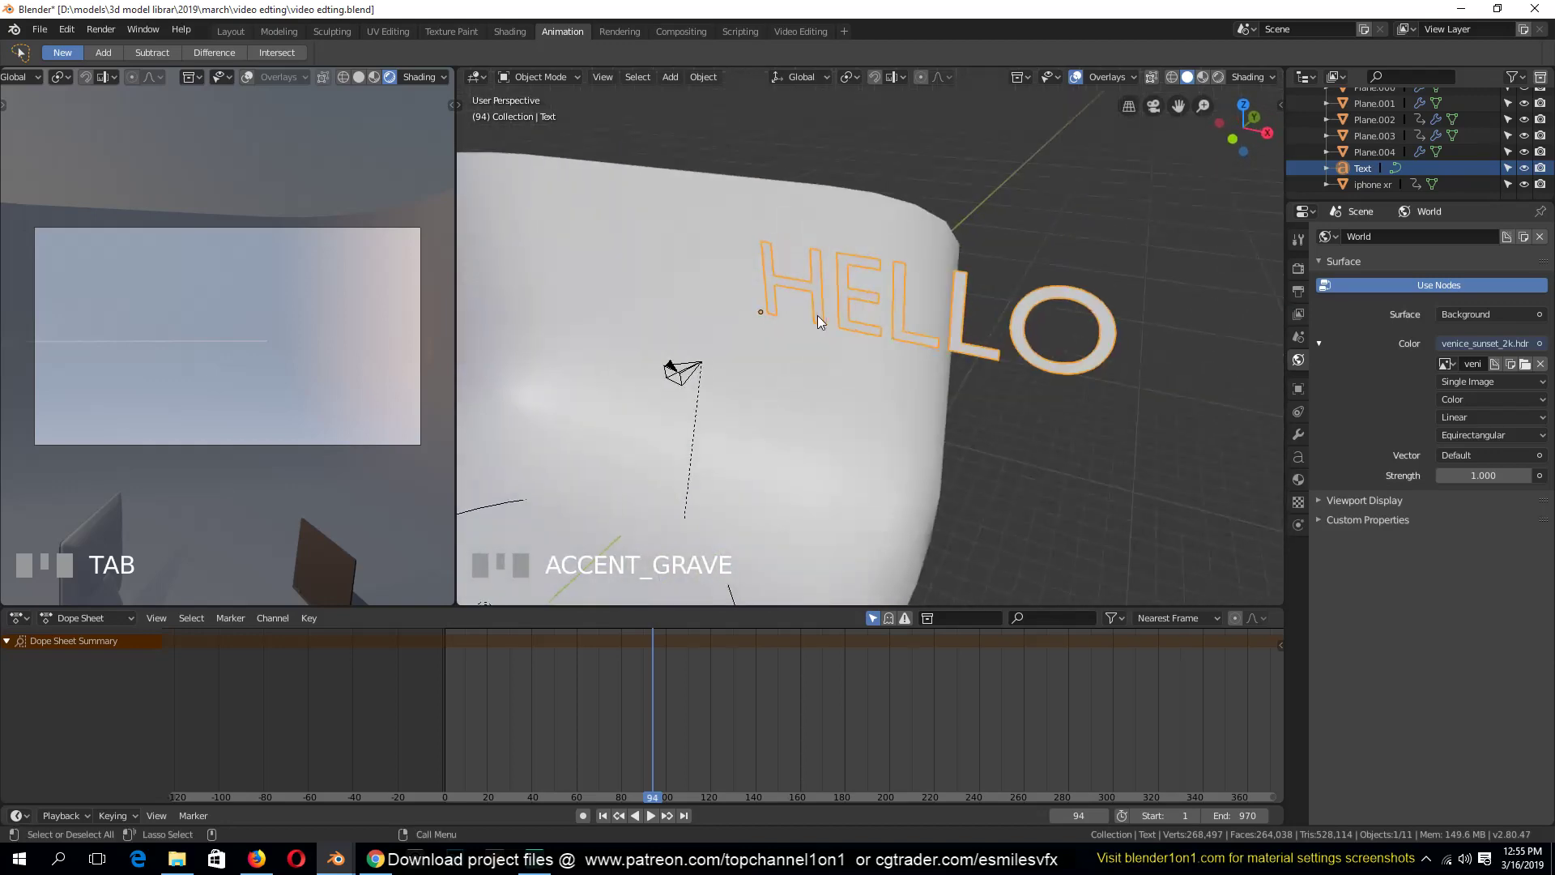
scroll(946, 308, "up", 4)
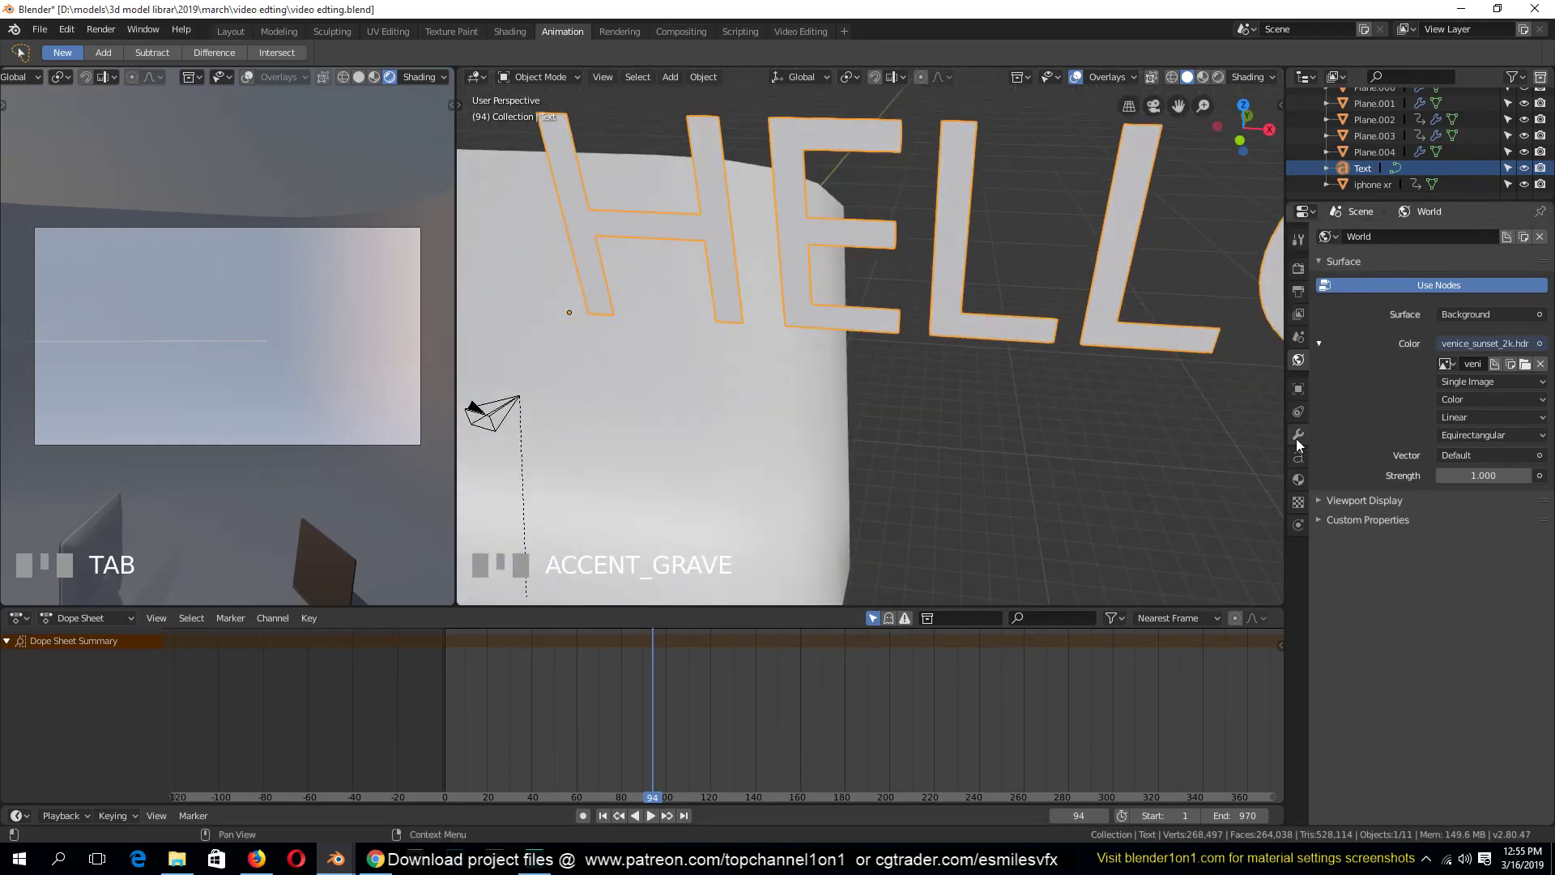
left_click(1297, 436)
left_click(1422, 237)
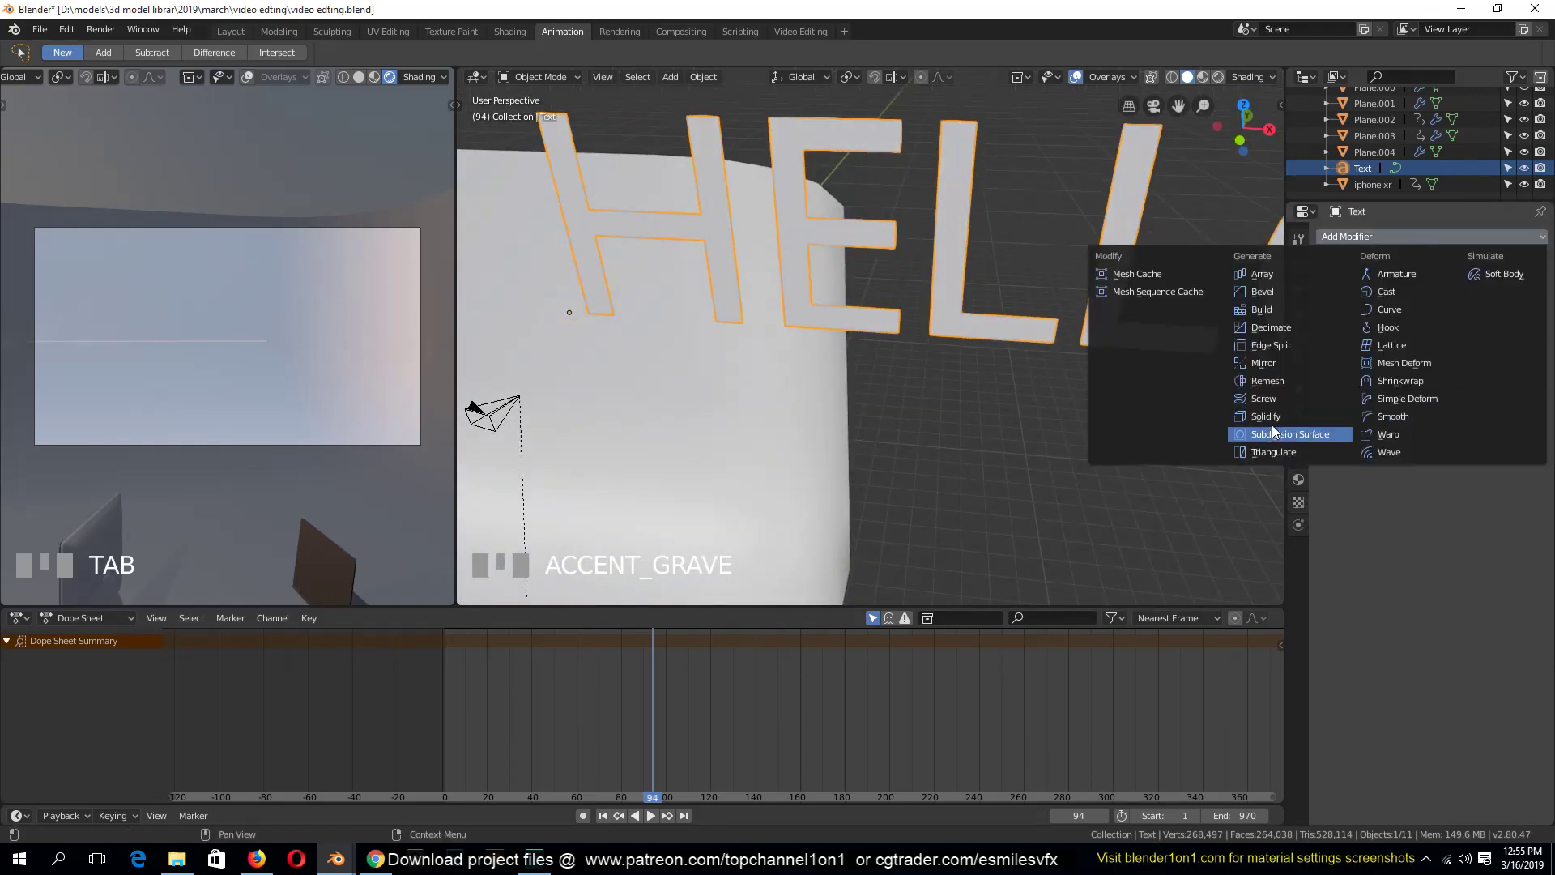
left_click(1265, 417)
left_click_drag(1377, 308, 1408, 308)
right_click(1157, 245)
left_click(1157, 246)
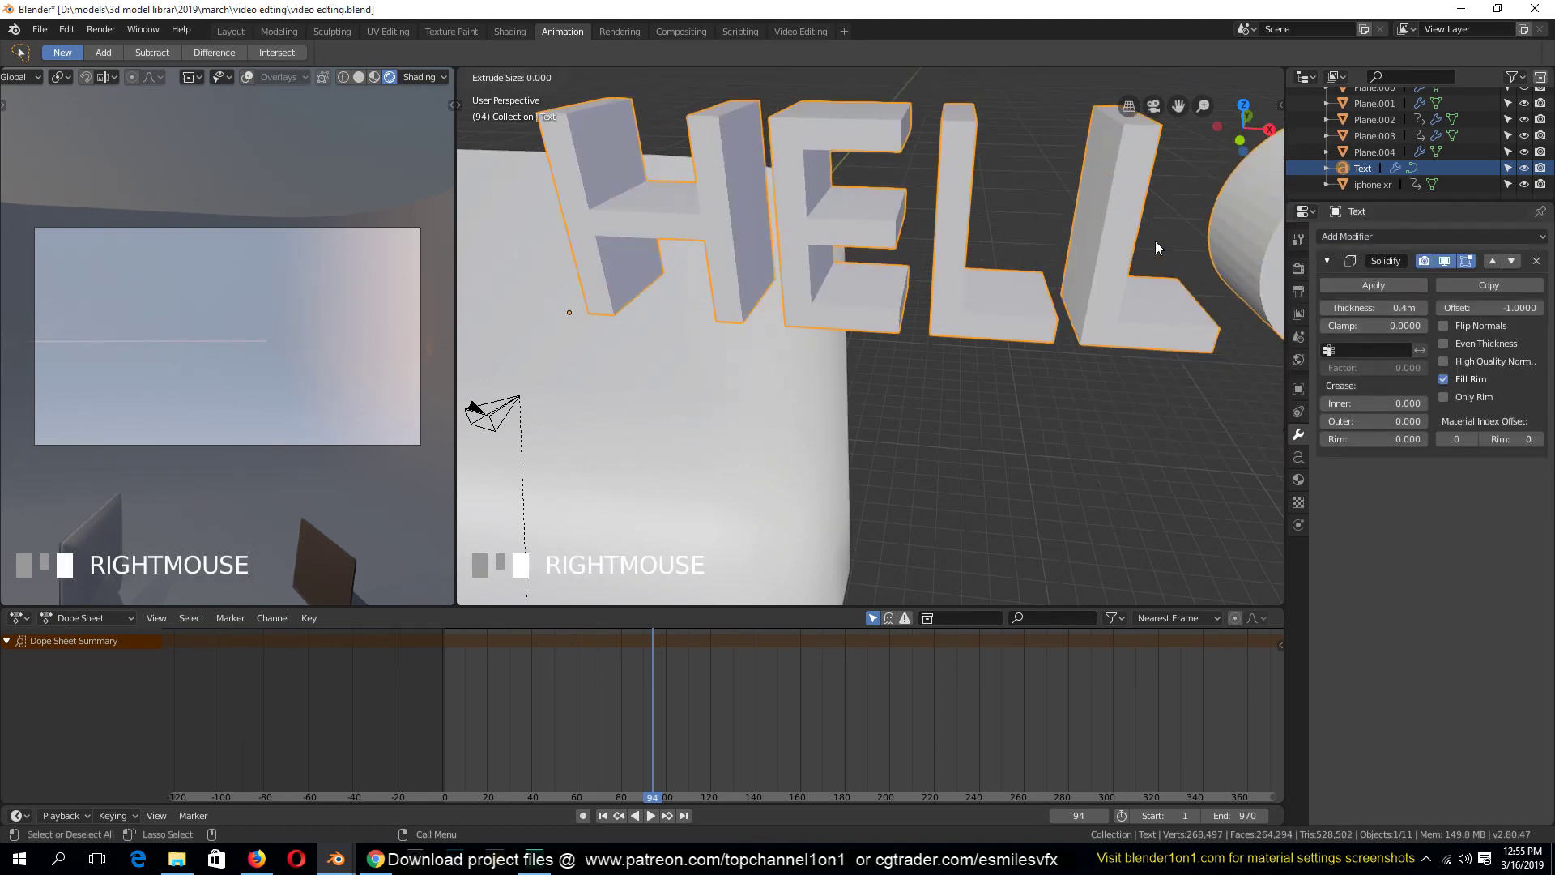
right_click(510, 250)
right_click(1107, 237)
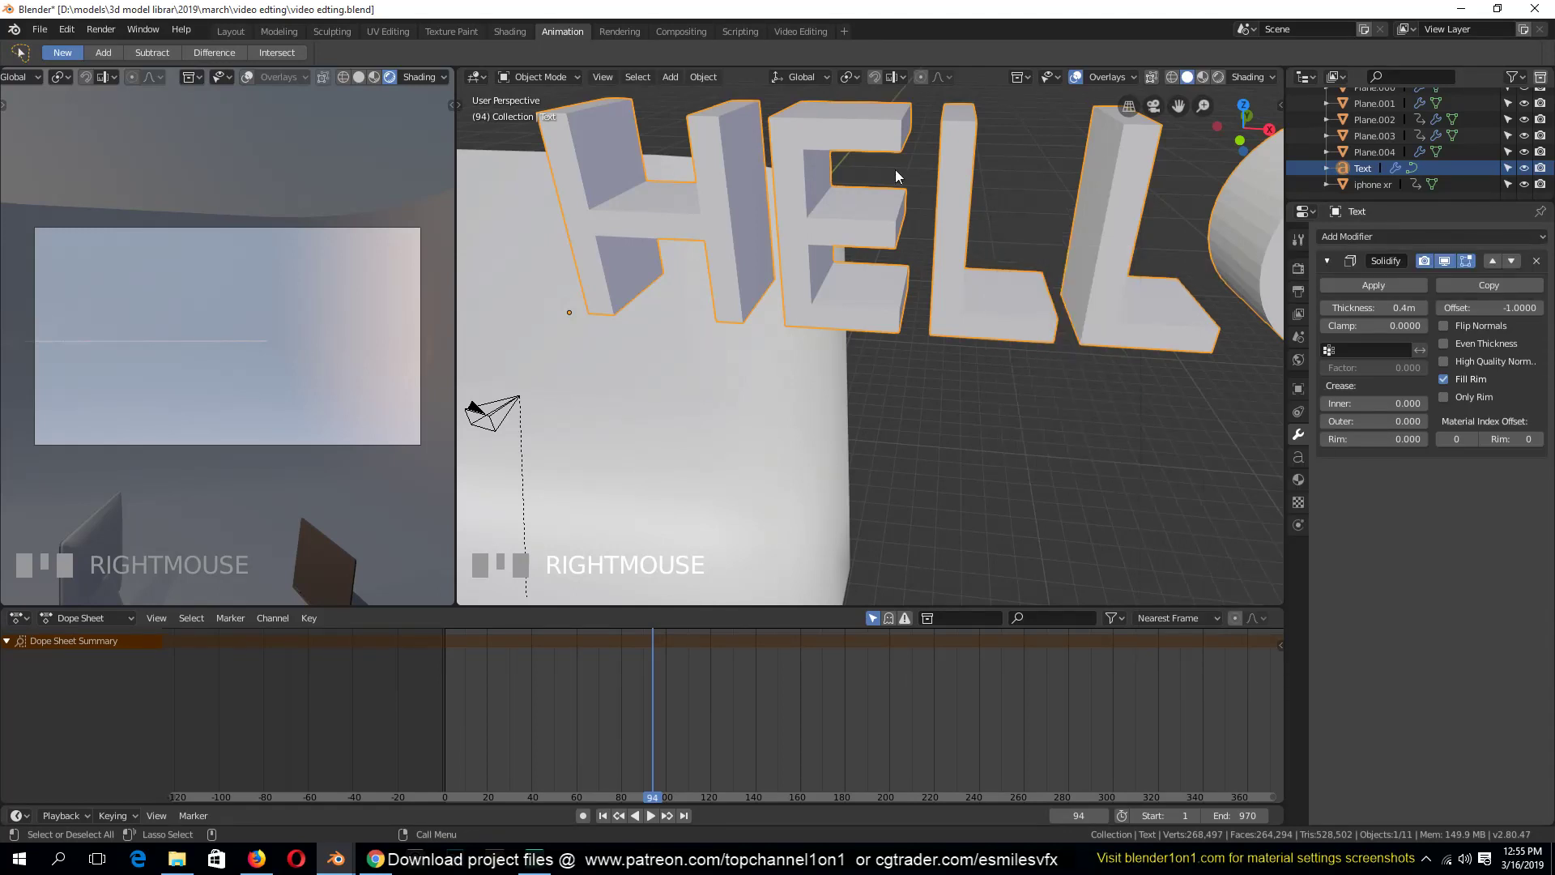
right_click(934, 159)
Remove the Solidify modifier from the HELLO text
left_click(1421, 241)
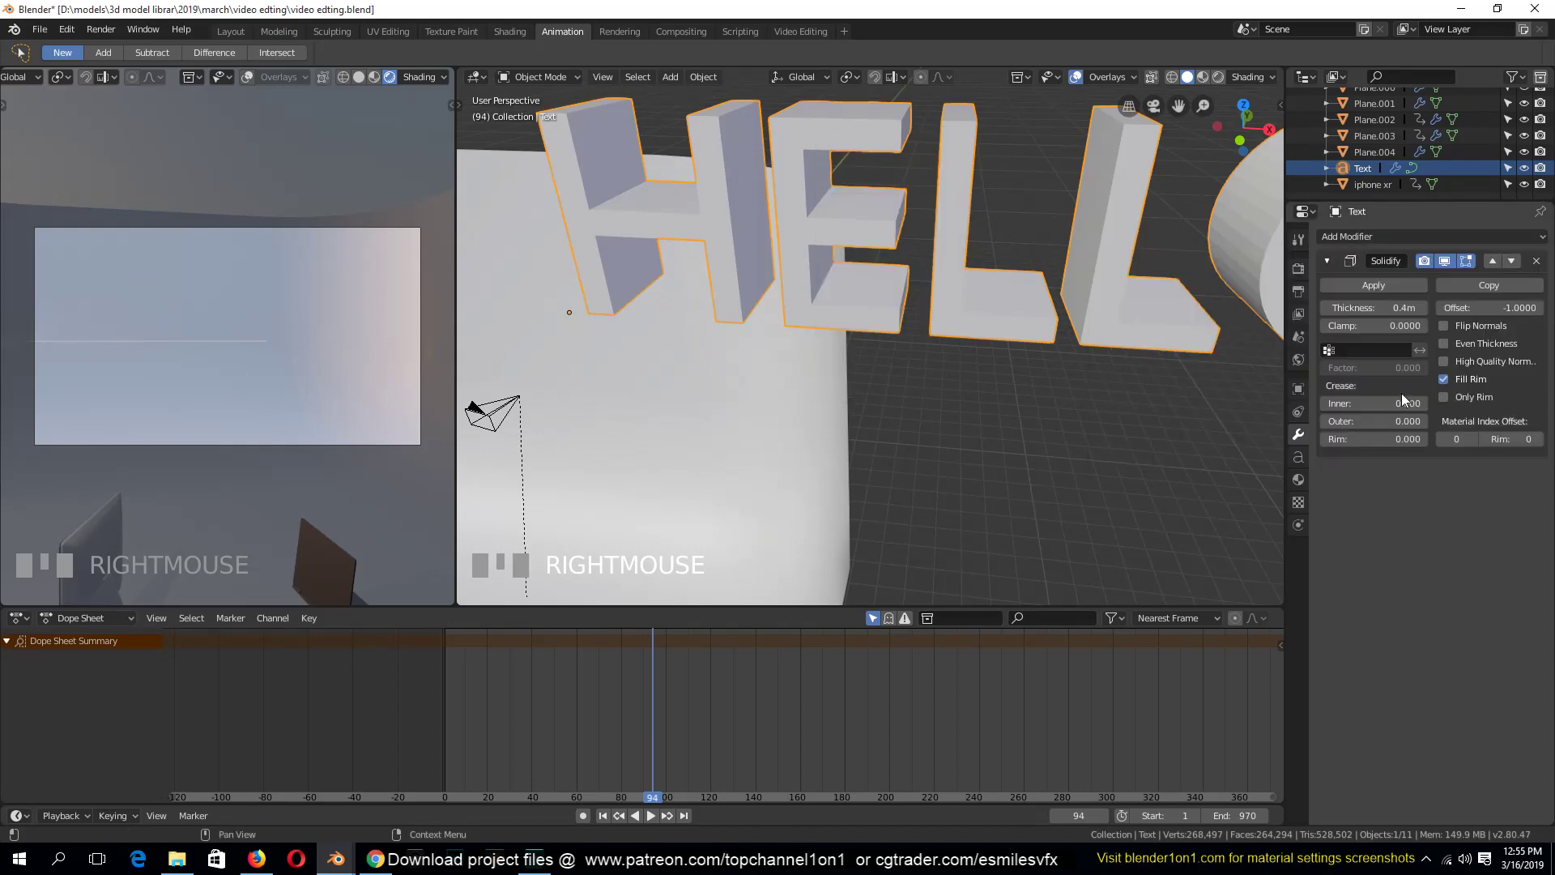
key("grave")
left_click_drag(1010, 166, 1340, 321)
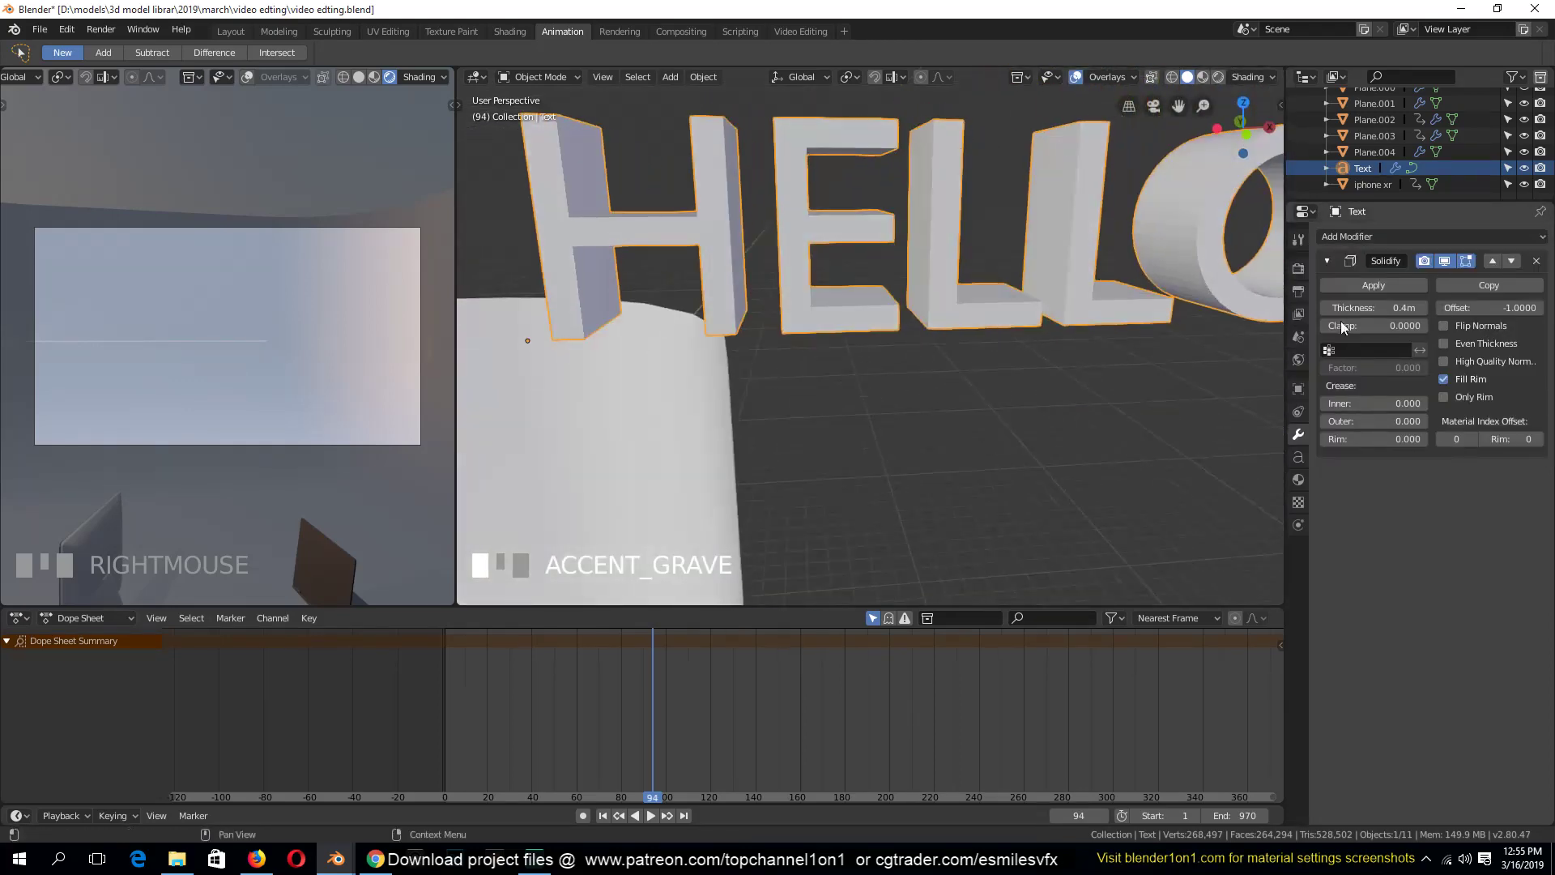
left_click(1435, 240)
left_click(1537, 265)
Give the HELLO text depth by setting its geometry extrude value to 0.13 m
left_click(1299, 457)
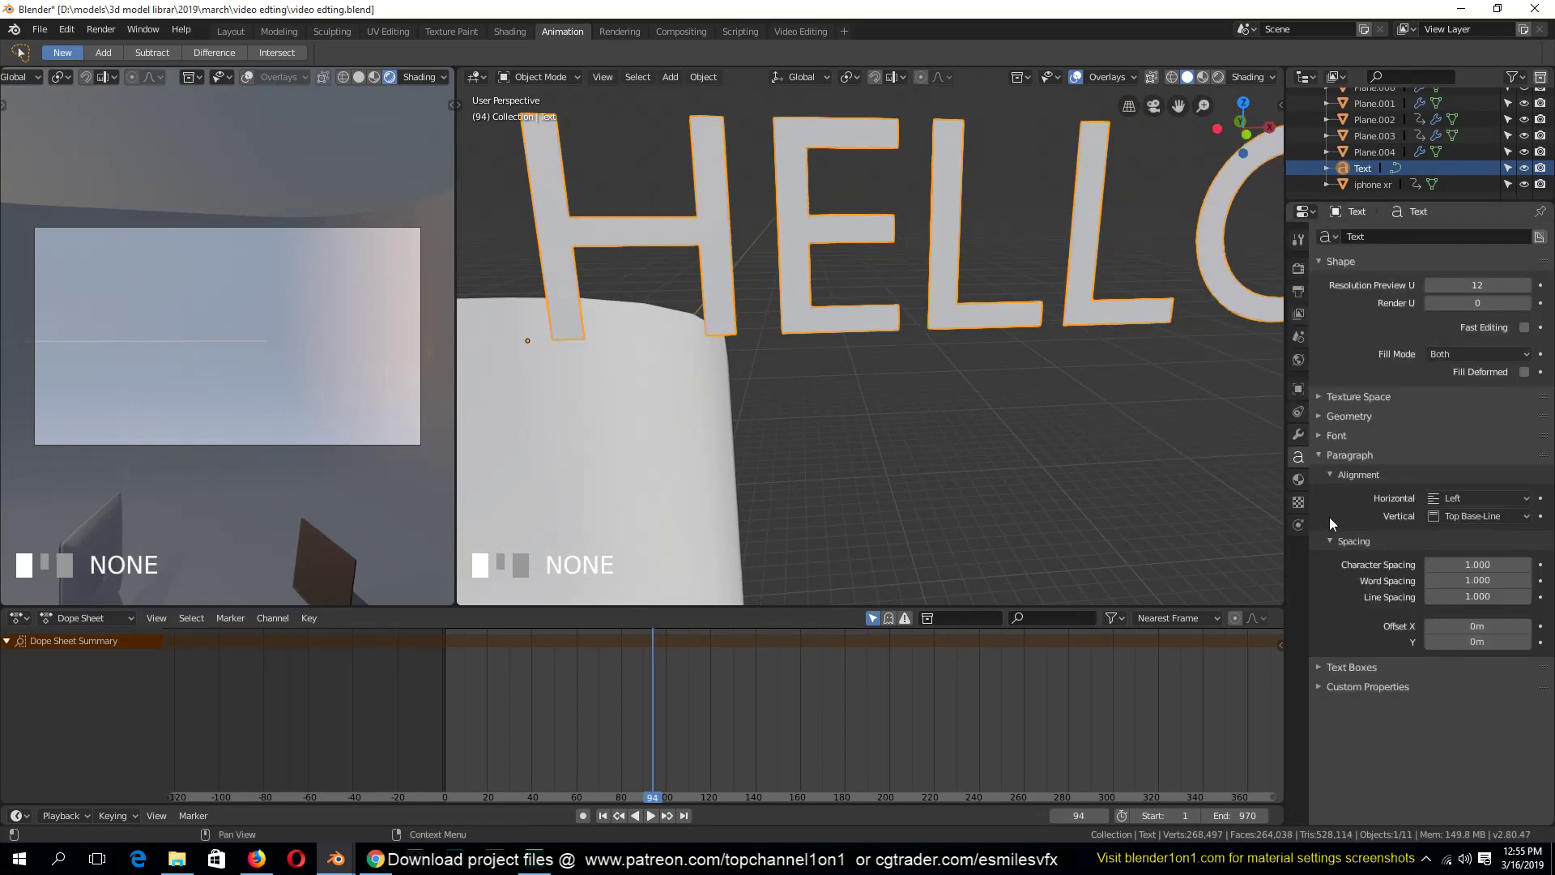
left_click(1351, 456)
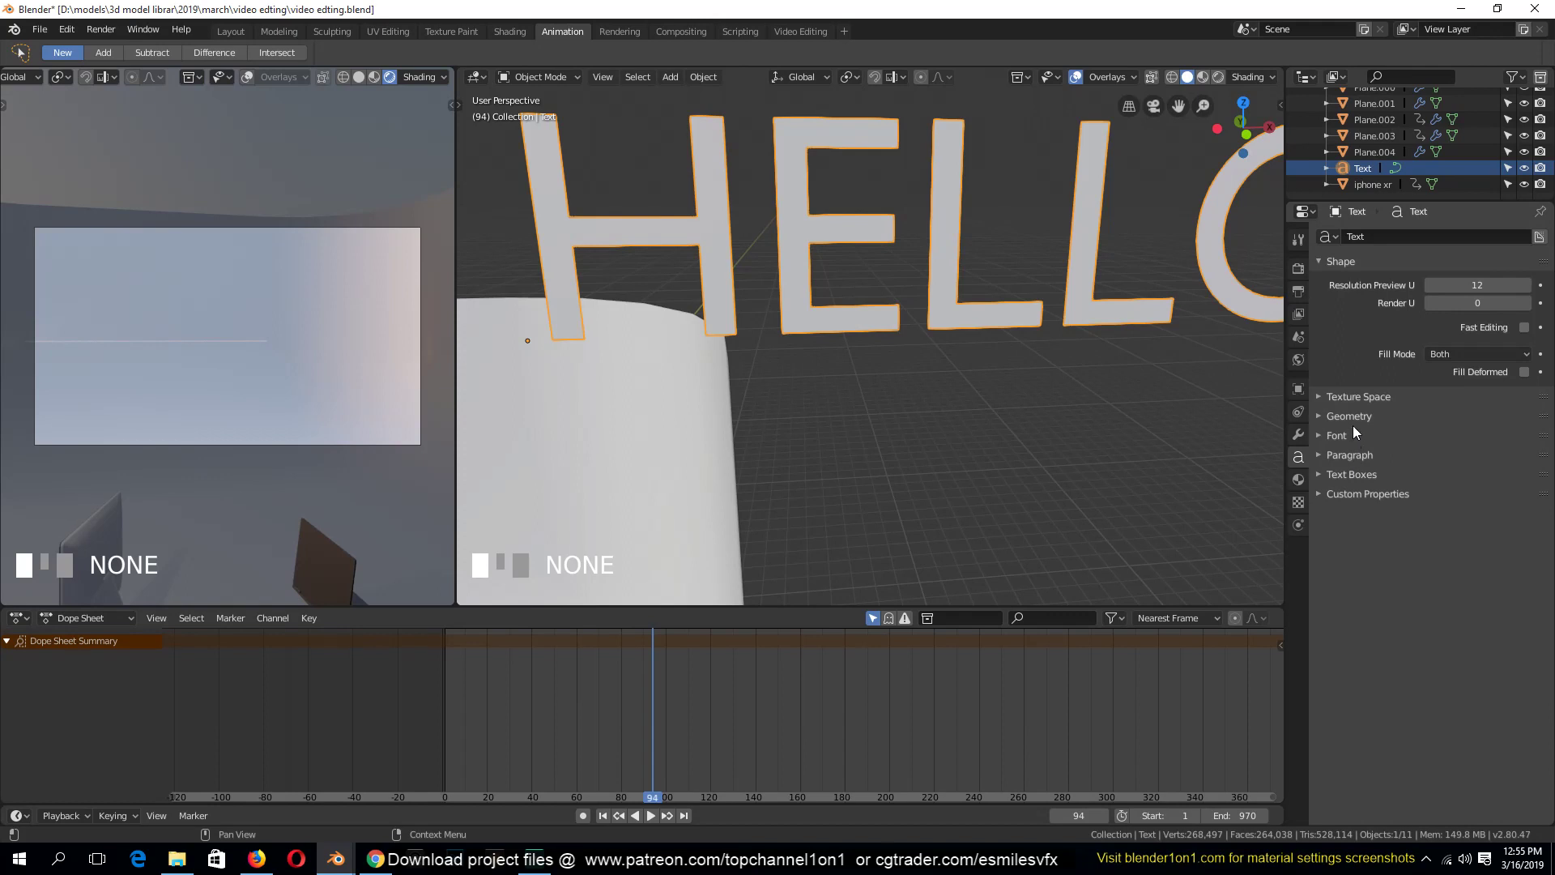
left_click(1350, 418)
left_click_drag(1477, 458, 1507, 457)
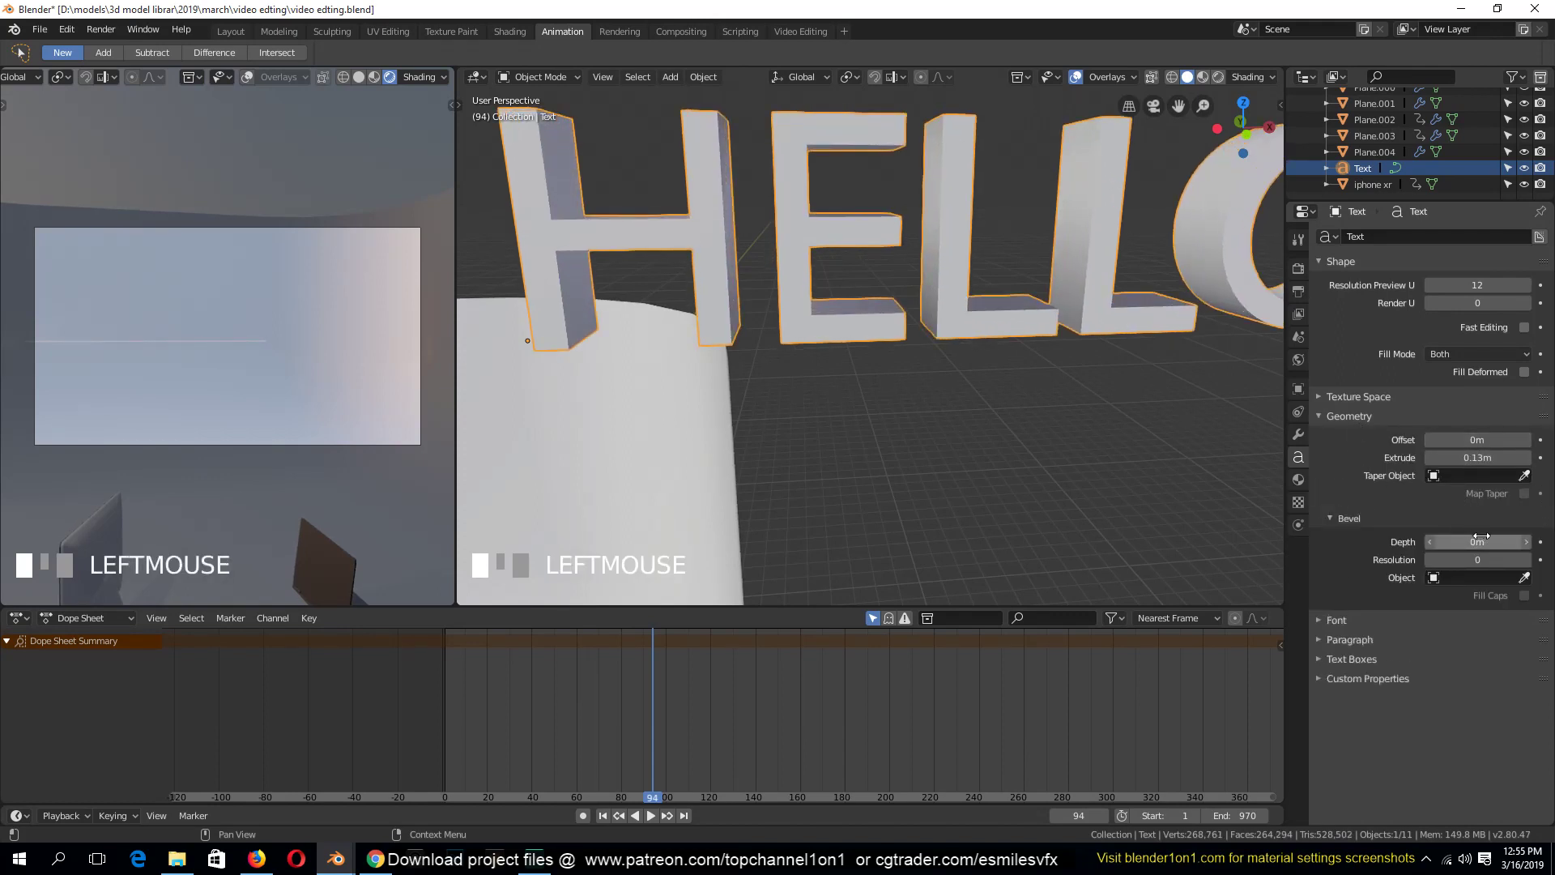
Round the text's edges with a bevel depth of 0.03 m and a bevel resolution of 2
left_click_drag(1478, 541, 1485, 541)
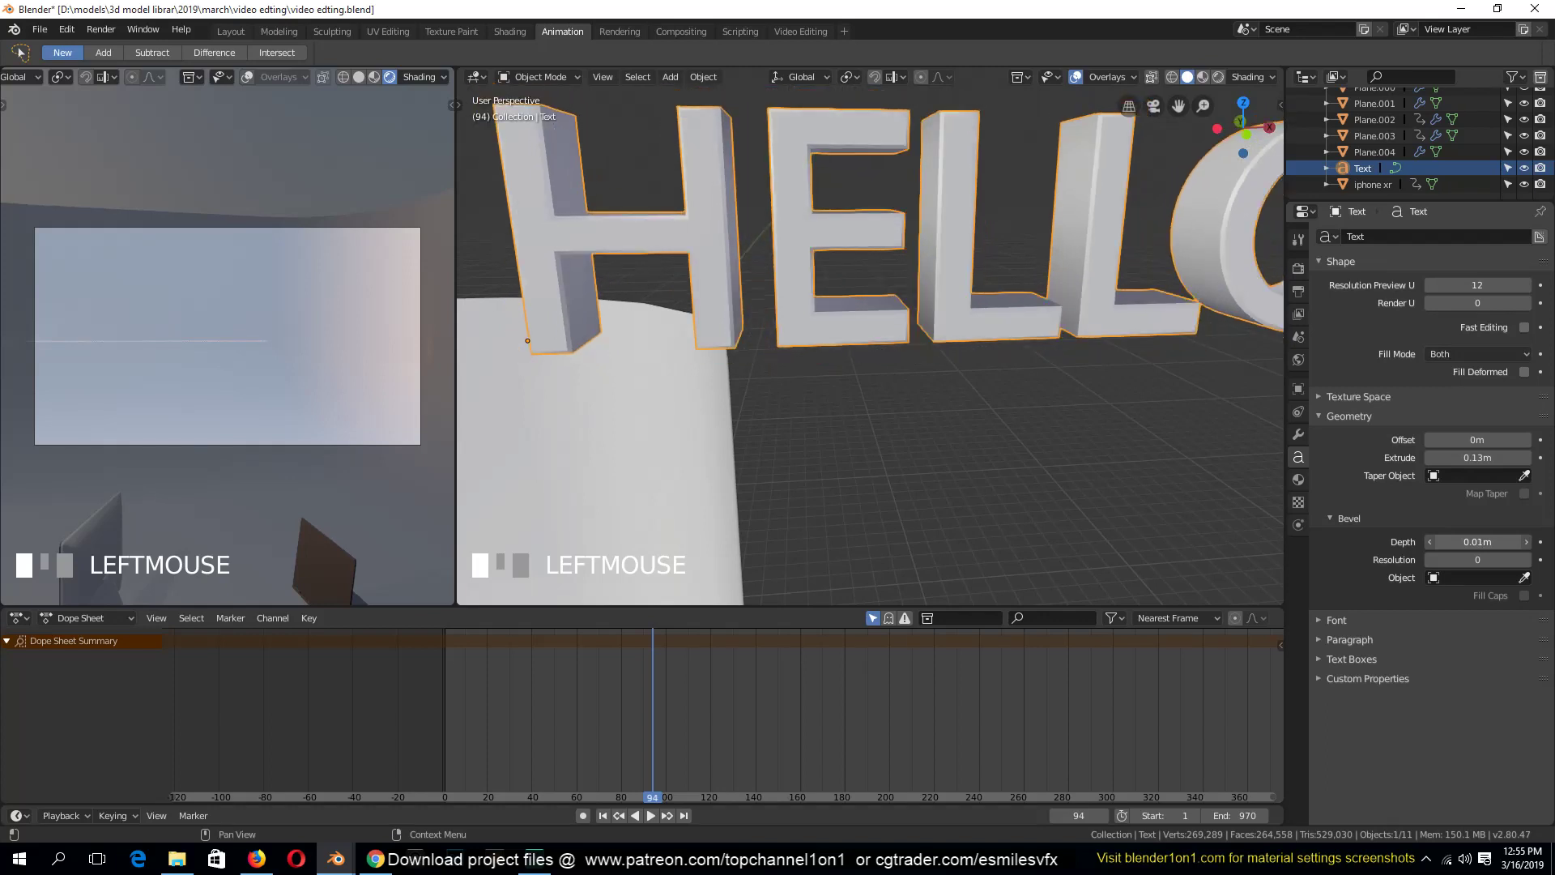
left_click(1528, 543)
left_click(1528, 543)
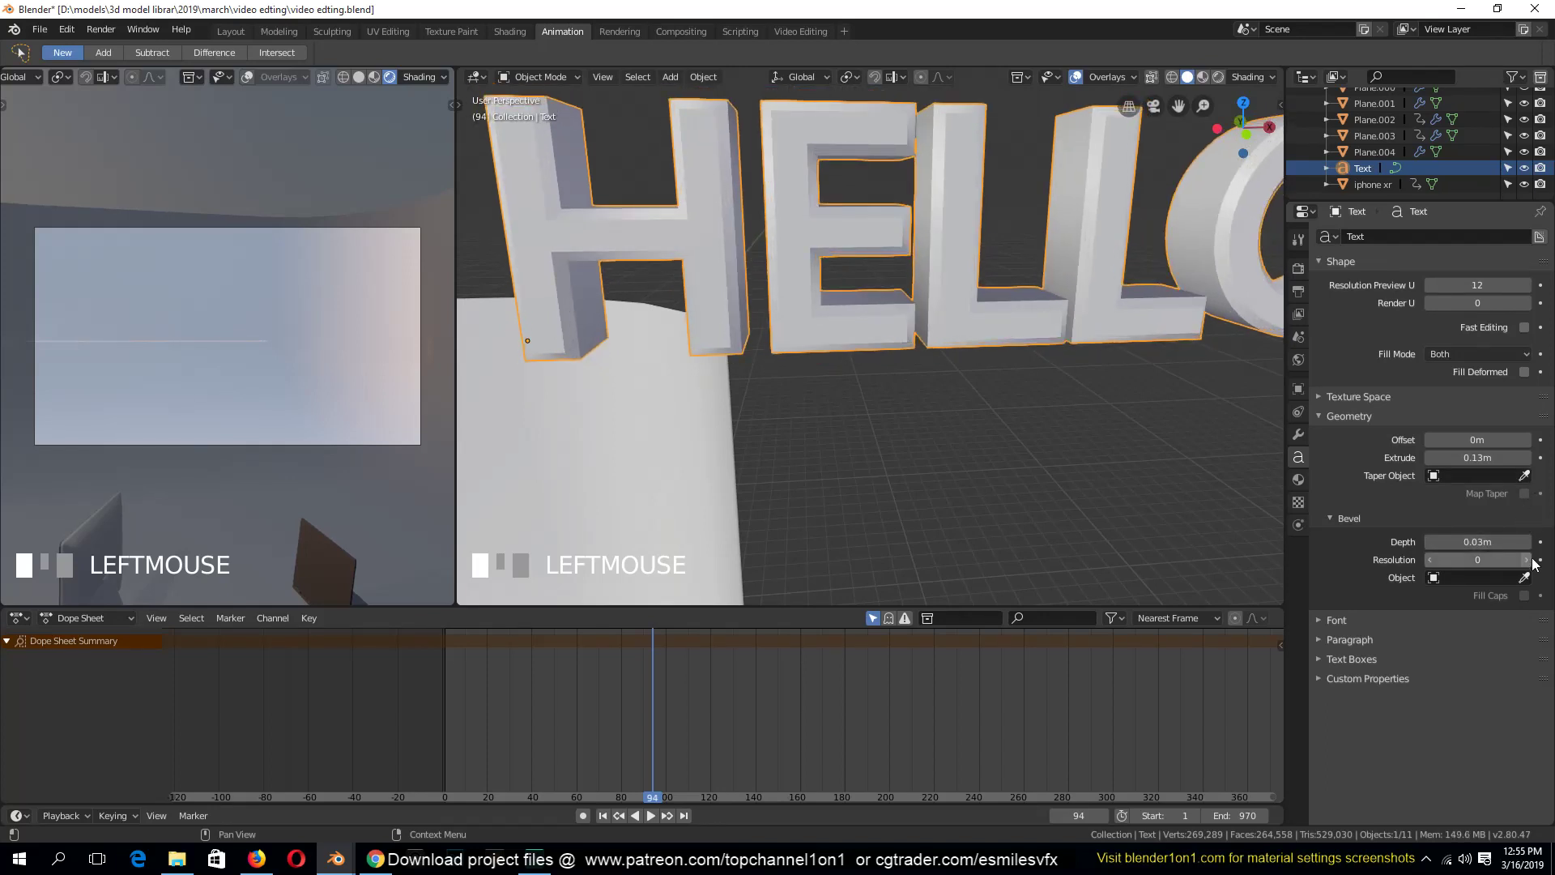
left_click(1528, 559)
left_click(1527, 559)
Deselect the HELLO text and save the Blender file
key("grave")
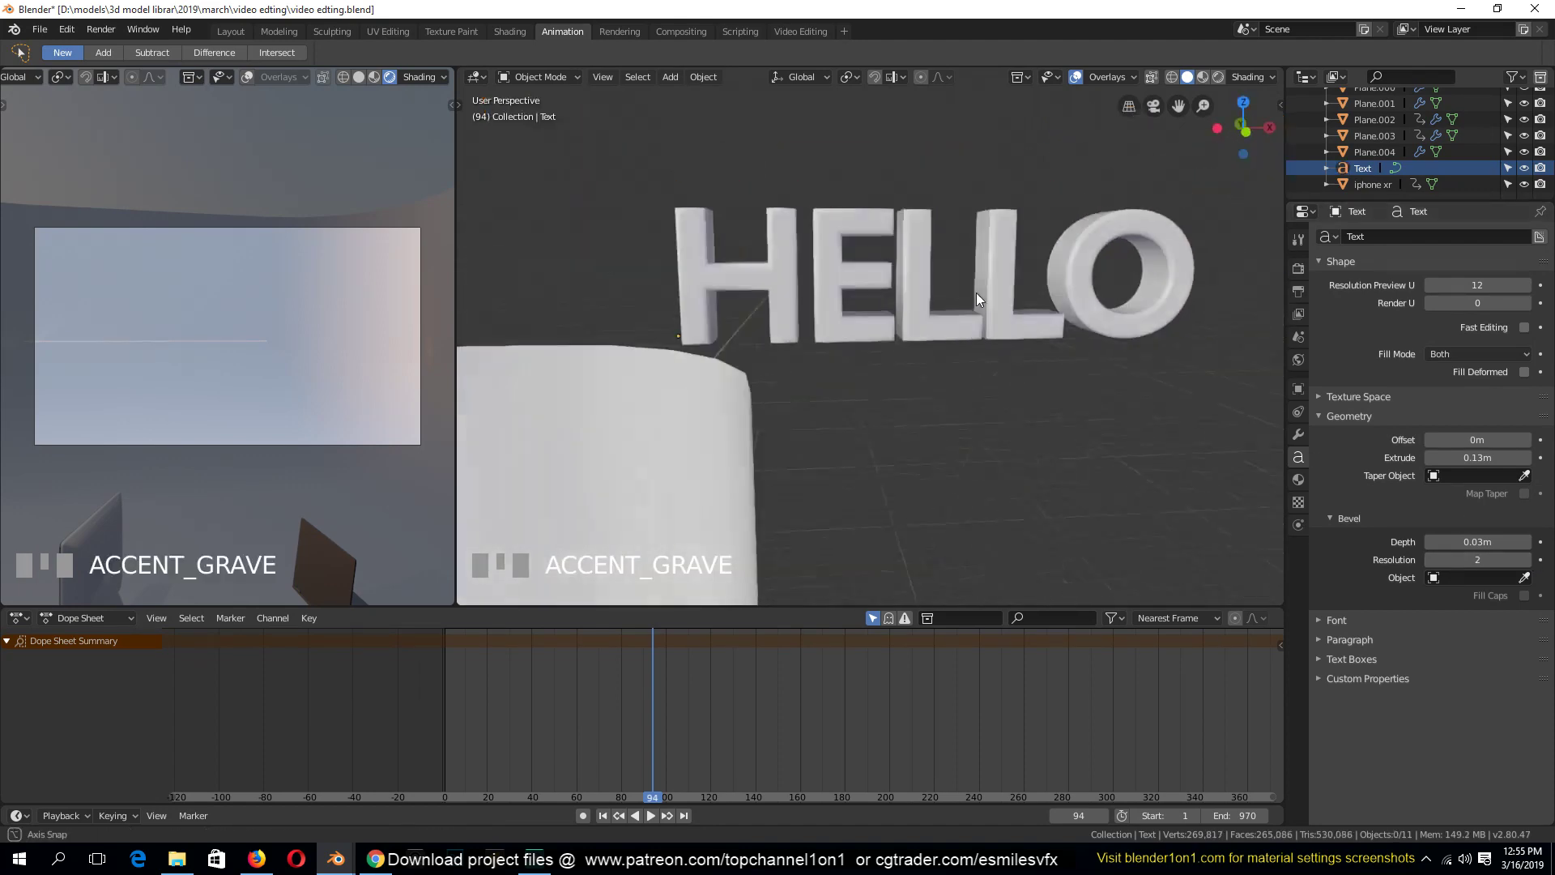
left_click(994, 314)
key("ctrl+s")
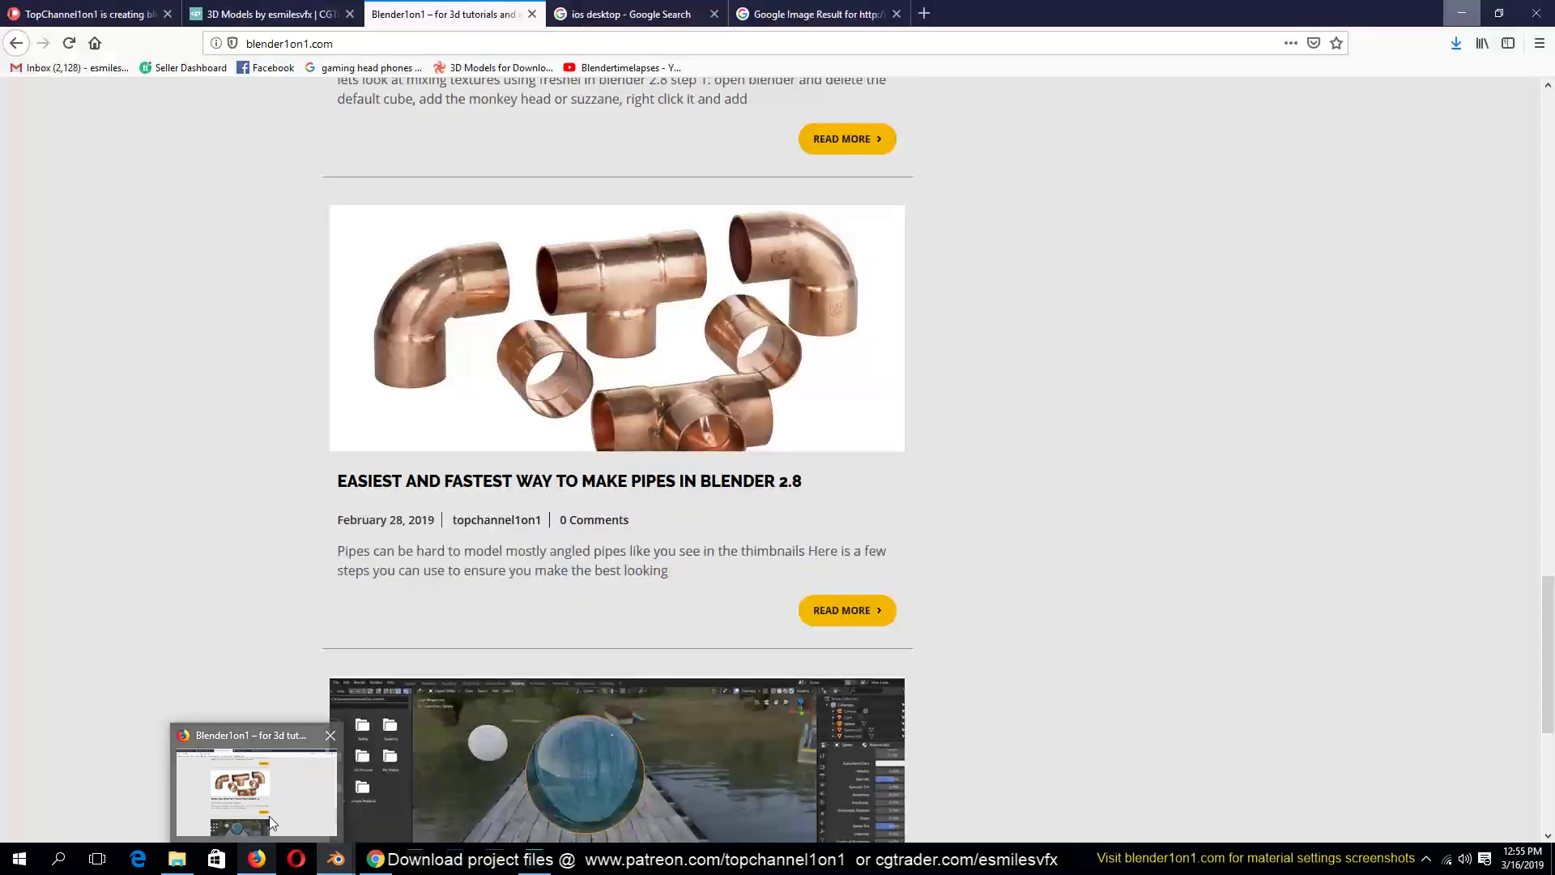
Switch to Firefox and search the web for FONTS, reusing the Google image result page
left_click(269, 815)
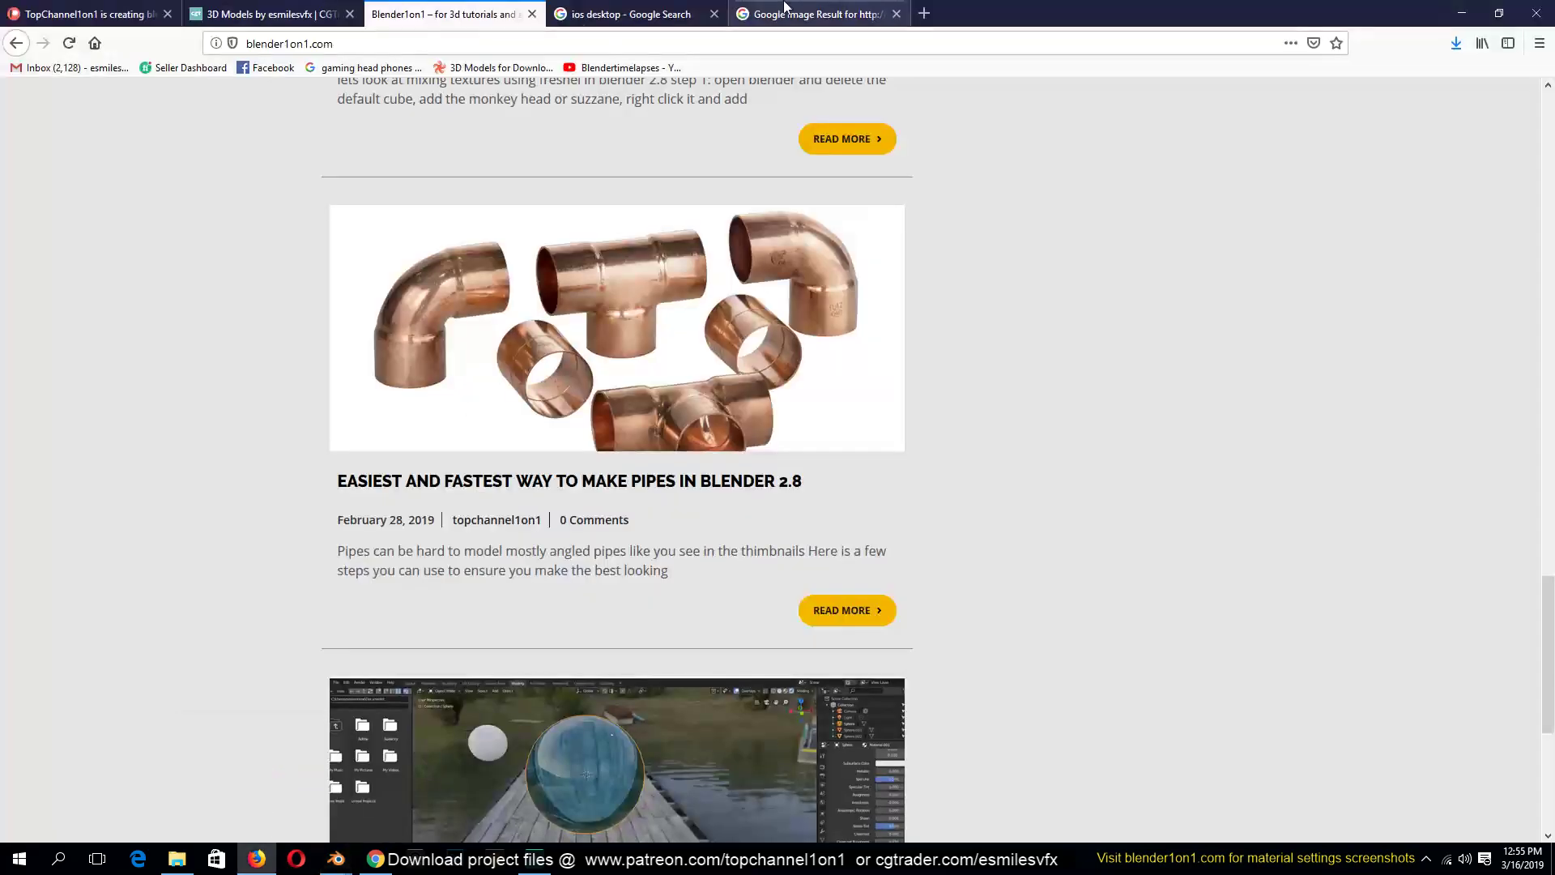
left_click(895, 8)
left_click(878, 37)
type("F")
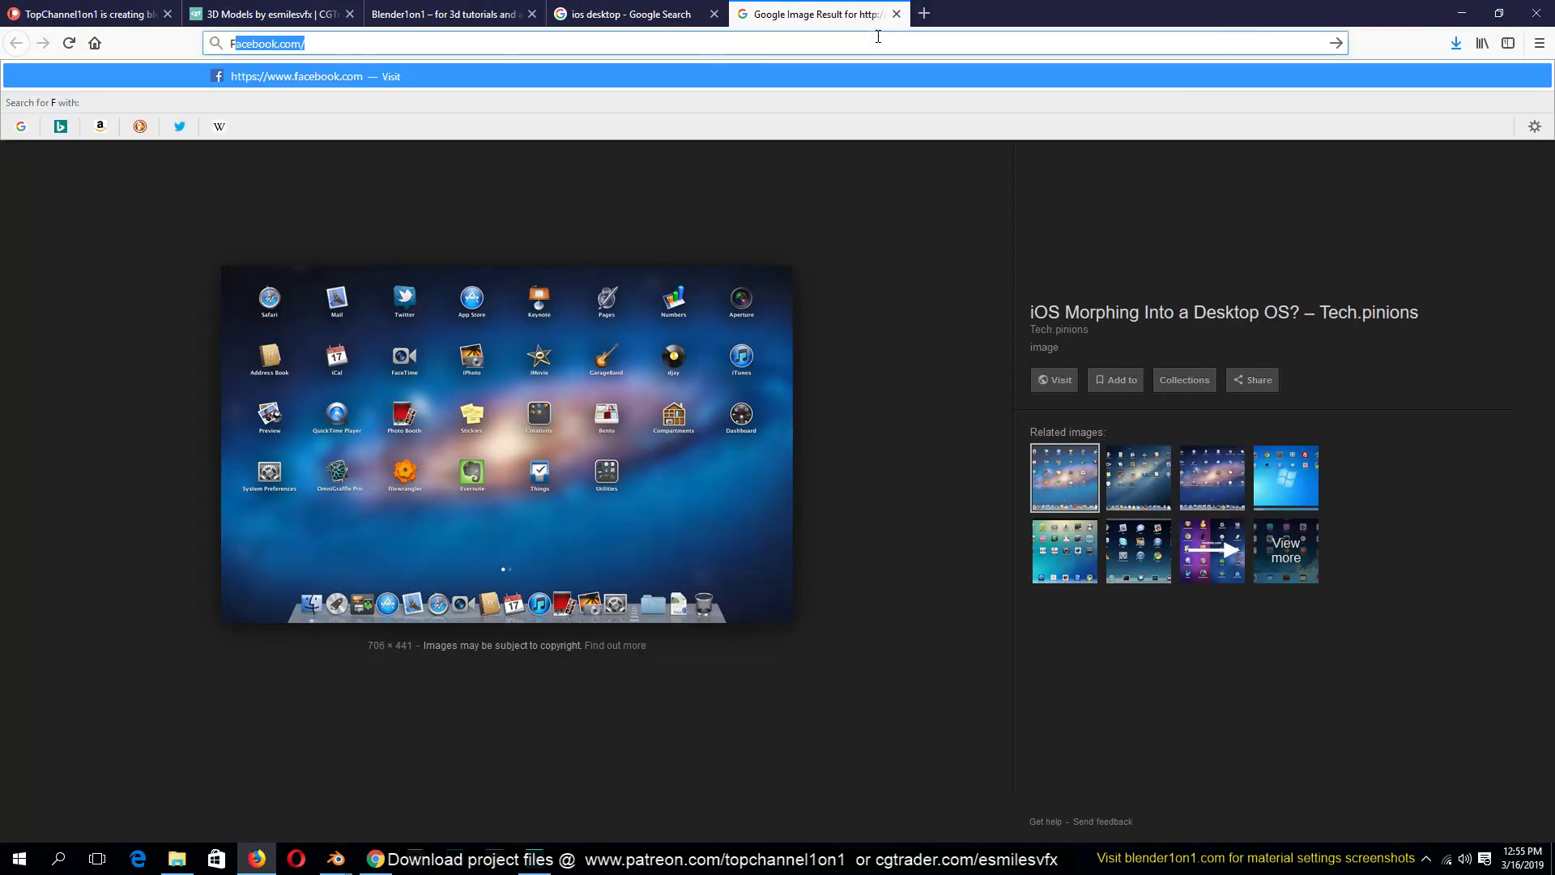
type("ONTS")
key("Return")
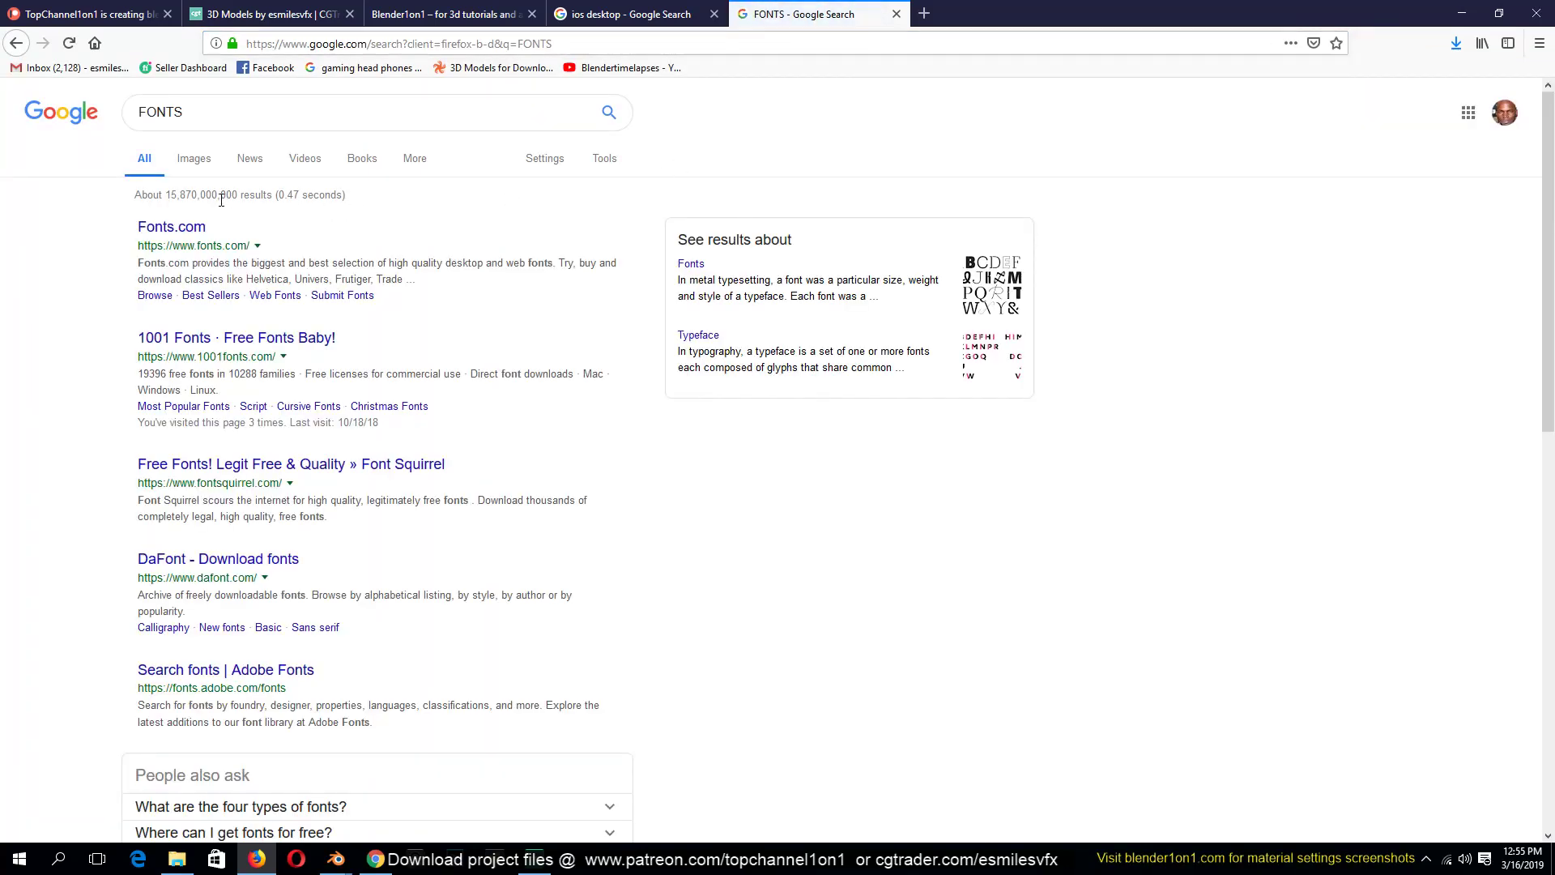
Open the 1001 Fonts site from the search results and look through its first page of new fonts
left_click(221, 344)
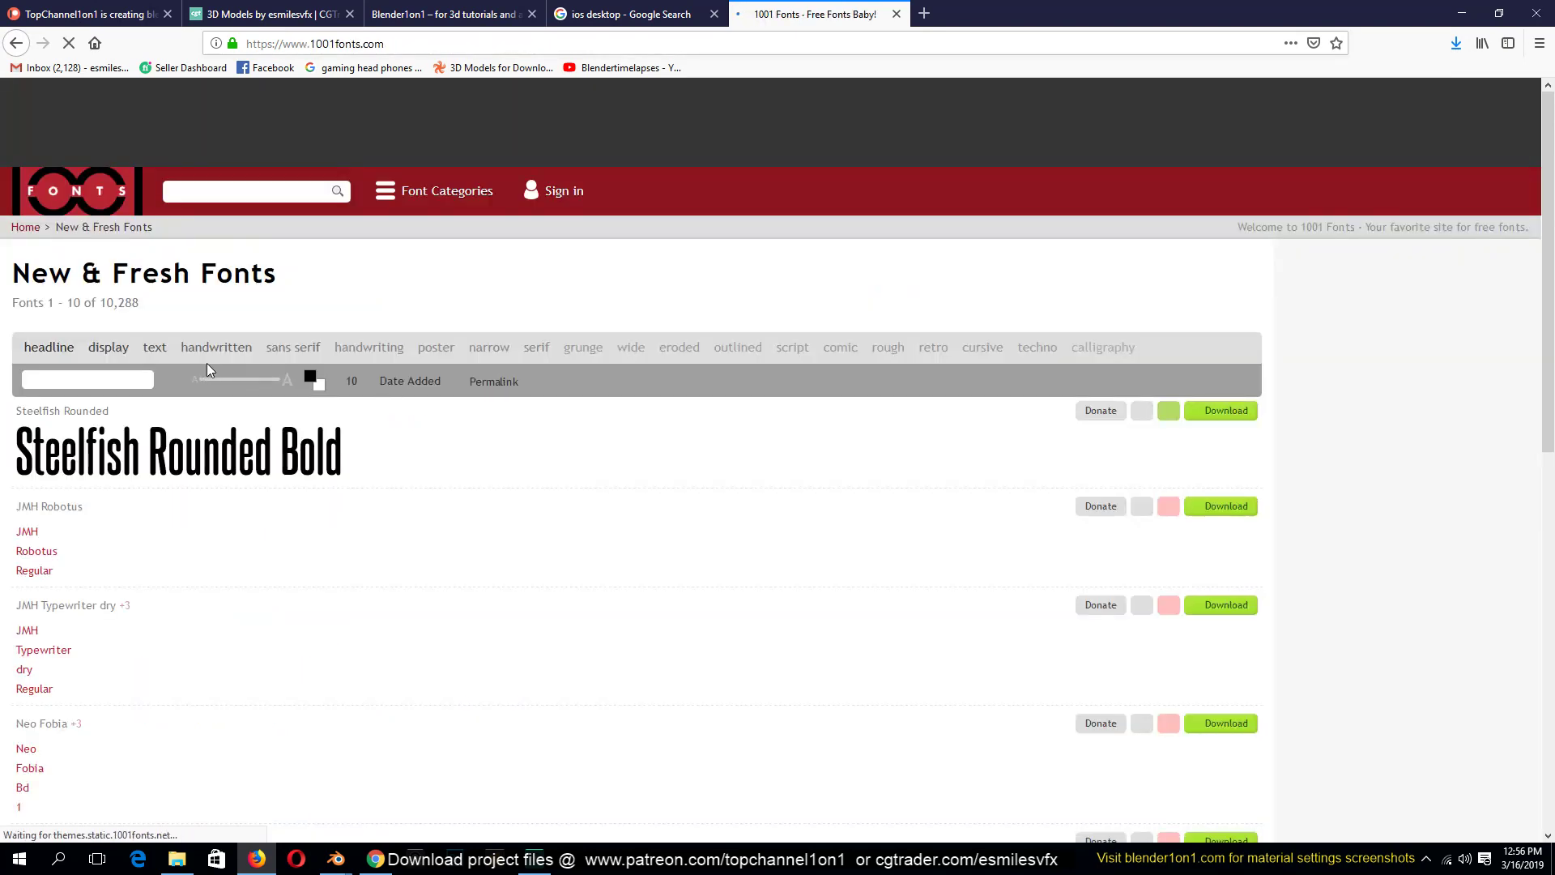
scroll(162, 470, "down", 5)
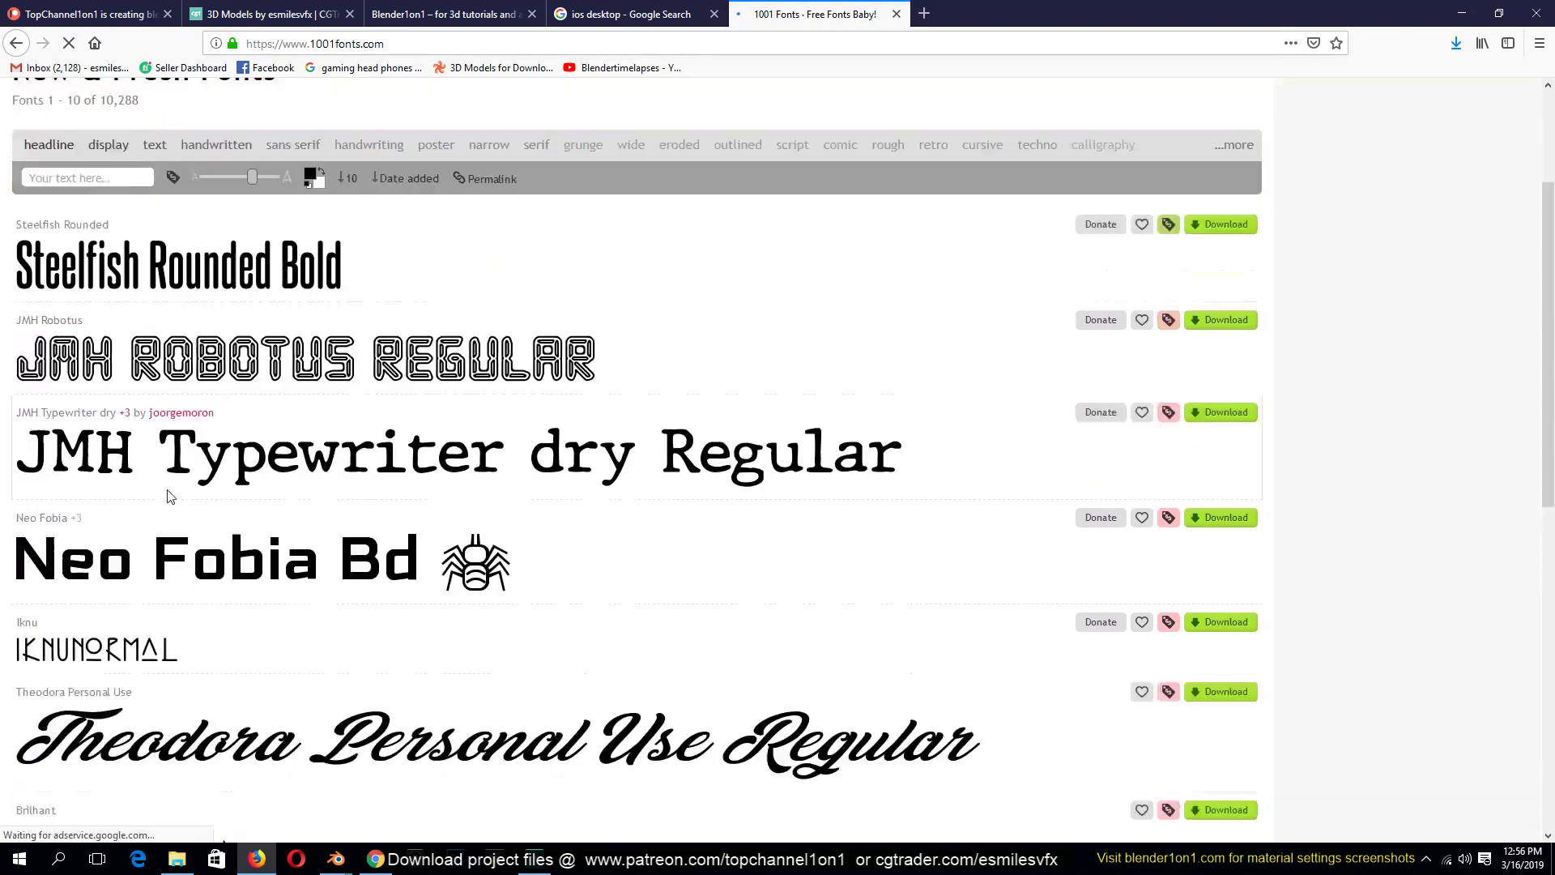
scroll(158, 463, "down", 4)
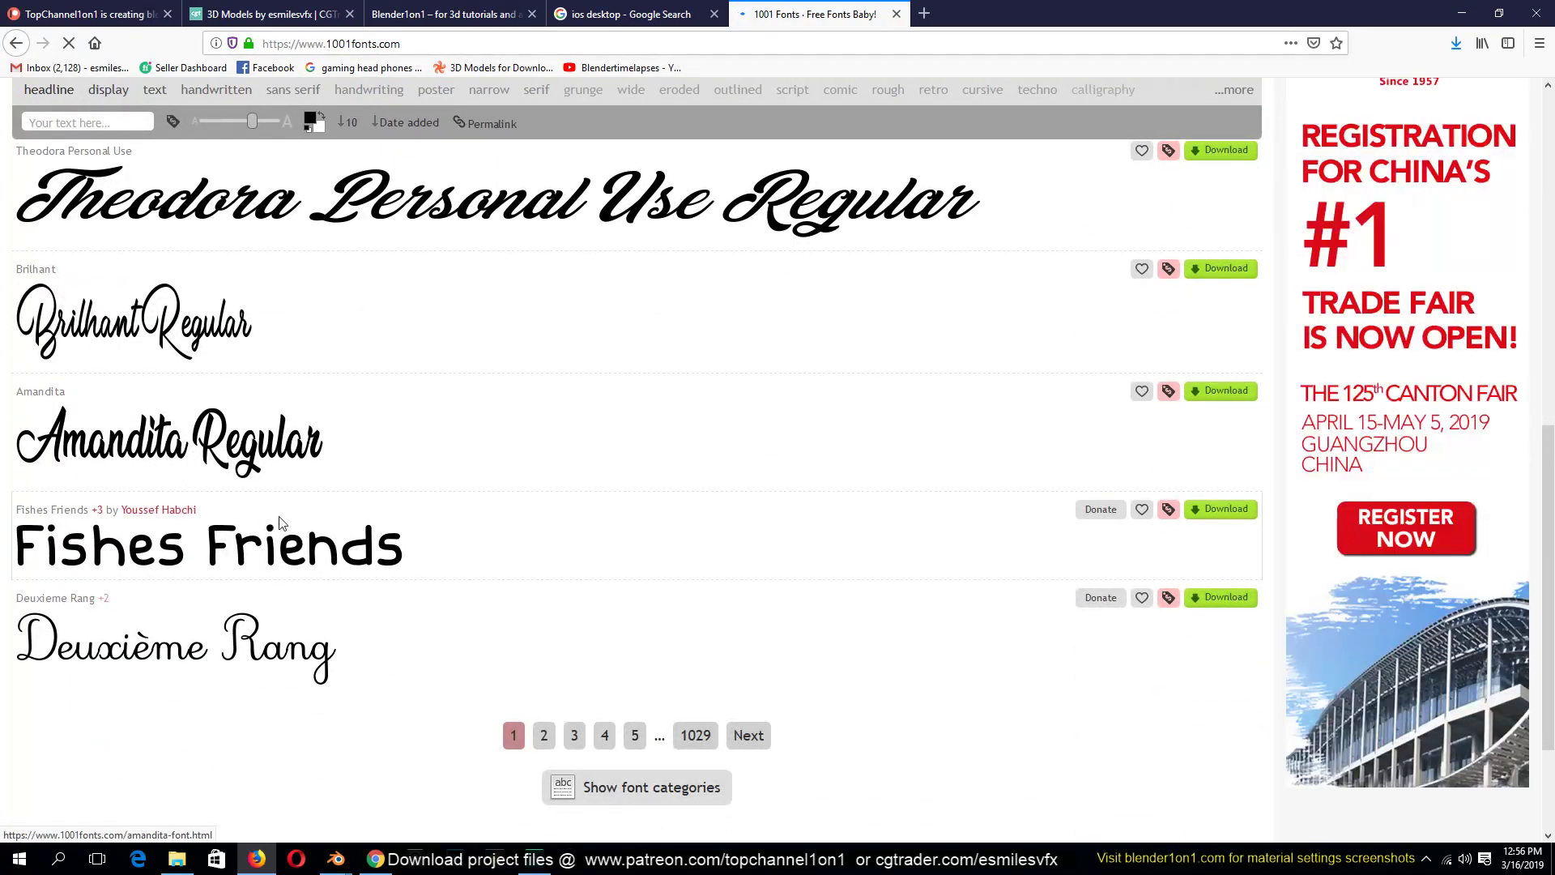
scroll(317, 520, "up", 6)
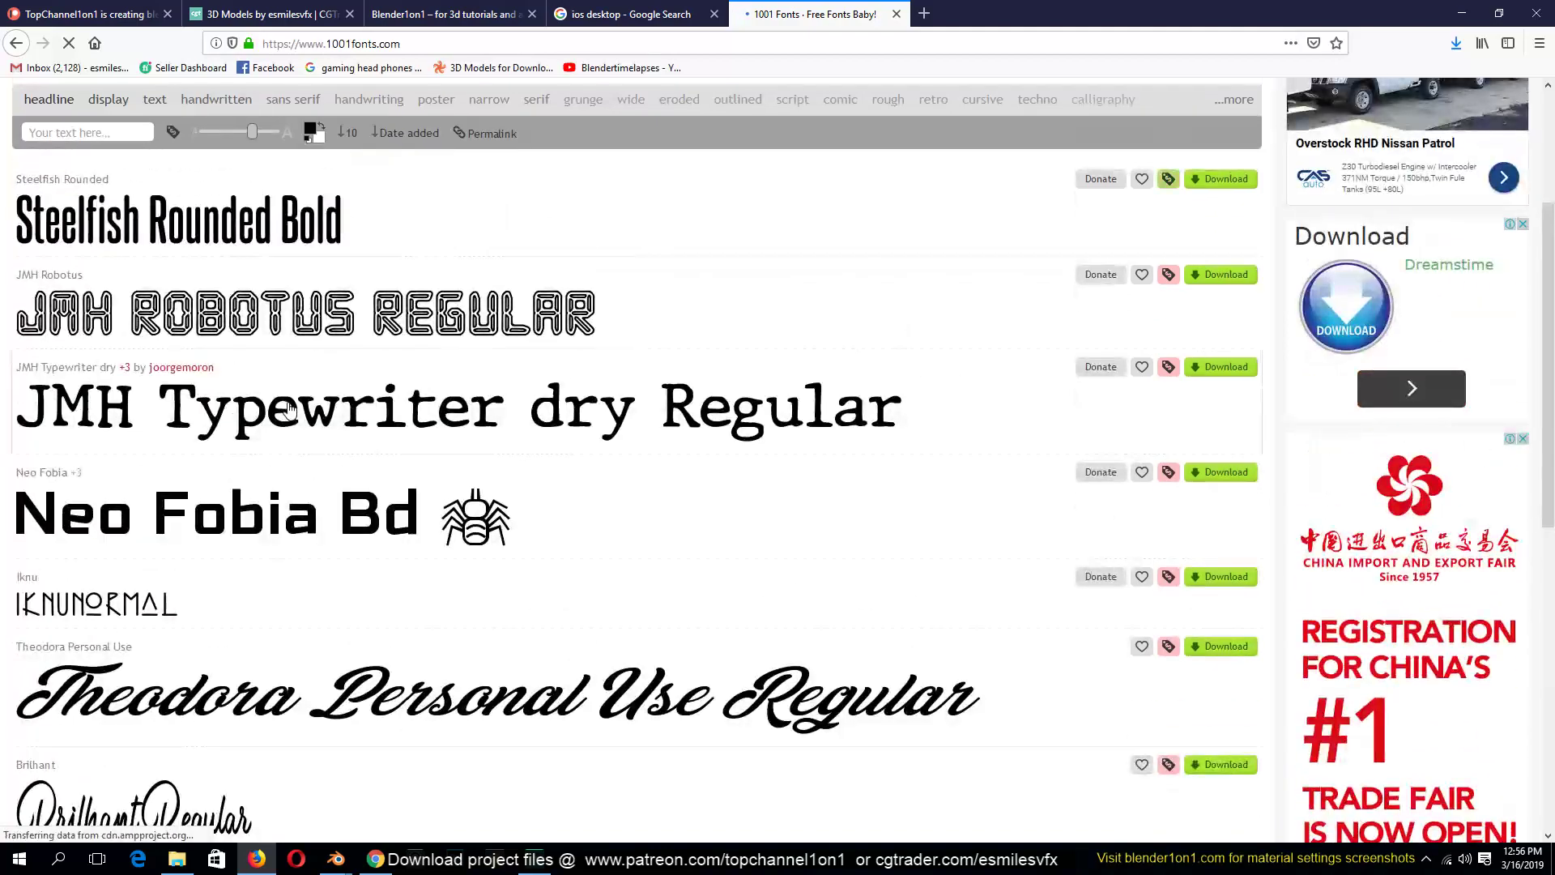
scroll(292, 401, "down", 10)
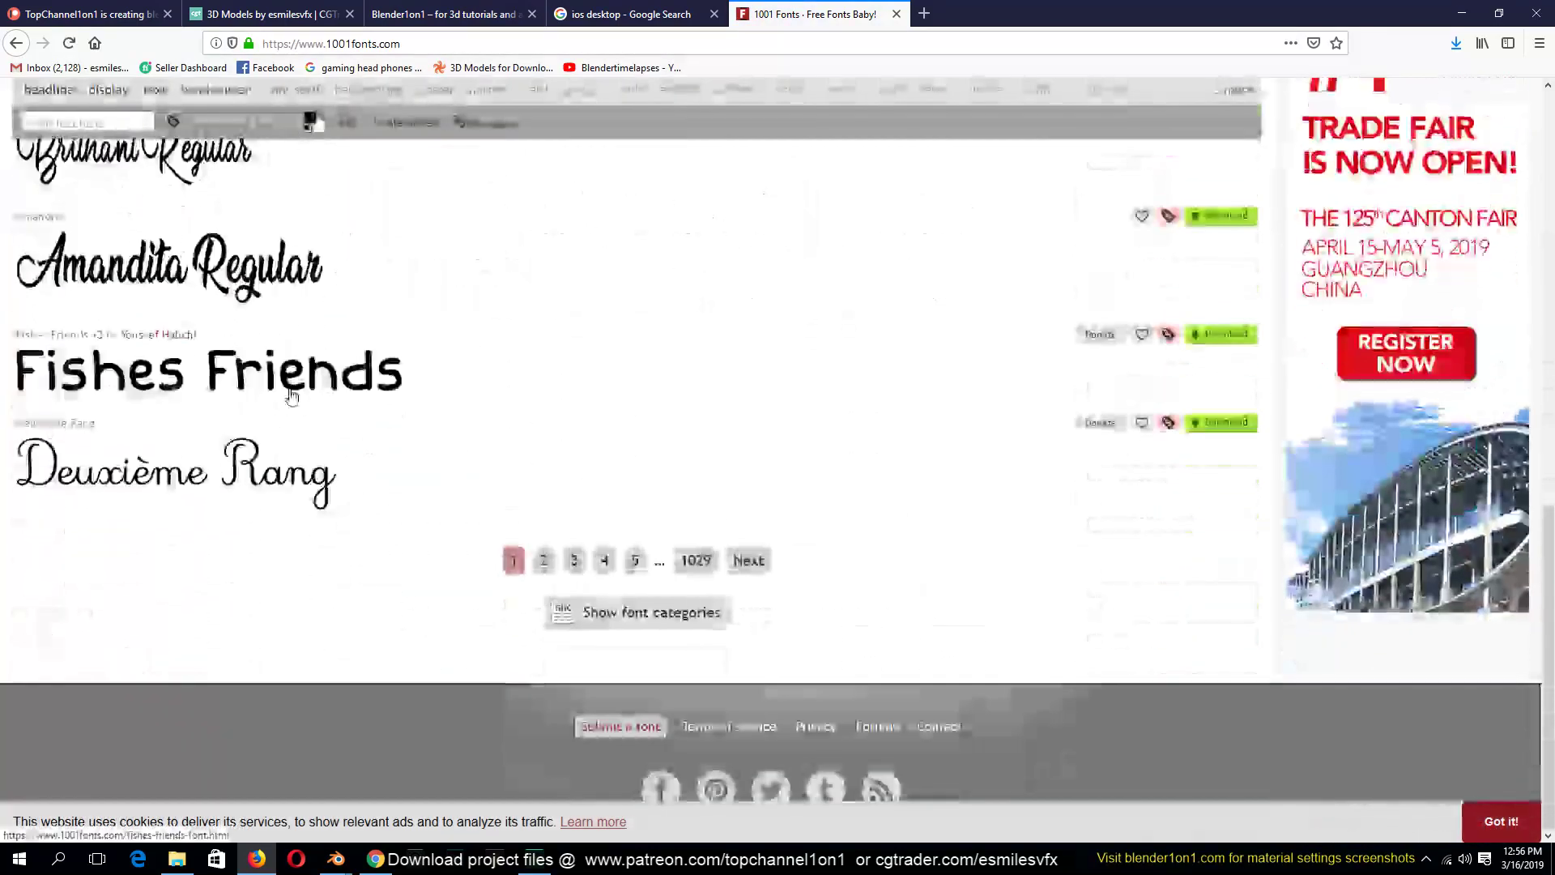
scroll(330, 416, "up", 4)
scroll(357, 459, "down", 4)
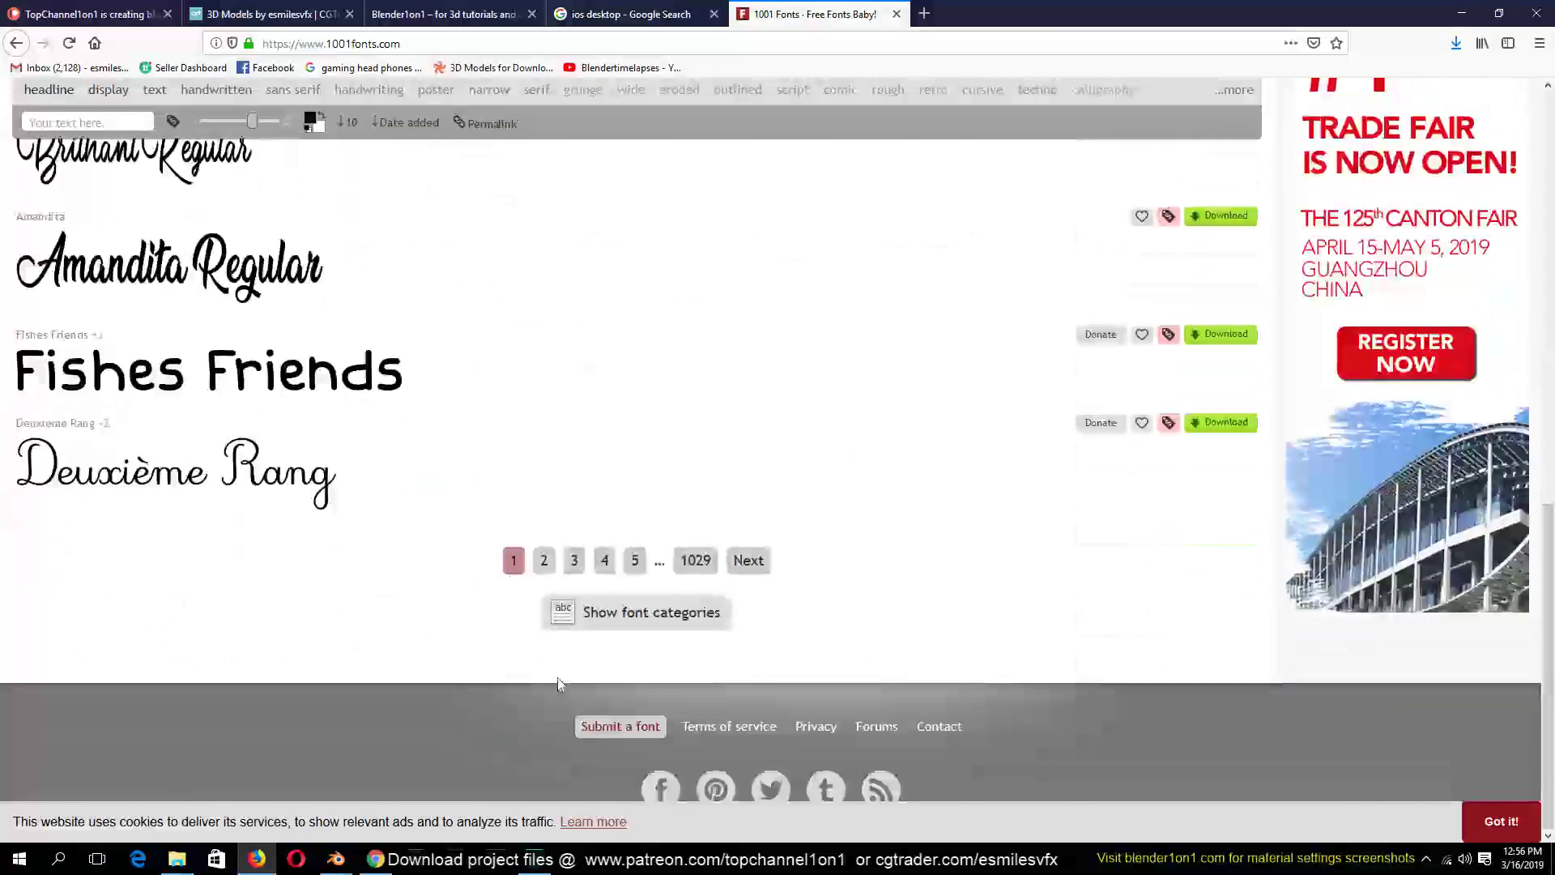
Open page 2 of the new fonts list and look through the fonts offered there
left_click(543, 559)
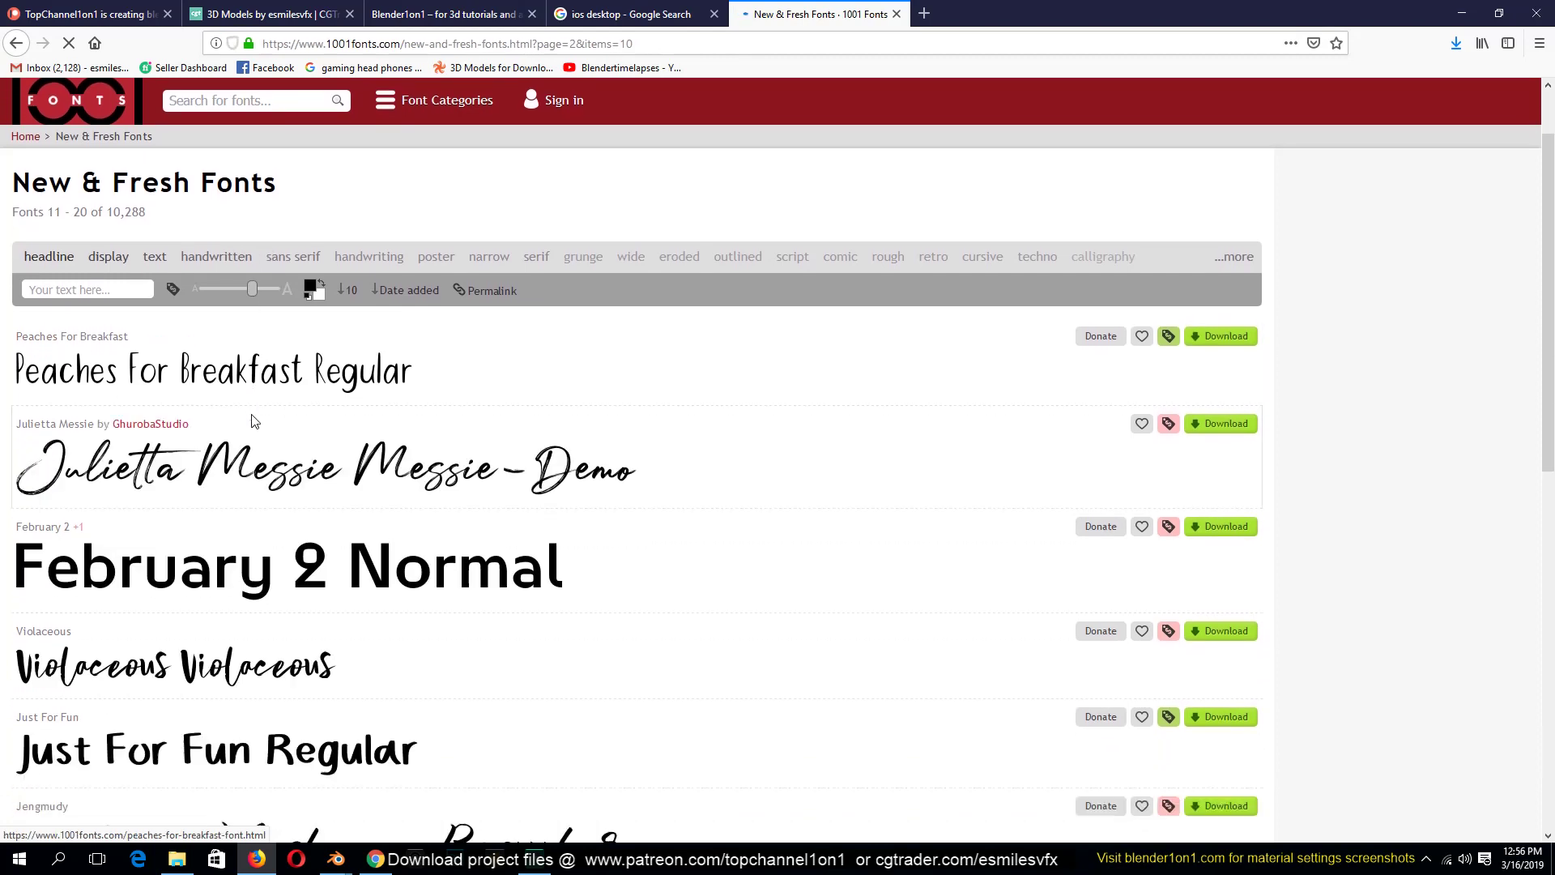
scroll(253, 420, "down", 7)
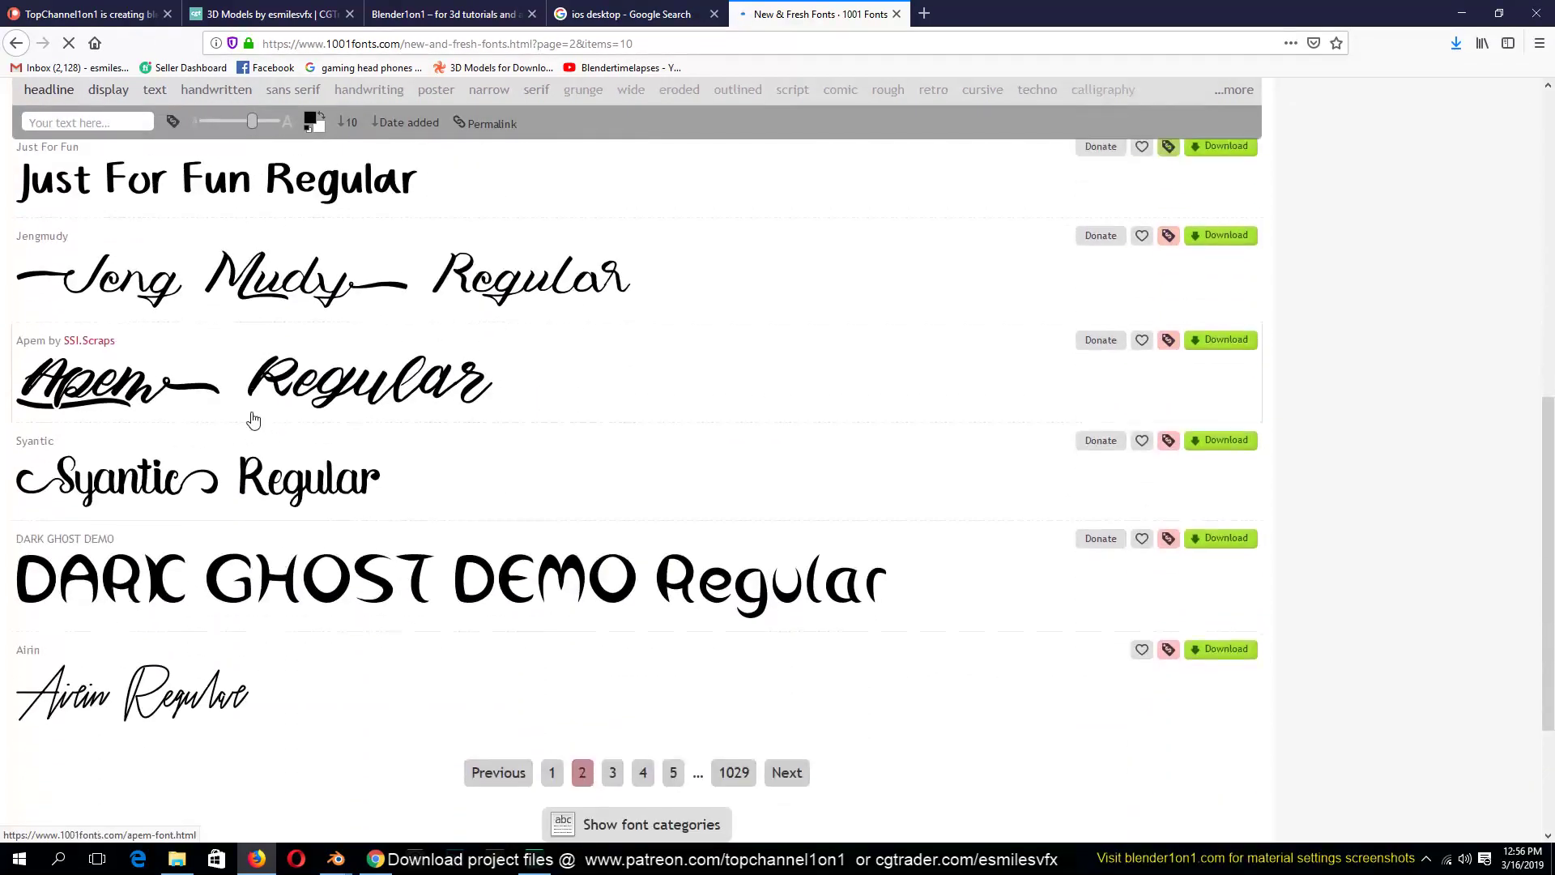
scroll(254, 419, "down", 2)
scroll(255, 445, "up", 1)
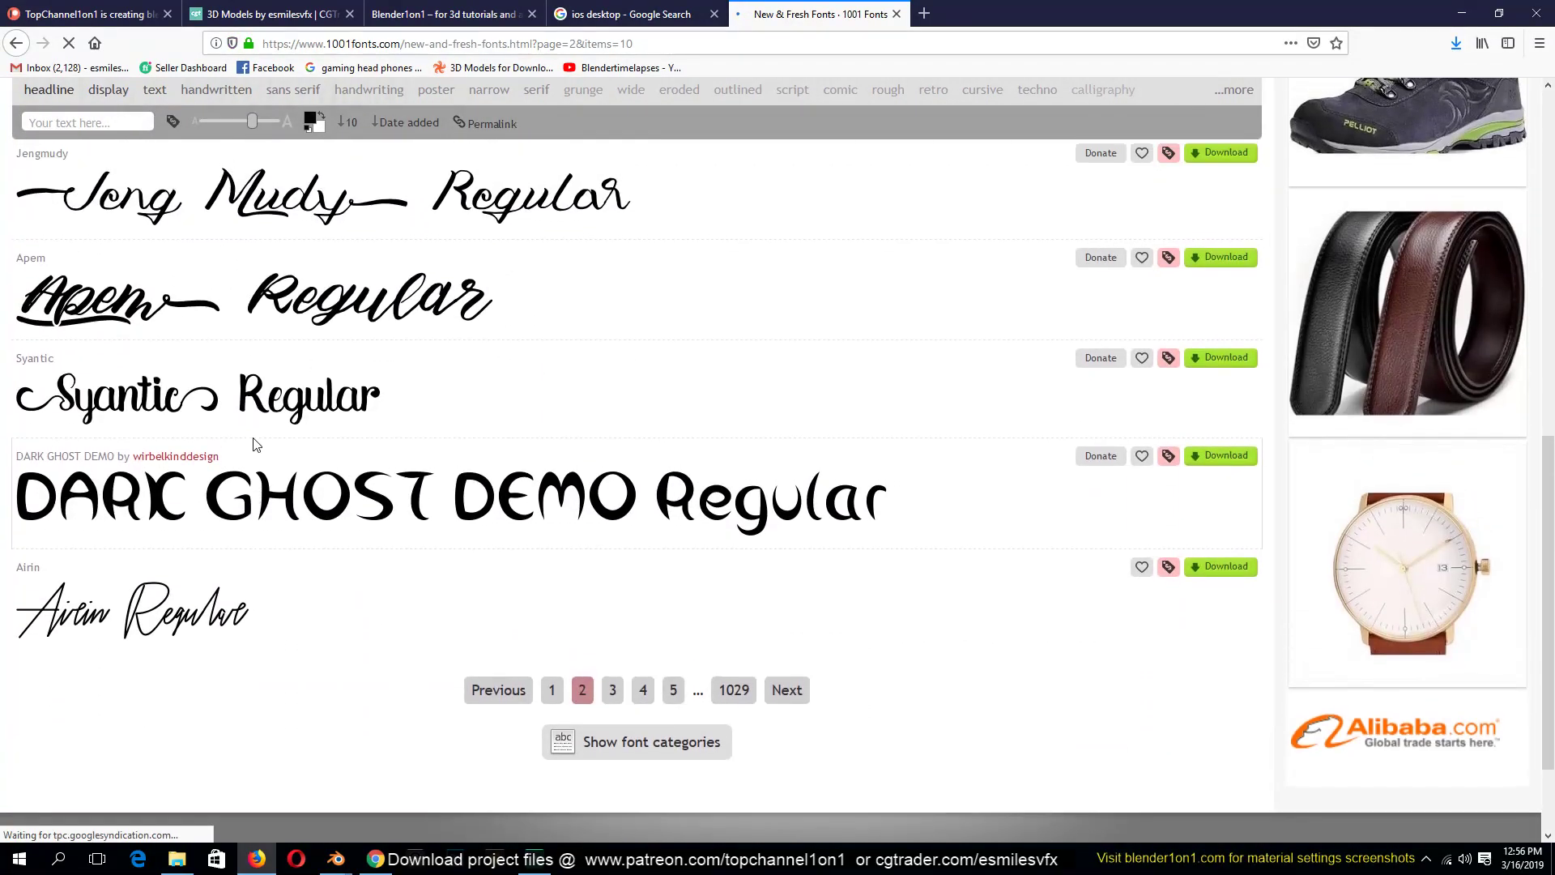
scroll(254, 444, "up", 3)
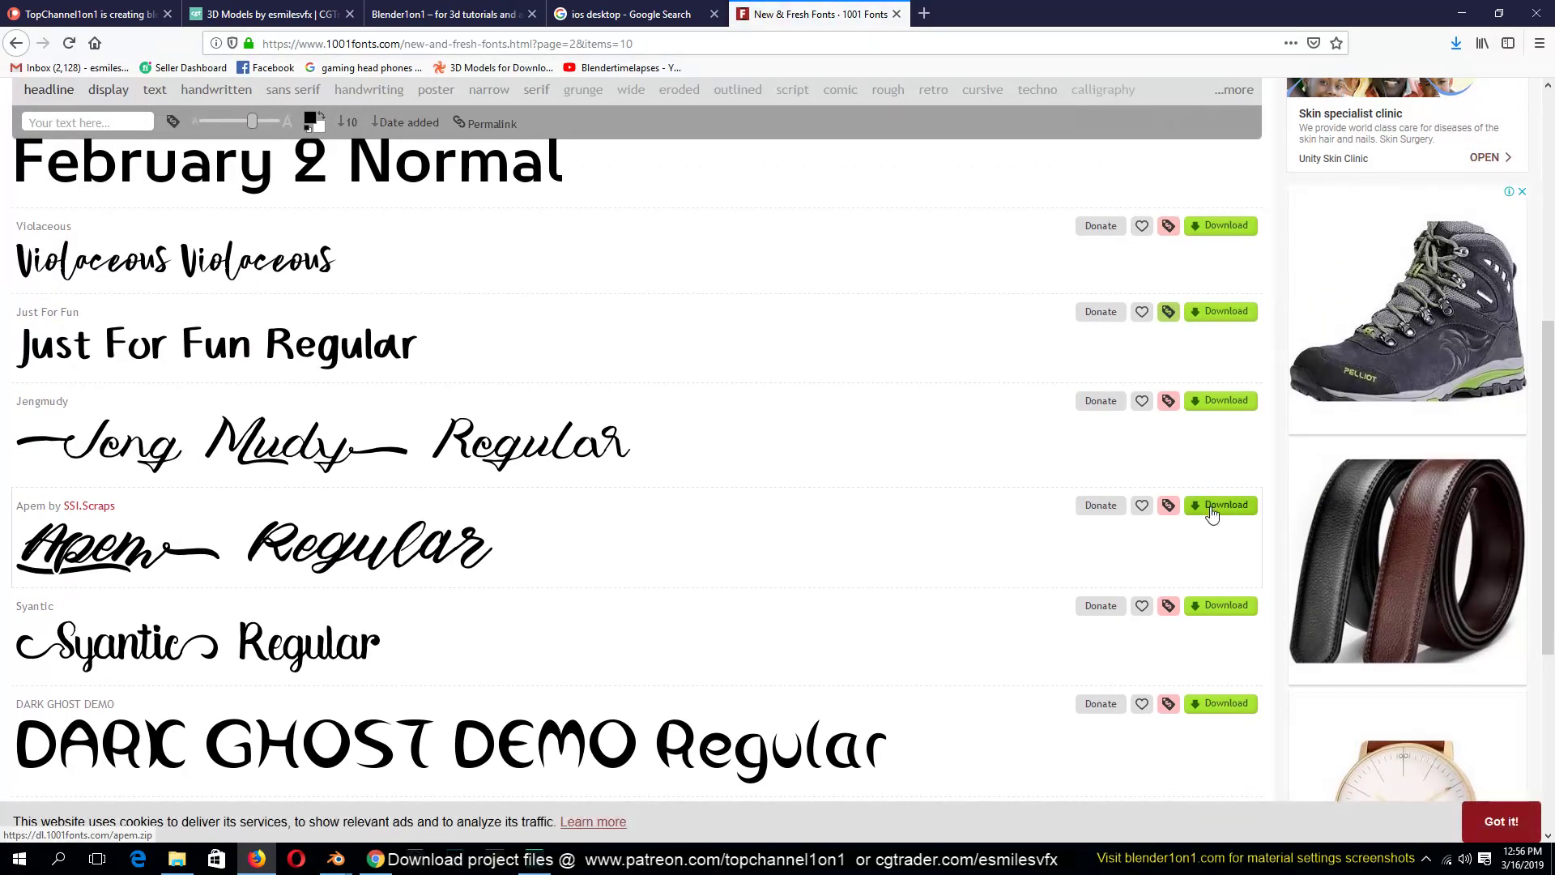
Download the Apem font and save its archive apem.zip
scroll(550, 310, "up", 2)
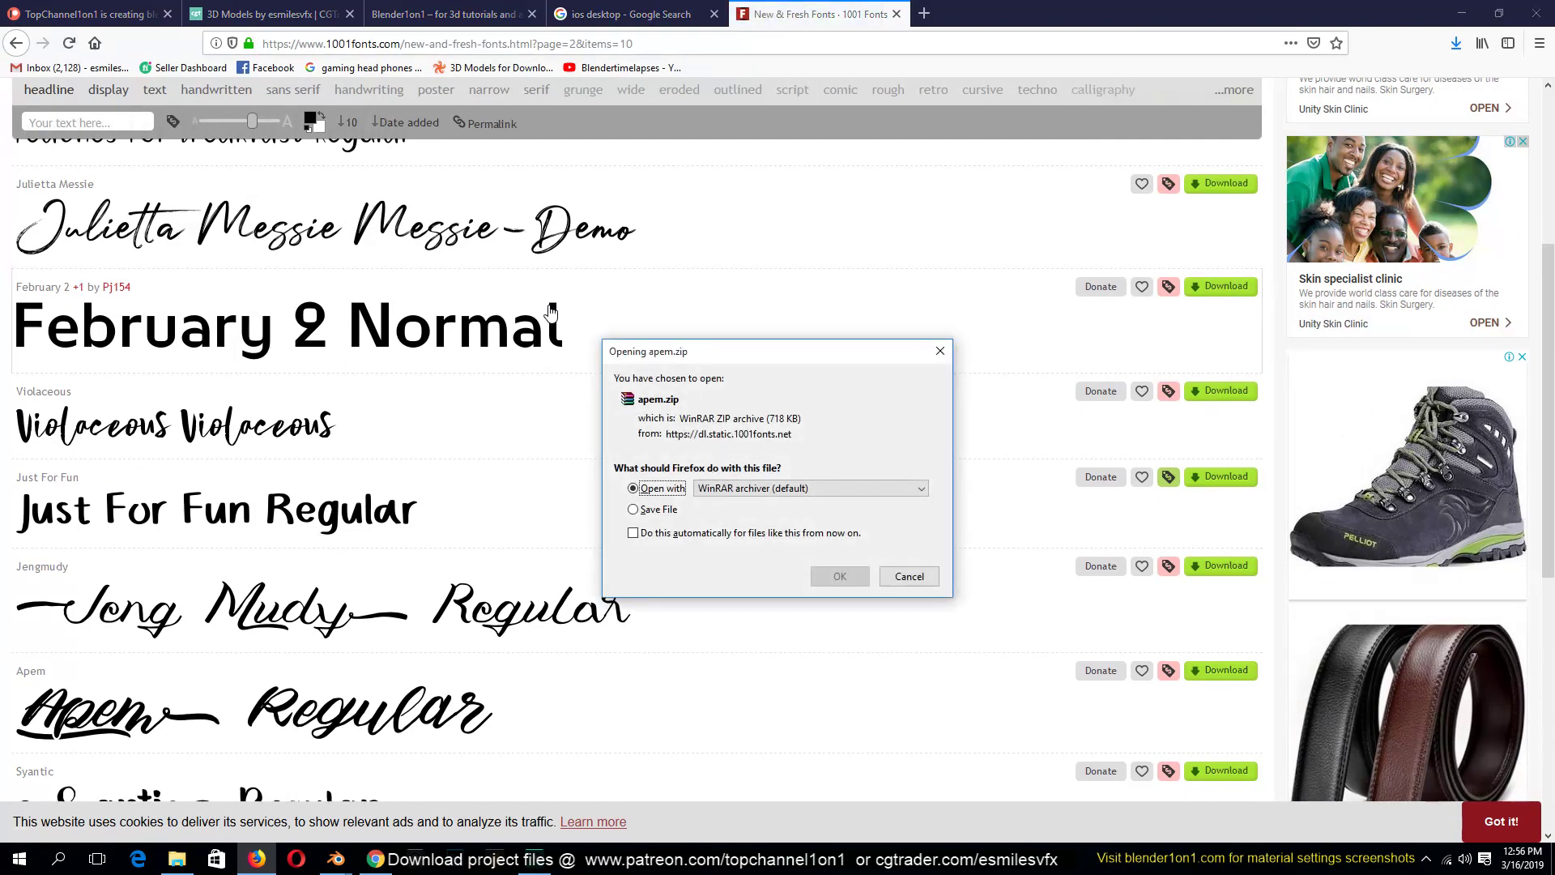
left_click(661, 516)
left_click(818, 578)
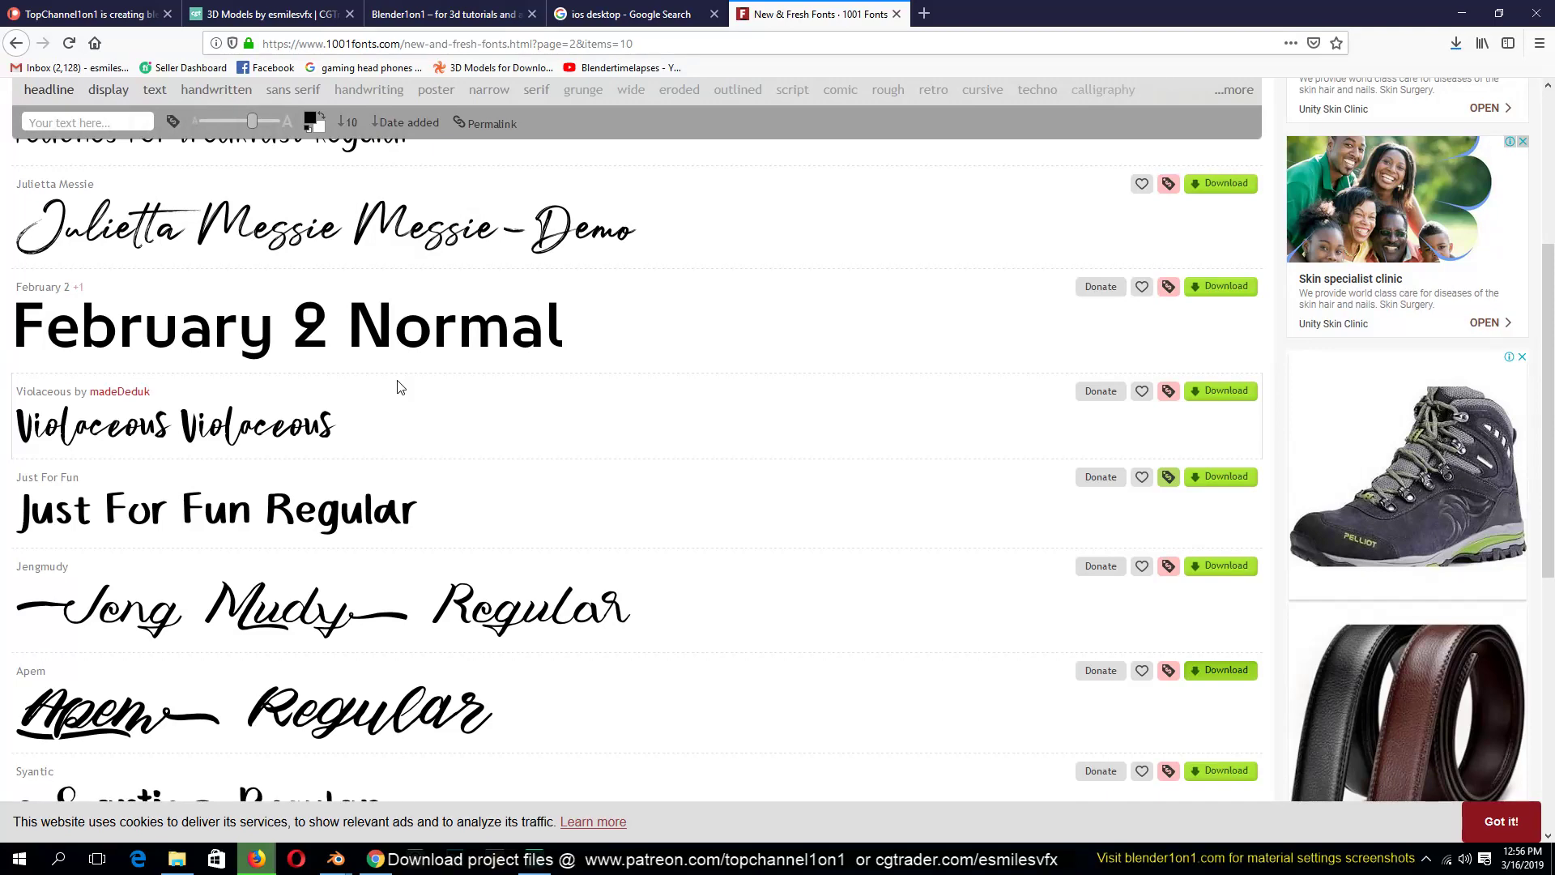
Open the downloaded apem.zip, preview the Apem.ttf and Apem.otf fonts, and close the previews and the archive
left_click(1456, 45)
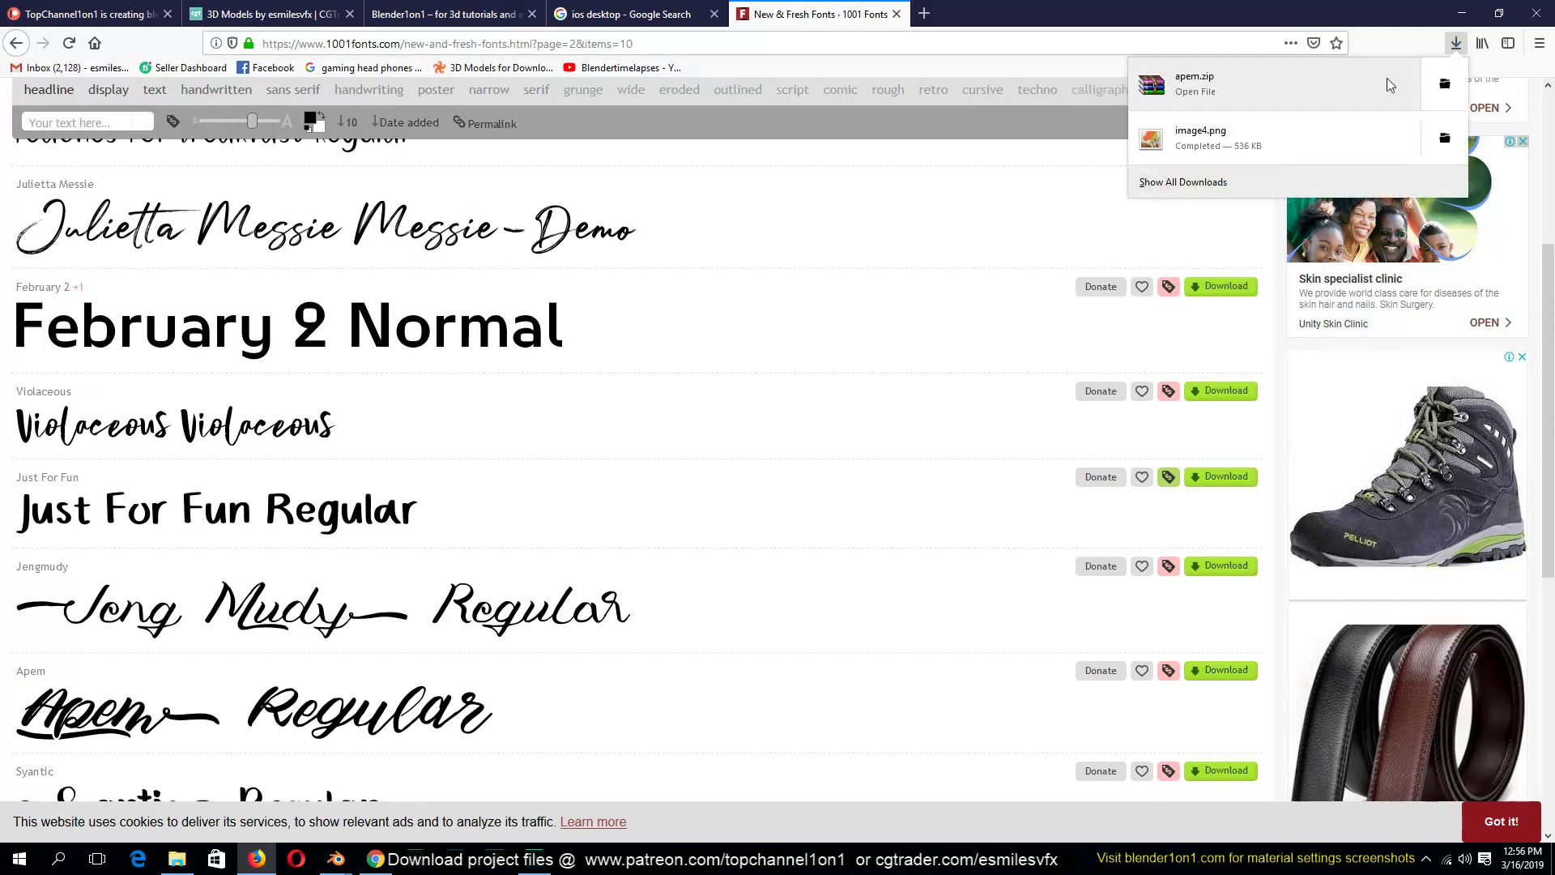
left_click(1387, 78)
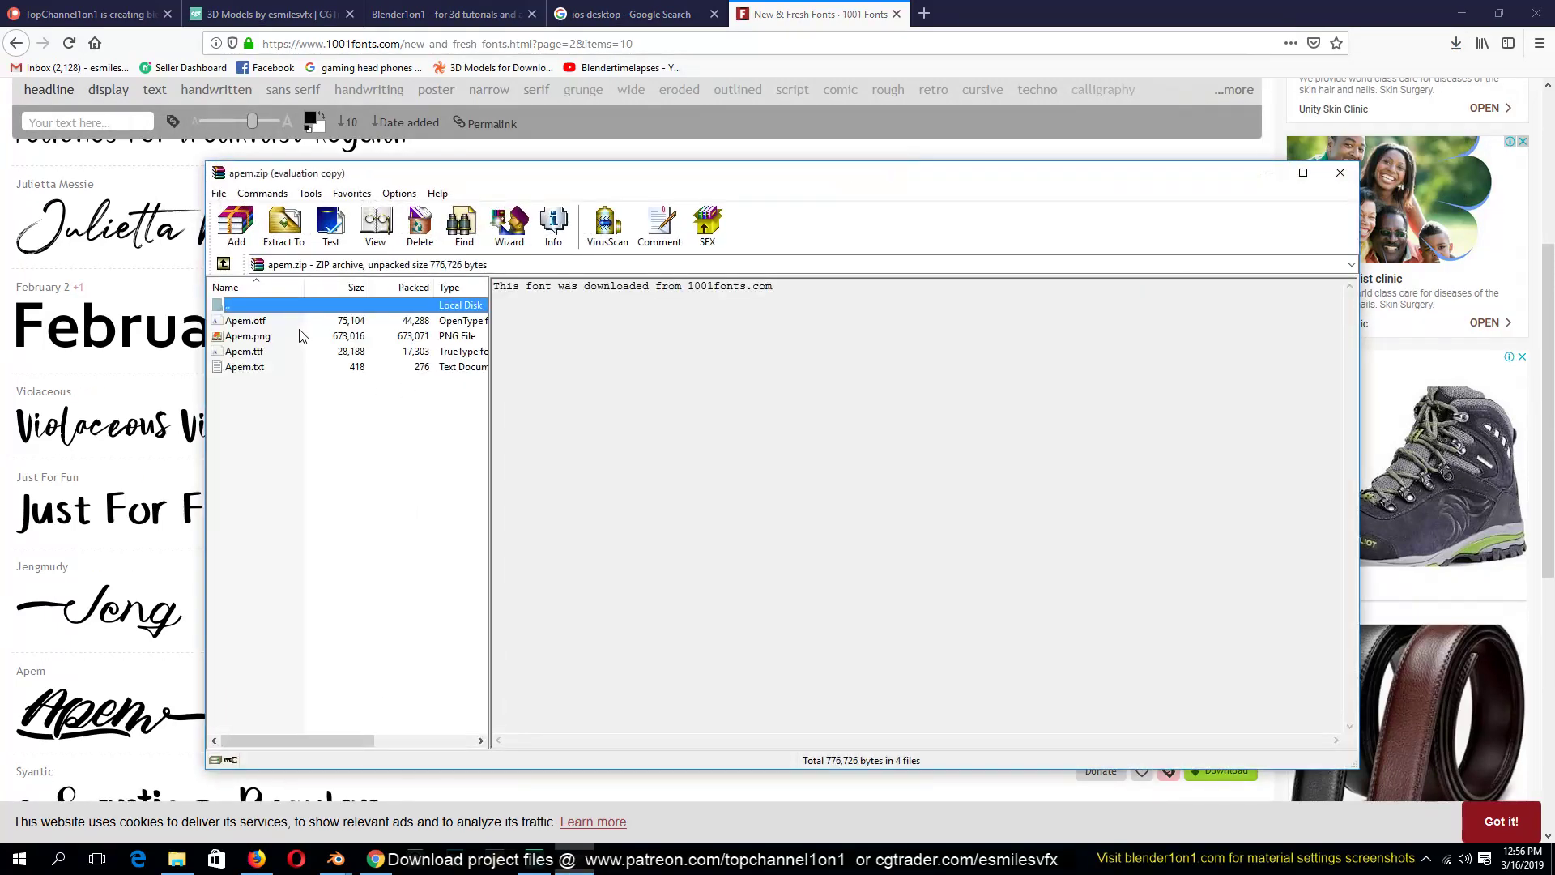
double_click(278, 353)
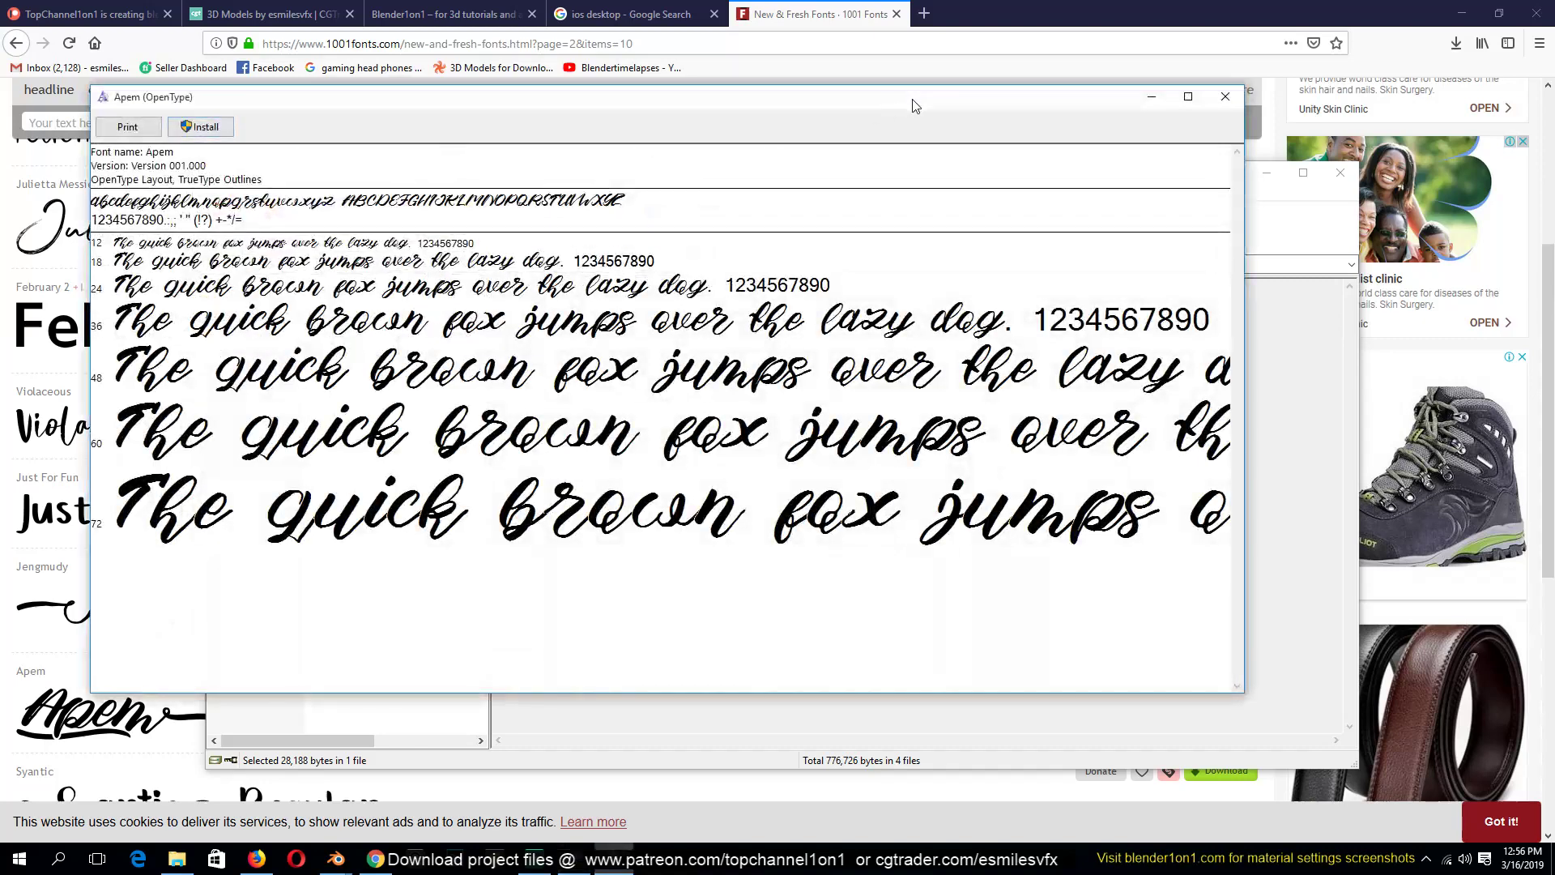
left_click(1225, 96)
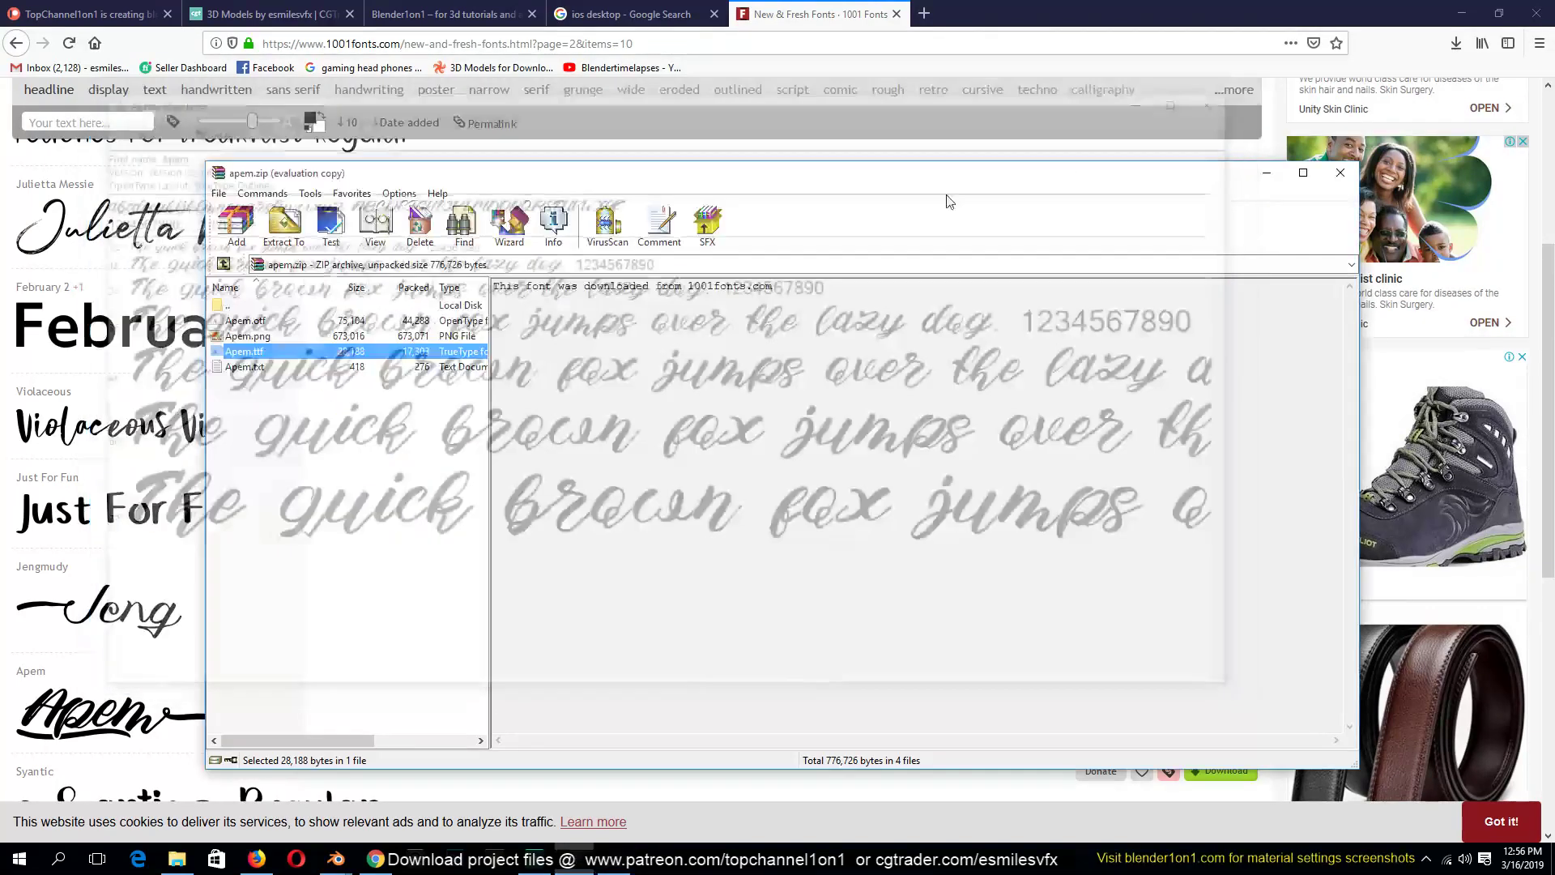
double_click(300, 326)
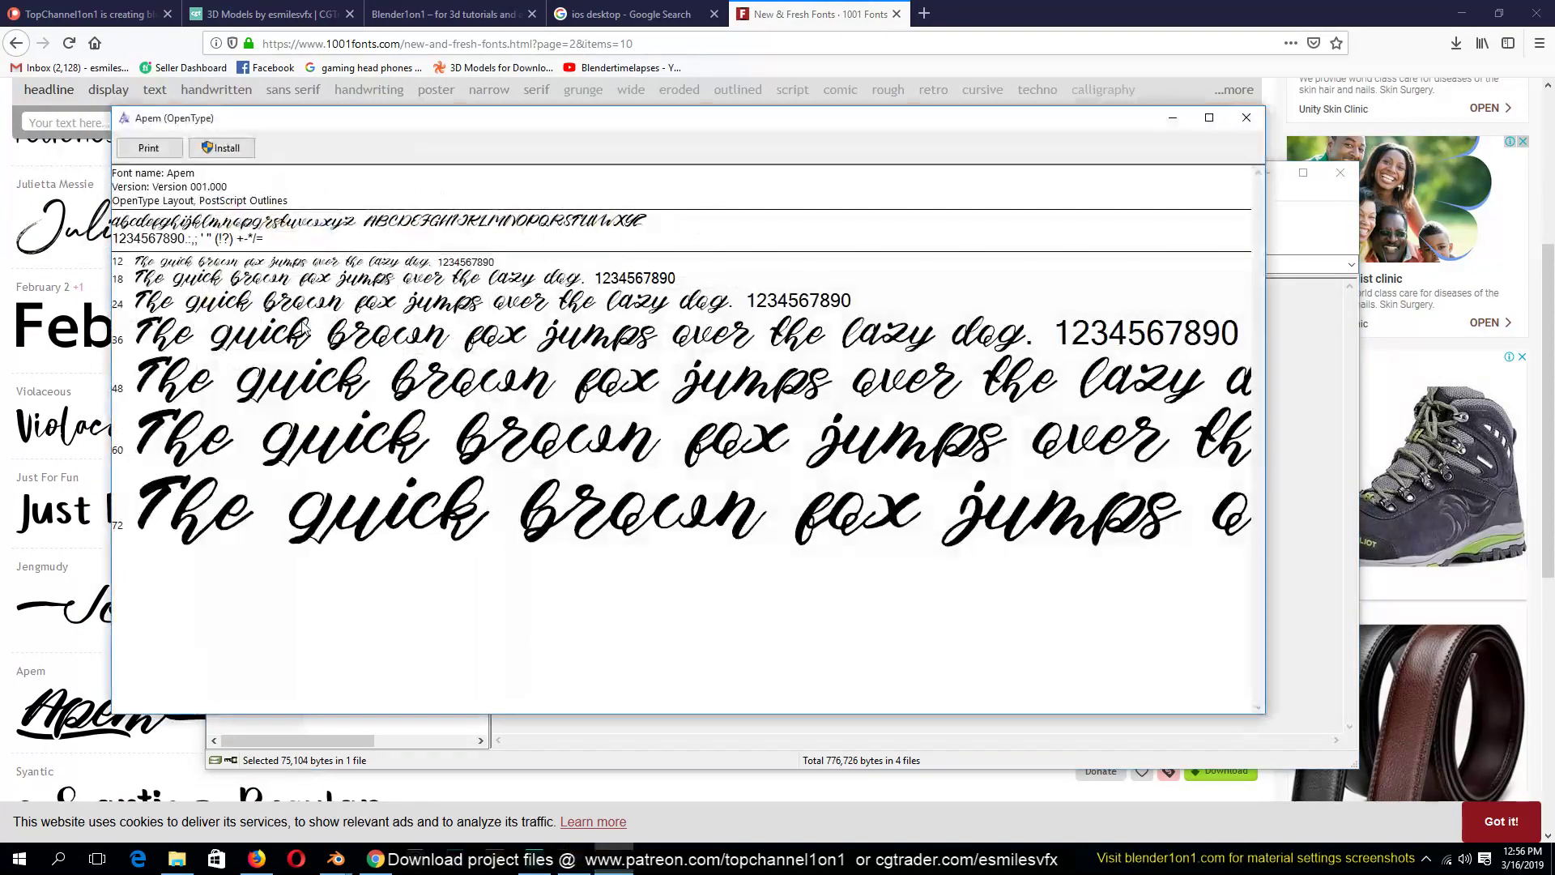
left_click(1247, 118)
key("Escape")
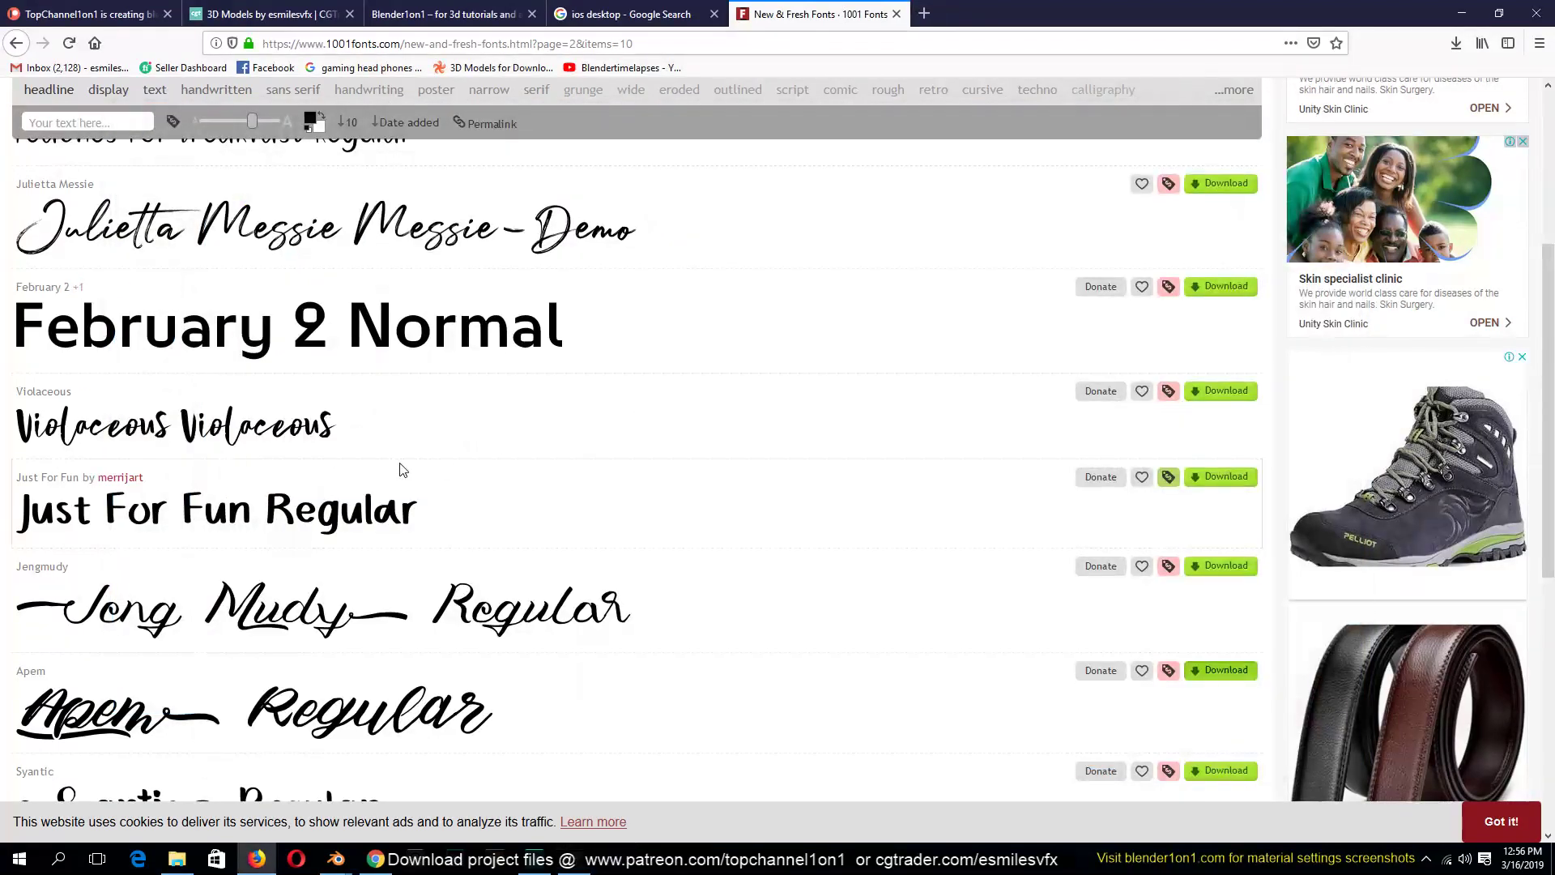
Open page 3 of the new fonts list and look through the fonts offered there
scroll(368, 415, "up", 2)
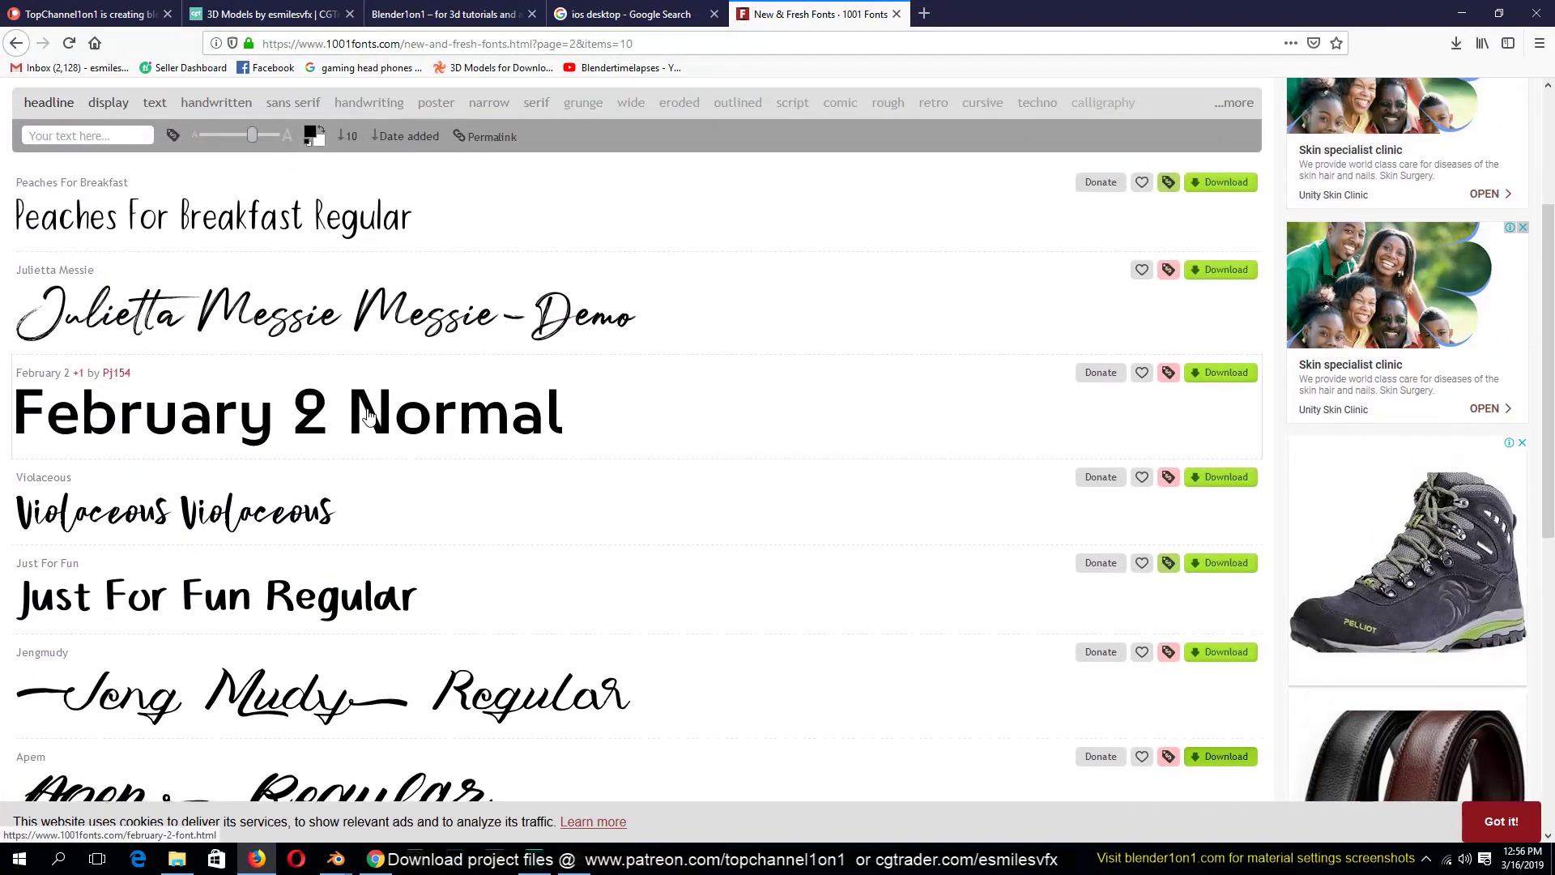
scroll(369, 416, "up", 2)
scroll(406, 468, "down", 8)
left_click(612, 561)
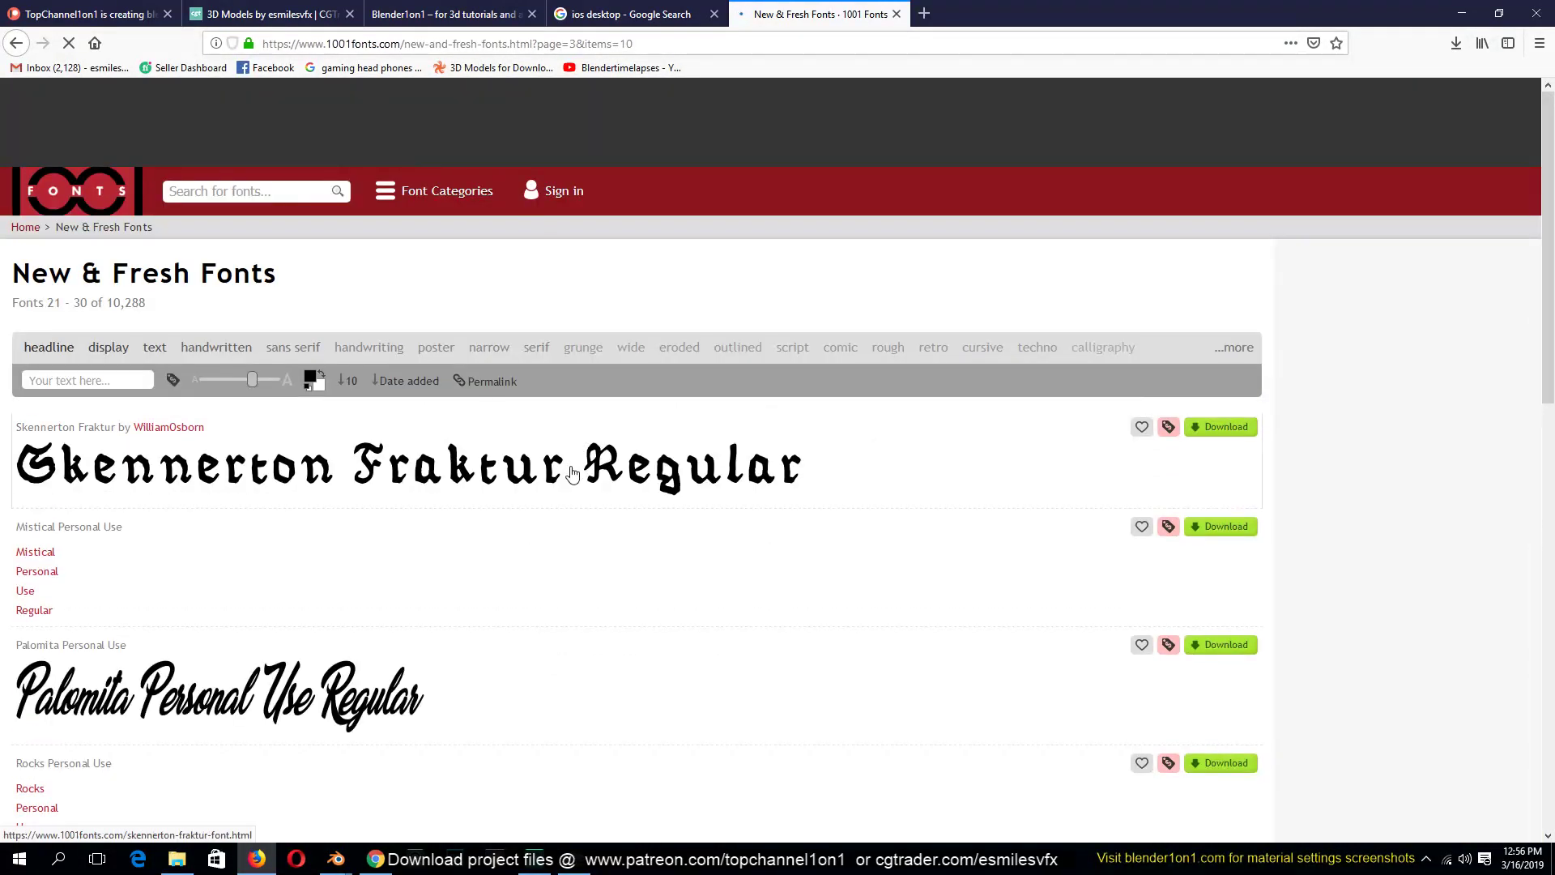
scroll(572, 474, "down", 3)
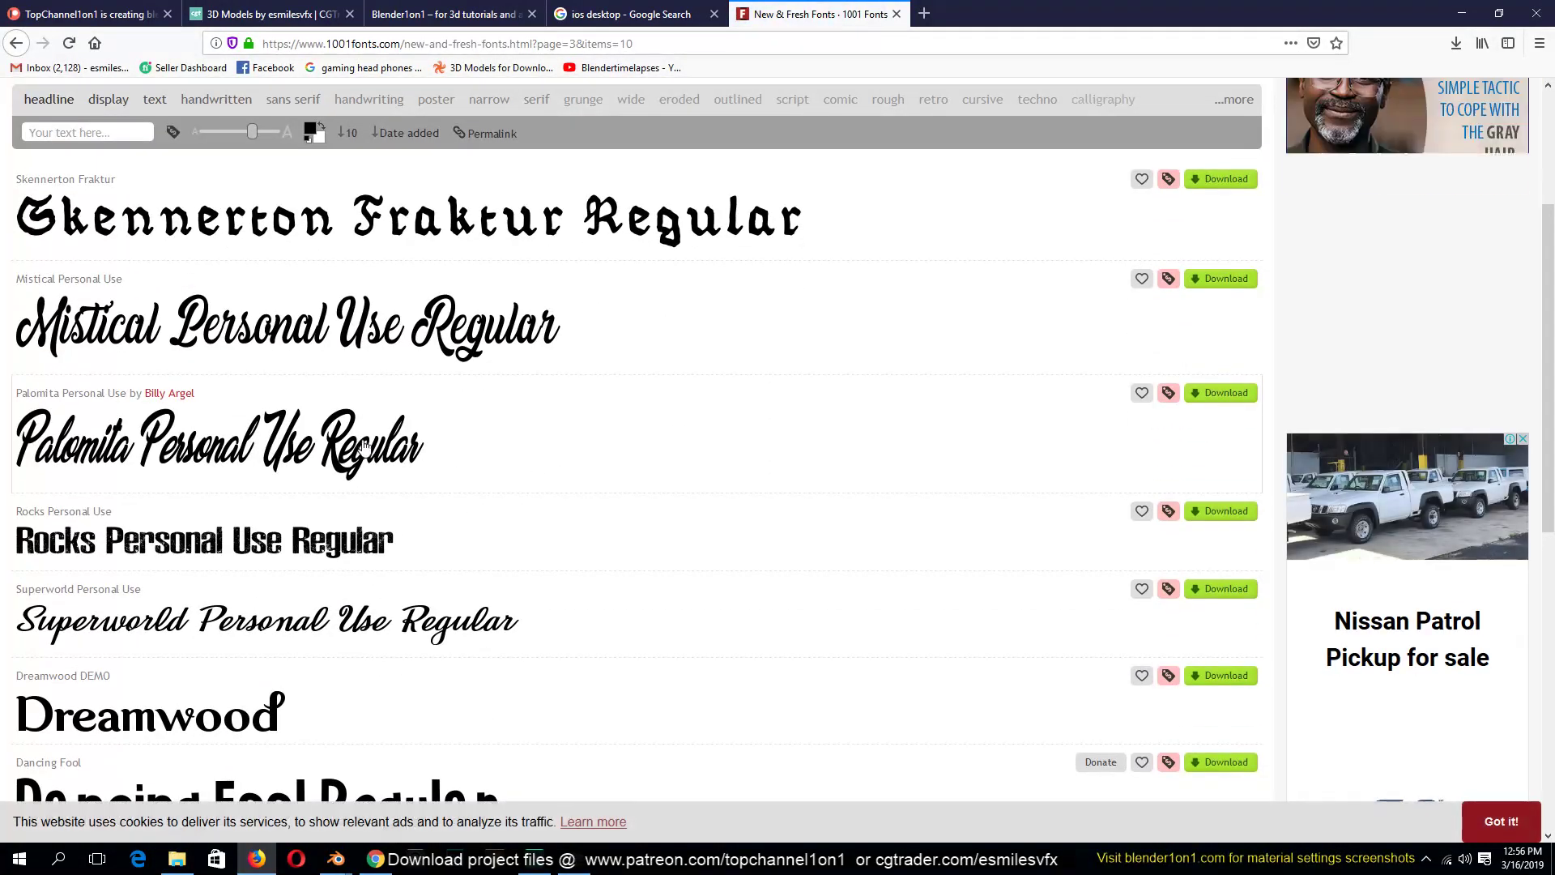
scroll(368, 450, "down", 4)
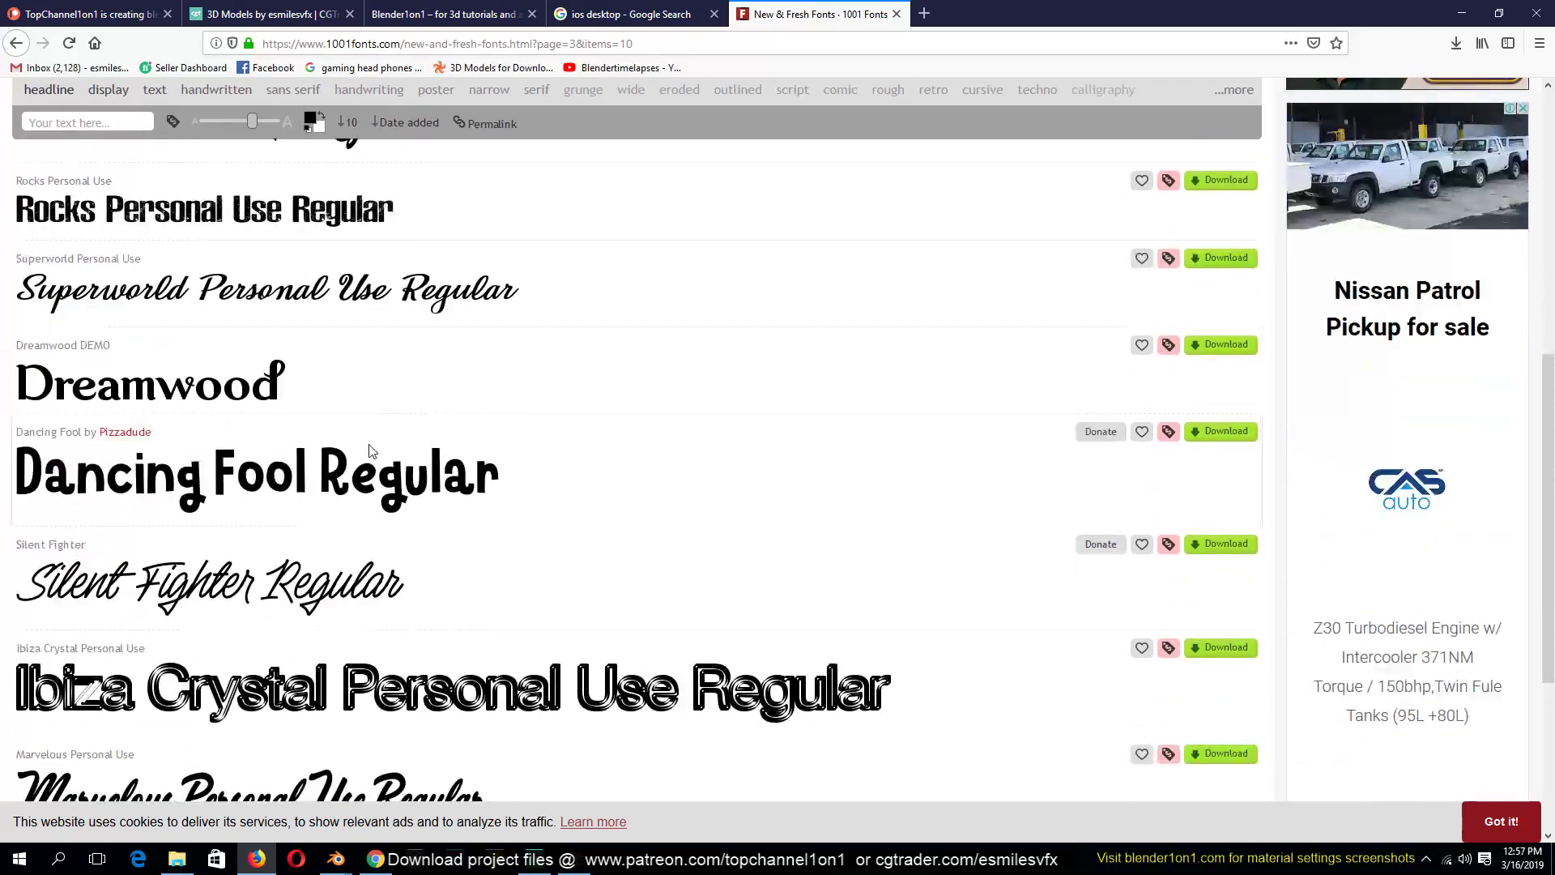
scroll(371, 451, "down", 2)
scroll(371, 452, "up", 5)
scroll(373, 454, "down", 1)
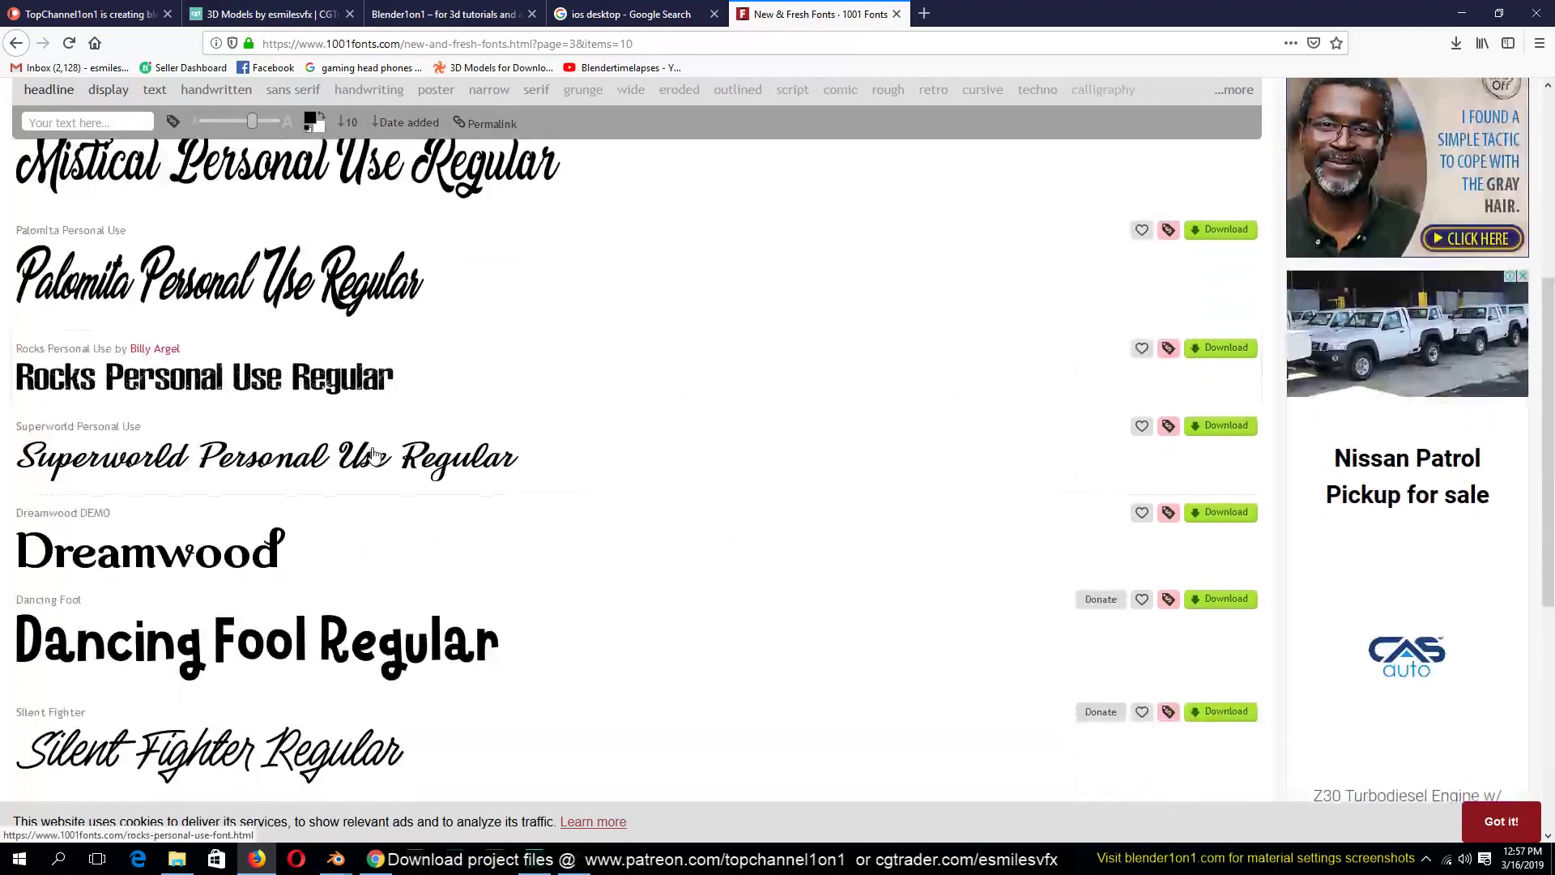
Download the Palomita Personal Use font and open its archive palomita-personal-use.zip
left_click(1224, 237)
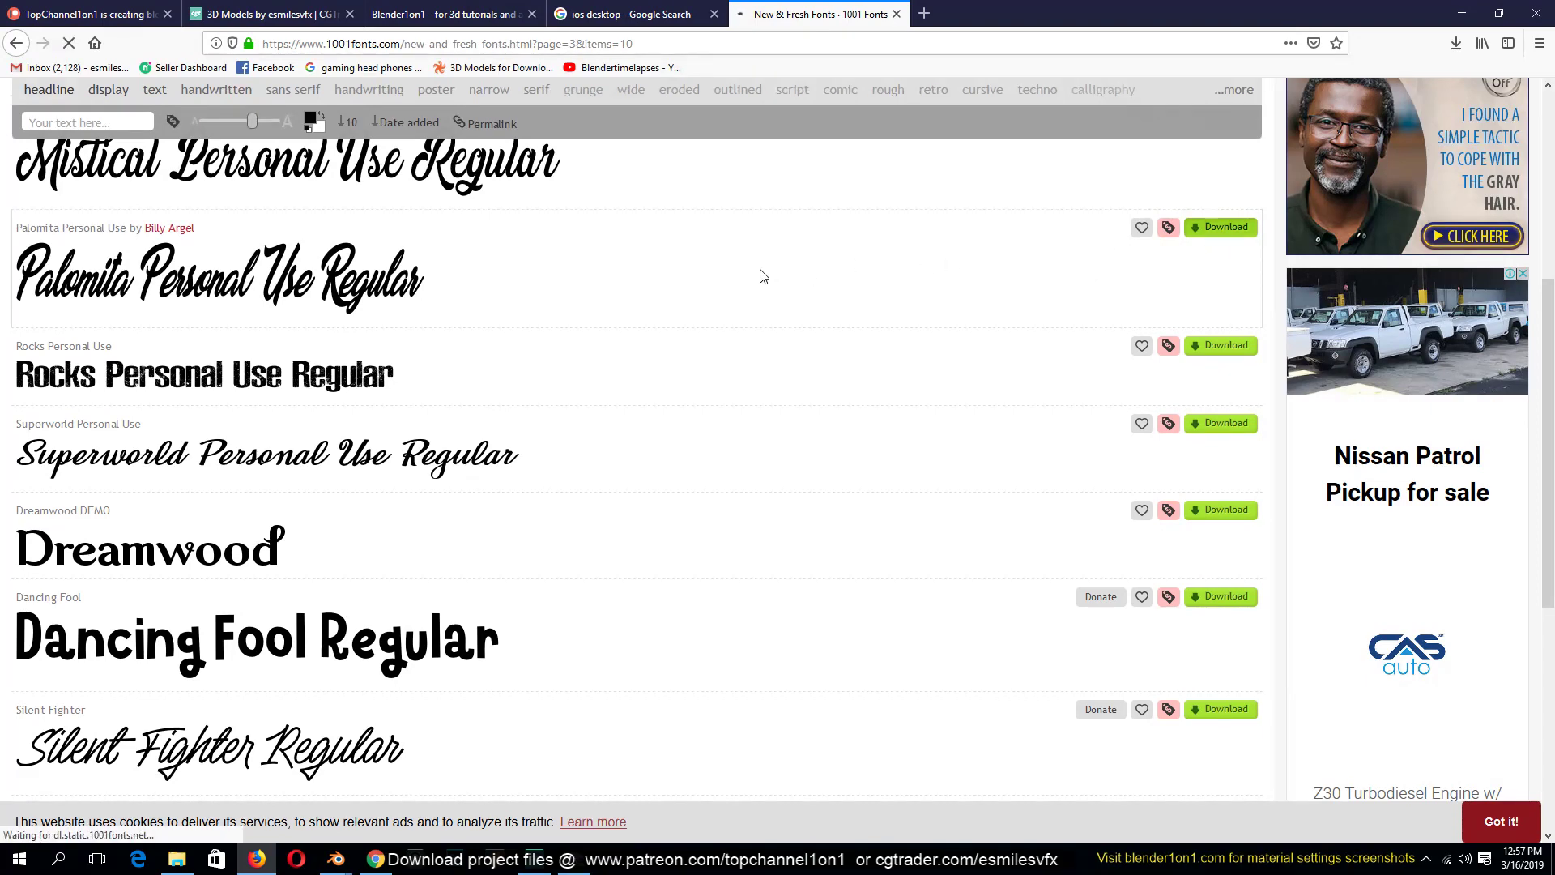
left_click(839, 578)
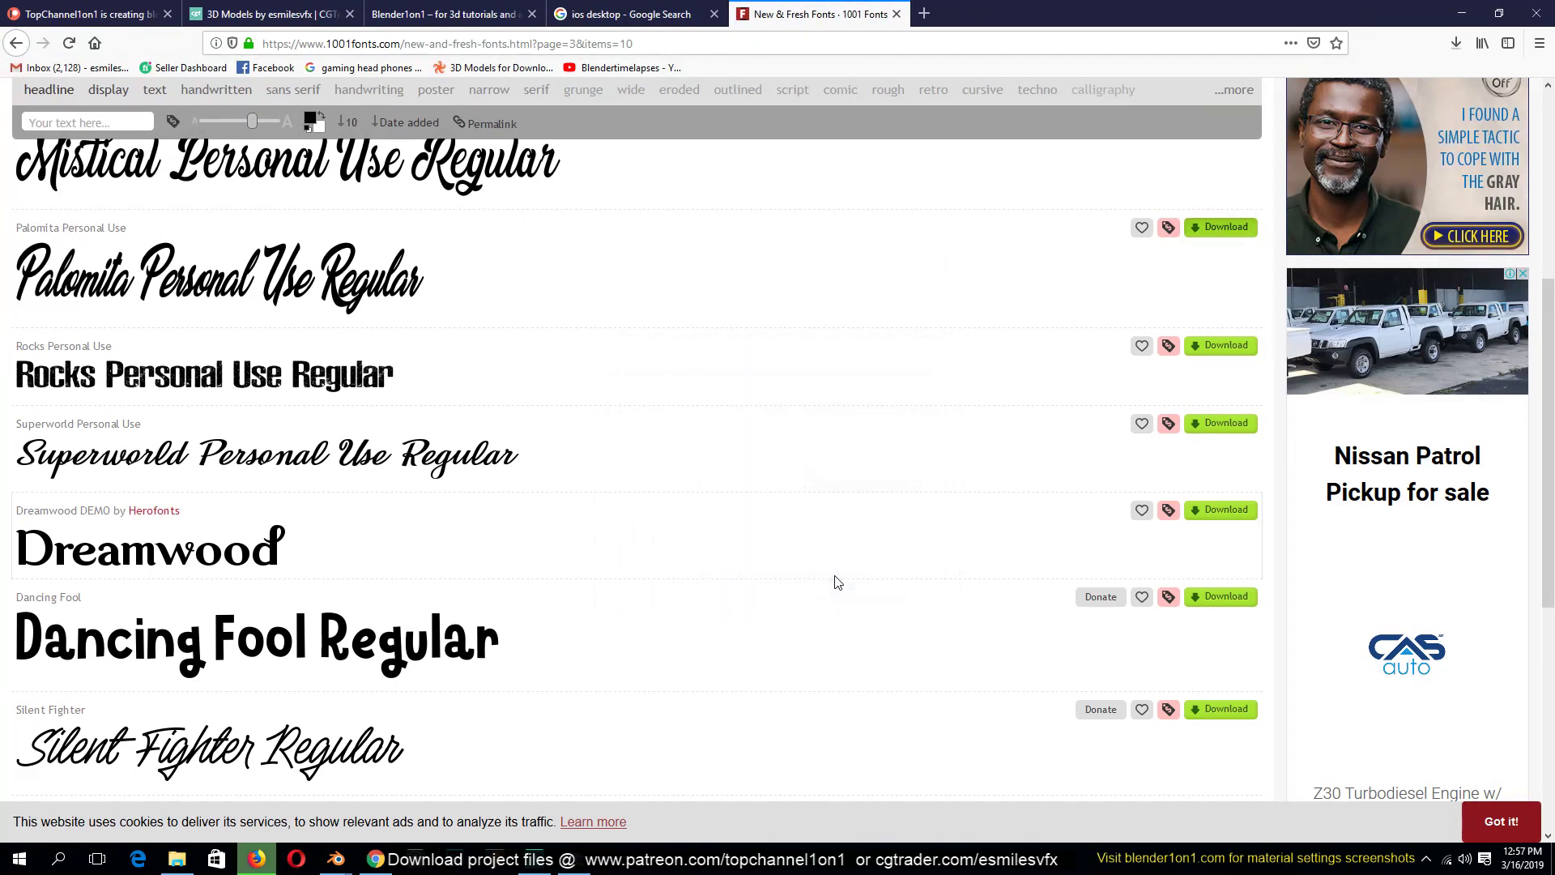
left_click(1455, 43)
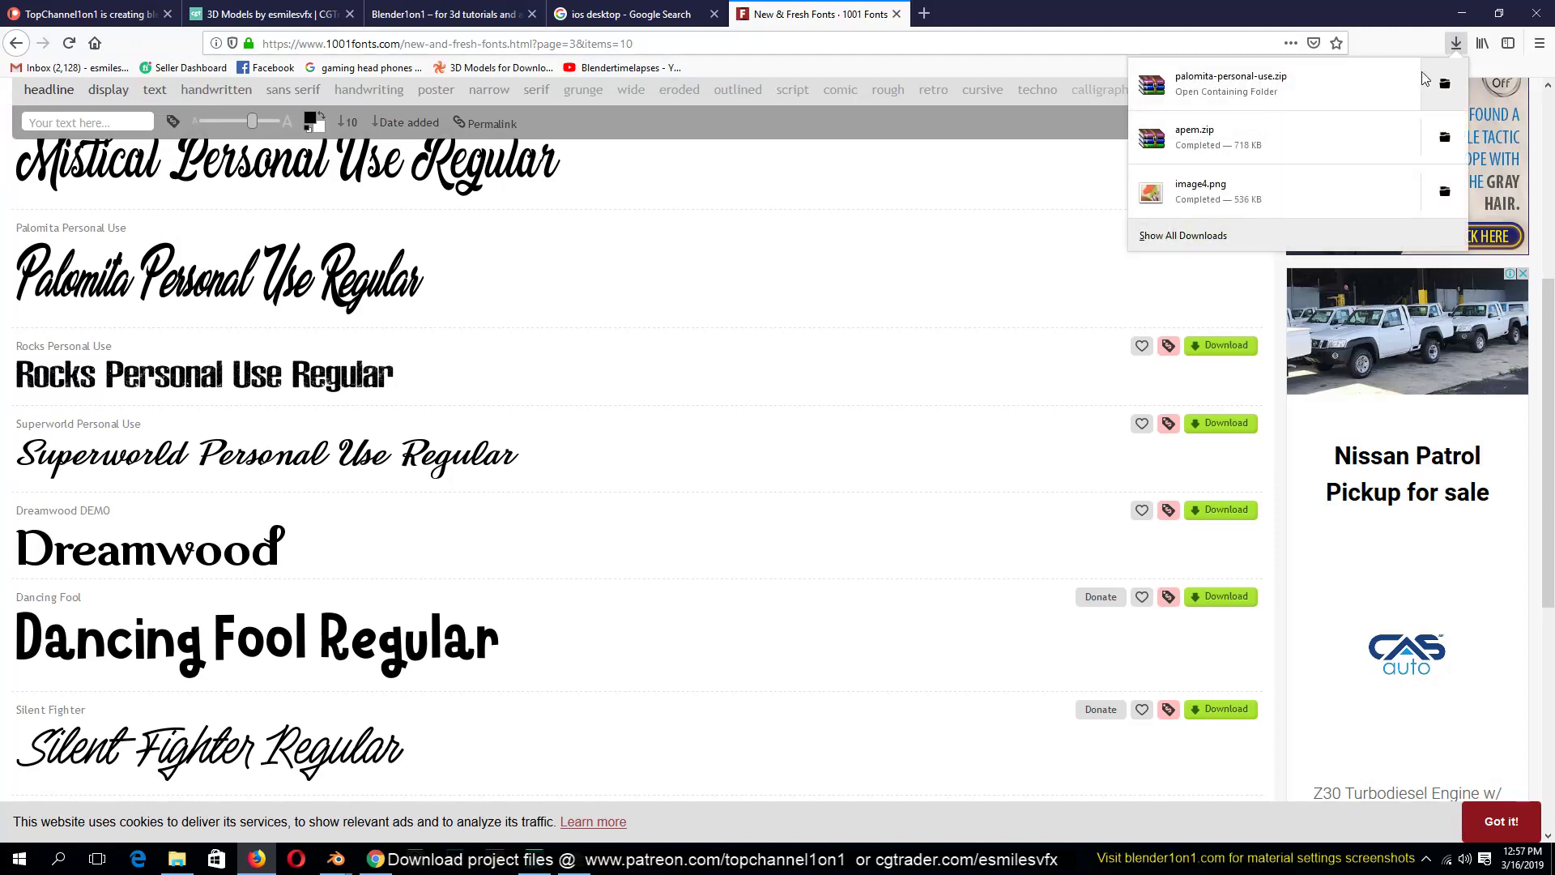
left_click(1215, 81)
Open the Palomita Personal Use font from the archive's folder, install it, and close the preview
double_click(344, 339)
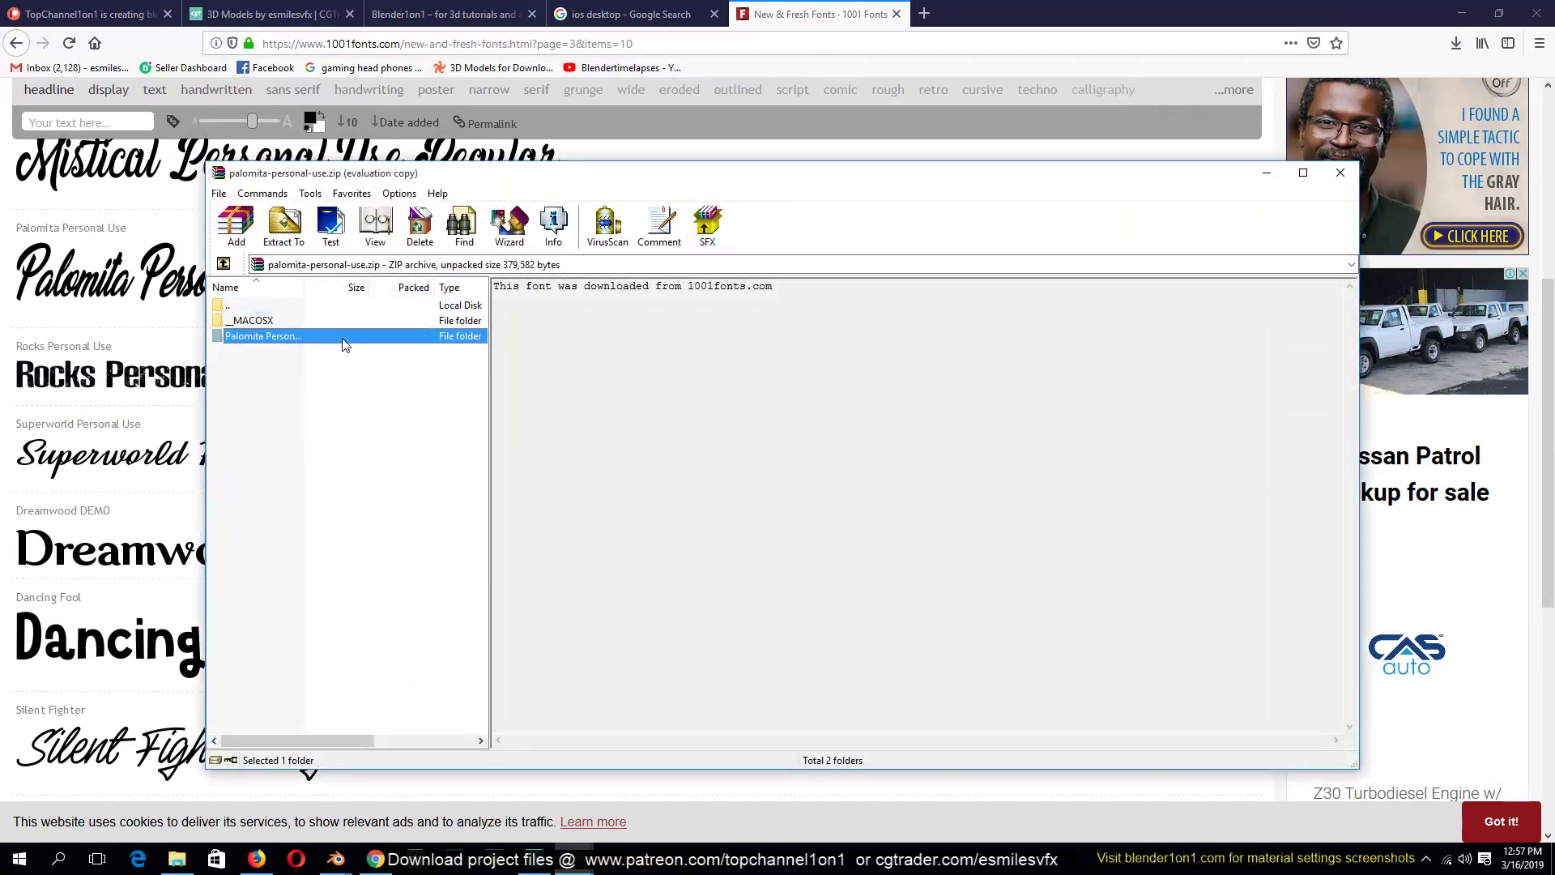
double_click(263, 351)
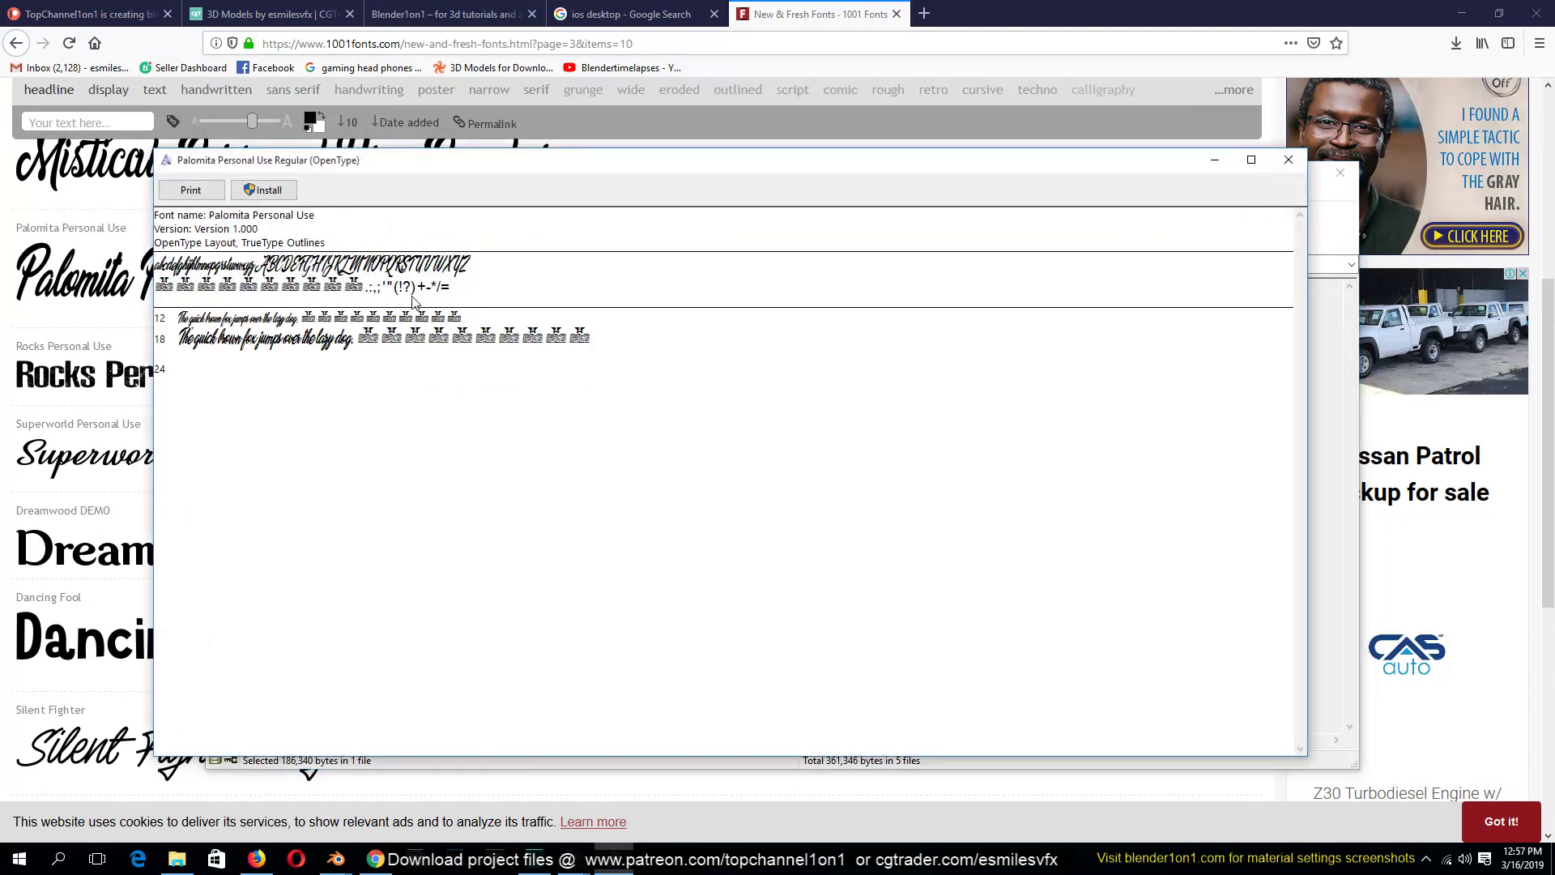
left_click(267, 191)
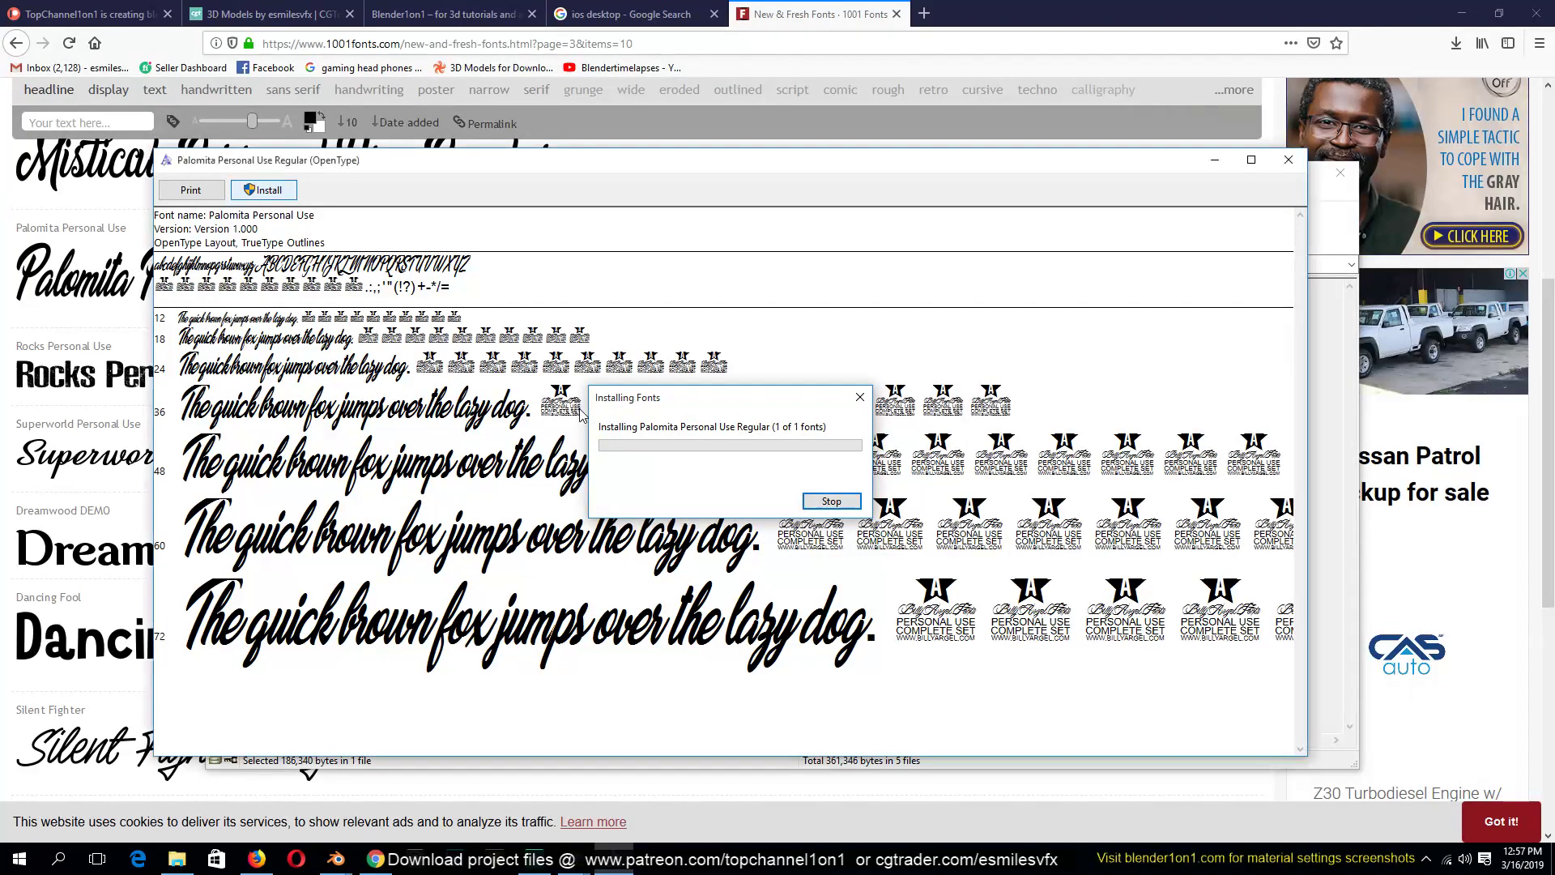
left_click(1289, 163)
left_click(813, 27)
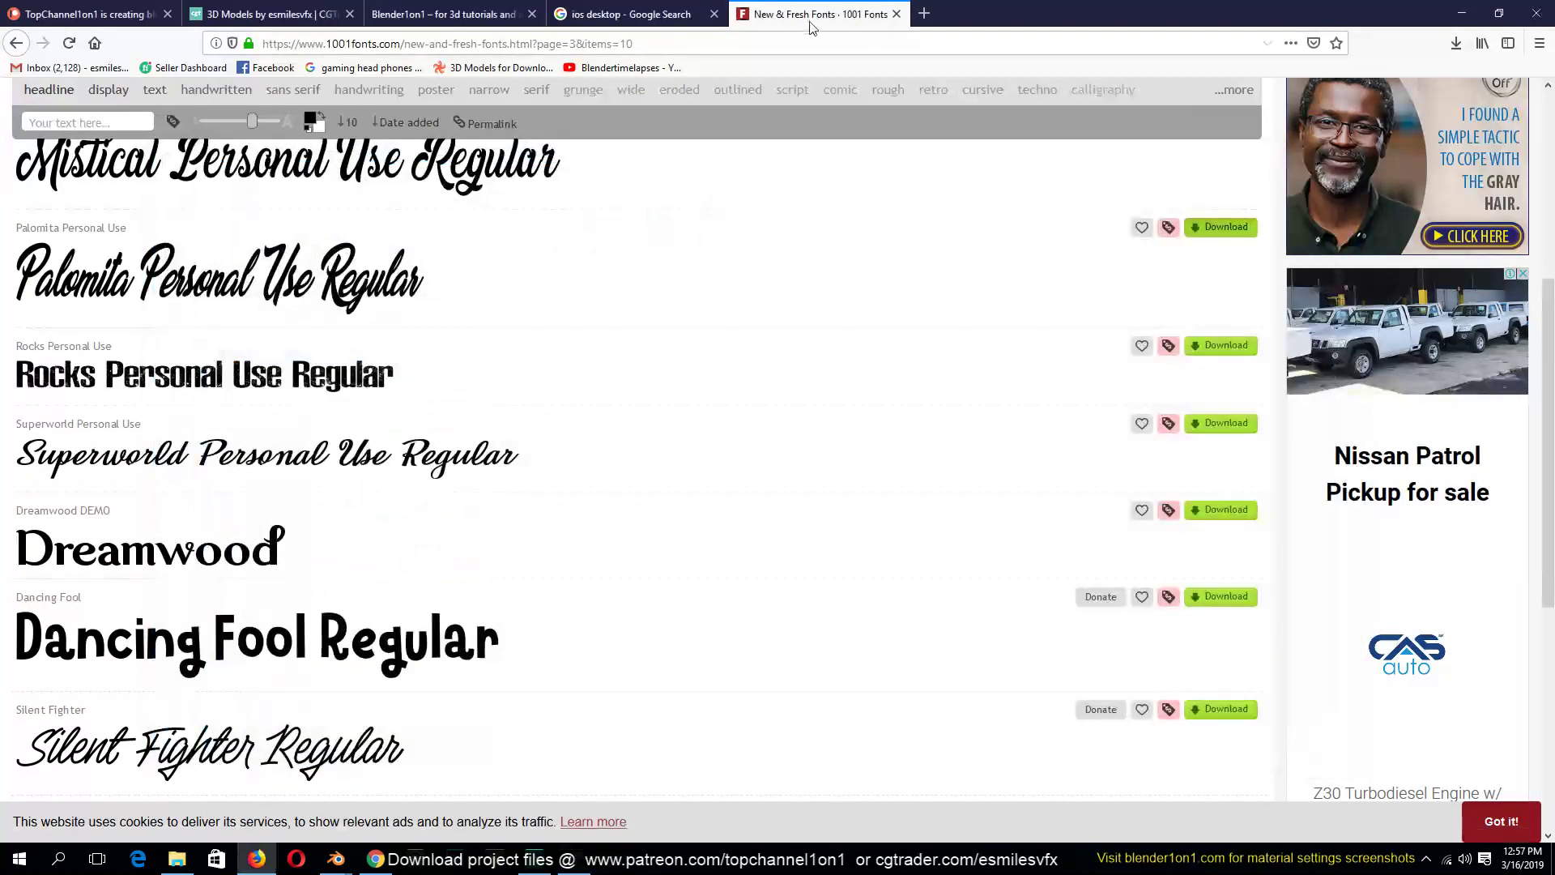
Switch to Blender and open the file browser for choosing the HELLO text's Regular font
left_click(1462, 14)
left_click(698, 118)
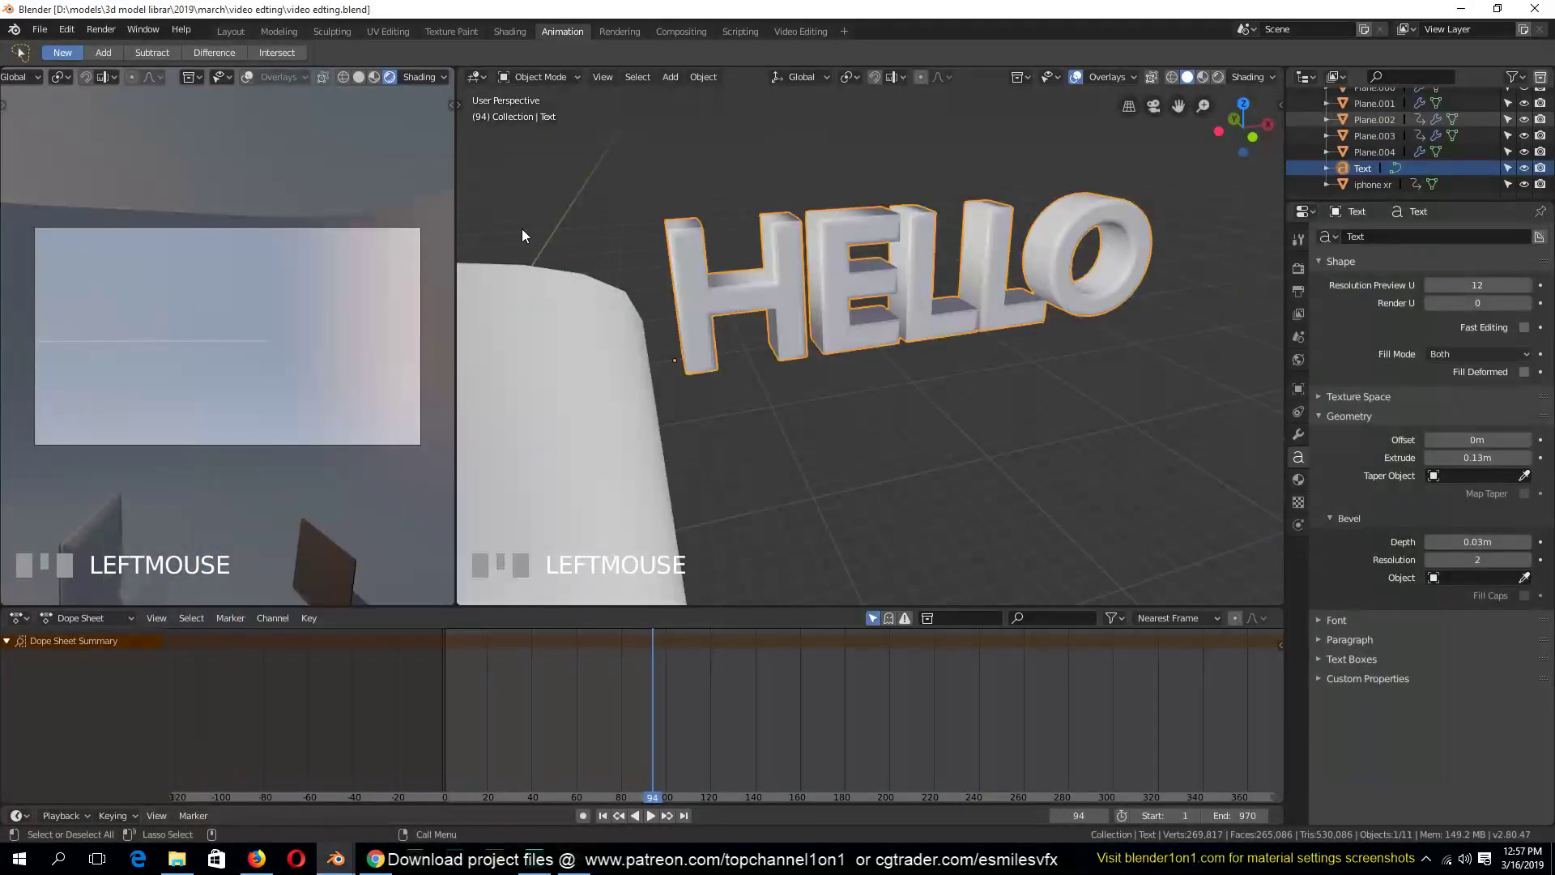
middle_click_drag(808, 269, 755, 253, "shift")
middle_click_drag(846, 313, 821, 288)
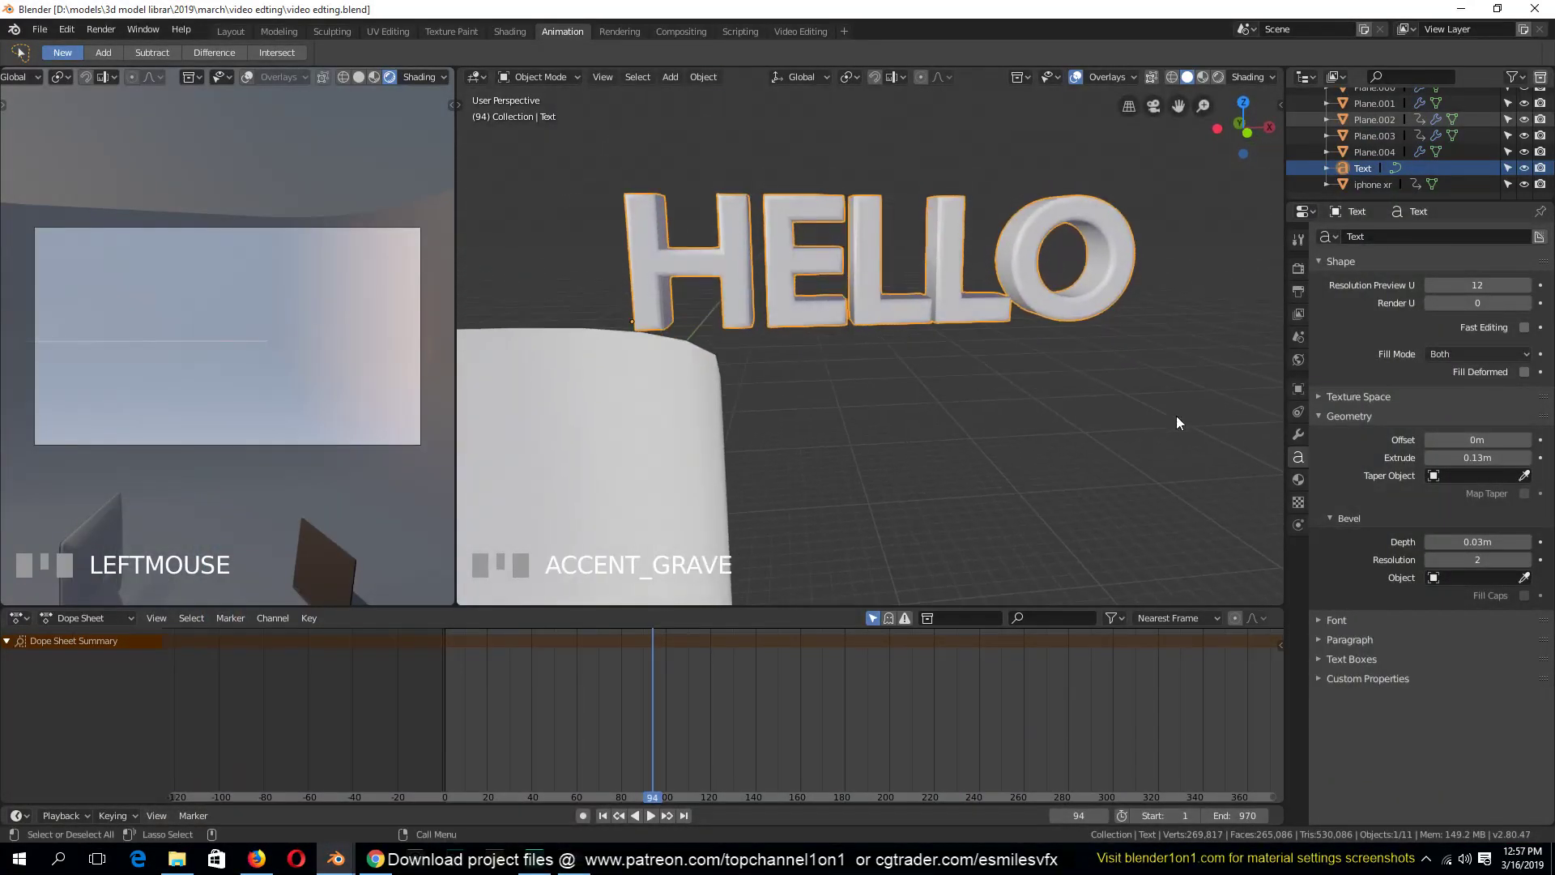
left_click(1353, 619)
scroll(1369, 632, "down", 4)
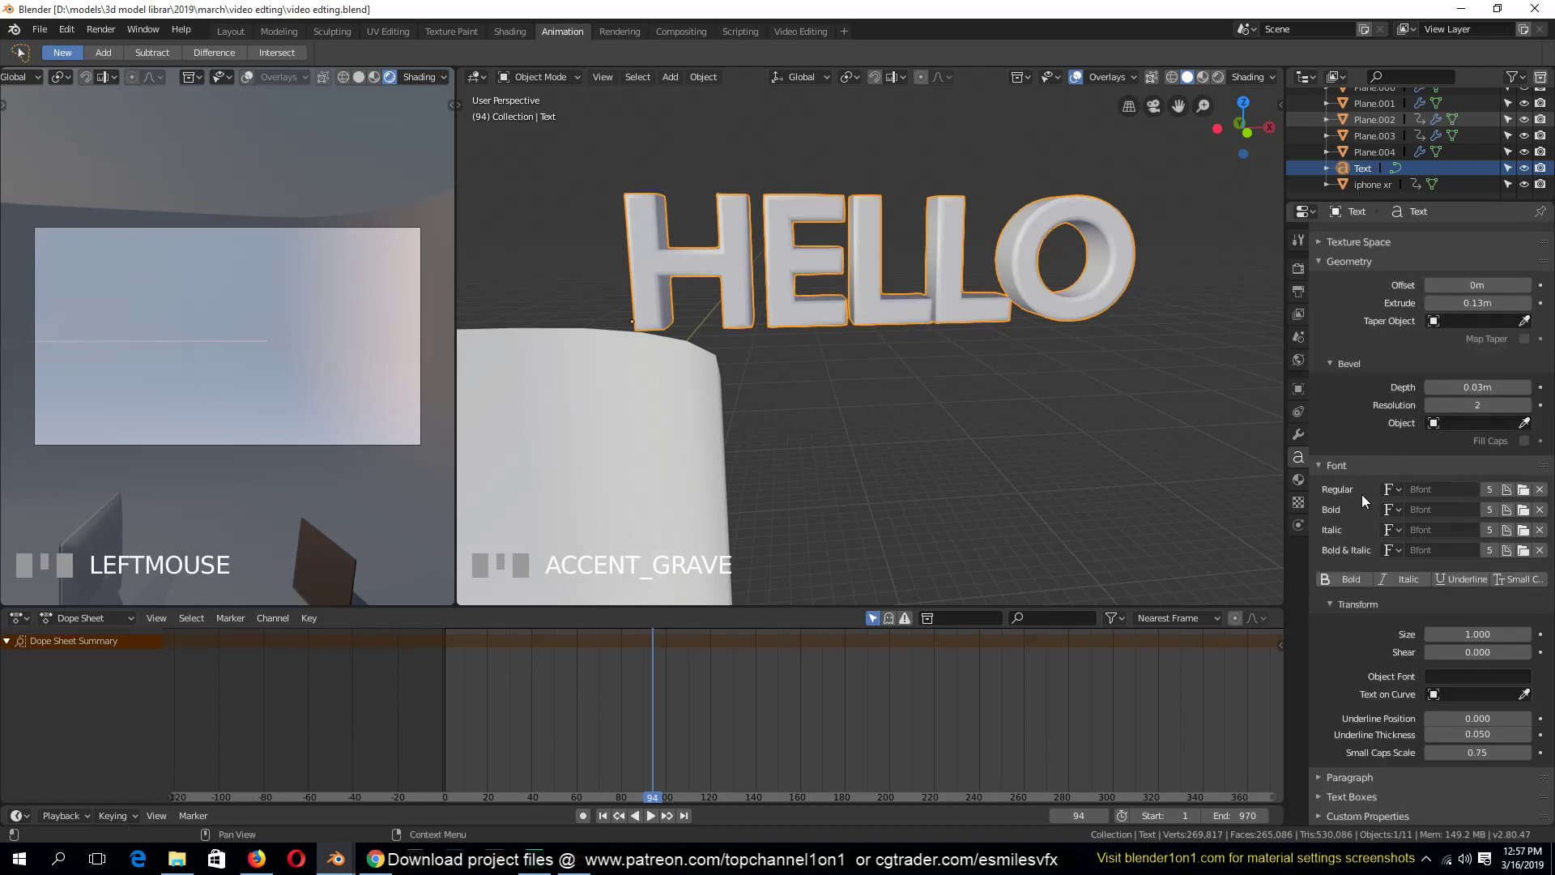
left_click(1521, 490)
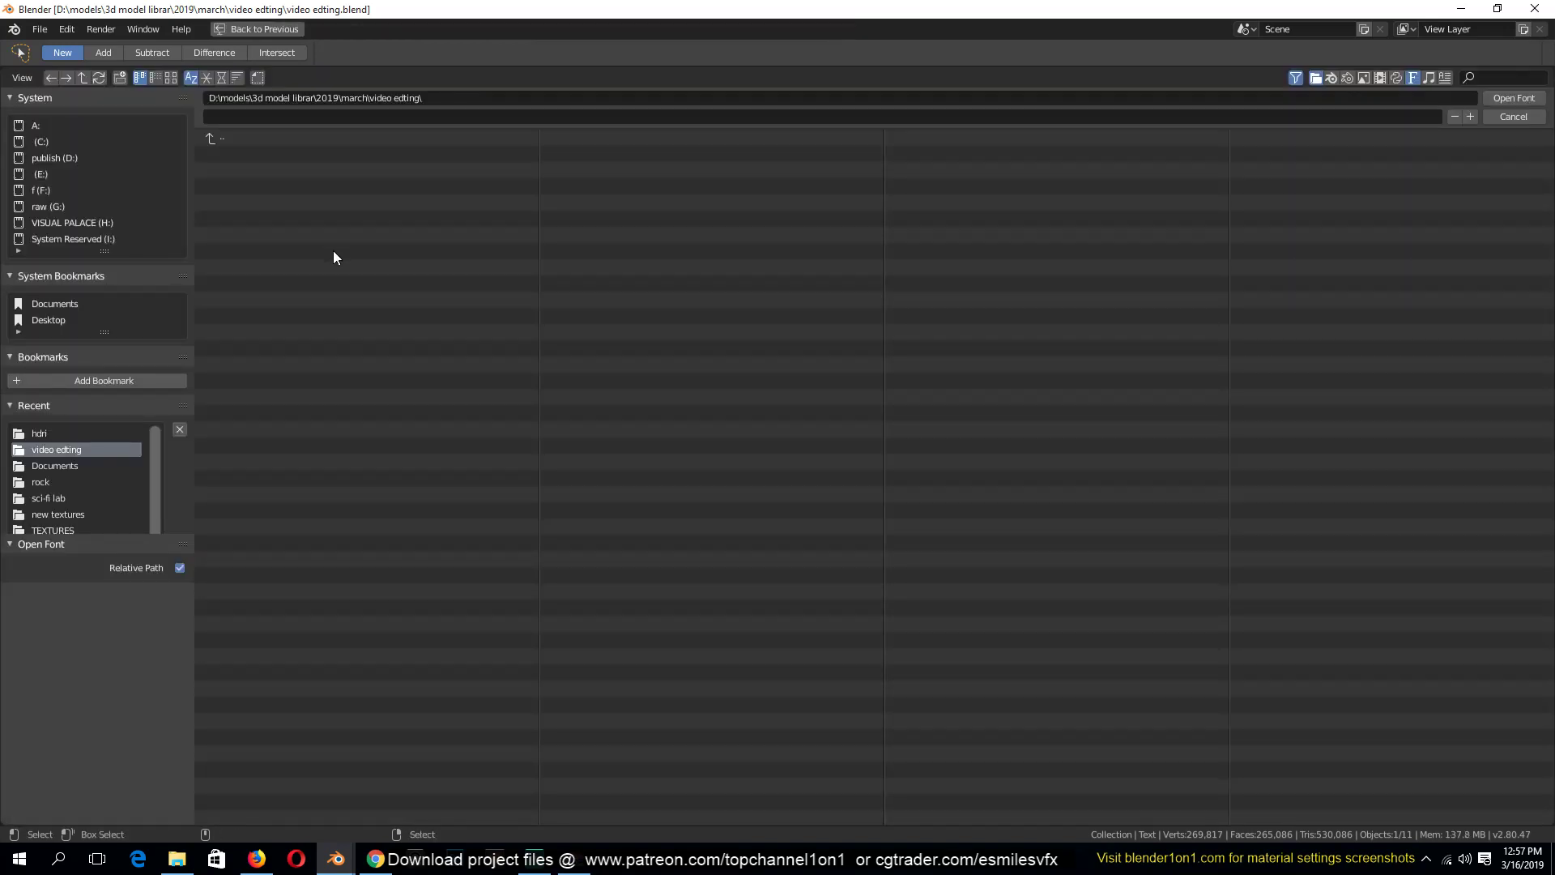
Browse to the C:\Windows\Fonts folder to list the installed fonts
scroll(70, 486, "down", 3)
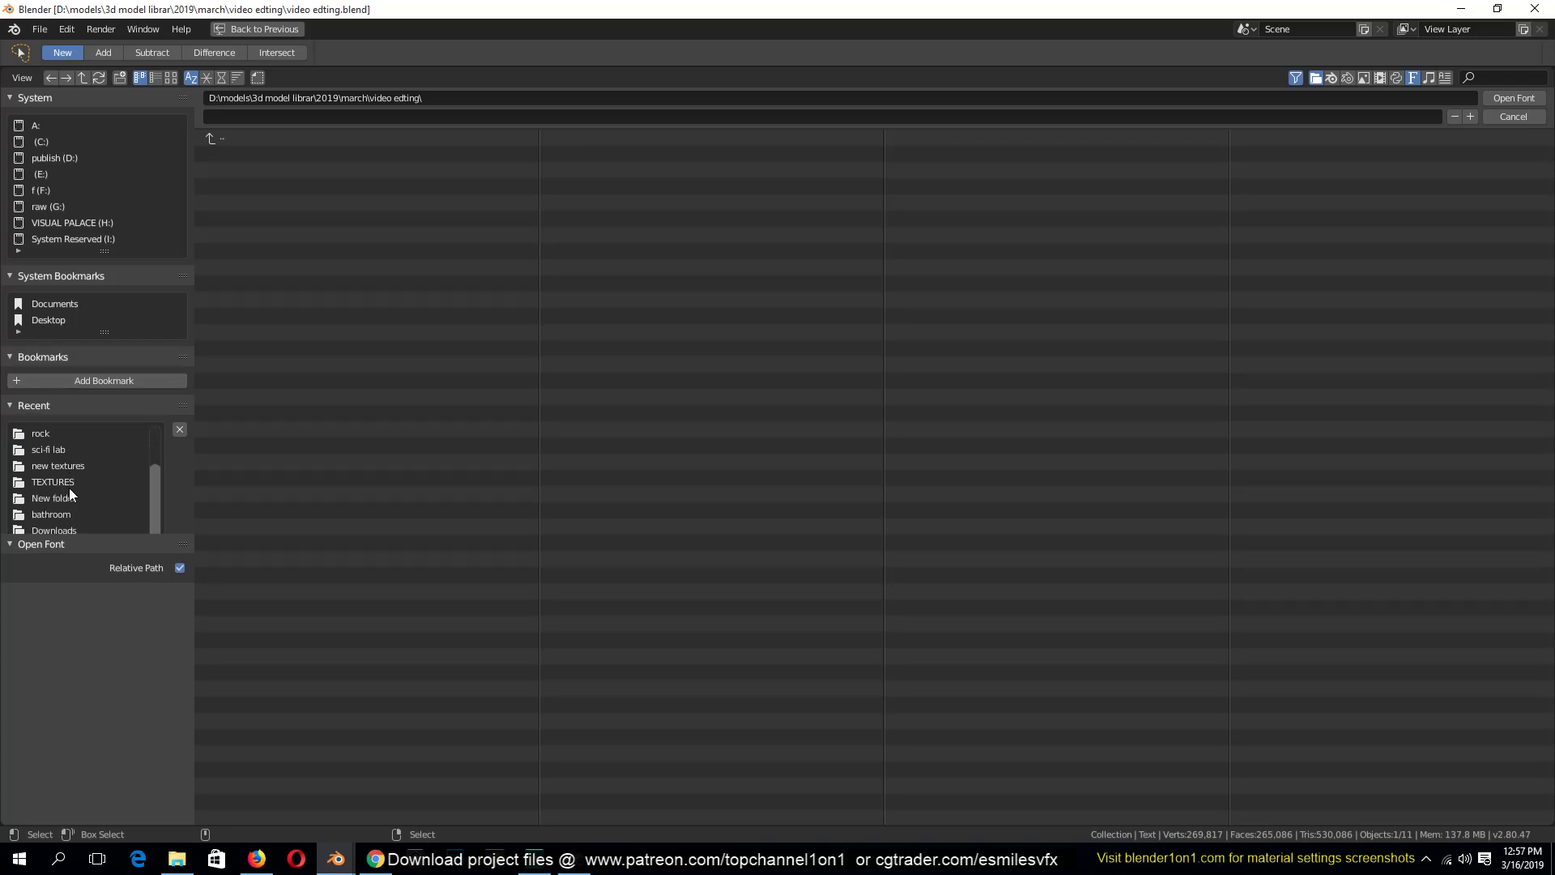
left_click(42, 141)
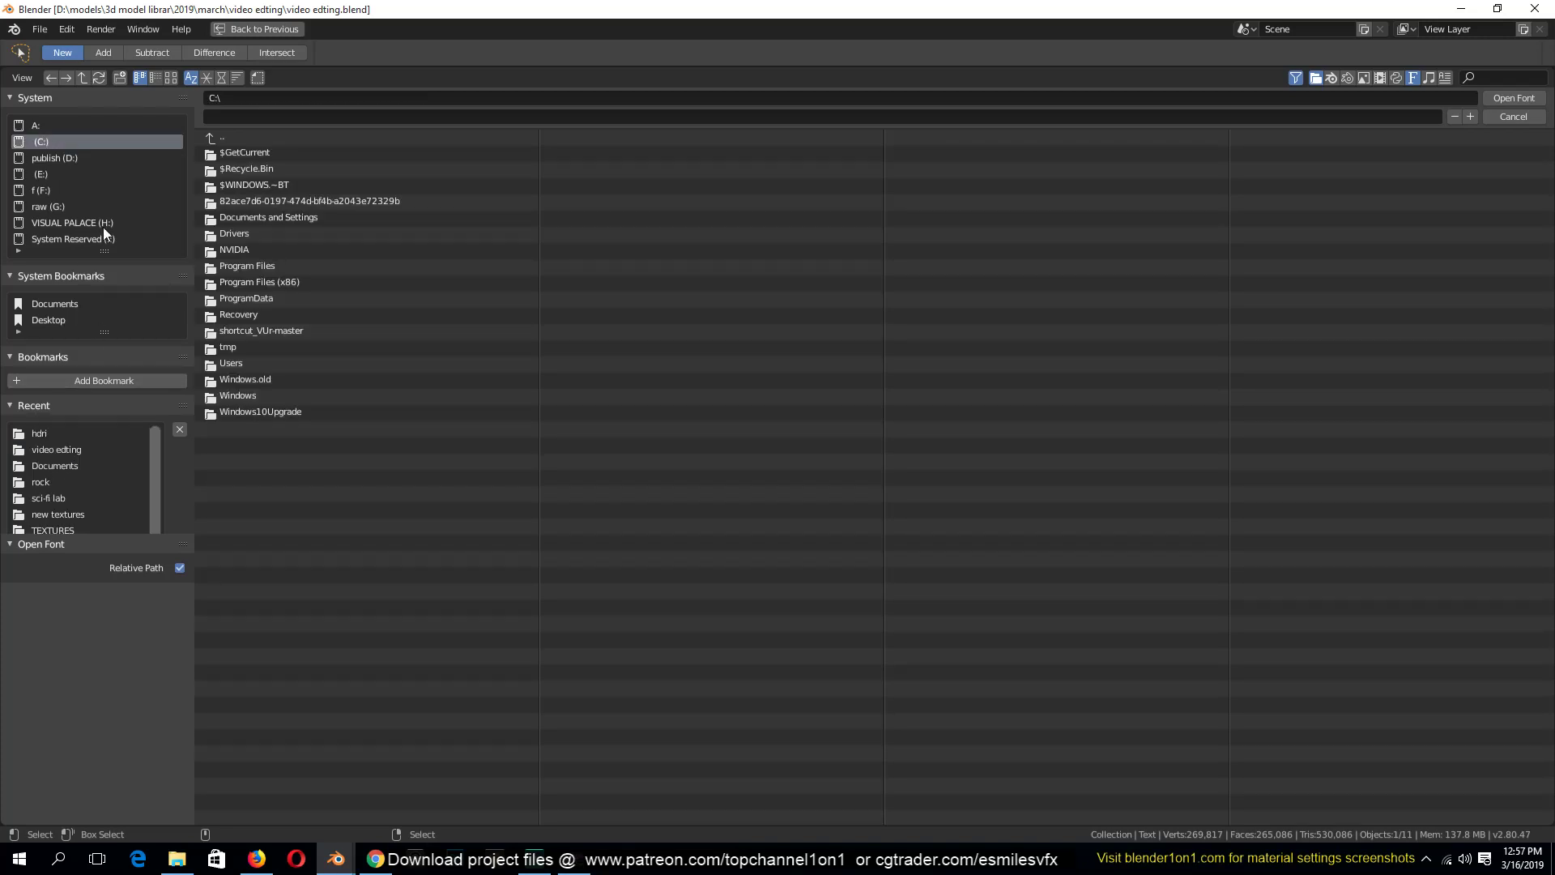
left_click(255, 401)
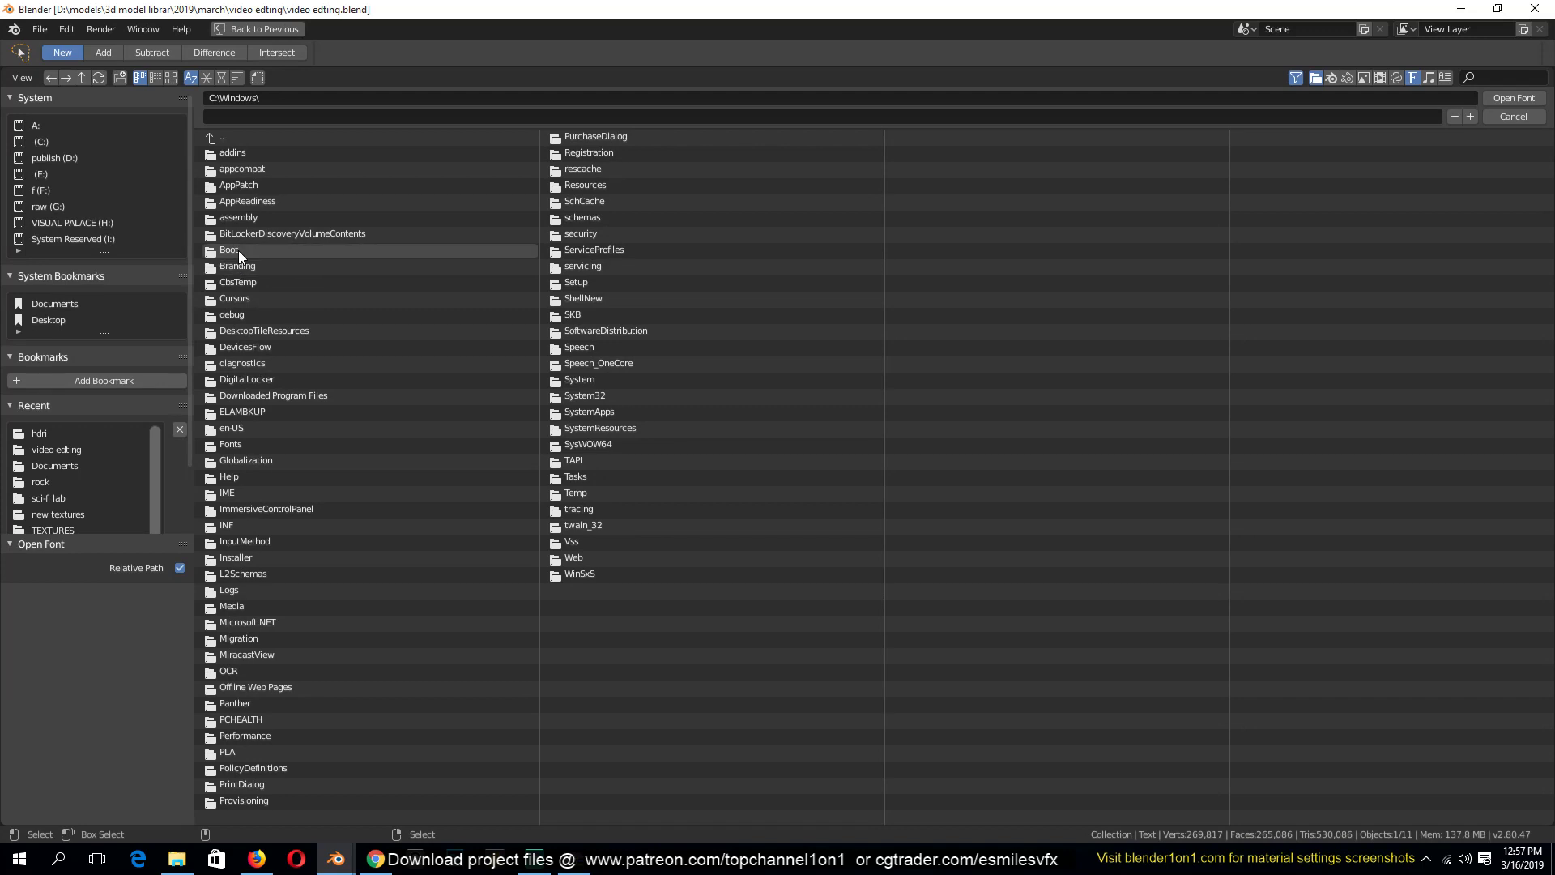
left_click(235, 444)
Check the file name of the last downloaded font in Firefox's downloads and return to Blender's font file browser
left_click(193, 860)
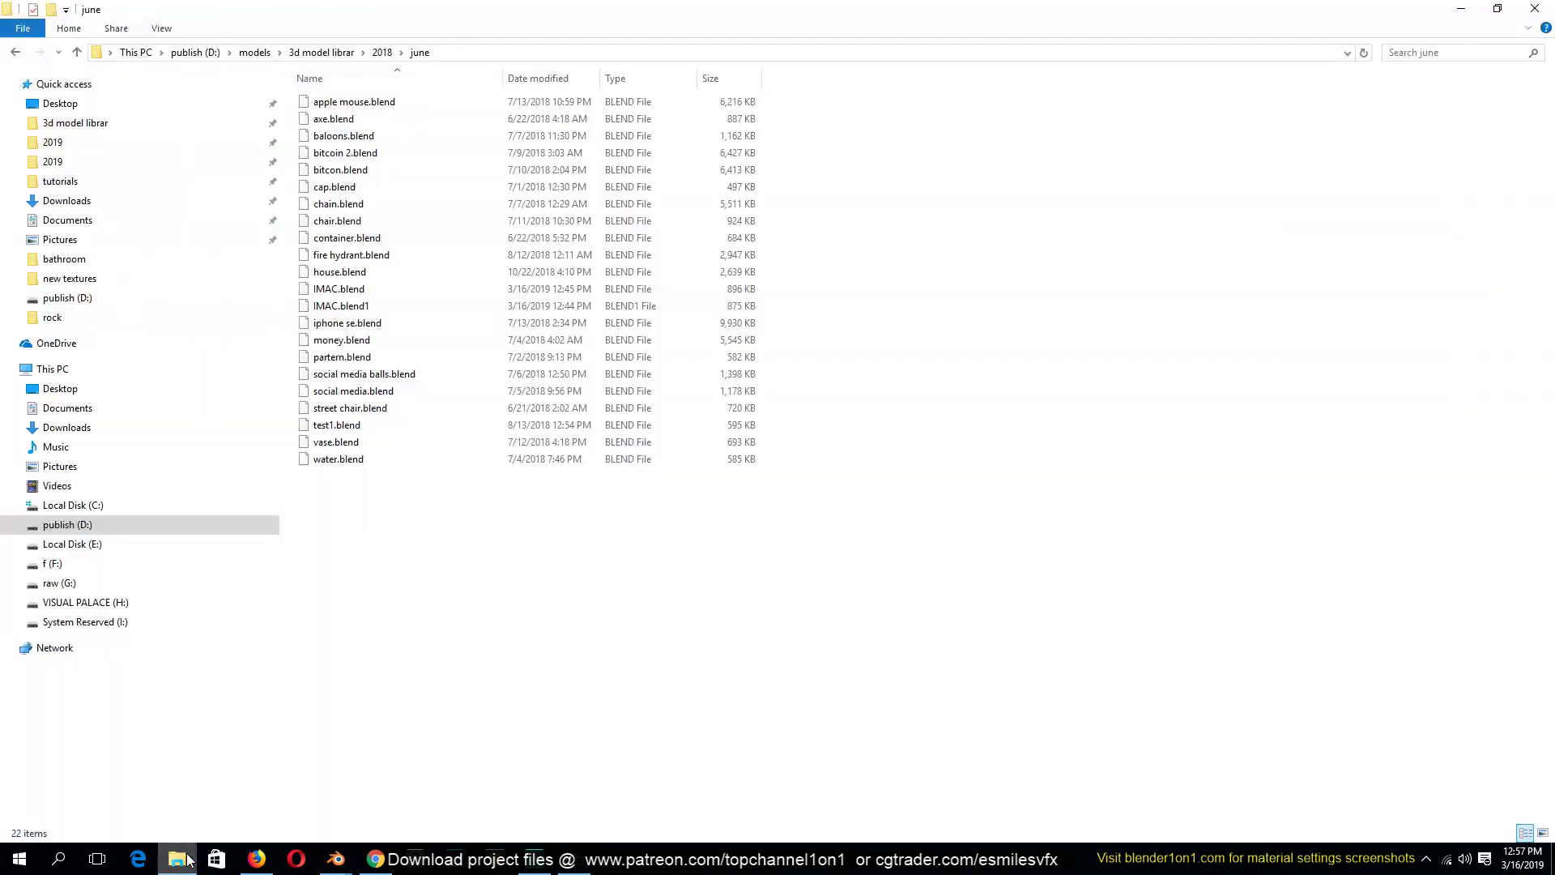
left_click(188, 860)
left_click(188, 860)
left_click(188, 859)
left_click(256, 860)
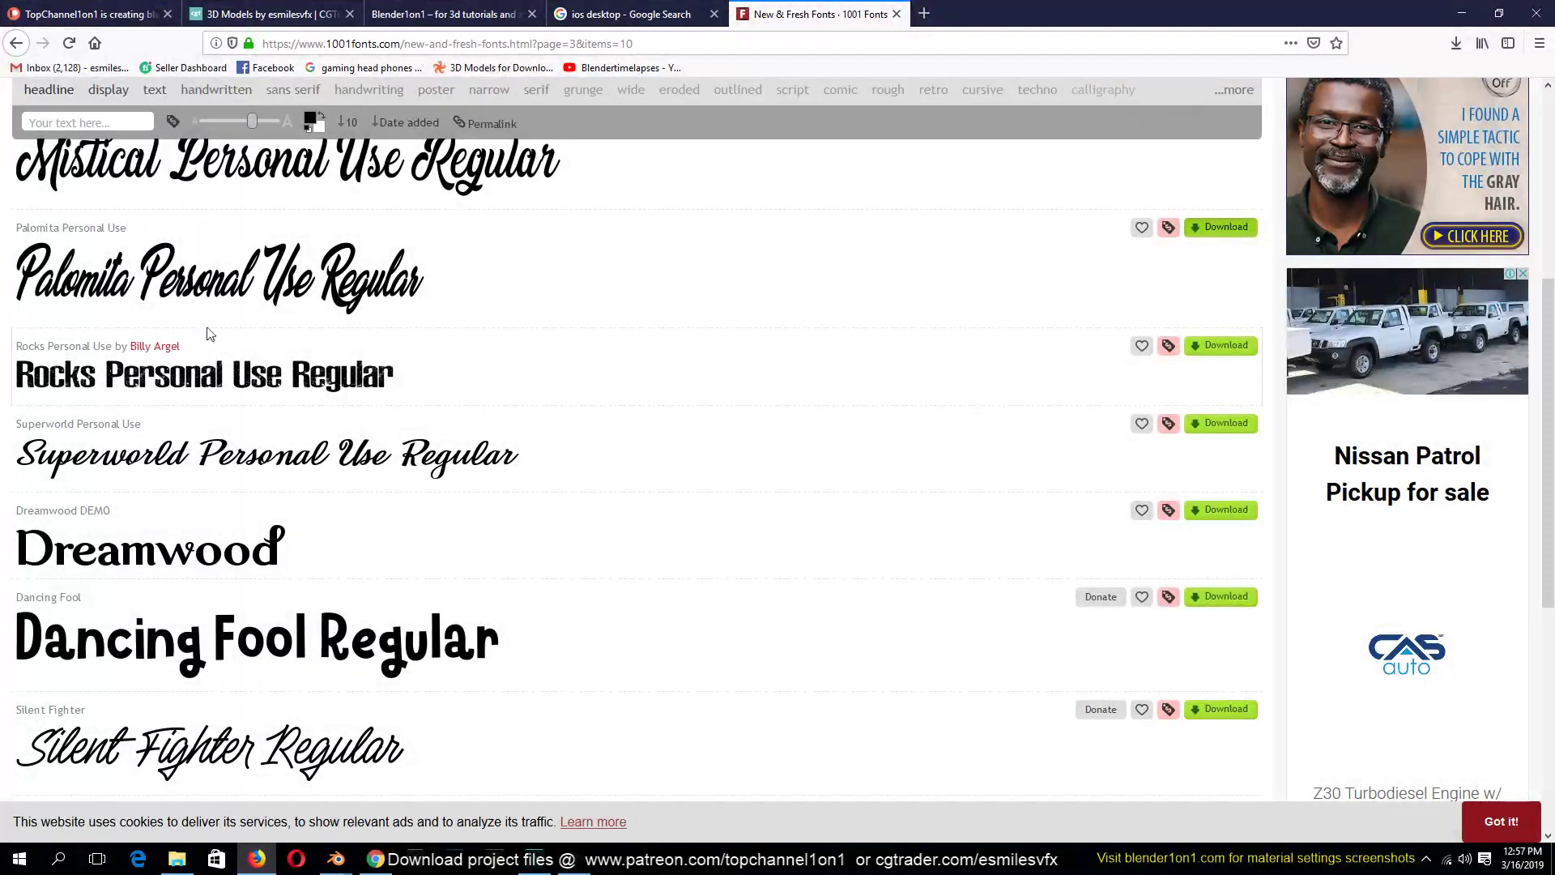
left_click(1455, 43)
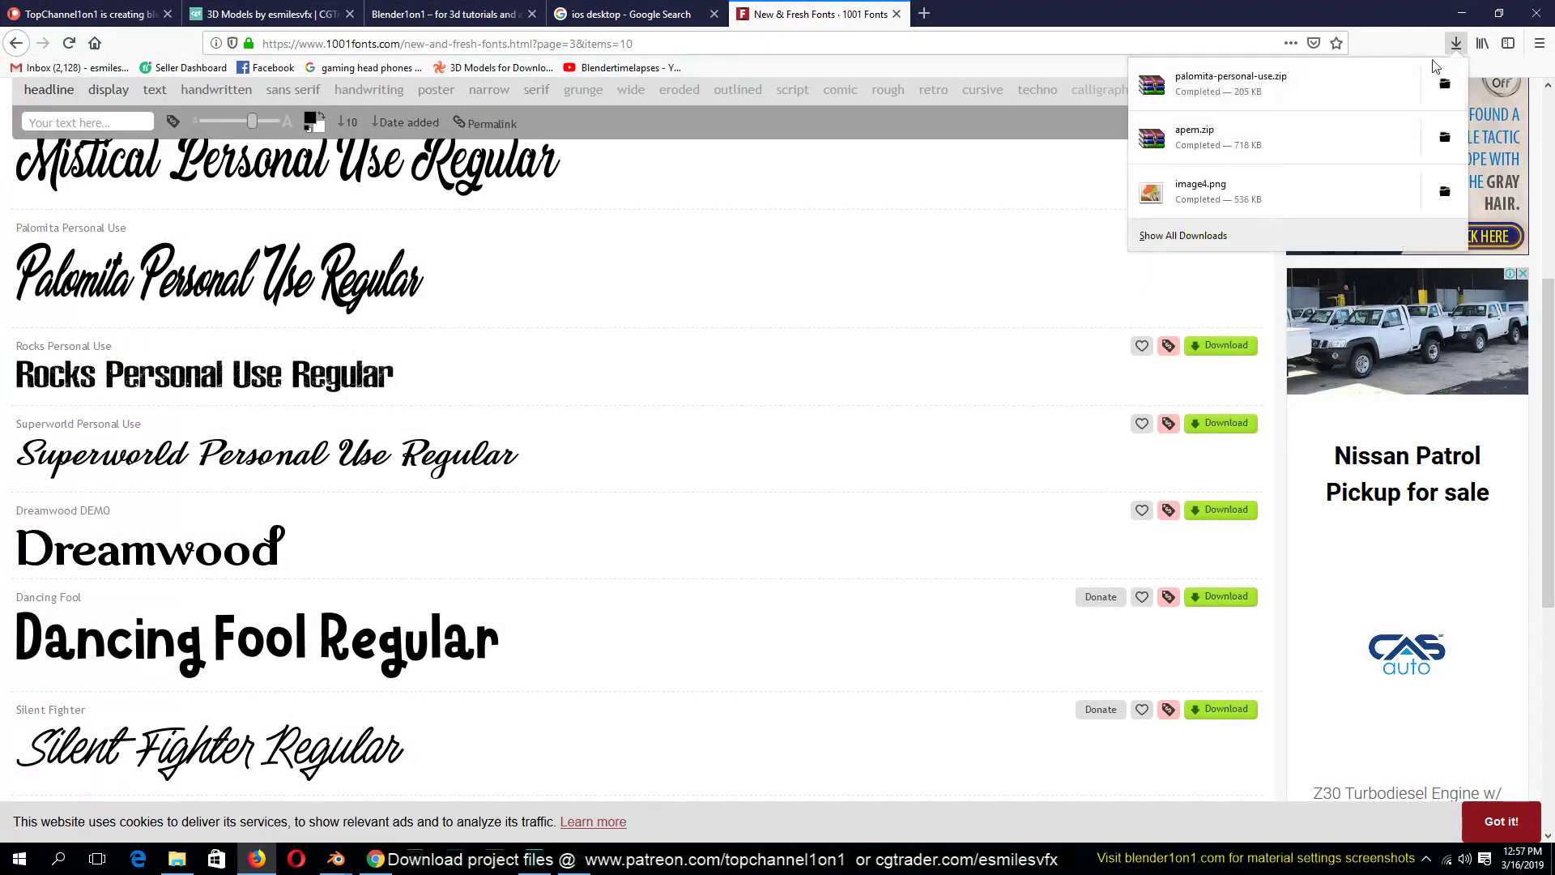
left_click(1458, 15)
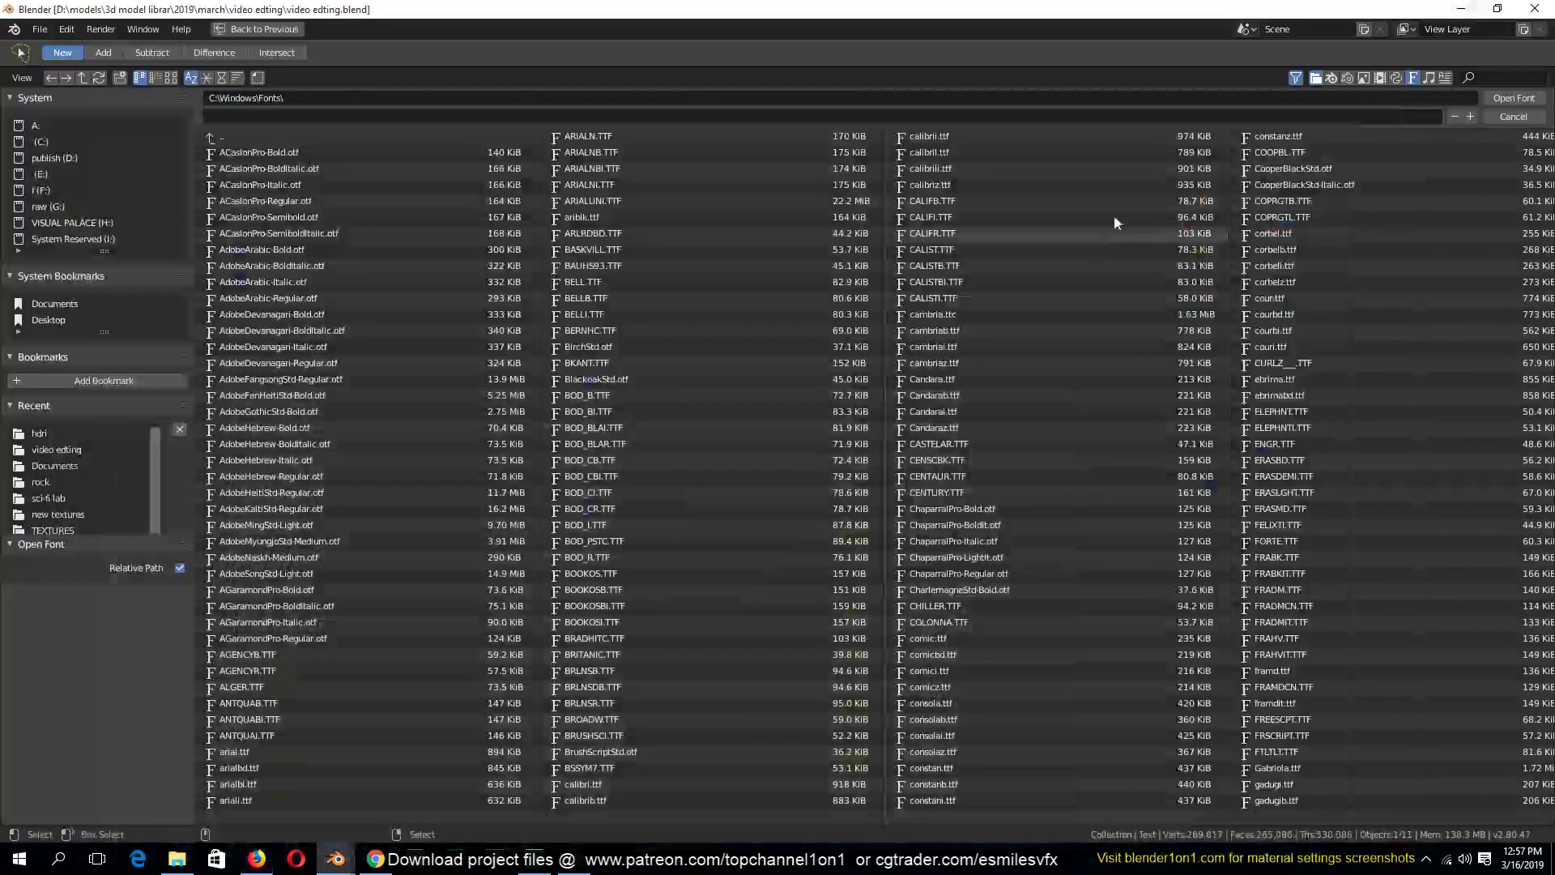
Filter the font files by "pa" and load Palomita Personal Use.ttf as the text's Regular font
left_click(1480, 77)
type("pa")
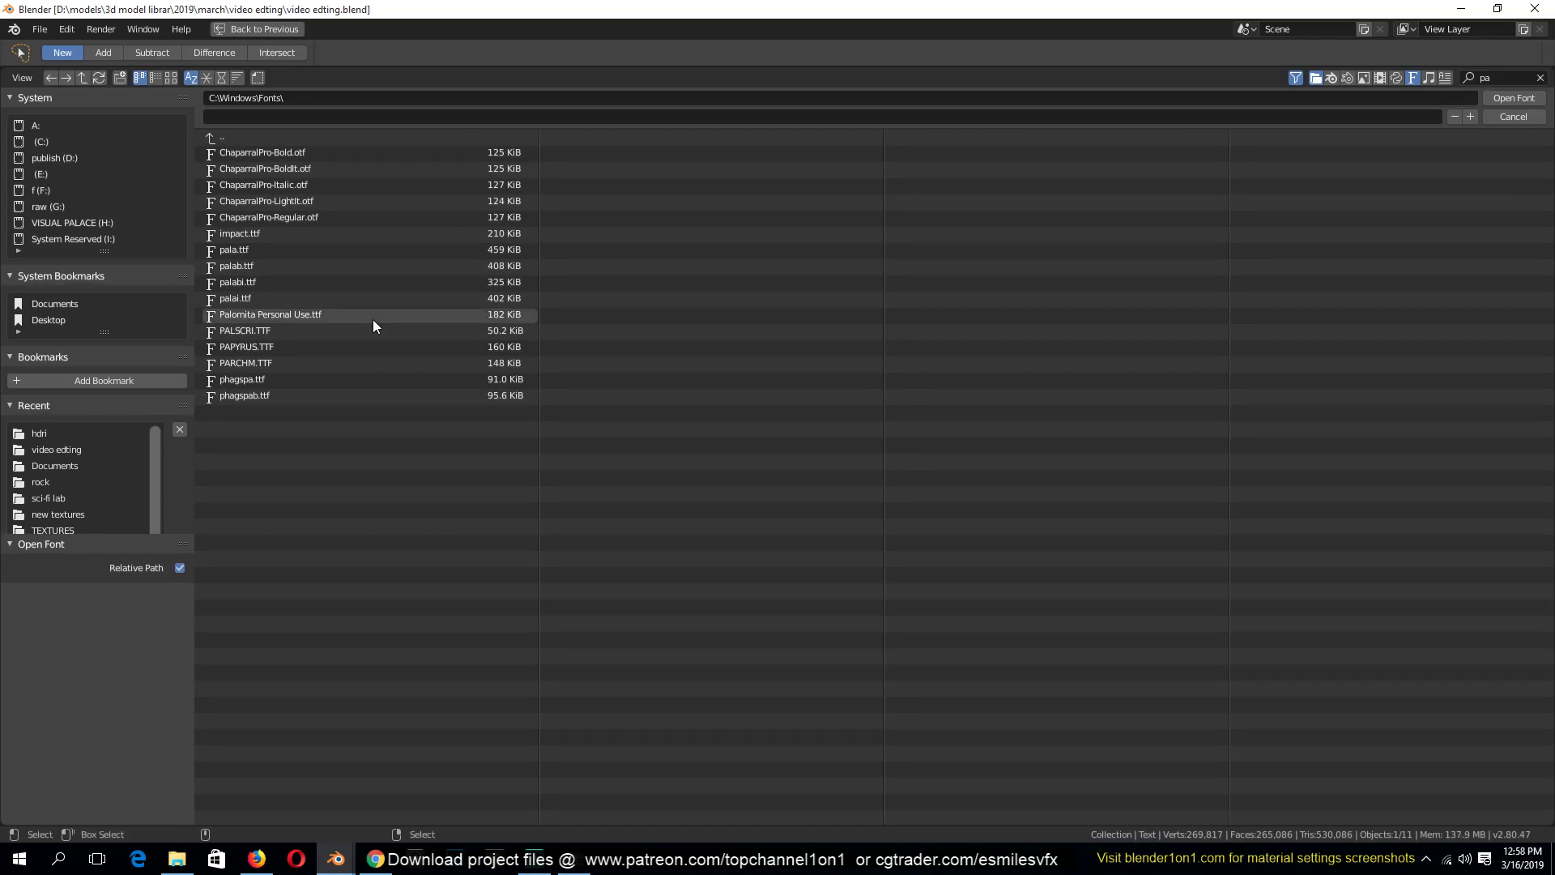
double_click(342, 313)
Try bevel depths of 0 m and 0.01 m on the HELLO text
scroll(551, 334, "up", 5)
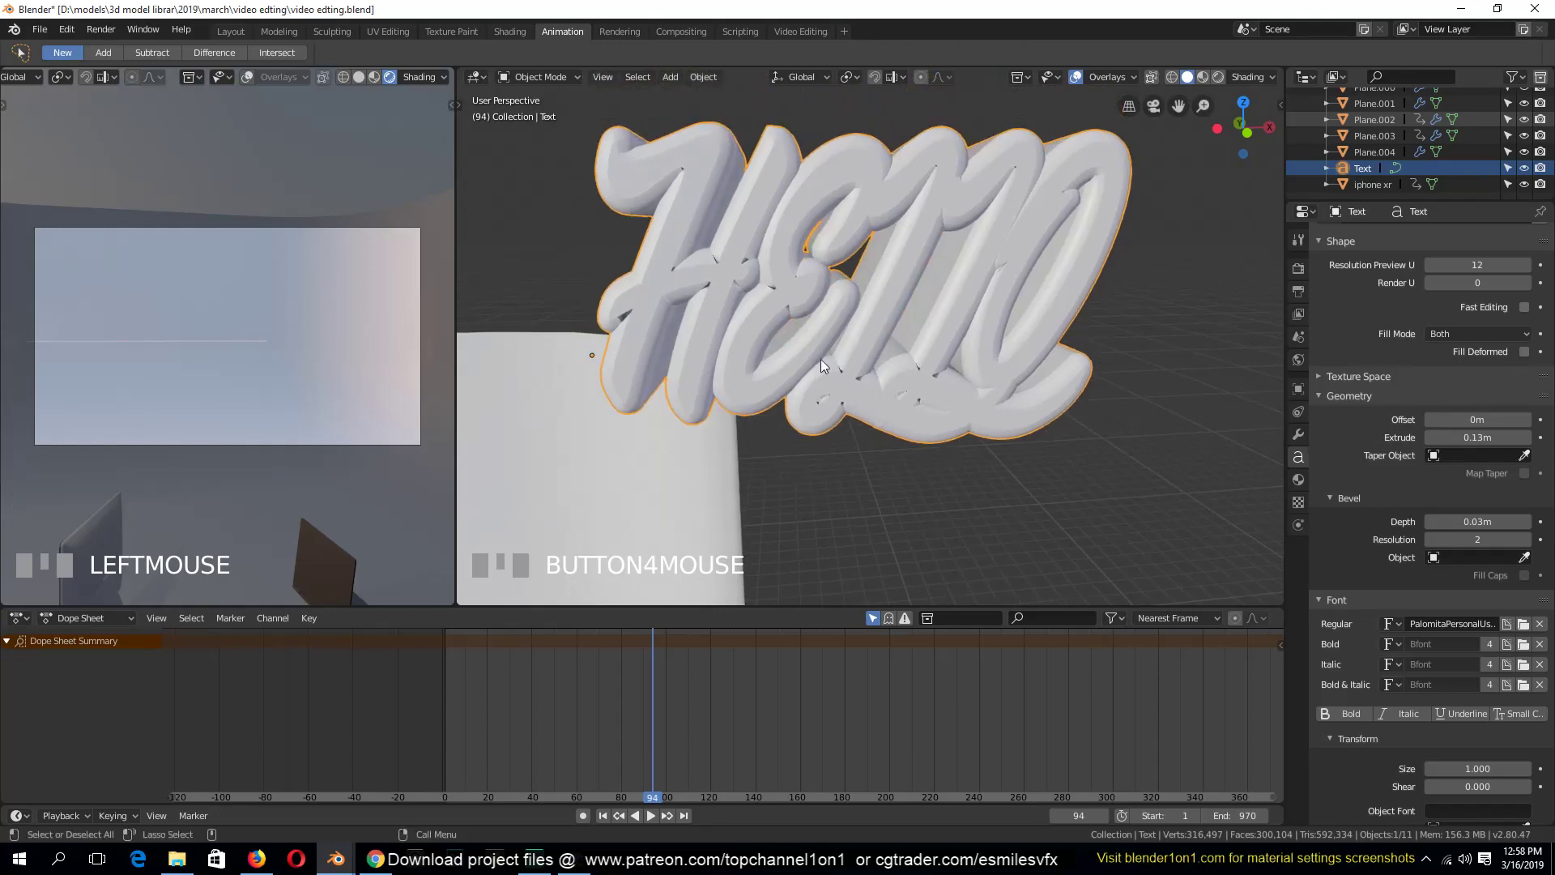
middle_click_drag(773, 280, 737, 212)
scroll(738, 213, "up", 4)
scroll(740, 236, "down", 2)
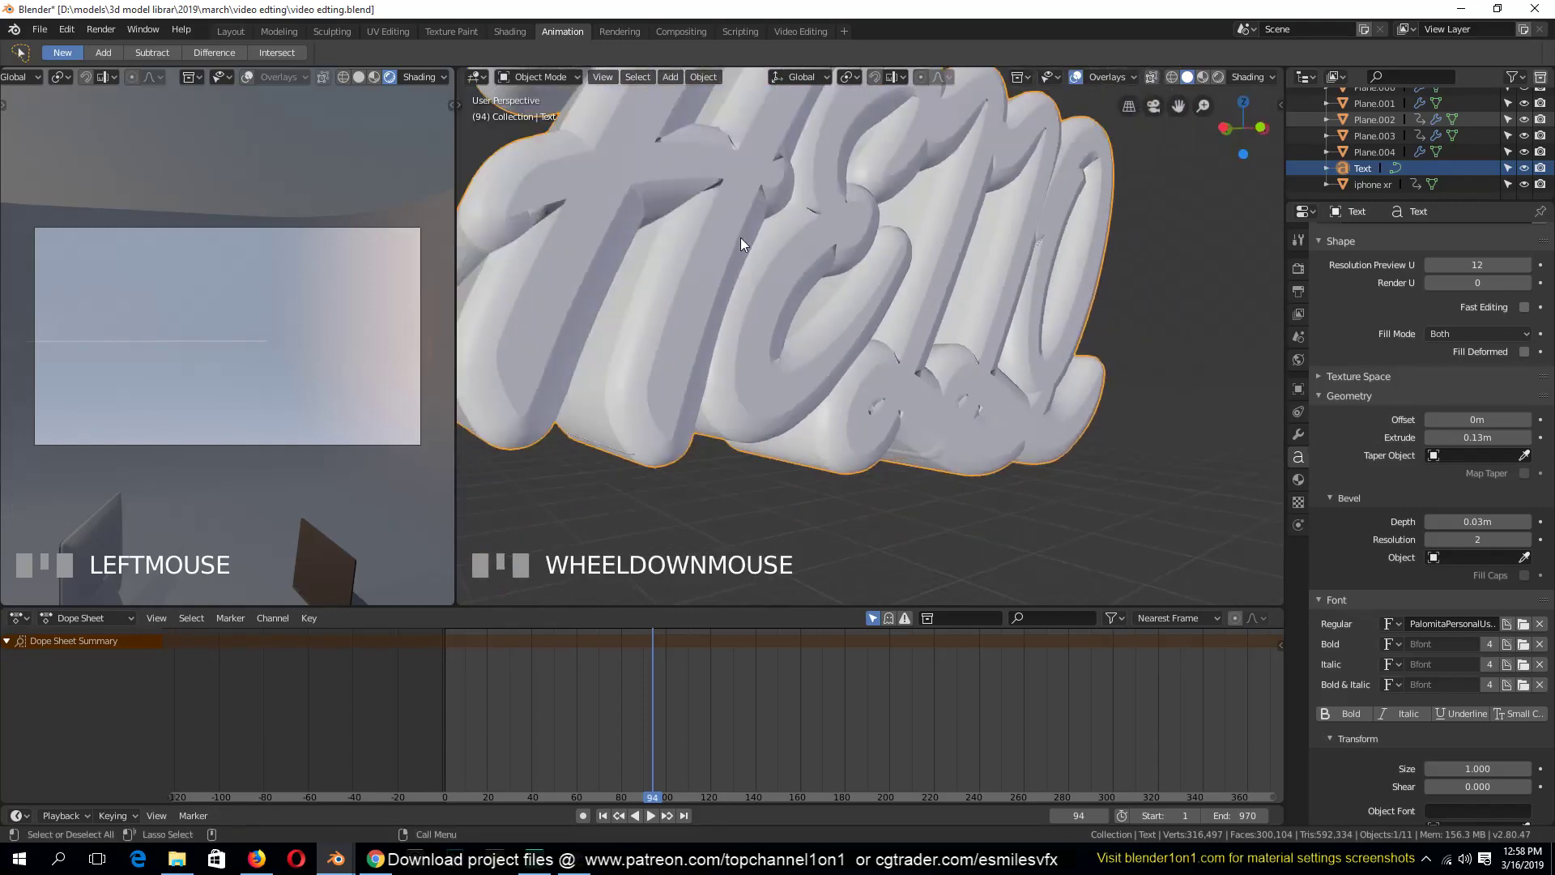
scroll(1477, 541, "down", 4)
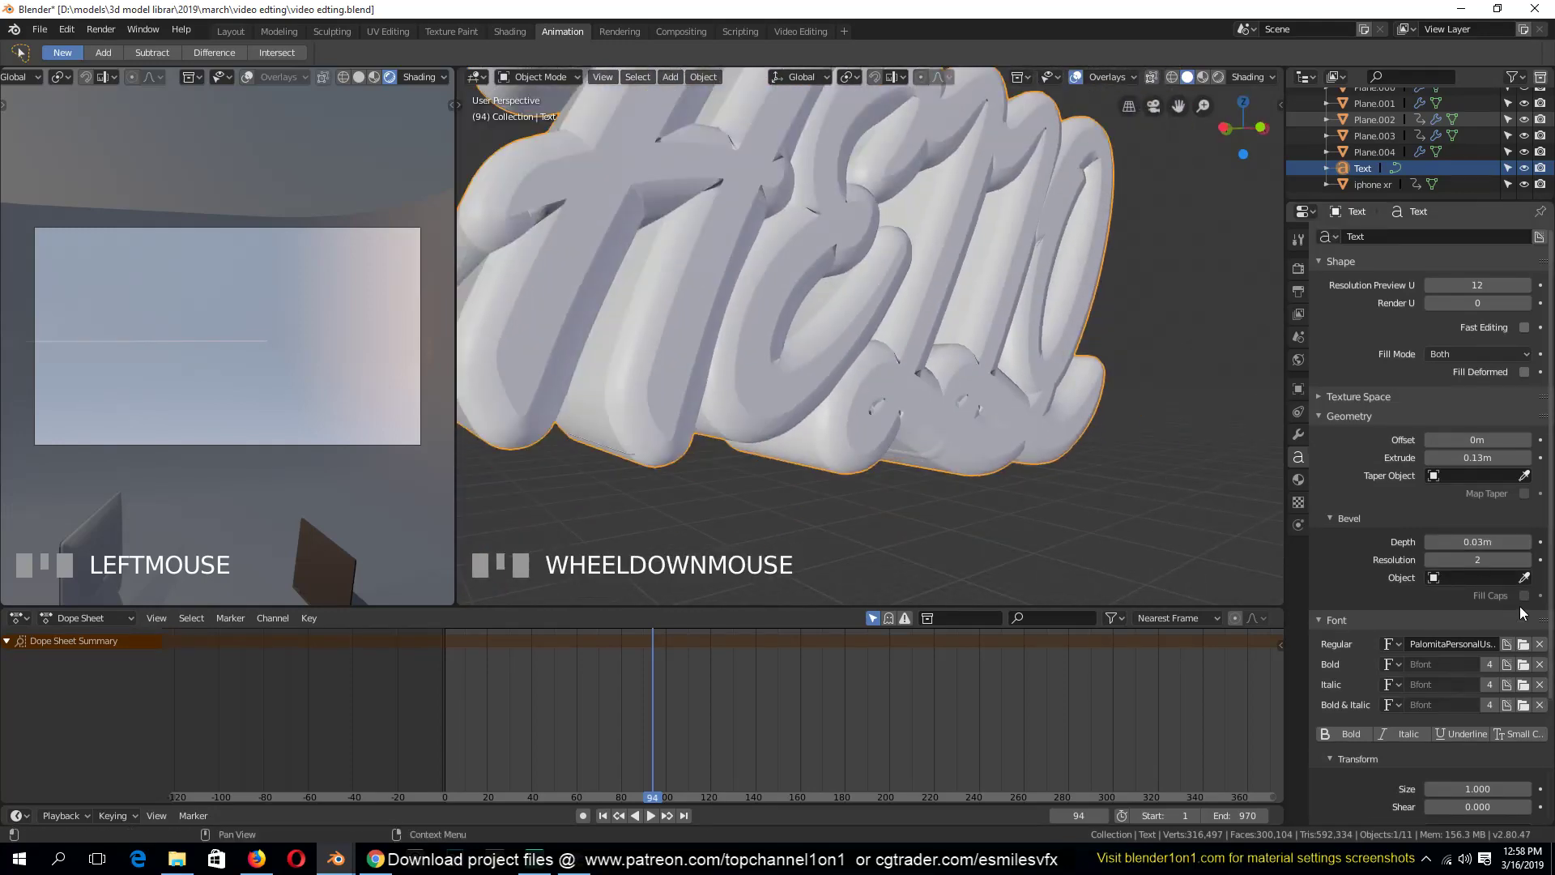
scroll(1494, 499, "up", 4)
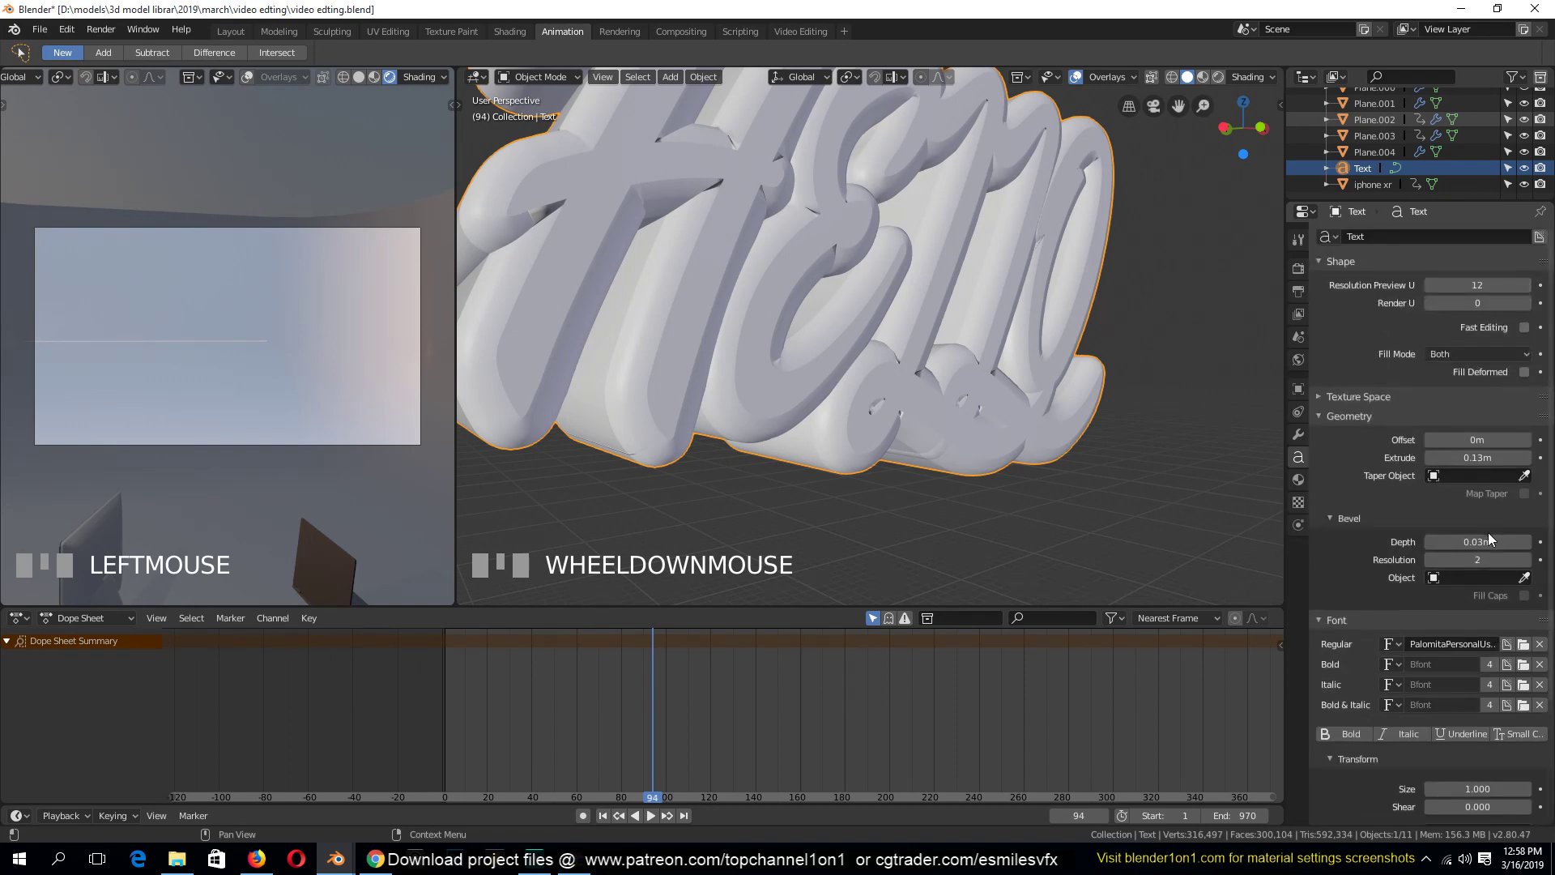
left_click_drag(1489, 541, 1464, 541)
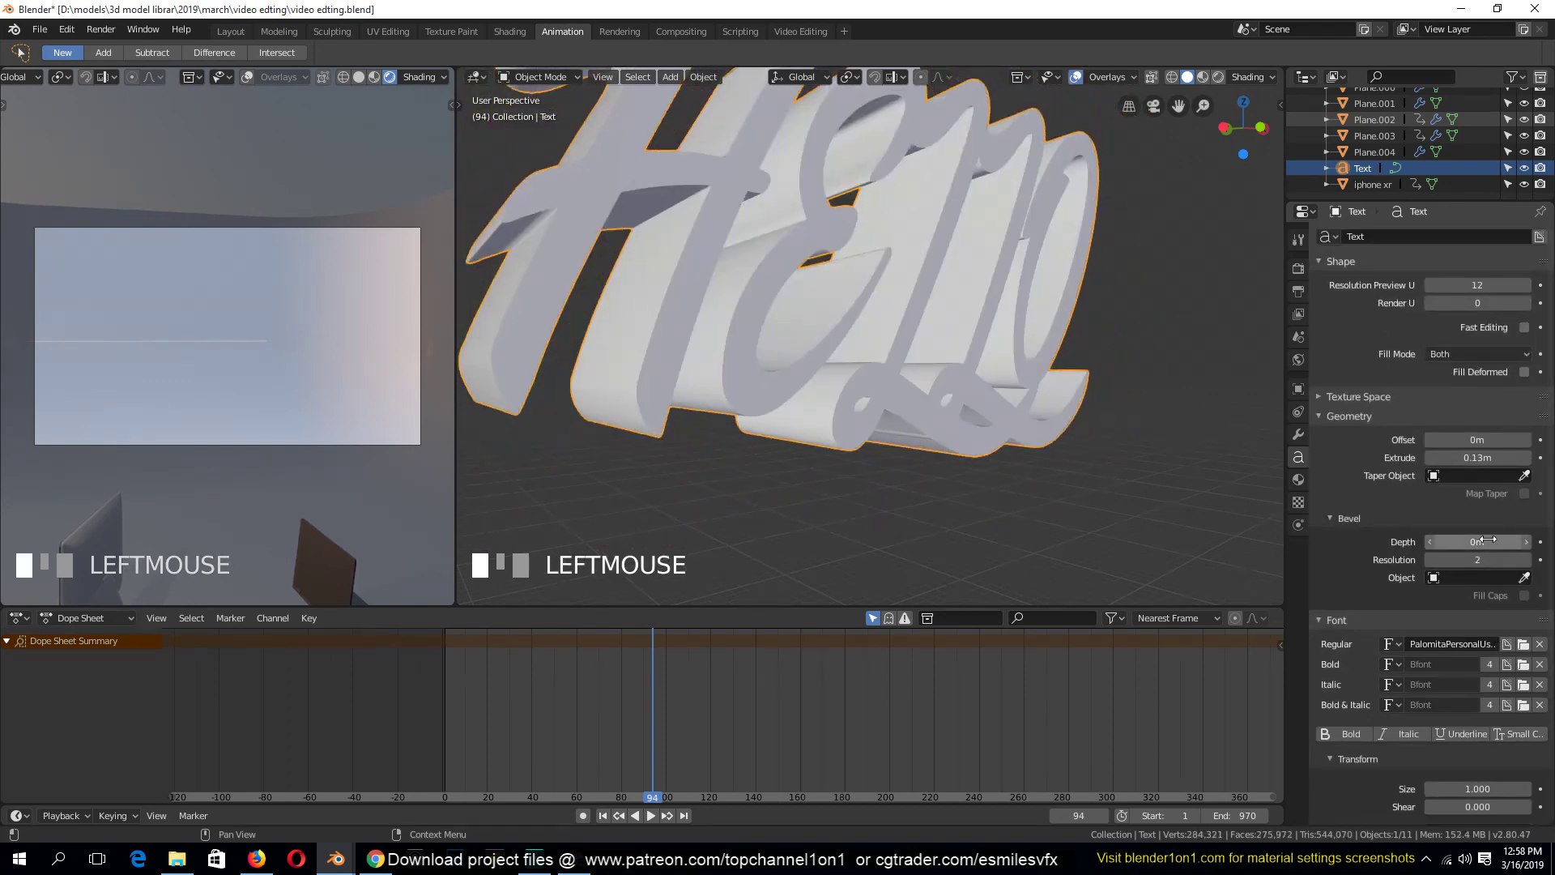
left_click(1529, 543)
key("grave")
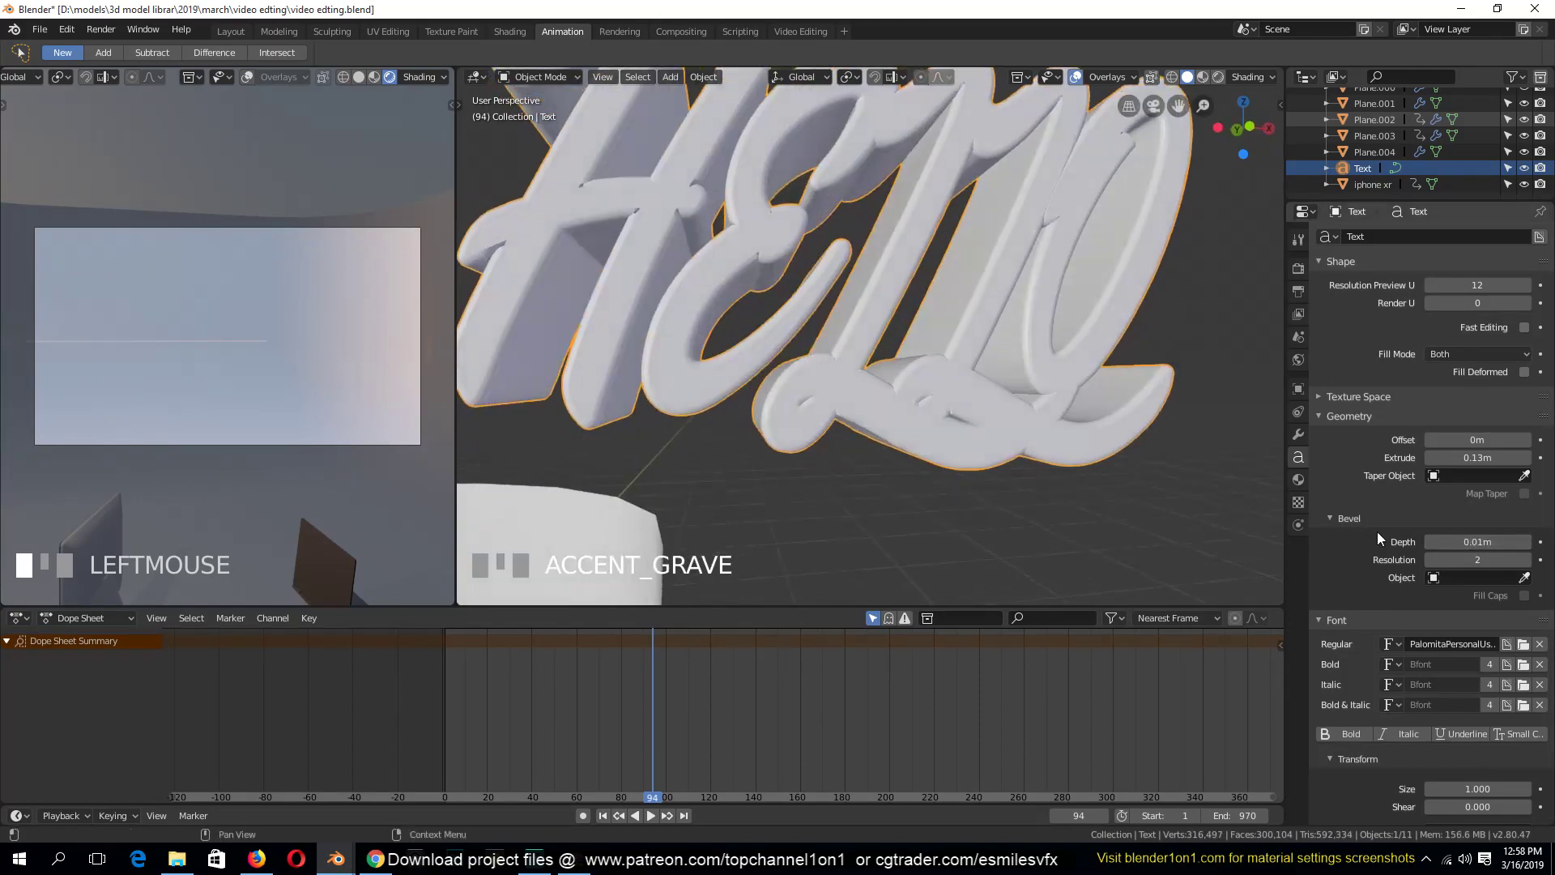
Try bevel depths of 0.001 m and 0.05 m on the HELLO text
left_click(1471, 542)
type("0")
left_click(1395, 556)
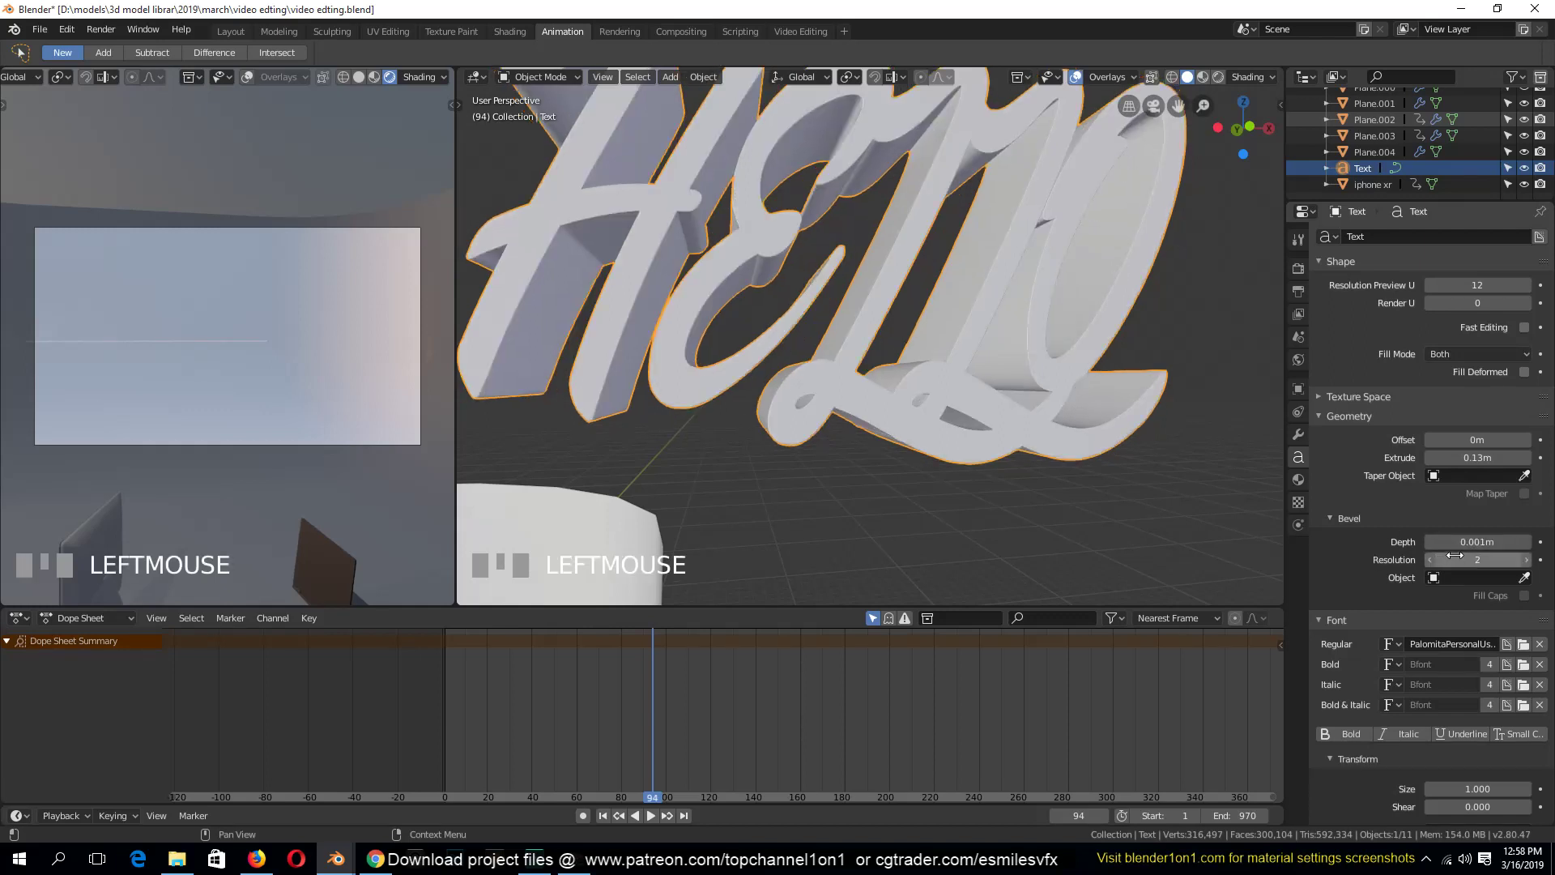
left_click(1478, 541)
type("0.05")
left_click(1378, 555)
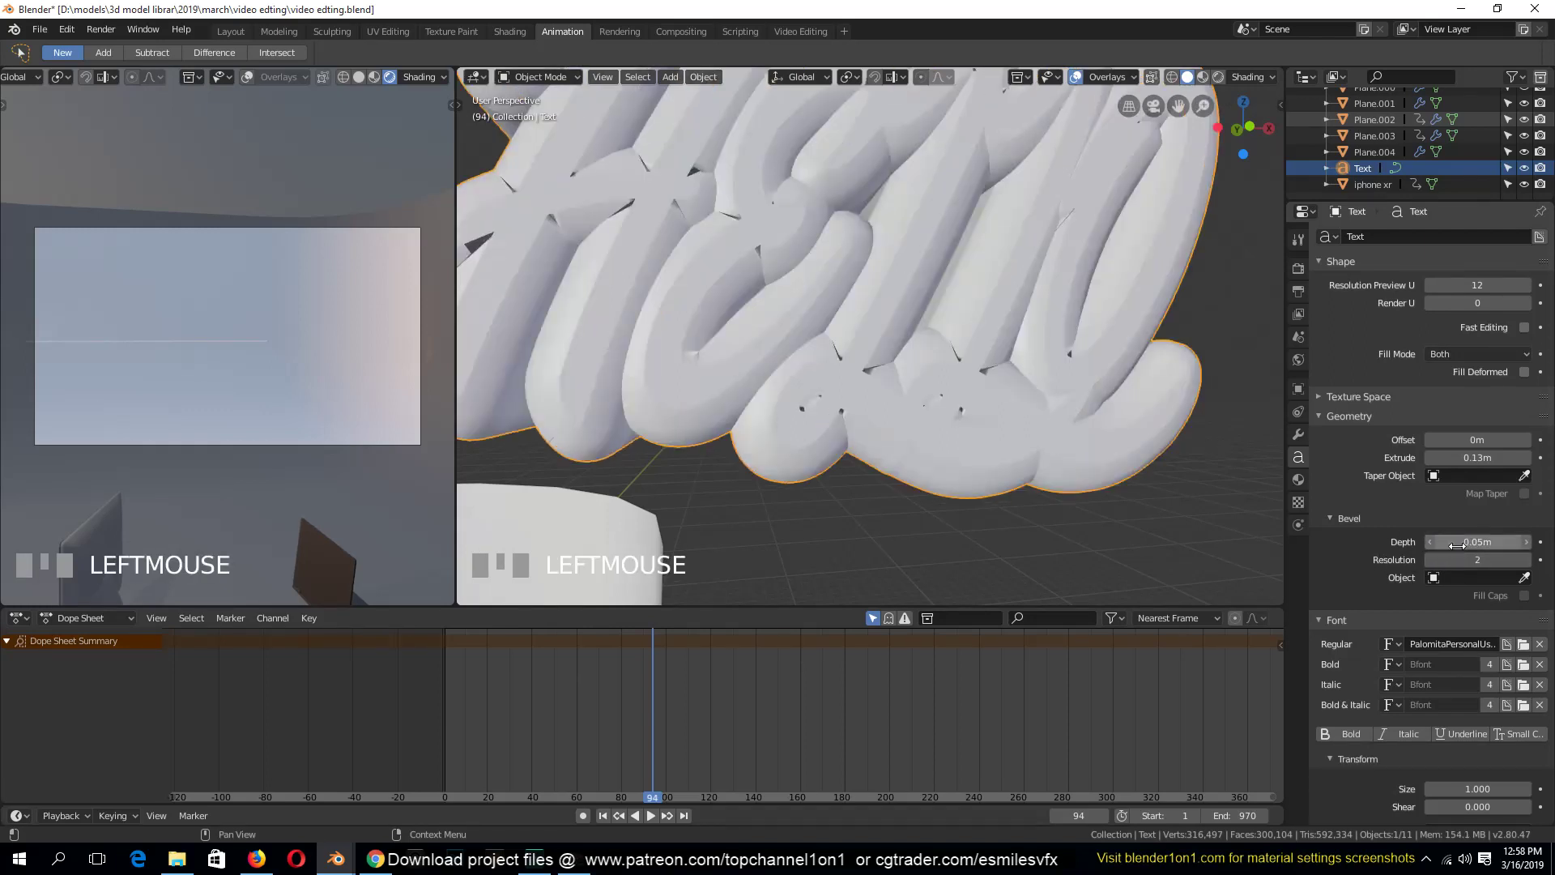
Set the HELLO text's bevel depth to 0.005 m
left_click(1459, 545)
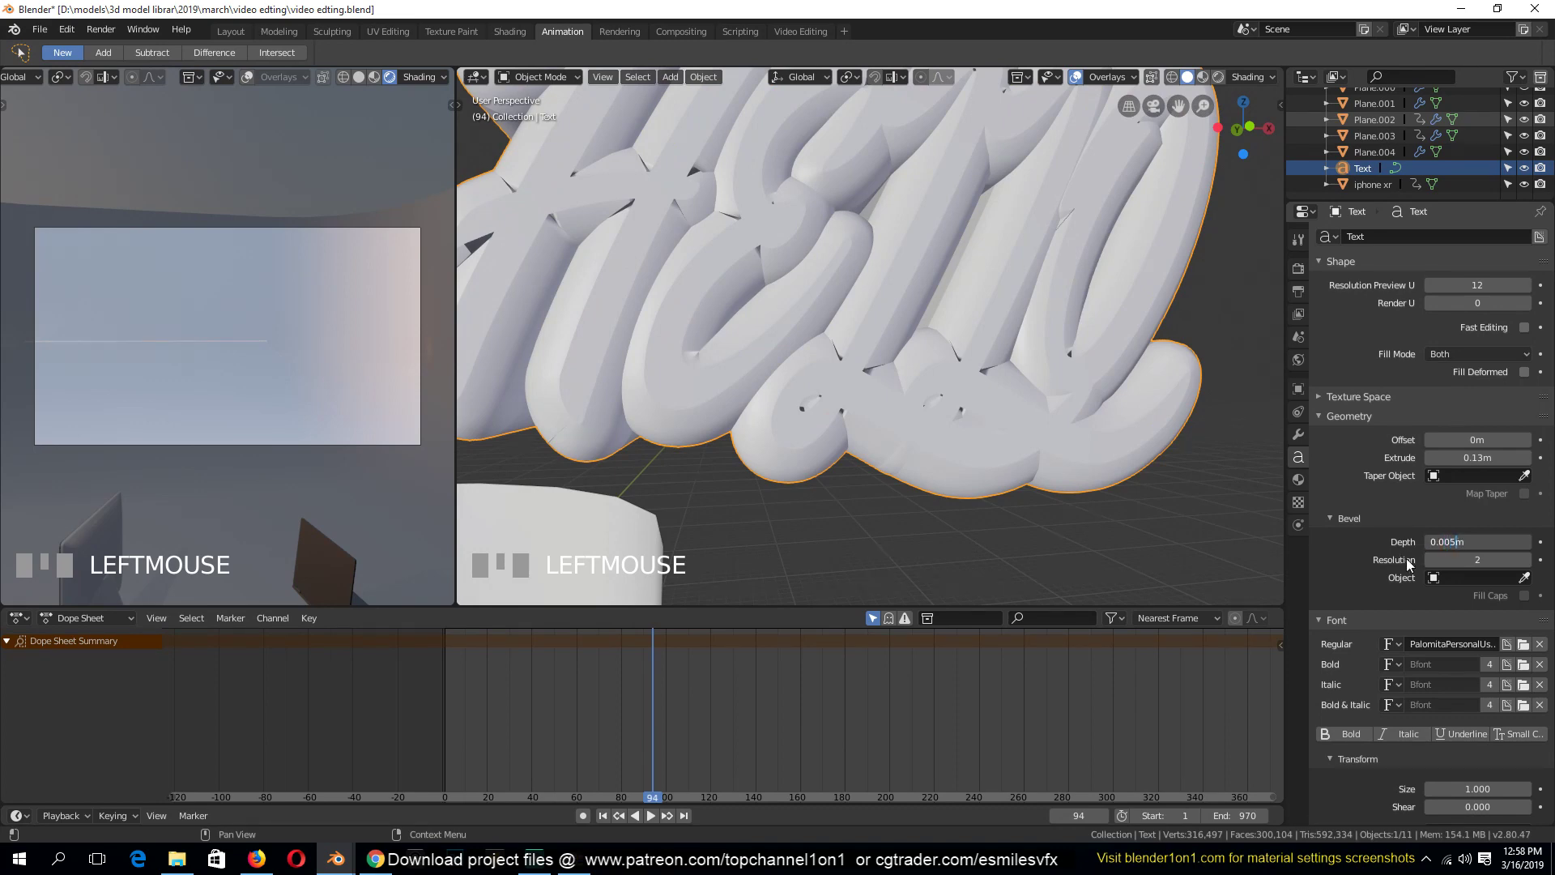
left_click(1407, 559)
scroll(1008, 356, "down", 2)
key("grave")
middle_click_drag(982, 331, 931, 313)
Replace the last four letters of the HELLO text with lowercase "ello" so that it reads "Hello"
key("Tab")
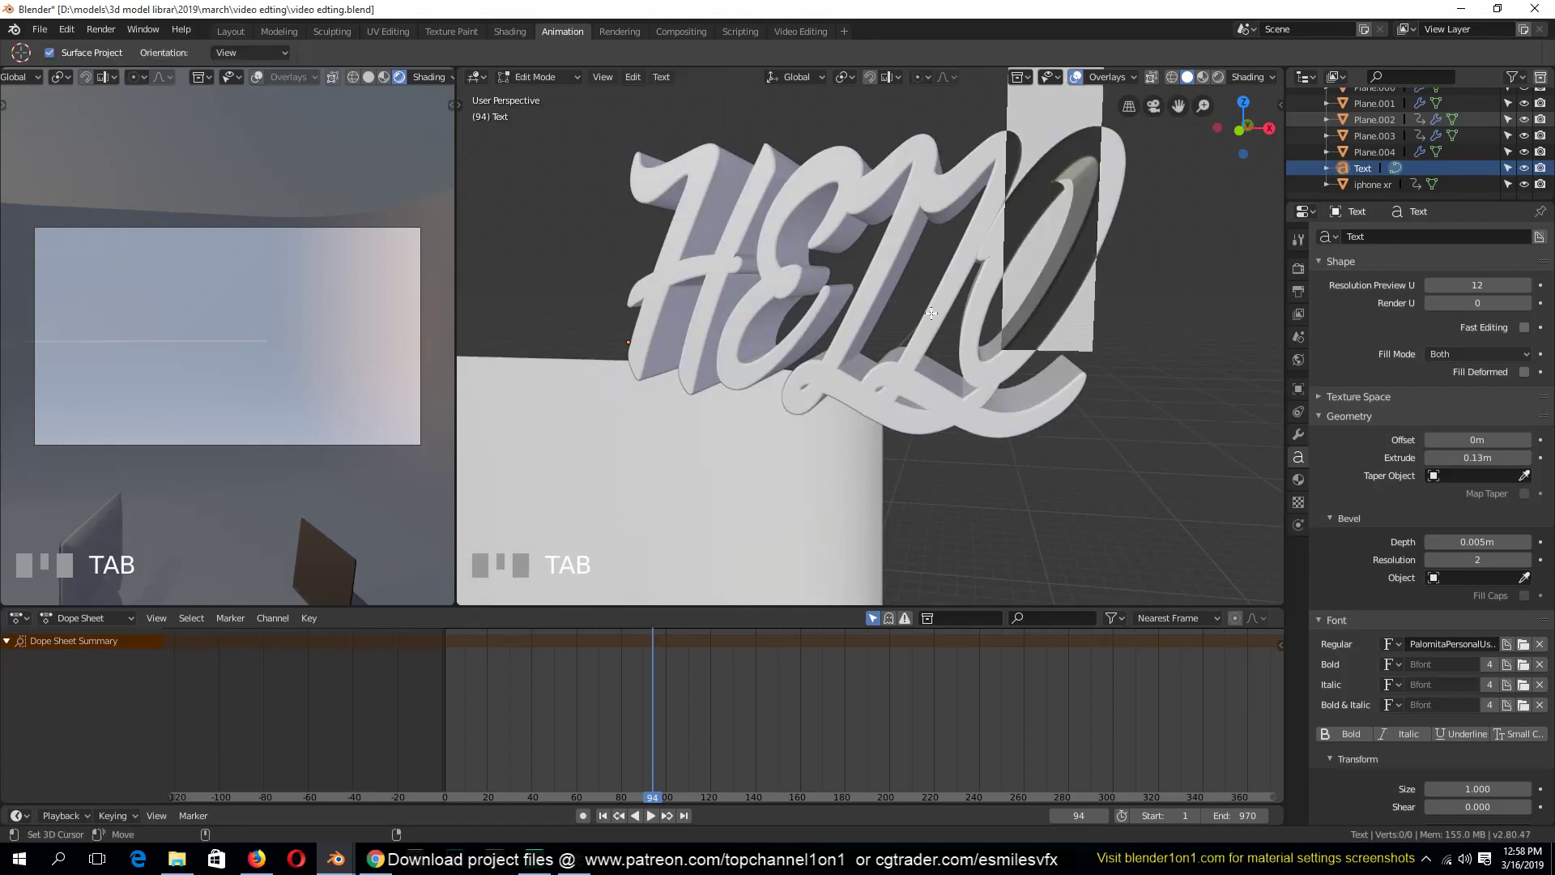
key("BackSpace")
key("BackSpace")
key("BackSpace")
key("BackSpace")
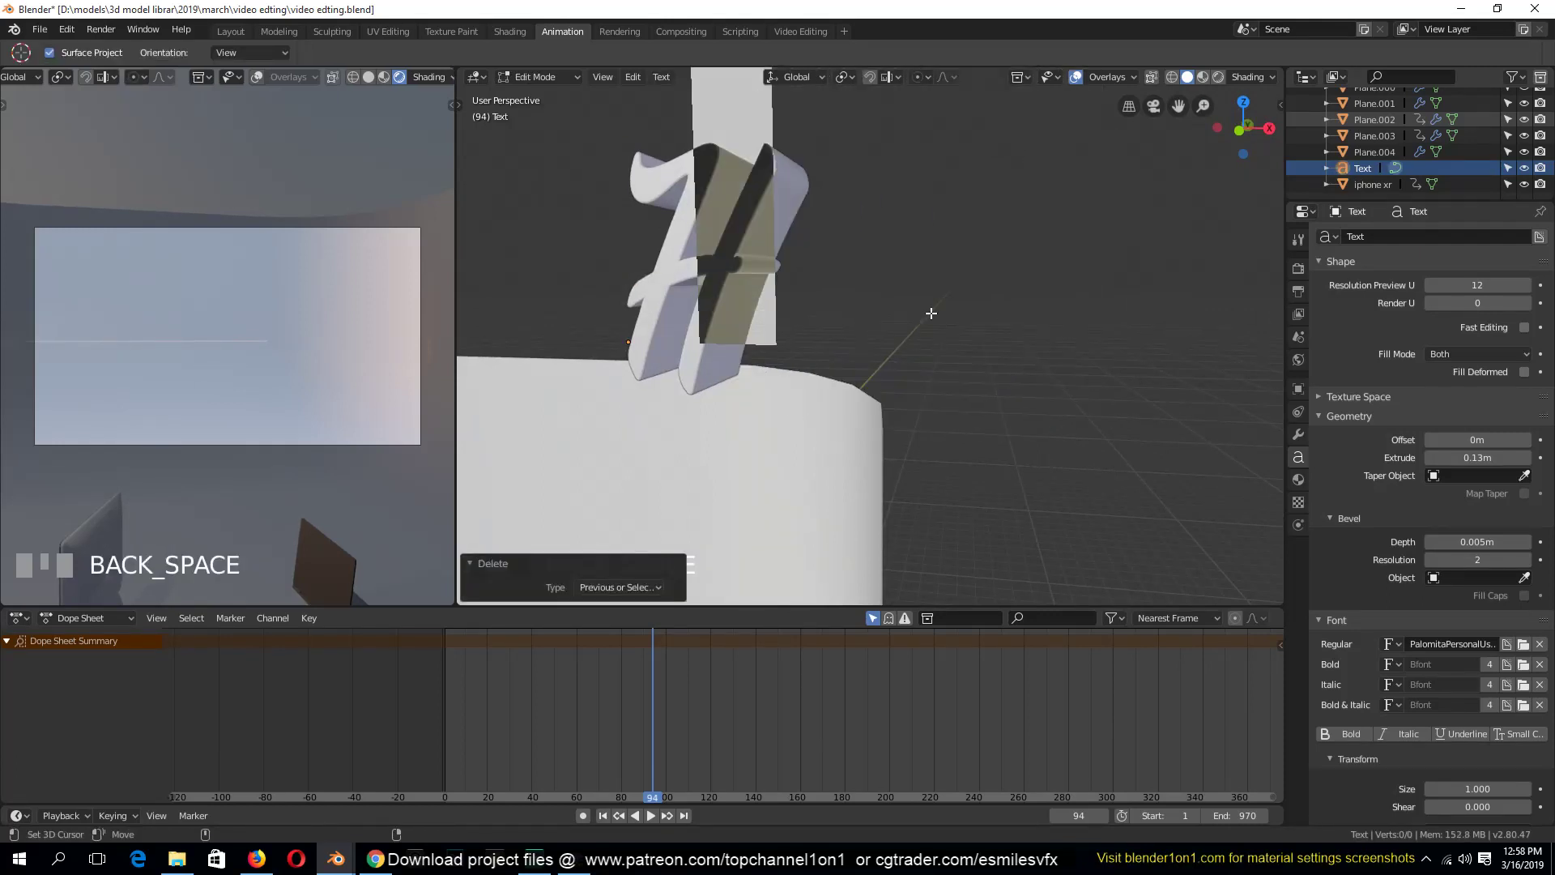
type("wee")
key("BackSpace")
key("BackSpace")
key("BackSpace")
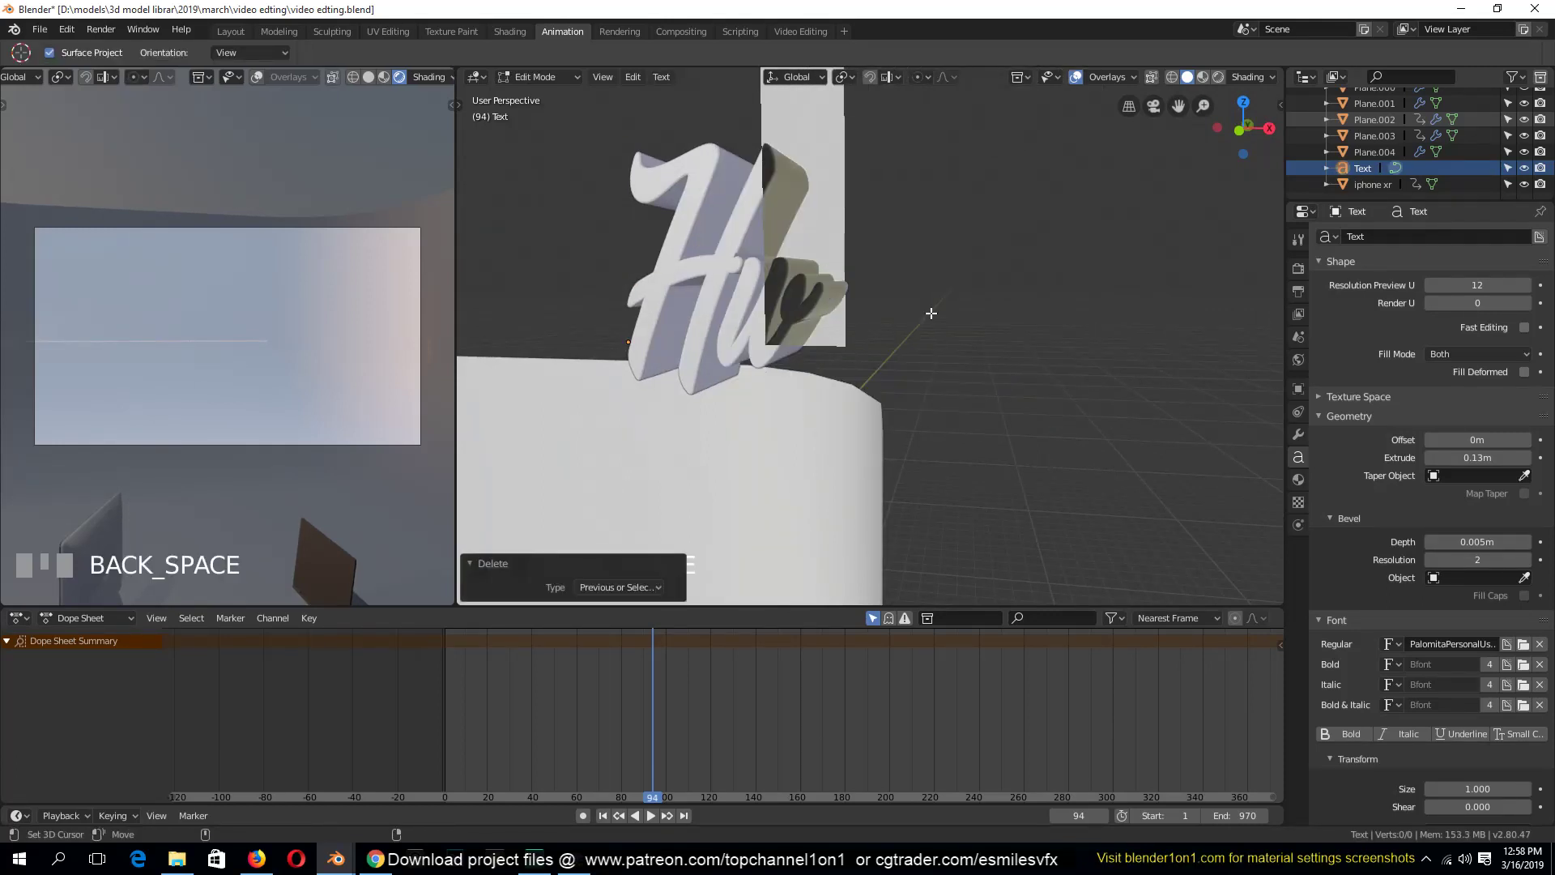
type("ello")
key("Tab")
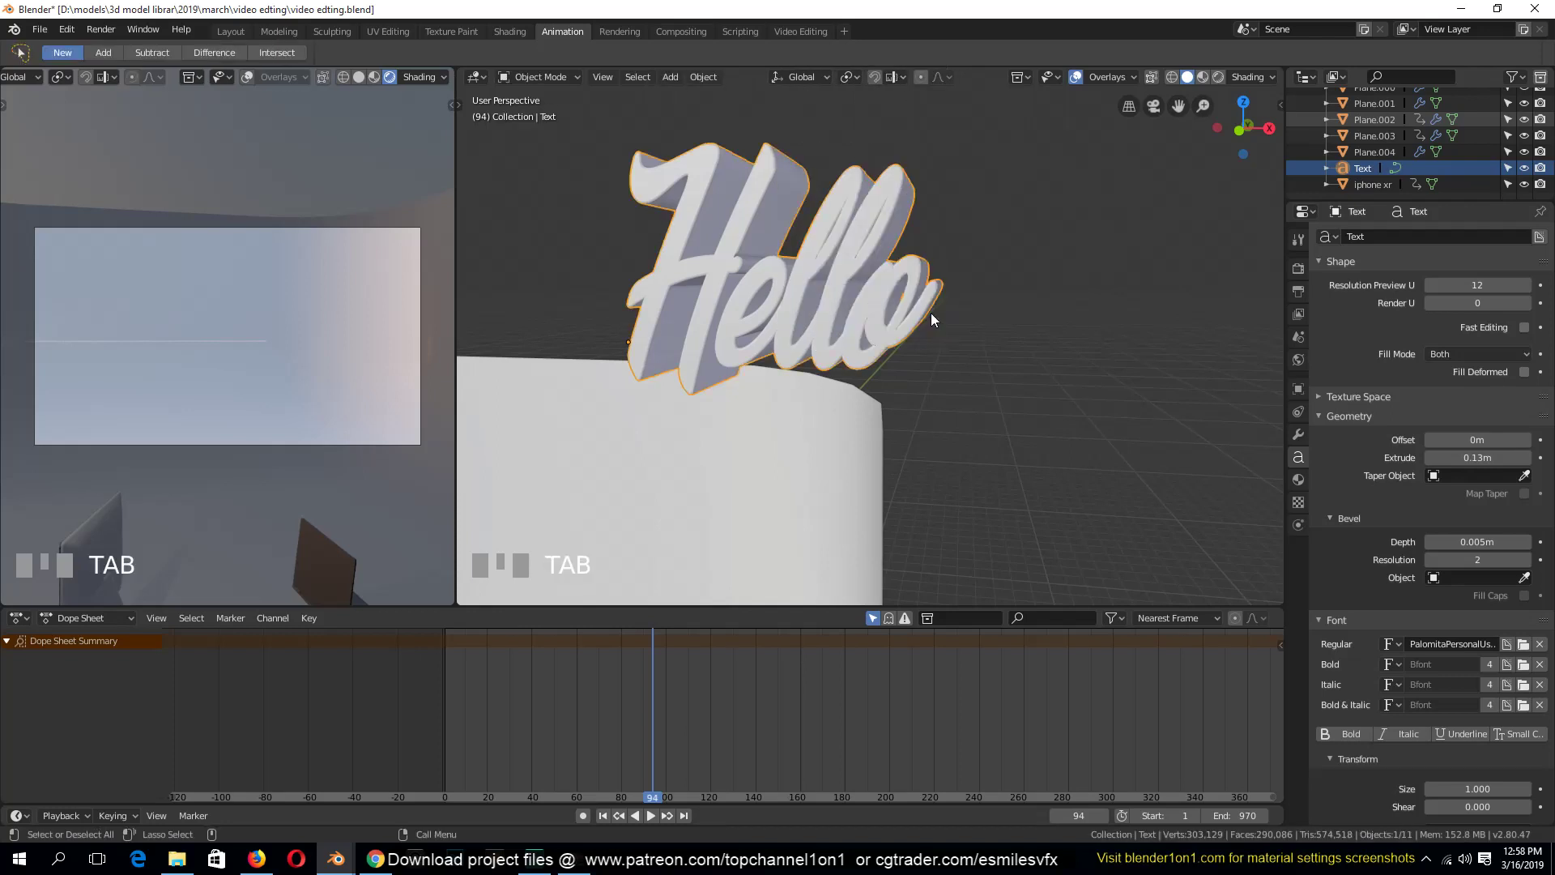
Examine the Hello text's extrusion and bevel from the front and up close in both viewports, and save the project
key("KP_1")
key("a")
left_click(861, 273)
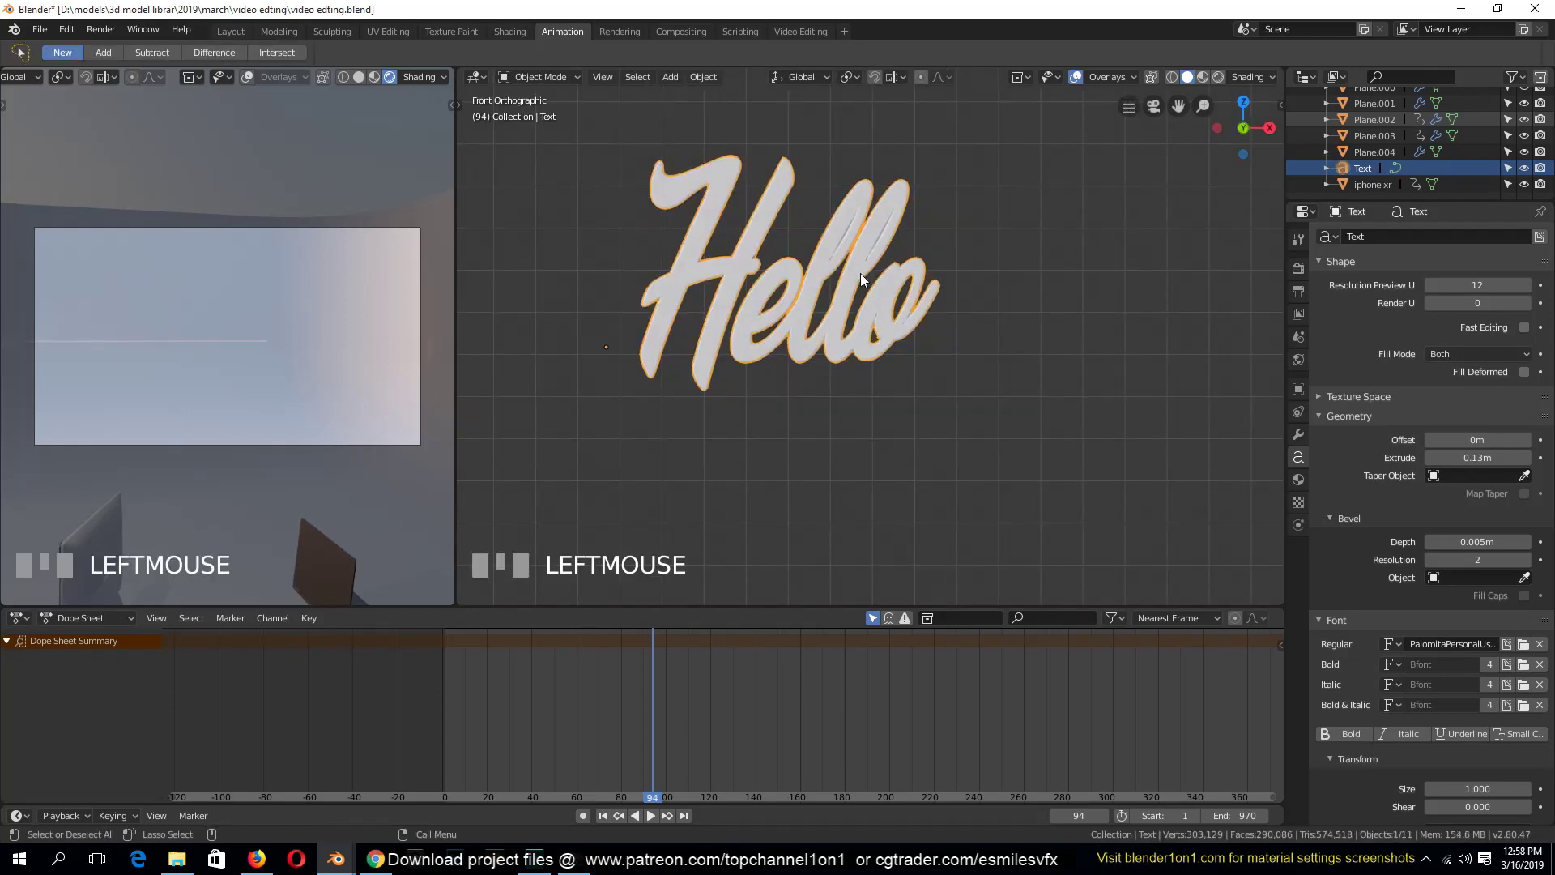
scroll(991, 172, "down", 1)
key("grave")
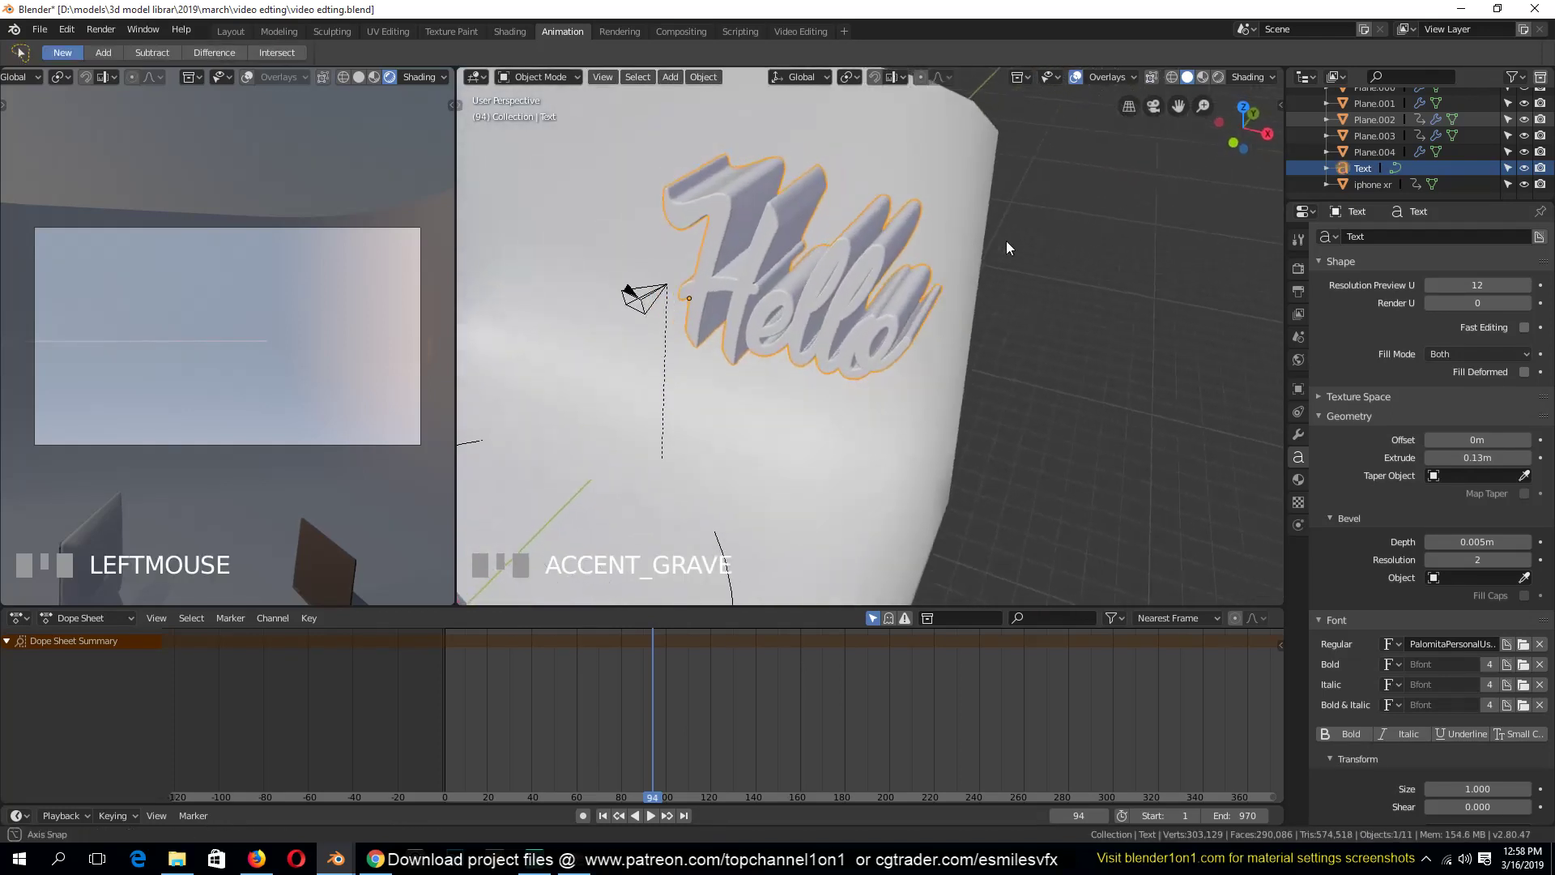
key("KP_Decimal")
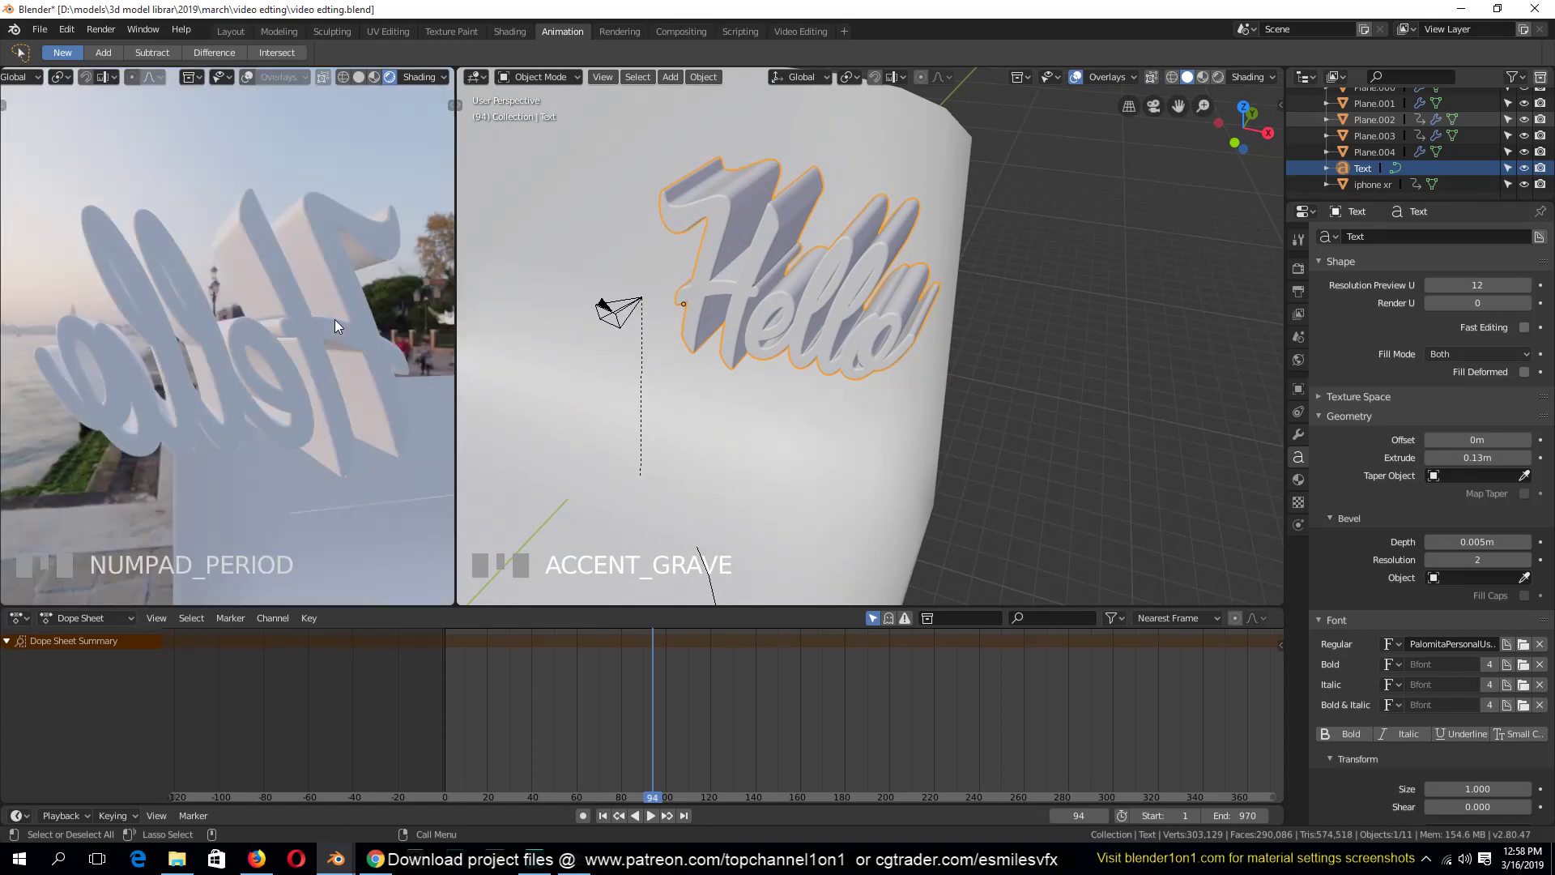
scroll(334, 319, "up", 3)
key("grave")
scroll(458, 299, "up", 3)
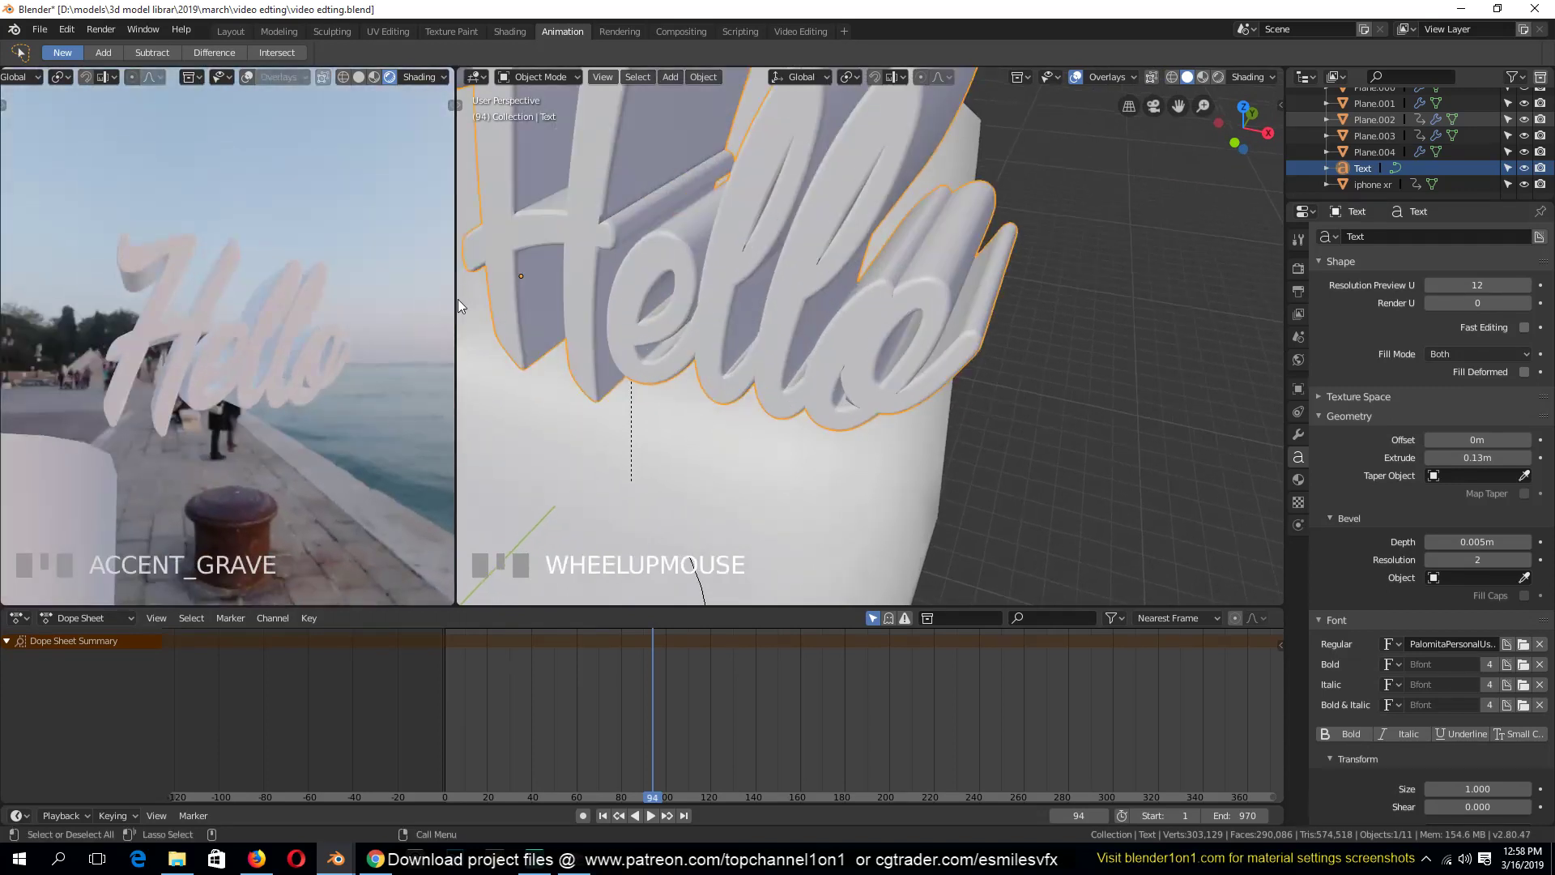
scroll(280, 294, "up", 3)
key("ctrl+s")
left_click(335, 314)
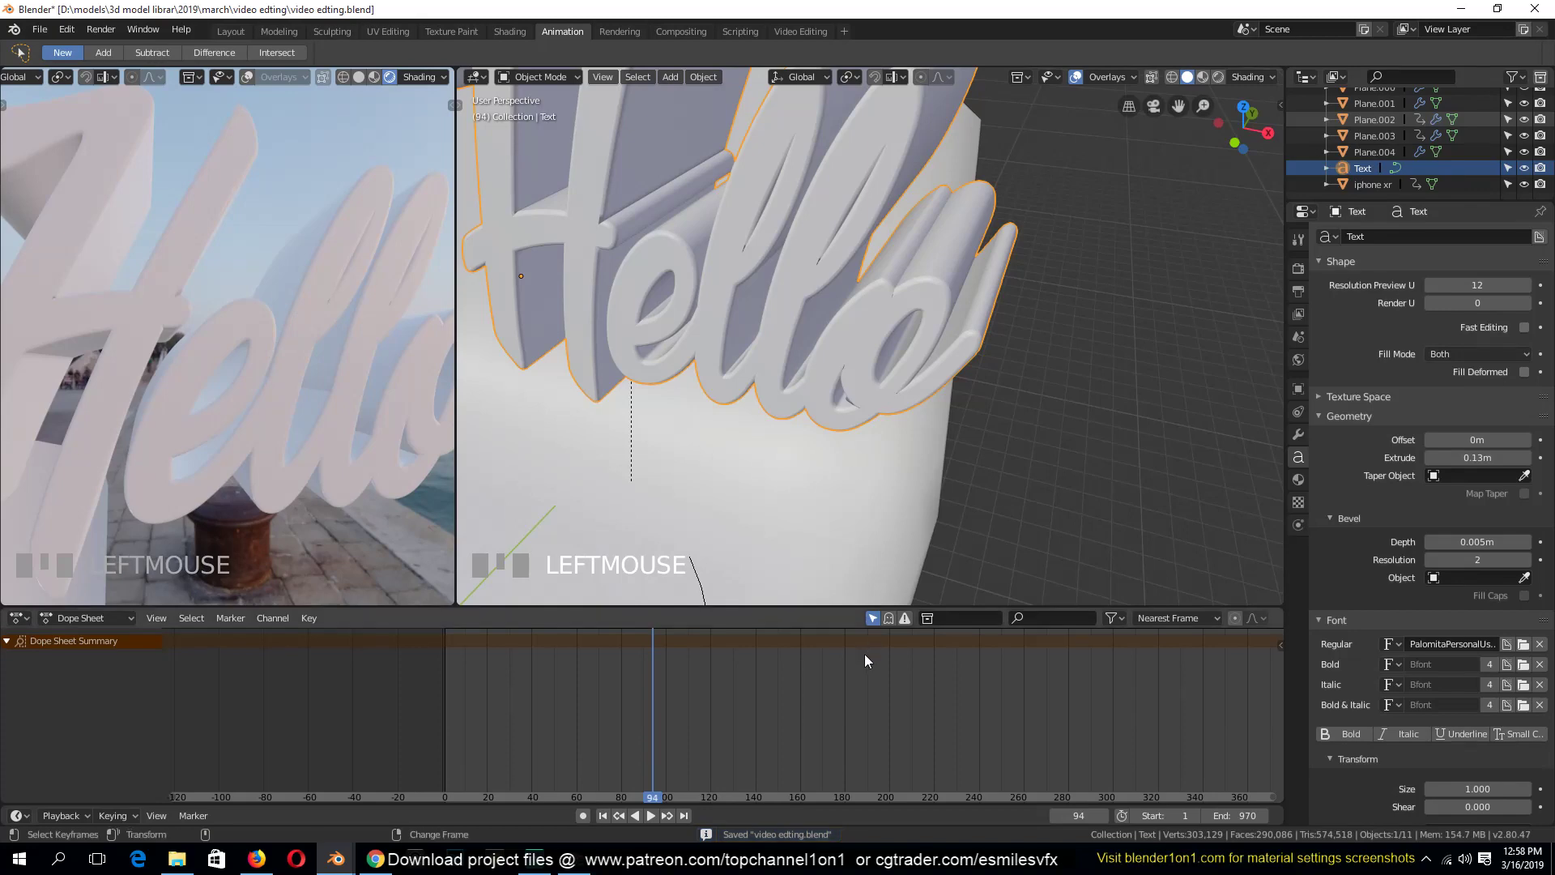
Switch to the Shading workspace, create a new material for the Hello text and move its Material Output node away from the Principled BSDF
left_click(501, 32)
key("KP_Decimal")
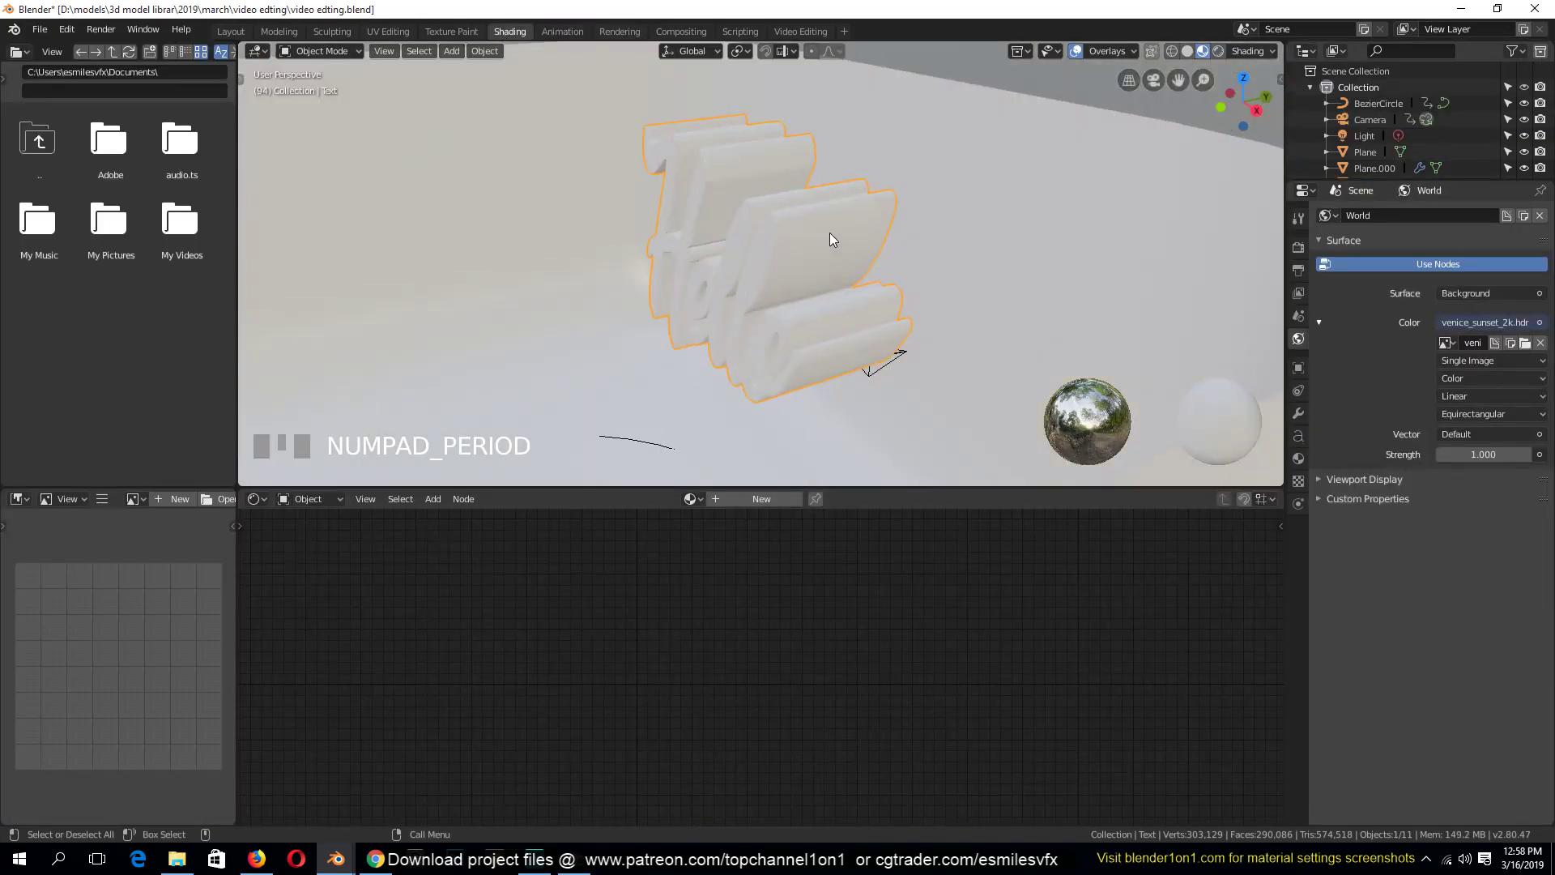
key("grave")
left_click(735, 499)
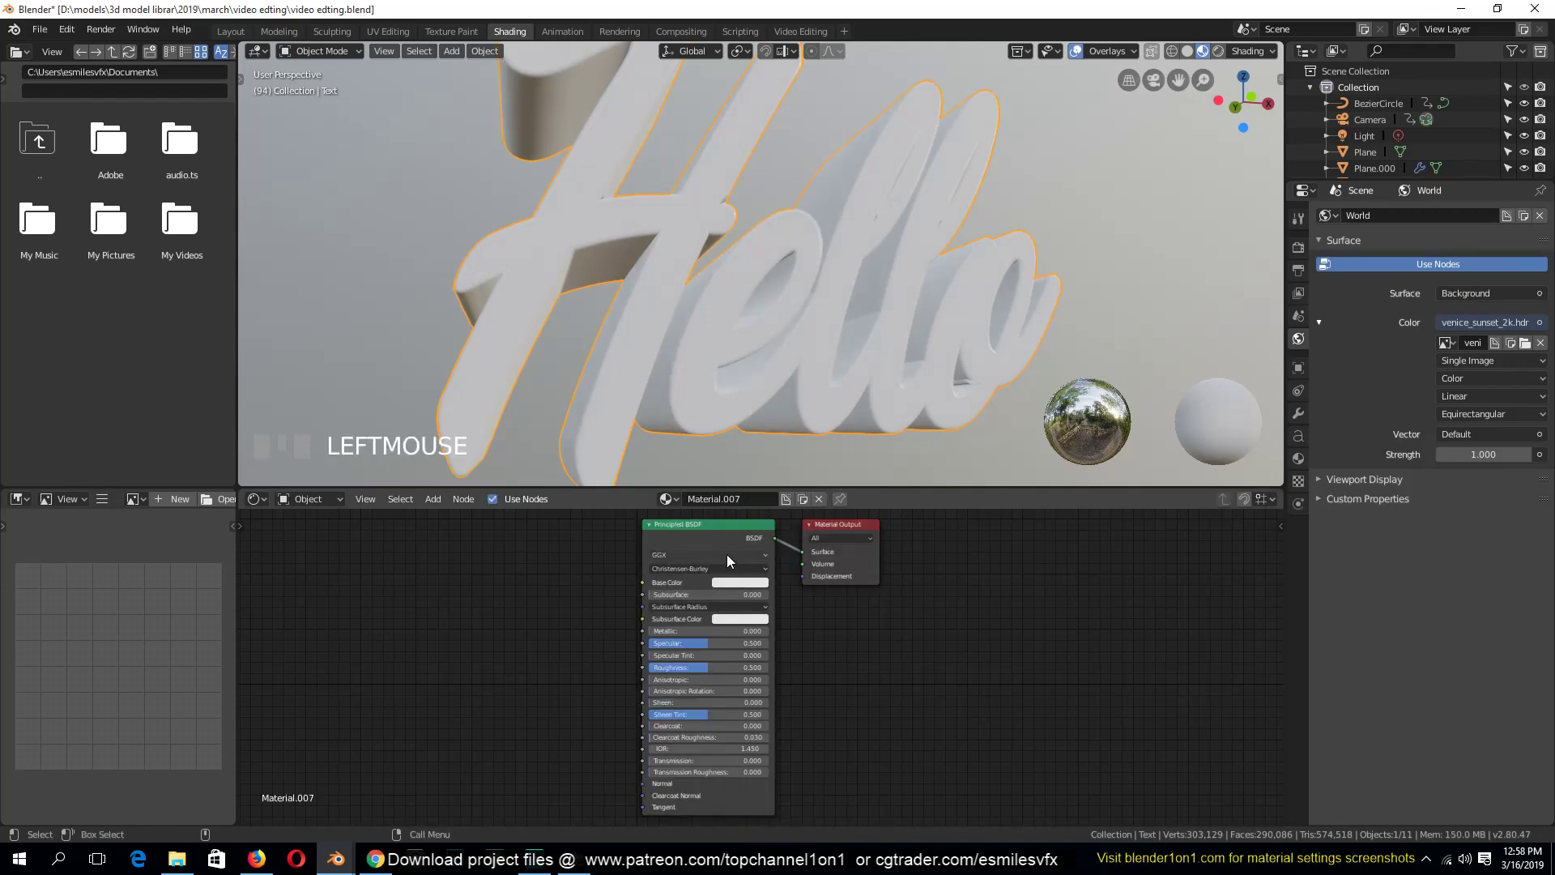
left_click_drag(870, 570, 795, 568)
middle_click_drag(807, 611, 1048, 696)
Save the blend file with the Hello text's new material
key("shift+a")
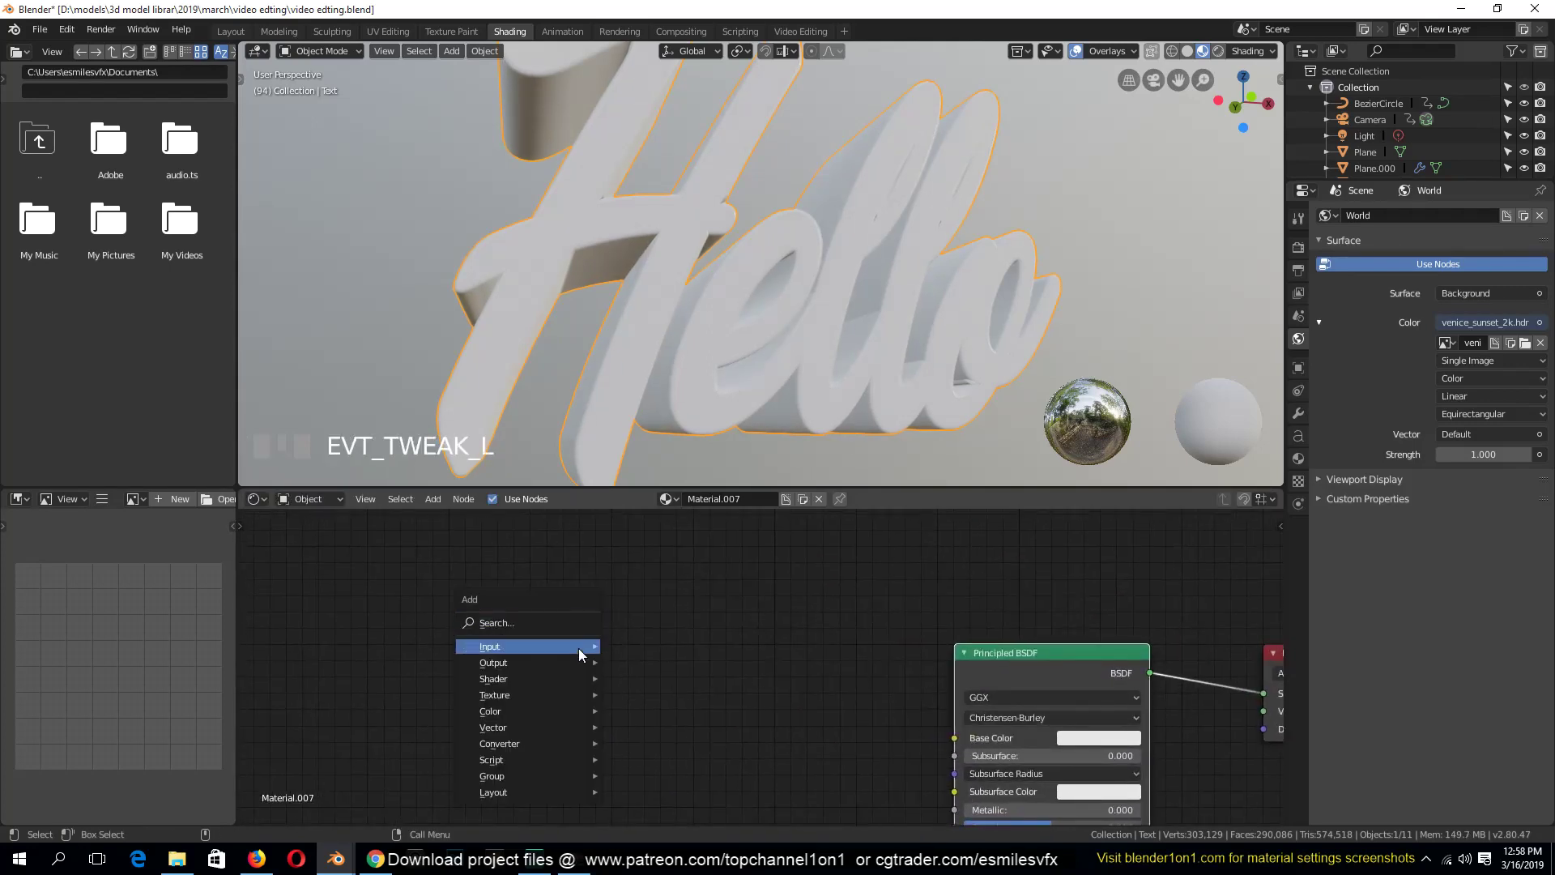
mouse_move(576, 648)
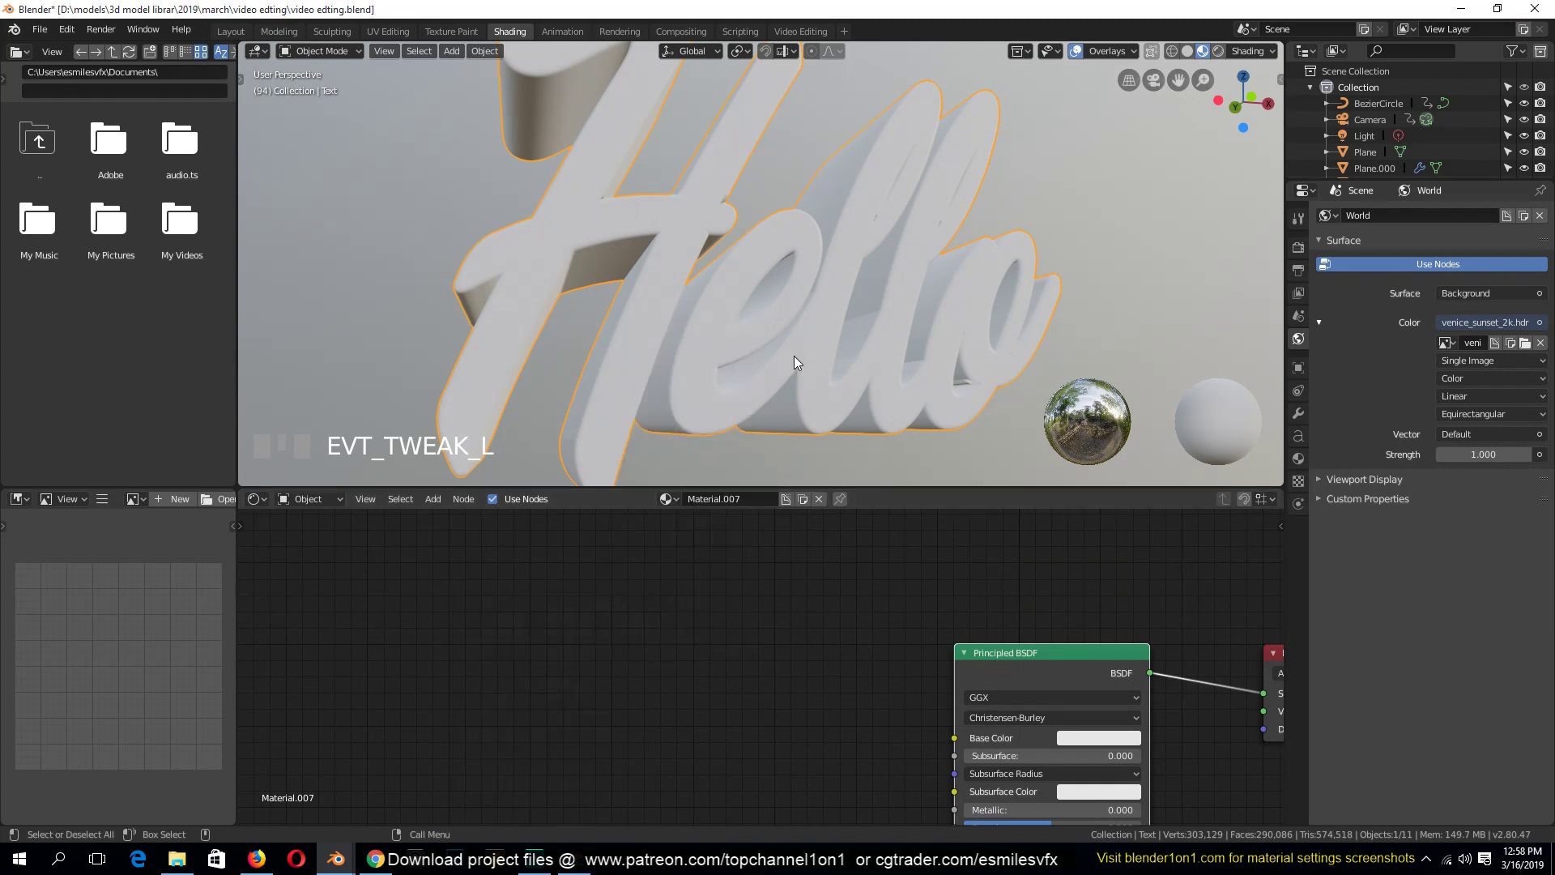
middle_click_drag(794, 355, 739, 275)
key("ctrl+s")
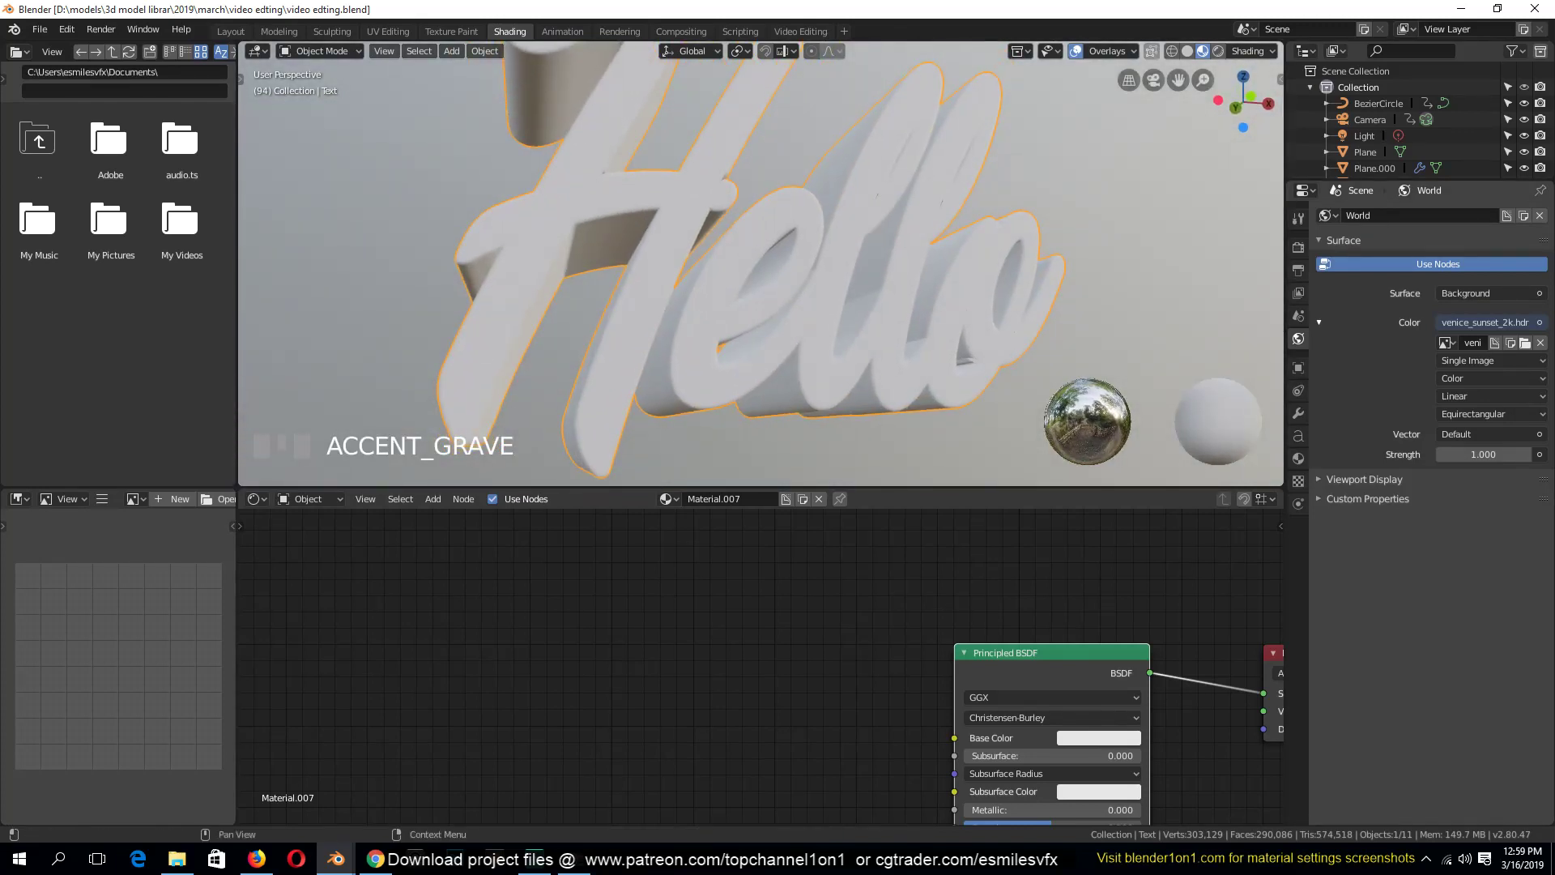